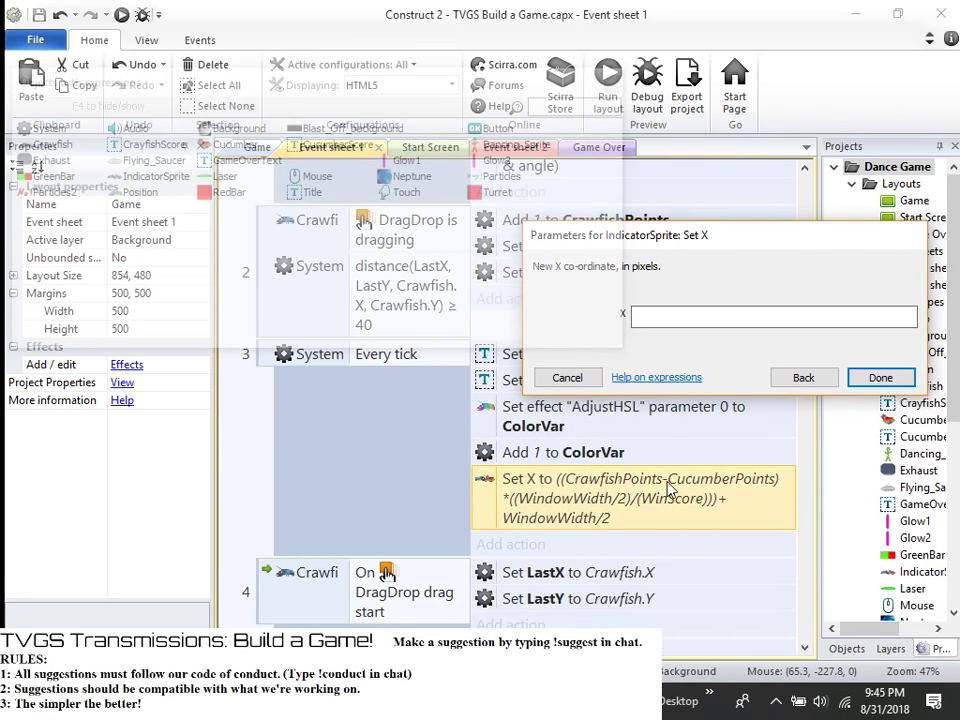
- Switch to Notepad, complete the formula as unlerp(-WindowWidth, WindowWidth, lerp(-WinScore,WinScore,CrawfishPoints-CucumberPoints)), and copy it
mouse_move(607, 702)
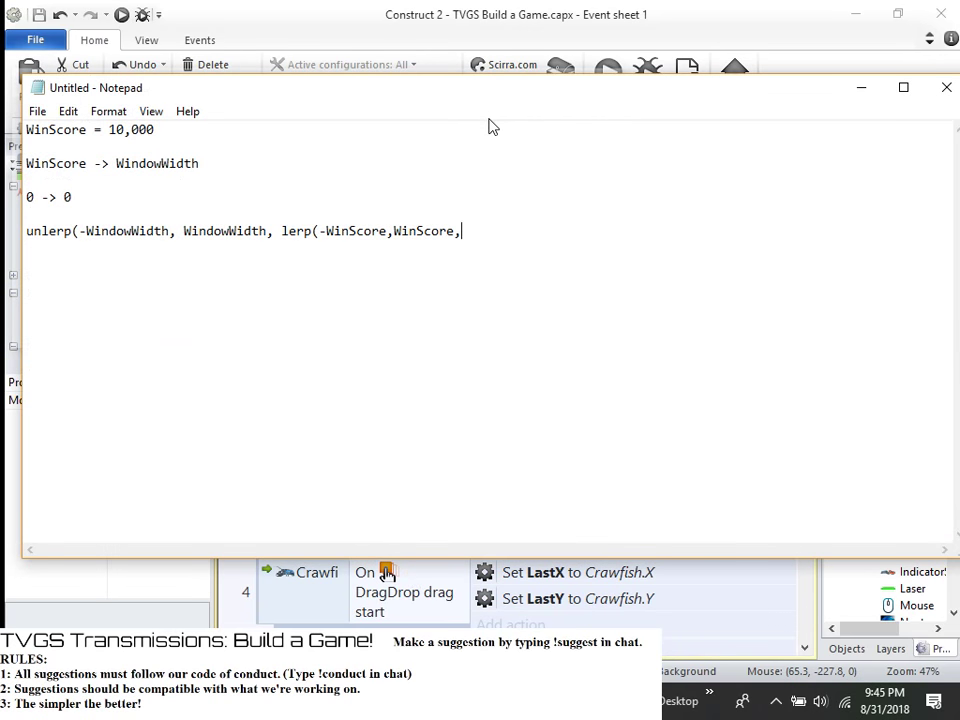
text(Crawfish)
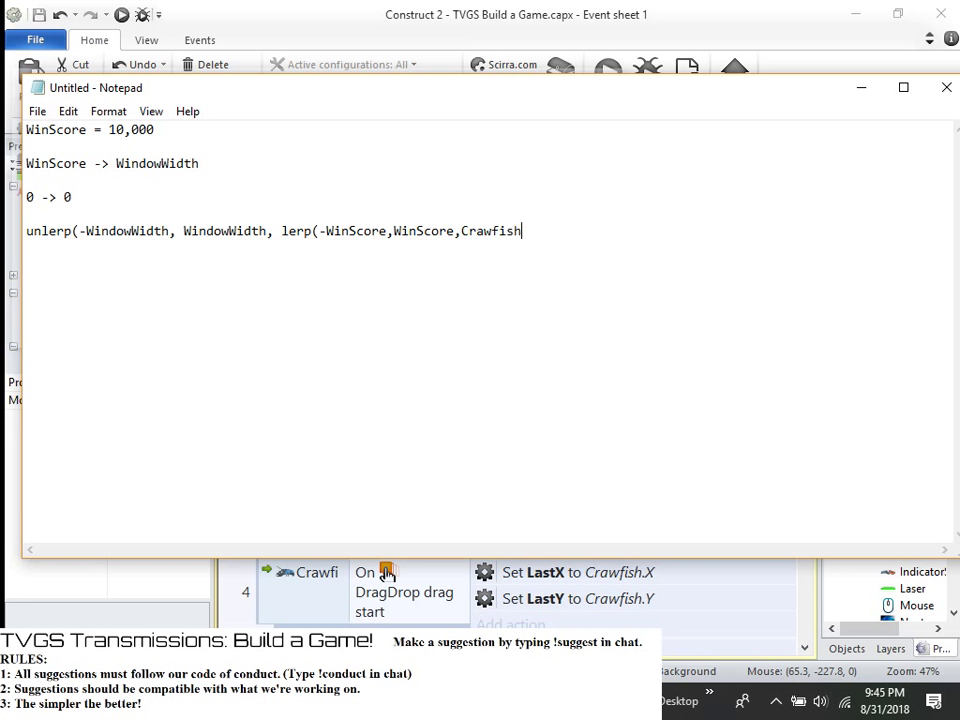
text(Points-Cucumber)
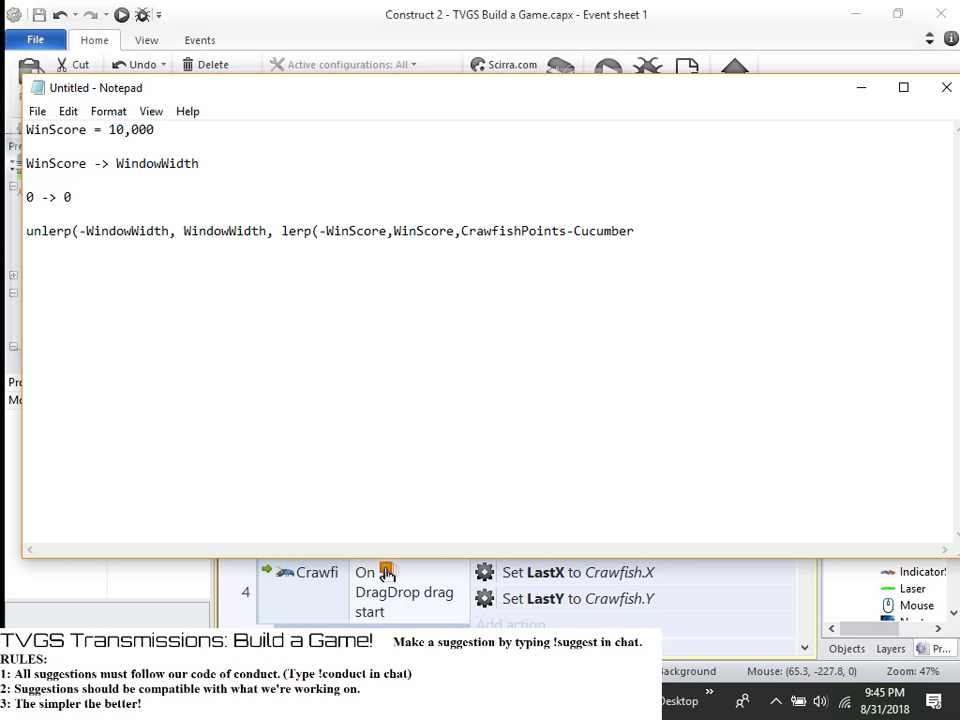
text(Points)))
drag(711, 224, 8, 238)
click(21, 231)
key(shift+End)
key(ctrl+c)
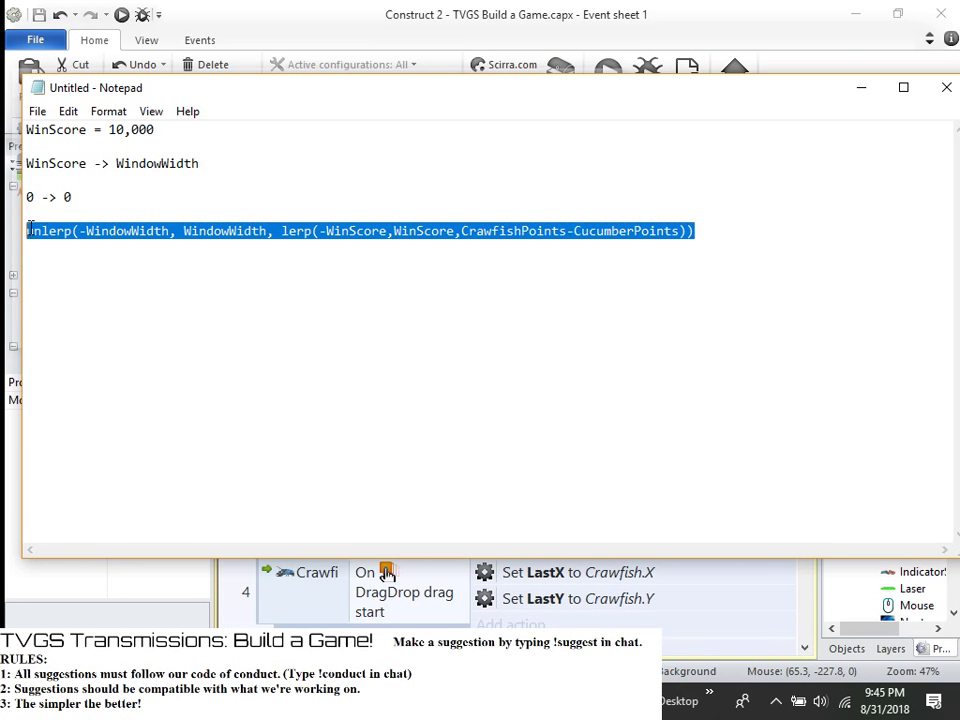
- Return to Construct 2 and paste the copied formula as the new X co-ordinate of the IndicatorSprite's Set X action
key(alt+Tab)
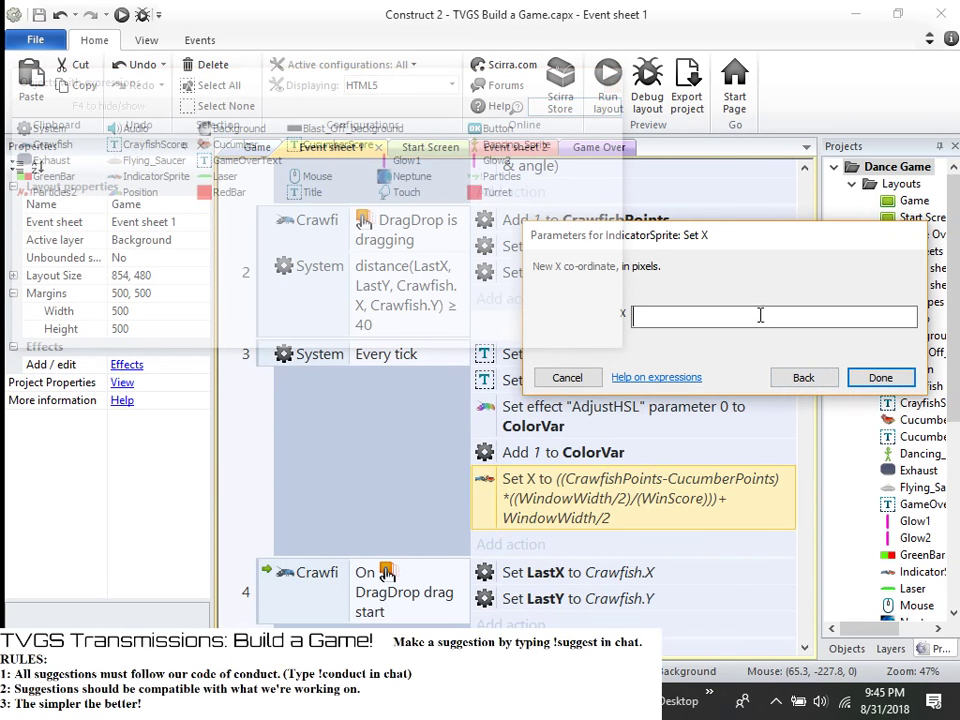
key(ctrl+v)
click(858, 424)
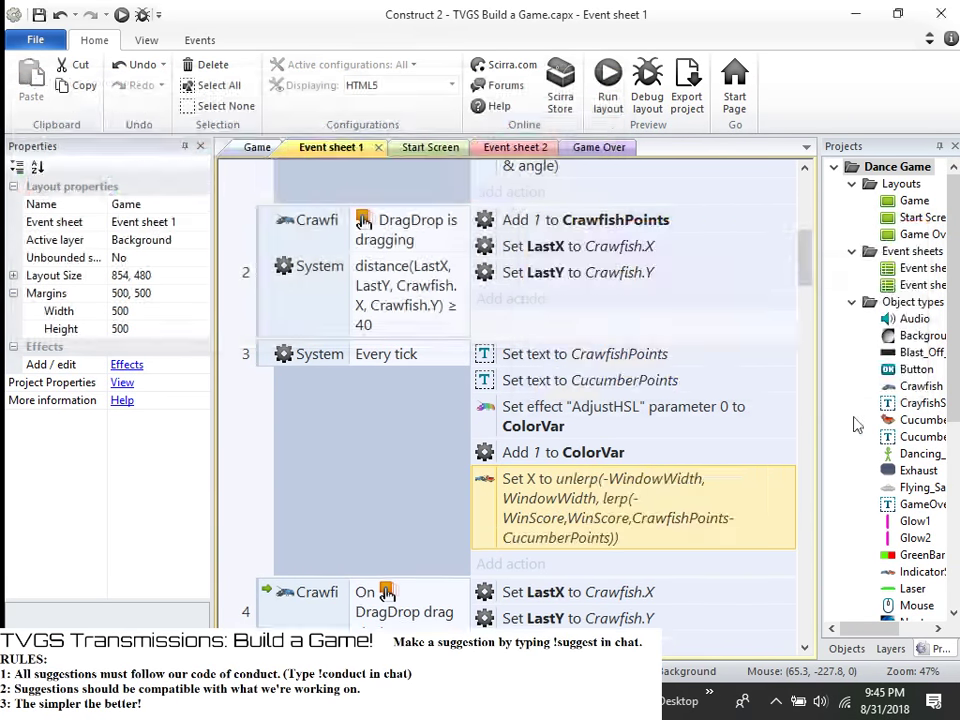
- Run the layout to test the score indicator in the browser preview, and close the preview
click(606, 80)
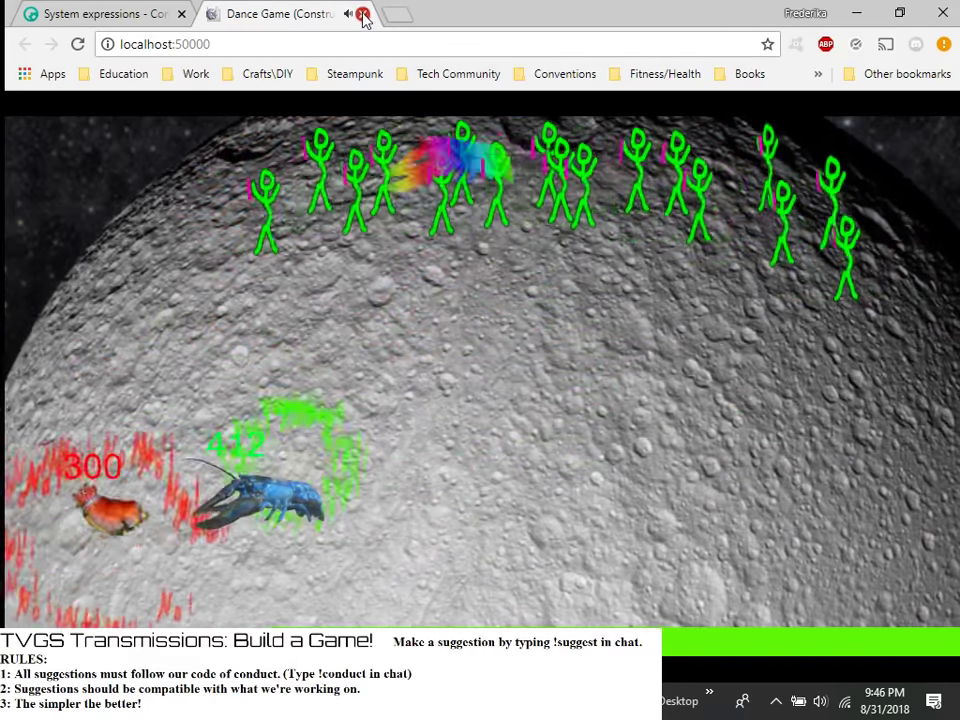
click(363, 14)
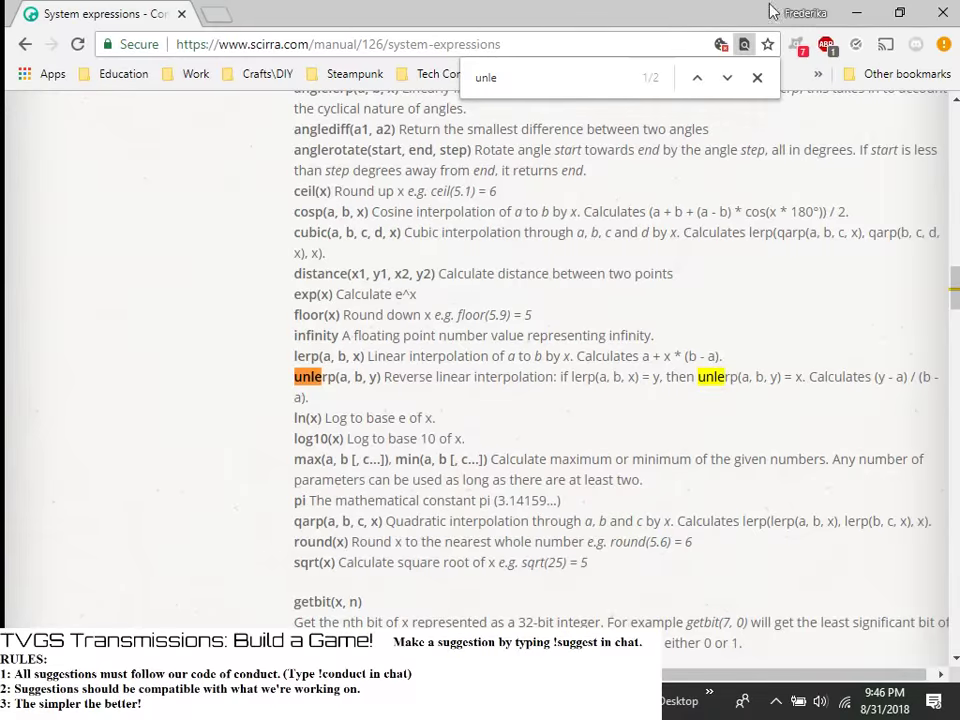
click(857, 13)
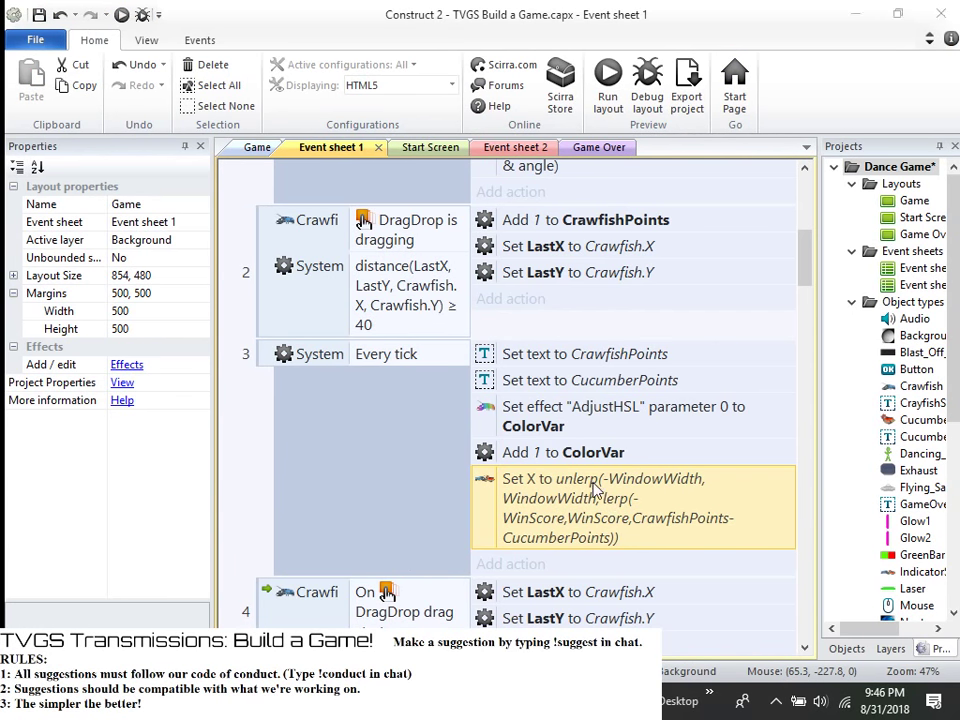
double_click(595, 487)
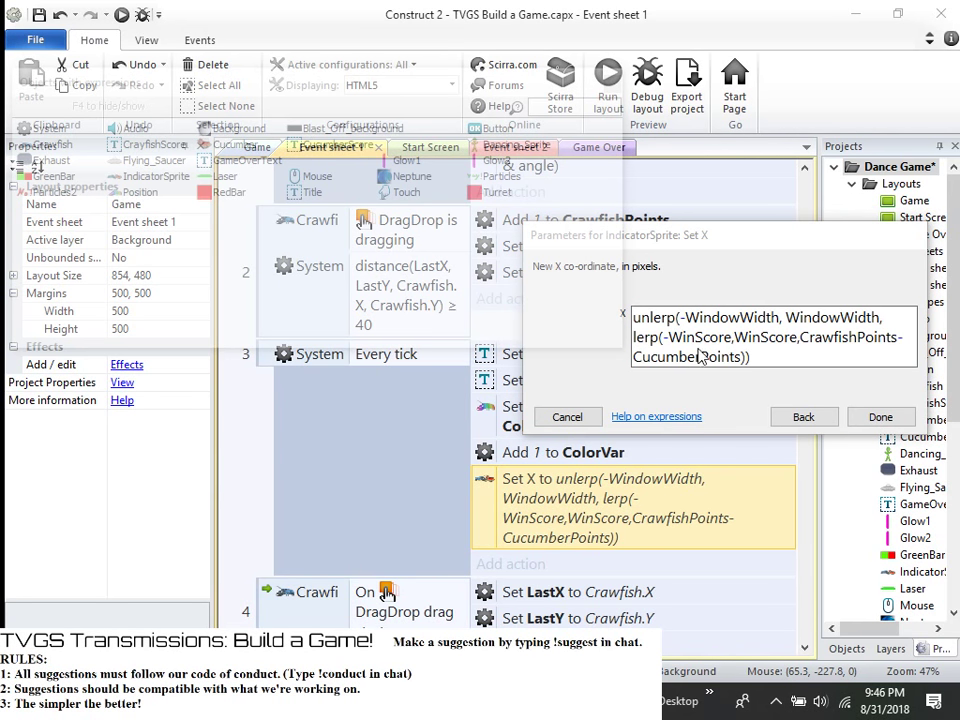
click(598, 114)
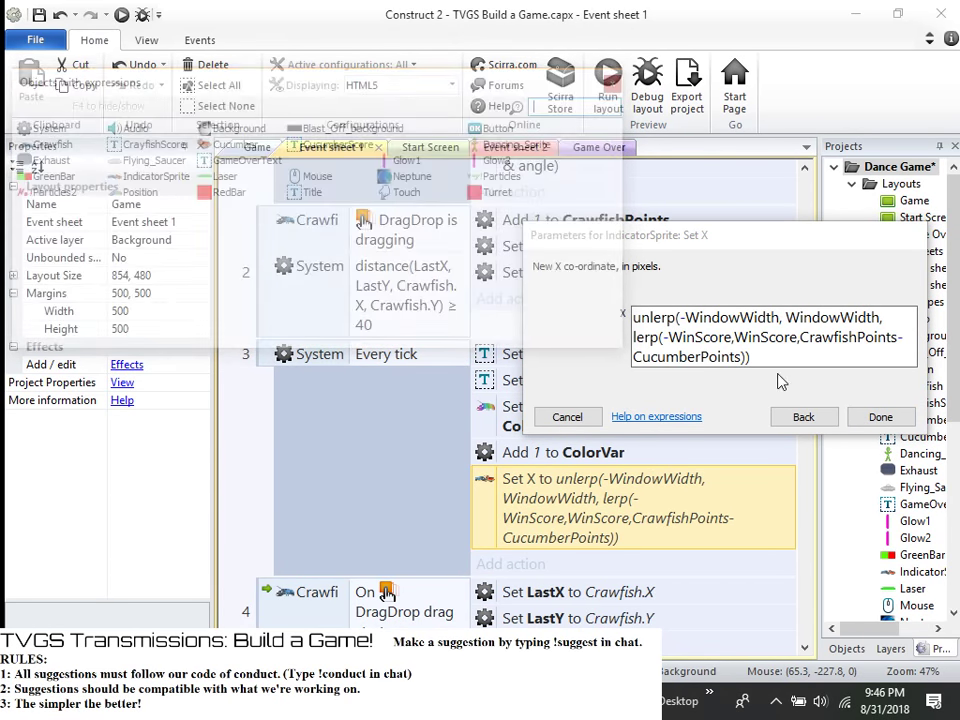
click(568, 417)
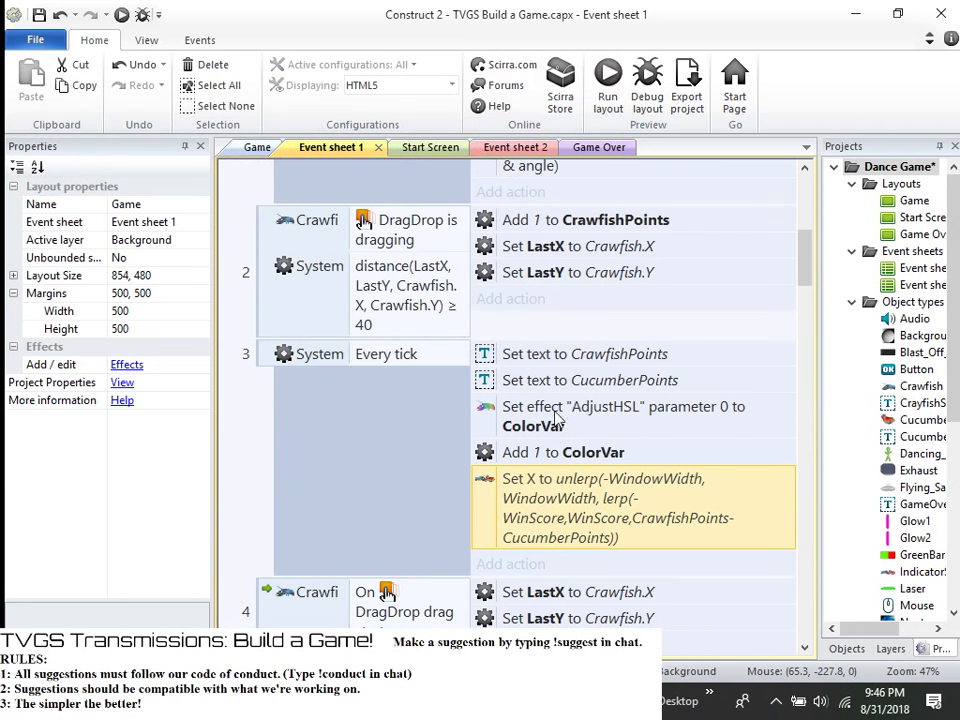
- Run the layout in debug mode, pause it, and inspect the layout properties of the indicator bar along the game's lower edge
click(646, 80)
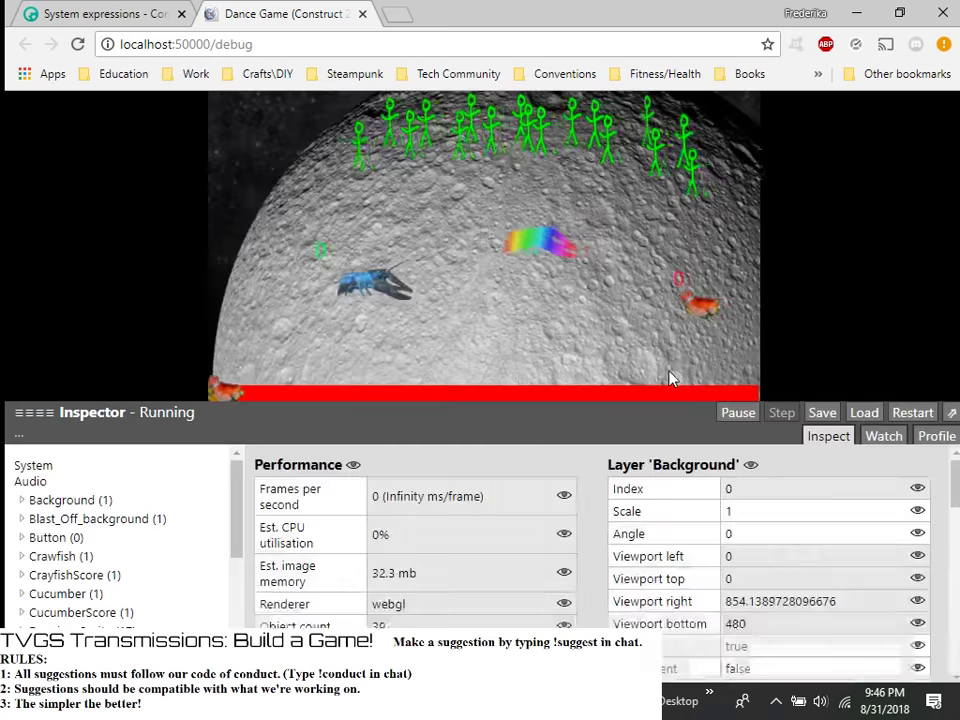
click(745, 414)
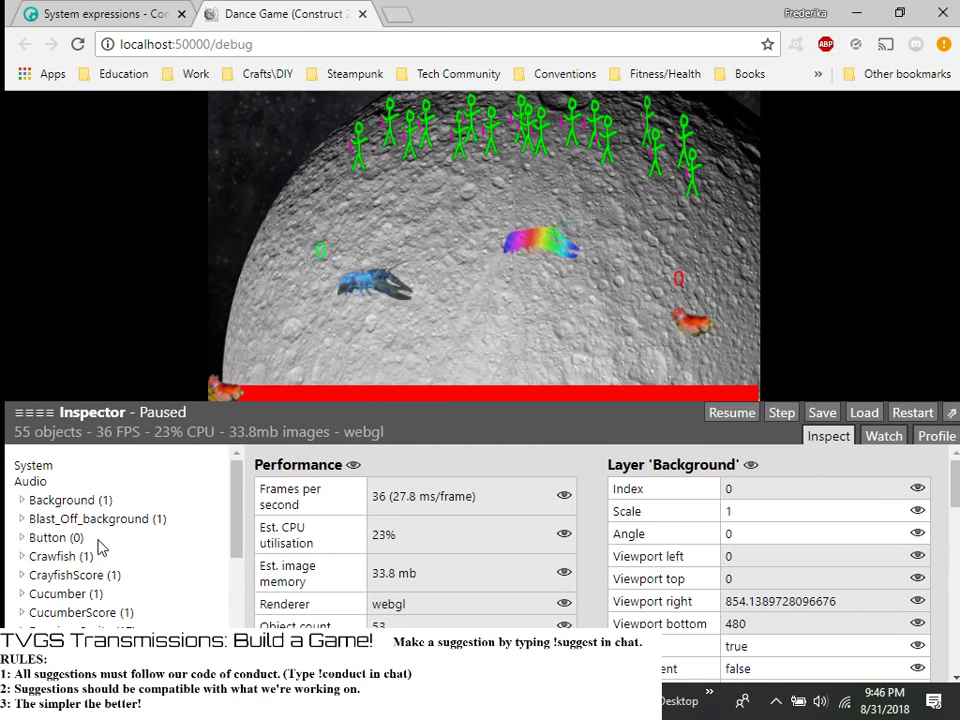
scroll(97, 547, down, 2)
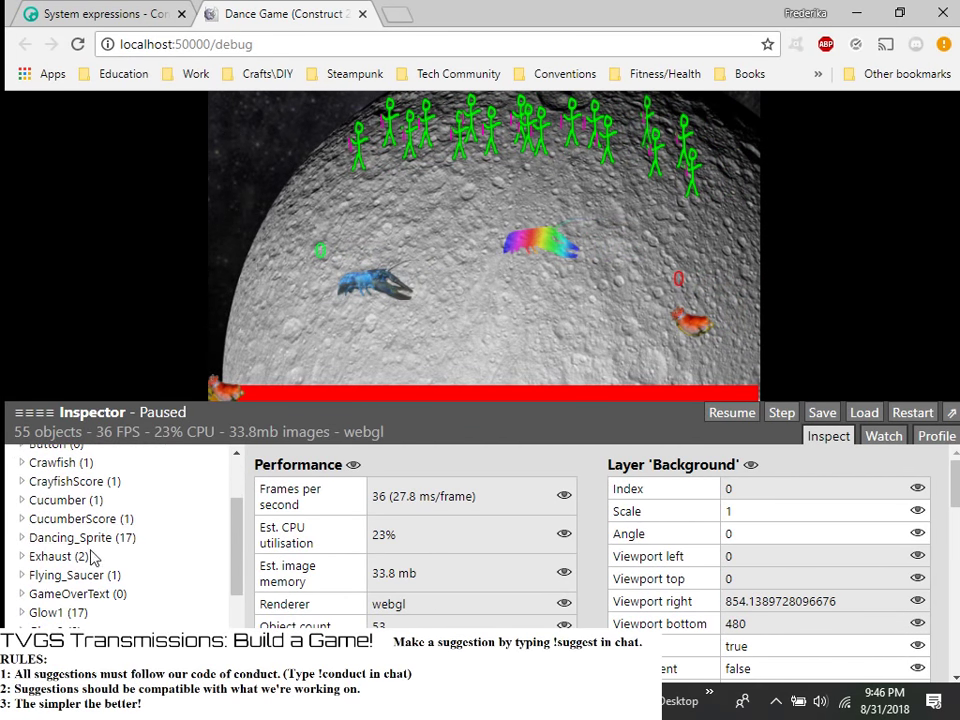
scroll(91, 556, down, 2)
scroll(77, 566, up, 2)
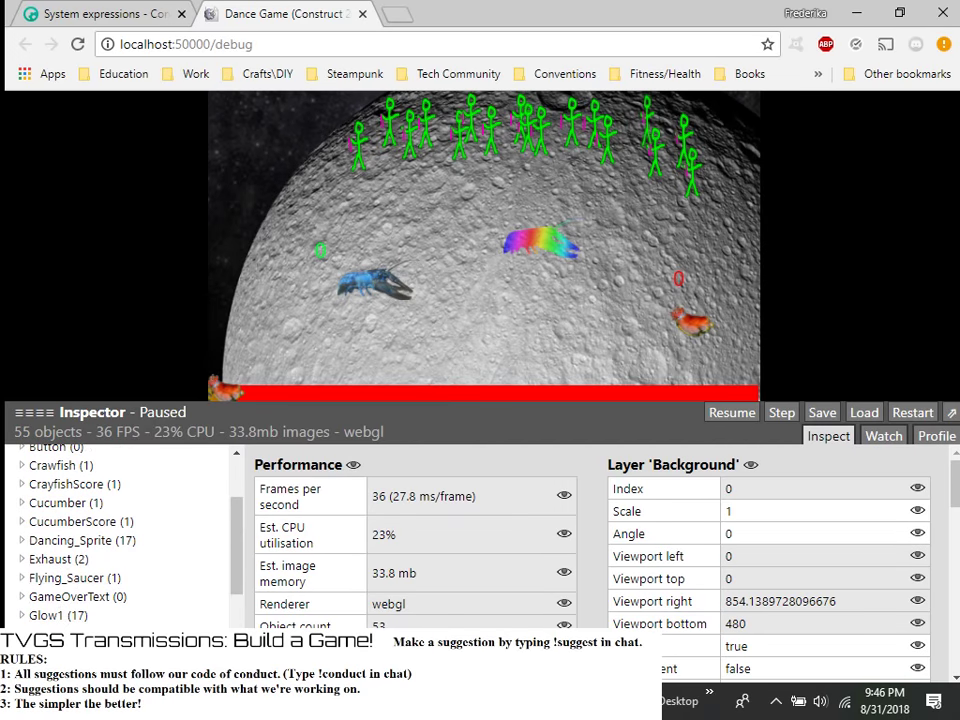
click(460, 392)
scroll(546, 540, down, 1)
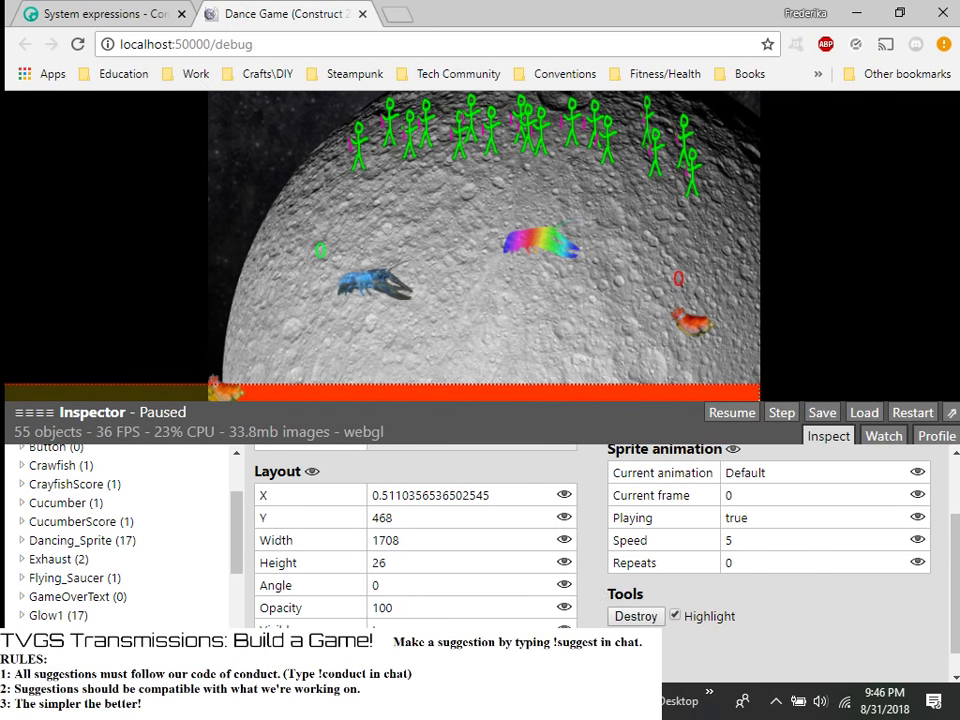
- Return to Construct 2 and append +WindowWidth/2 to the expression in the IndicatorSprite's Set X action
mouse_move(612, 702)
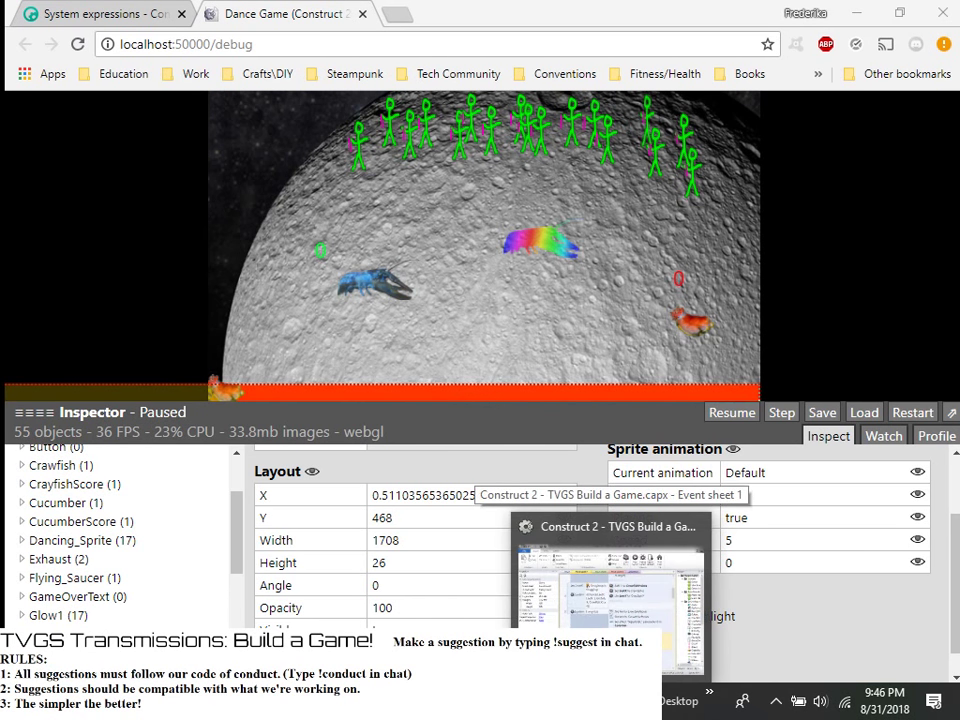
click(612, 702)
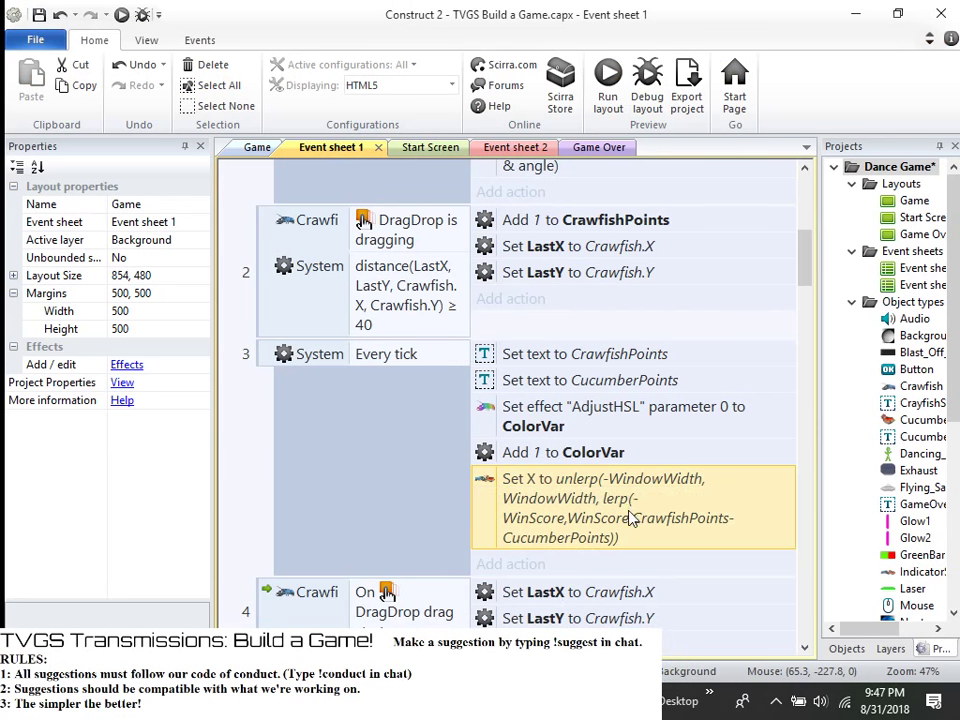
double_click(632, 518)
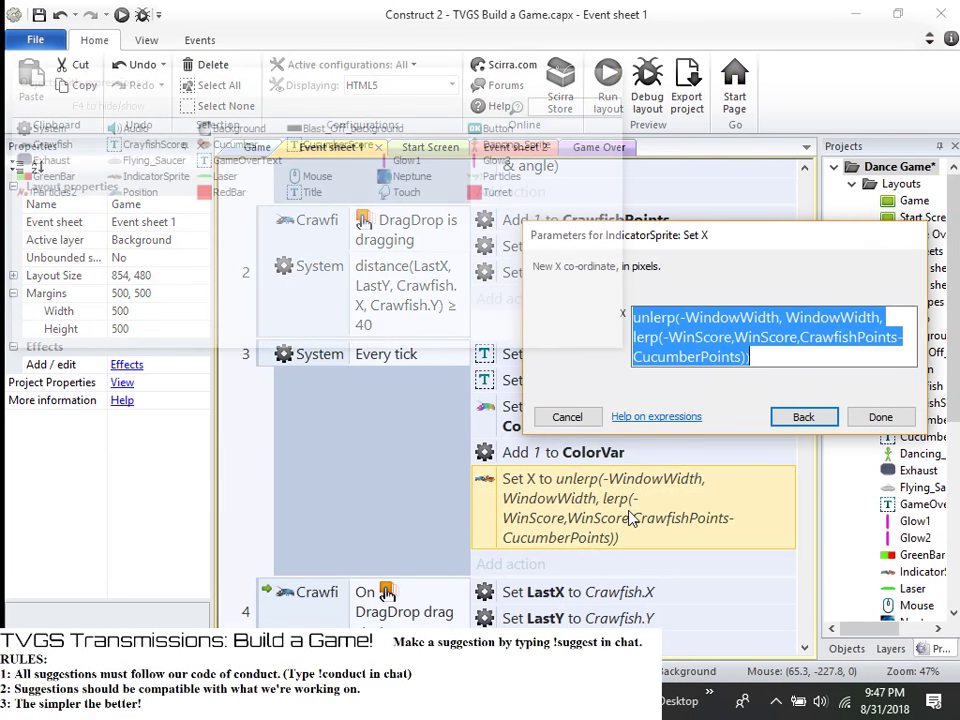
click(786, 354)
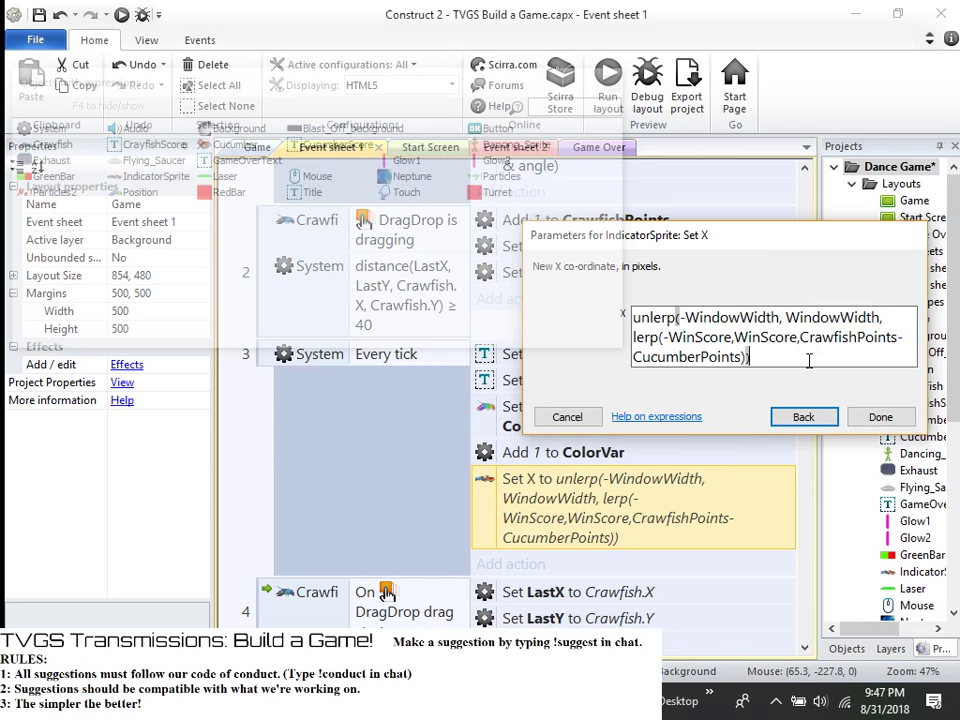
text(+Wi)
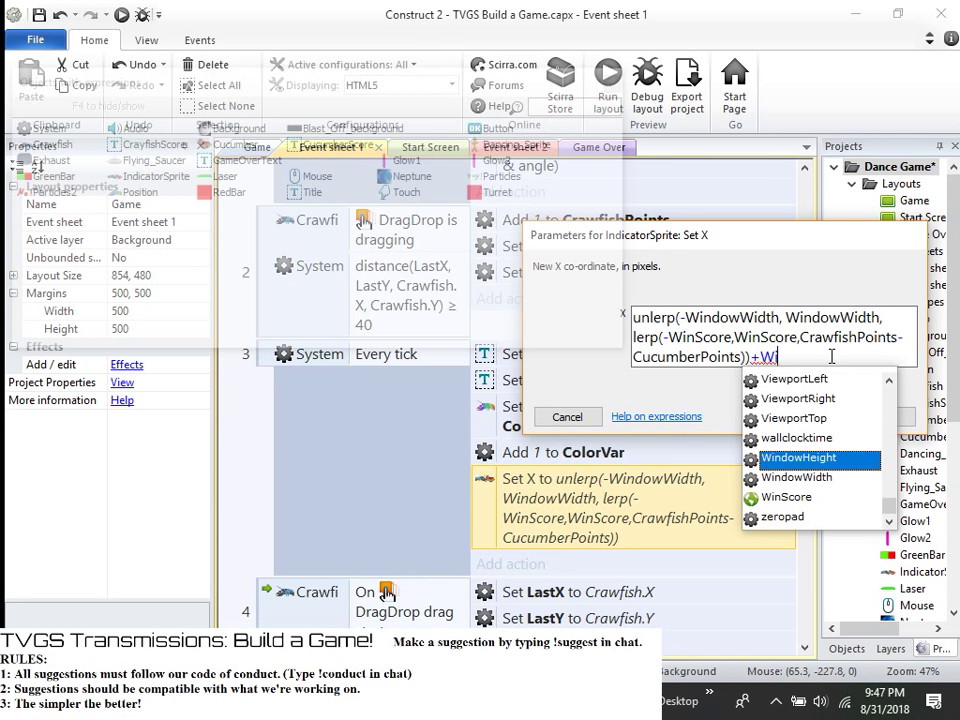
click(825, 478)
text(/2)
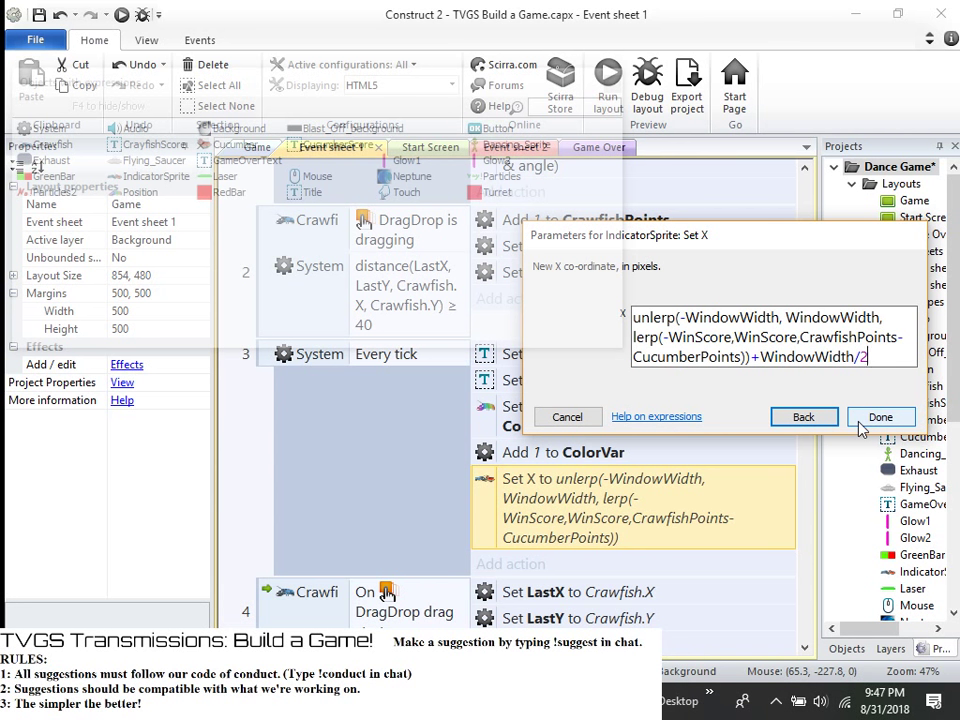
- Replace the first argument of unlerp, -WindowWidth, with 0 in the X expression
click(780, 318)
text(/2)
key(BackSpace)
key(BackSpace)
key(BackSpace)
key(BackSpace)
key(BackSpace)
key(BackSpace)
key(BackSpace)
key(BackSpace)
key(BackSpace)
key(BackSpace)
key(BackSpace)
key(BackSpace)
key(BackSpace)
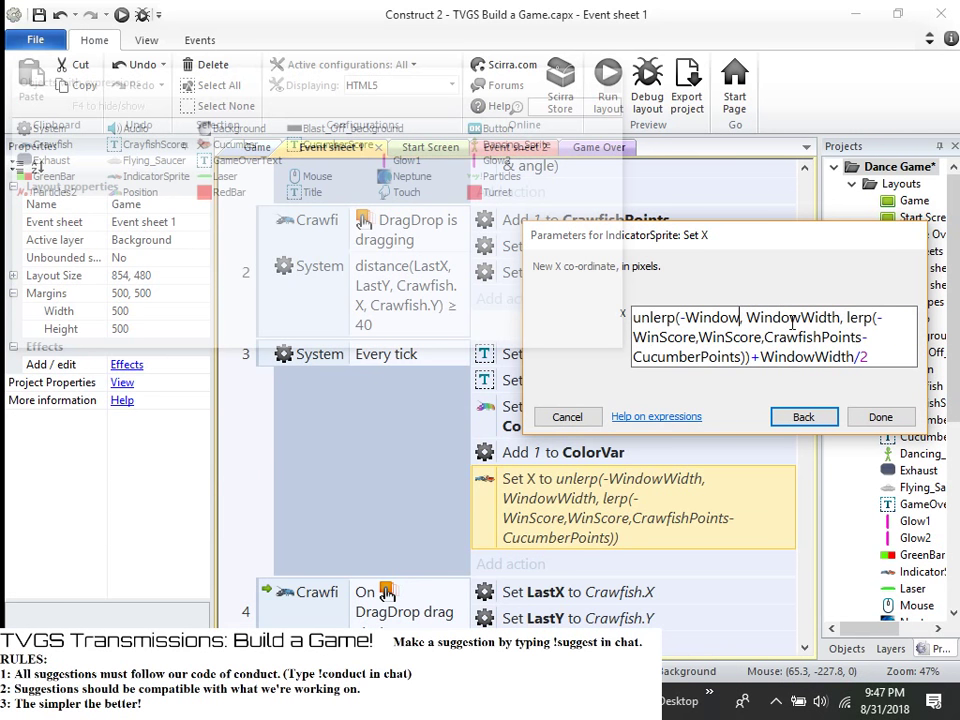
key(BackSpace)
text(0)
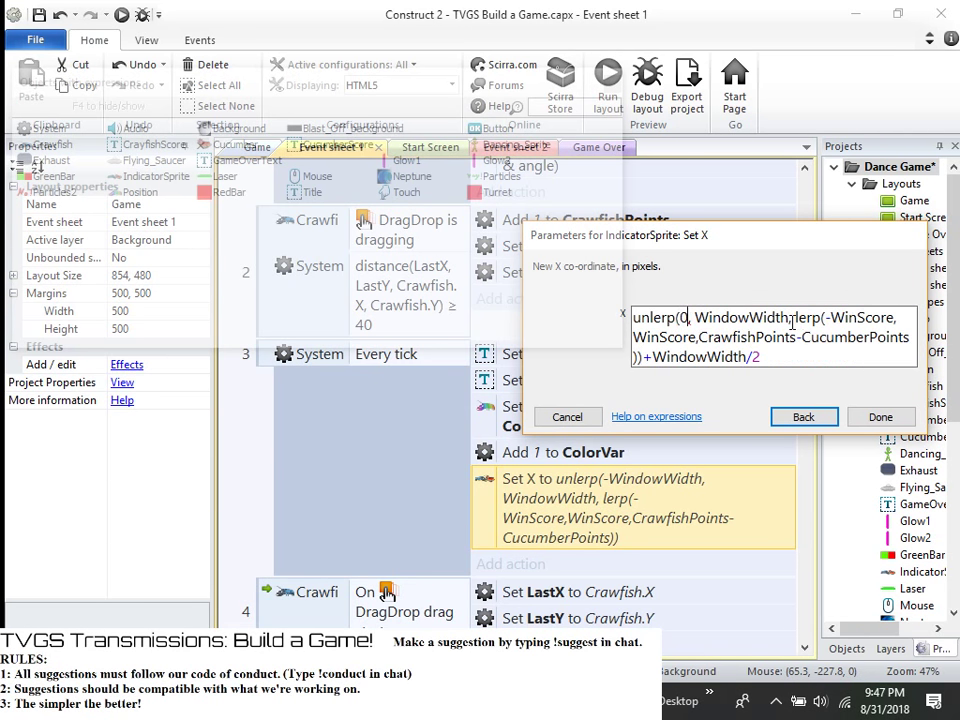
click(793, 322)
text(,)
- Remove the trailing +WindowWidth/2 term from the X expression and apply the changed action
drag(784, 357, 648, 360)
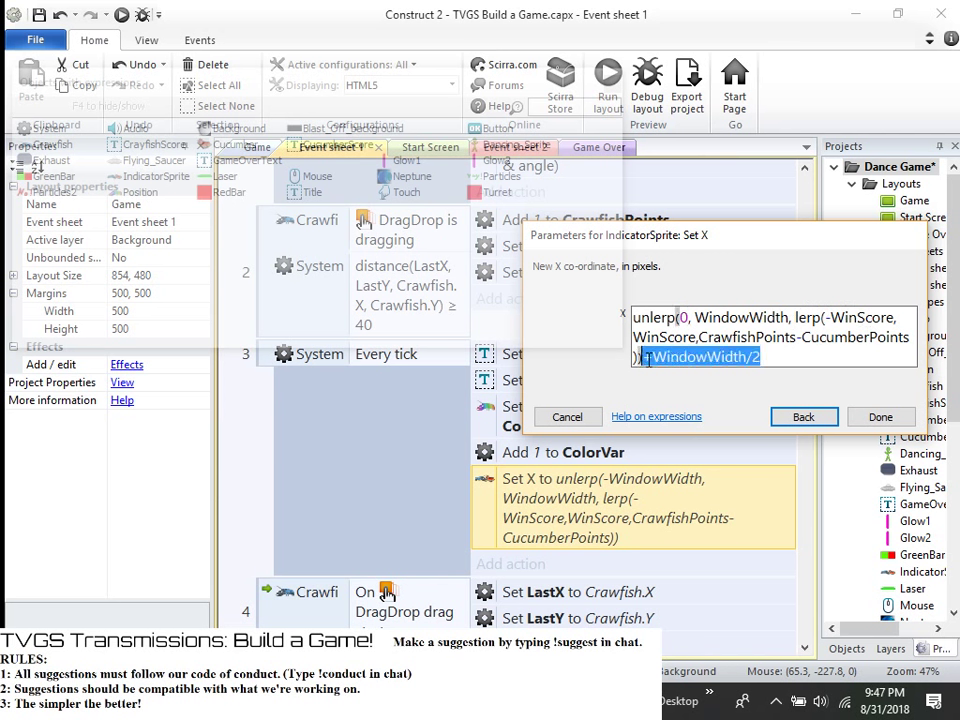
key(BackSpace)
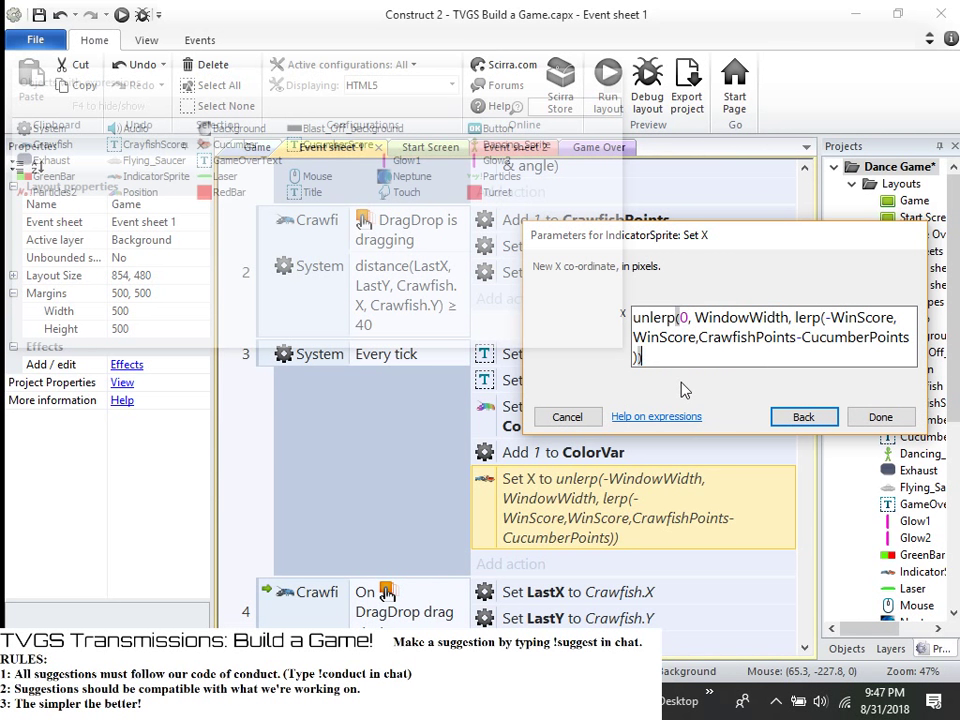
click(876, 420)
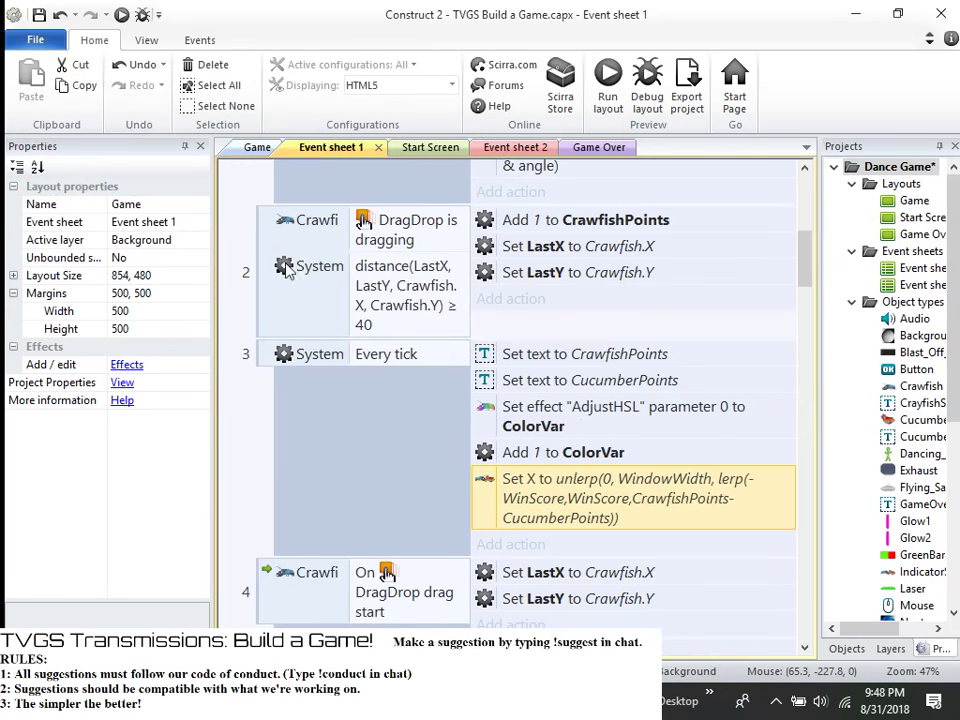
- Run the layout to check the indicator with the revised formula, and close the preview to return to the event sheet
click(606, 80)
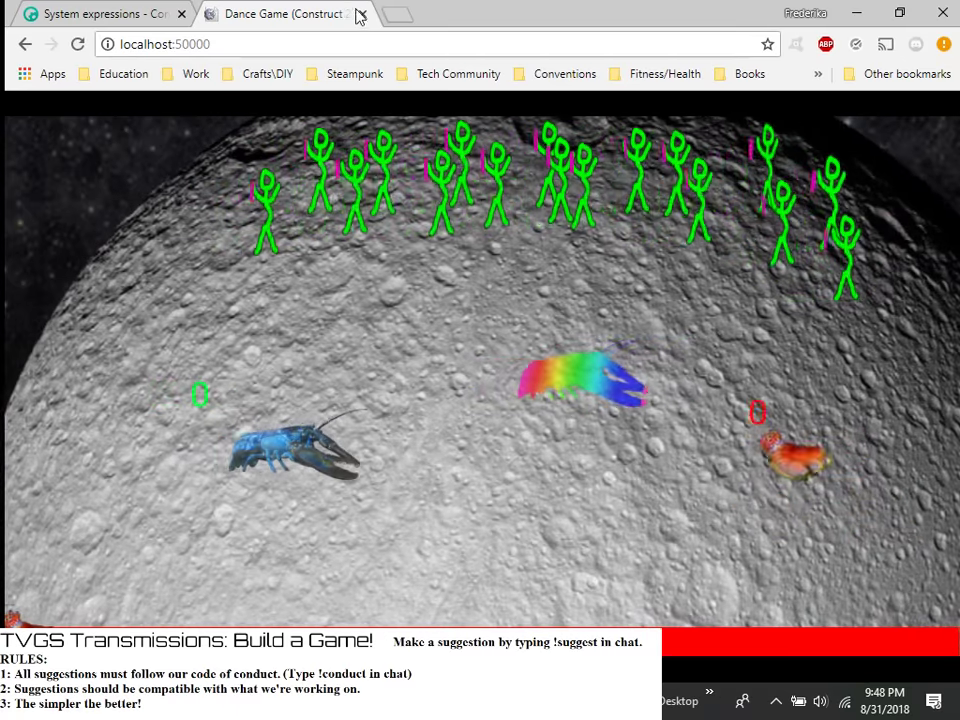
click(362, 14)
click(868, 14)
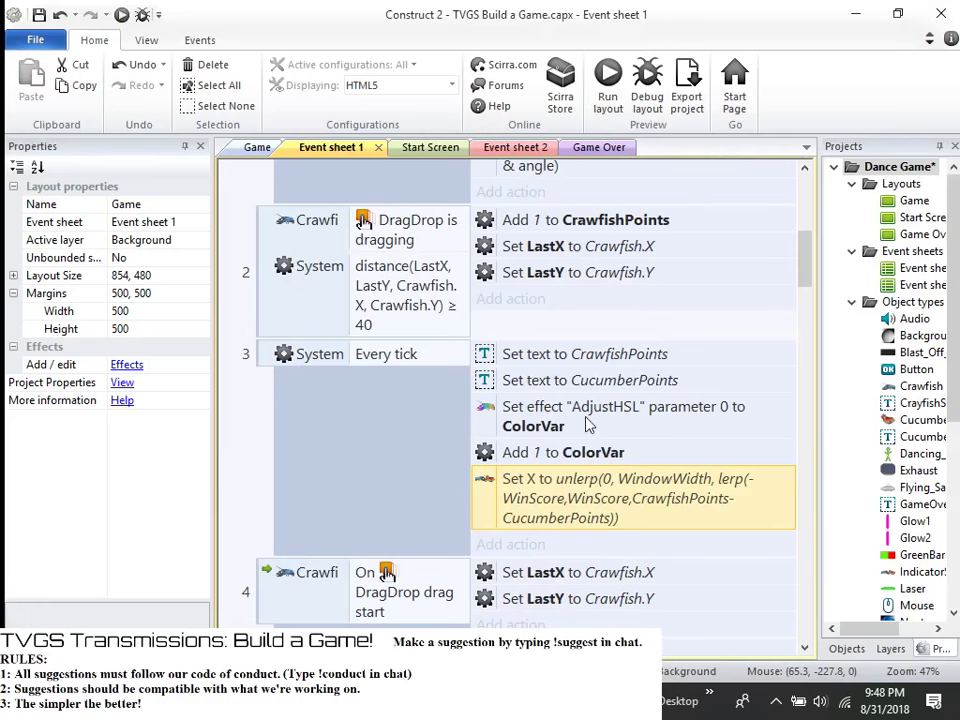
- Add +WindowWidth/2 to the end of the IndicatorSprite's Set X expression, apply it, and run the layout
double_click(611, 516)
click(720, 362)
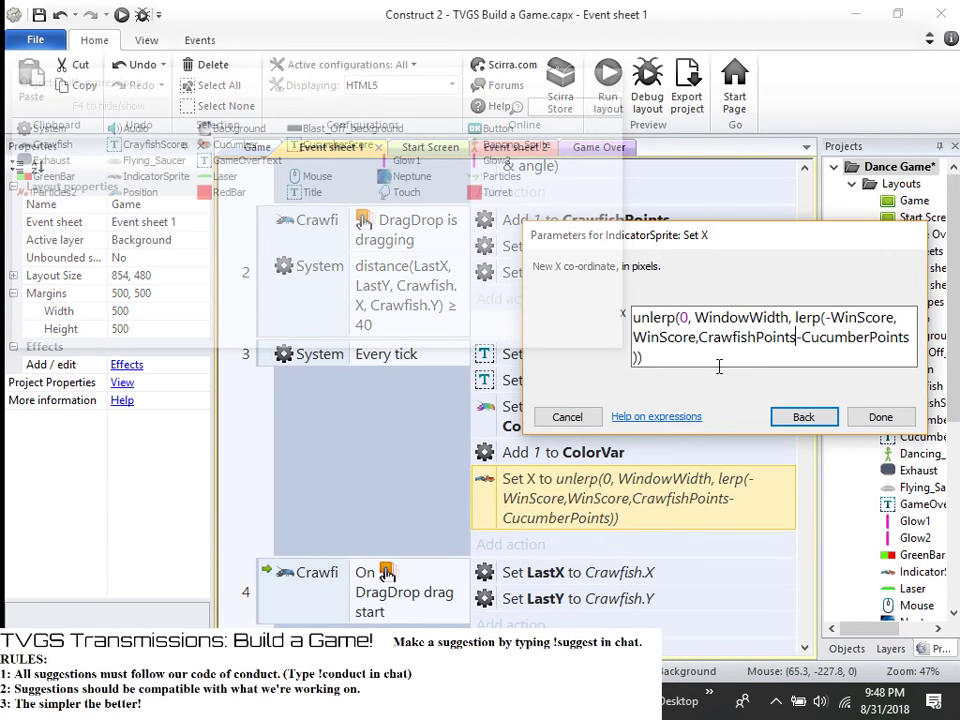
text(+w)
text(i)
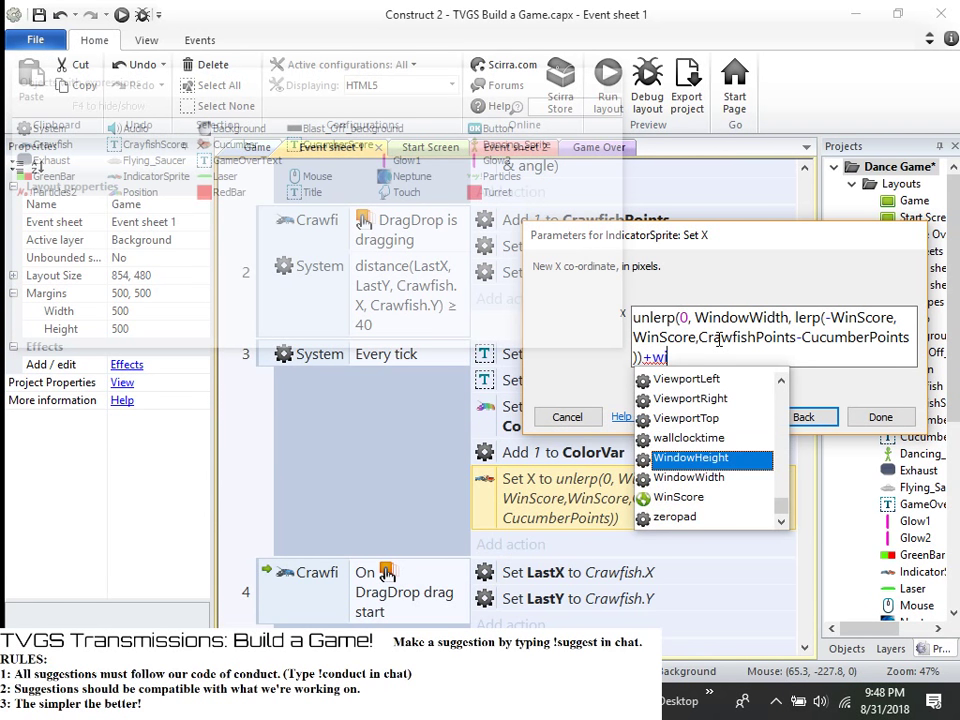
key(Down)
key(Return)
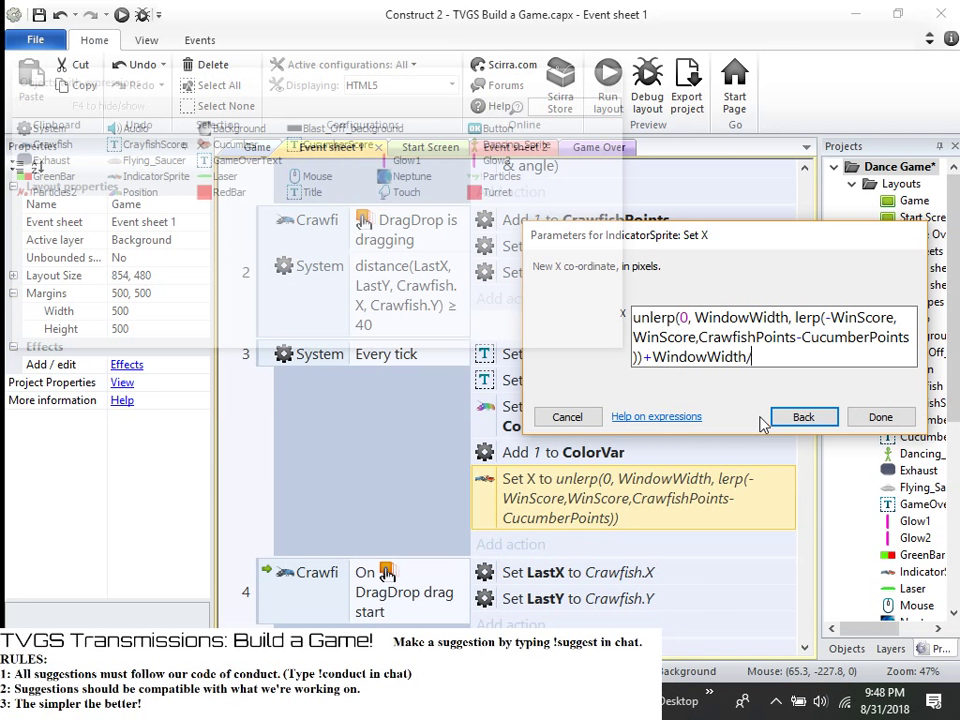
text(/2)
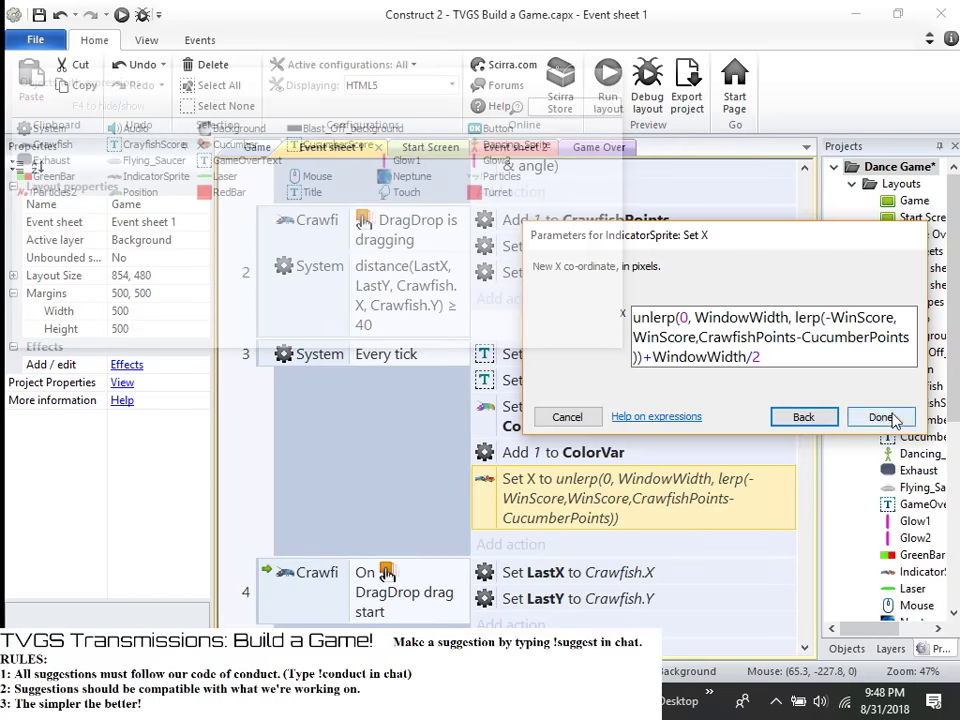
click(876, 417)
click(610, 74)
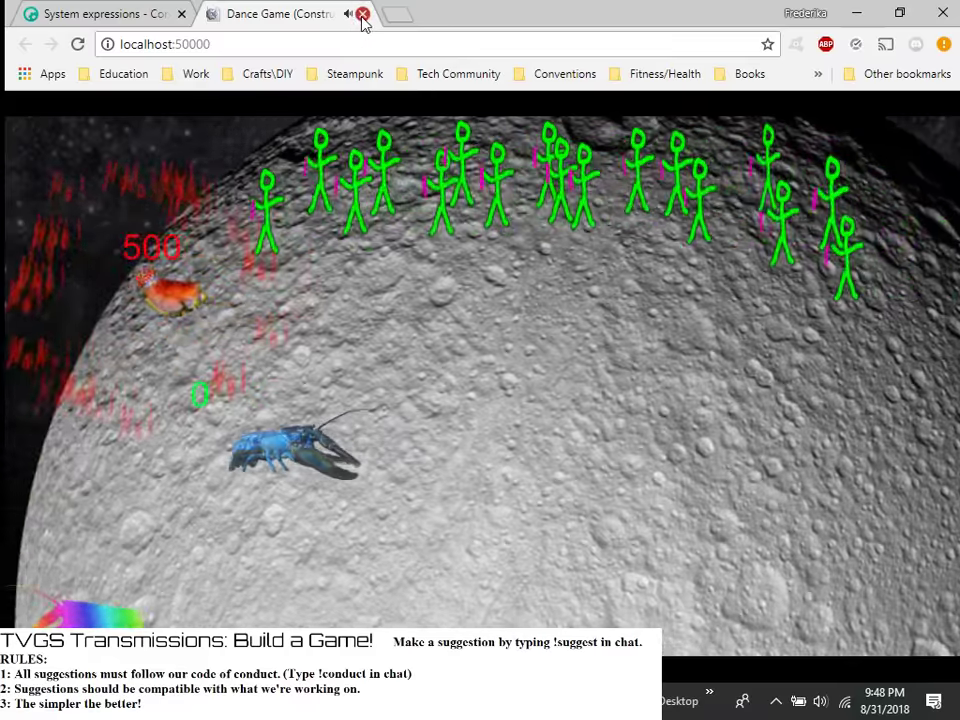
- Close the preview, run the layout in debug mode, and pause it mid-game to look for the indicator in the object list
click(363, 14)
key(alt+Tab)
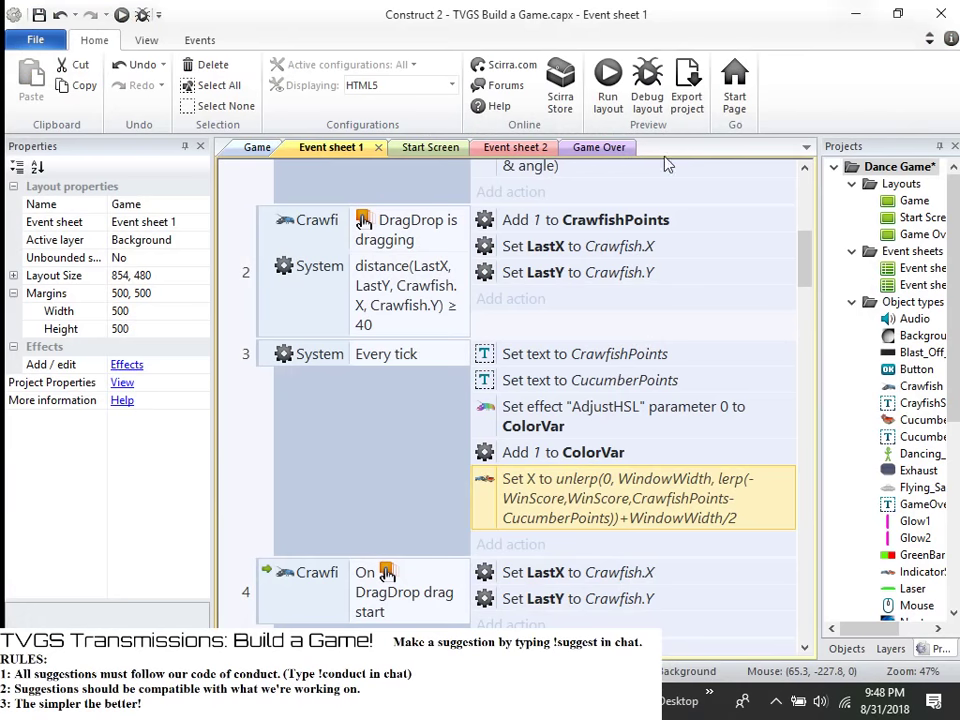
click(647, 80)
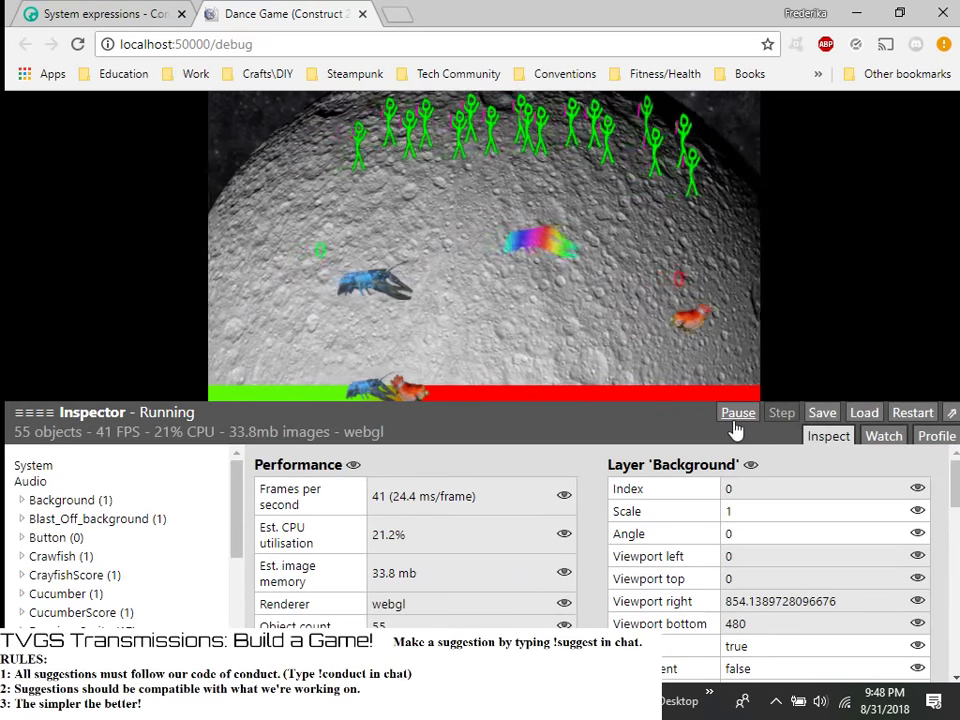
click(734, 414)
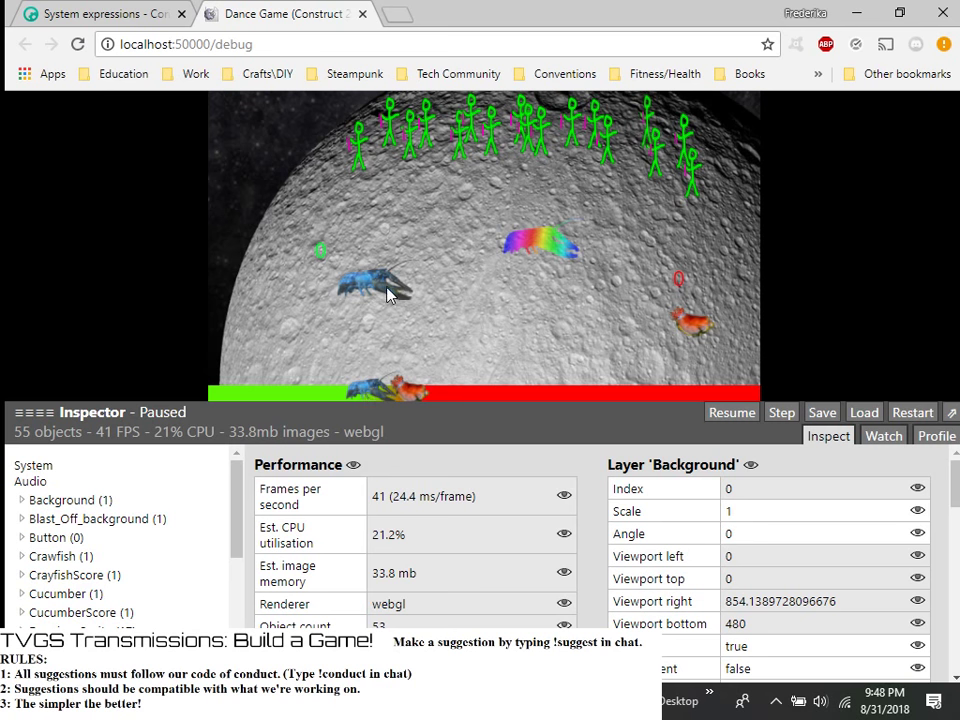
click(731, 413)
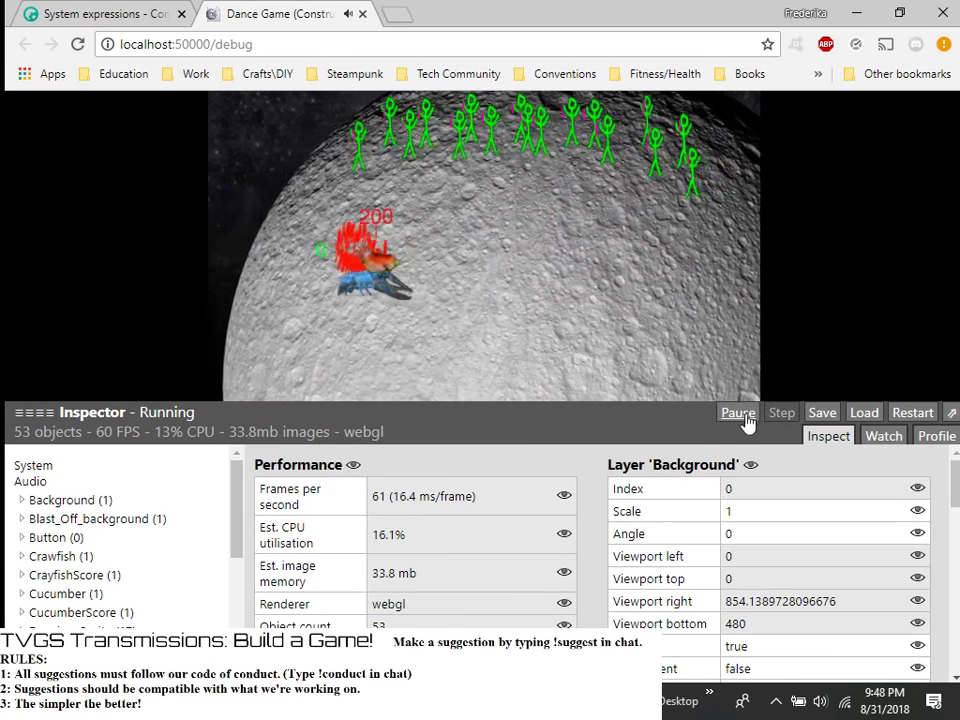
click(742, 414)
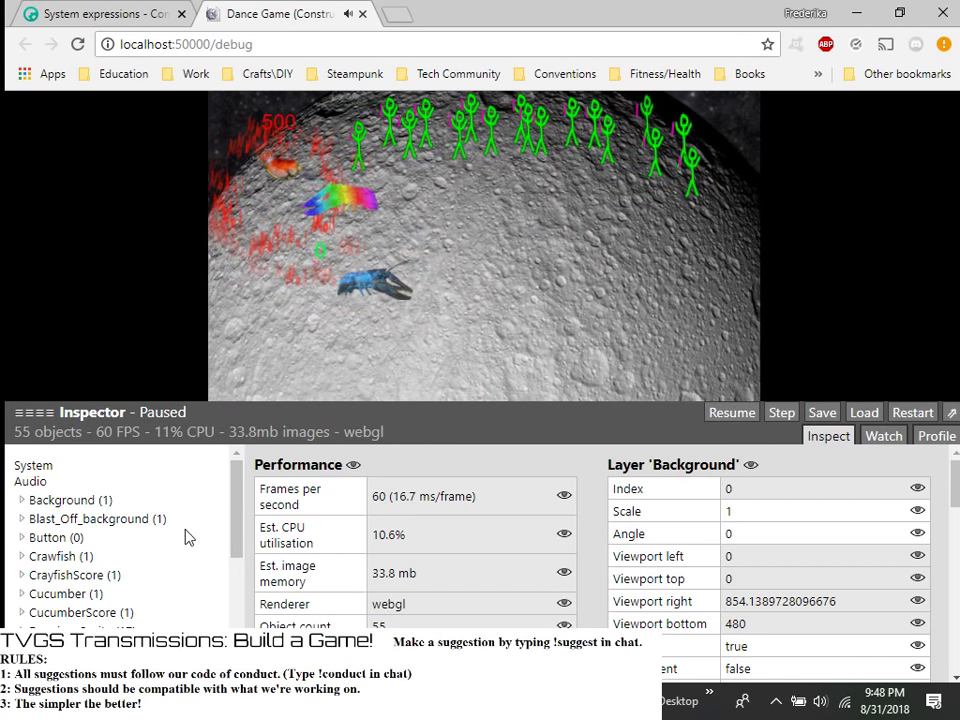
scroll(178, 540, down, 5)
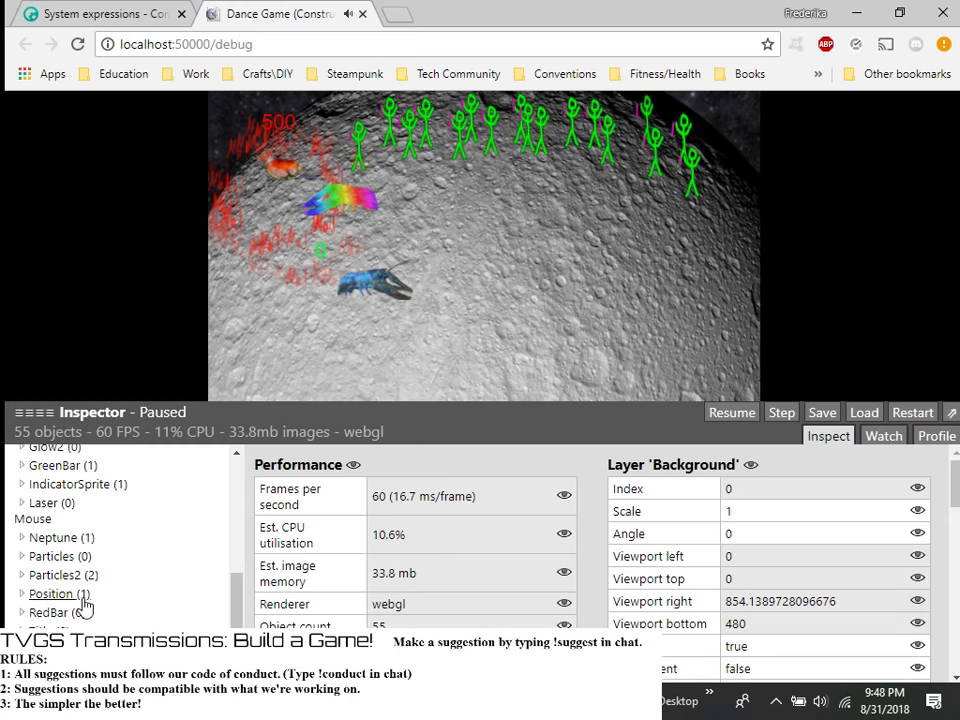
scroll(118, 574, up, 3)
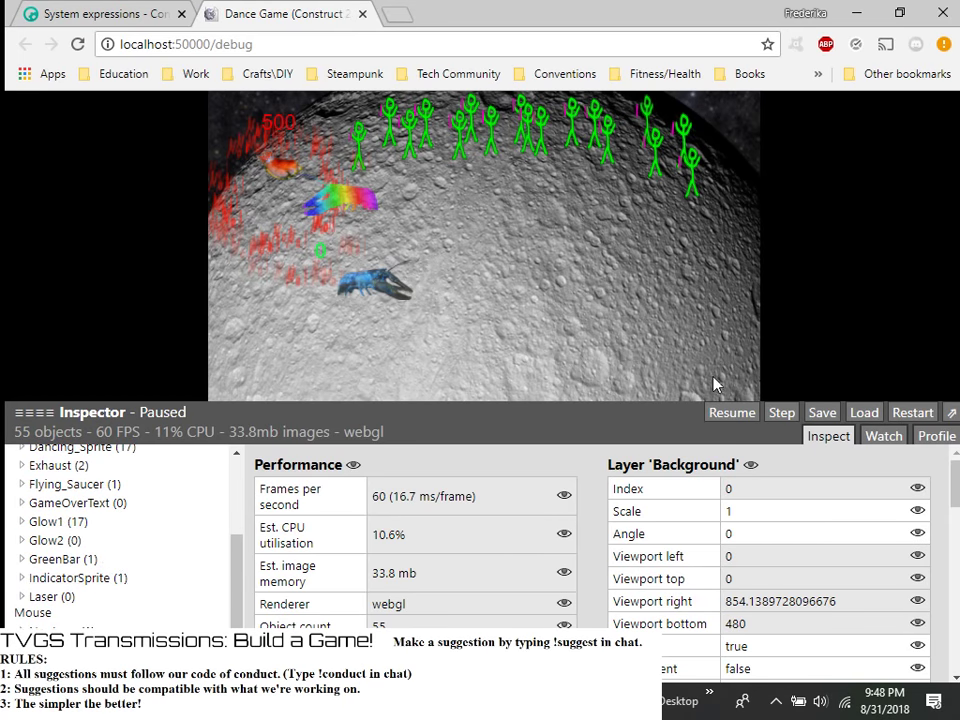
- Restart the debug session, pause it right at the start, and inspect the GreenBar object's layout properties
click(913, 412)
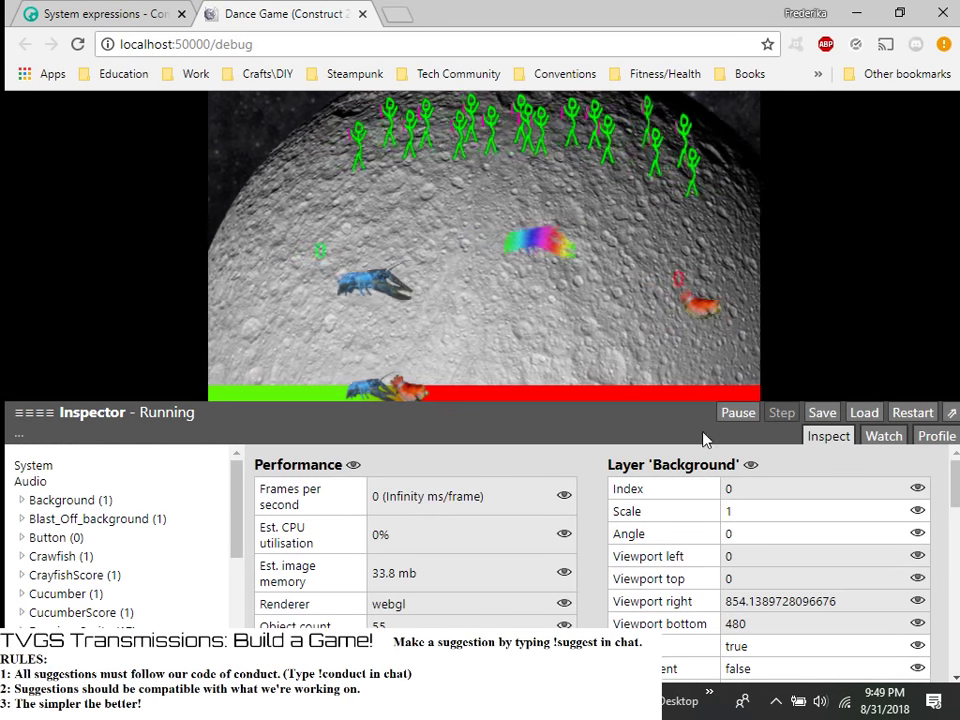
click(737, 412)
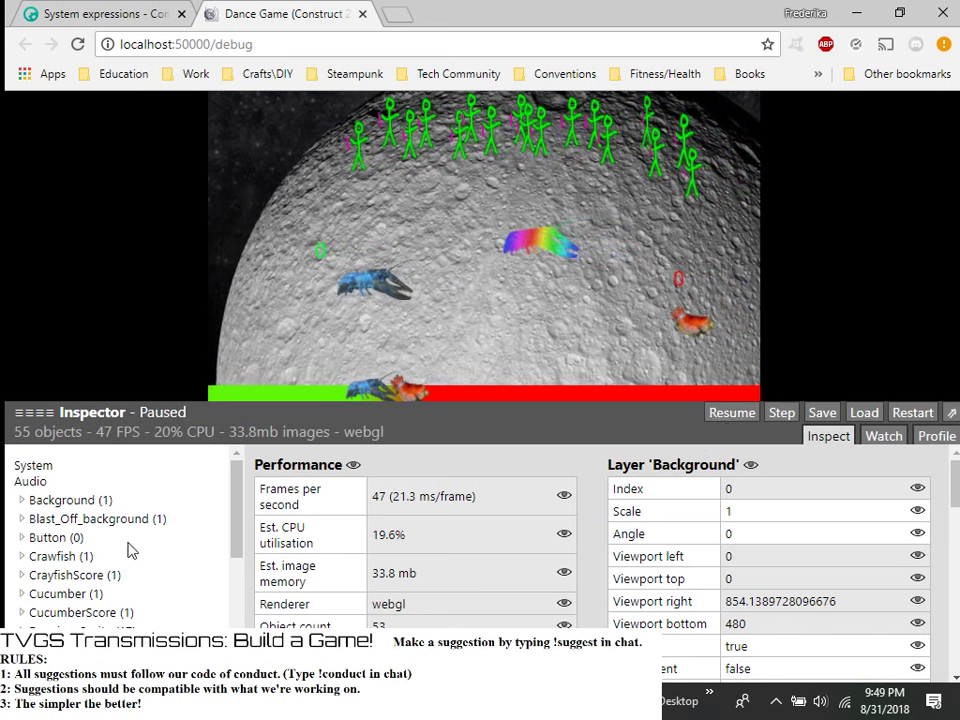
scroll(160, 579, down, 5)
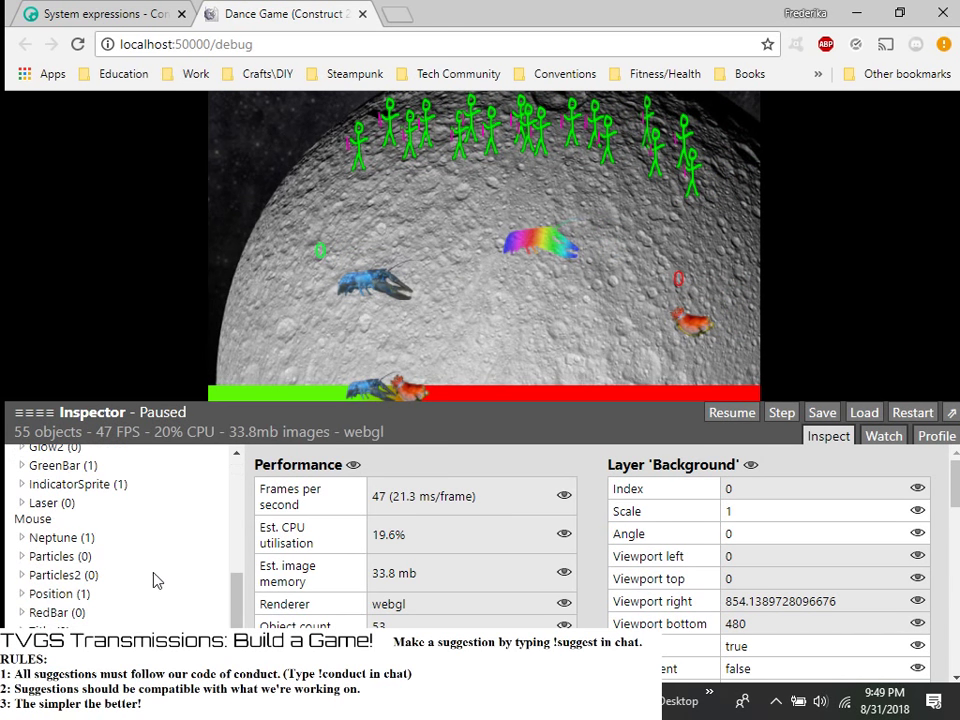
scroll(100, 561, up, 3)
click(90, 560)
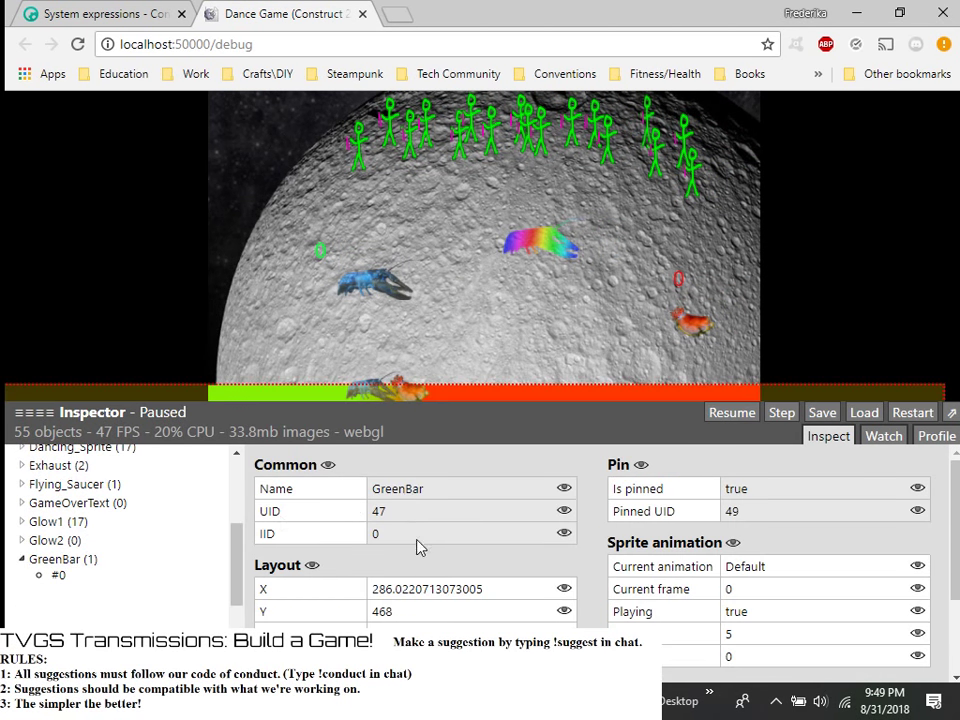
scroll(416, 553, down, 1)
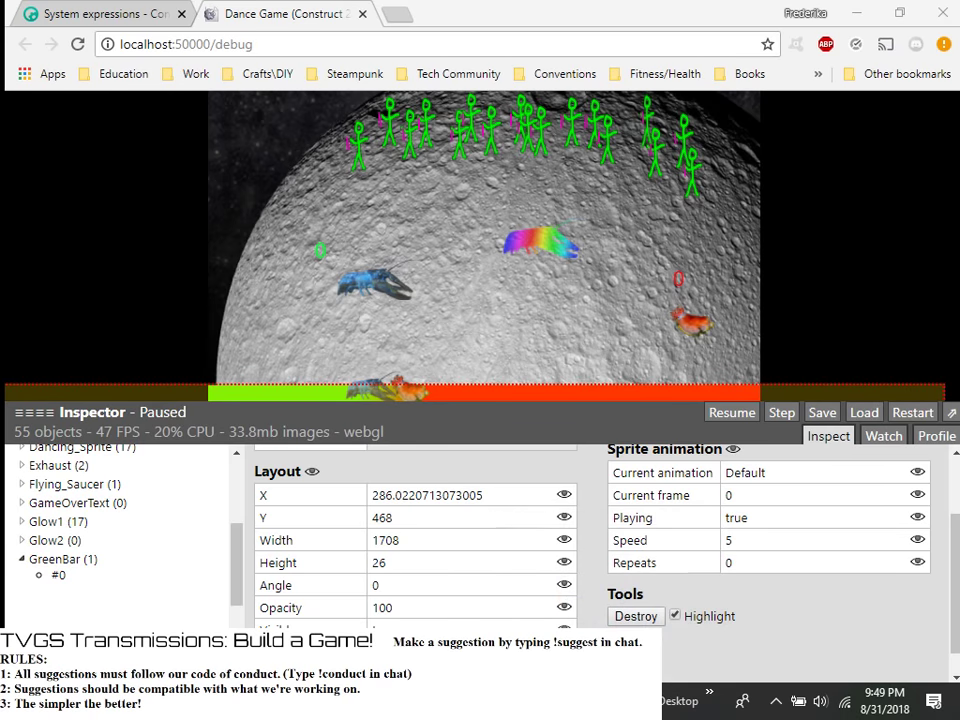
- Switch to Notepad, shorten its window to uncover the inspector, and replace -WindowWidth with 0 in the unlerp formula
key(alt+Tab)
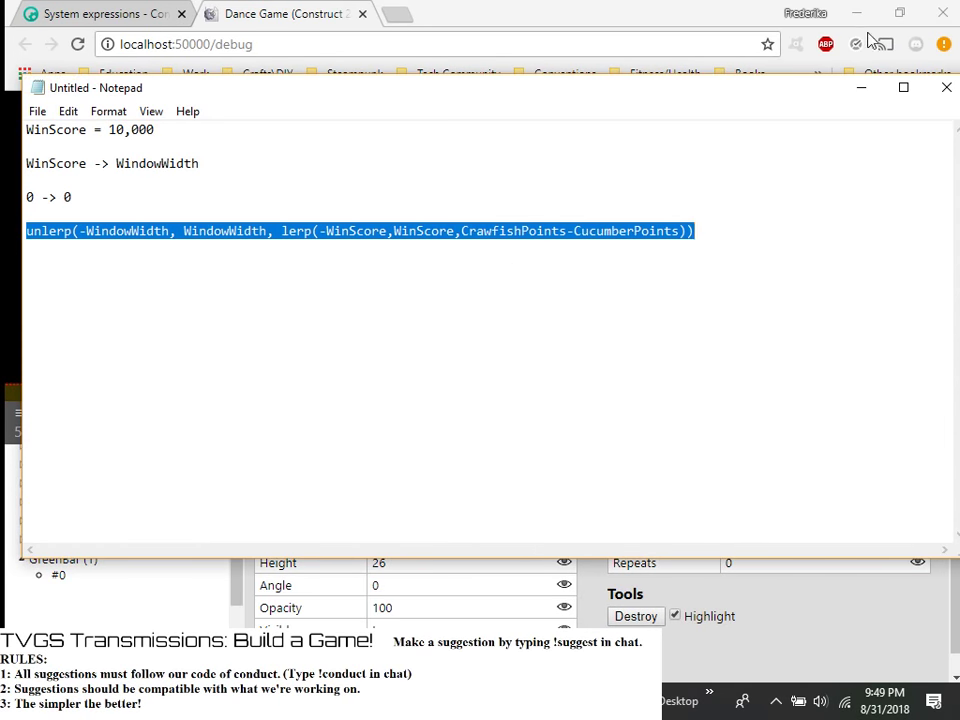
drag(771, 112, 863, 11)
click(898, 22)
drag(722, 558, 707, 333)
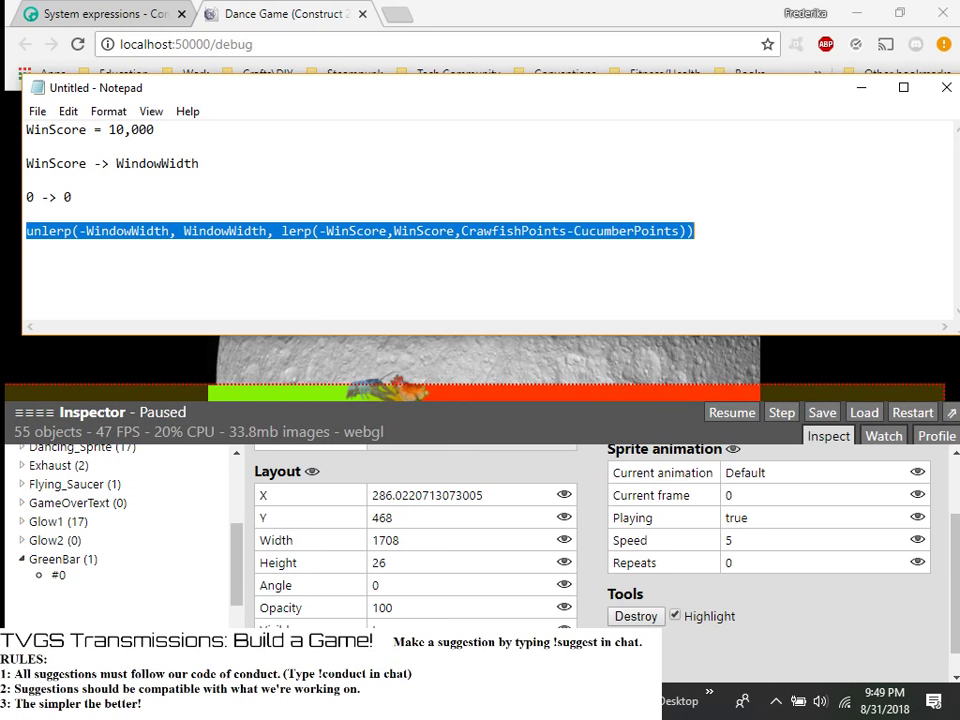
mouse_move(610, 702)
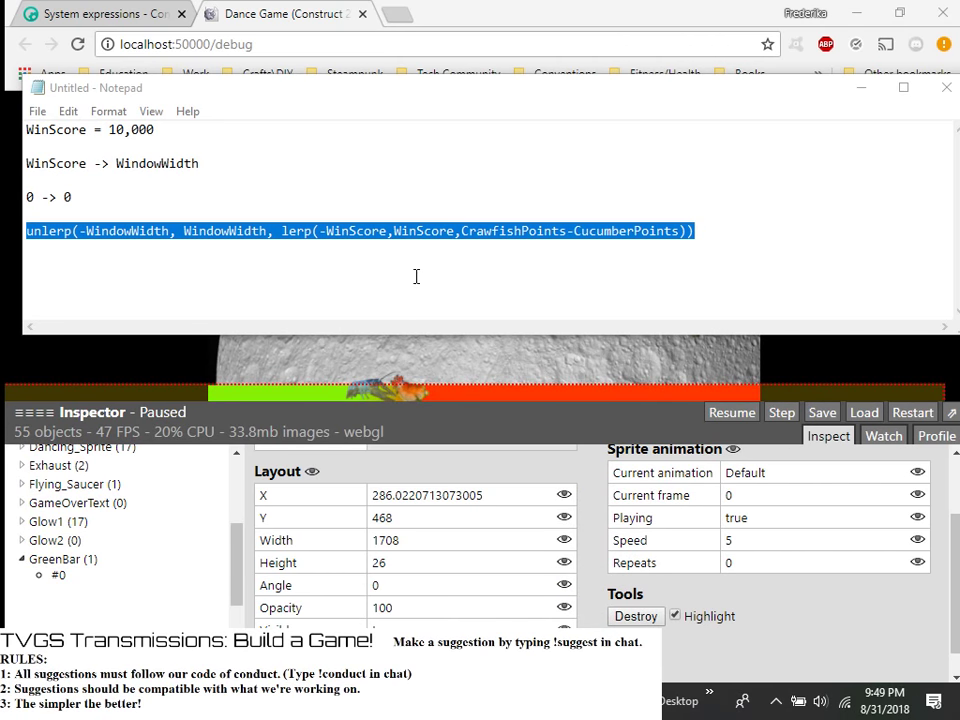
drag(172, 233, 85, 230)
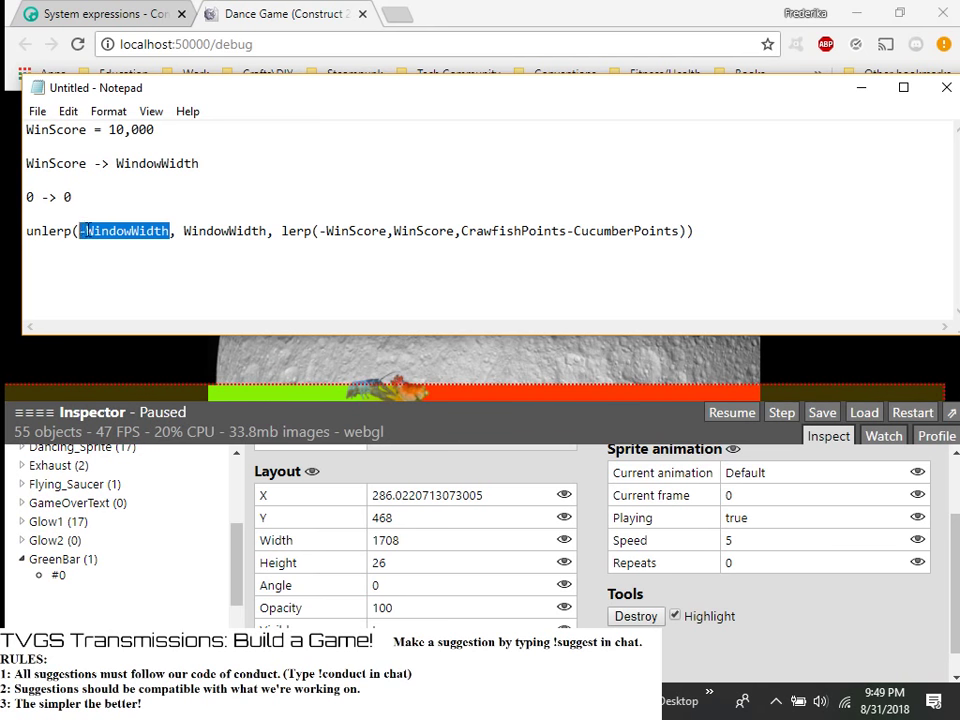
text(0)
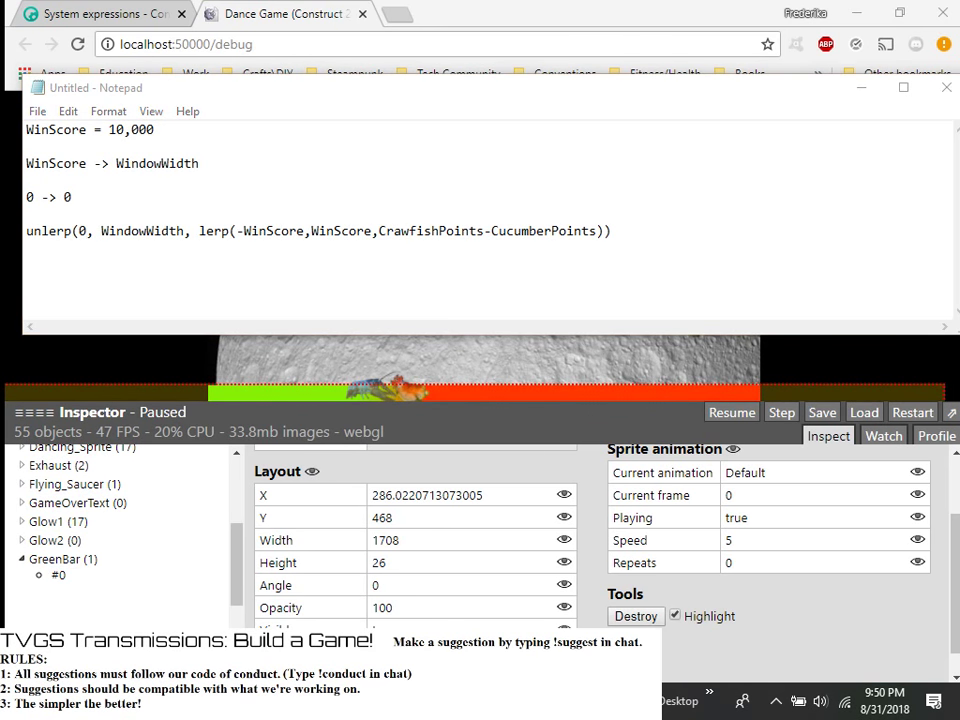
- Switch to Construct 2 and examine the Dance Game project's window size settings and the event sheet's global variables
scroll(630, 572, up, 2)
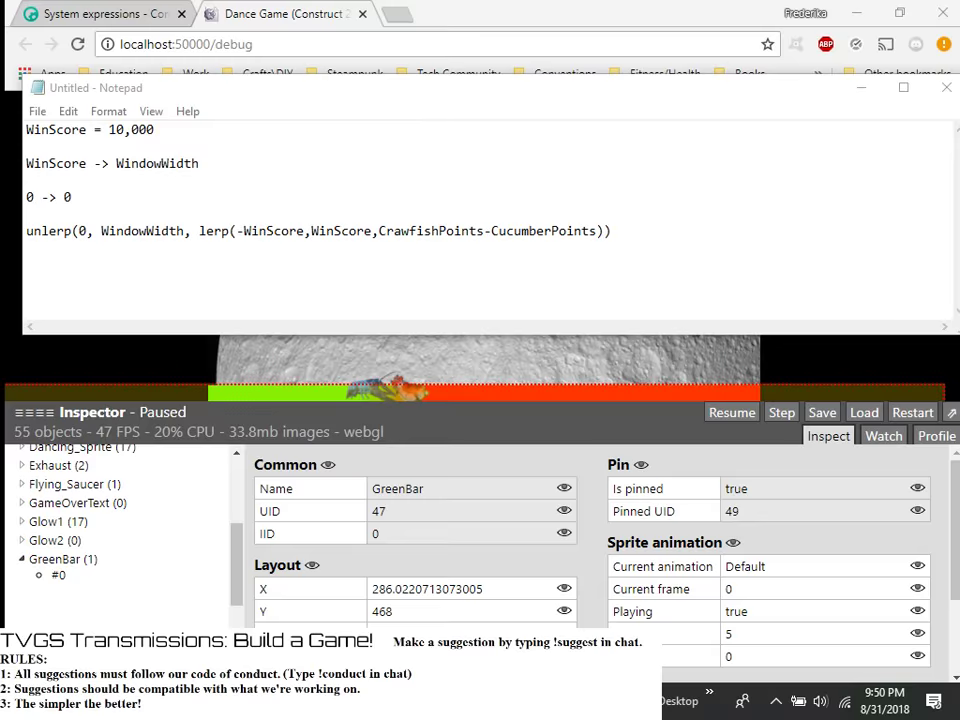
key(alt+Tab)
click(846, 170)
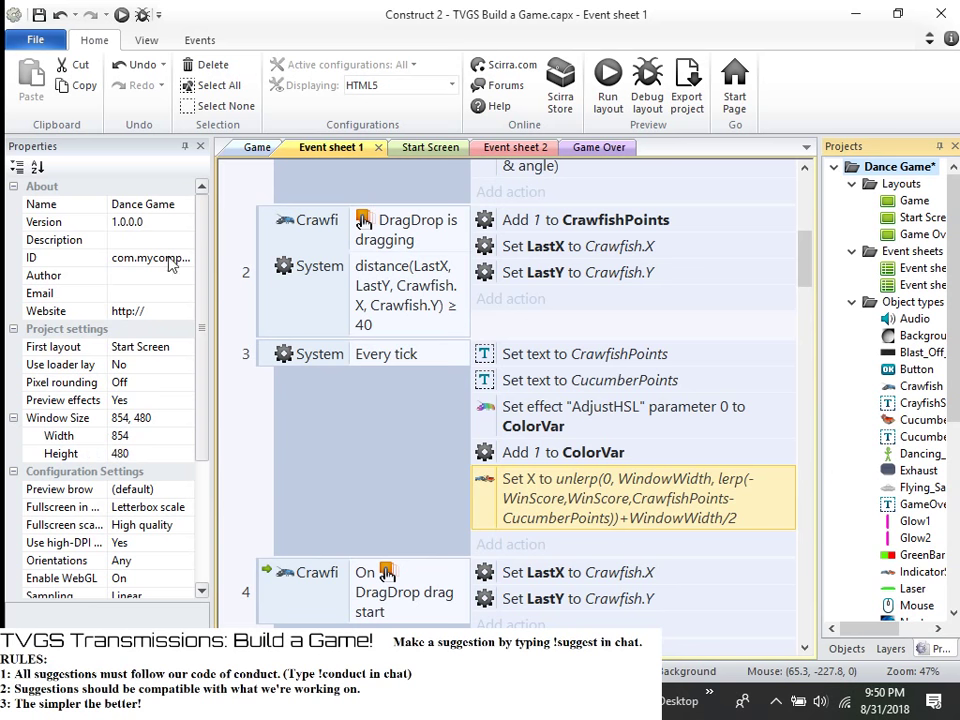
scroll(572, 192, up, 3)
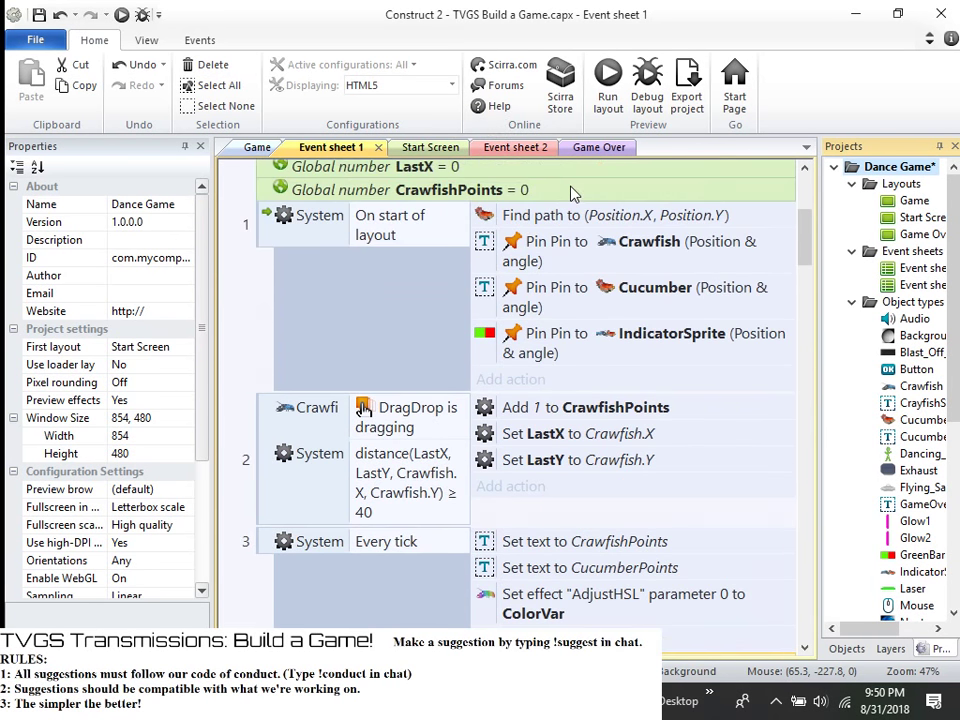
scroll(572, 192, up, 3)
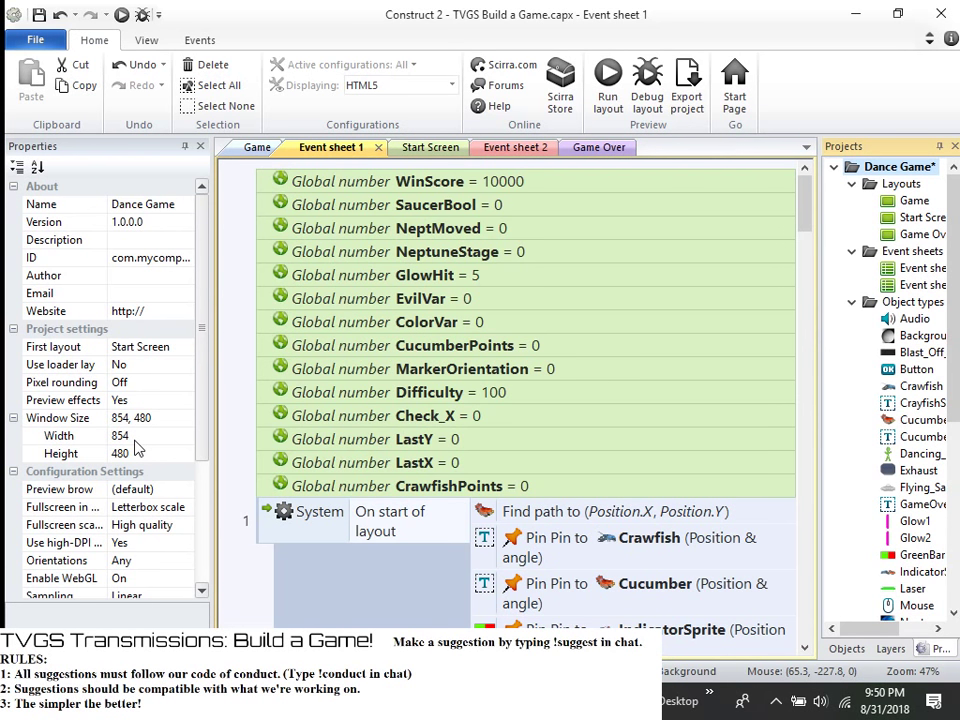
scroll(499, 349, down, 2)
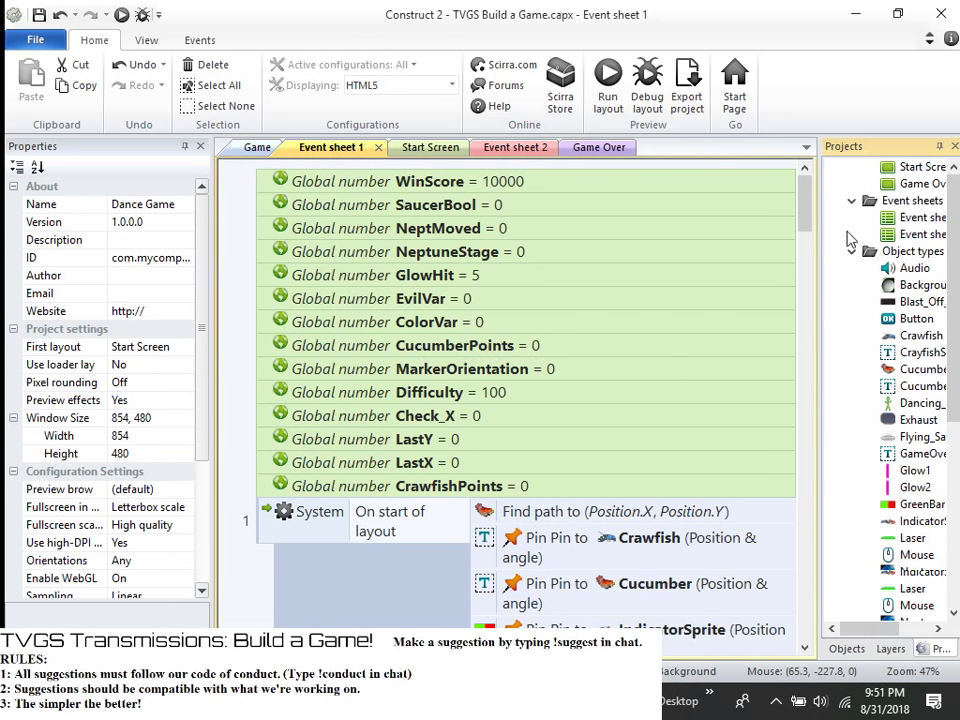
scroll(640, 514, down, 2)
- Open the IndicatorSprite's Set X action in the Every tick event and display the System expressions
scroll(640, 514, down, 1)
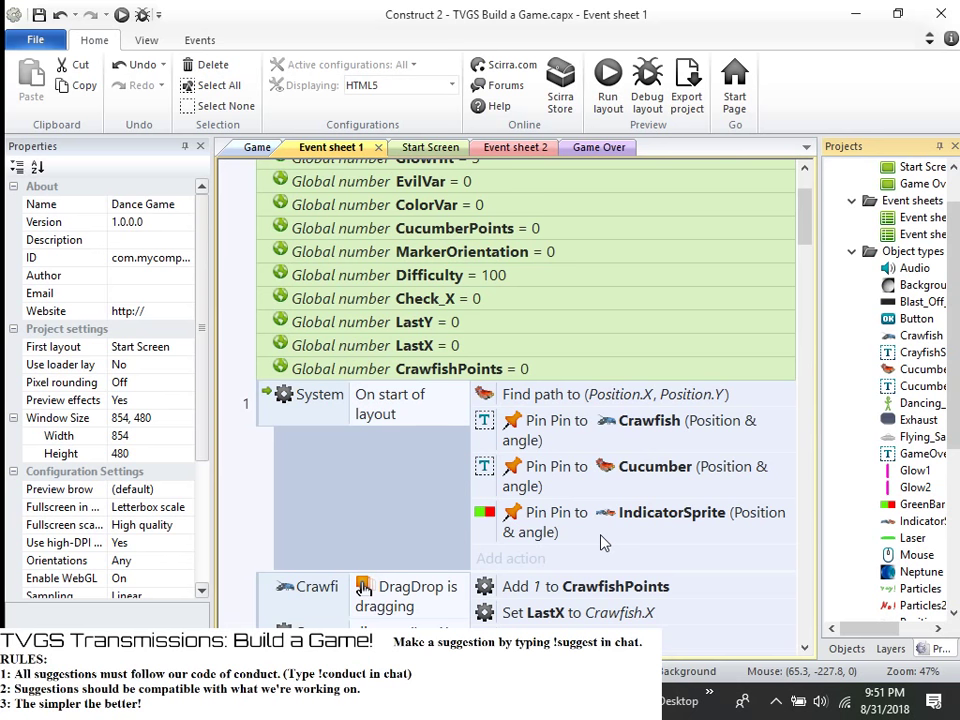
scroll(600, 542, down, 3)
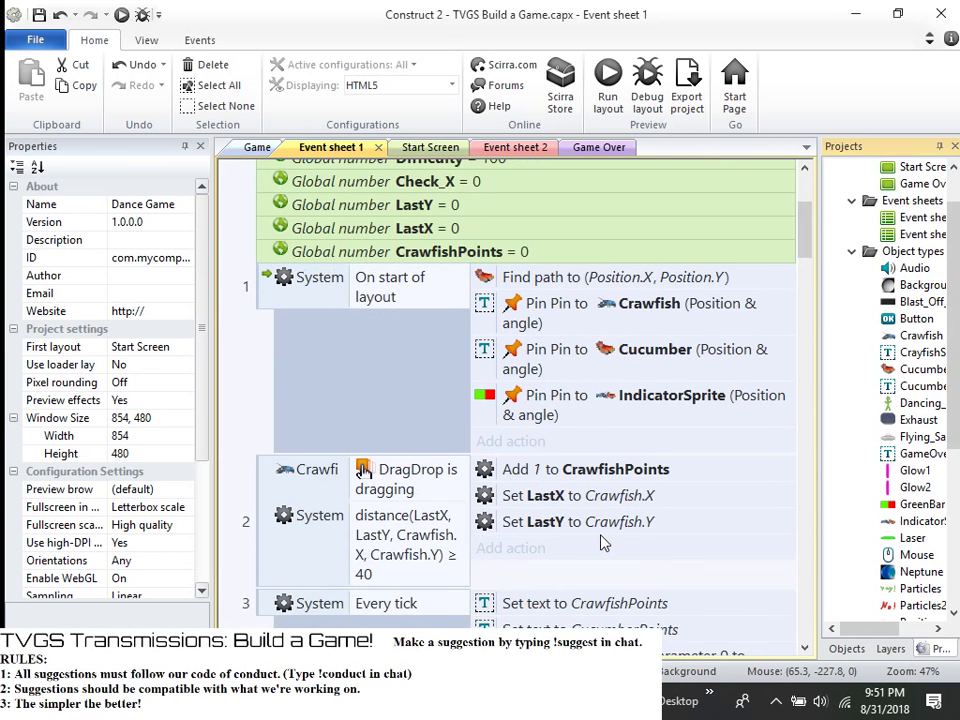
scroll(603, 542, down, 4)
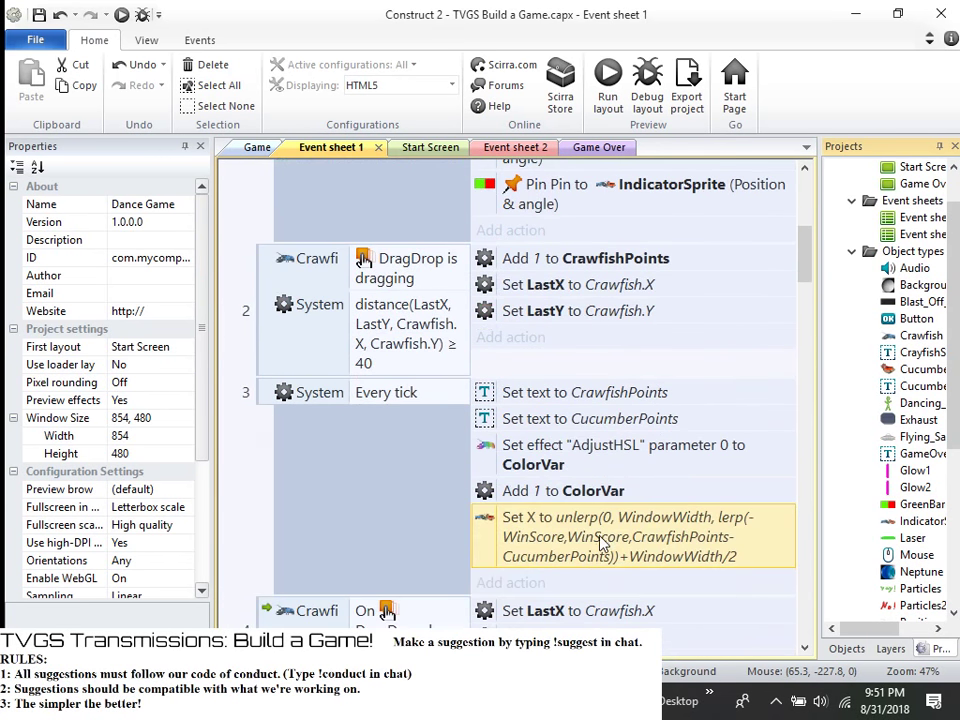
double_click(603, 540)
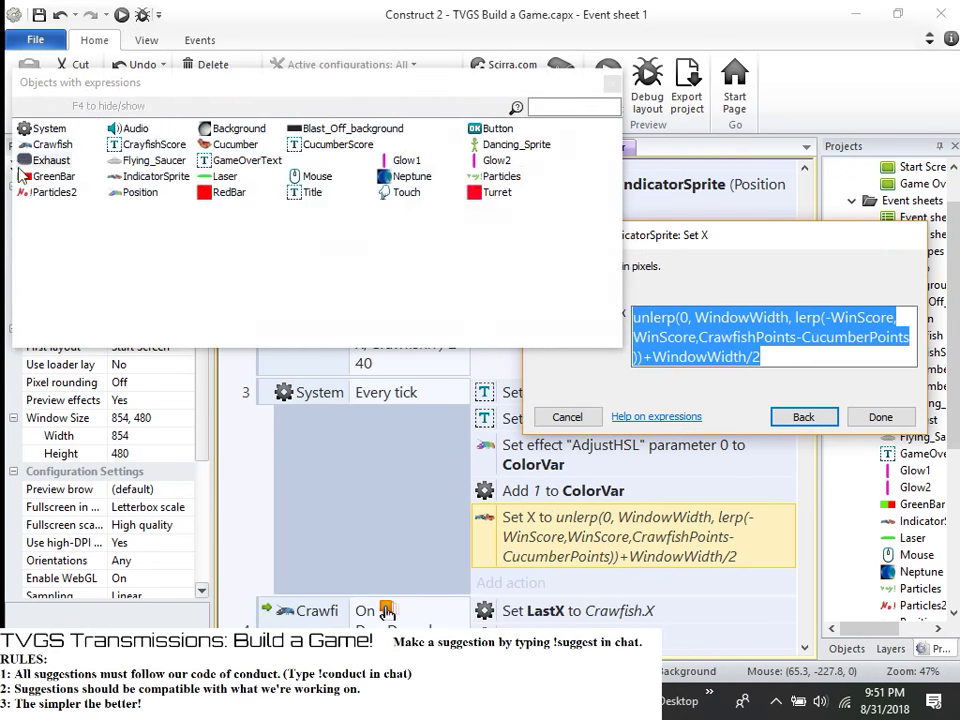
click(43, 137)
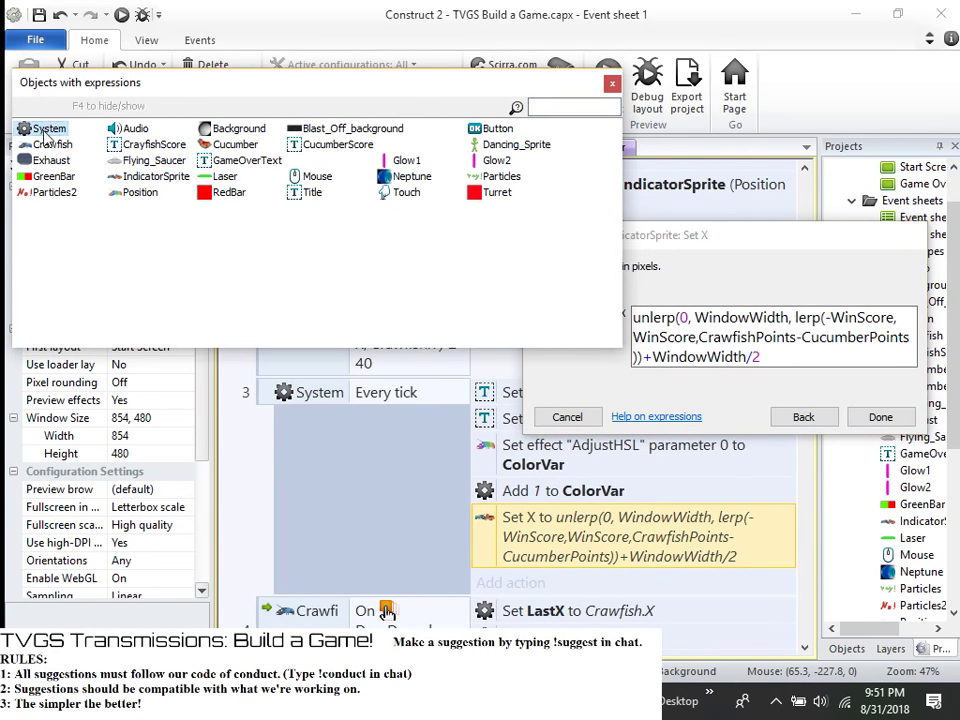
double_click(40, 130)
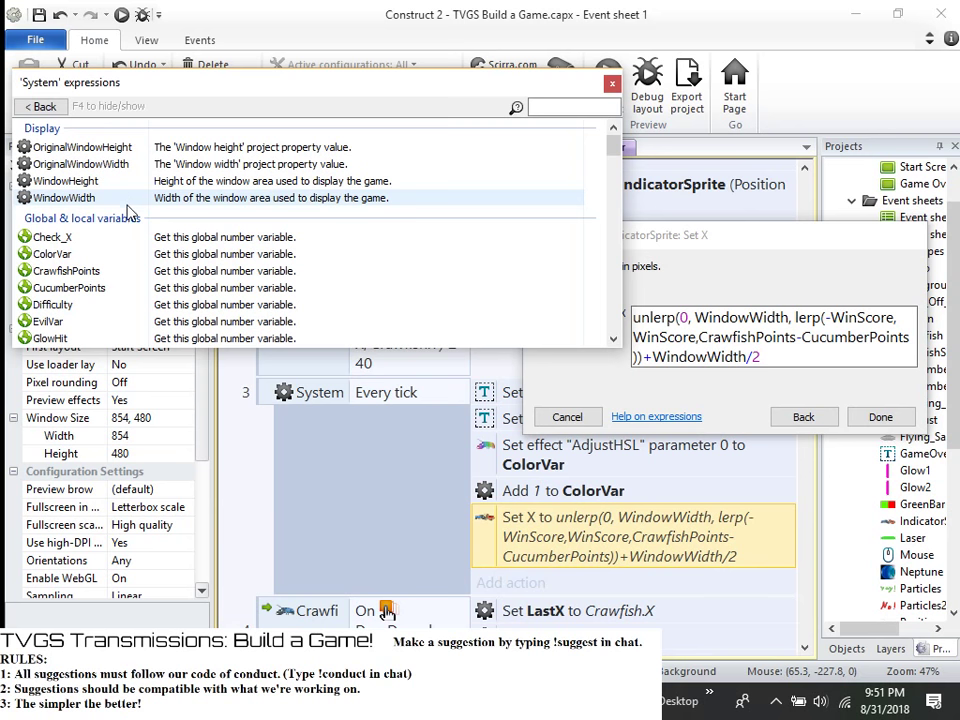
- Look through the System expressions, examining the display, global variable, layer and layout entries
scroll(130, 212, down, 1)
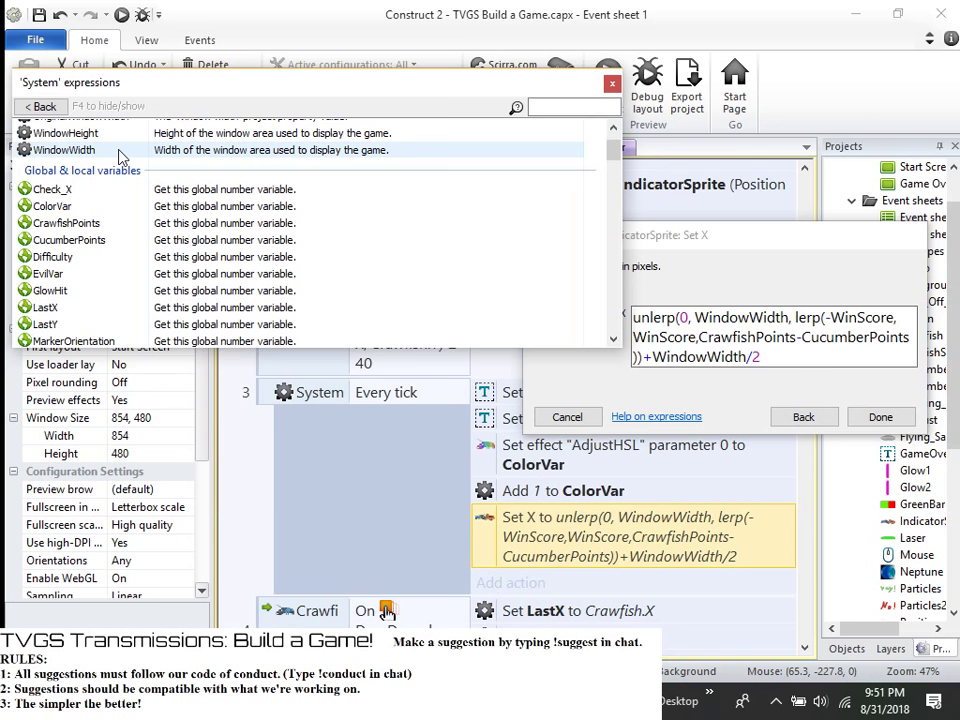
scroll(118, 157, down, 1)
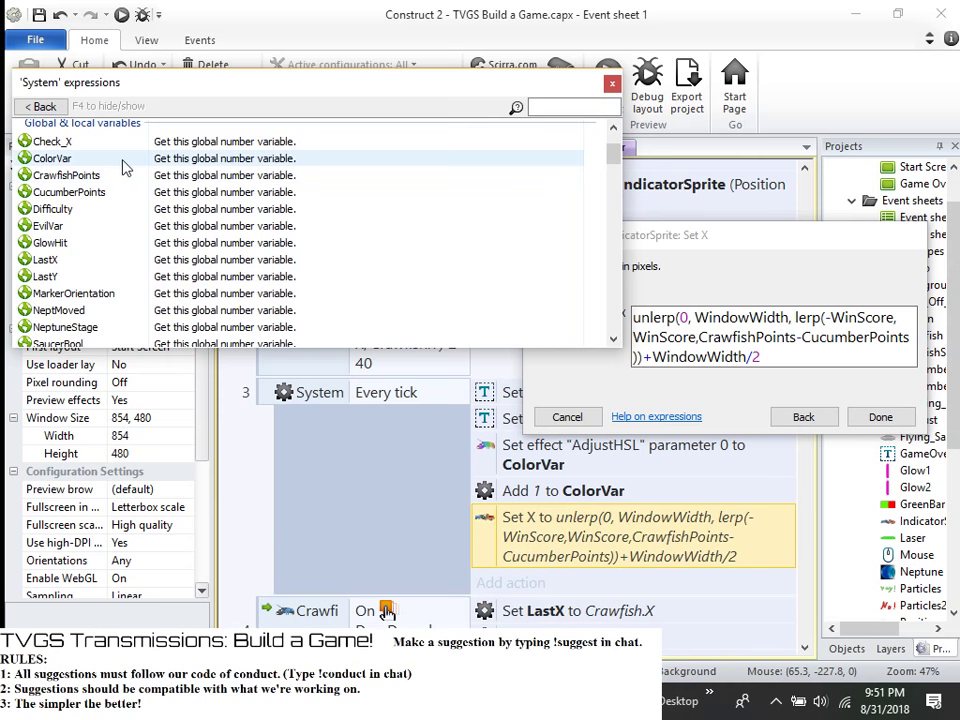
scroll(141, 171, down, 1)
scroll(141, 183, down, 1)
scroll(141, 185, down, 1)
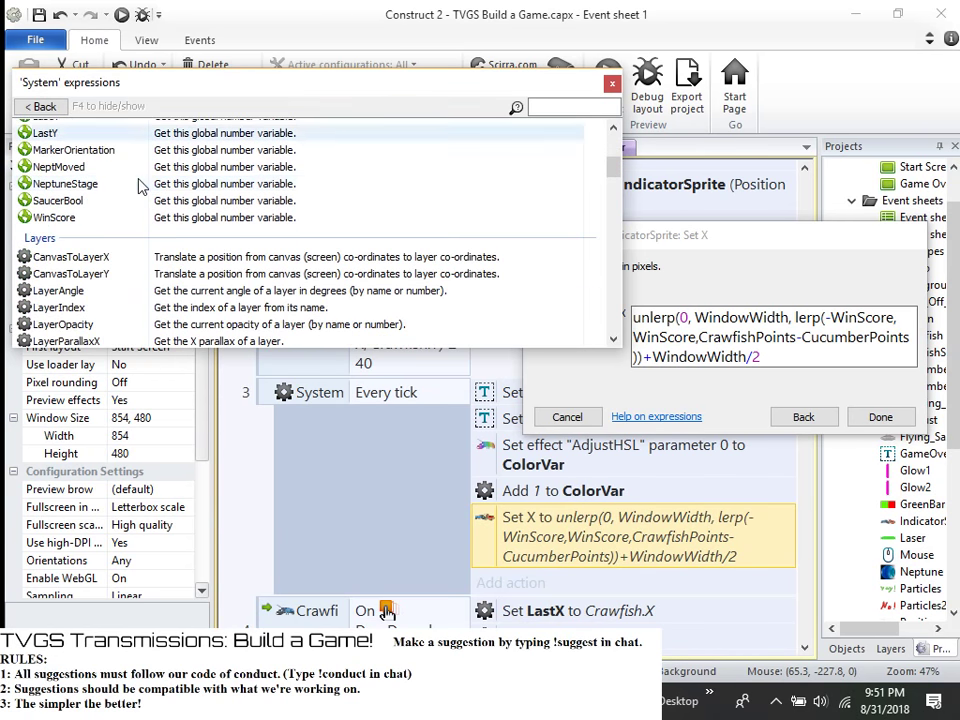
scroll(140, 192, up, 2)
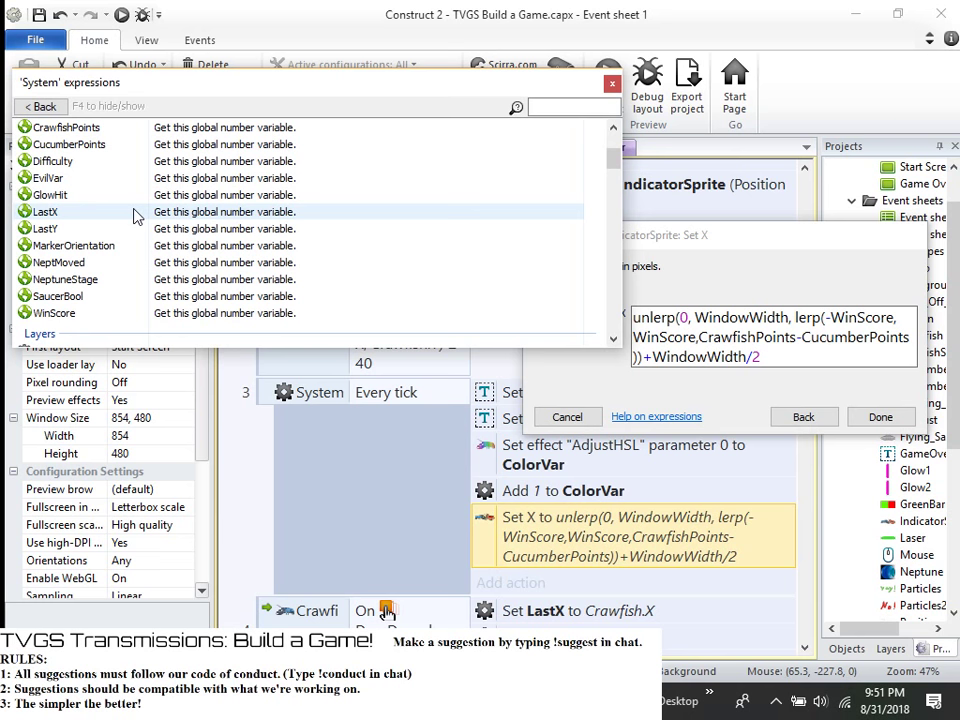
scroll(146, 269, down, 1)
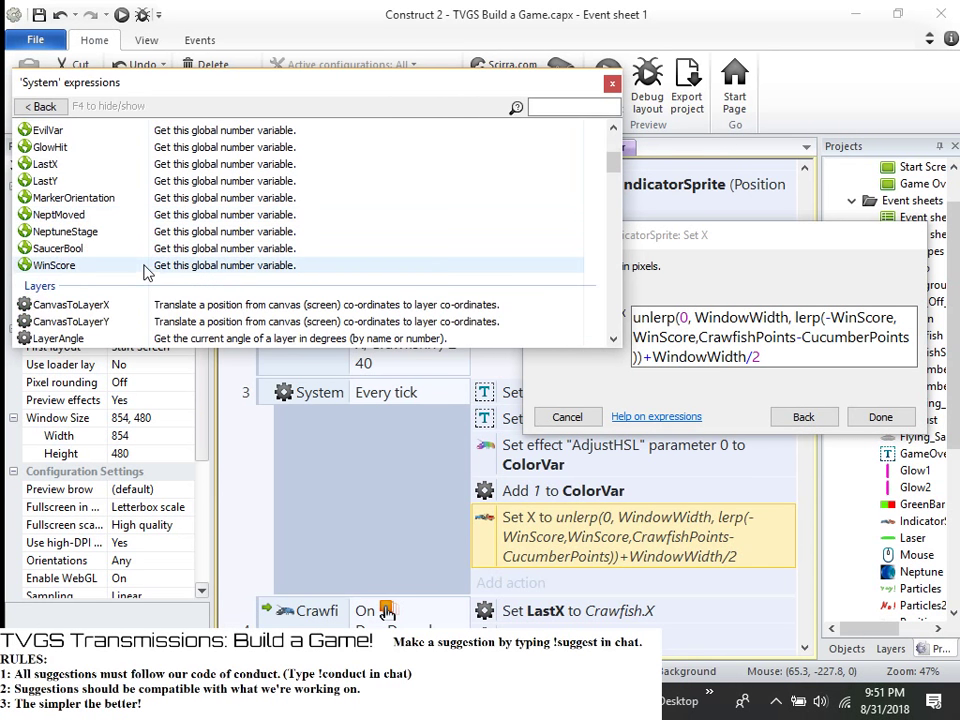
scroll(146, 272, down, 2)
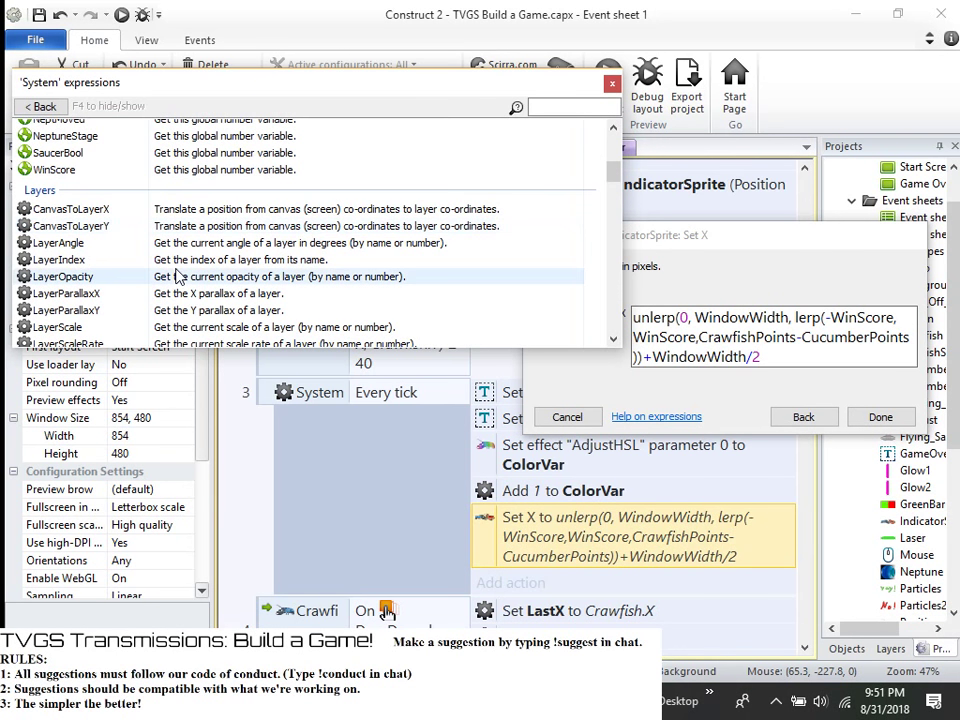
scroll(256, 276, down, 3)
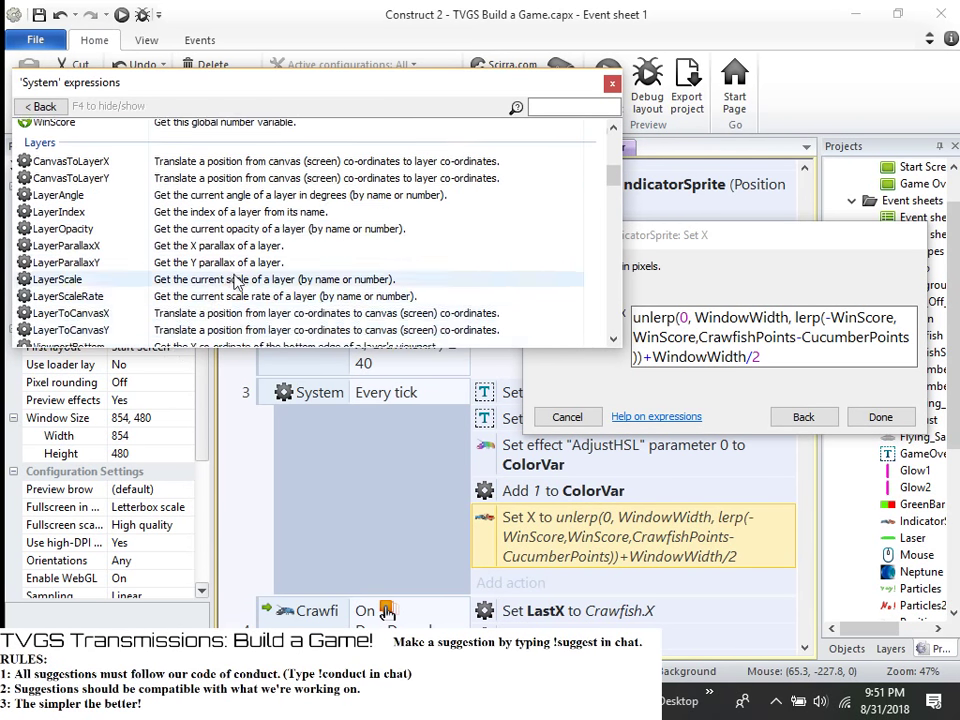
scroll(254, 279, down, 5)
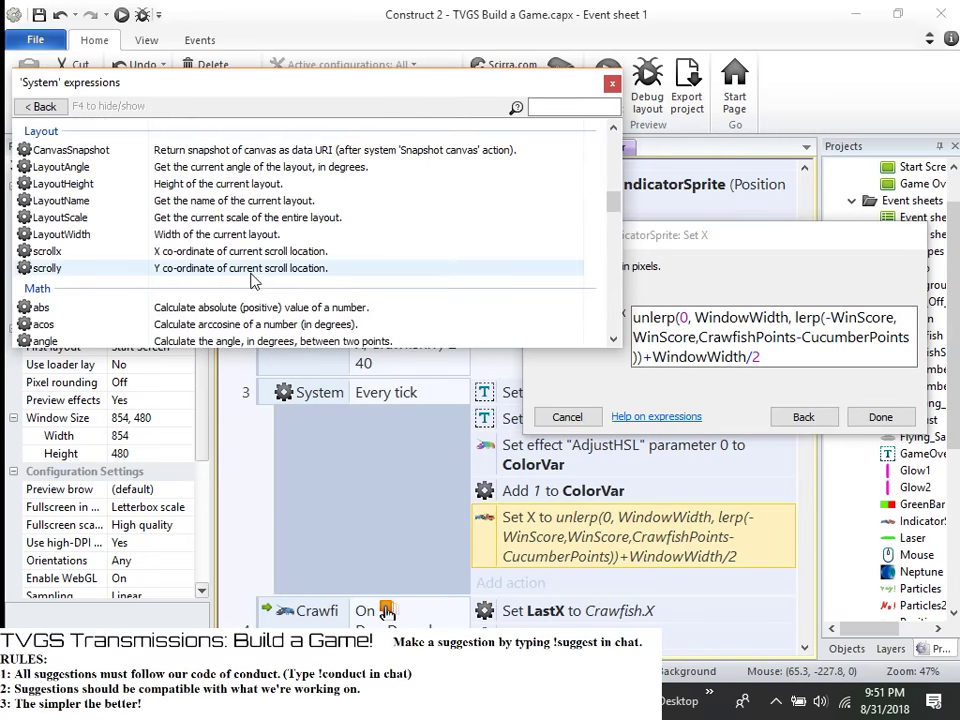
scroll(254, 282, up, 4)
scroll(254, 283, up, 6)
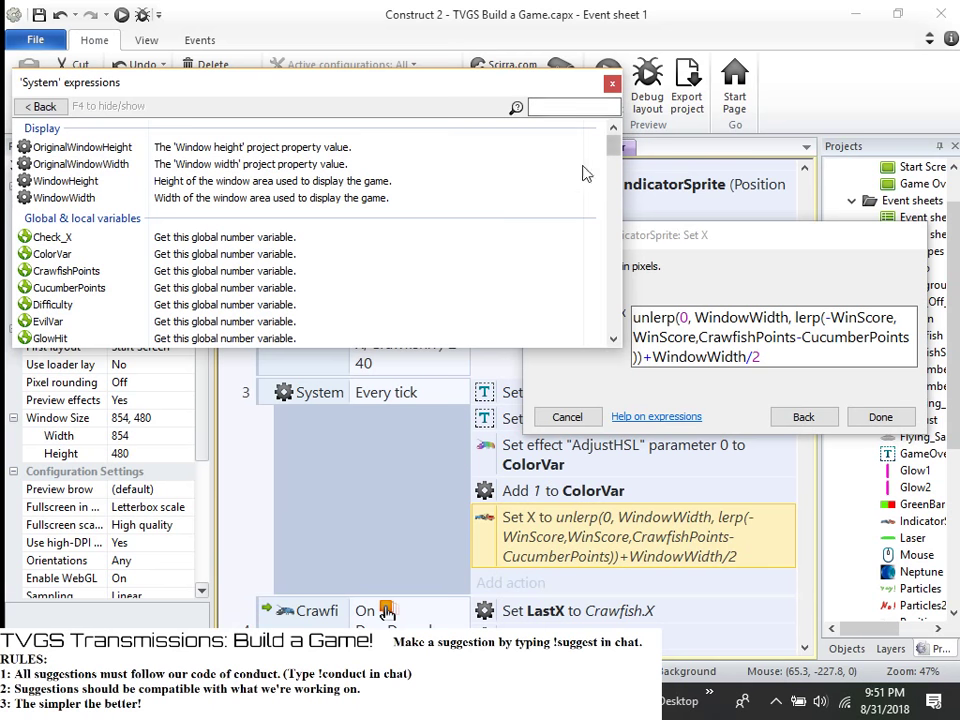
- Dismiss the expressions list, review the full Set X formula, and leave the action without changing it
click(610, 85)
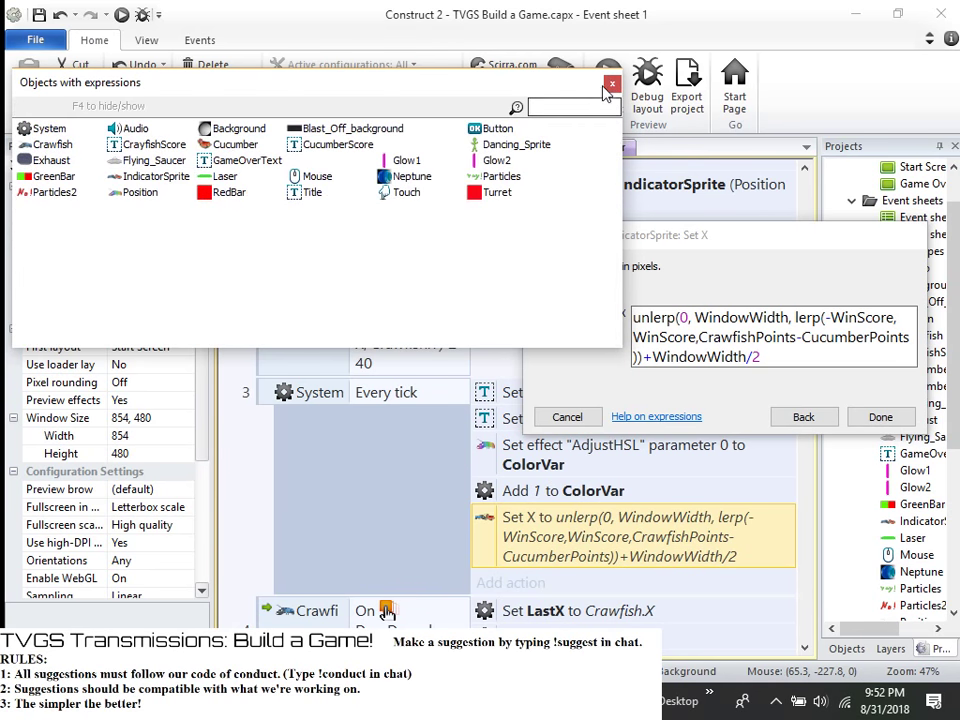
click(612, 86)
drag(754, 242, 539, 219)
click(556, 333)
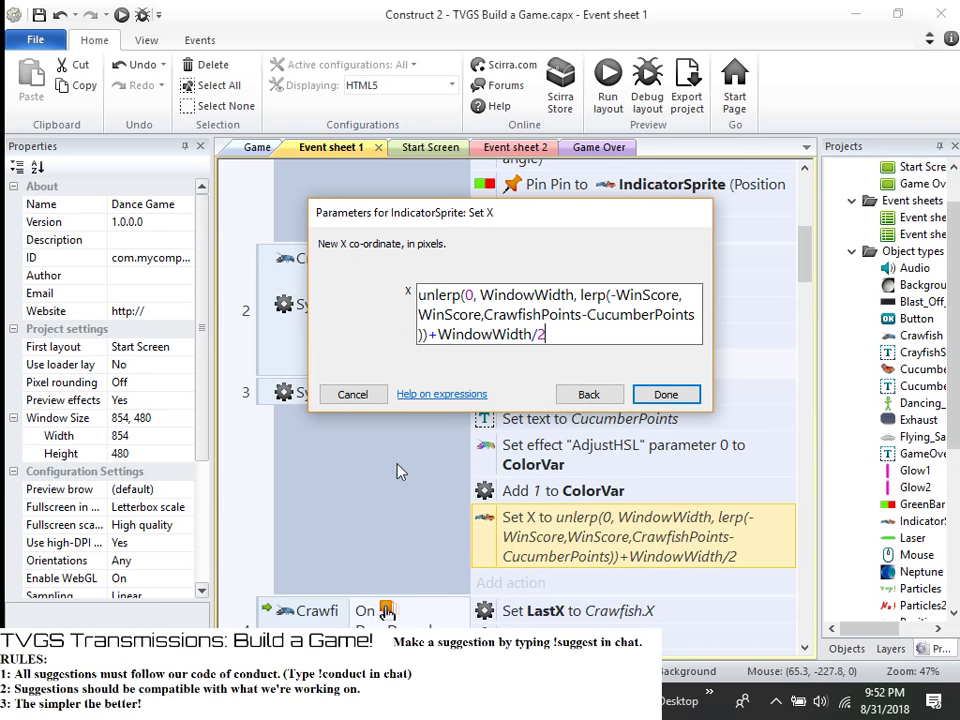
click(352, 395)
- Add a global number variable named DebugVar with initial value 0 to Event sheet 1 and recheck its settings
scroll(814, 249, up, 10)
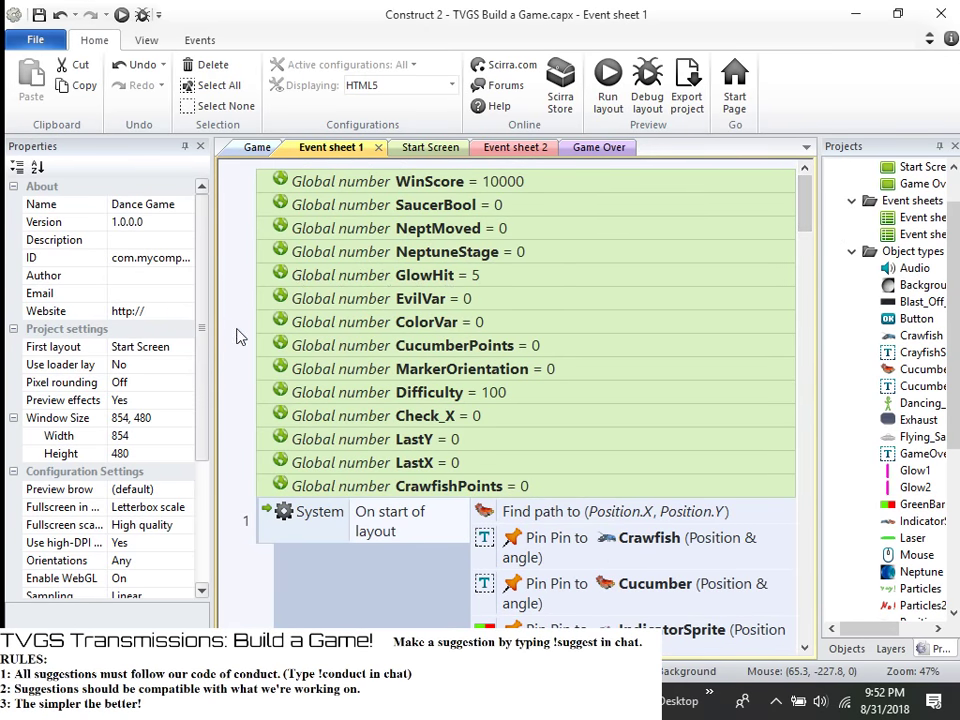
right_click(245, 348)
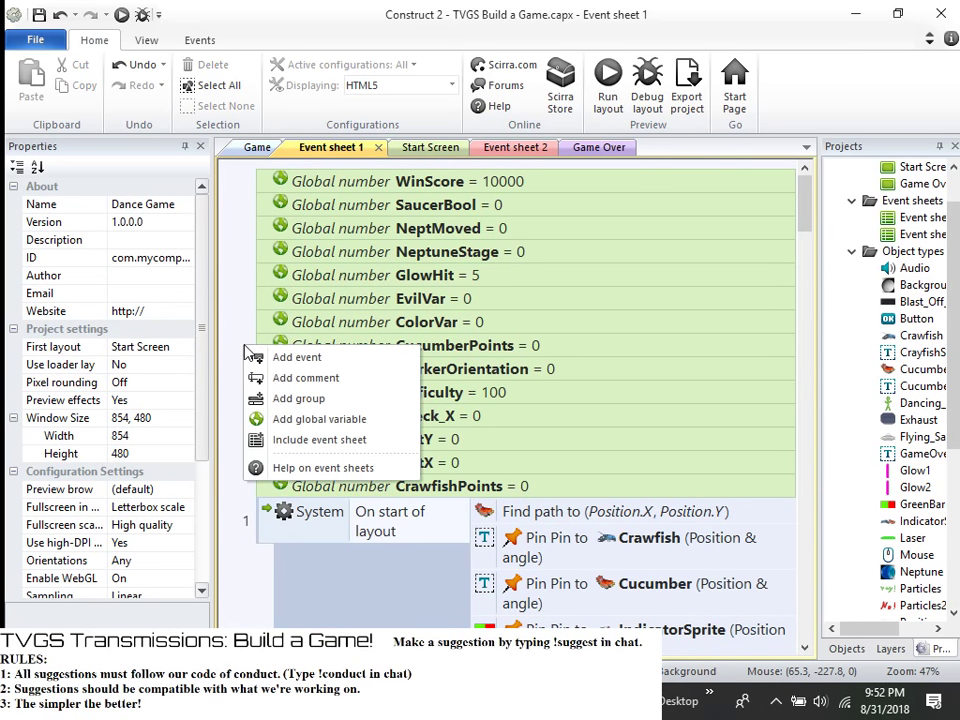
click(259, 421)
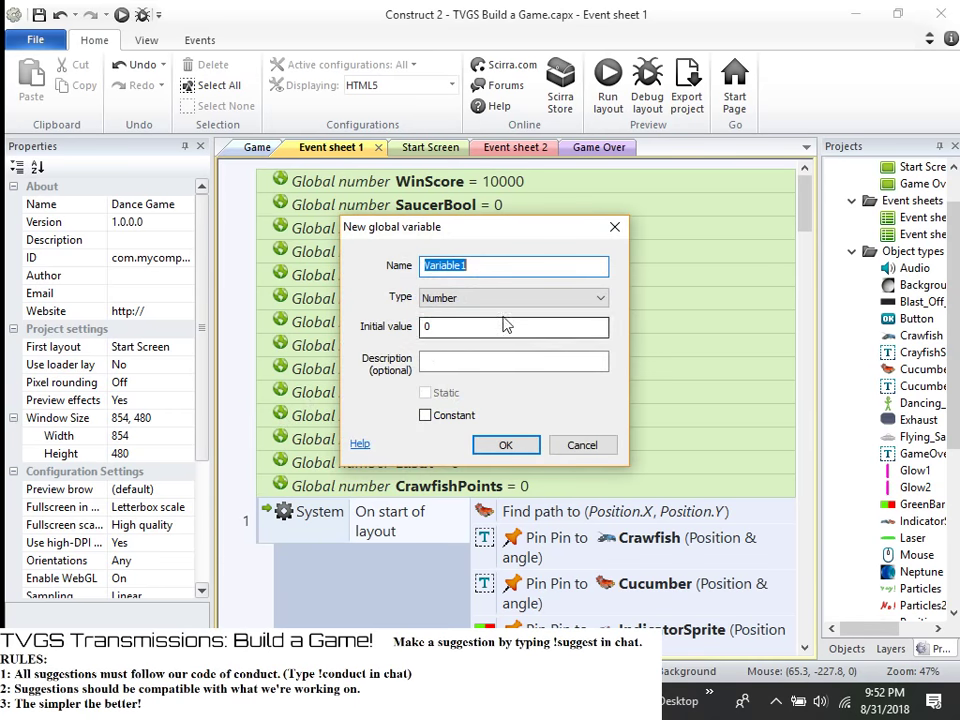
text(DebugVar)
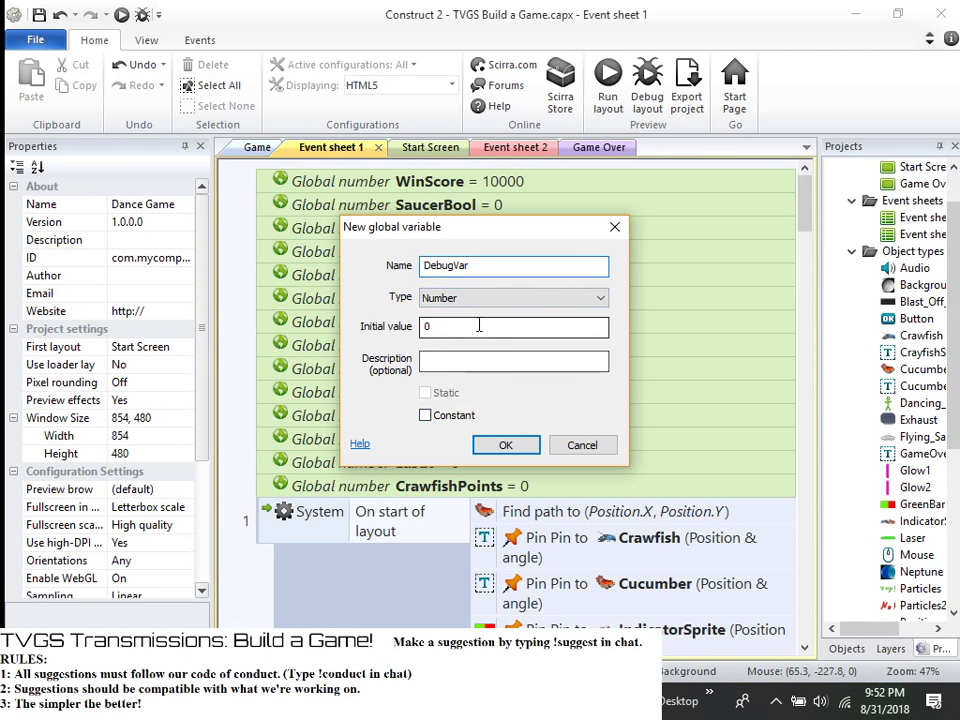
click(522, 451)
scroll(575, 402, down, 1)
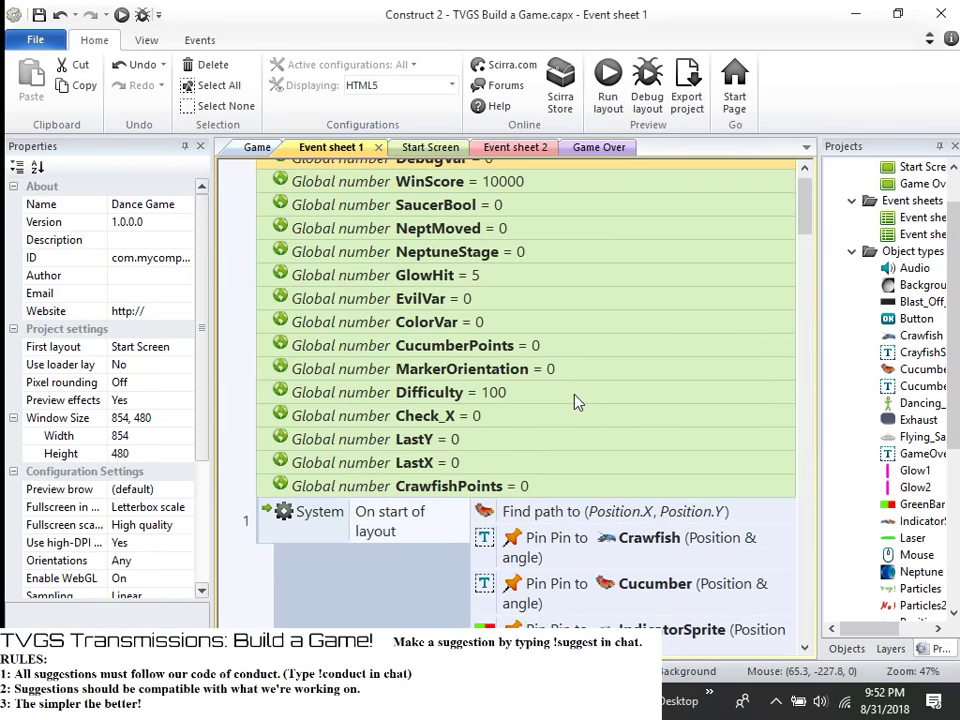
scroll(576, 402, up, 1)
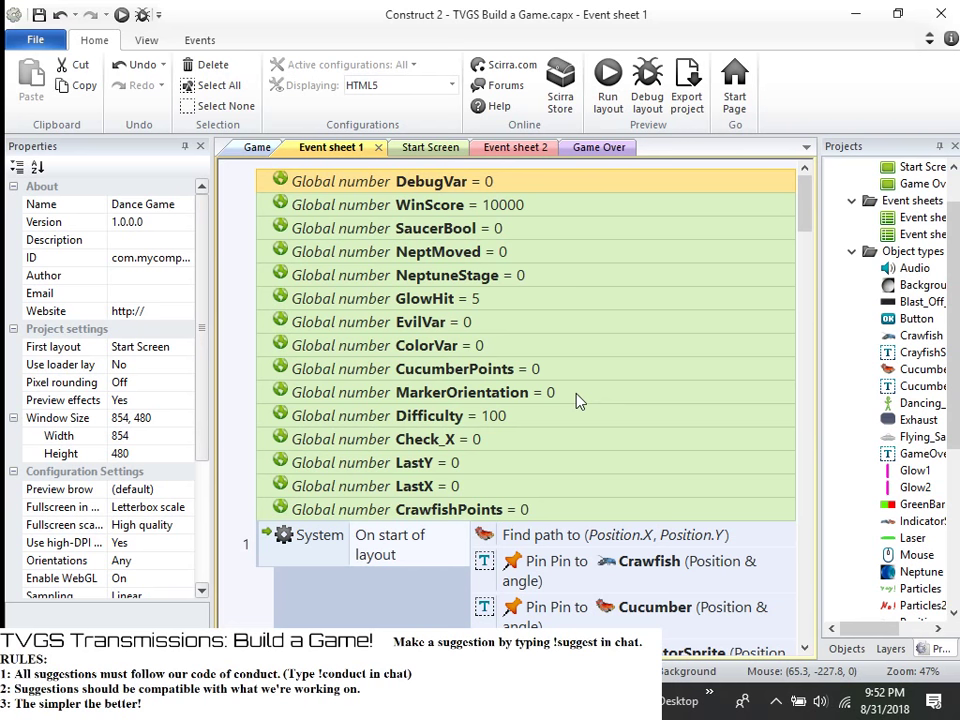
double_click(407, 188)
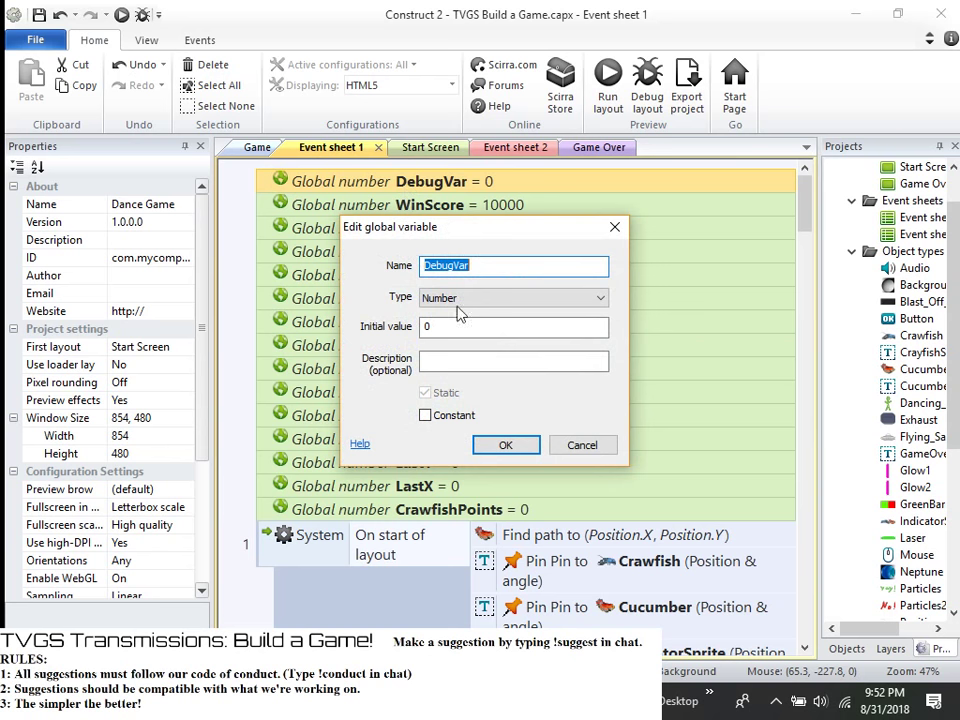
click(583, 445)
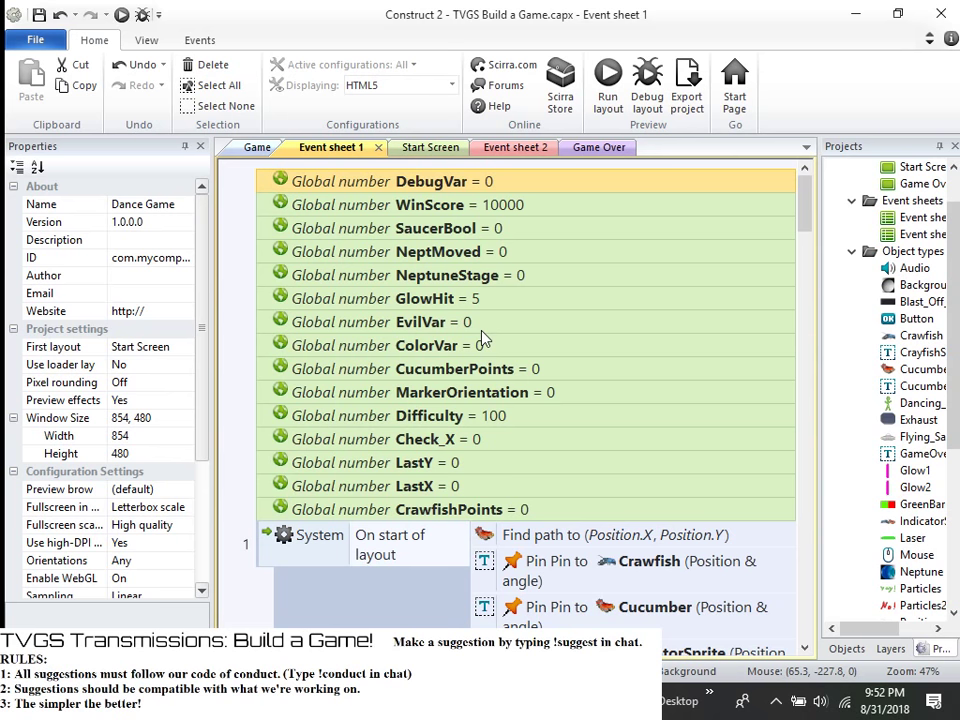
- Add a System Set value action to the Every tick event in Event sheet 1
scroll(483, 340, down, 1)
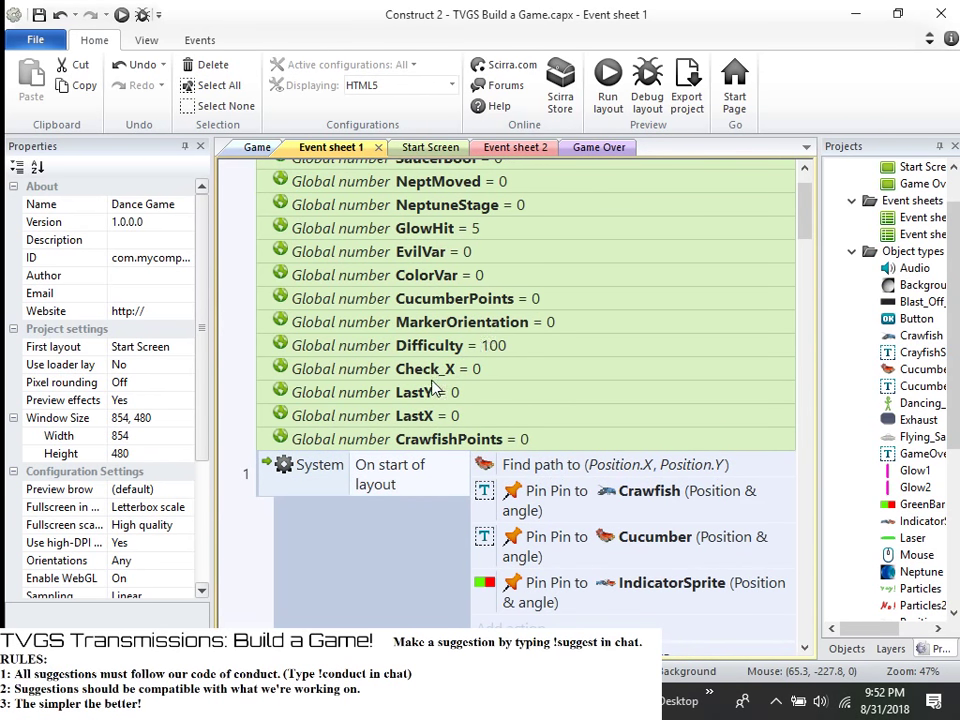
scroll(435, 387, down, 1)
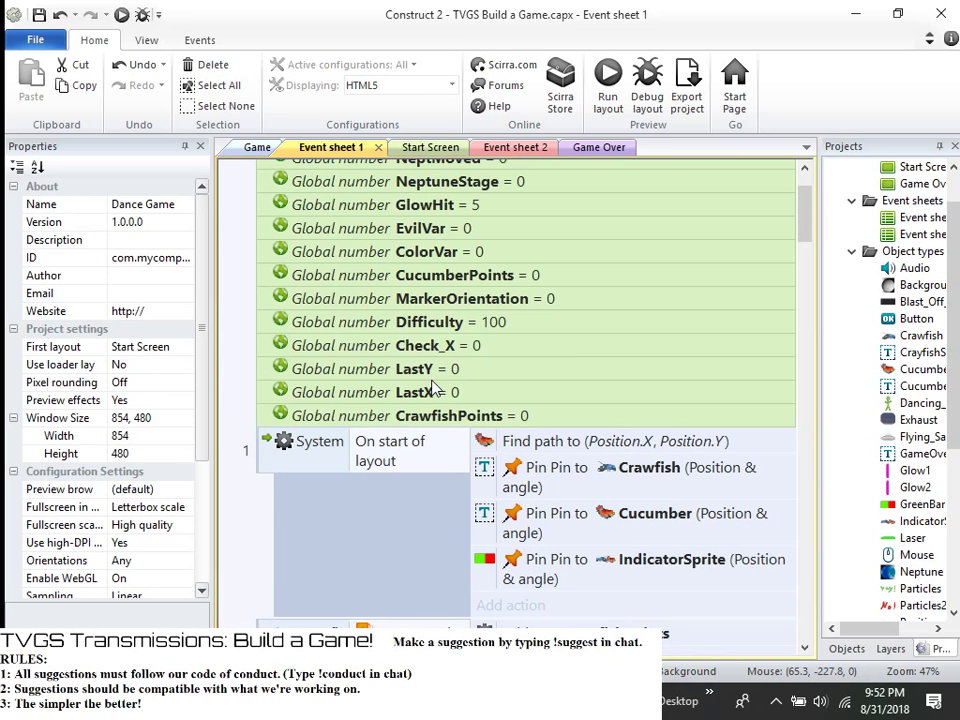
scroll(317, 508, down, 2)
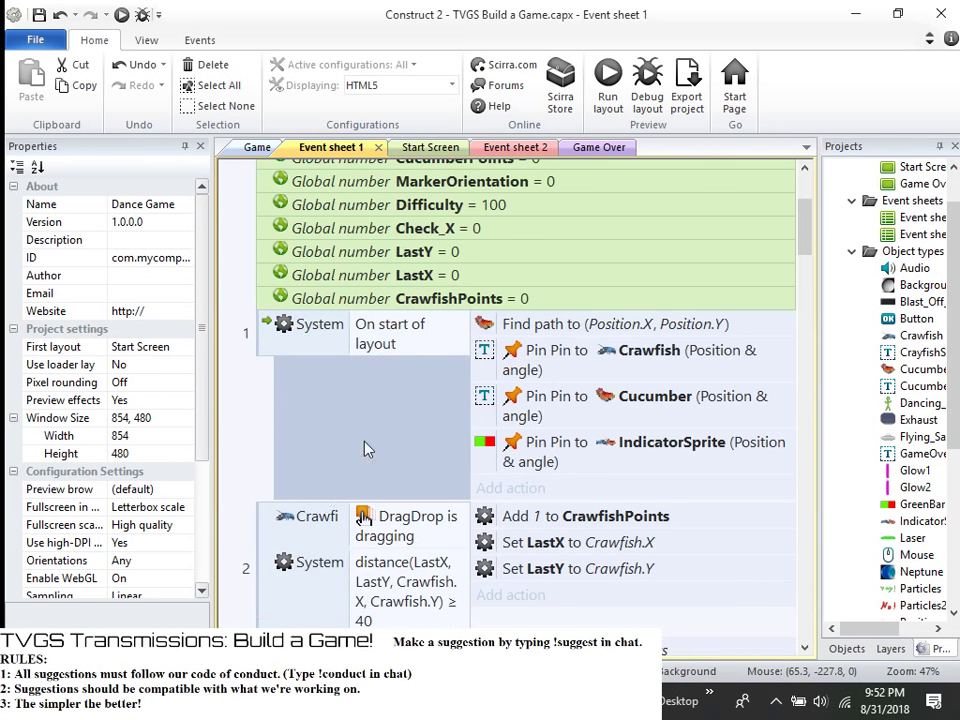
scroll(307, 482, down, 2)
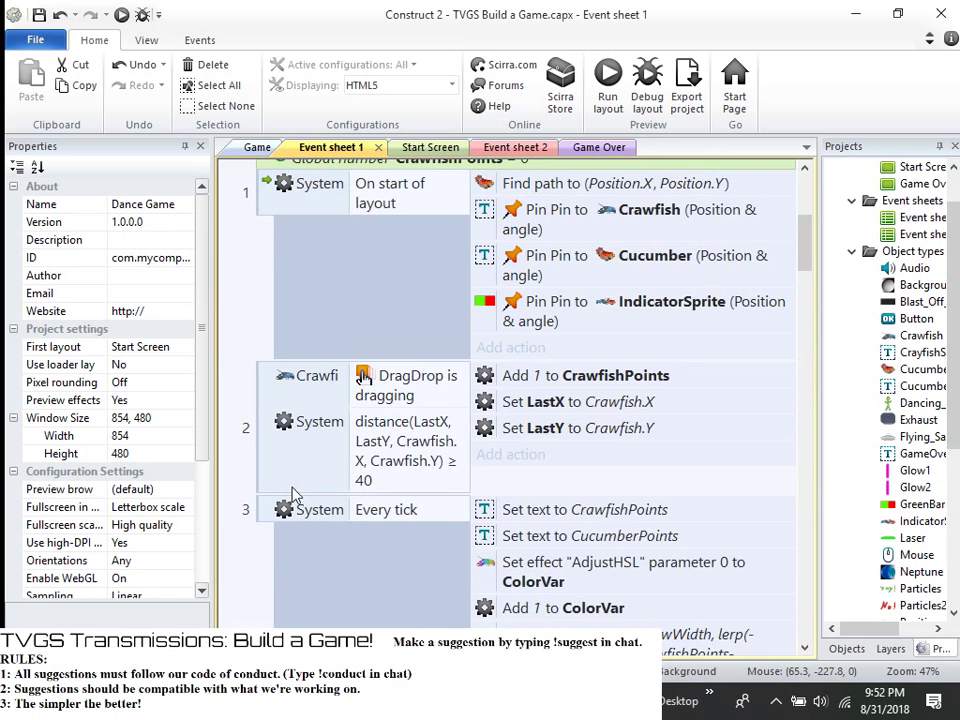
scroll(312, 470, up, 2)
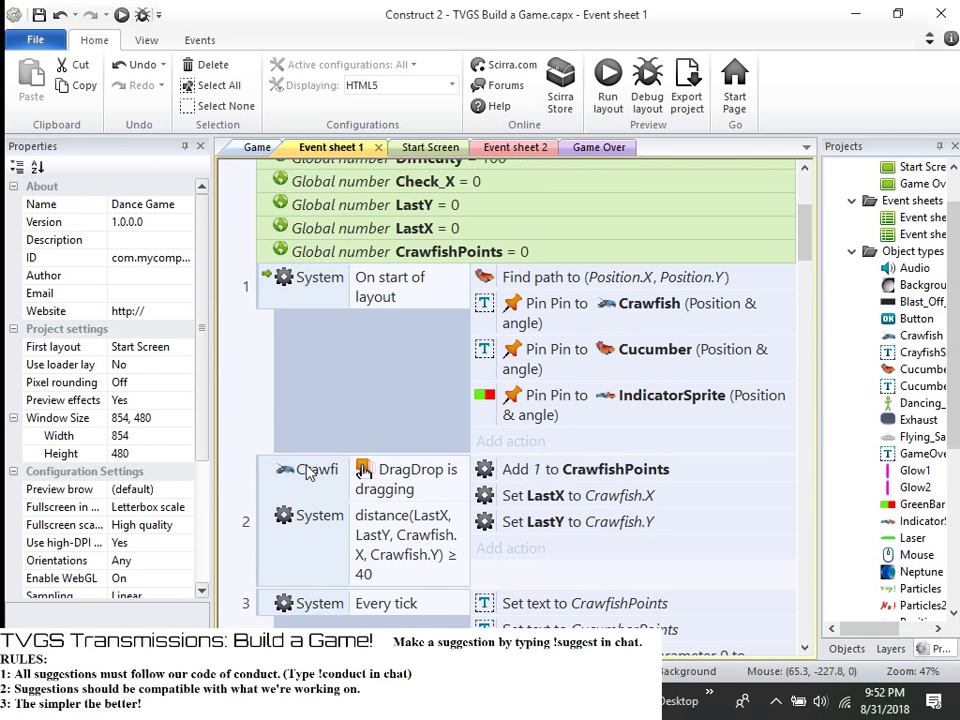
scroll(364, 407, down, 2)
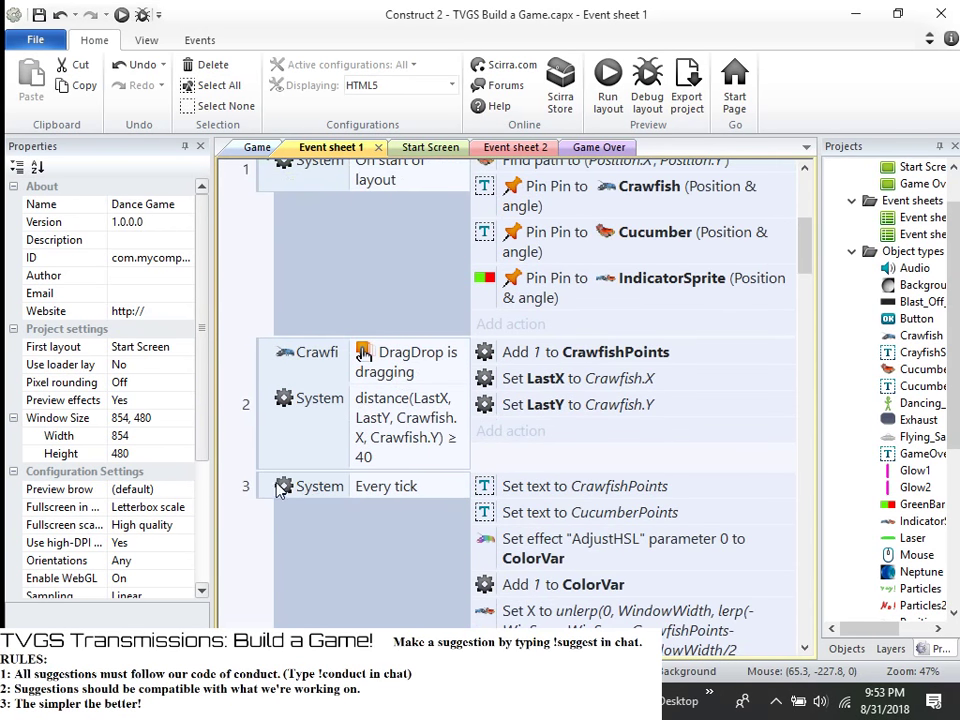
scroll(673, 405, down, 1)
scroll(673, 405, down, 1)
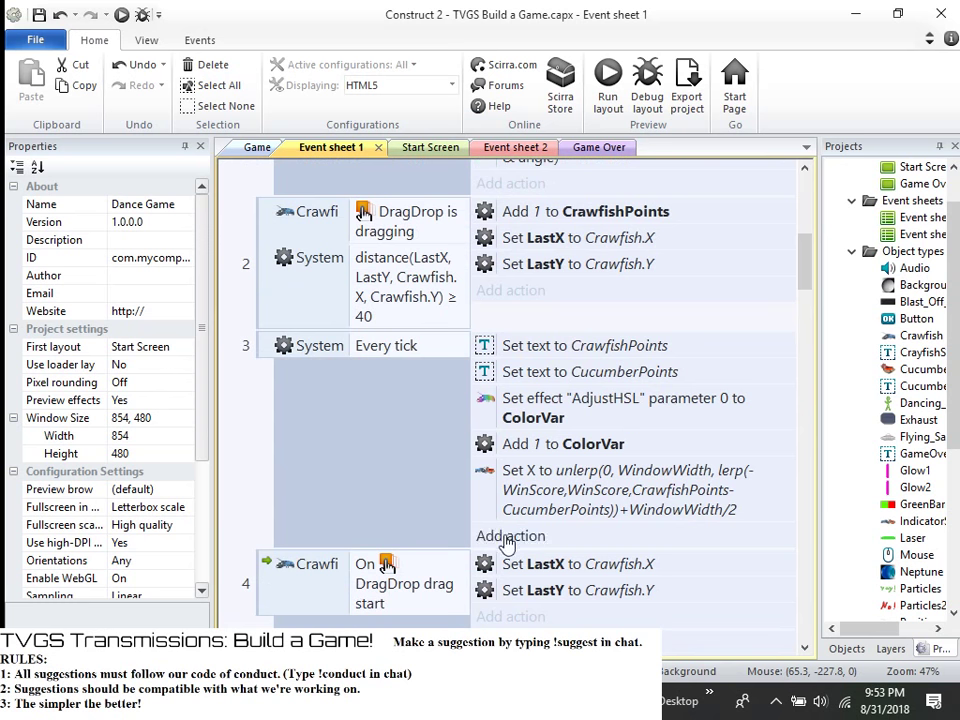
click(508, 537)
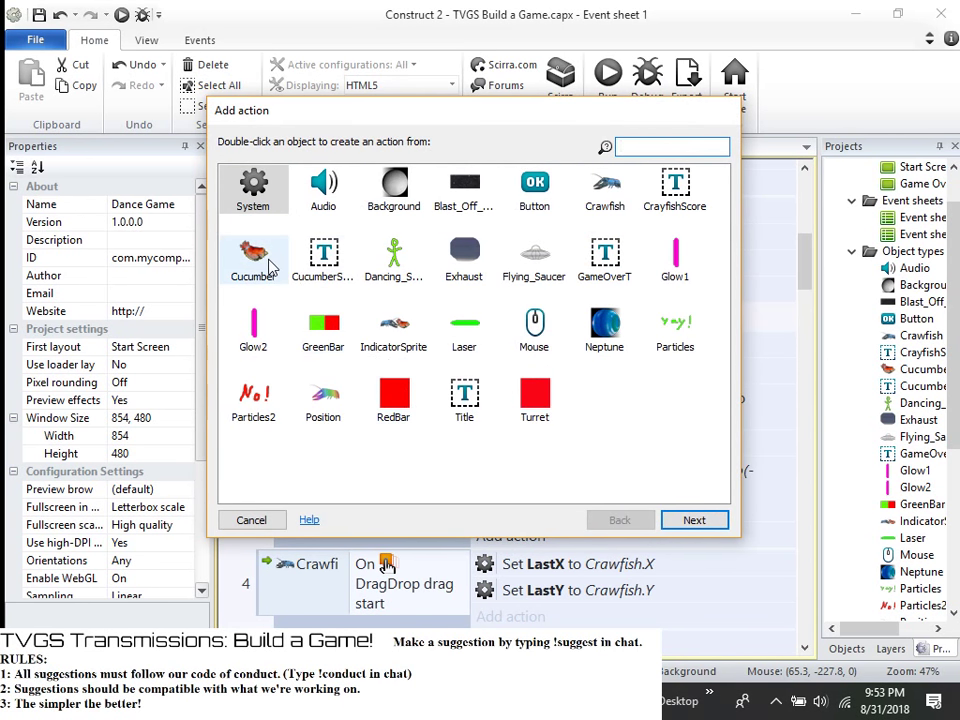
click(272, 202)
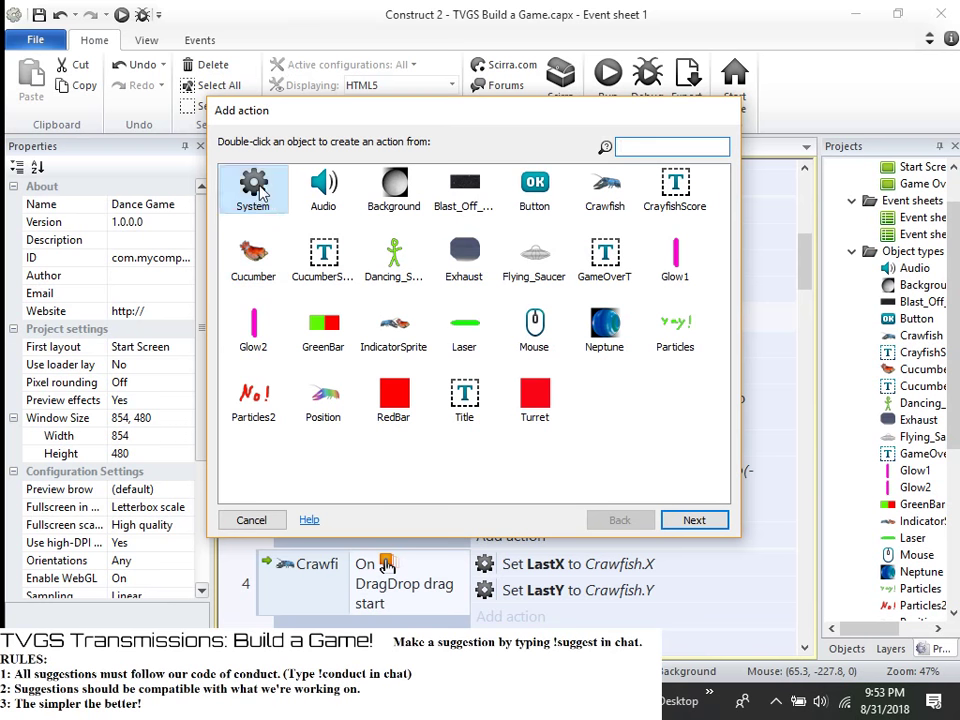
click(688, 520)
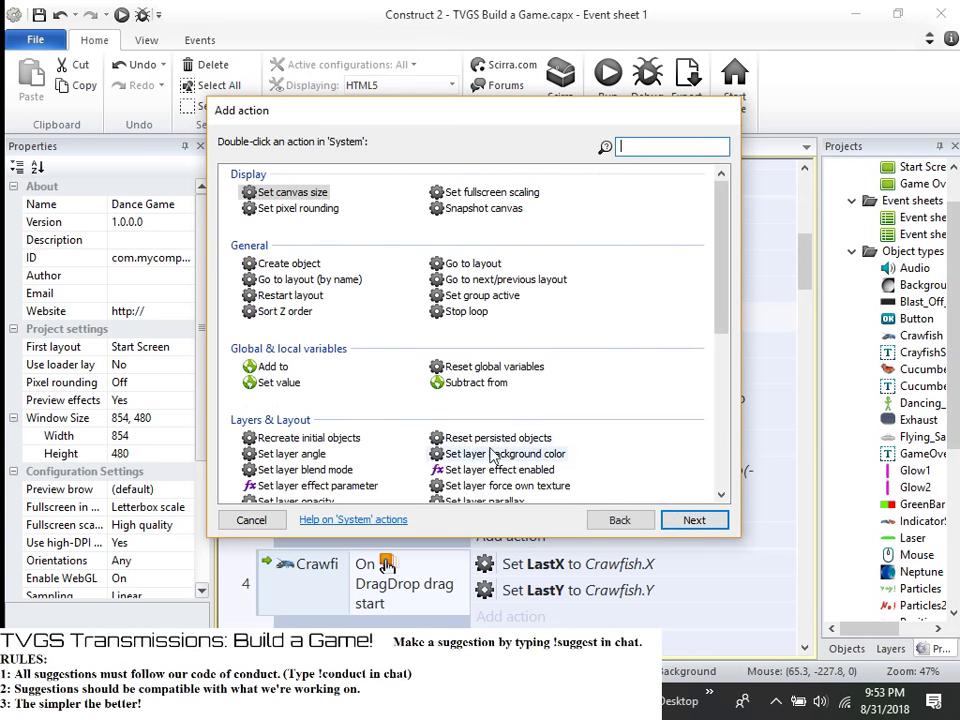
click(278, 383)
click(694, 520)
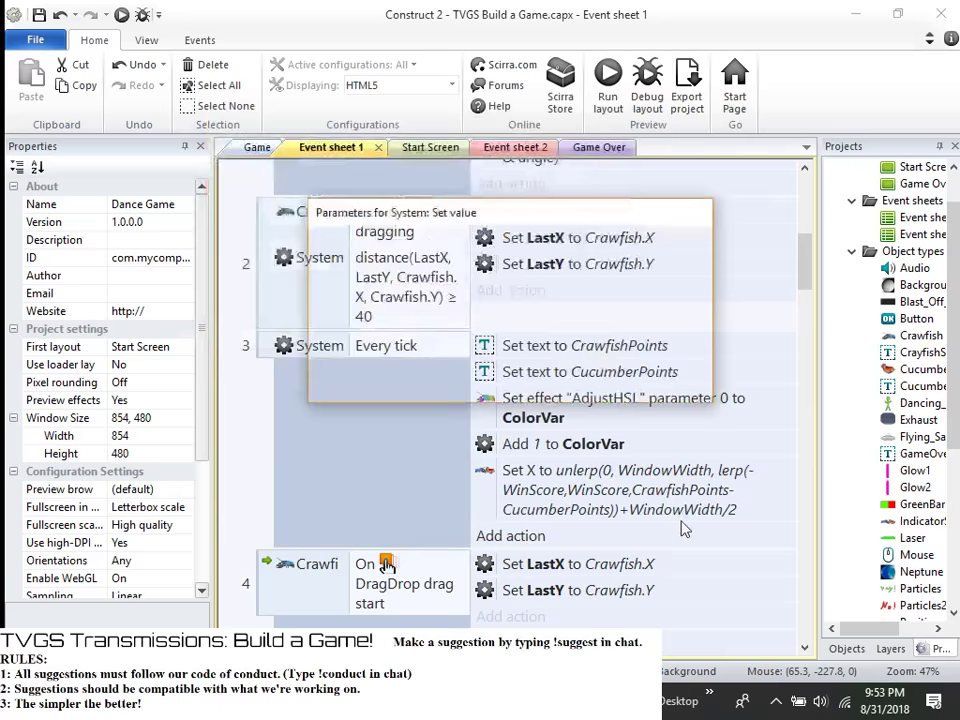
- Make the Set value action store WindowWidth/2 in the DebugVar variable
click(675, 296)
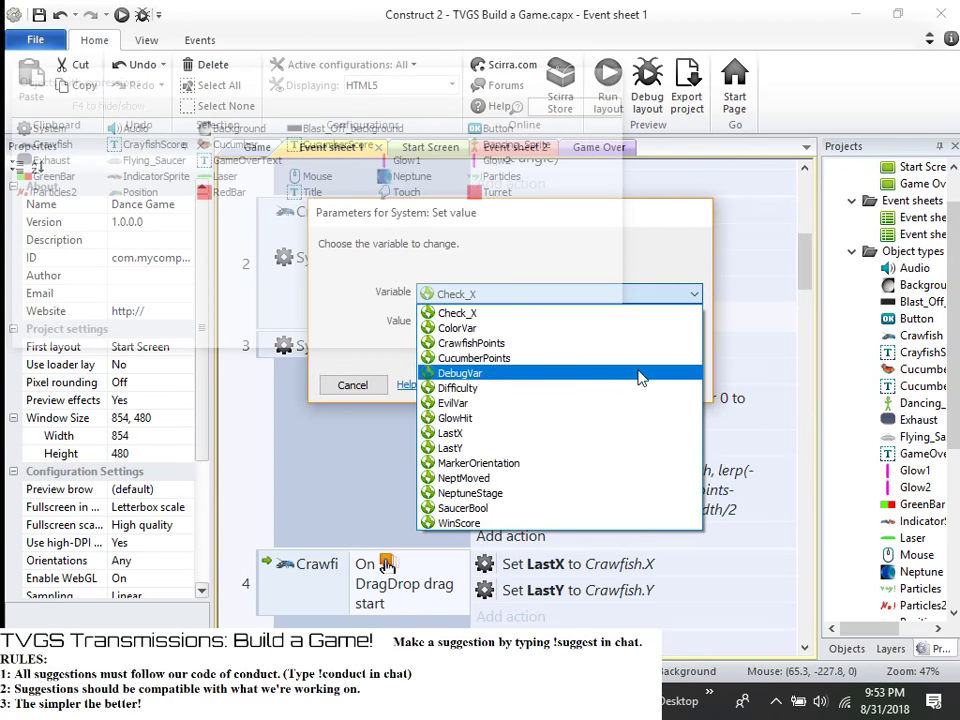
click(658, 373)
drag(687, 222, 832, 365)
click(664, 477)
key(BackSpace)
text(d)
key(BackSpace)
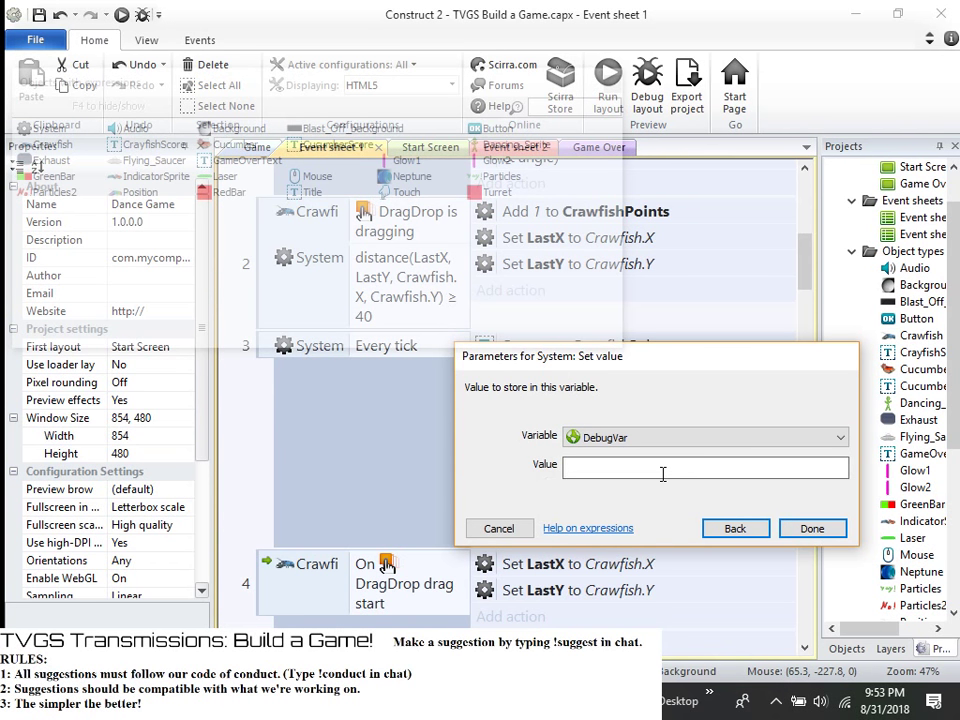
text(wi)
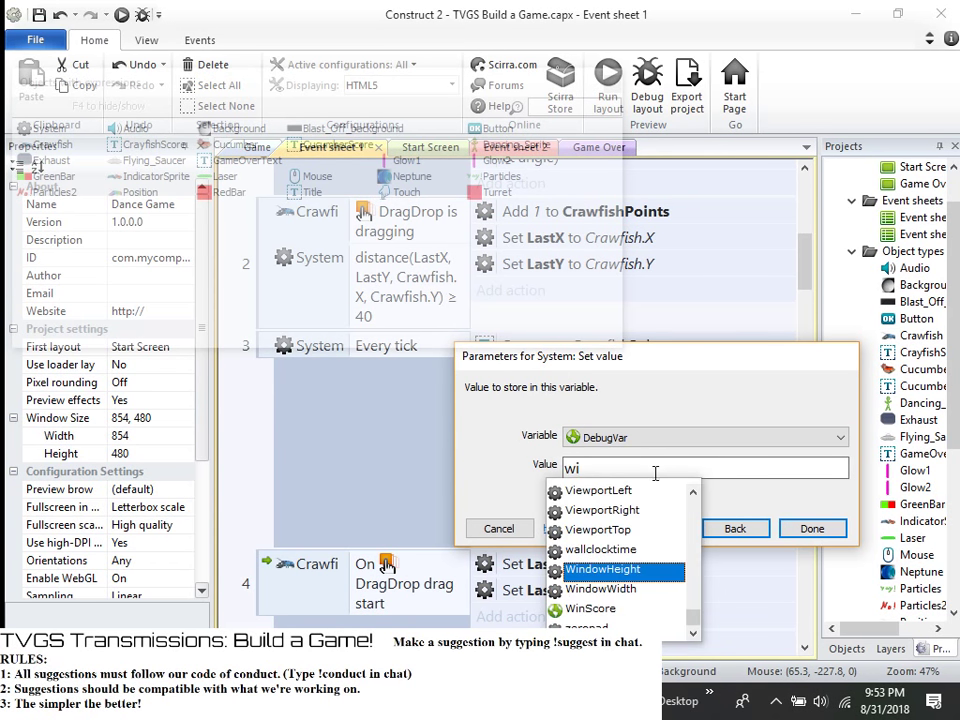
click(655, 590)
text(/2)
click(800, 526)
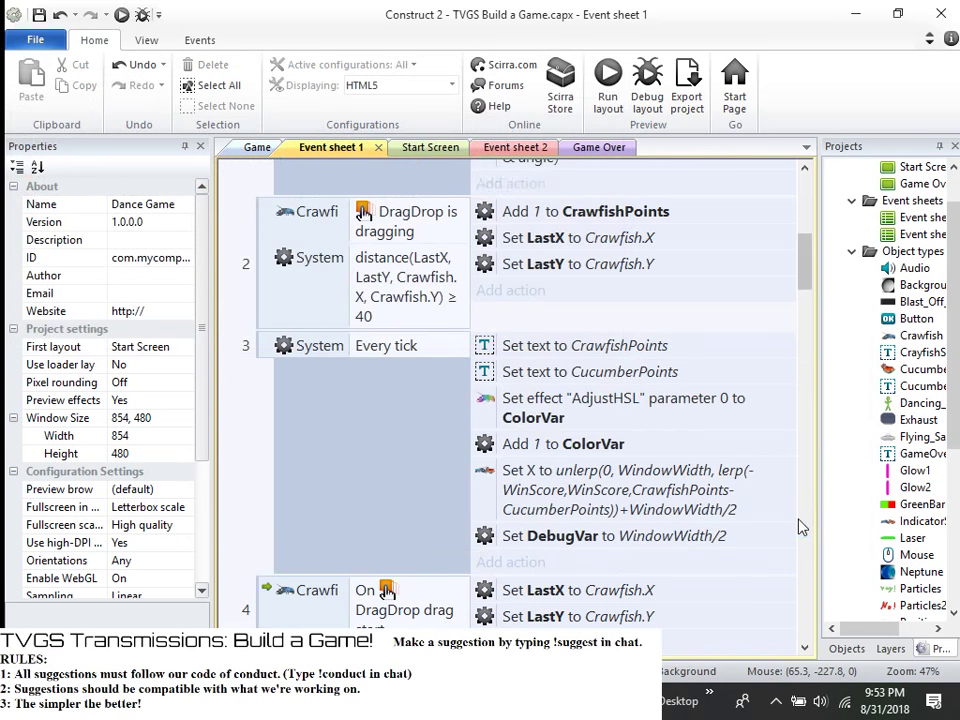
- Debug the layout in the browser, pause the game, and check DebugVar among the Inspector's global variables
click(647, 85)
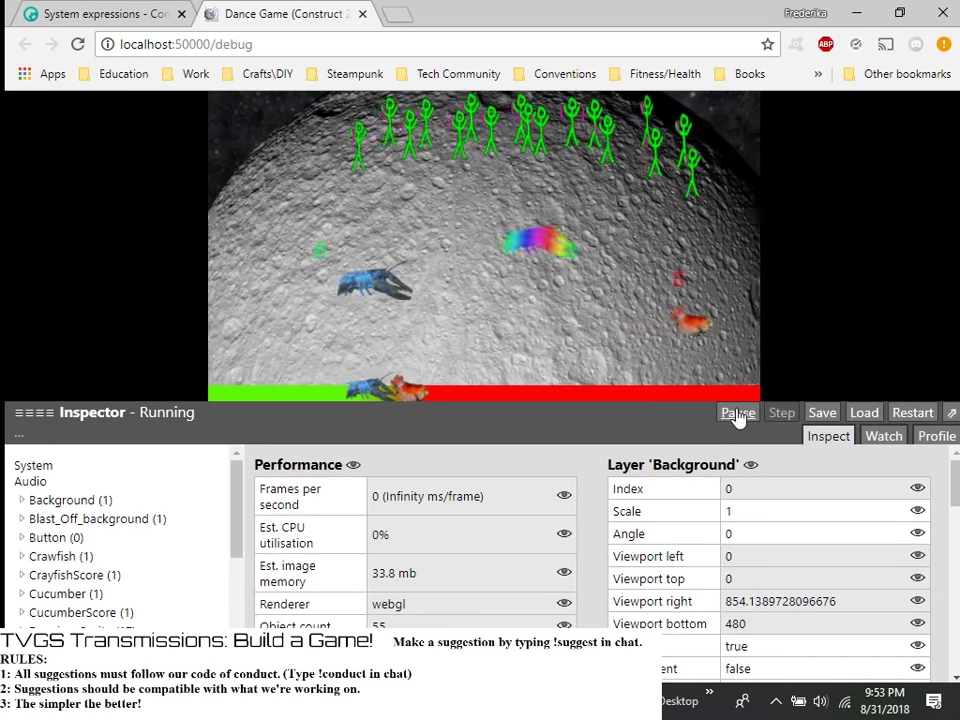
click(745, 414)
scroll(489, 540, down, 5)
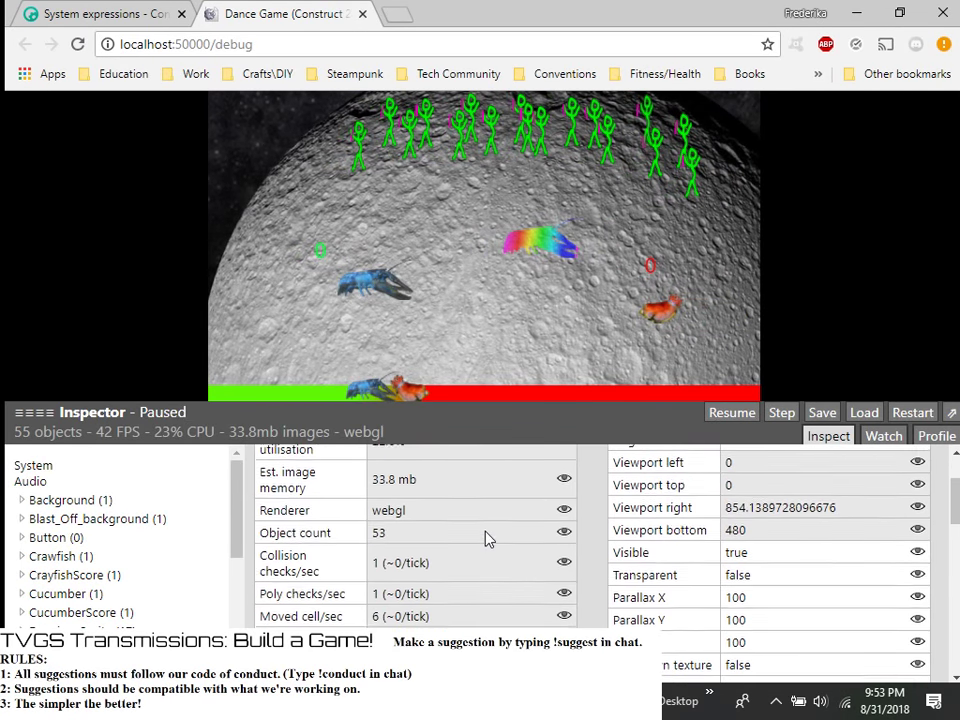
scroll(489, 544, down, 8)
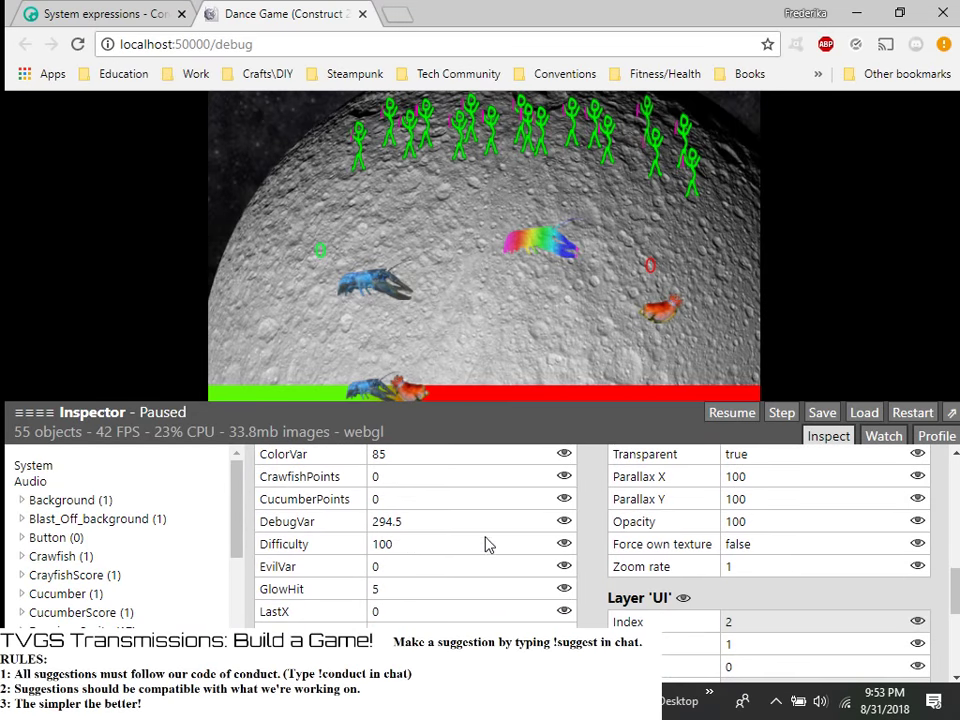
scroll(380, 580, down, 1)
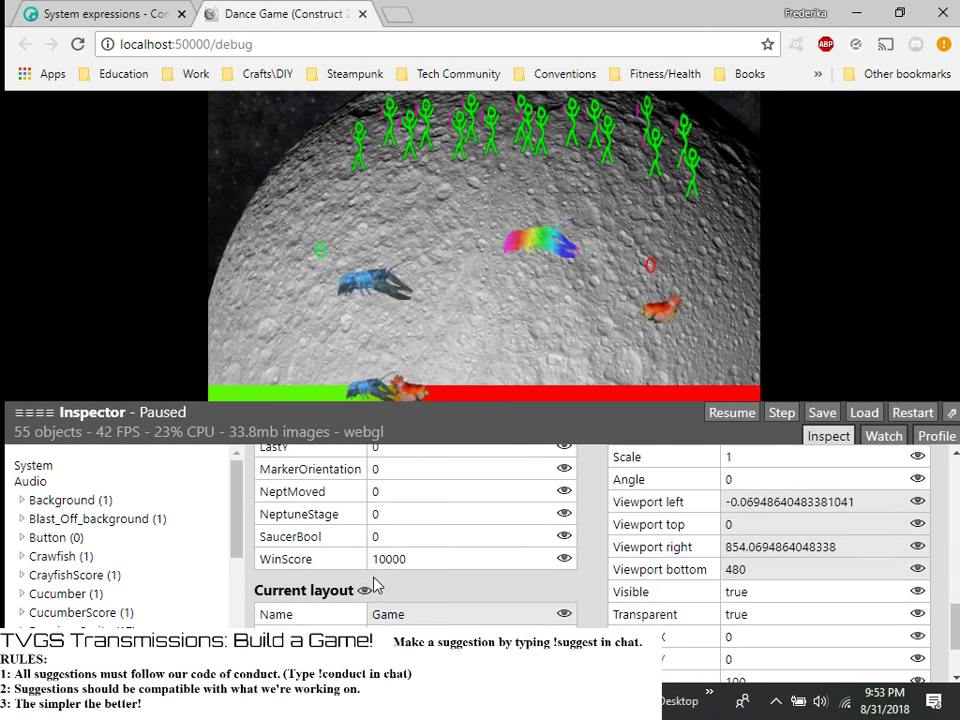
scroll(379, 583, up, 1)
scroll(378, 578, up, 1)
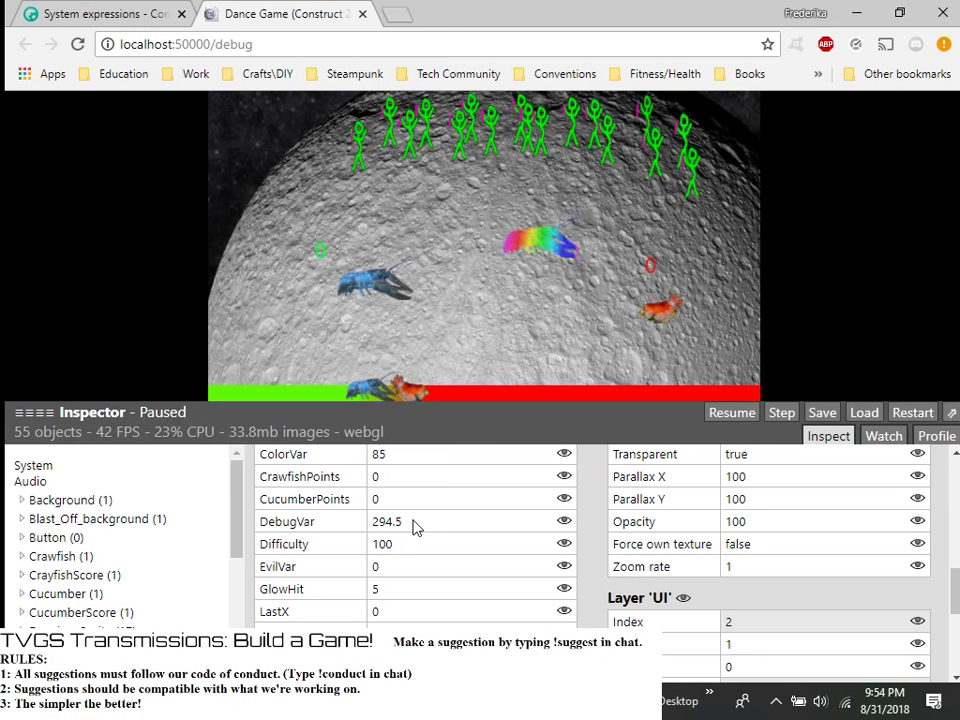
scroll(415, 527, up, 2)
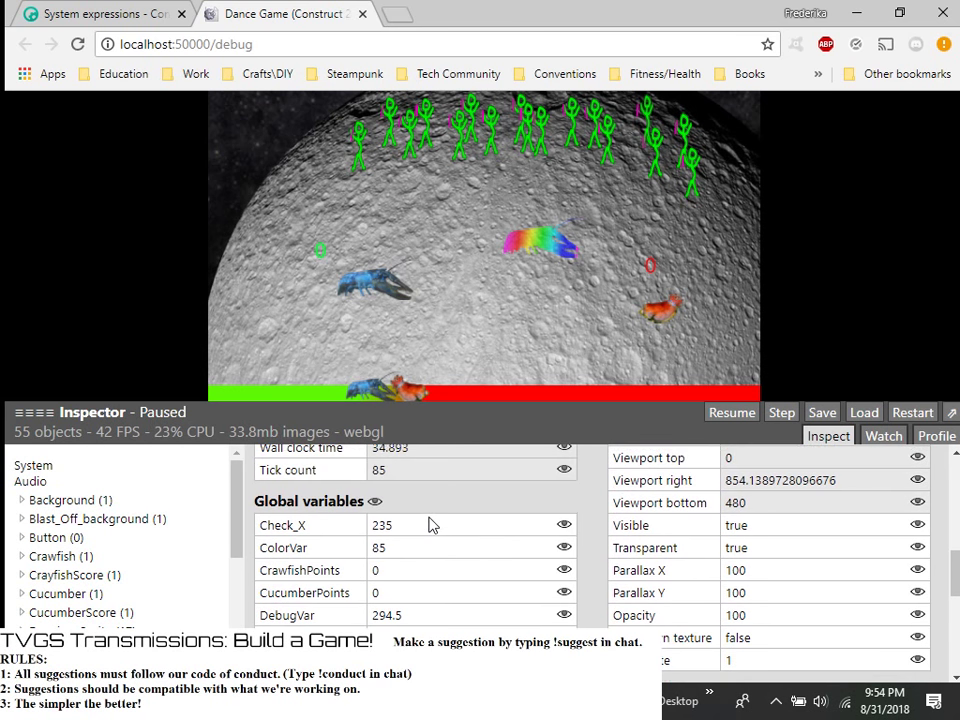
scroll(431, 521, down, 2)
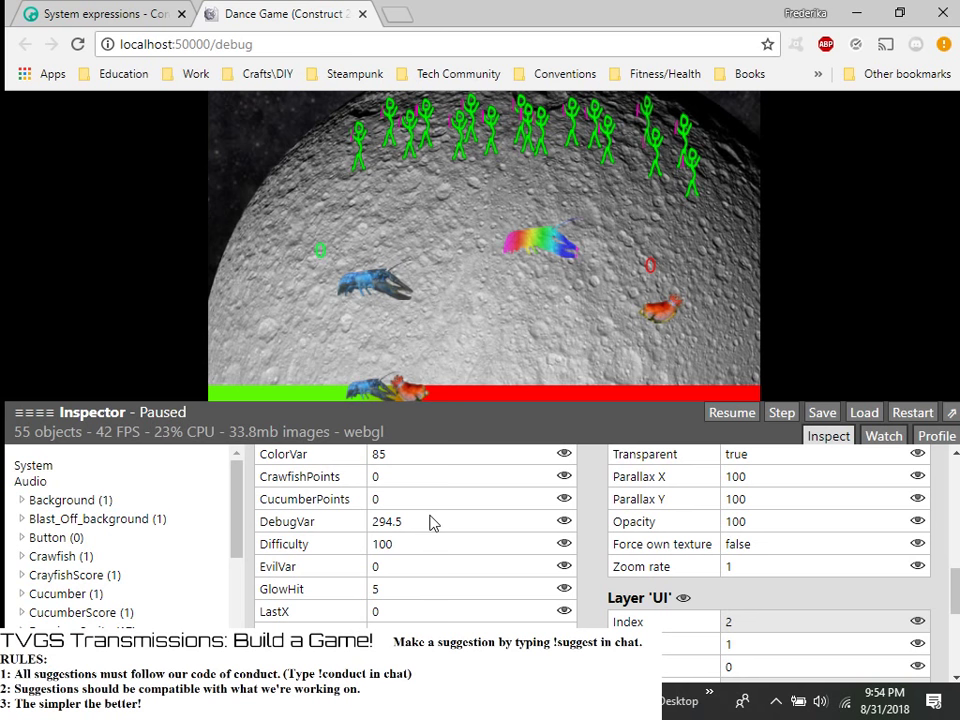
- Open Chrome DevTools, turn on responsive device emulation for the debug page, and minimize the DevTools window
key(F12)
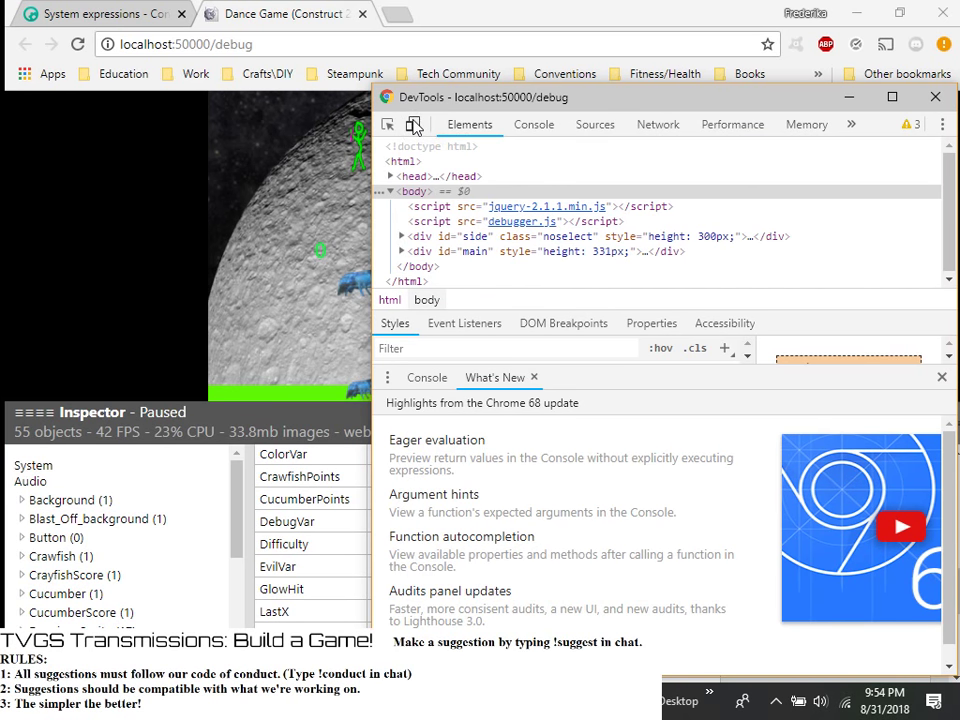
click(415, 124)
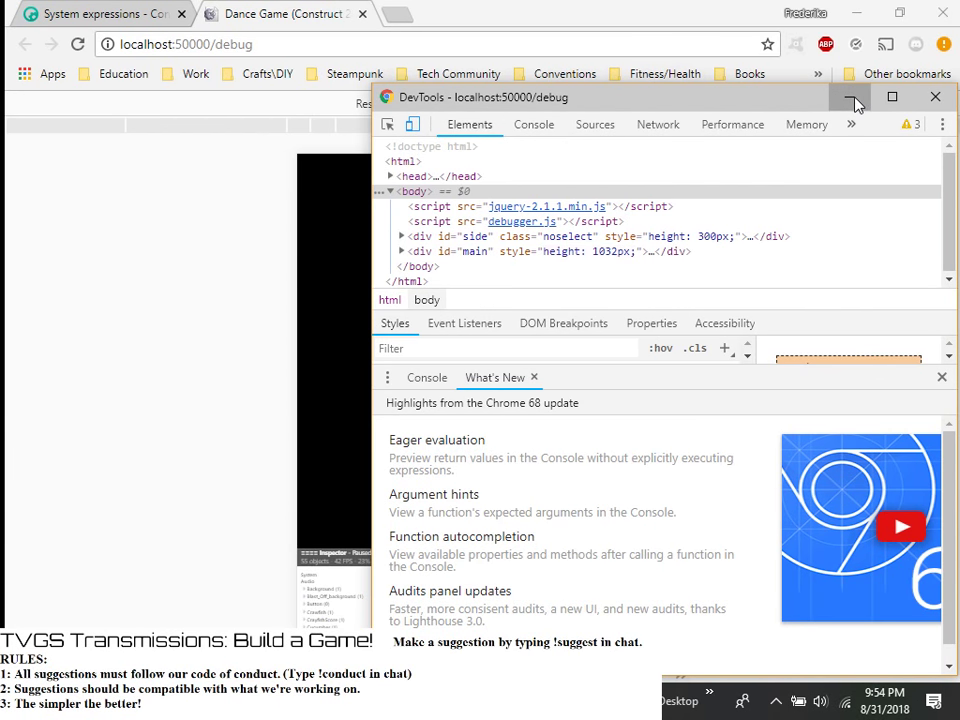
drag(603, 98, 58, 164)
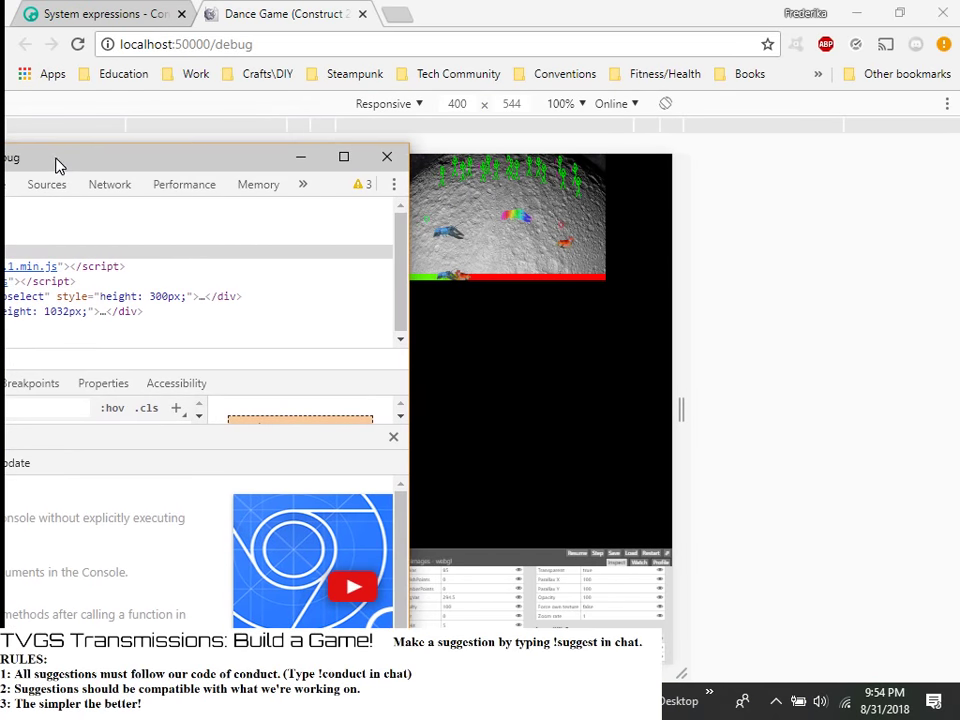
click(300, 156)
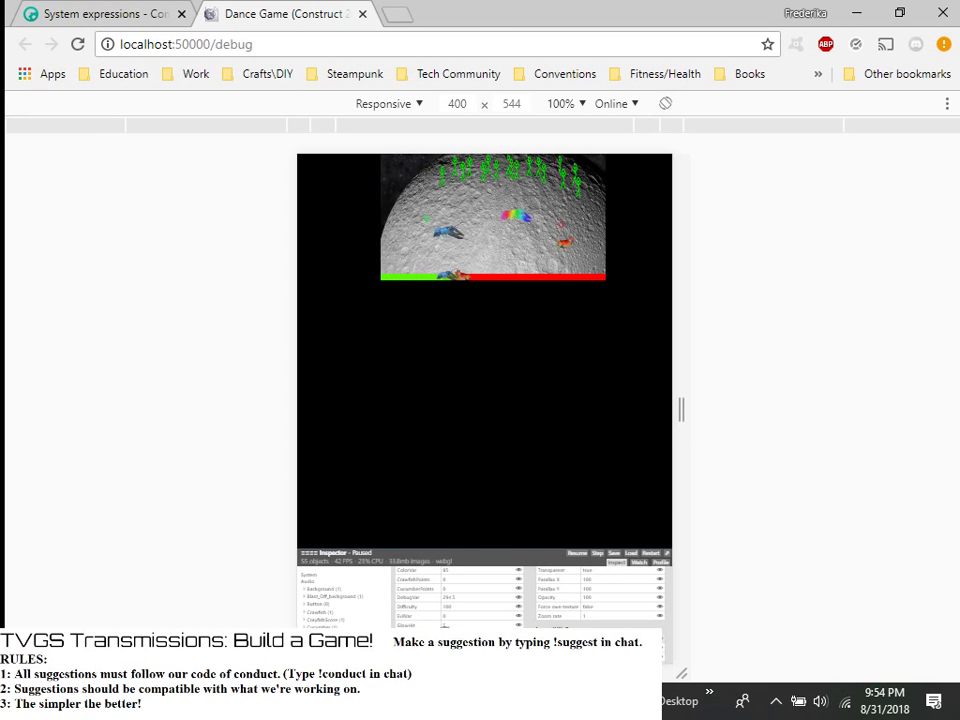
- Examine the paused Inspector's canvas size, global variables and current layout size in the responsive view
scroll(474, 621, down, 3)
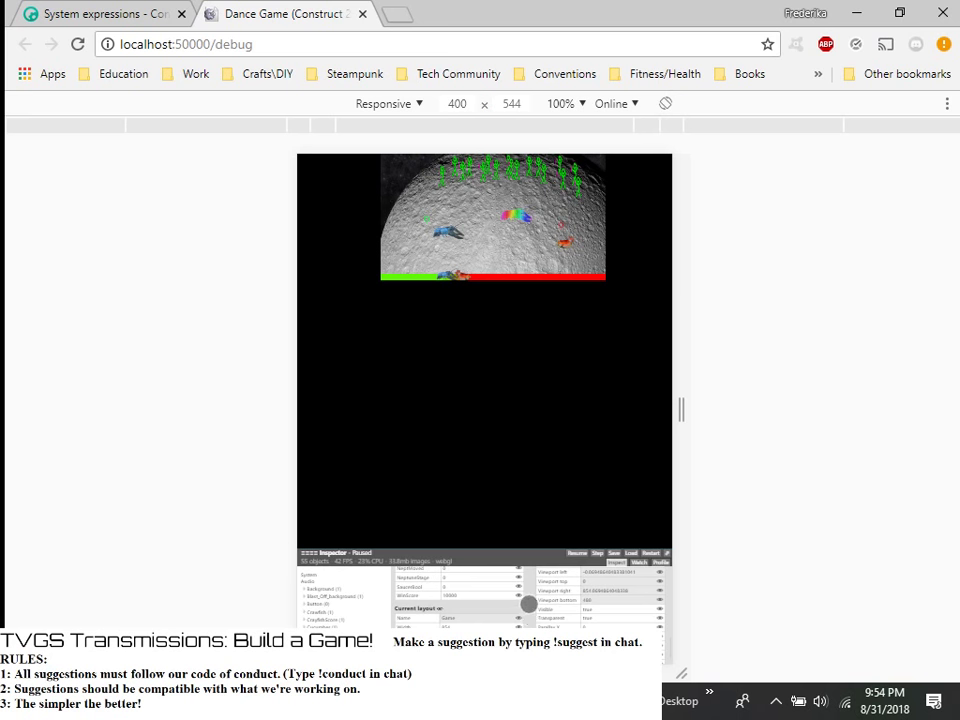
scroll(529, 604, down, 2)
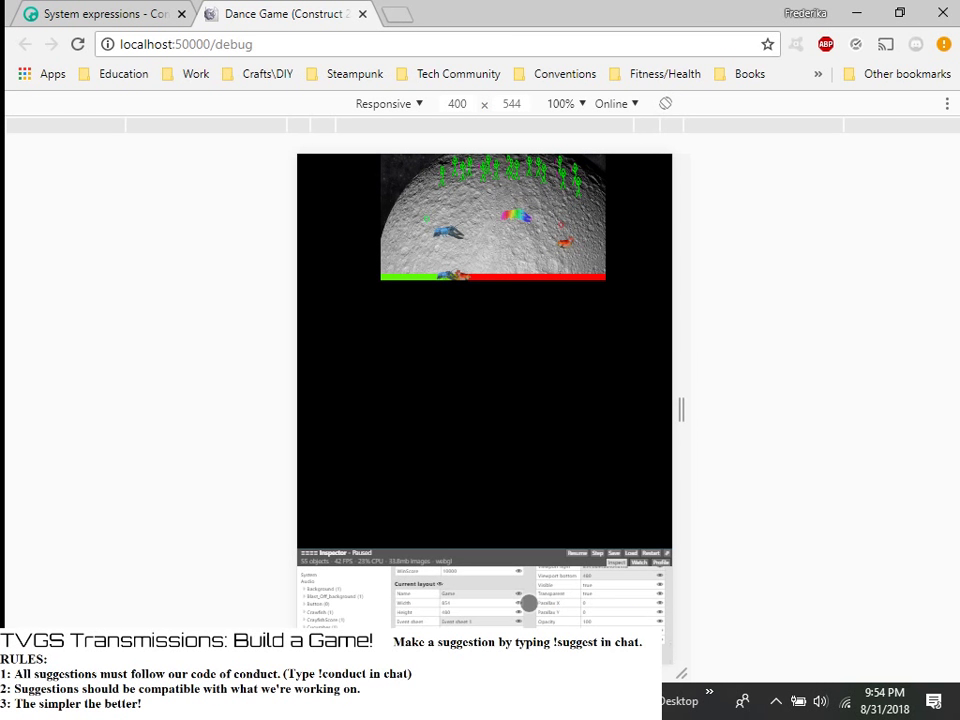
scroll(529, 603, up, 4)
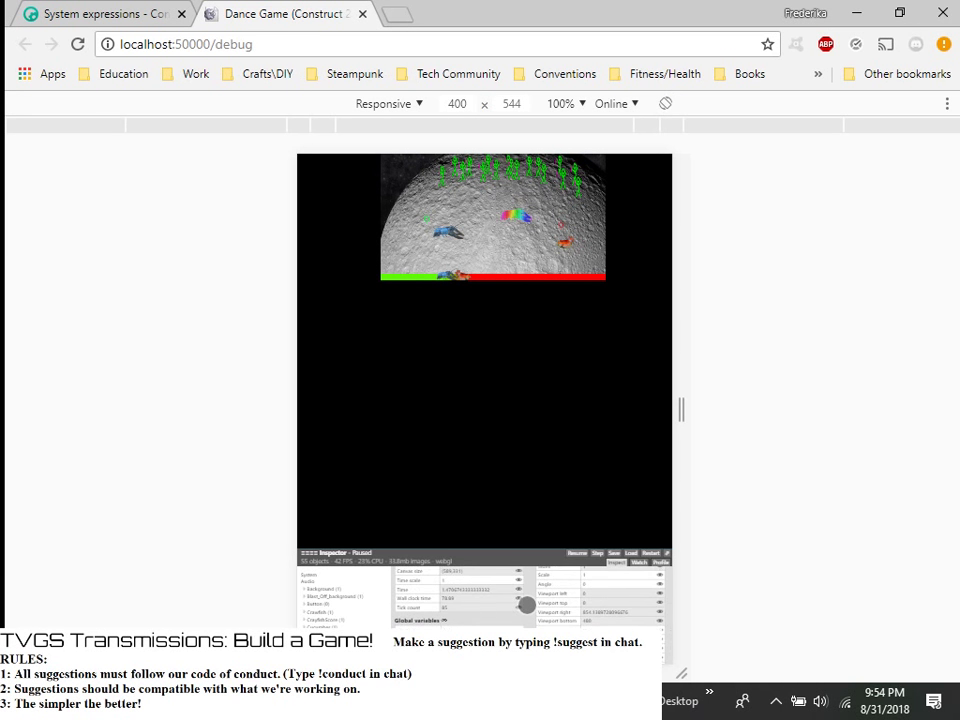
scroll(506, 604, down, 5)
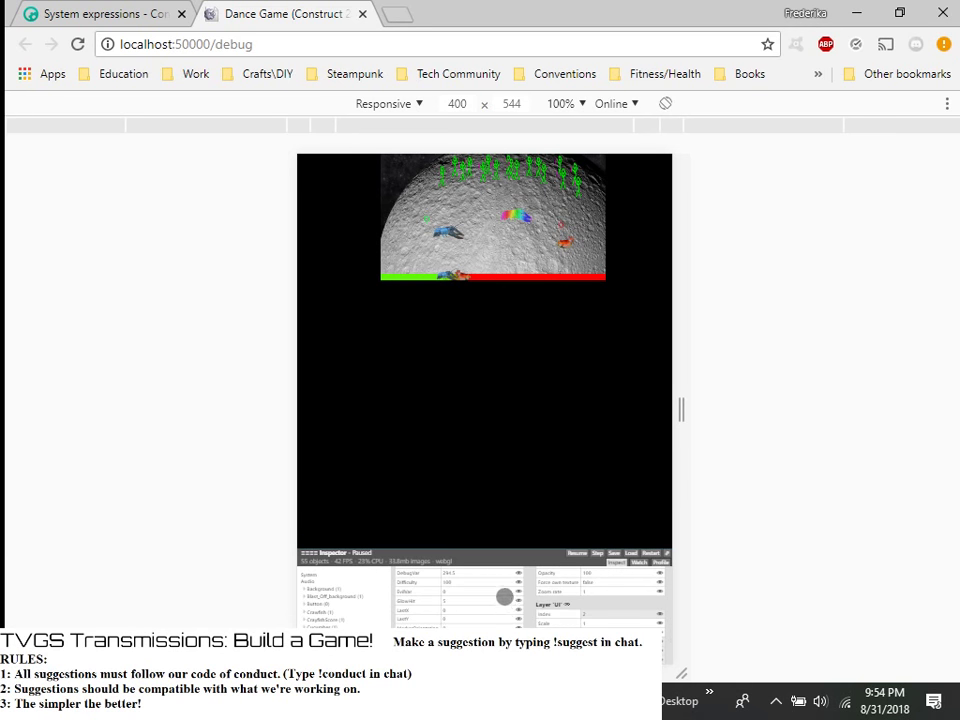
scroll(510, 592, up, 5)
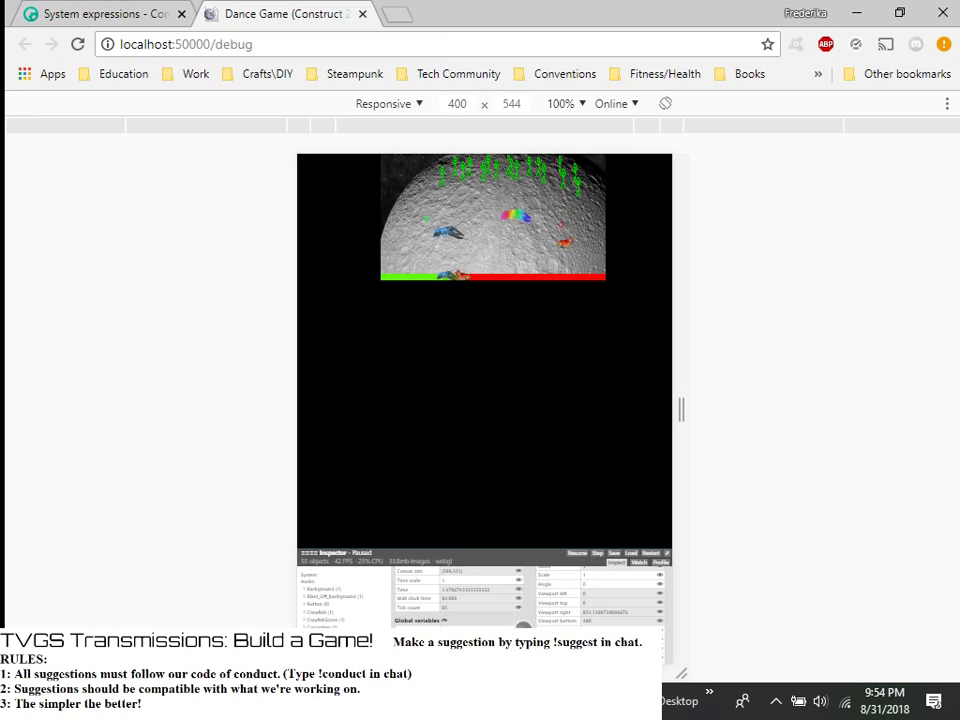
scroll(520, 621, down, 5)
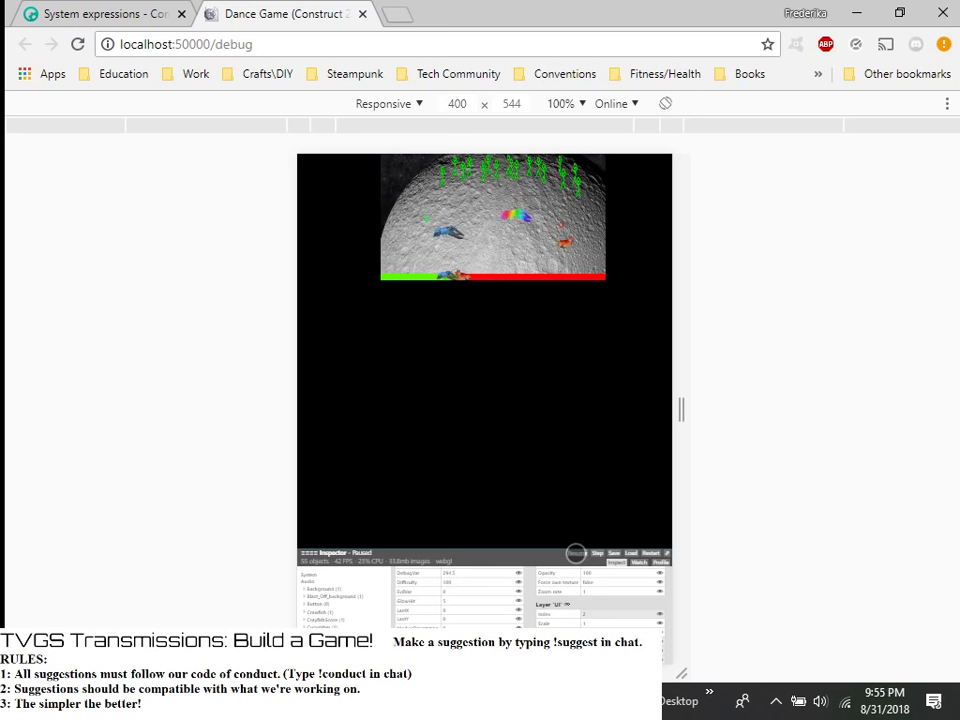
- Resume the game to recheck DebugVar in the responsive view, and return to Event sheet 1 in Construct 2
click(576, 553)
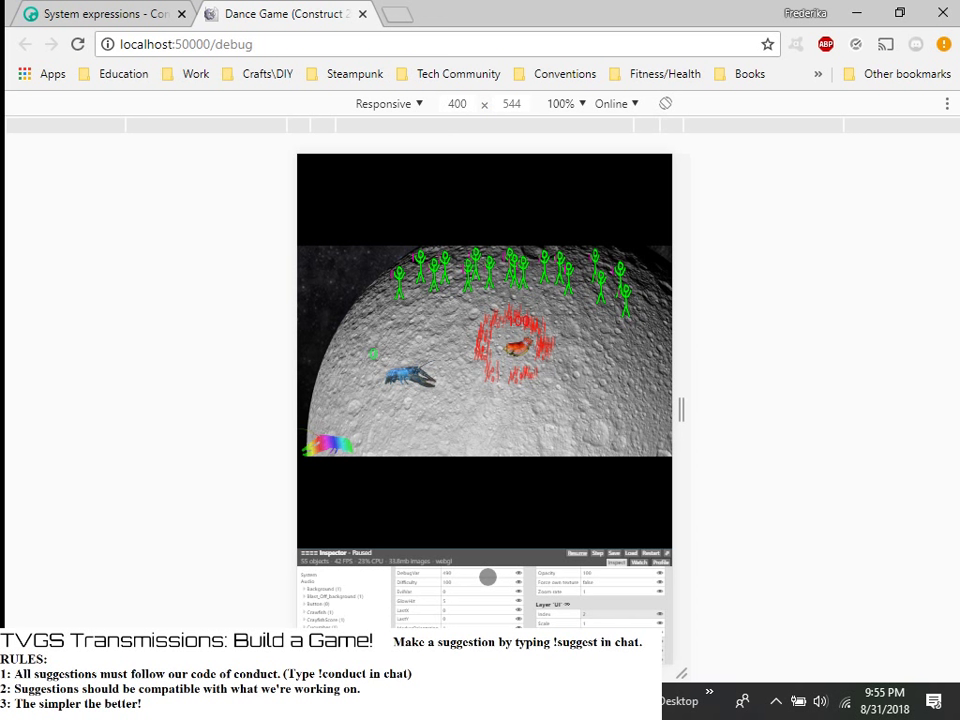
click(858, 15)
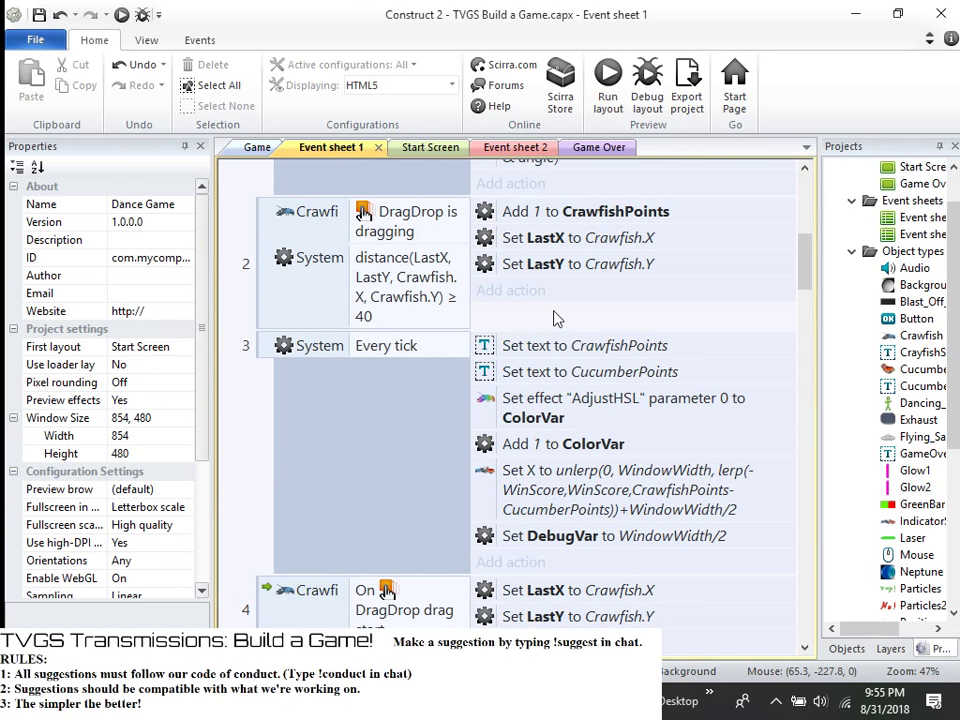
scroll(570, 288, up, 2)
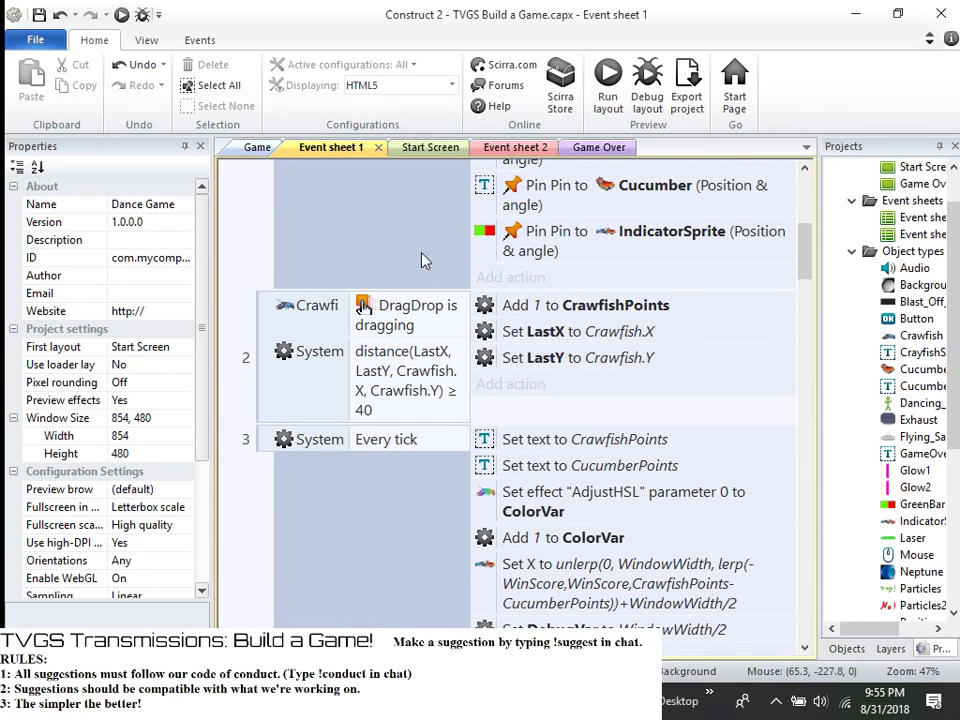
scroll(555, 405, down, 1)
click(608, 552)
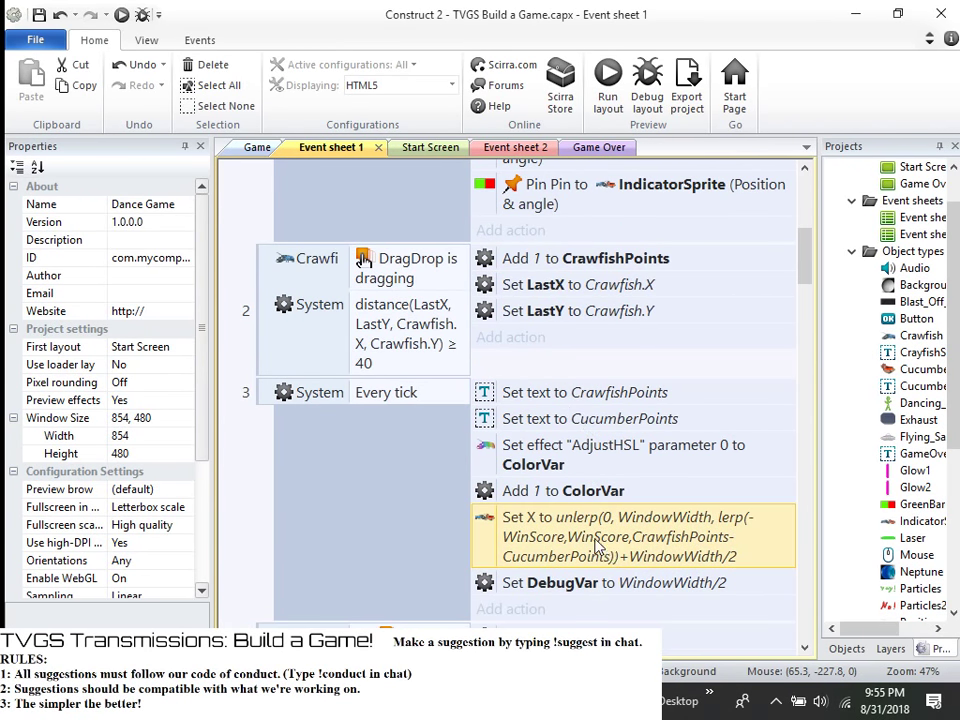
scroll(516, 289, up, 5)
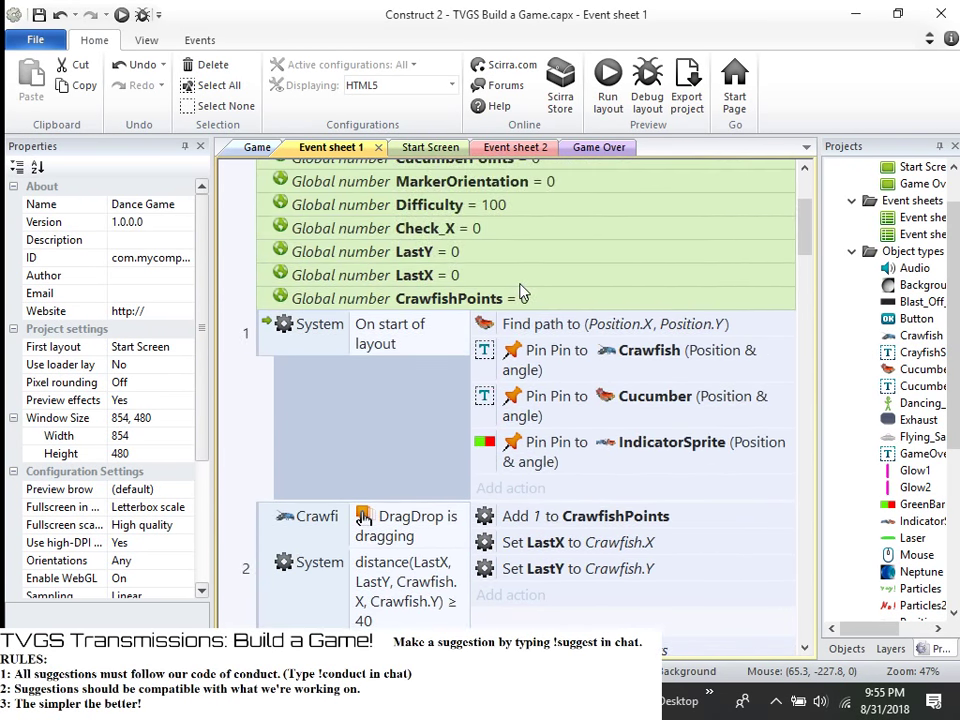
scroll(521, 296, down, 7)
click(558, 486)
double_click(558, 484)
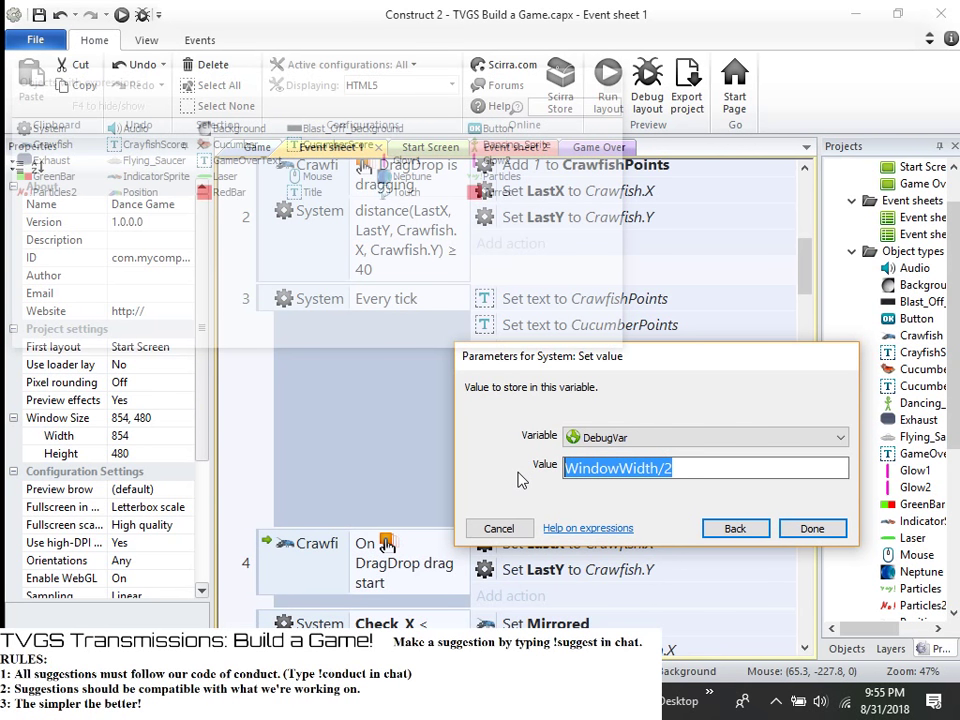
text(vi)
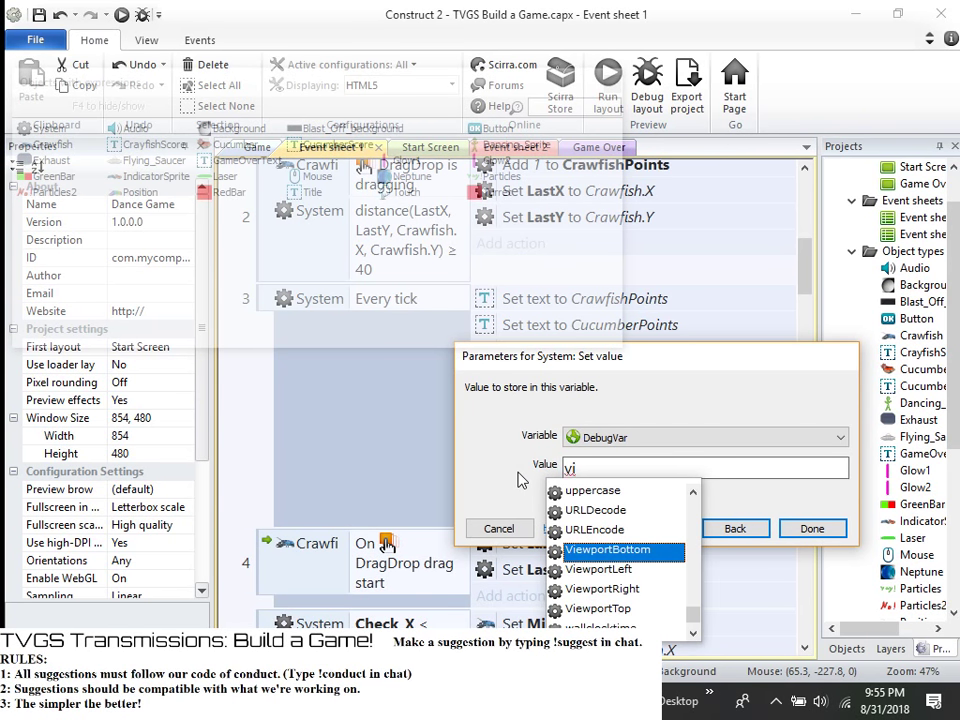
scroll(657, 625, down, 1)
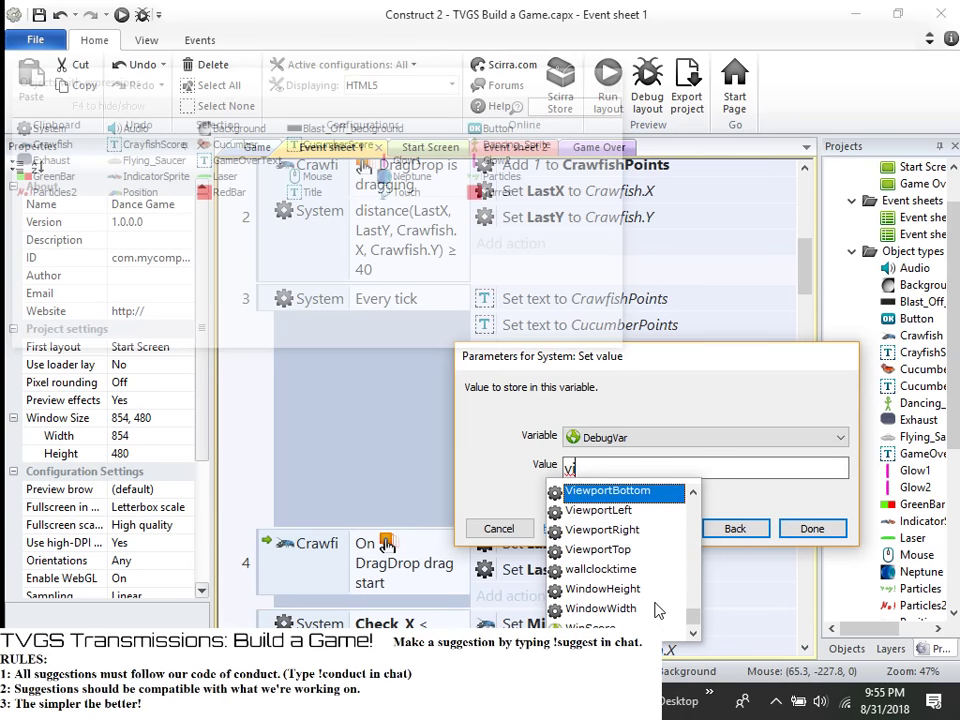
scroll(657, 618, up, 1)
scroll(657, 610, down, 1)
text(ewport)
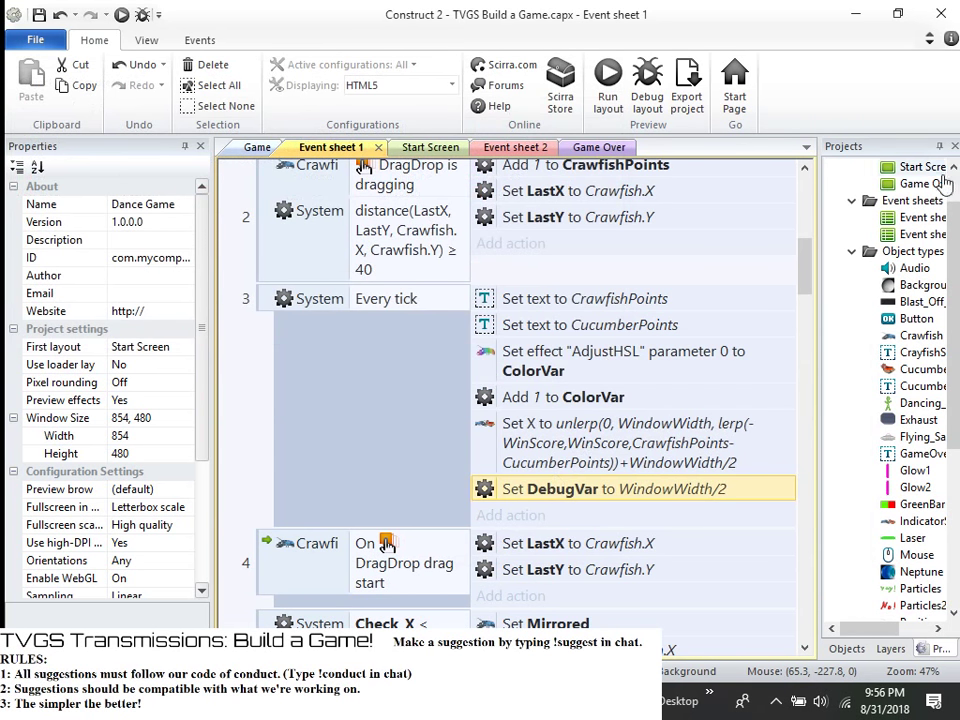
- Check the Game layout's Layout Size width and height in its properties, view the layout, and return to Event sheet 1
scroll(920, 195, up, 3)
click(914, 199)
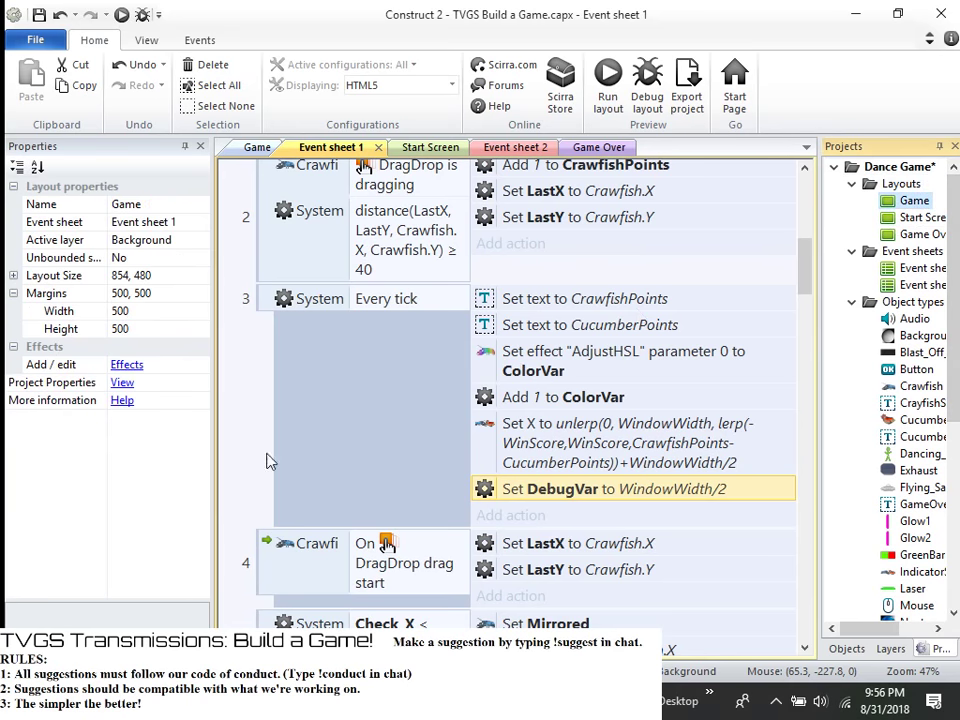
click(14, 278)
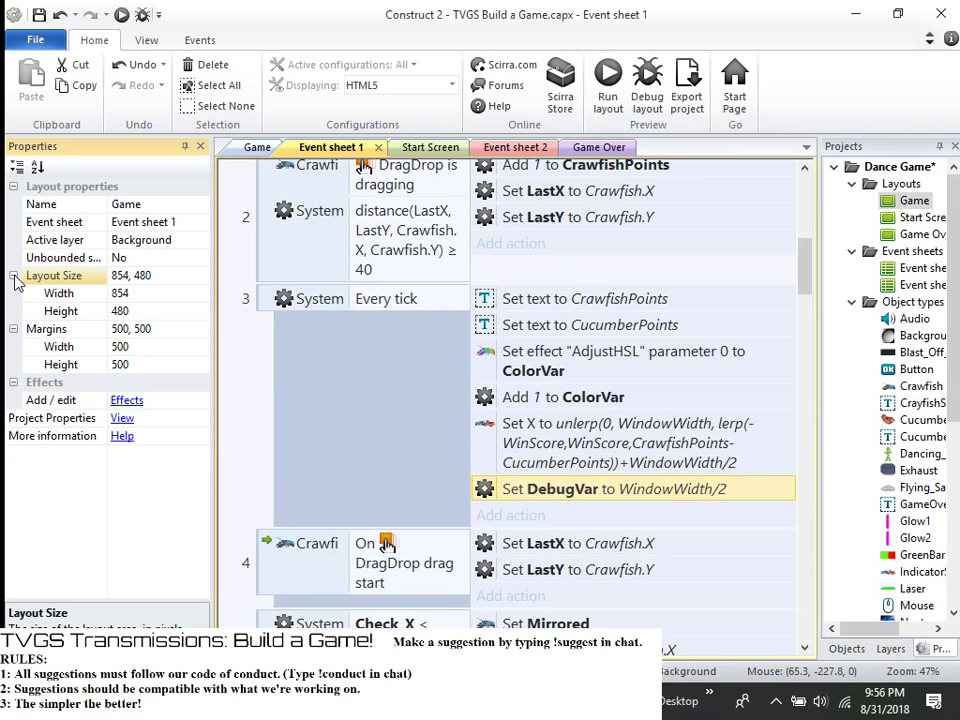
click(257, 148)
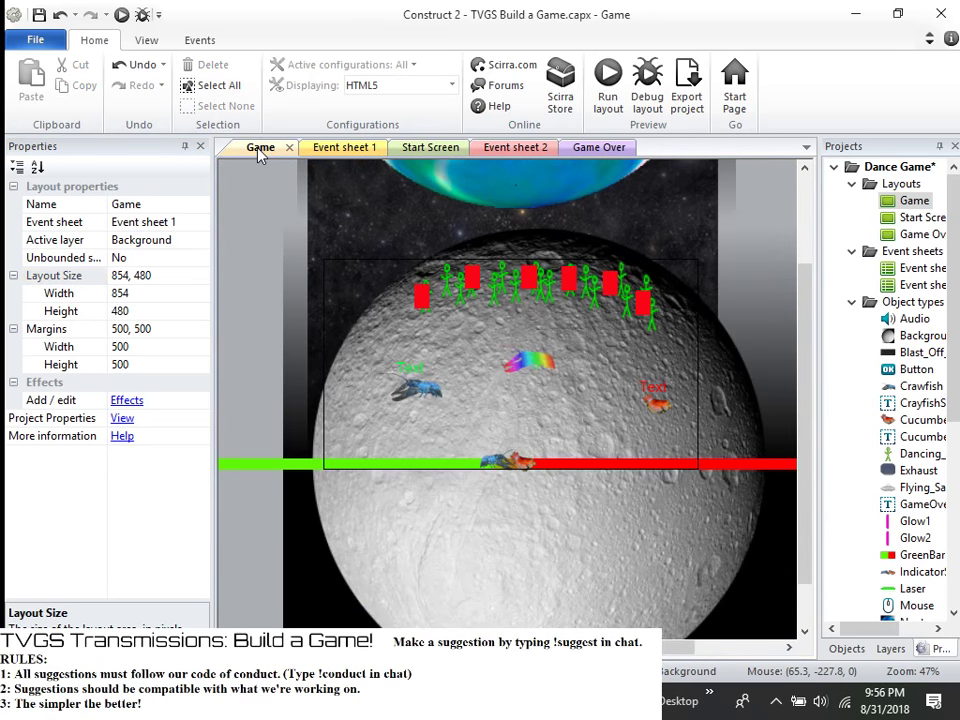
click(322, 148)
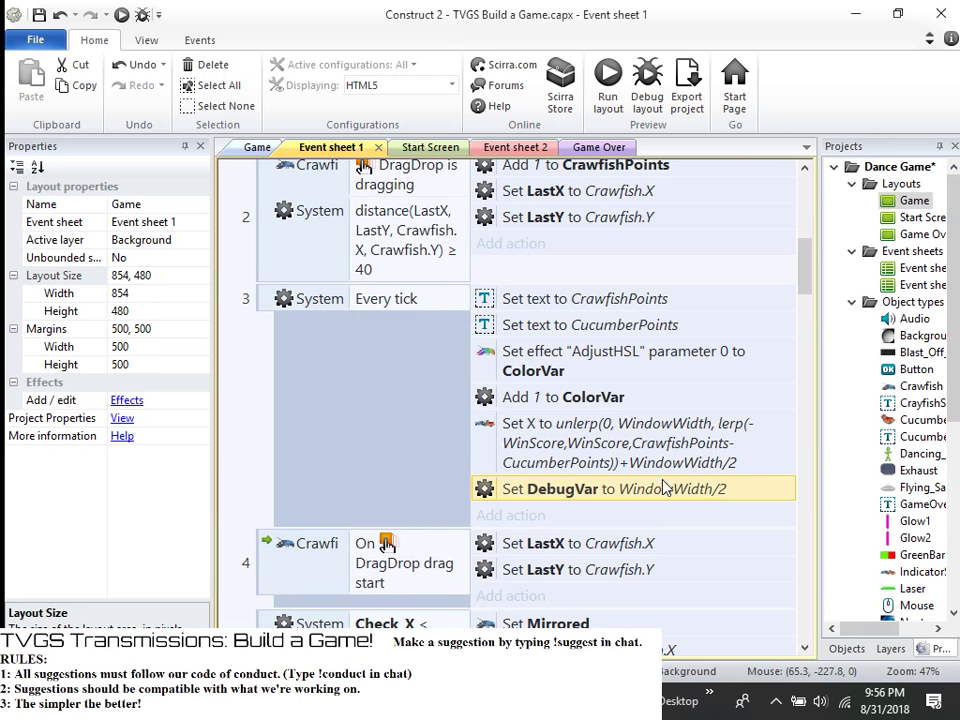
- Change the Every tick action that sets DebugVar so its value is LayoutWidth/2
double_click(561, 489)
click(645, 470)
click(659, 468)
key(shift+End)
drag(658, 469, 566, 476)
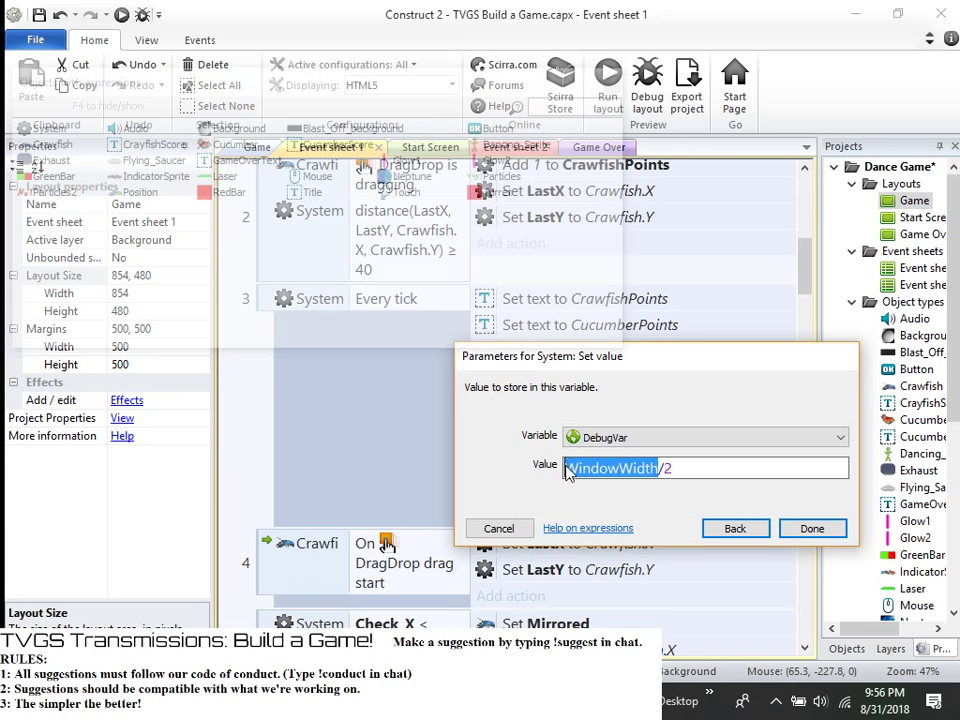
text(Lay)
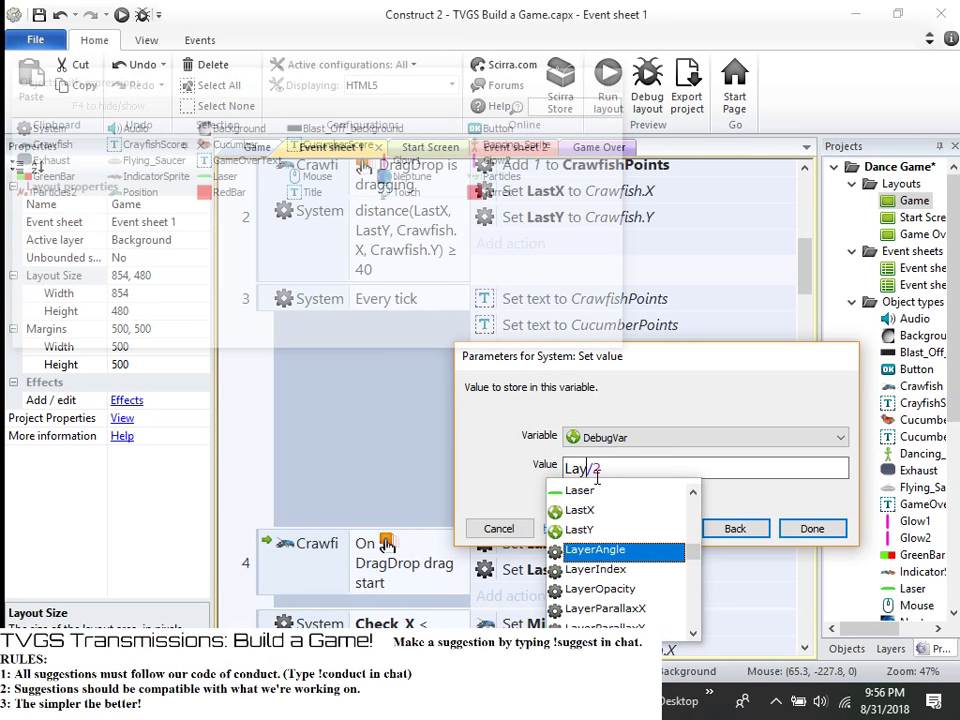
text(ou)
scroll(645, 570, down, 2)
click(640, 570)
click(640, 570)
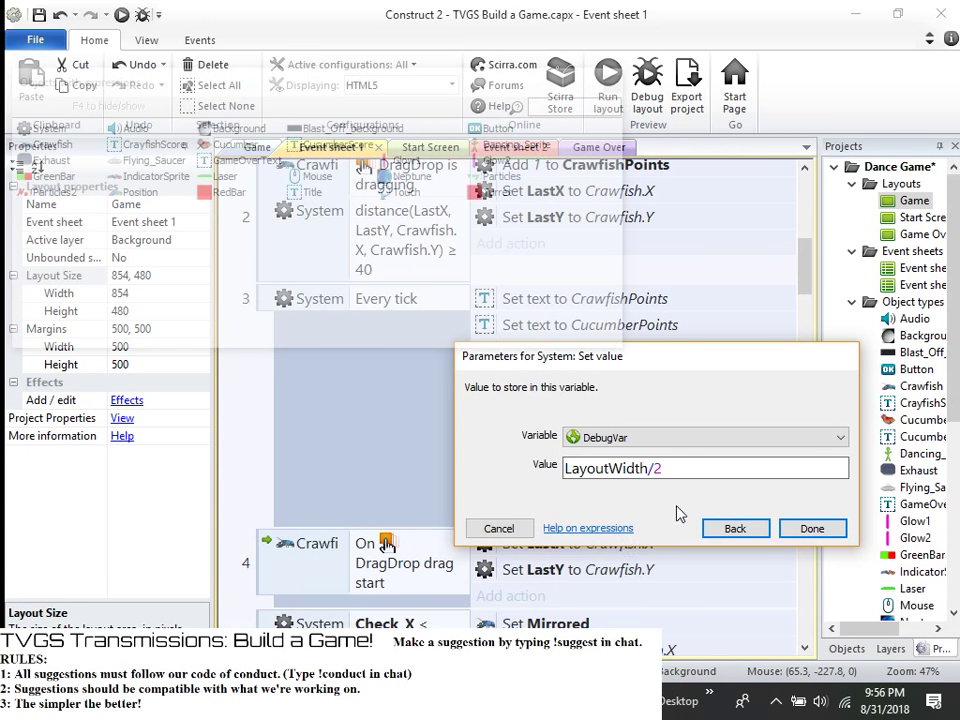
click(814, 527)
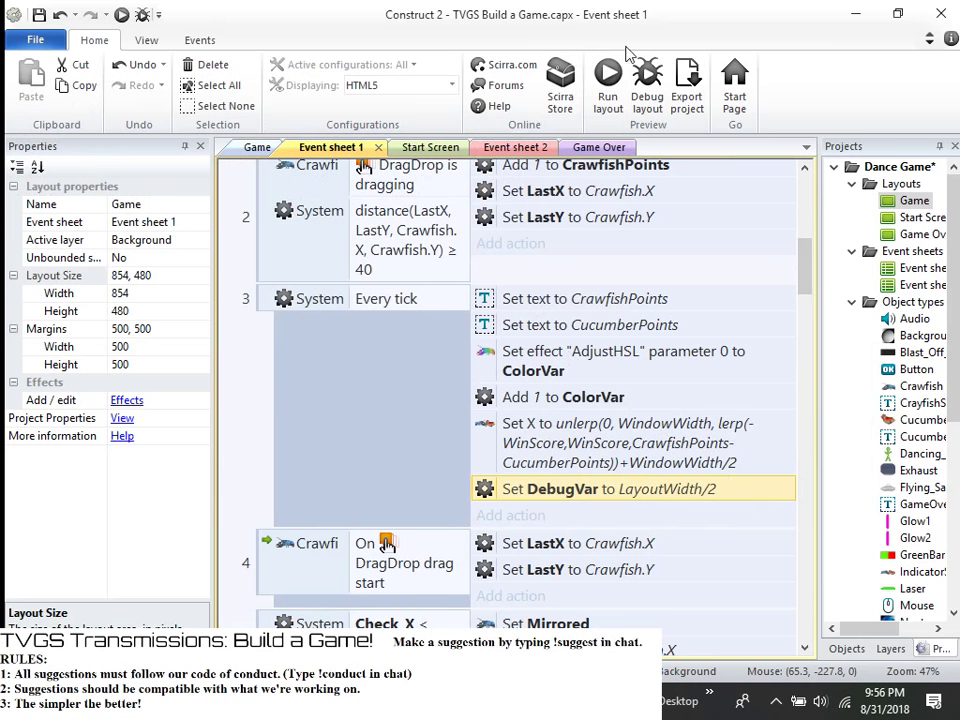
- Debug the layout in the browser, pause the game, and compare DebugVar with the canvas size and viewport values in the Inspector
click(650, 80)
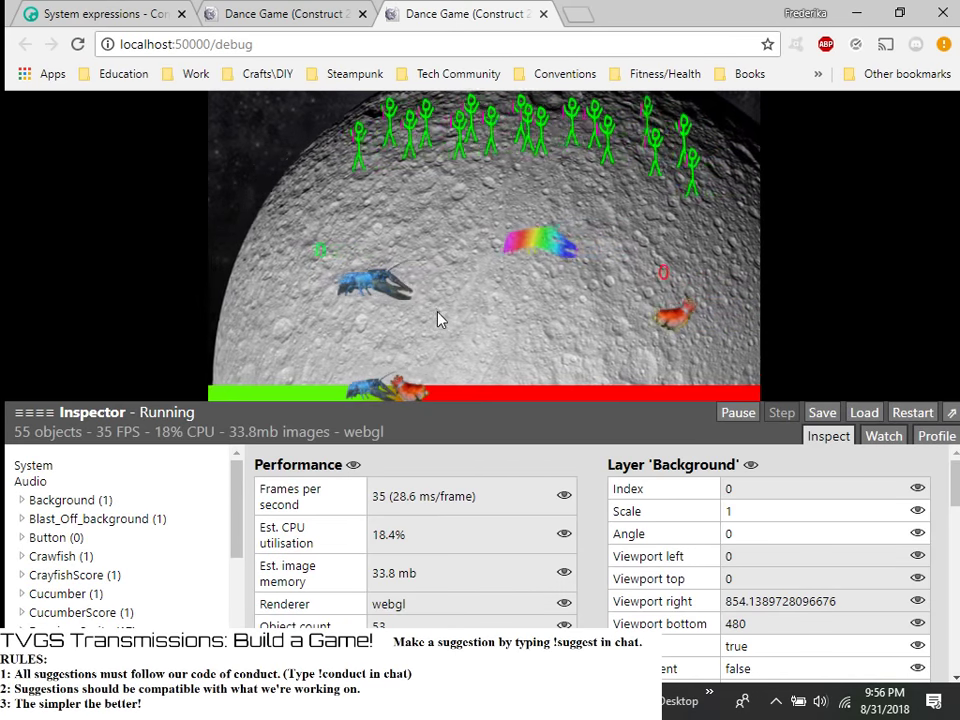
click(737, 414)
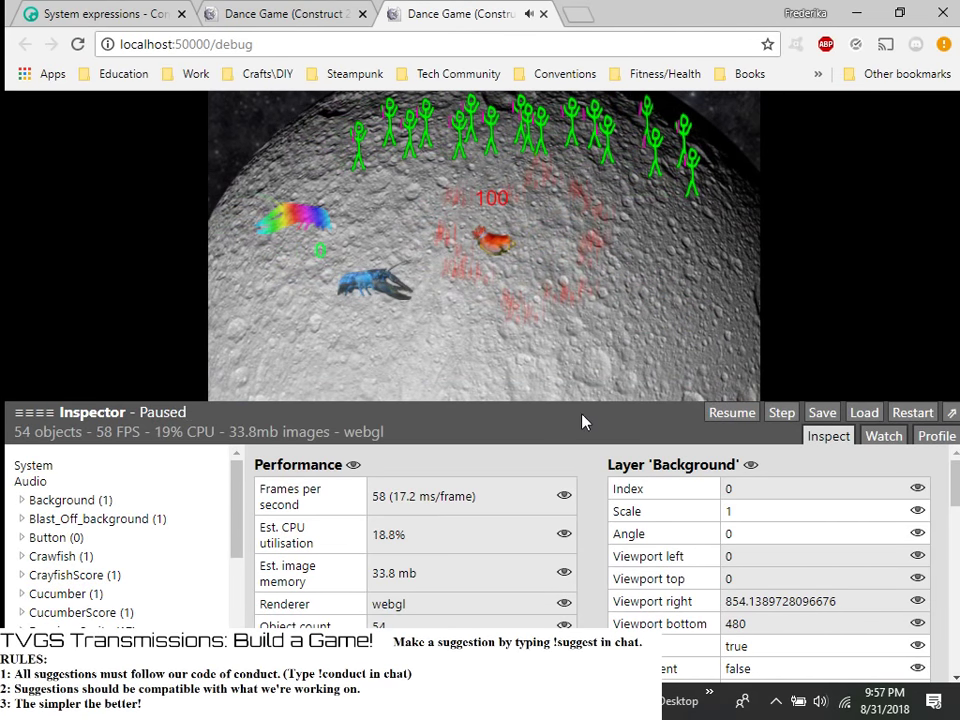
scroll(552, 530, down, 1)
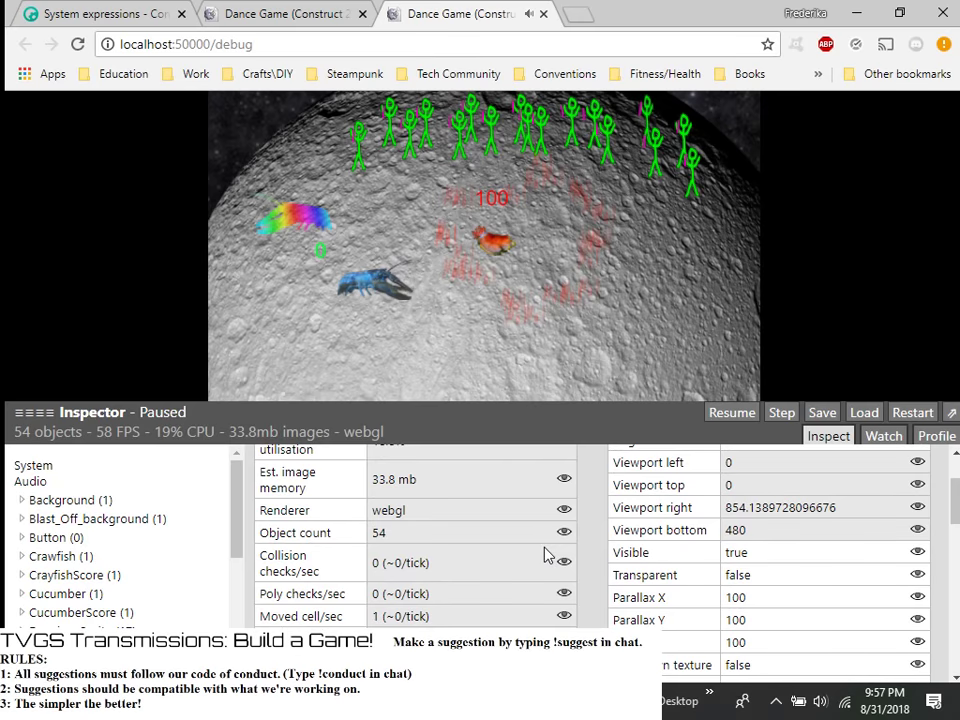
scroll(548, 556, down, 3)
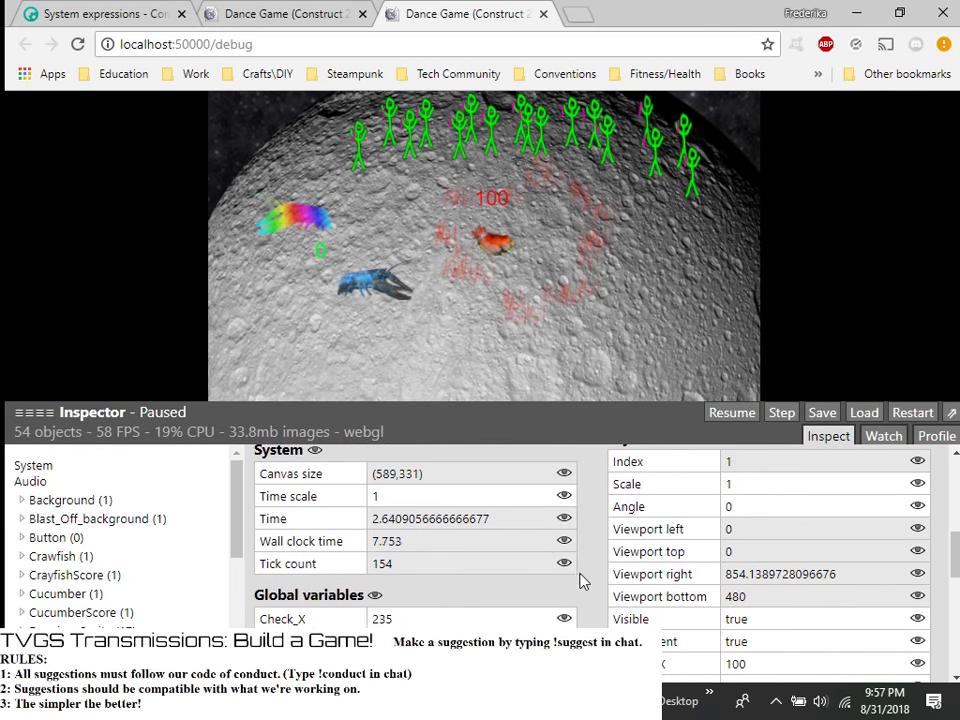
scroll(586, 586, down, 1)
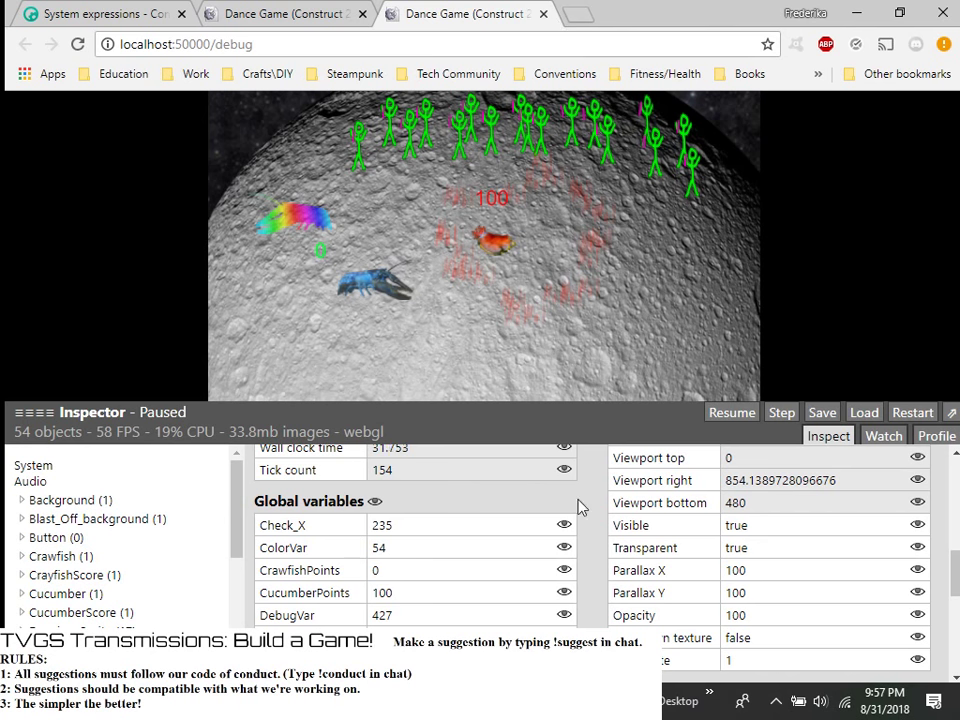
scroll(611, 510, up, 1)
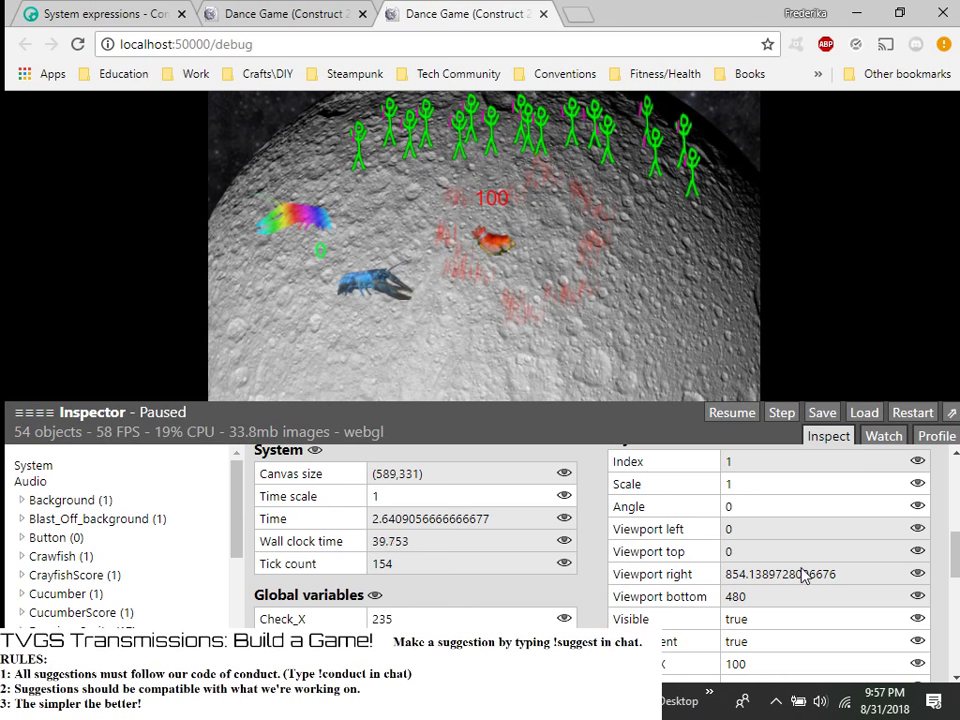
- Show the debug page in Chrome's responsive device view, resume the game there, and return to Construct 2
key(F12)
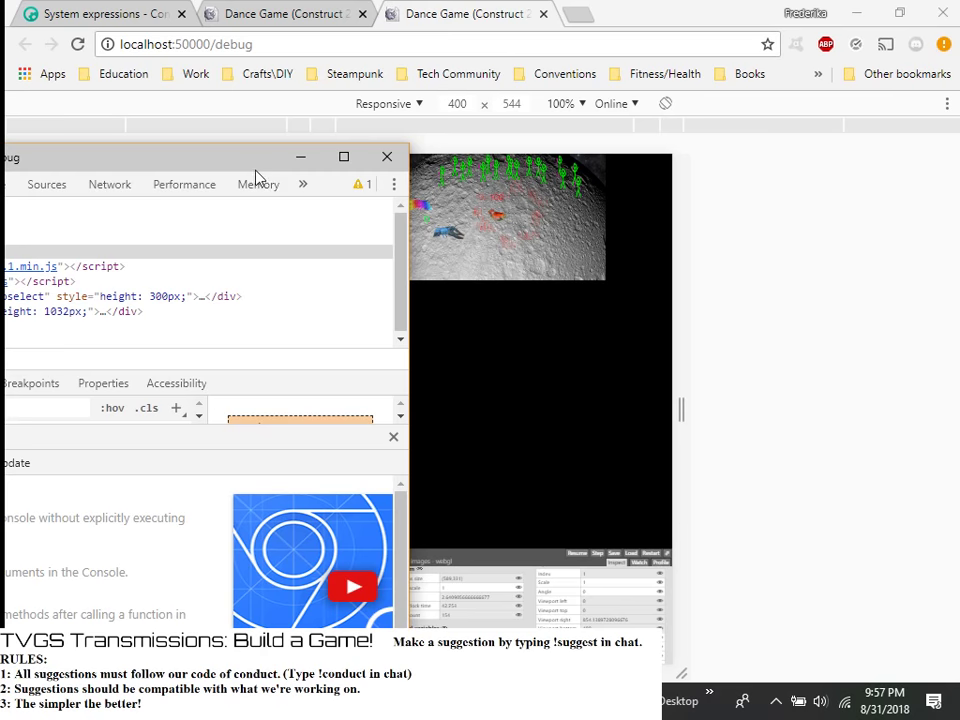
click(252, 184)
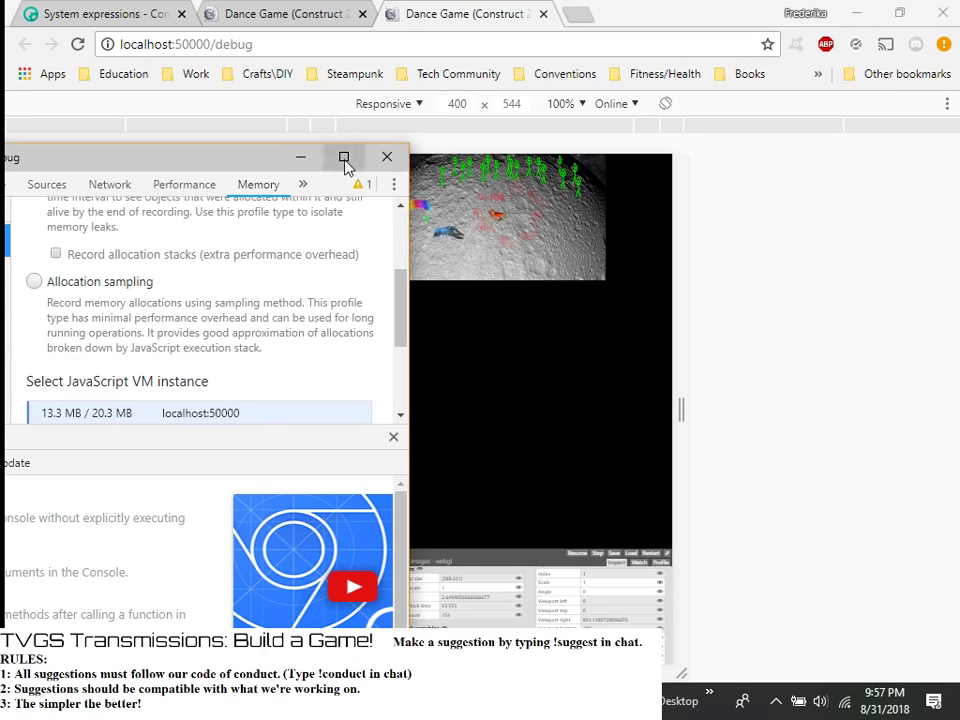
click(301, 158)
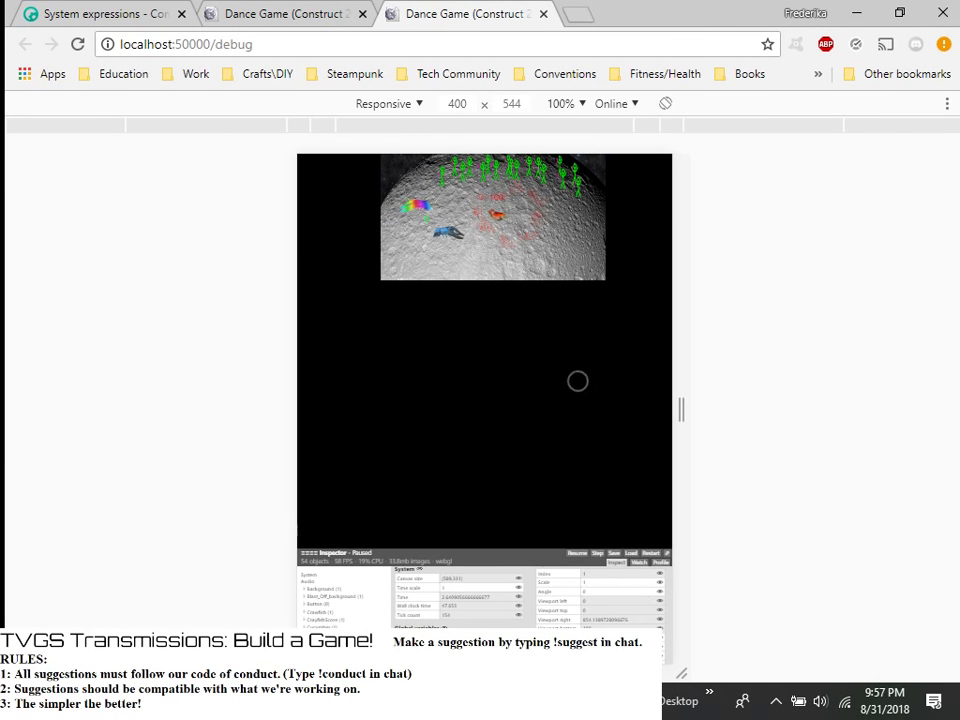
click(576, 553)
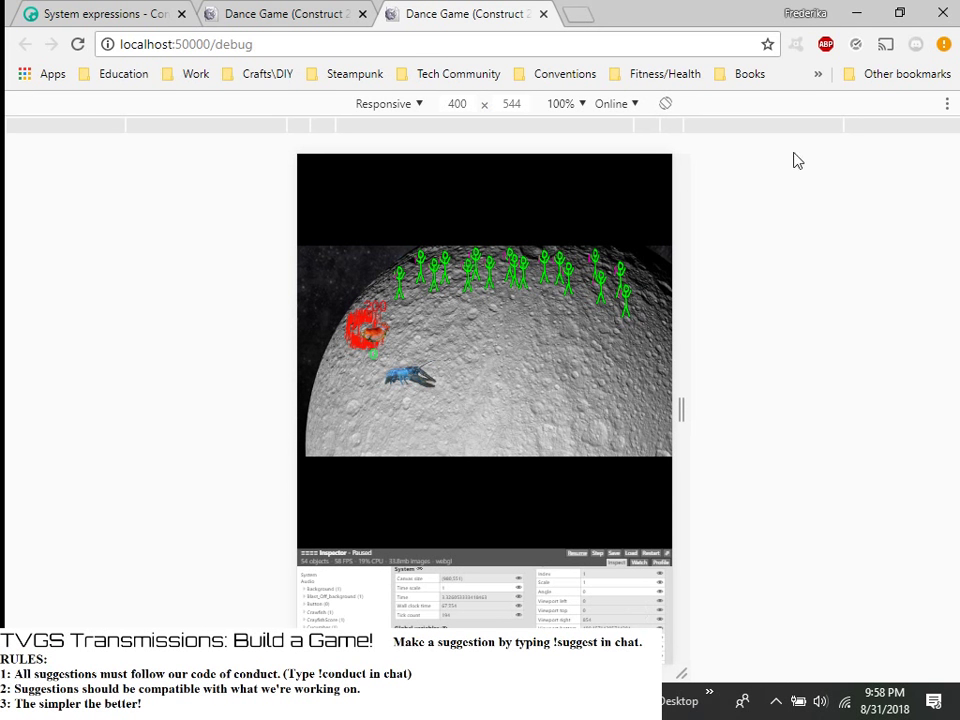
click(858, 13)
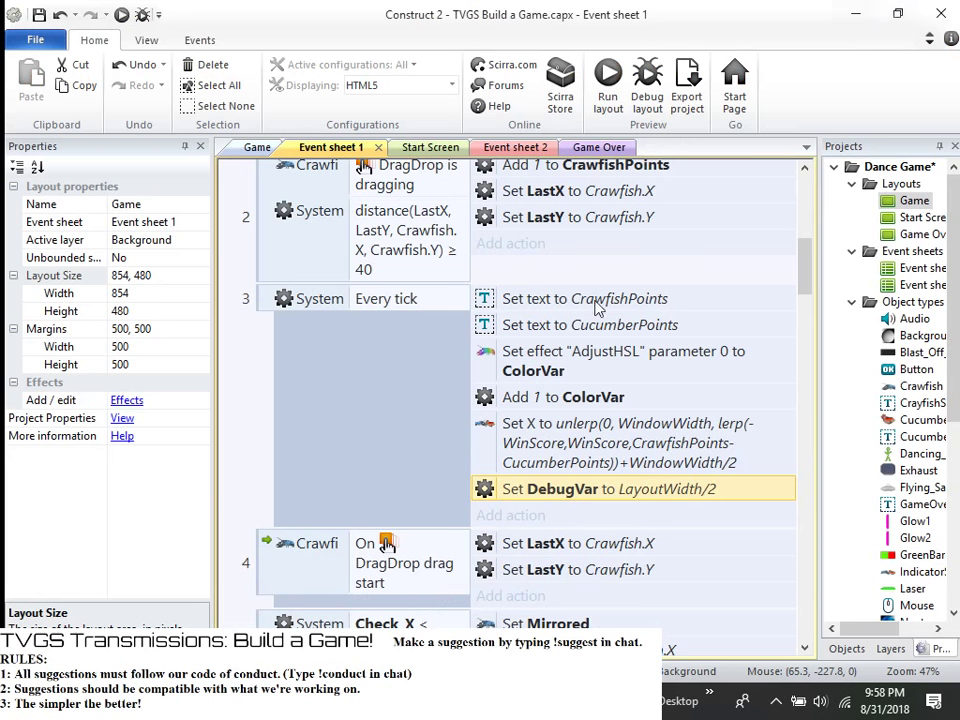
- Review IndicatorSprite's Set X expression, then switch back to Chrome and check DebugVar among the Inspector's global variables
double_click(566, 450)
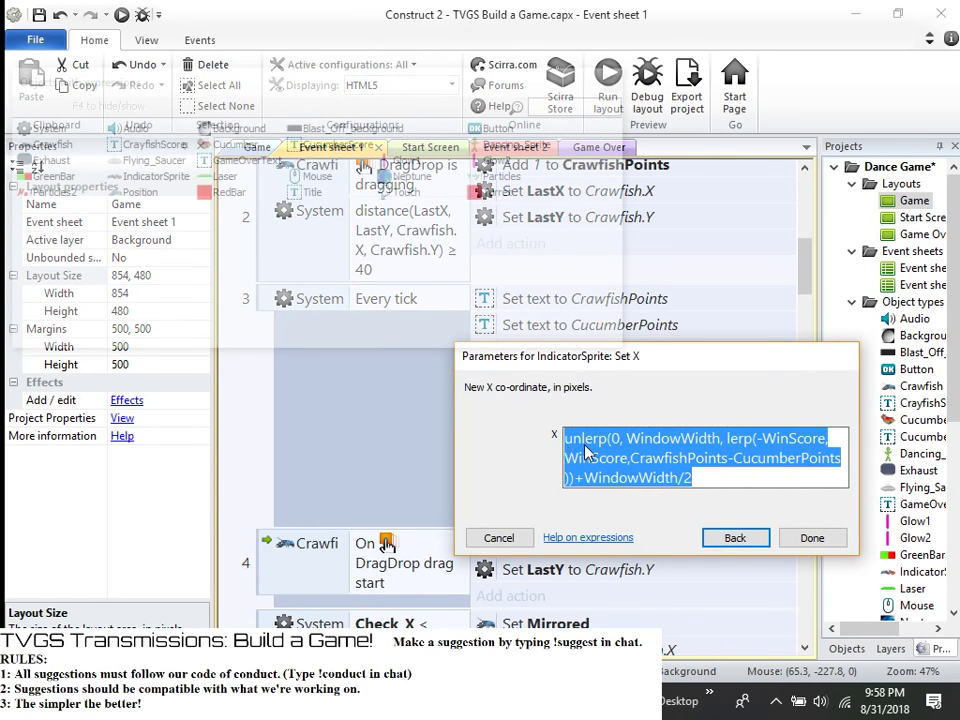
click(836, 543)
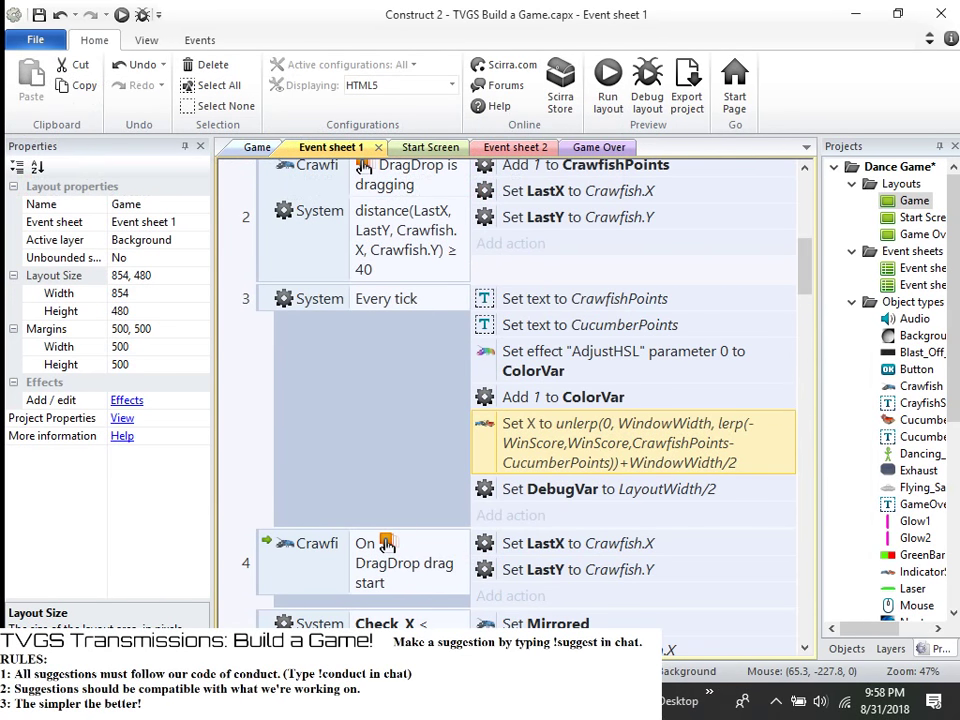
mouse_move(610, 705)
key(alt+Tab)
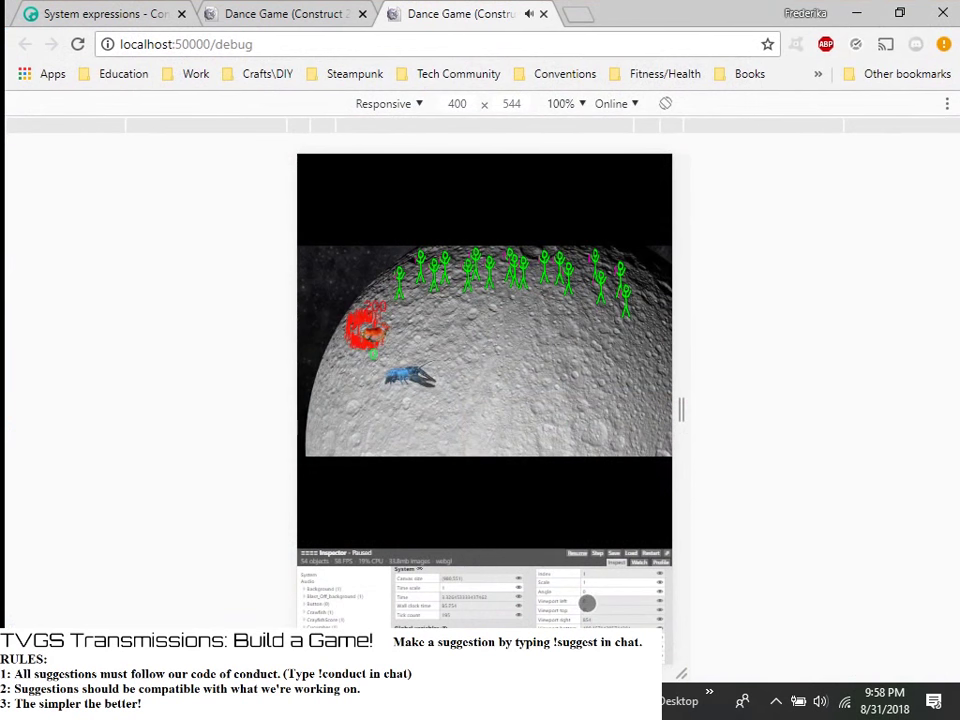
scroll(489, 613, down, 5)
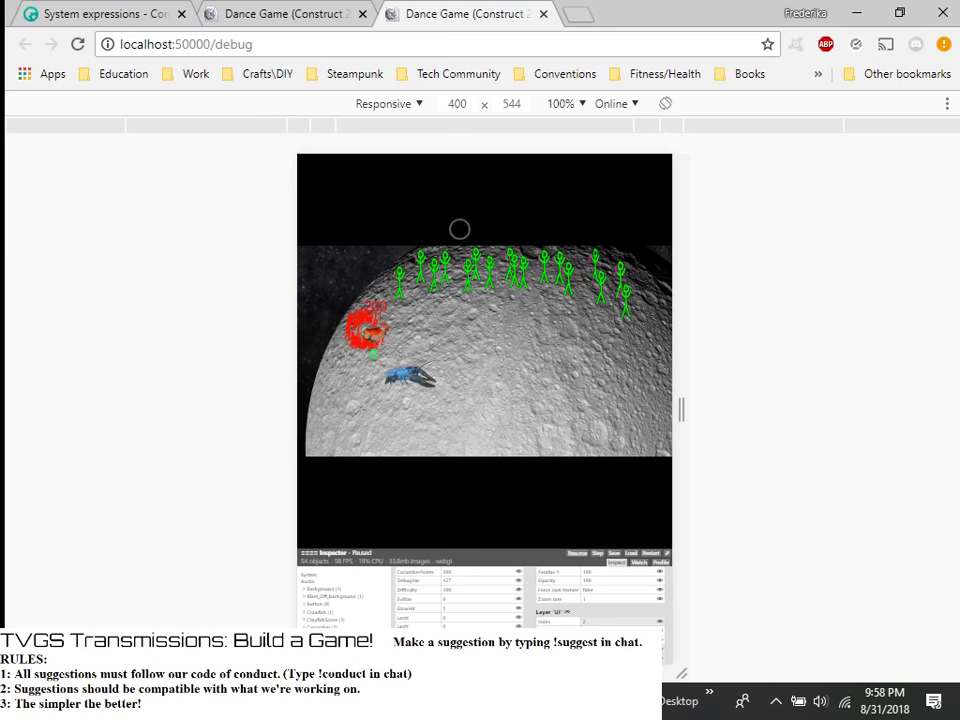
- Close both Dance Game debug tabs in Chrome and return to Event sheet 1 in Construct 2
click(541, 14)
click(857, 13)
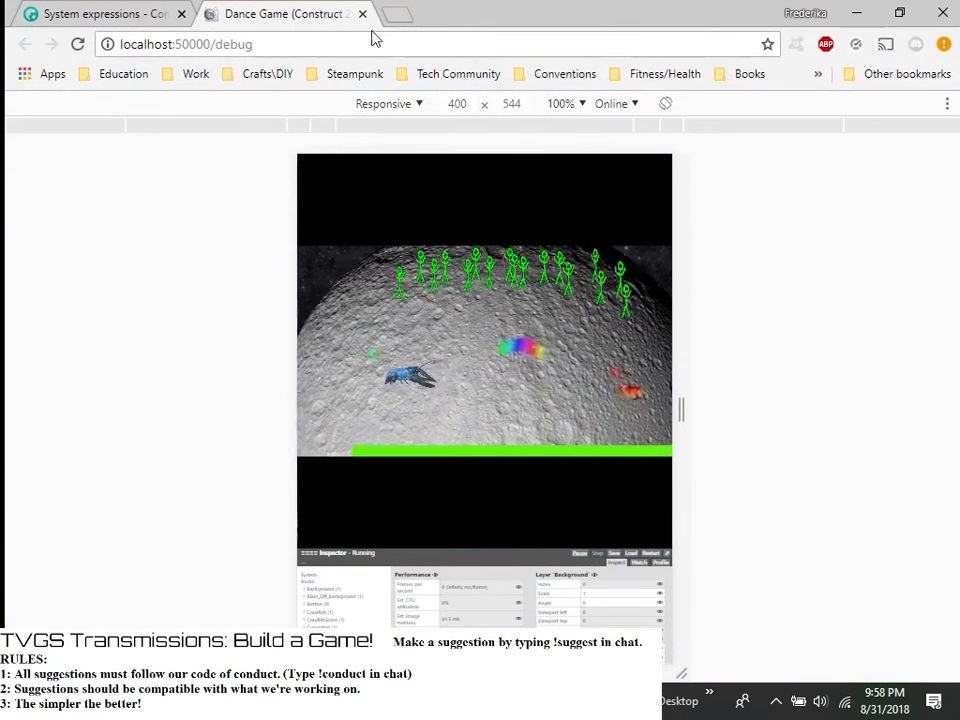
click(362, 13)
click(870, 11)
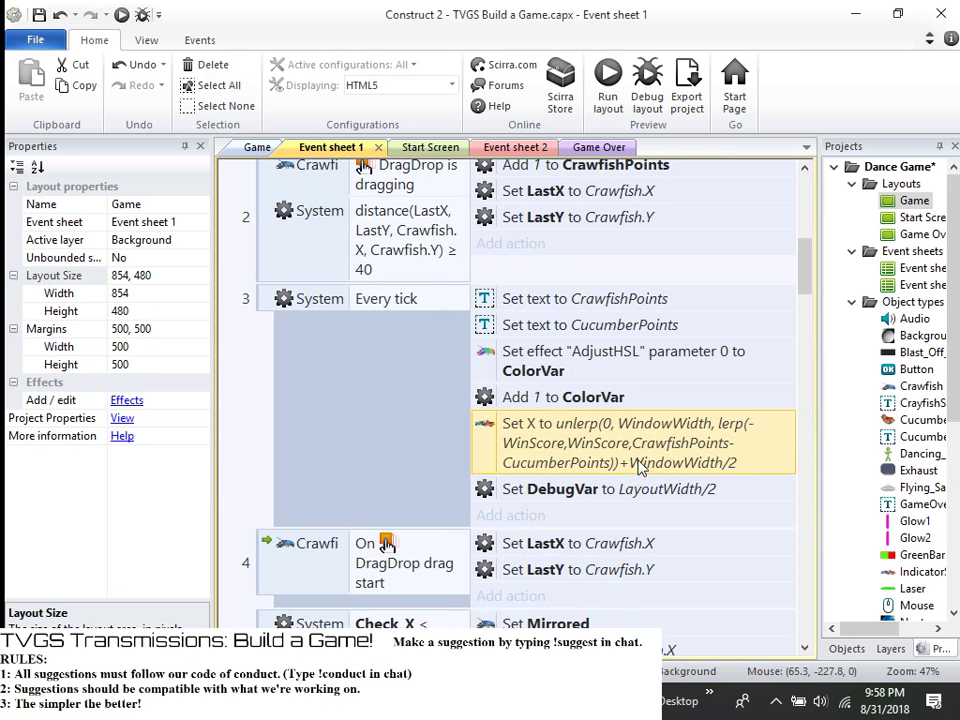
- In IndicatorSprite's Set X expression, try ViewportRight in place of WindowWidth as the second unlerp argument
double_click(686, 464)
drag(720, 438, 632, 440)
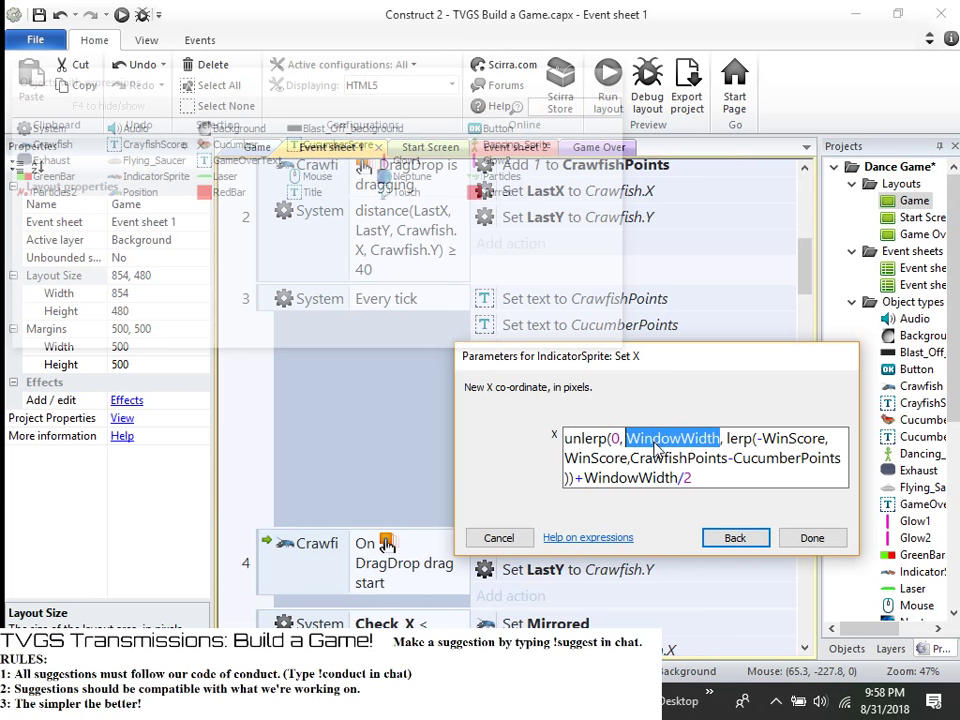
text(View)
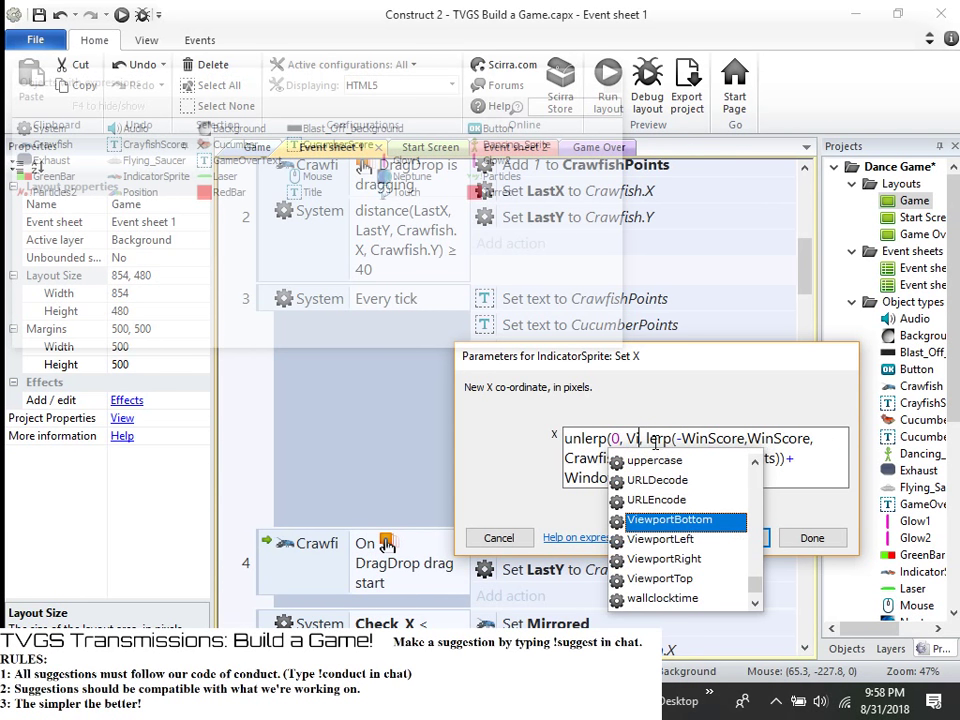
double_click(664, 558)
click(725, 438)
key(BackSpace)
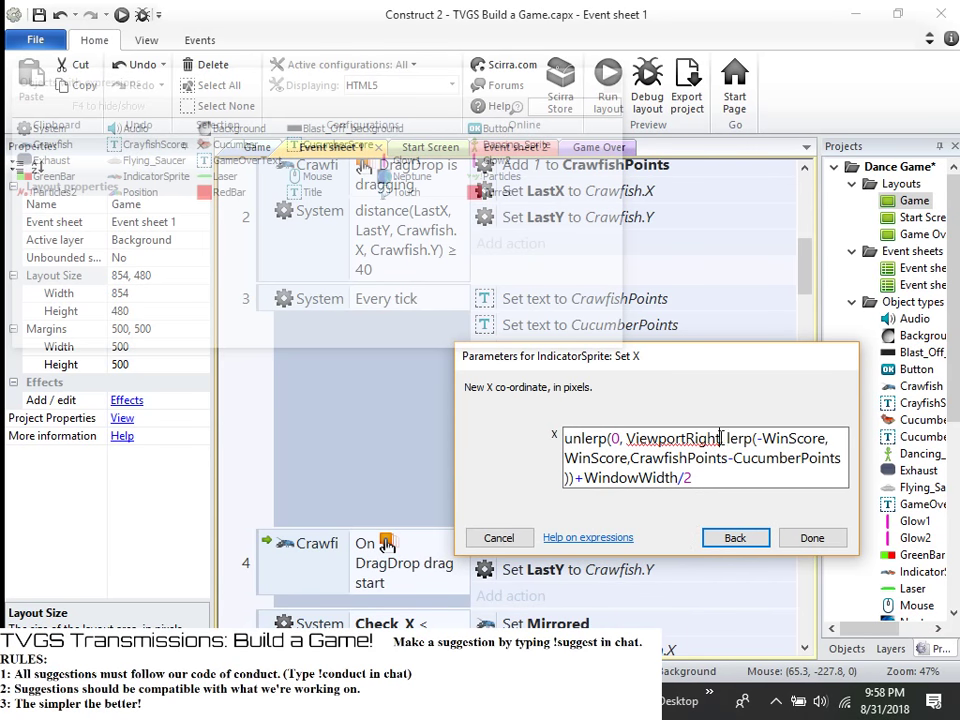
- Replace ViewportRight with LayoutWidth as the second unlerp argument of IndicatorSprite's Set X expression
drag(718, 438, 628, 438)
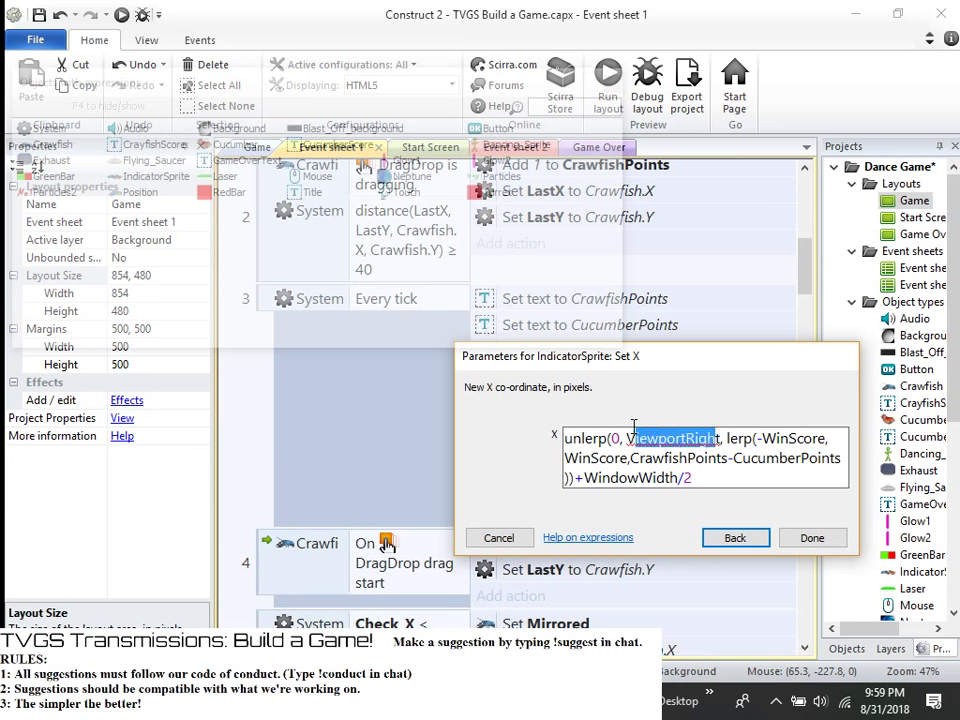
key(BackSpace)
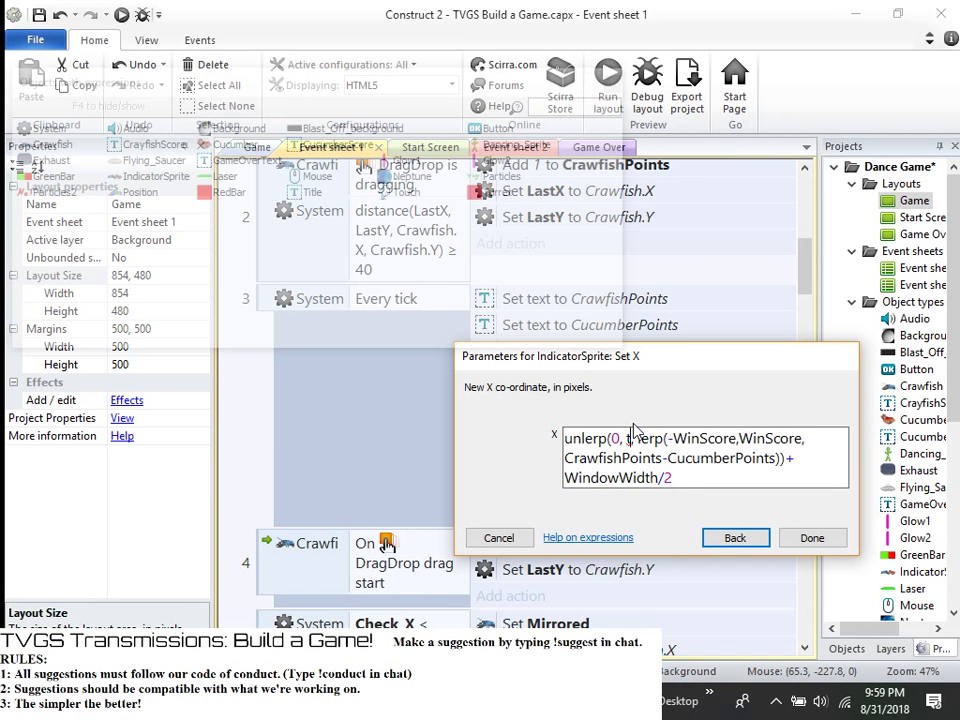
key(BackSpace)
text(Layou)
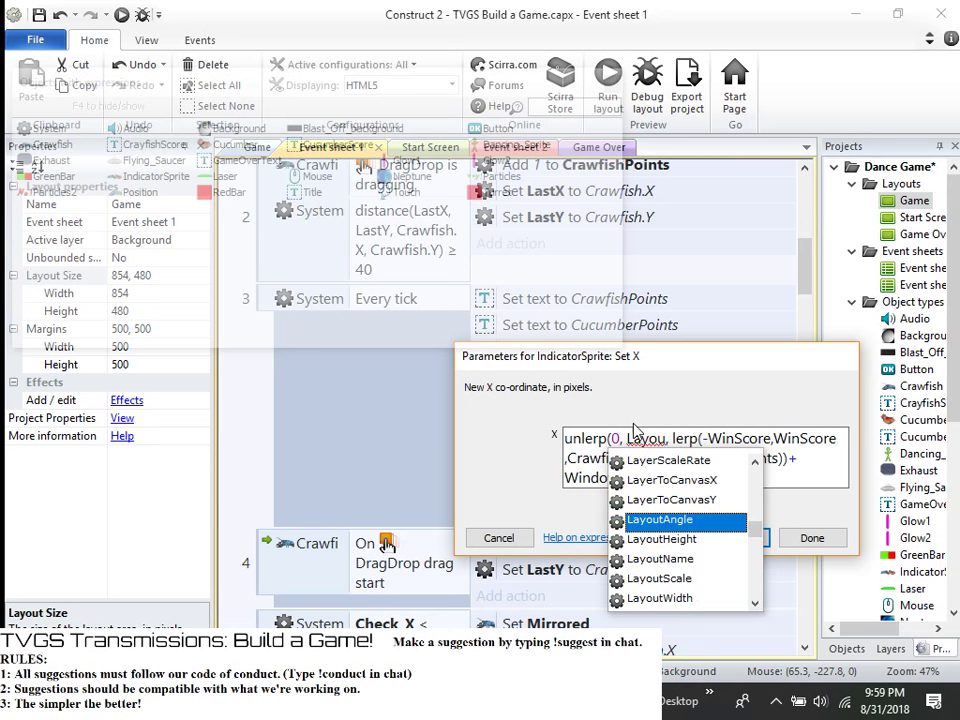
click(684, 597)
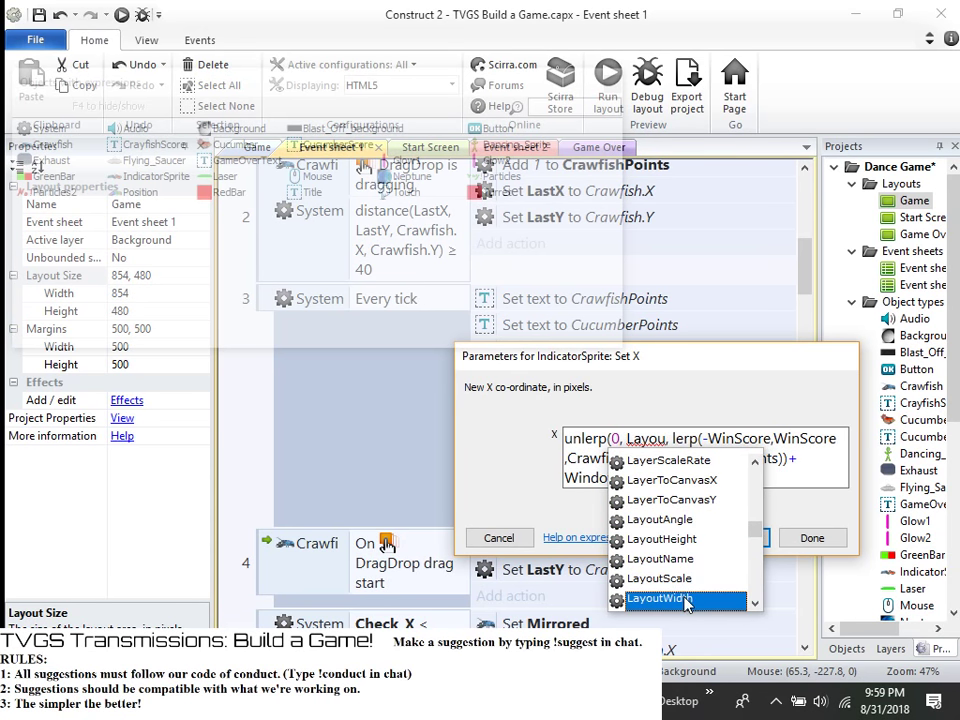
double_click(684, 597)
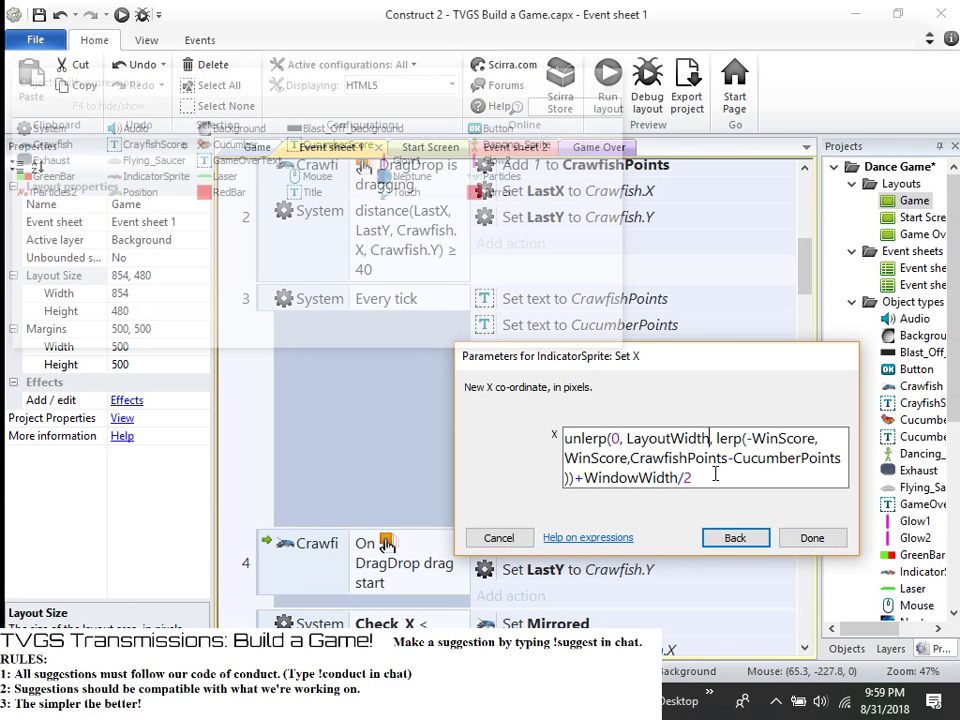
- Remove +WindowWidth/2 from the end of IndicatorSprite's Set X expression and apply the change
drag(679, 482, 592, 484)
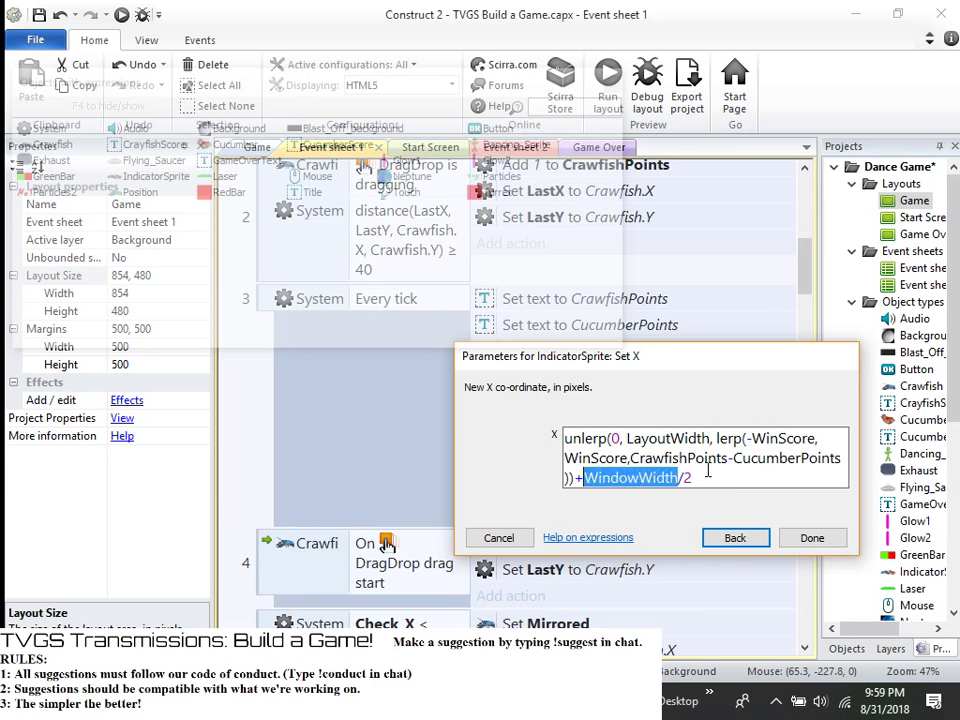
click(705, 536)
drag(691, 478, 576, 483)
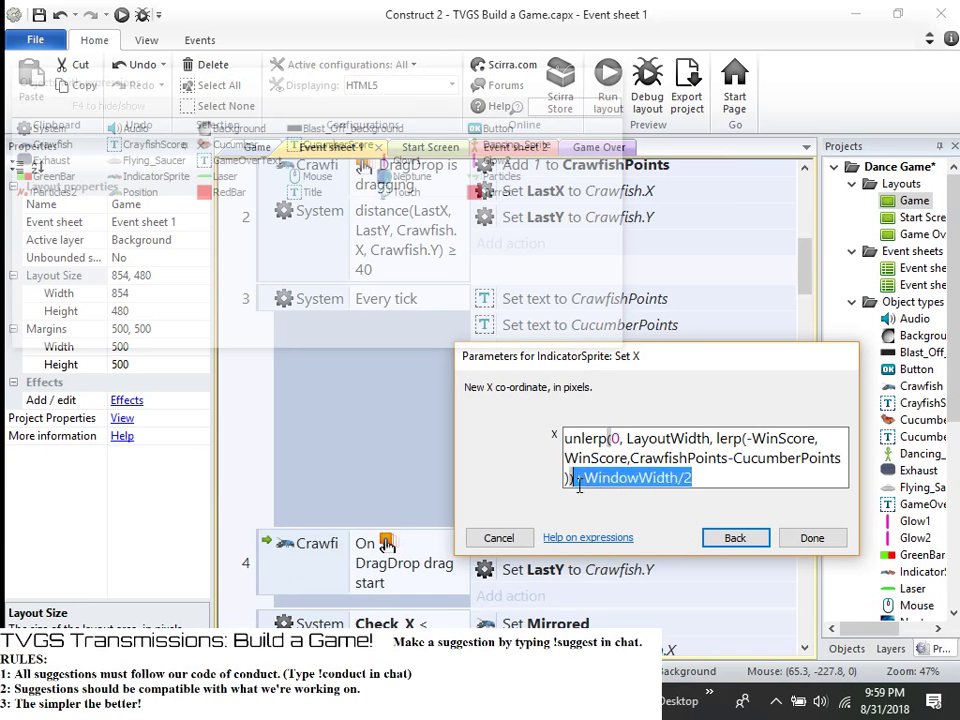
key(BackSpace)
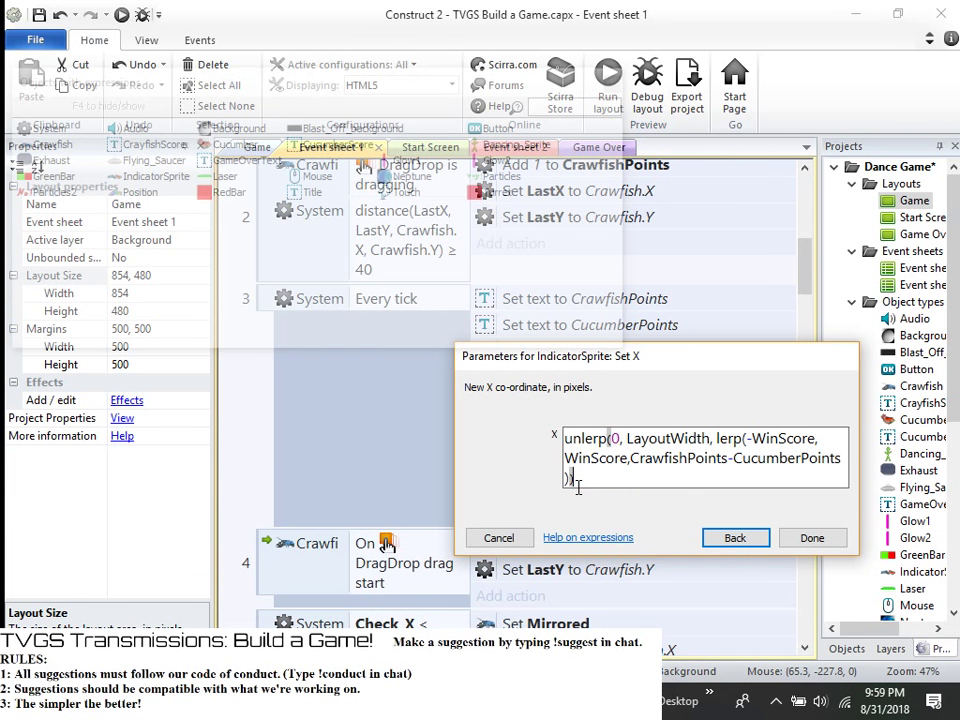
click(806, 538)
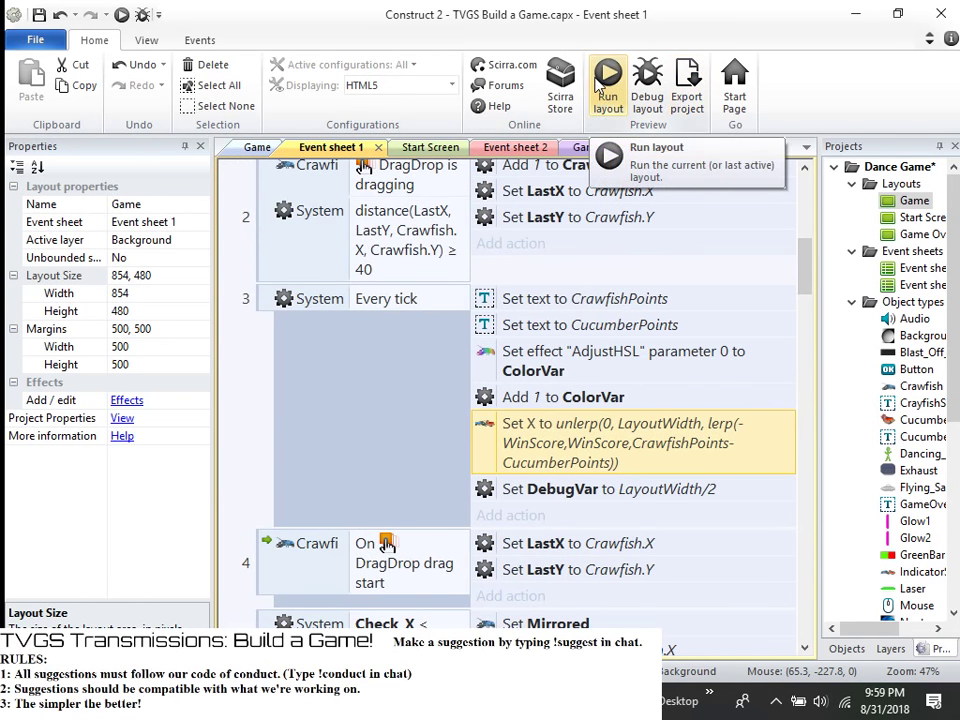
- Debug the layout in the browser, pause the game, and restart it from the Inspector
click(647, 80)
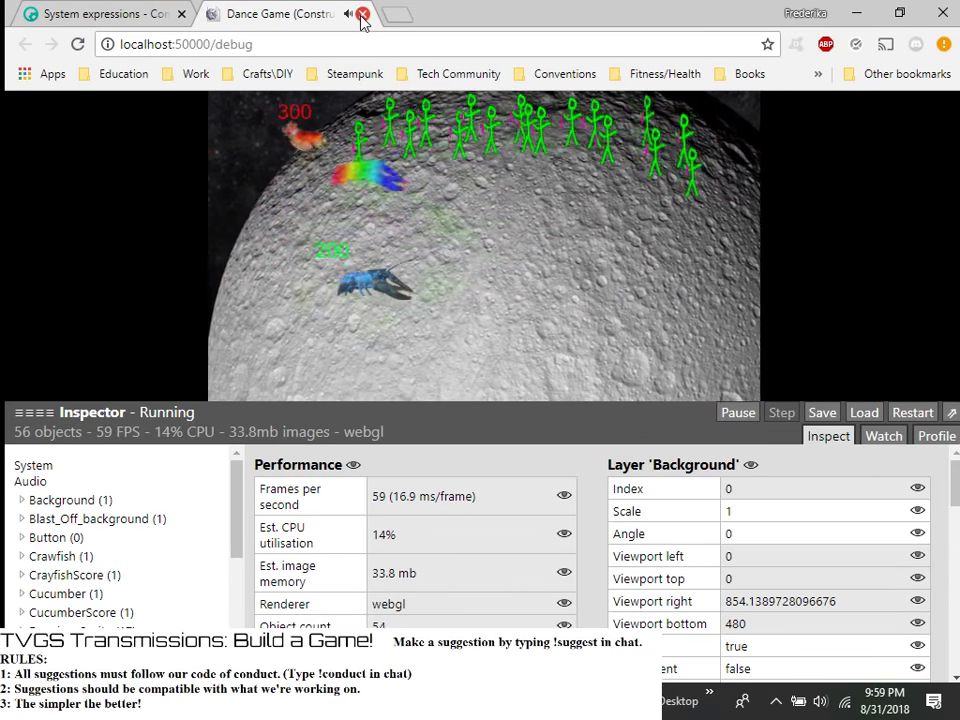
click(747, 415)
click(862, 12)
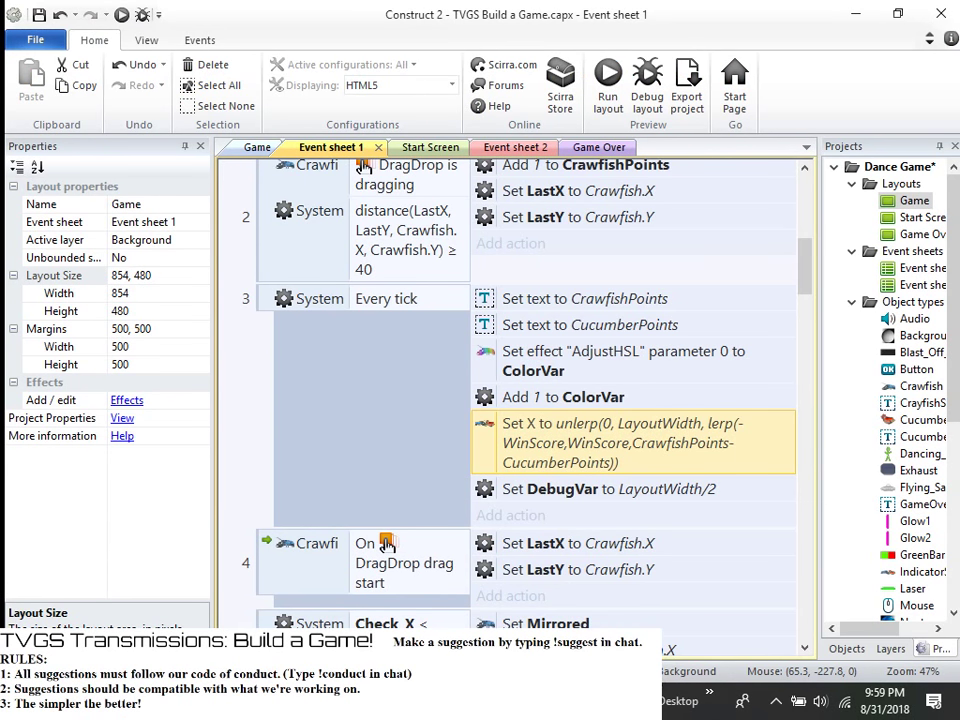
key(alt+Tab)
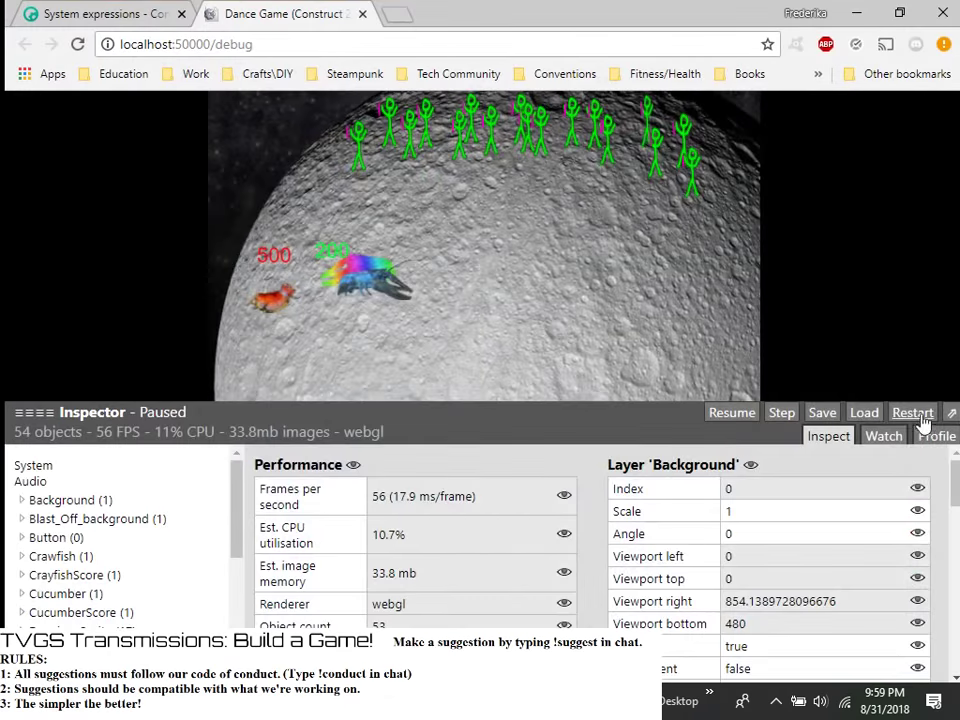
click(918, 415)
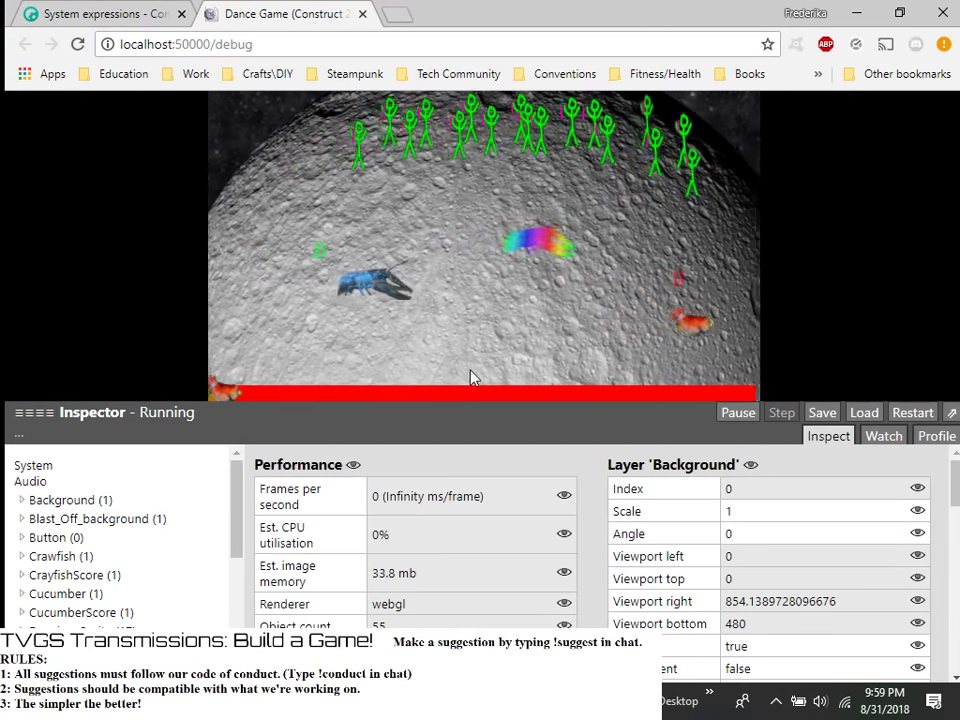
- Pause the restarted game and compare DebugVar with the canvas size and viewport values in the Inspector
click(738, 413)
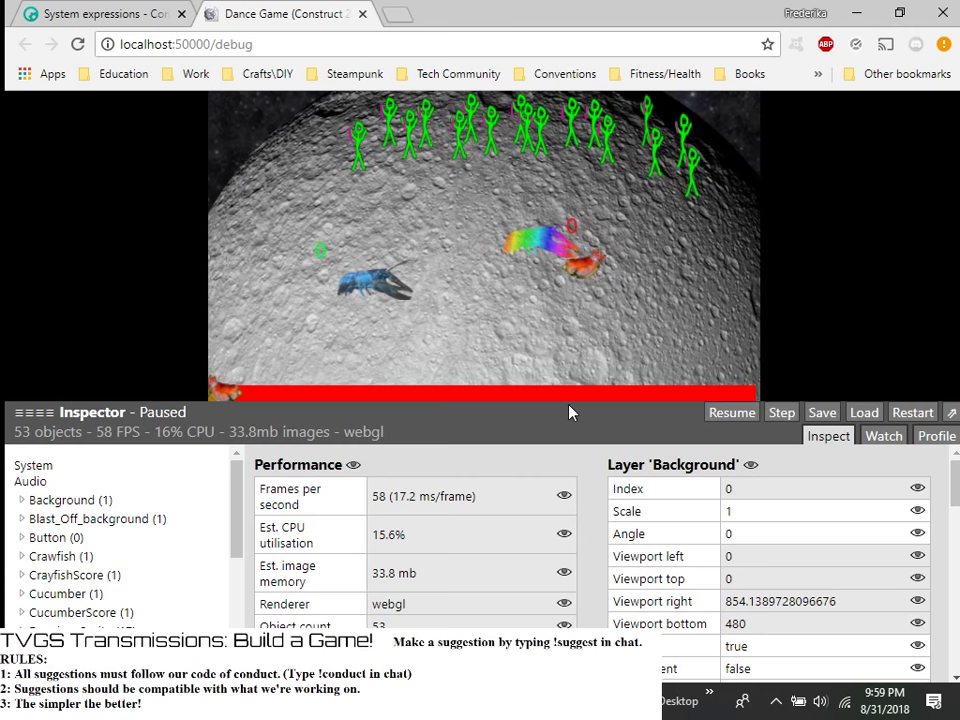
scroll(418, 561, down, 5)
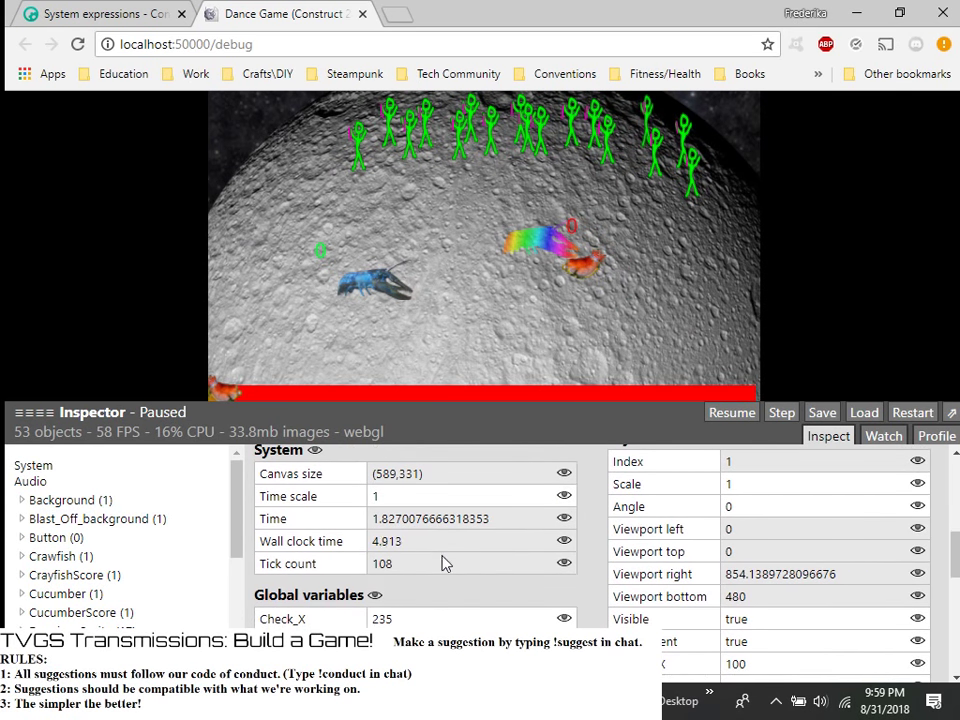
scroll(444, 563, down, 1)
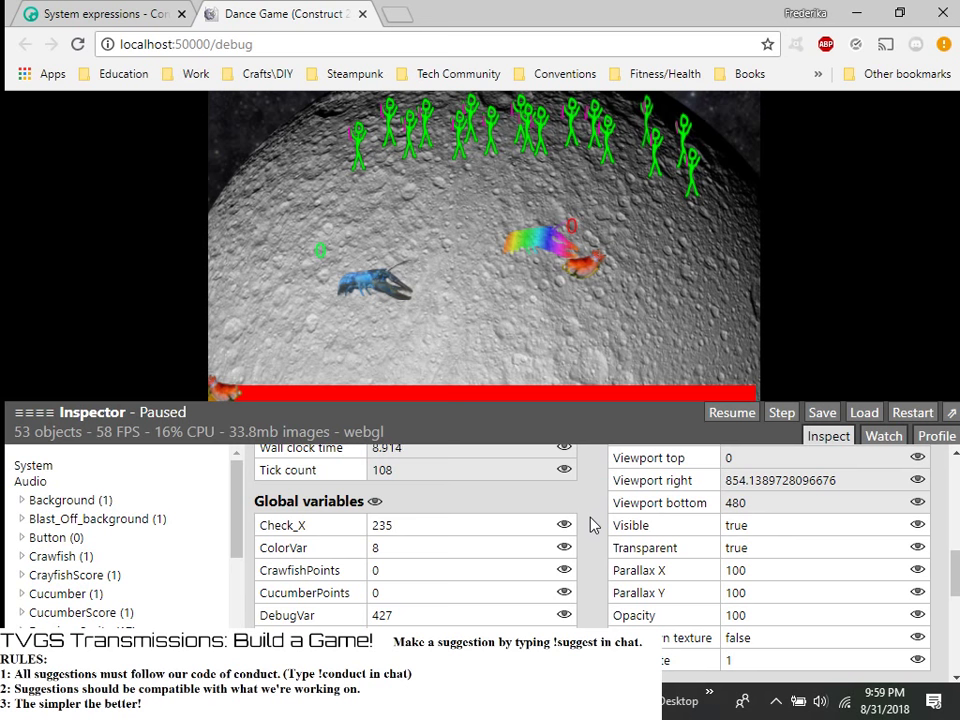
scroll(590, 525, down, 1)
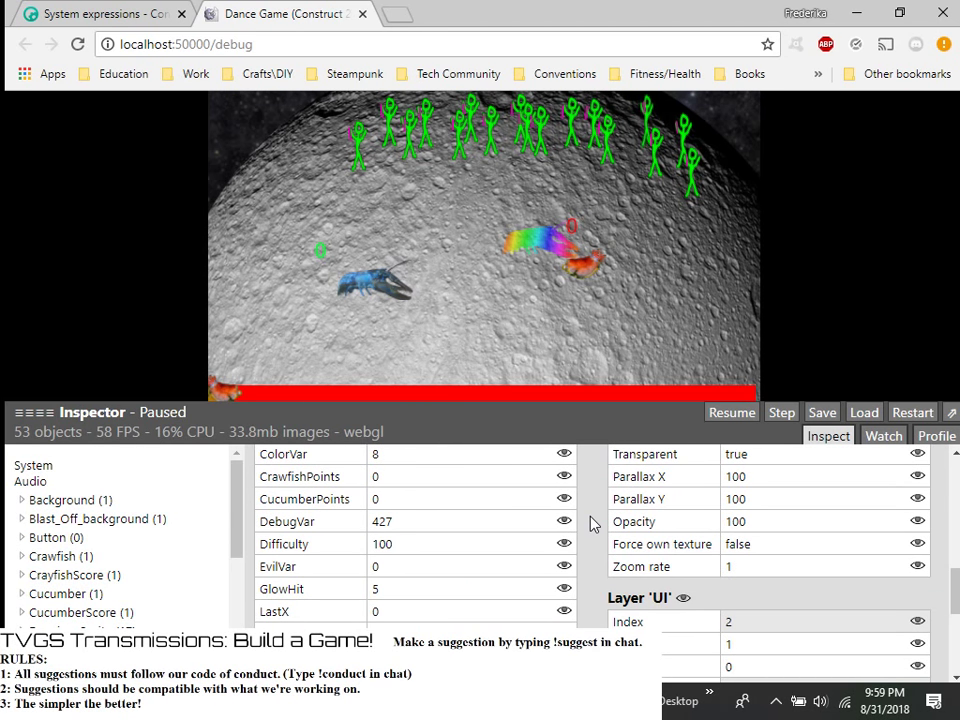
scroll(590, 525, up, 1)
scroll(593, 523, up, 1)
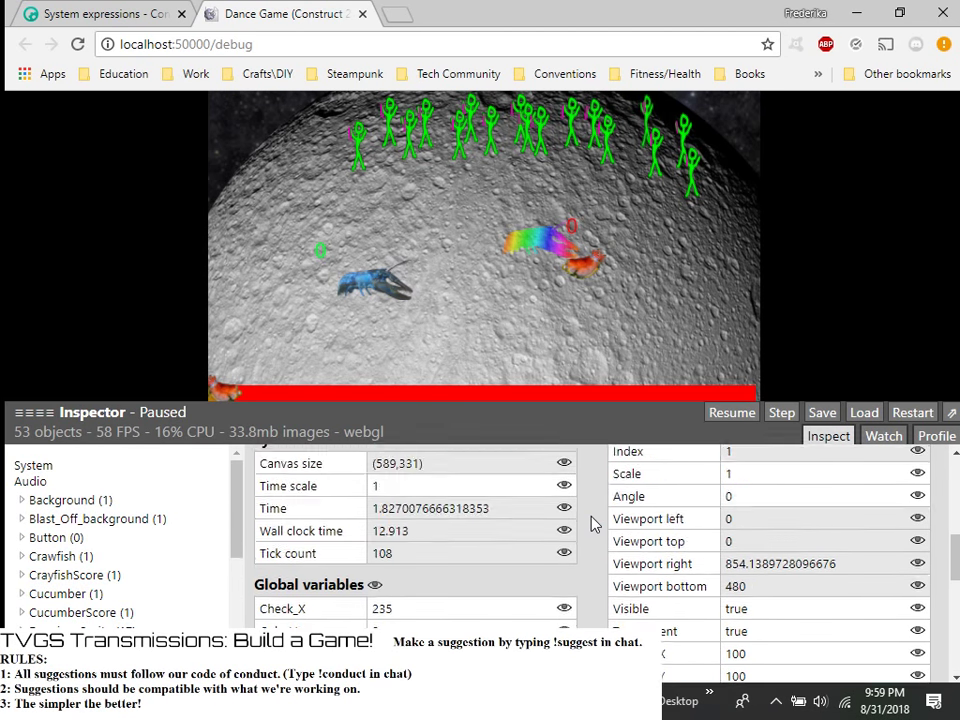
- Inspect the GreenBar object's position and size in the Inspector, then return to Event sheet 1 in Construct 2
scroll(93, 578, down, 1)
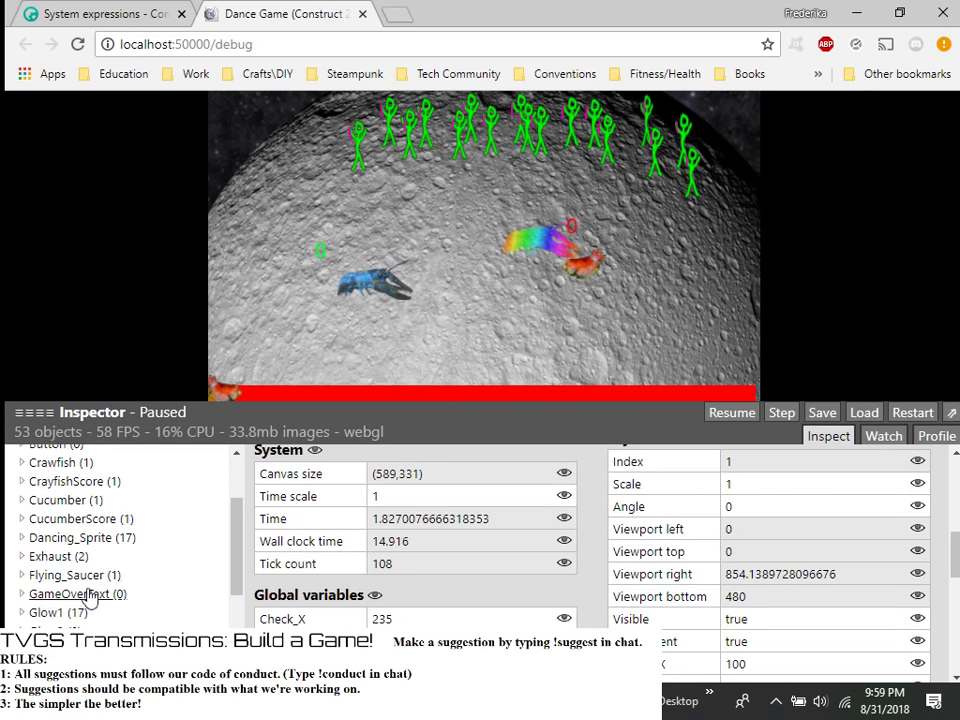
scroll(86, 592, down, 1)
click(80, 557)
scroll(520, 541, down, 1)
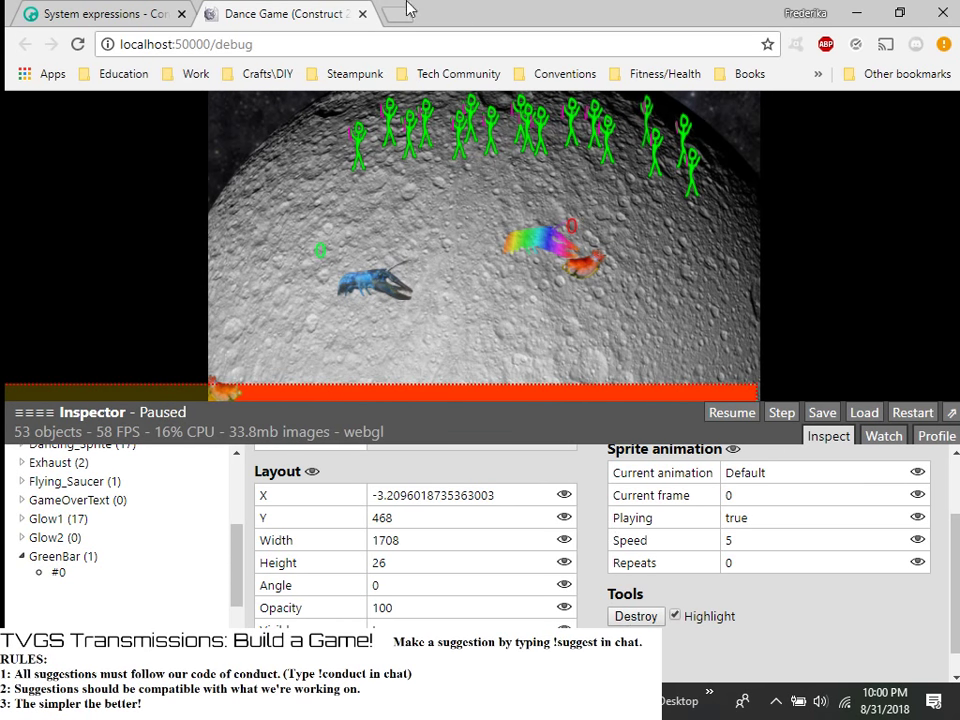
key(ctrl+Tab)
key(alt+Tab)
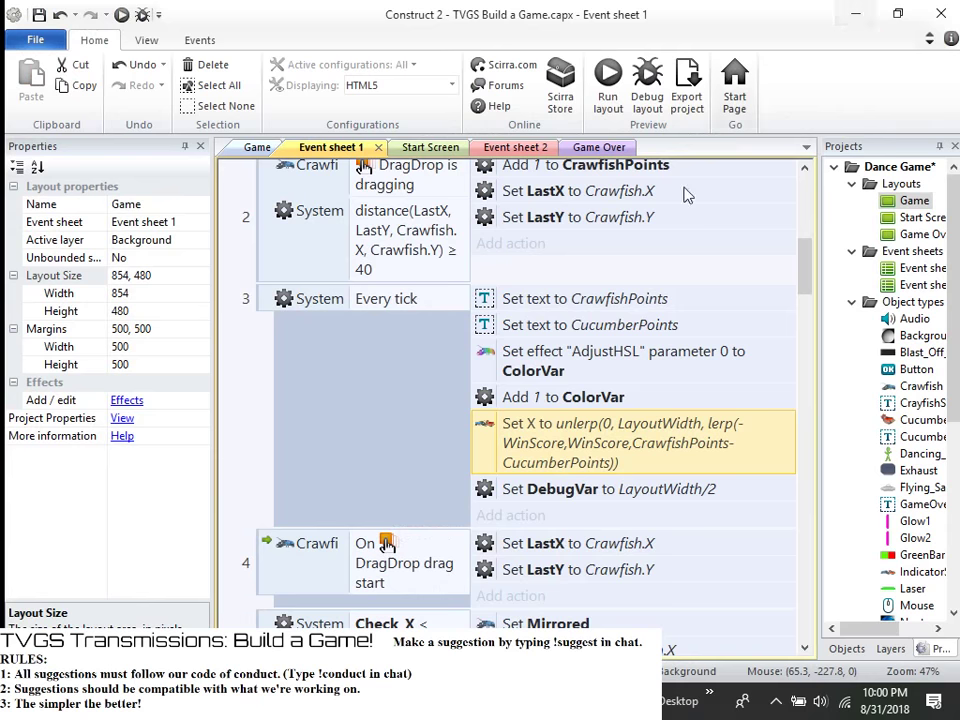
- Replace LayoutWidth with ViewportRight in IndicatorSprite's Set X expression and try to apply it
double_click(594, 462)
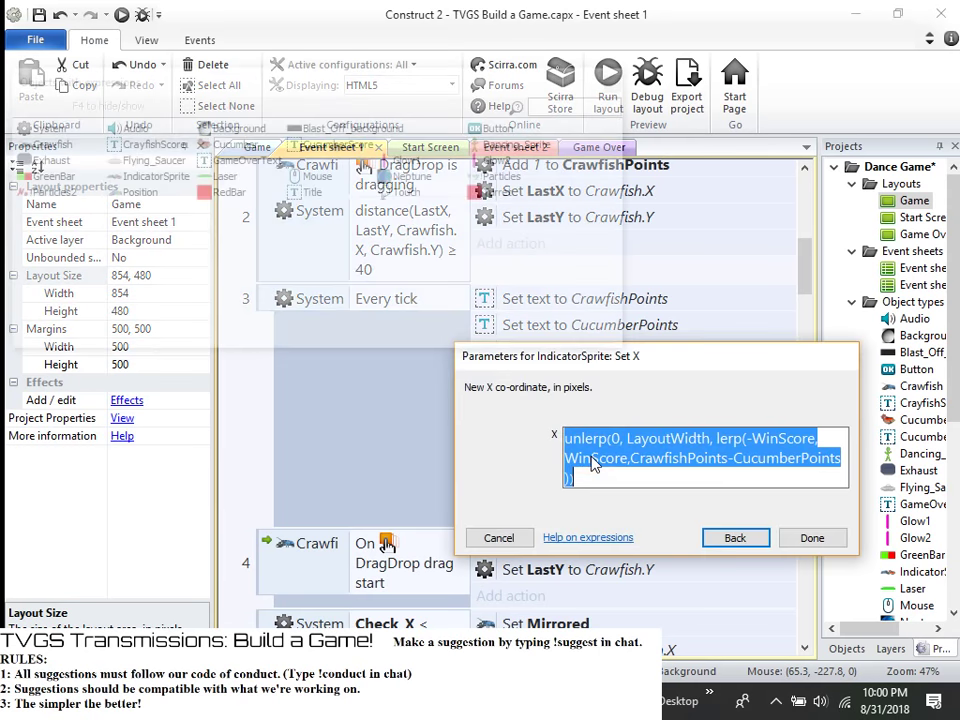
click(708, 476)
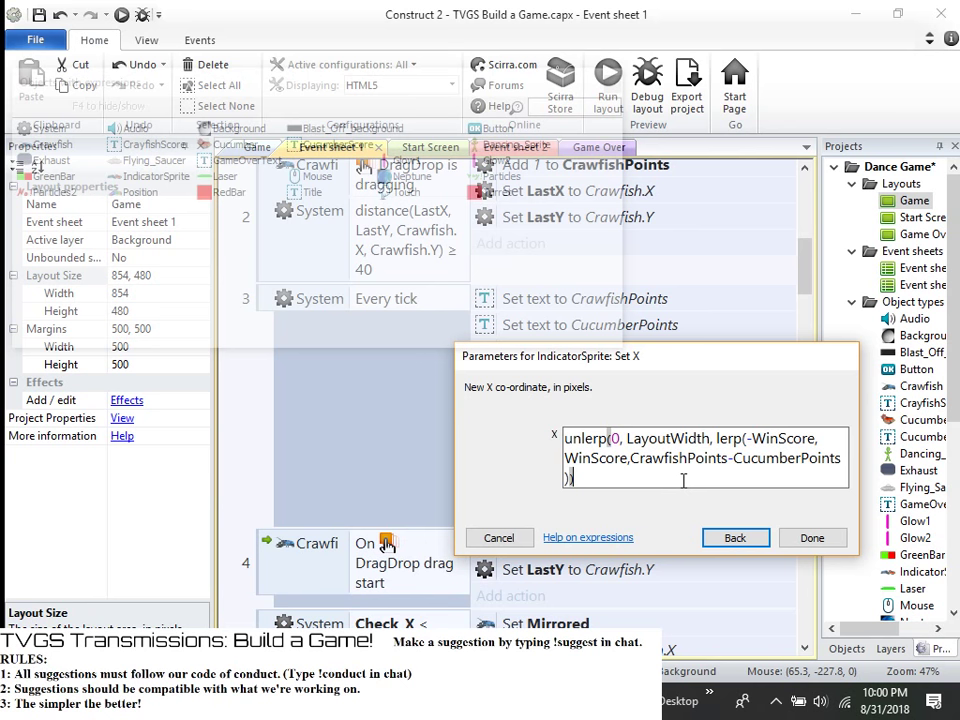
drag(710, 440, 628, 450)
double_click(640, 439)
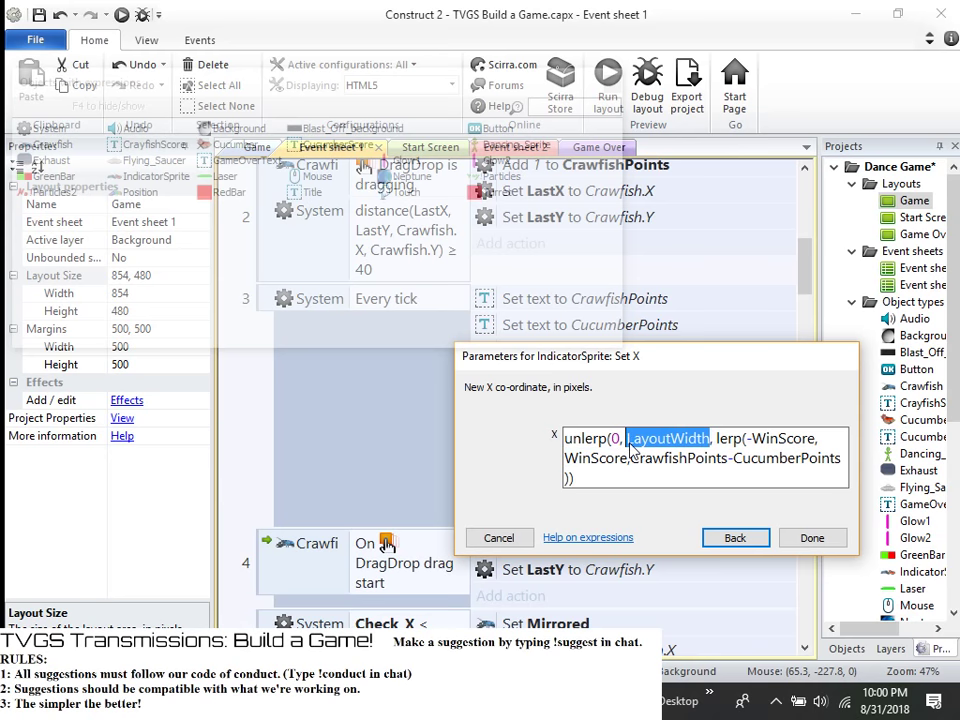
text(Y)
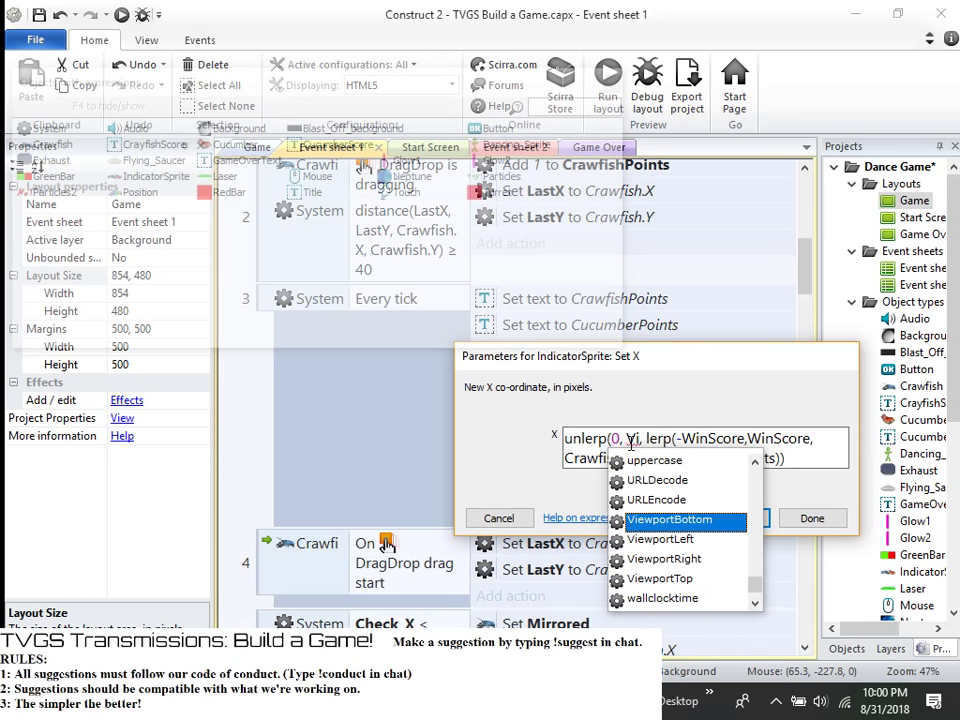
click(700, 560)
click(808, 536)
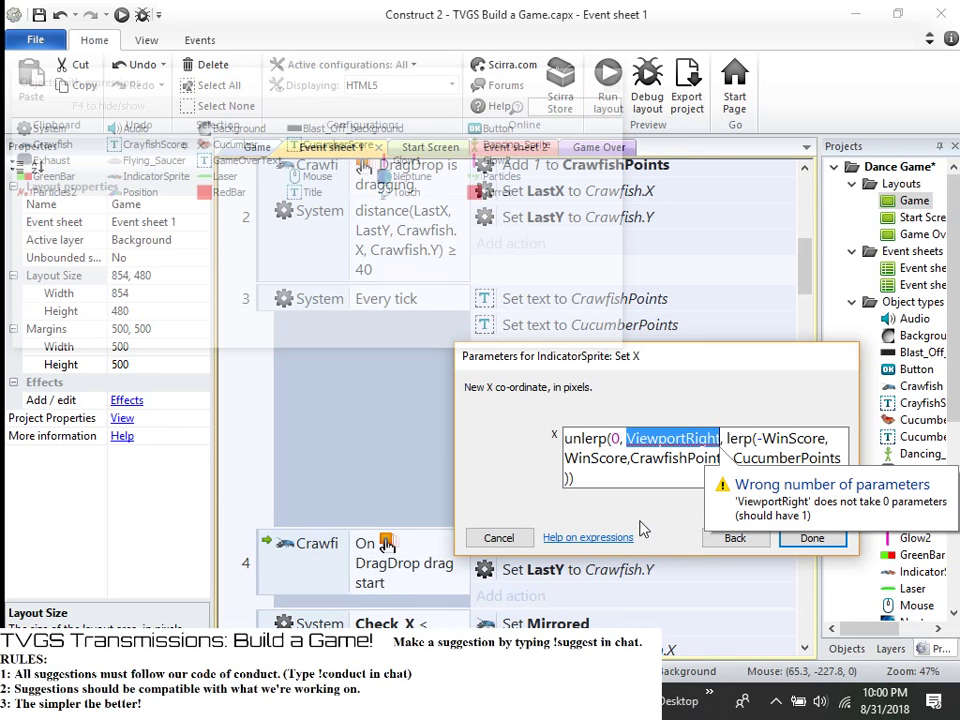
- Open a parenthesis after ViewportRight in the Set X expression and insert Background as its layer parameter
click(697, 457)
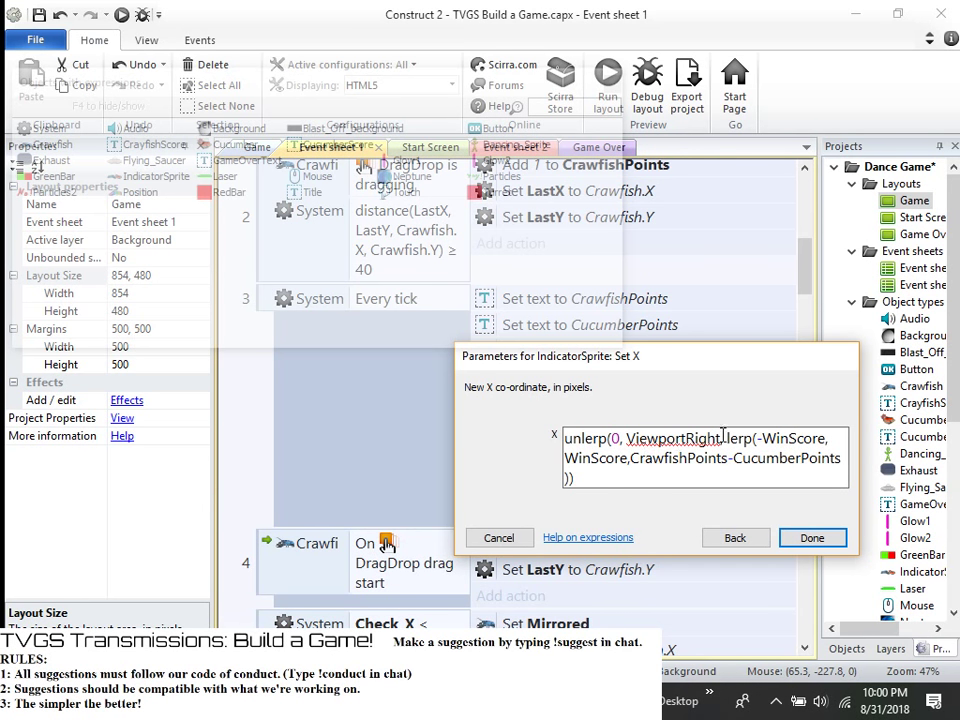
click(720, 438)
text(, lerp()
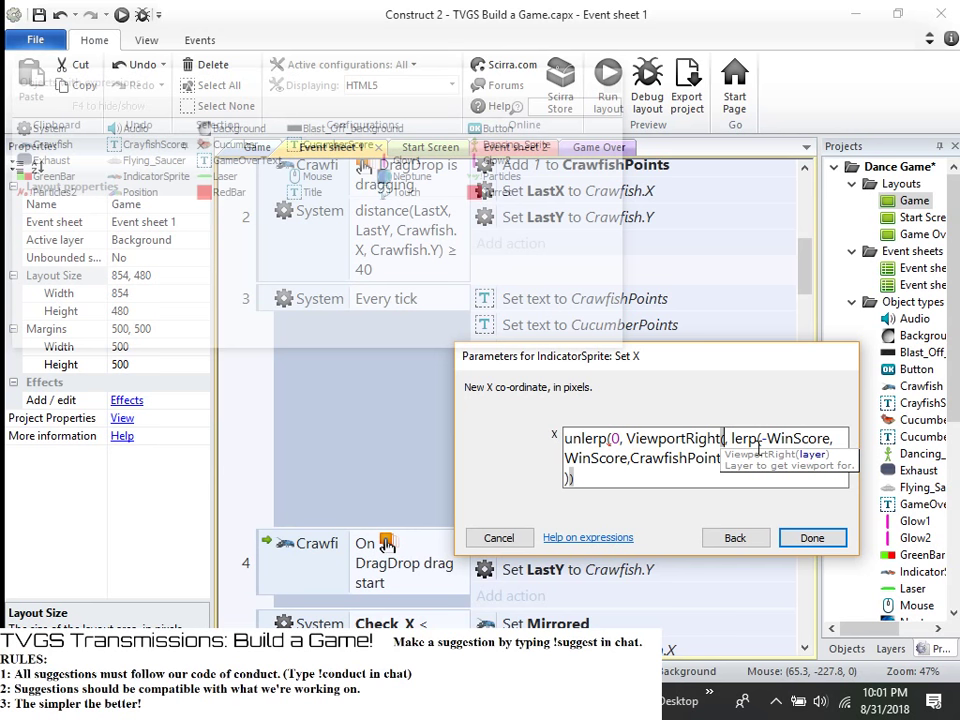
text(b)
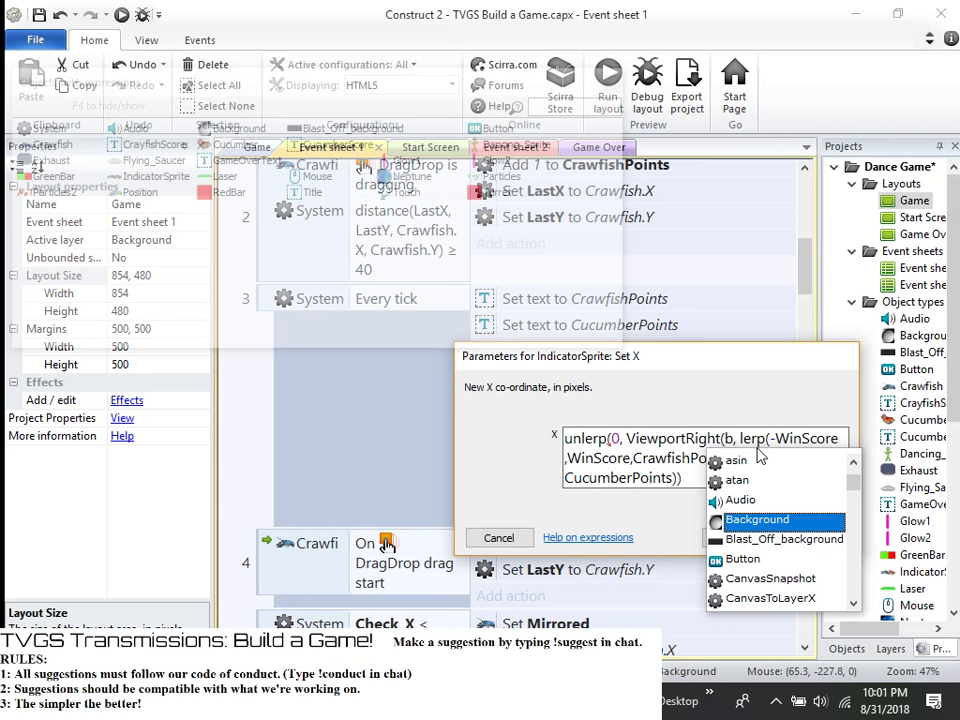
double_click(771, 531)
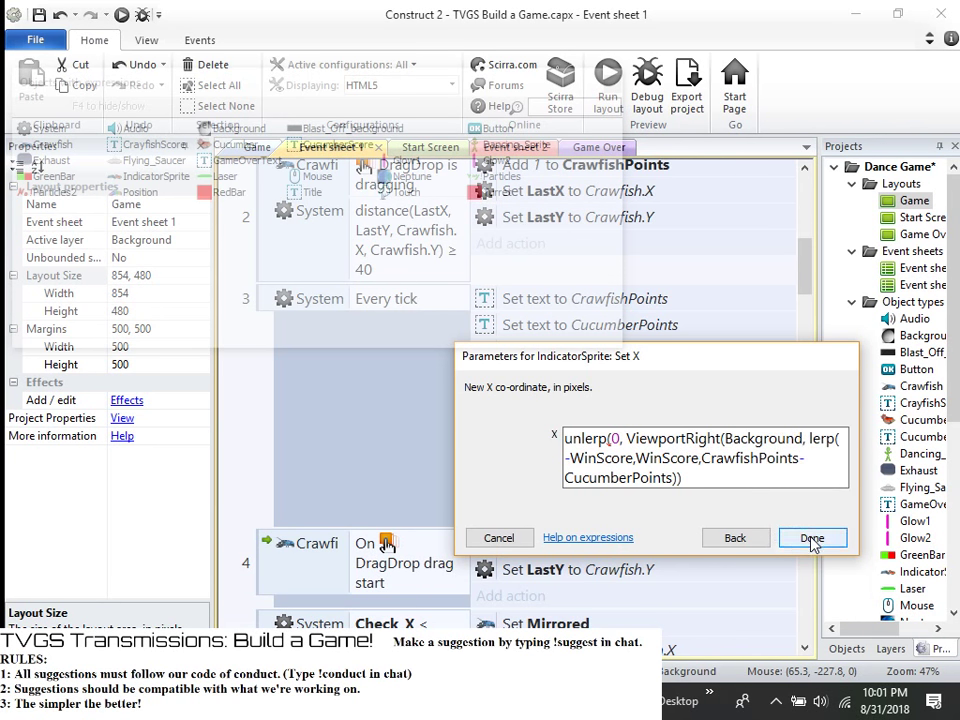
- Remove the unquoted Background parameter after ViewportRight's opening parenthesis in IndicatorSprite's Set X expression
key(BackSpace)
key(BackSpace)
key(BackSpace)
key(BackSpace)
key(BackSpace)
key(BackSpace)
key(BackSpace)
key(BackSpace)
key(BackSpace)
key(BackSpace)
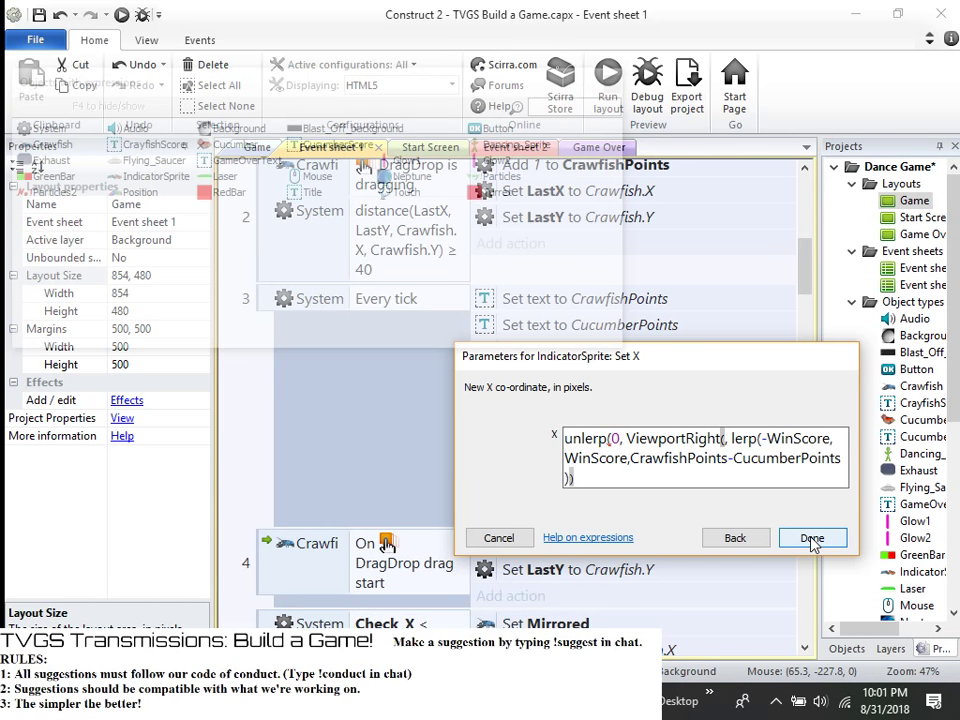
text(B)
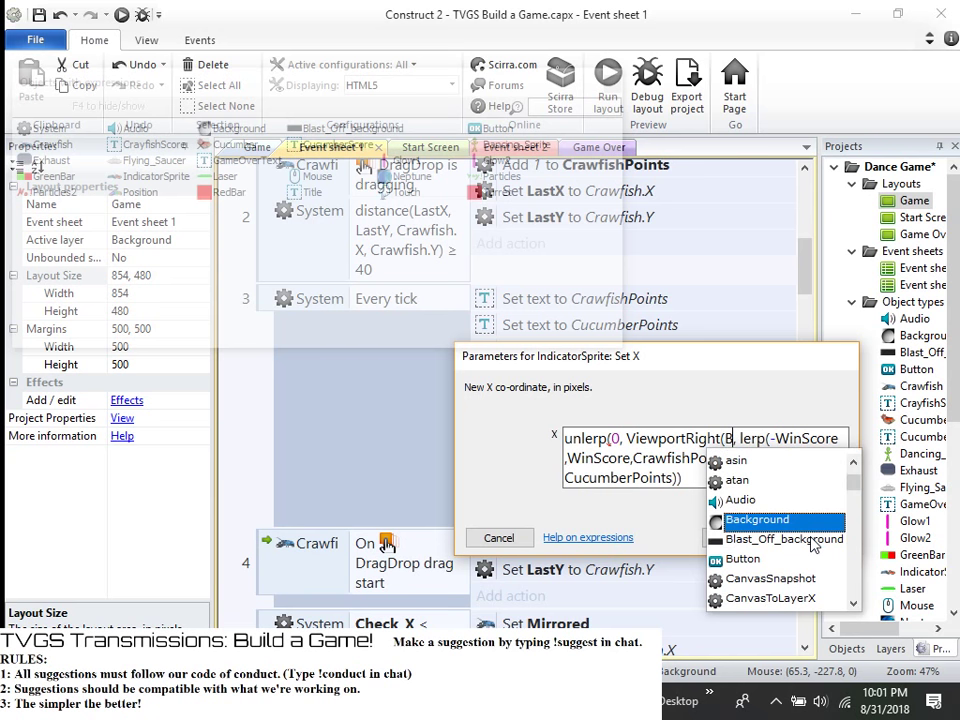
scroll(815, 540, down, 3)
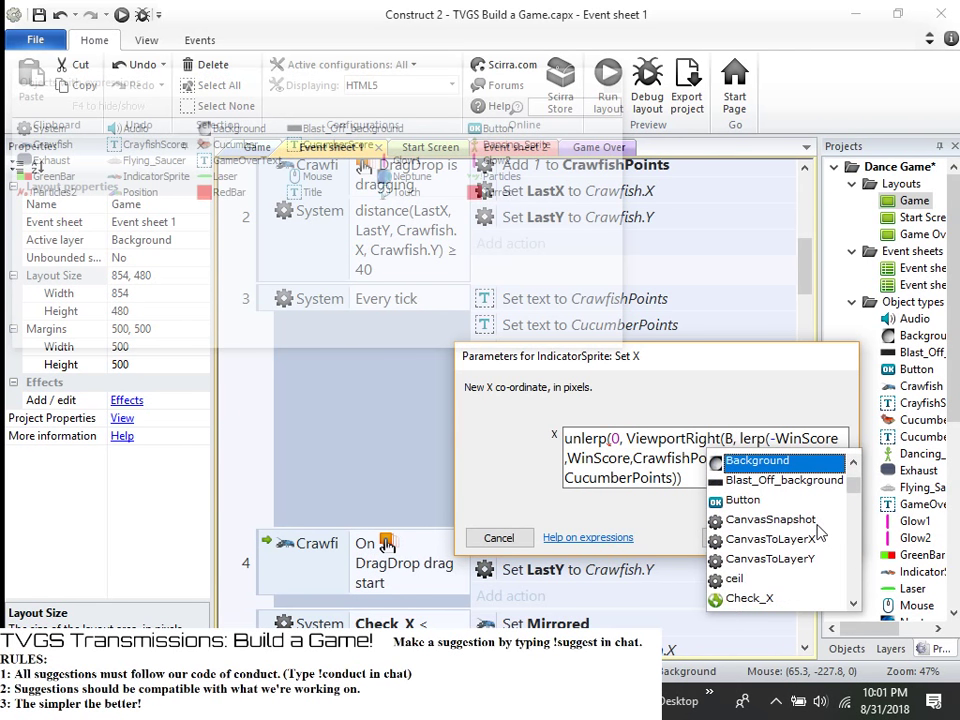
scroll(818, 537, down, 5)
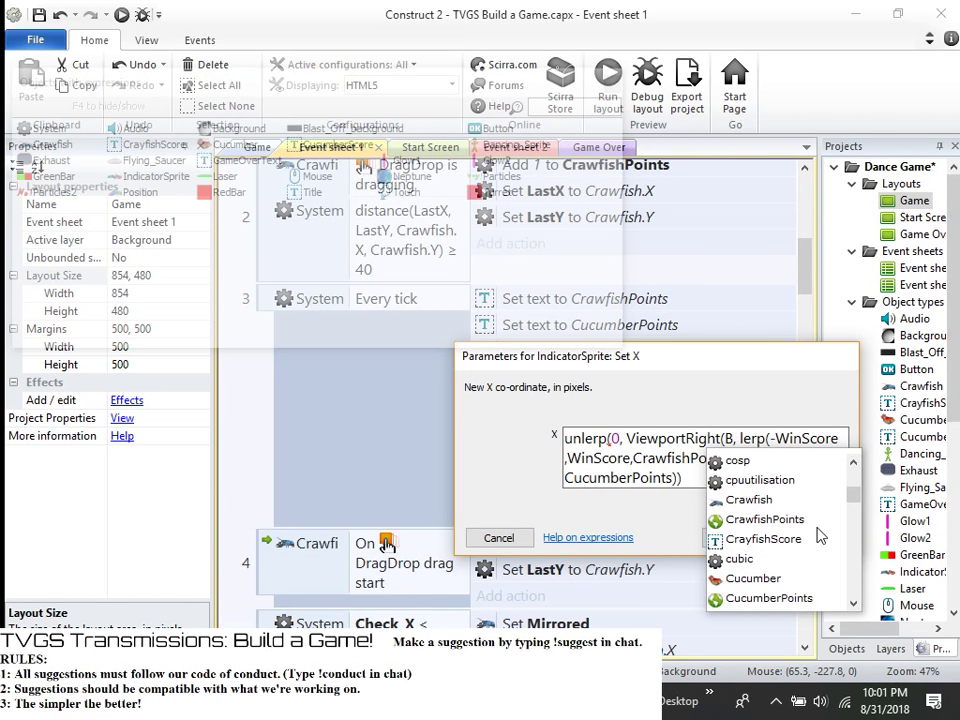
scroll(818, 537, down, 3)
scroll(820, 540, up, 7)
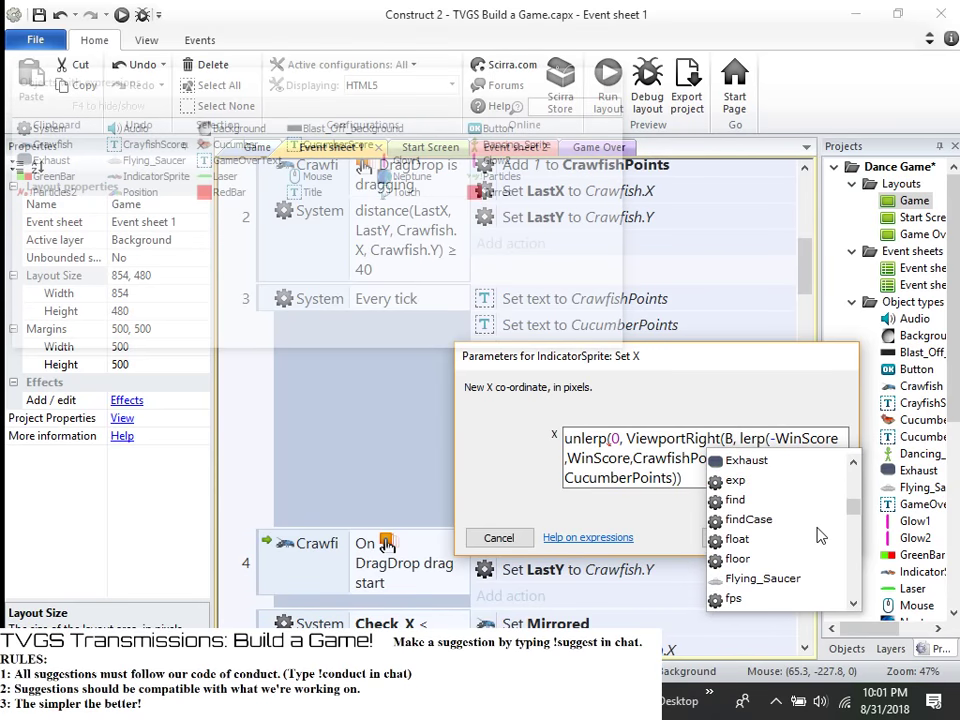
key(BackSpace)
- Give ViewportRight the quoted layer name "Background", close its parenthesis and apply the Set X expression
text(")
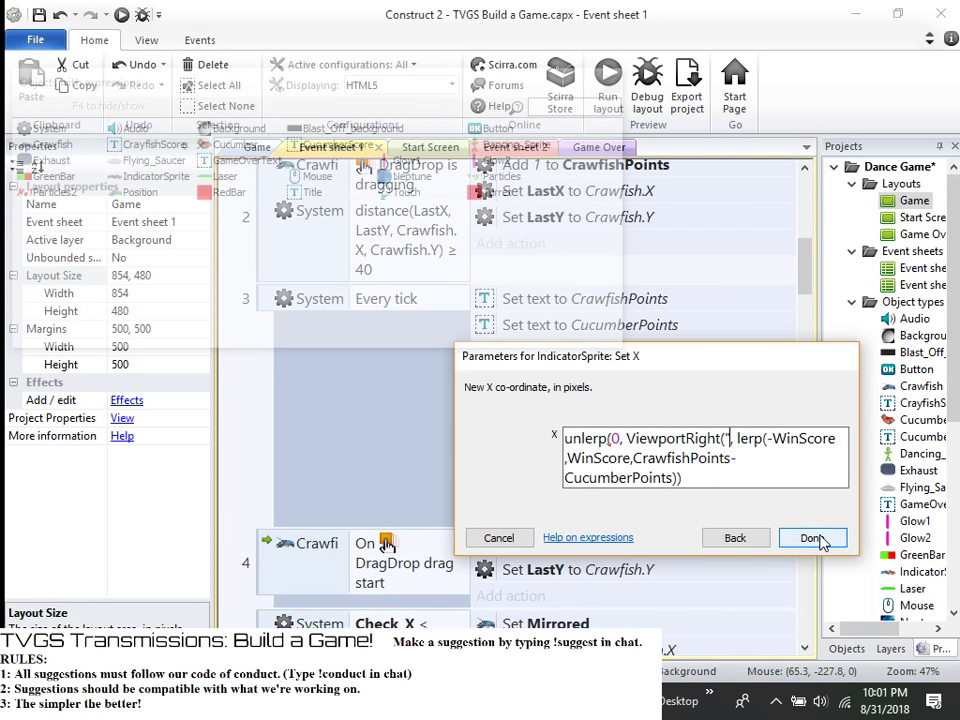
text(")
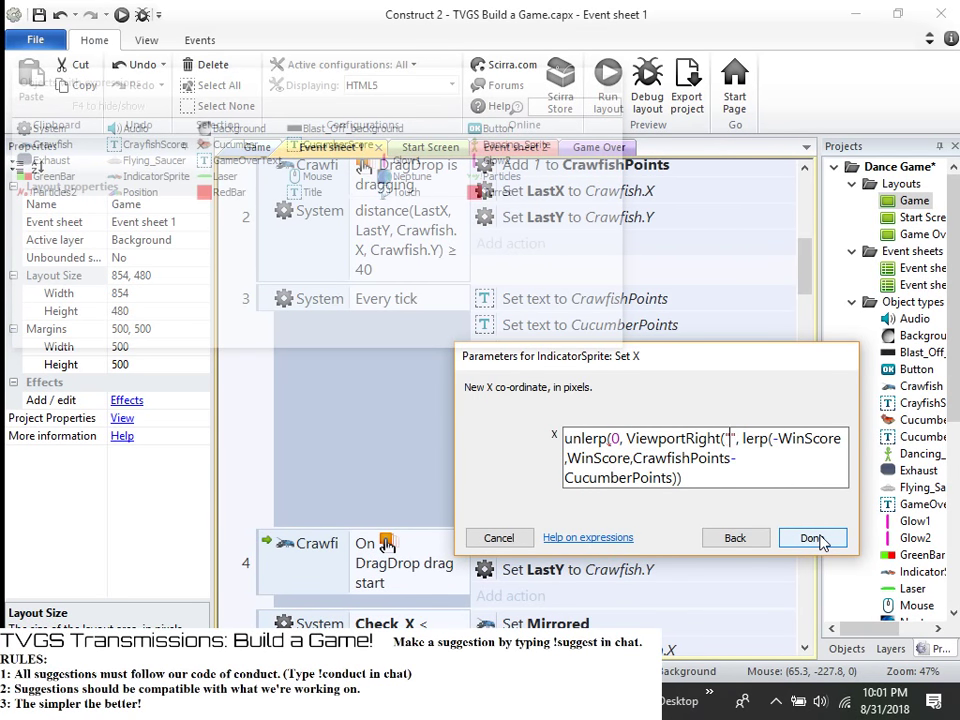
text(Background)
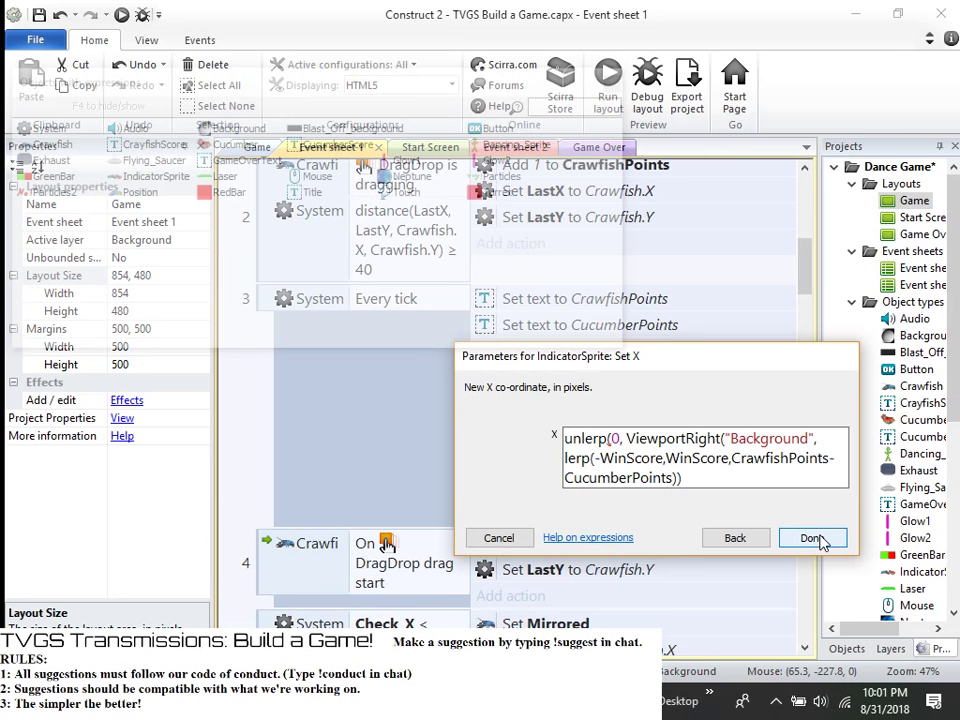
click(812, 538)
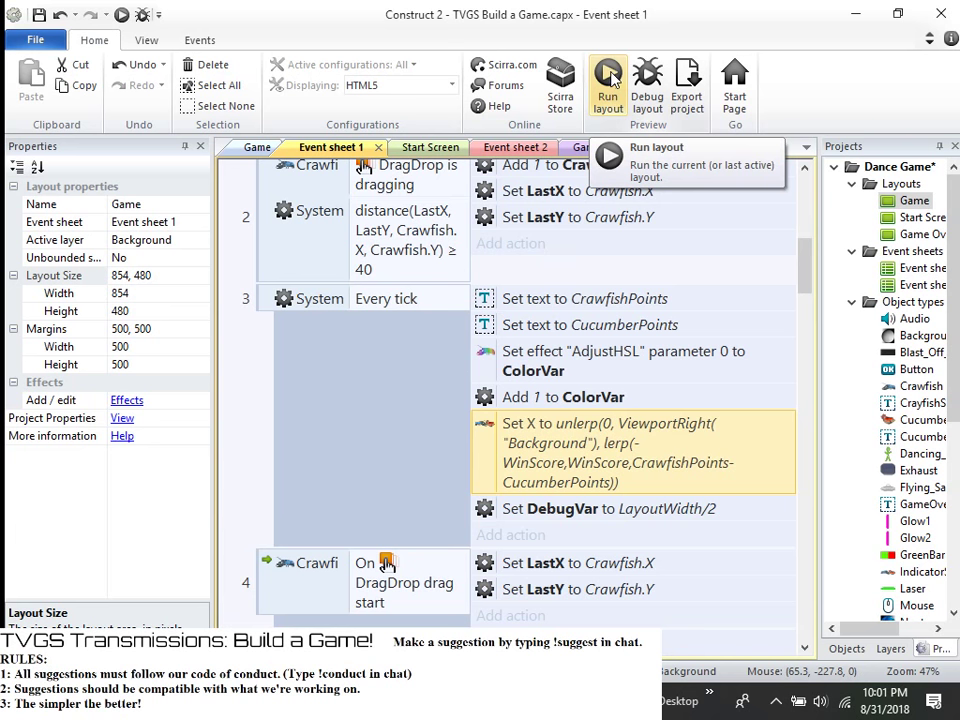
- Debug the layout, pause the game, inspect the GreenBar object's position, and return to Event sheet 1 in Construct 2
click(647, 85)
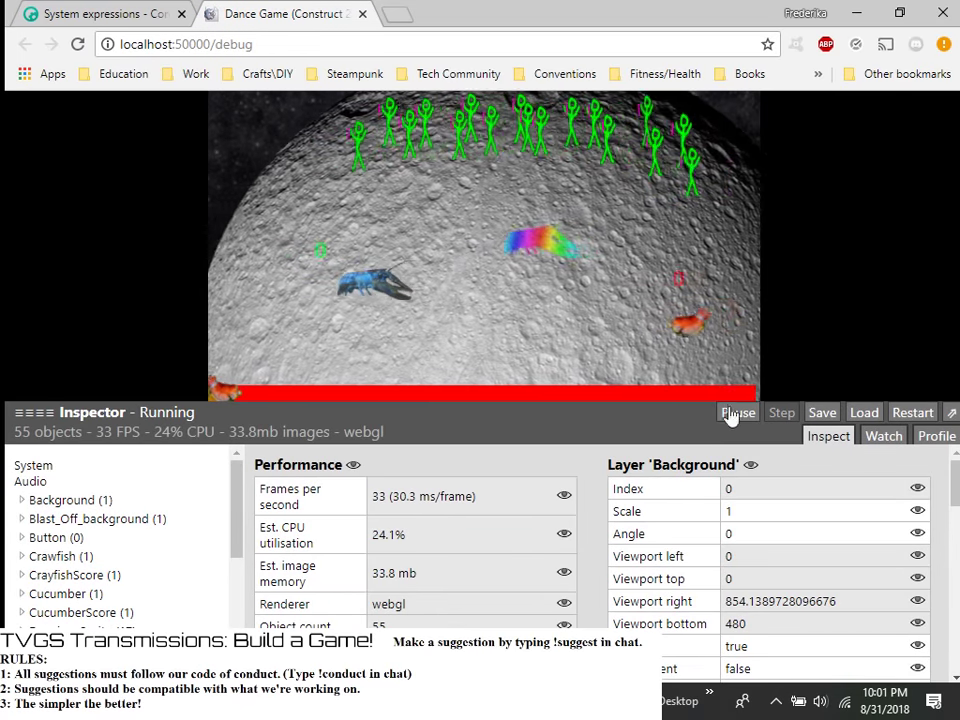
click(735, 413)
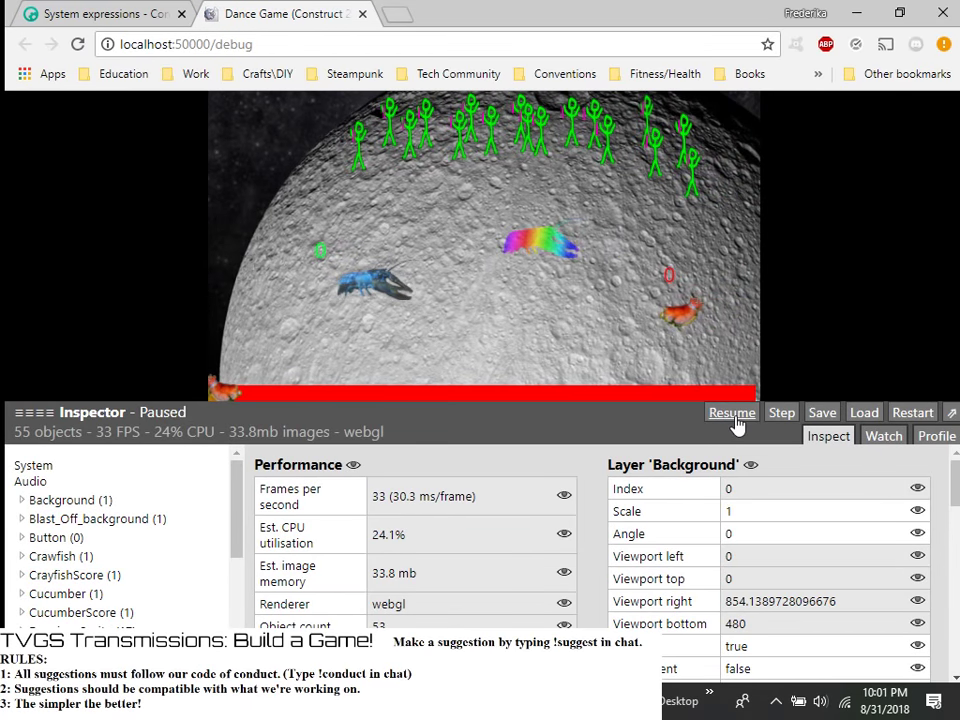
scroll(490, 525, down, 4)
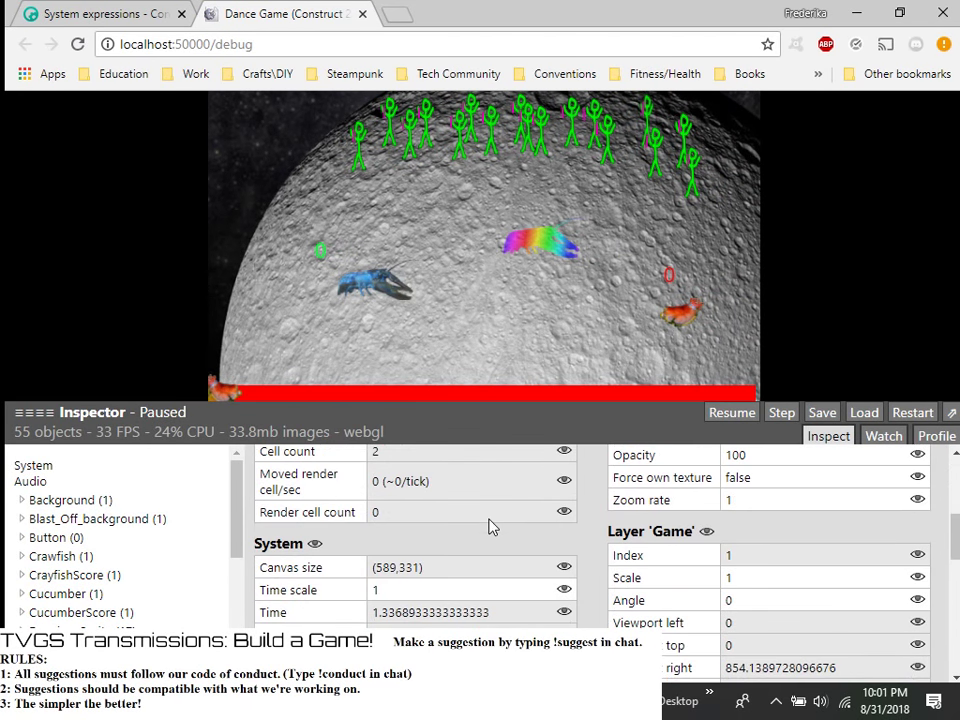
scroll(130, 570, down, 3)
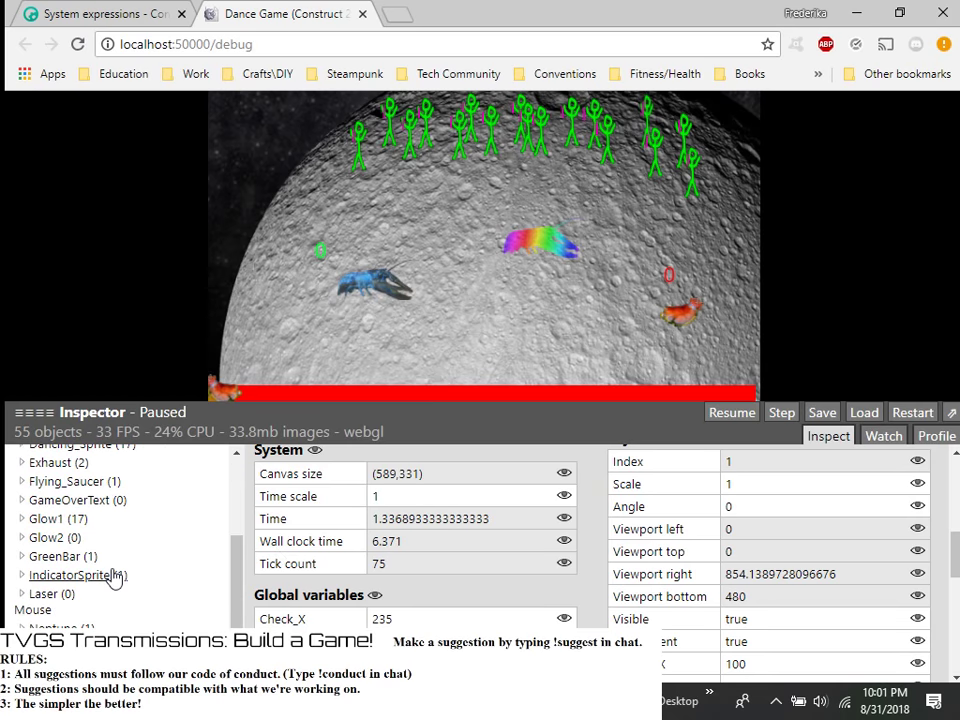
click(75, 556)
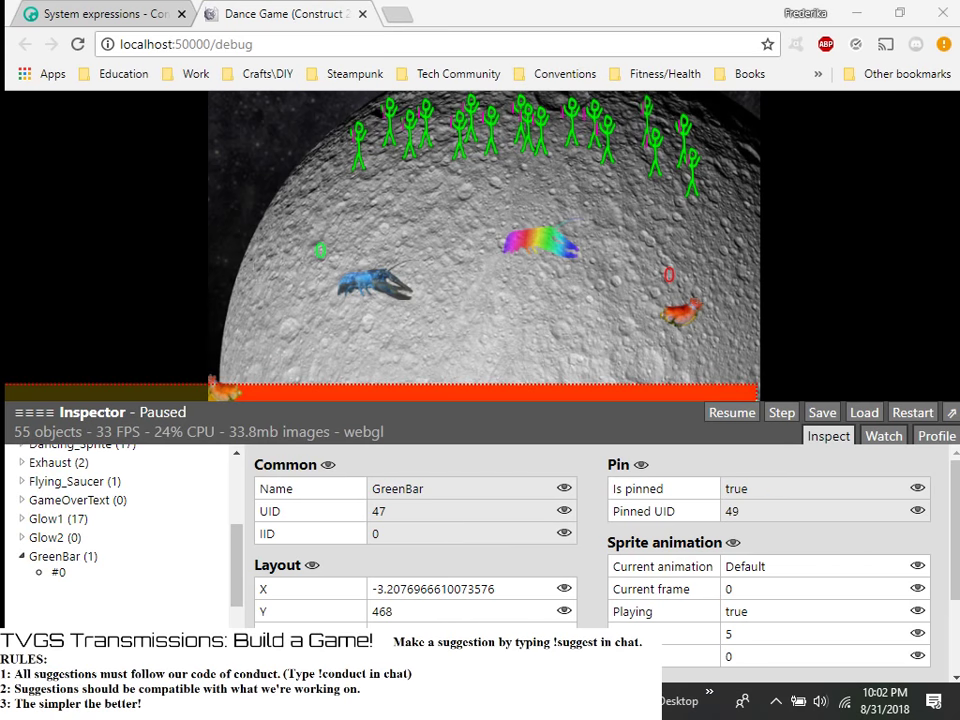
key(alt+Tab)
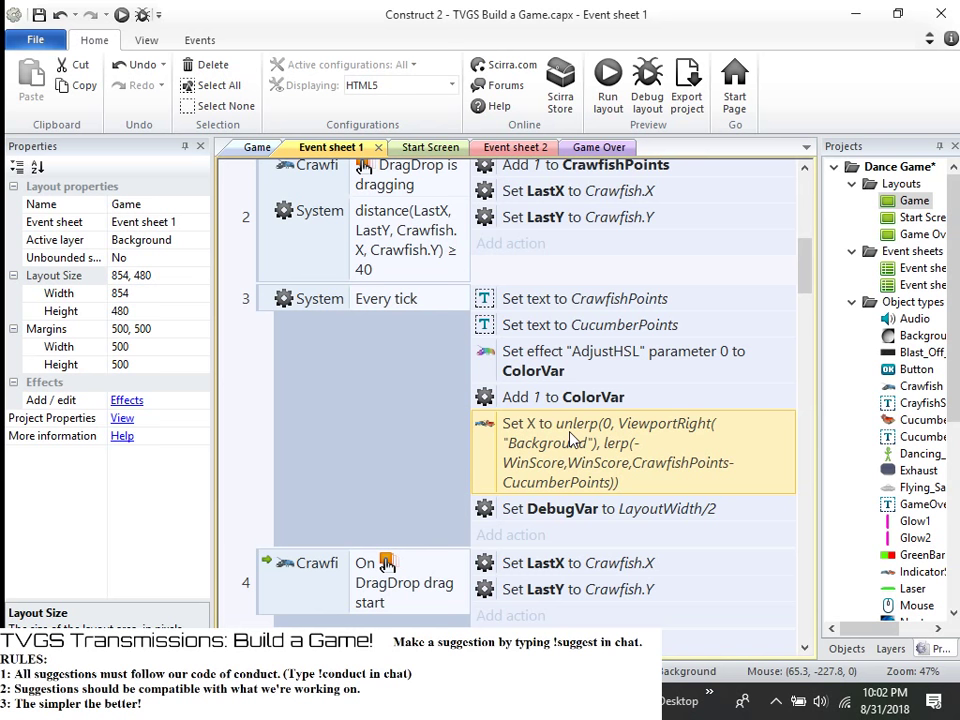
double_click(637, 510)
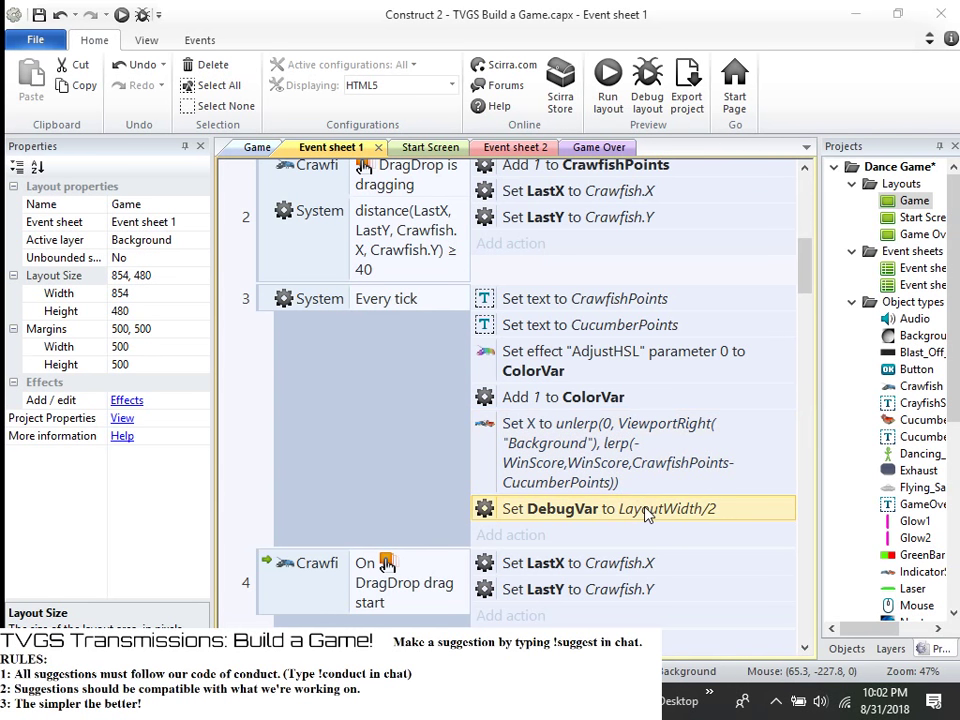
click(655, 467)
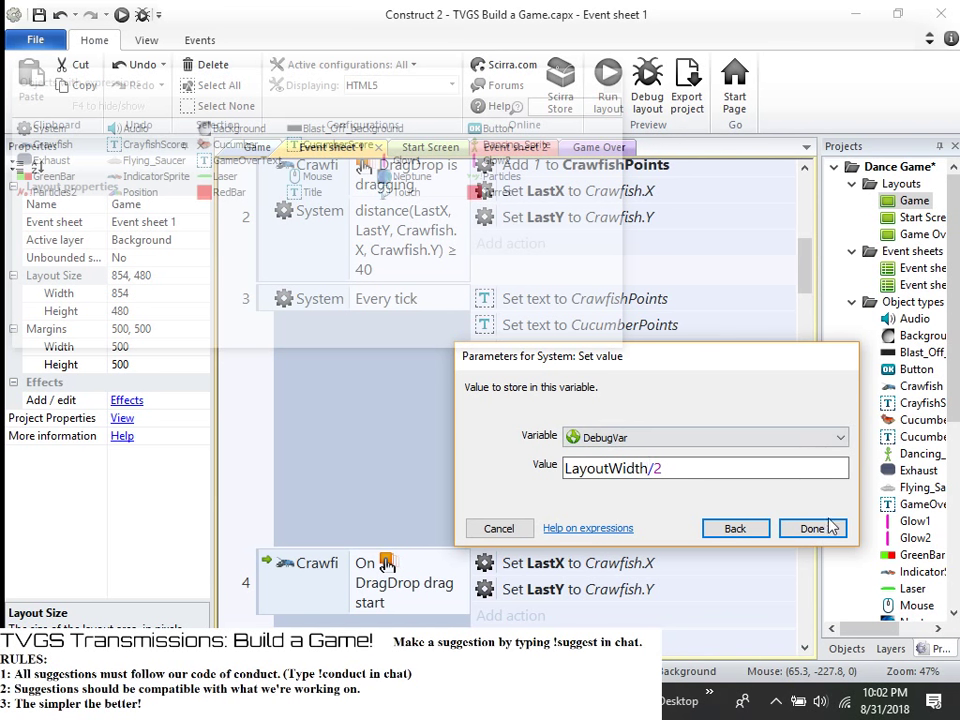
click(499, 528)
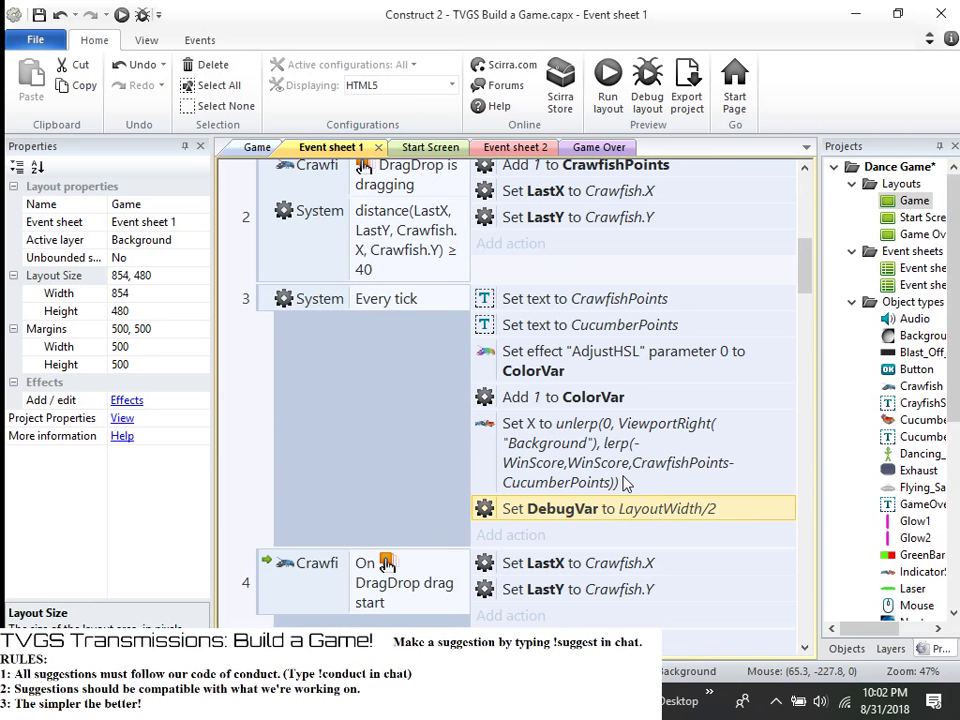
- Set the value of DebugVar in the Every tick event to CrawfishPoints-CucumberPoints
double_click(654, 511)
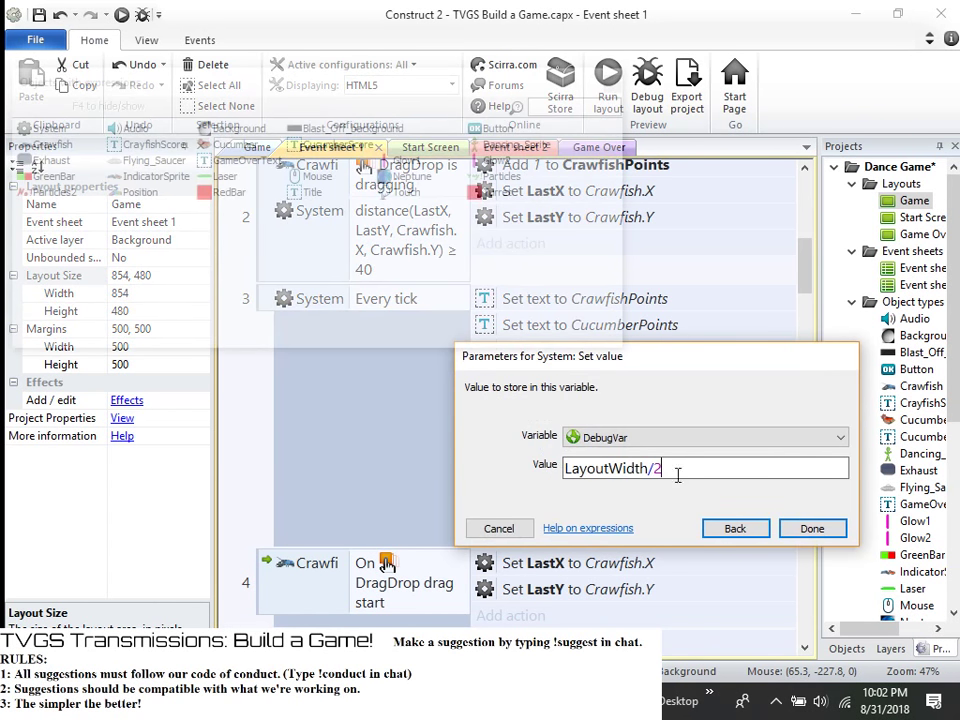
key(ctrl+a)
text(C)
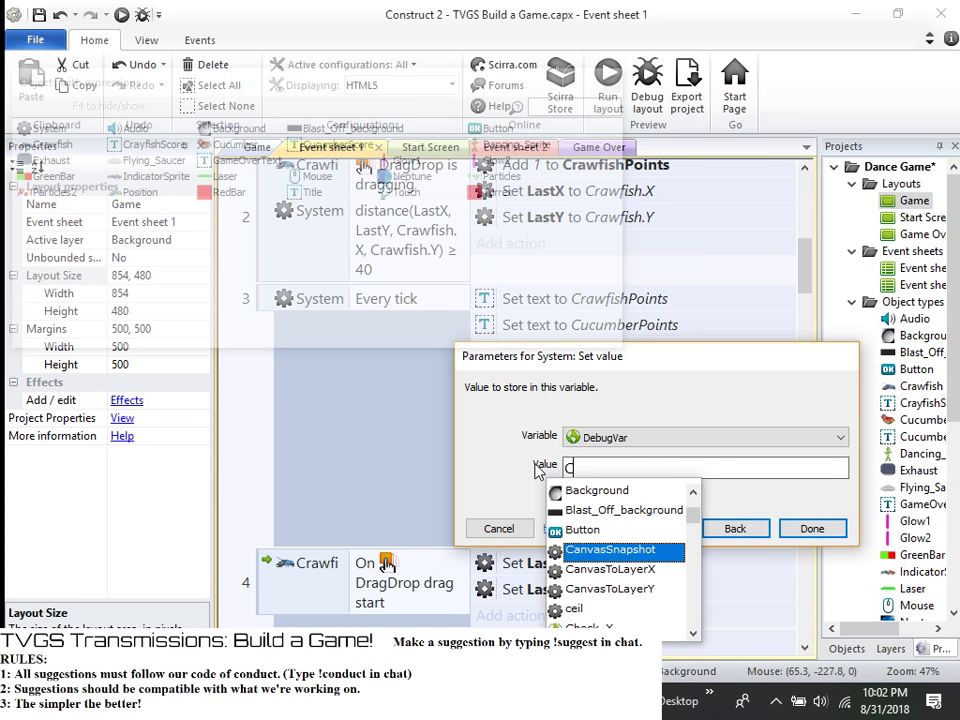
text(r)
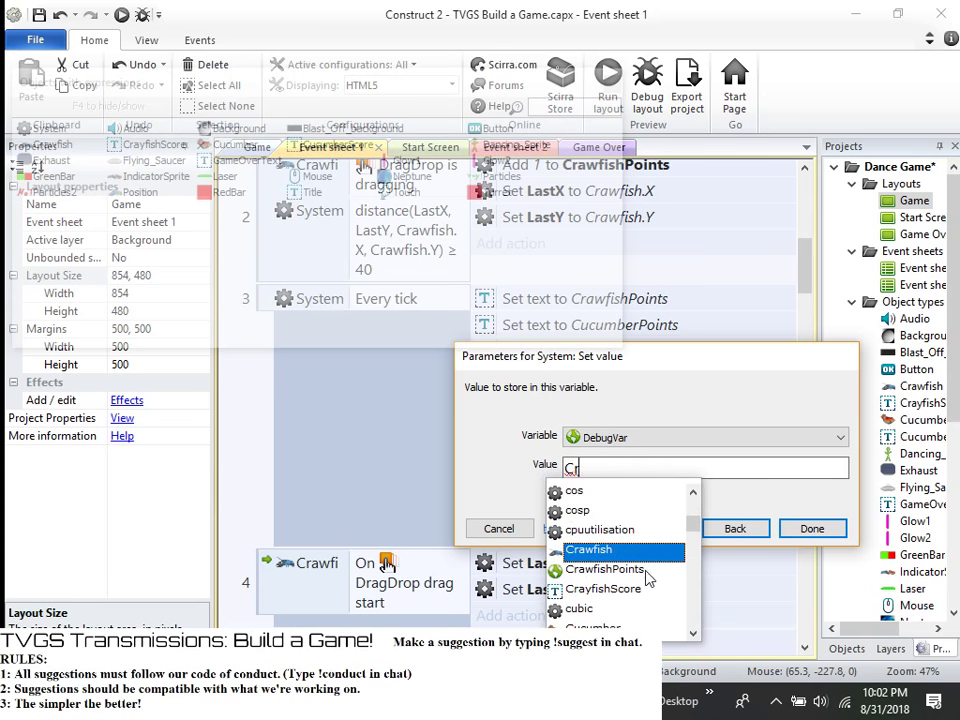
click(648, 570)
text(-)
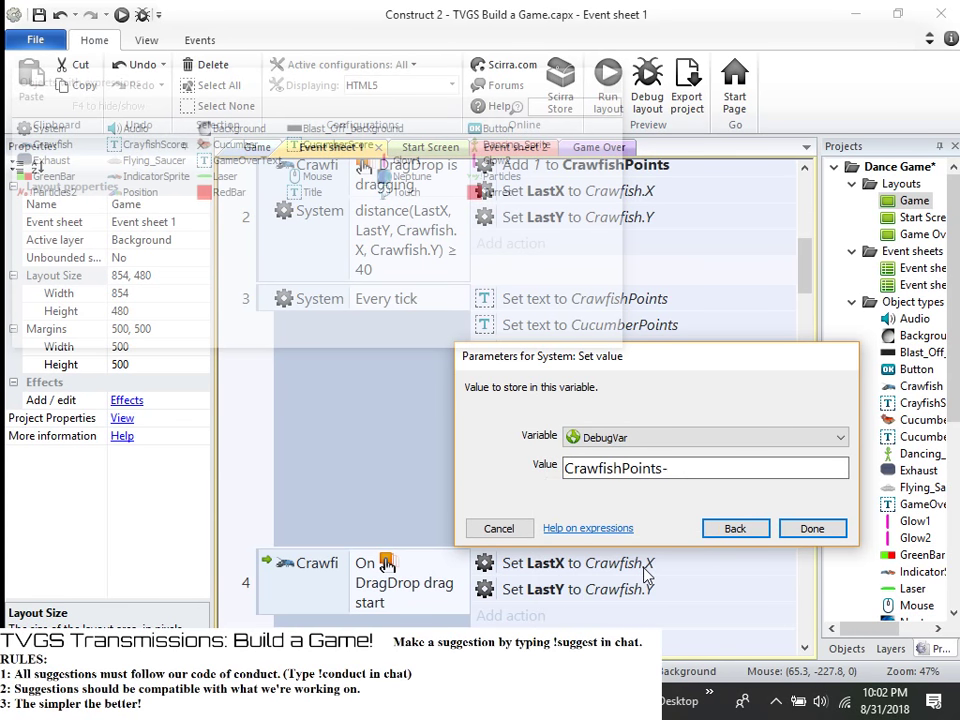
text(Cu)
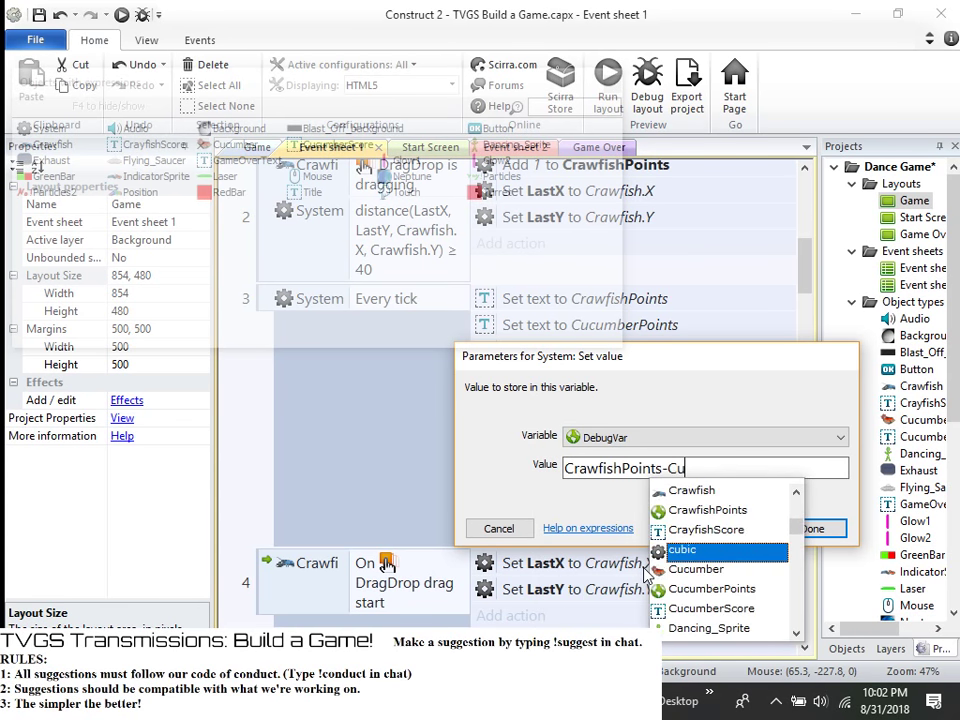
click(712, 589)
click(833, 528)
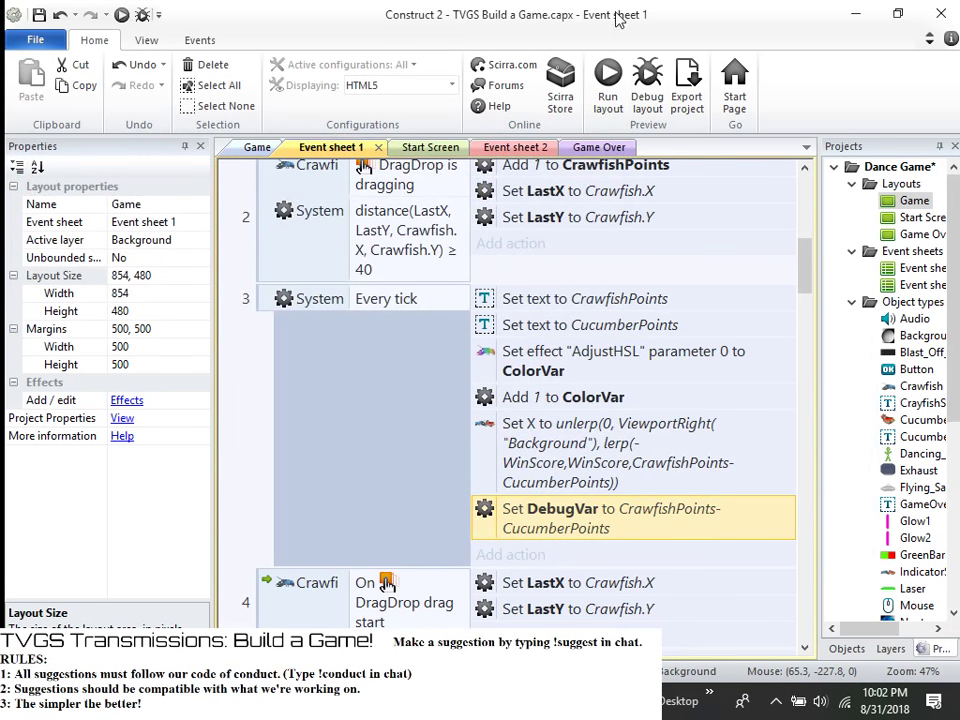
- Debug the layout, pause it, check DebugVar against both point totals in the global variables, and return to Construct 2
click(645, 82)
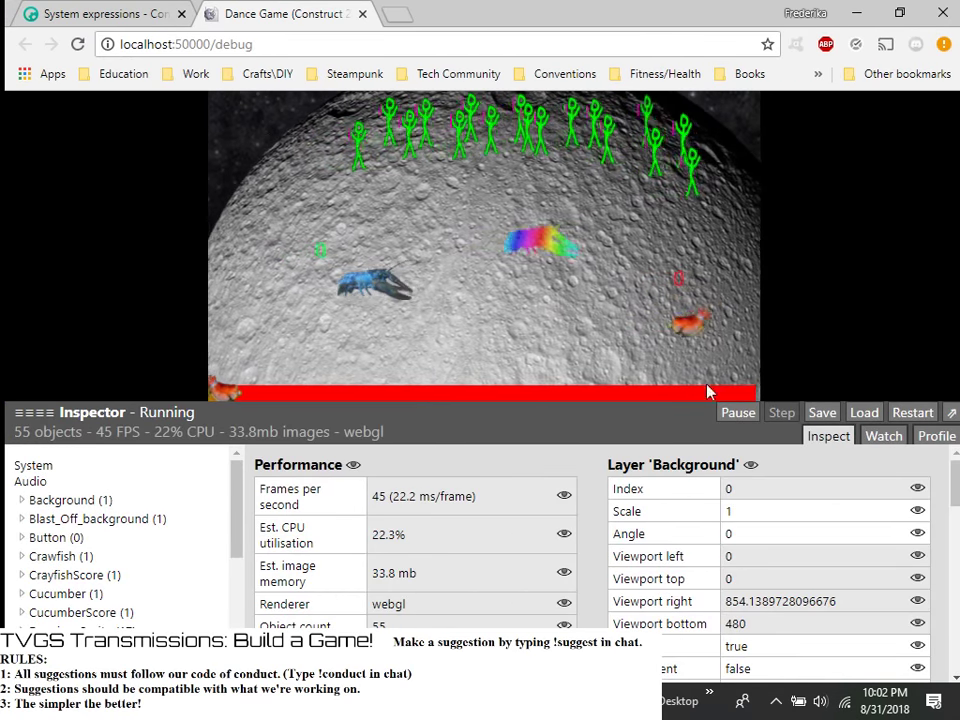
click(738, 412)
scroll(450, 515, down, 2)
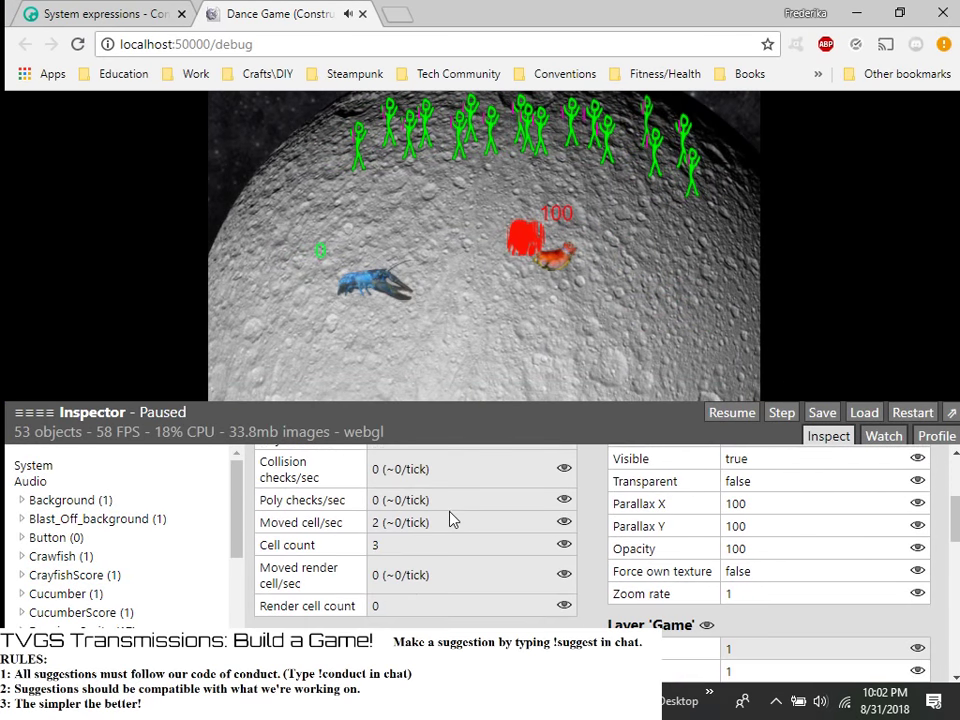
scroll(450, 517, down, 2)
scroll(454, 518, up, 1)
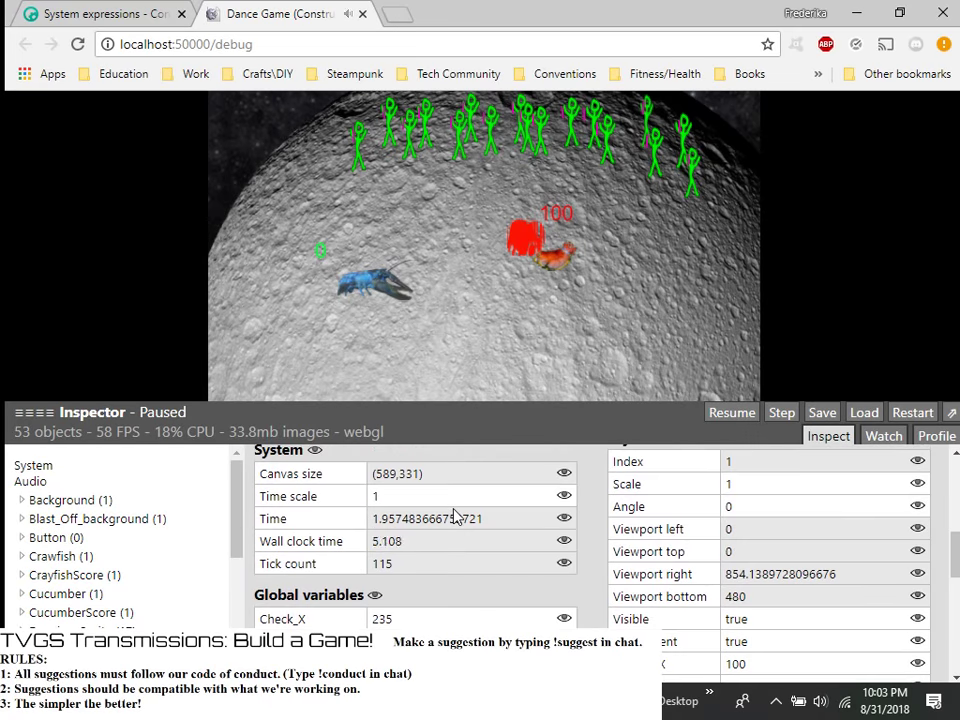
scroll(455, 520, down, 1)
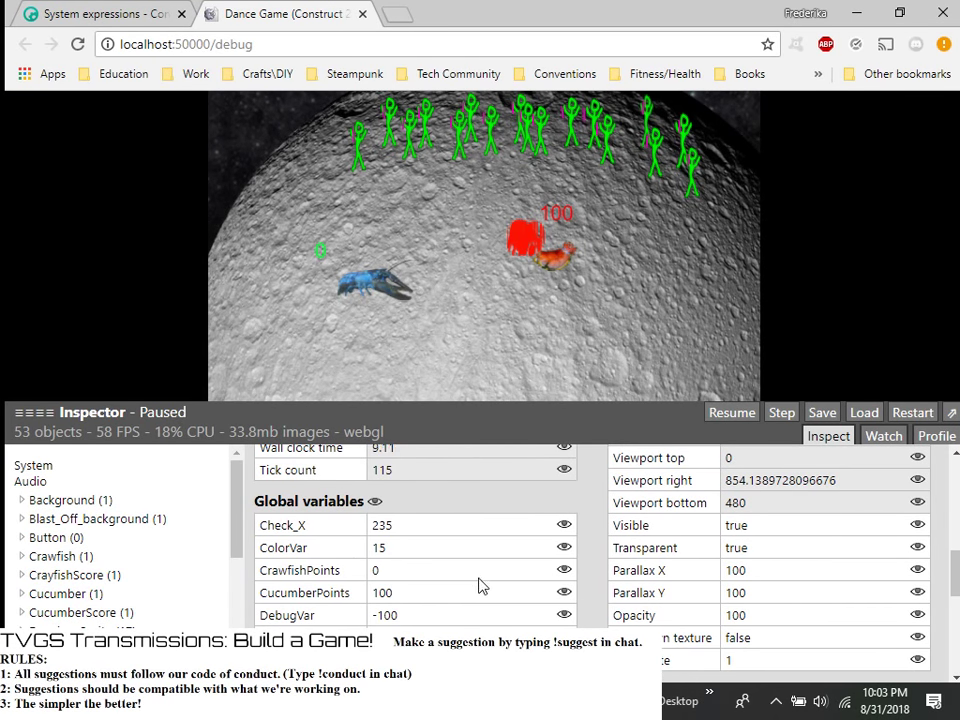
click(862, 13)
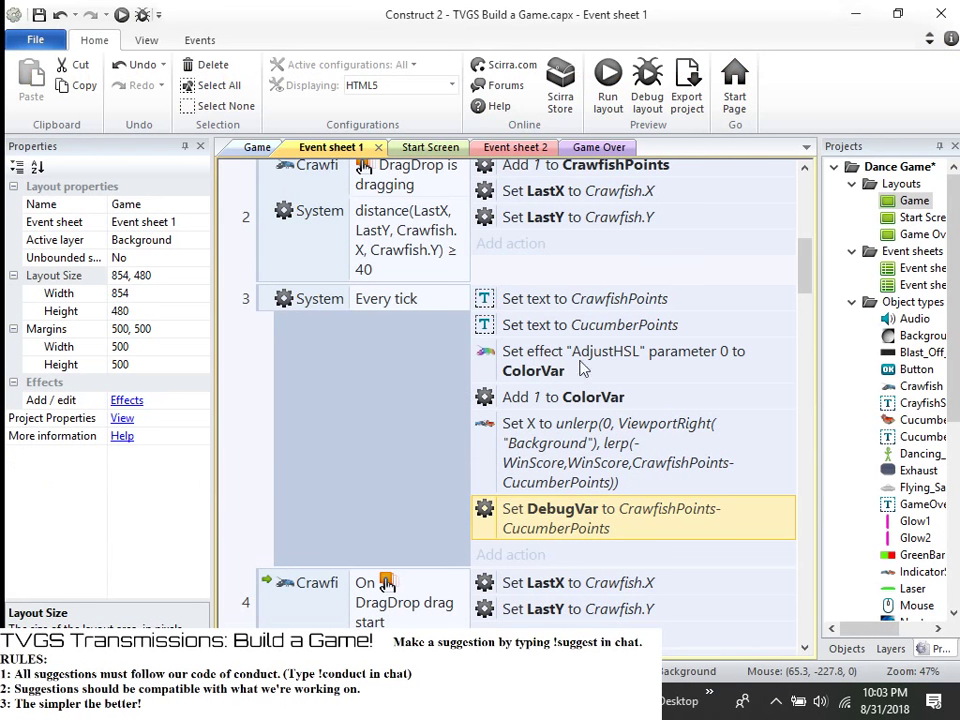
- Switch back to the browser, restart and pause the game, recheck DebugVar and the points variables, and return to Construct 2
key(alt+Tab)
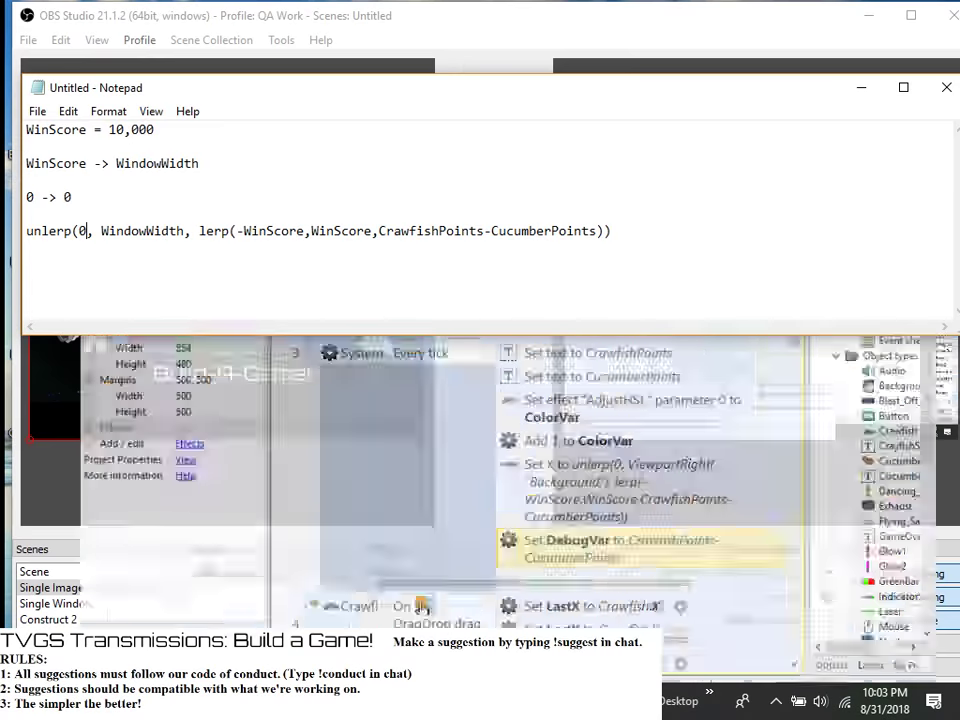
key(alt+Tab)
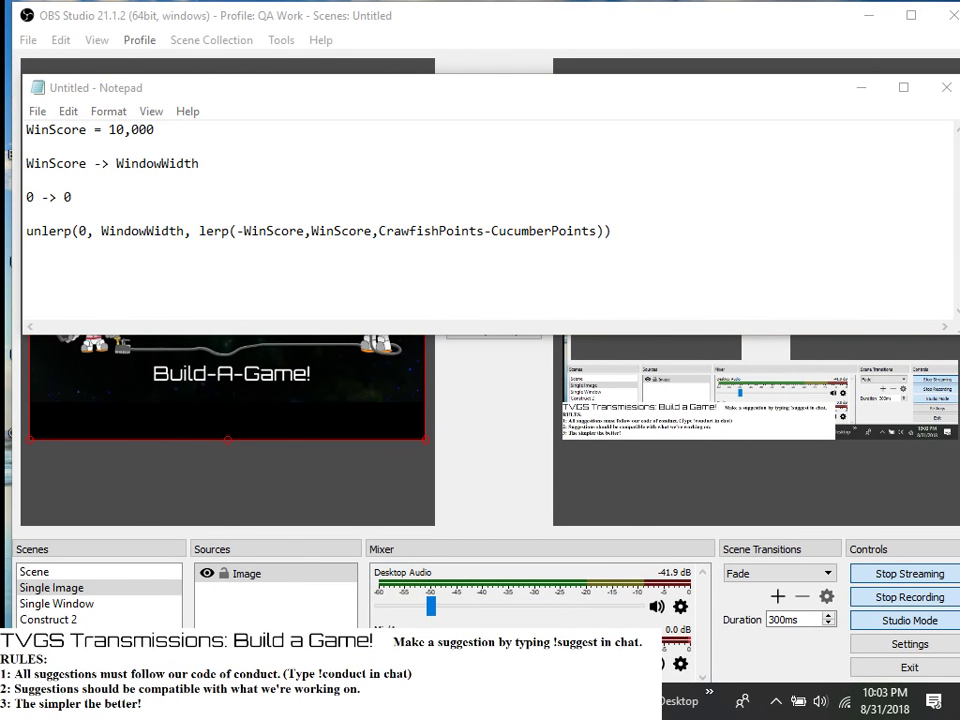
key(alt+Tab)
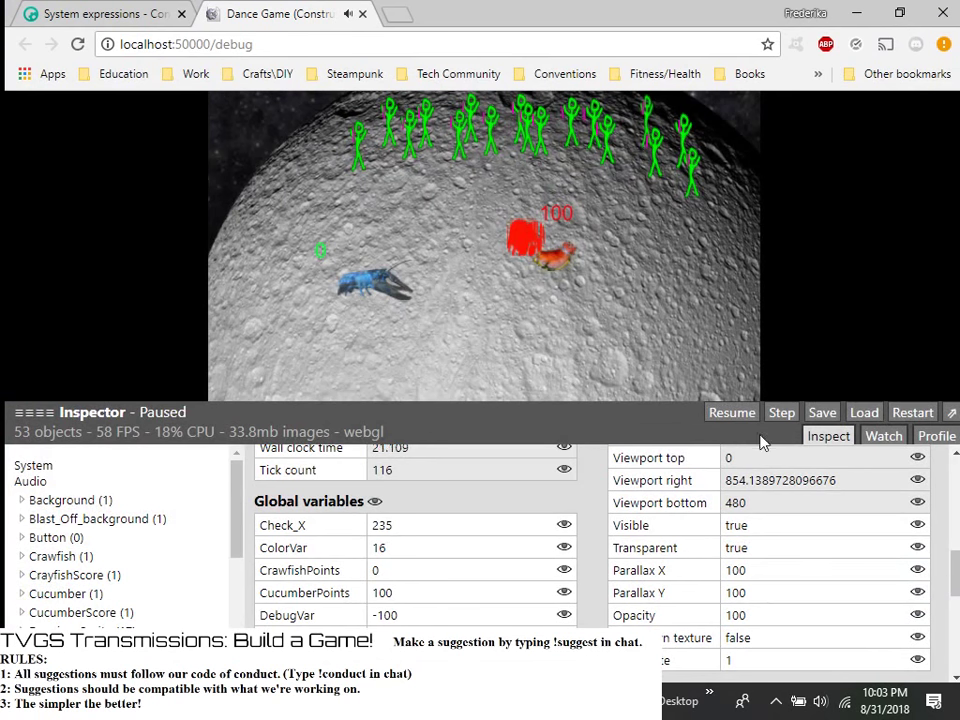
click(912, 412)
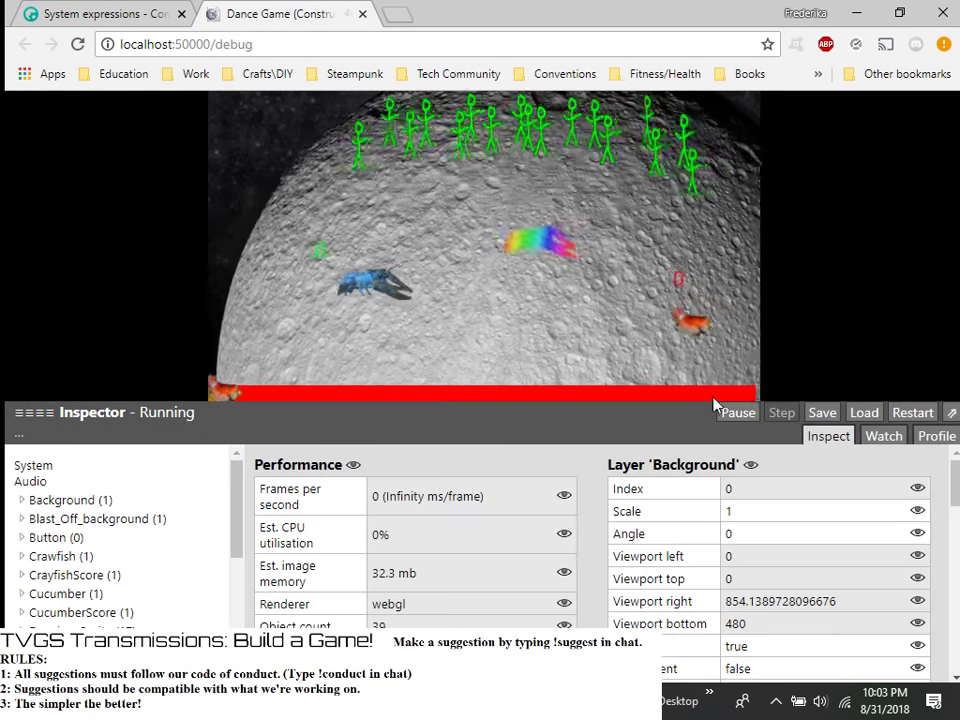
click(737, 413)
scroll(490, 554, down, 10)
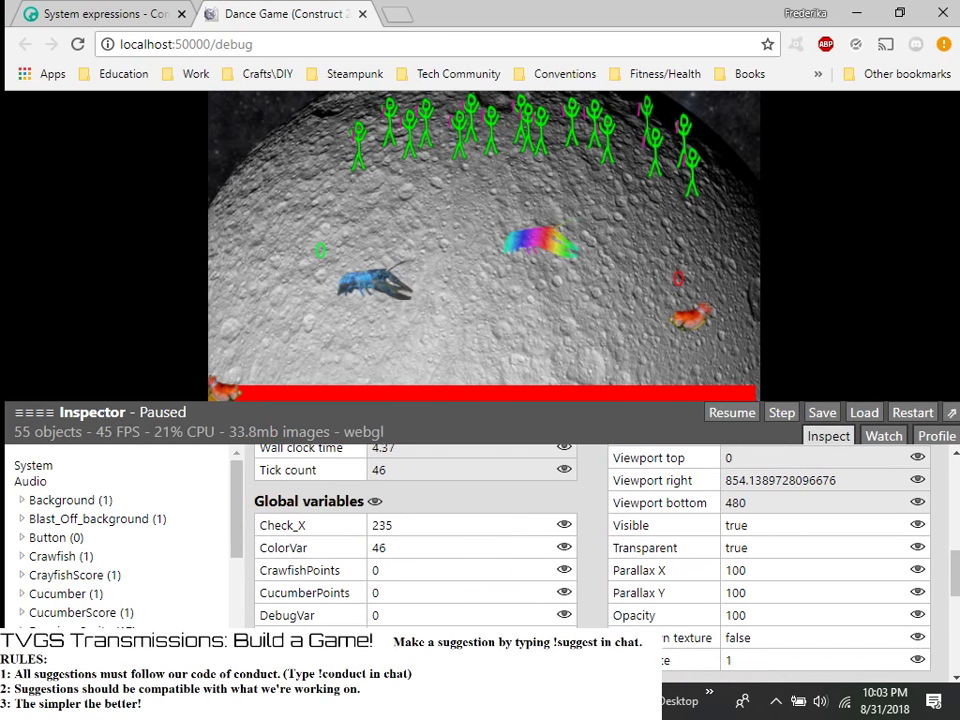
key(alt+Tab)
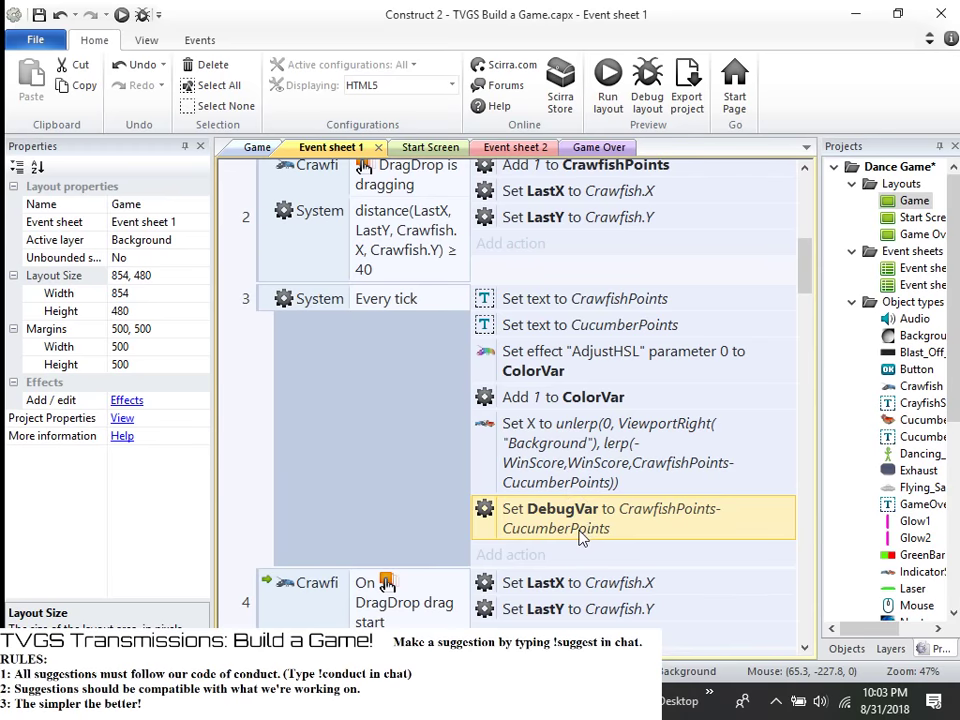
double_click(577, 526)
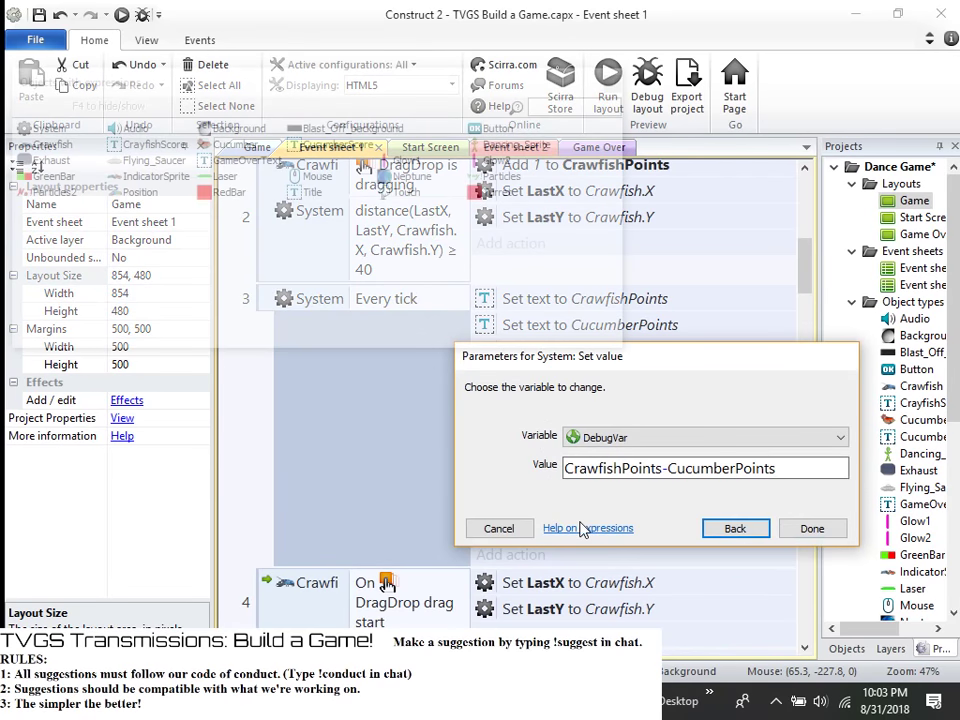
click(788, 465)
double_click(615, 467)
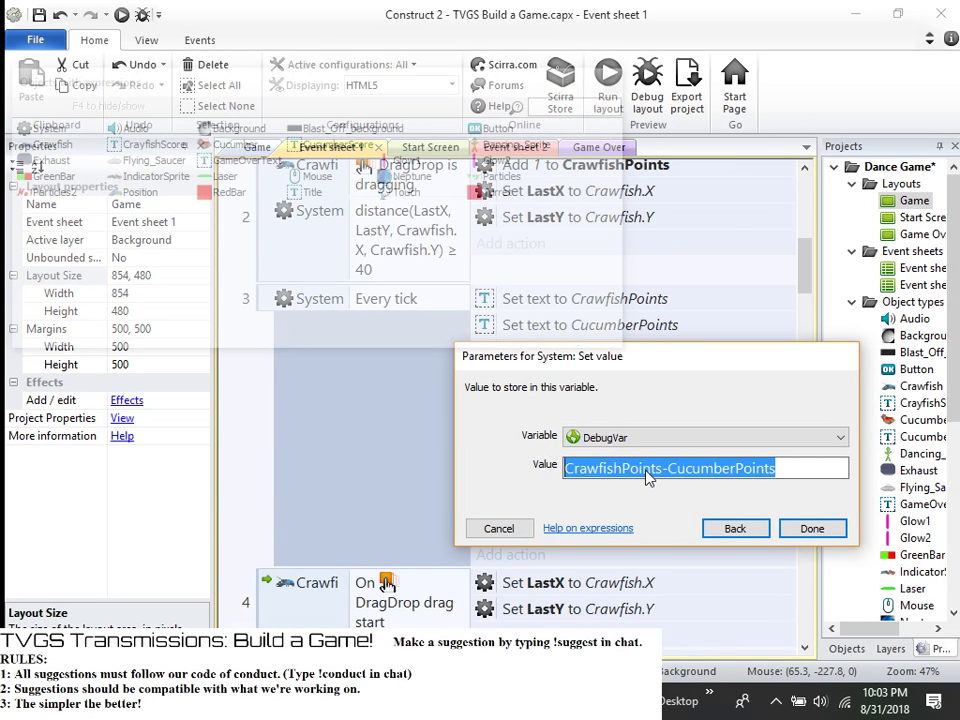
click(505, 530)
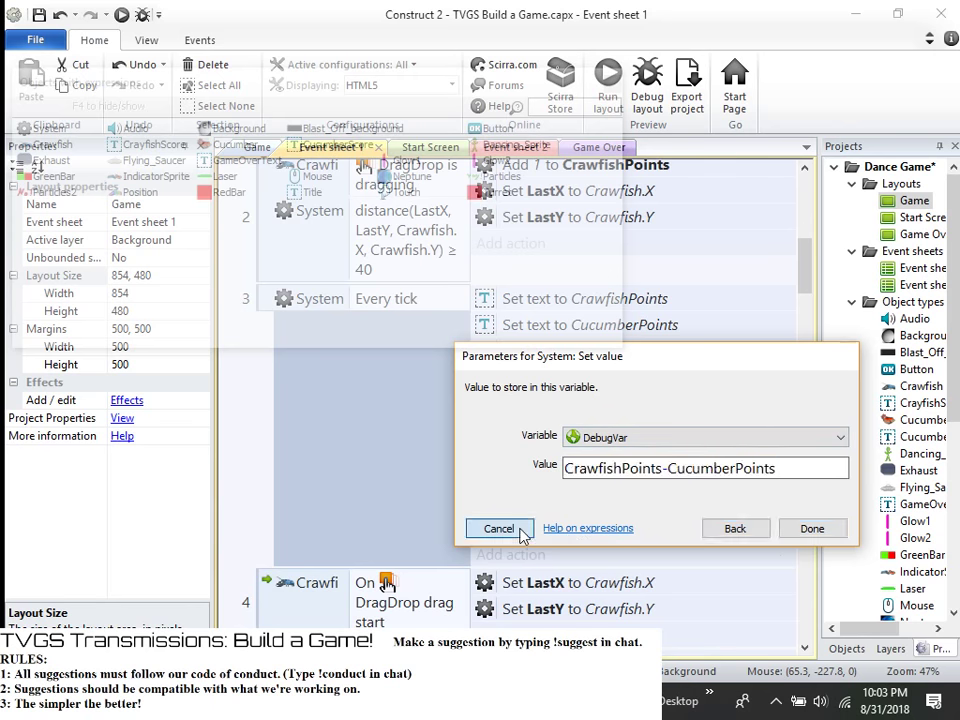
- Set DebugVar in the Every tick event to lerp(-WinScore,WinScore,CrawfishPoints-CucumberPoints), copied from the IndicatorSprite's Set X formula
double_click(633, 479)
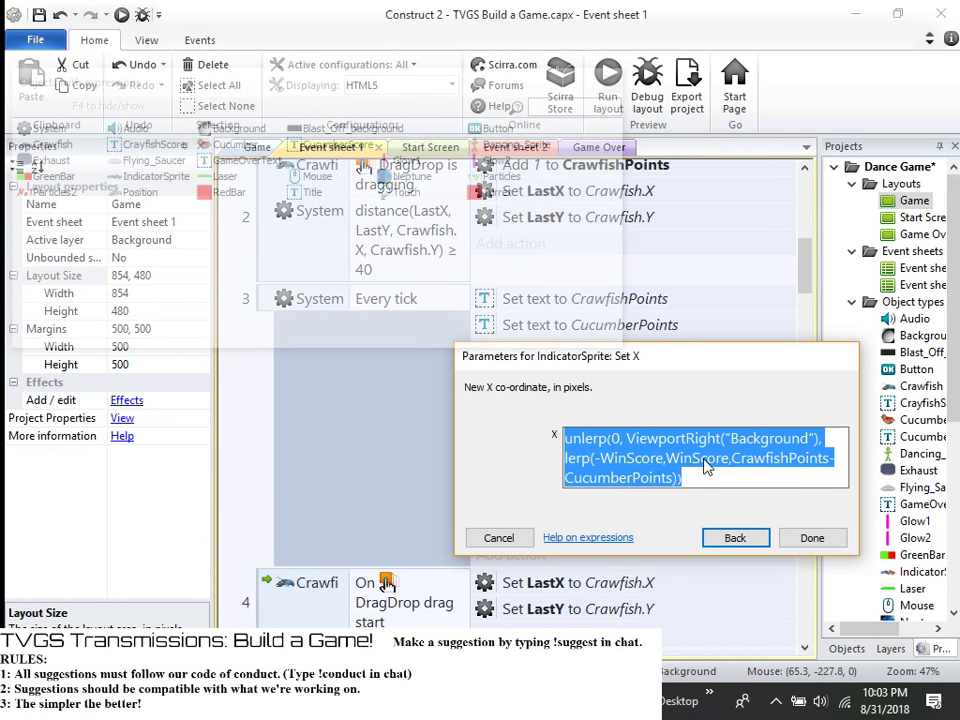
click(704, 458)
click(690, 478)
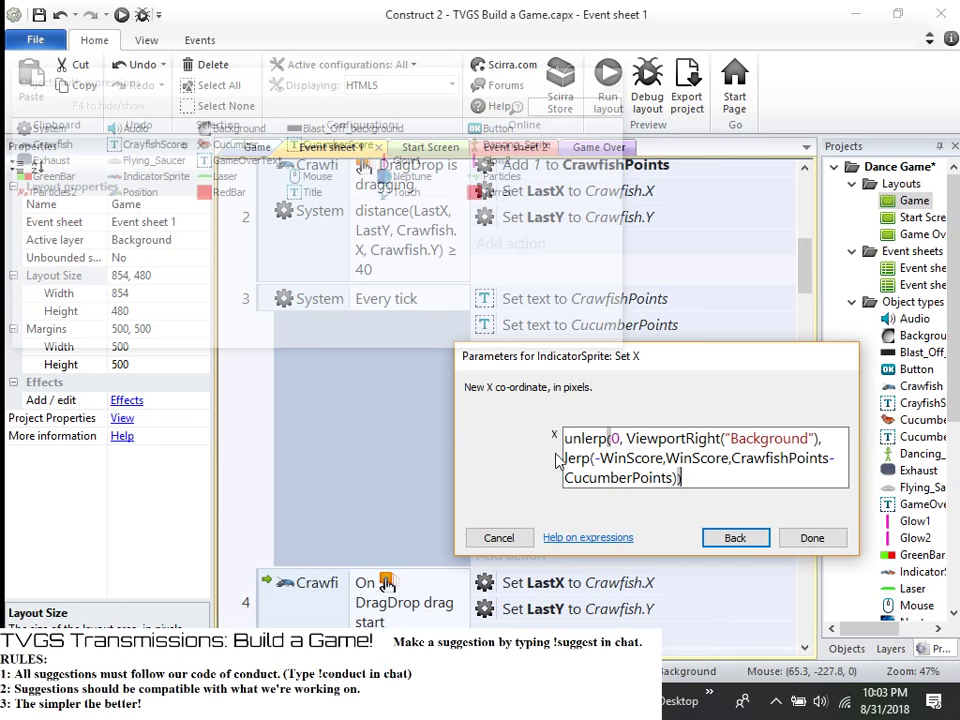
drag(564, 458, 699, 480)
key(ctrl+c)
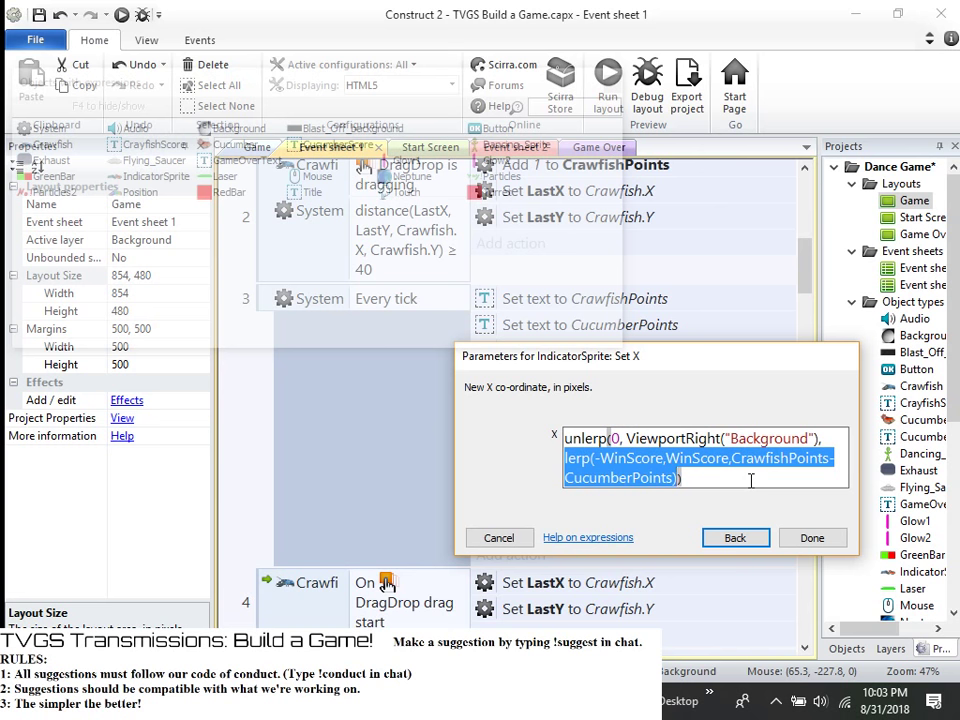
click(797, 540)
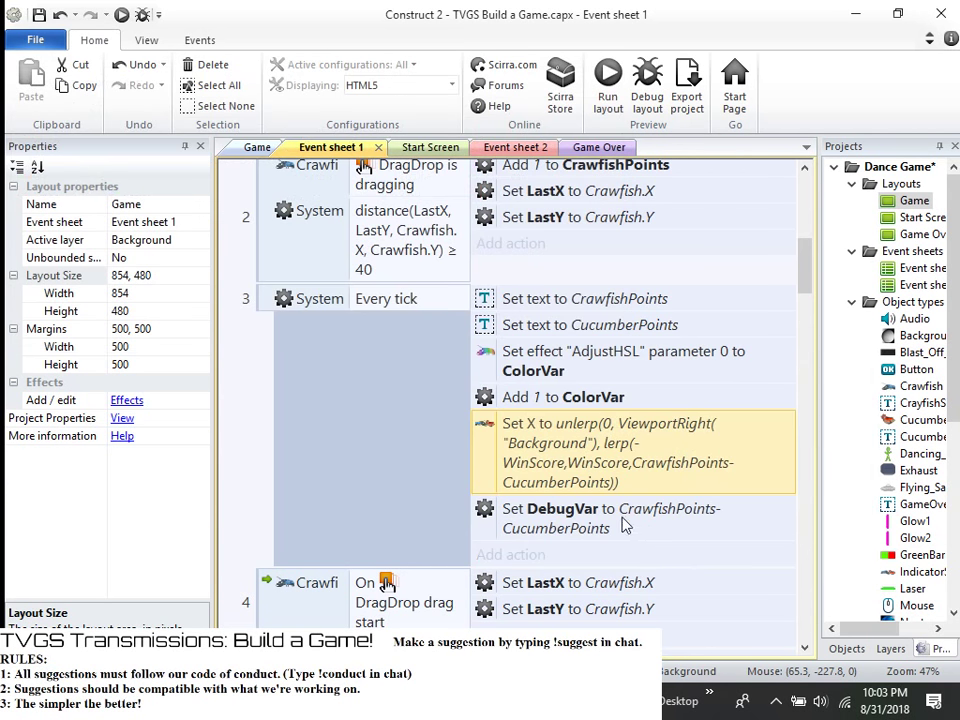
double_click(624, 524)
drag(793, 467, 560, 463)
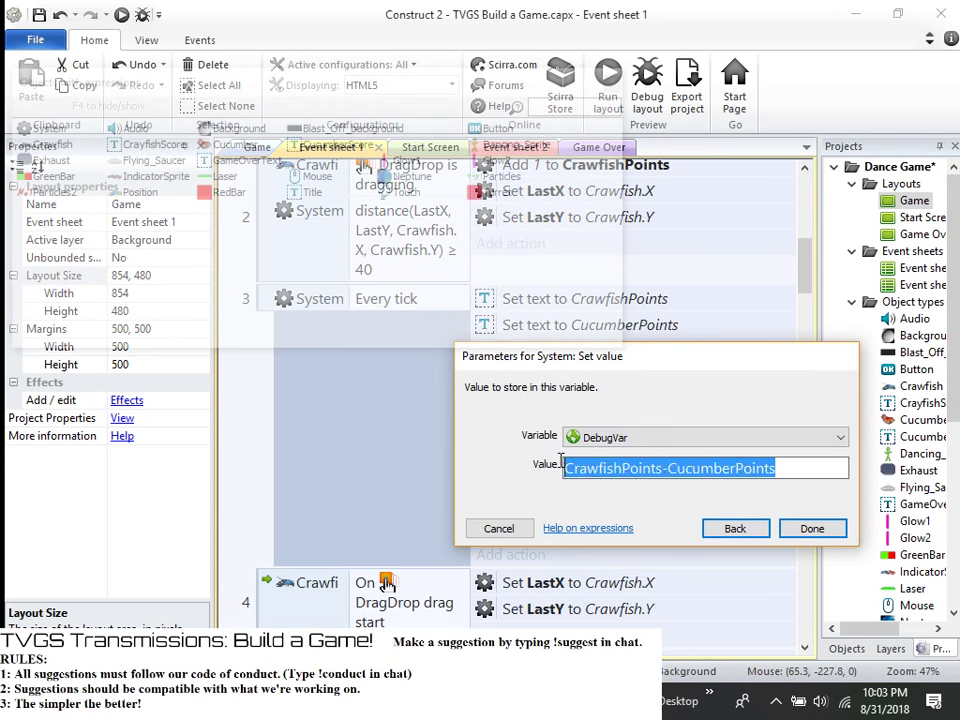
key(ctrl+v)
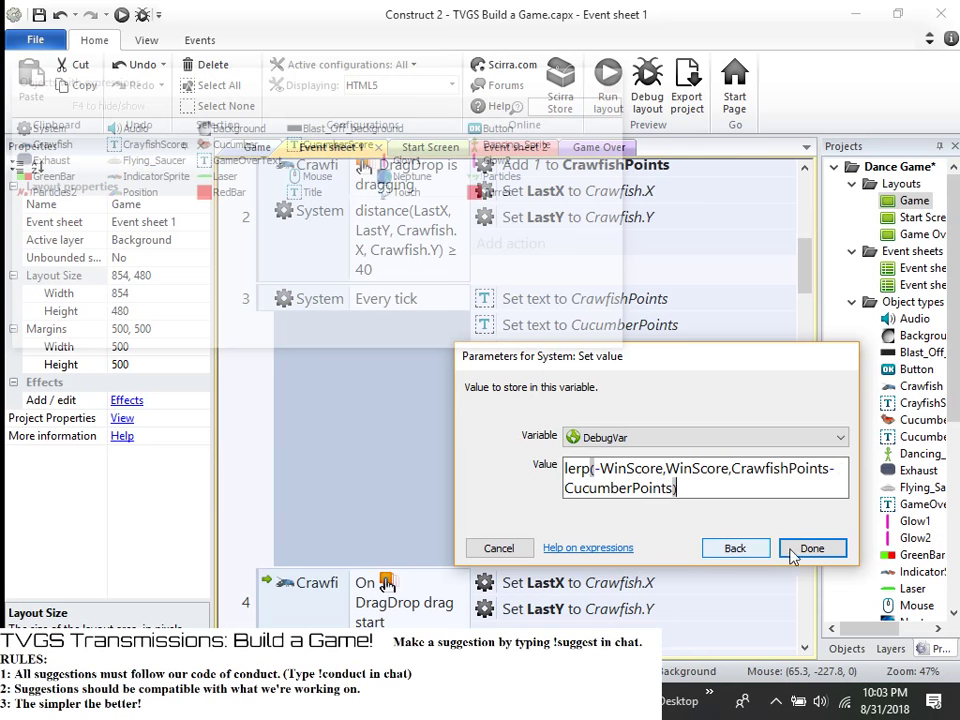
click(810, 549)
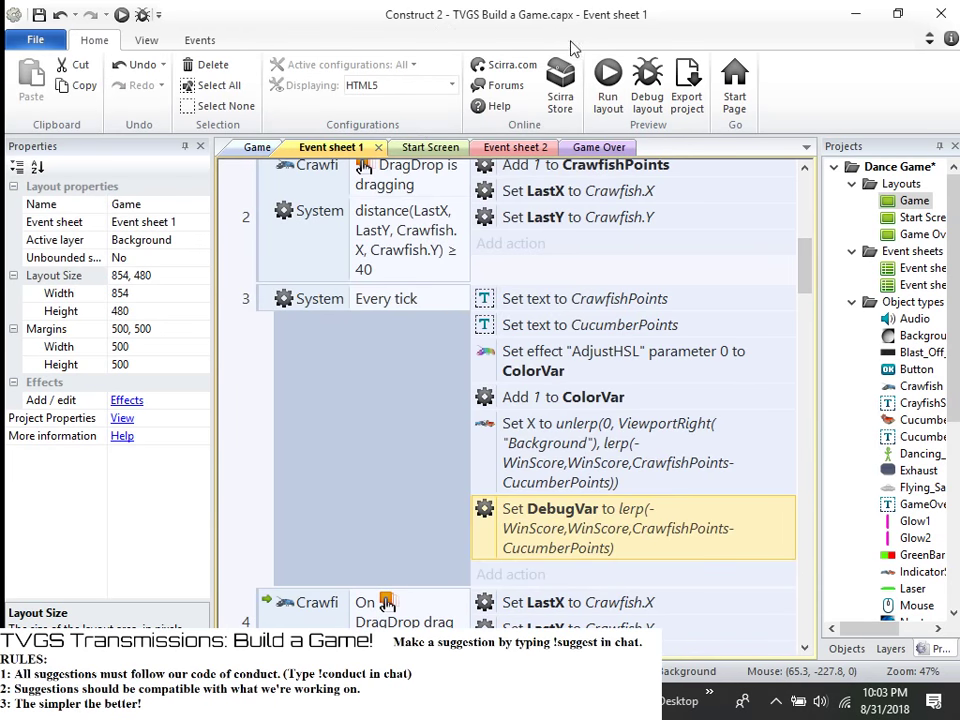
- Debug the layout, pause the game, check DebugVar in the global variables, and return to Construct 2
click(647, 80)
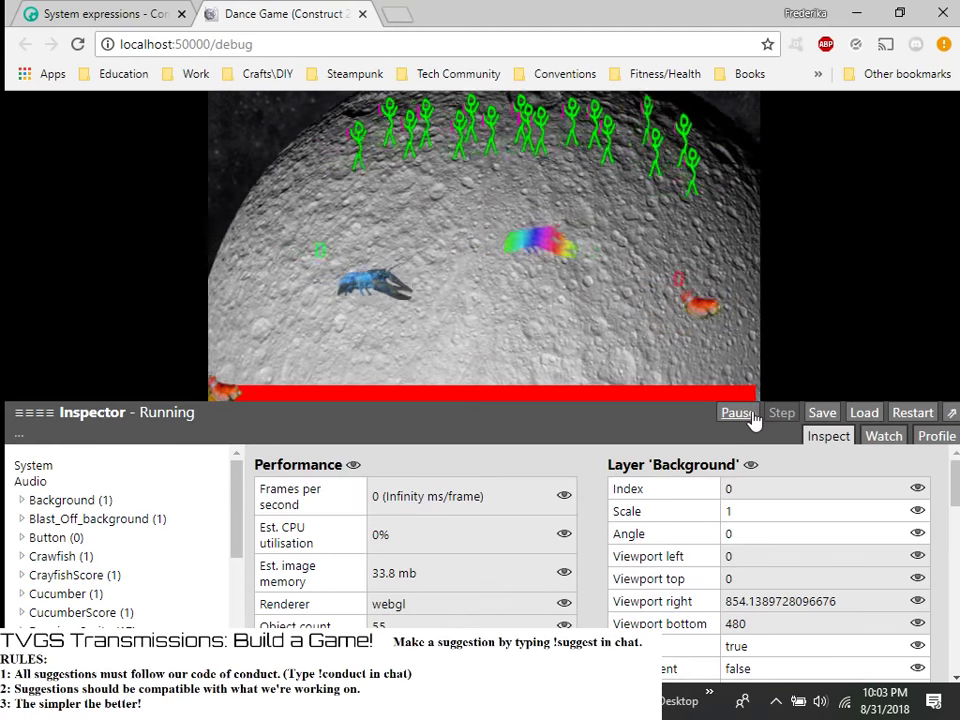
click(746, 413)
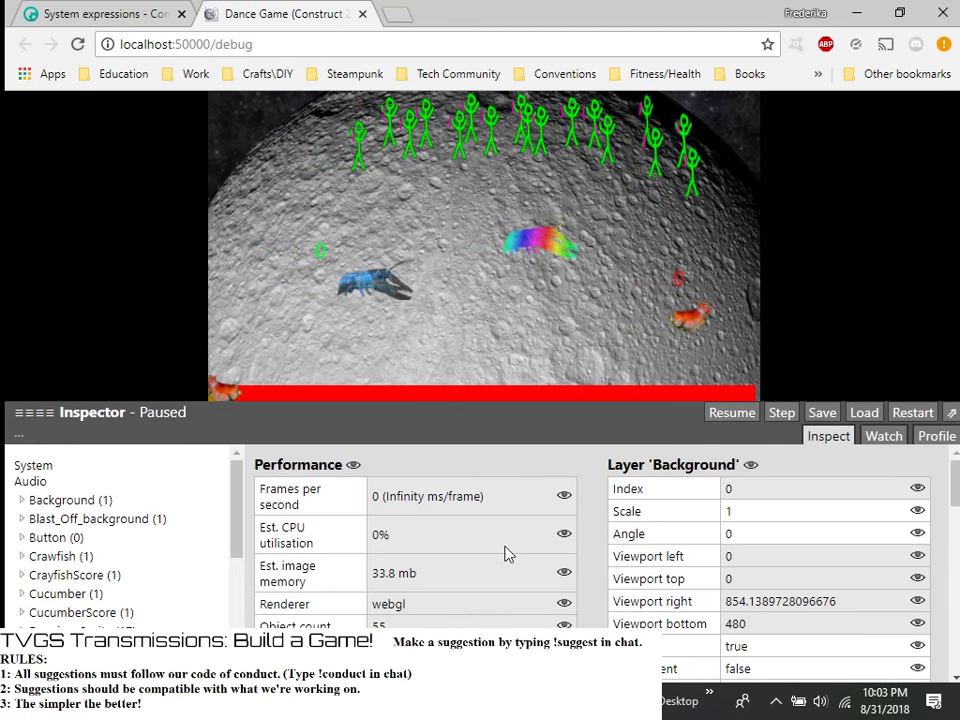
scroll(439, 604, down, 3)
scroll(439, 580, down, 5)
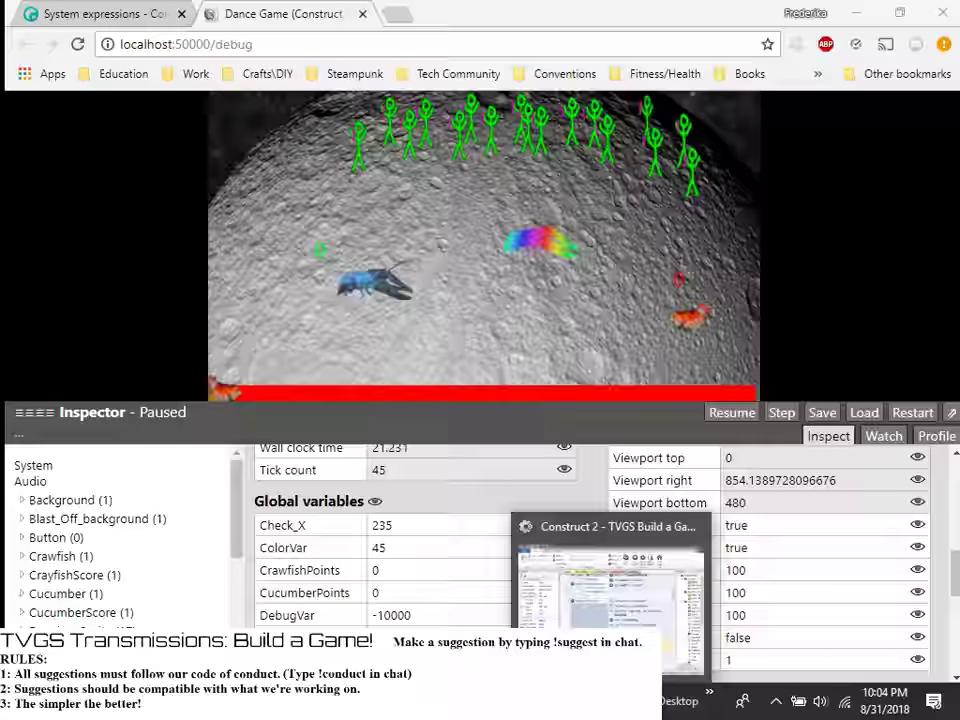
click(563, 540)
- Replace -WinScore with 0 in the lerp part of the IndicatorSprite's Set X formula
double_click(615, 459)
click(729, 480)
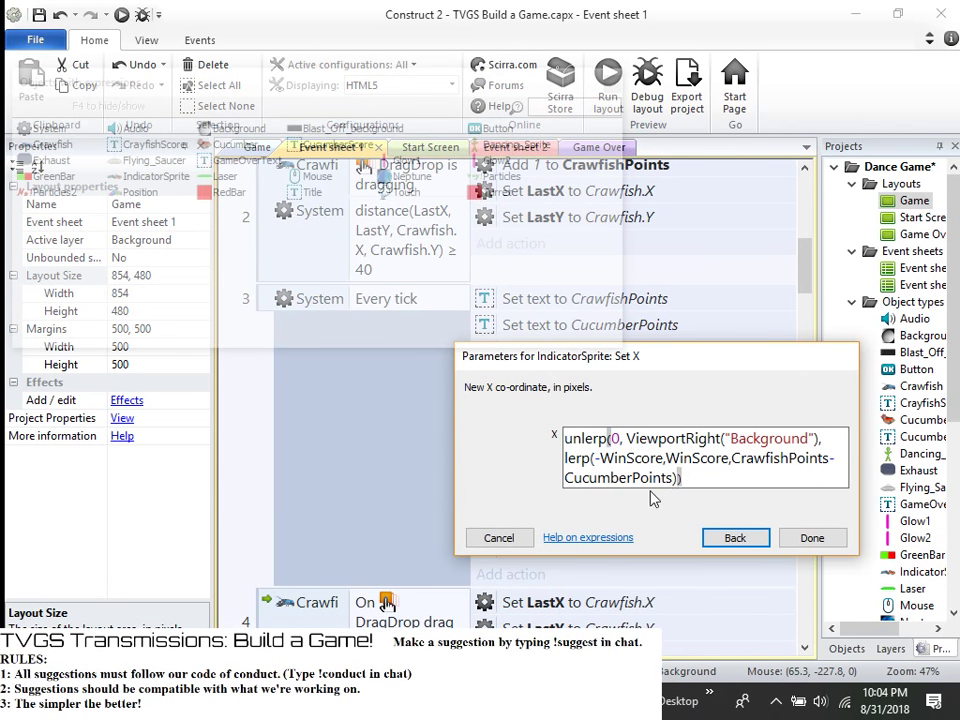
drag(661, 458, 594, 458)
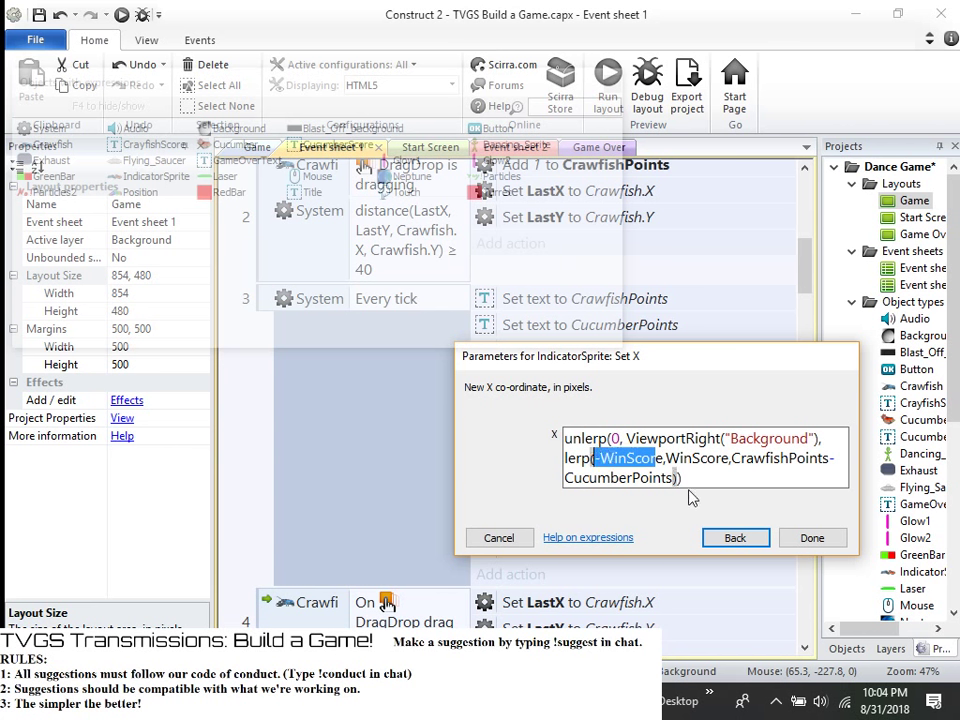
key(BackSpace)
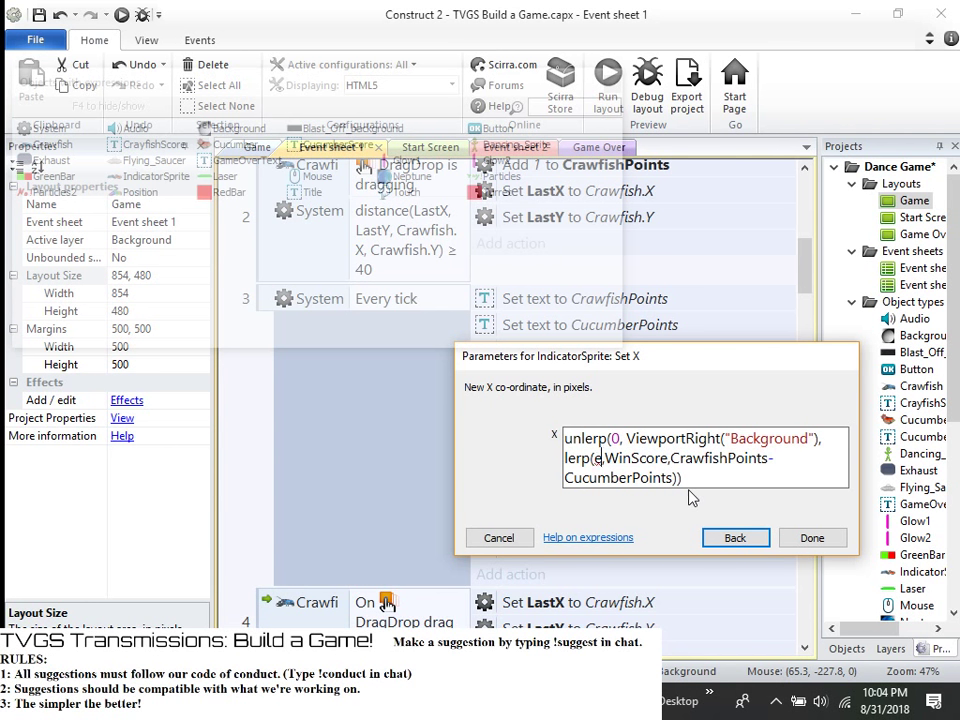
key(Delete)
text(0)
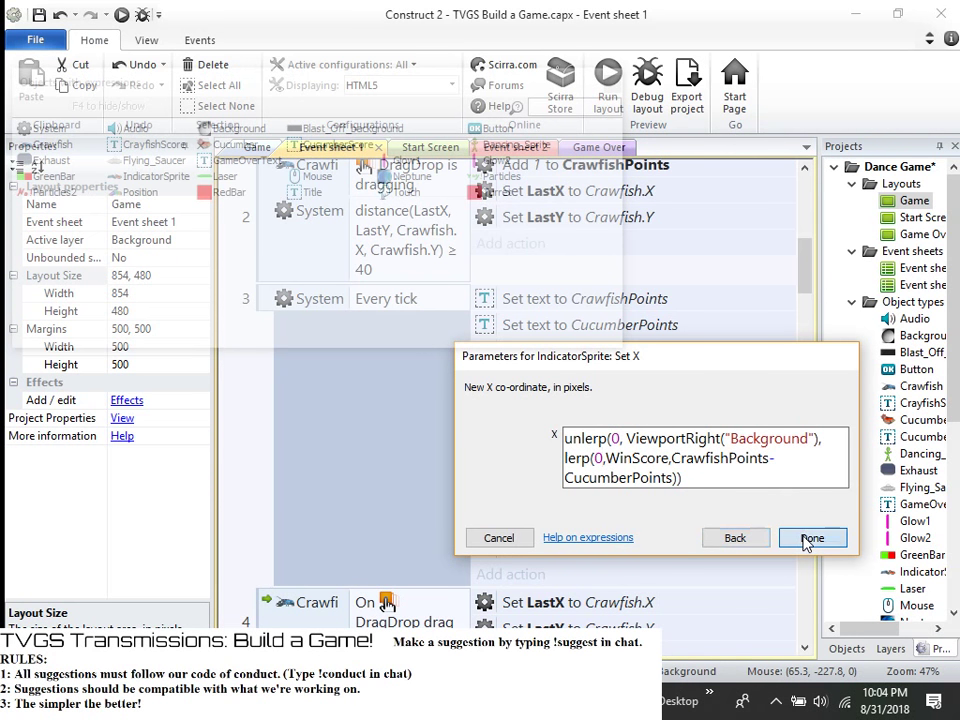
click(808, 538)
- Set the DebugVar value to lerp(0,WinScore,CrawfishPoints-CucumberPoints)
double_click(648, 543)
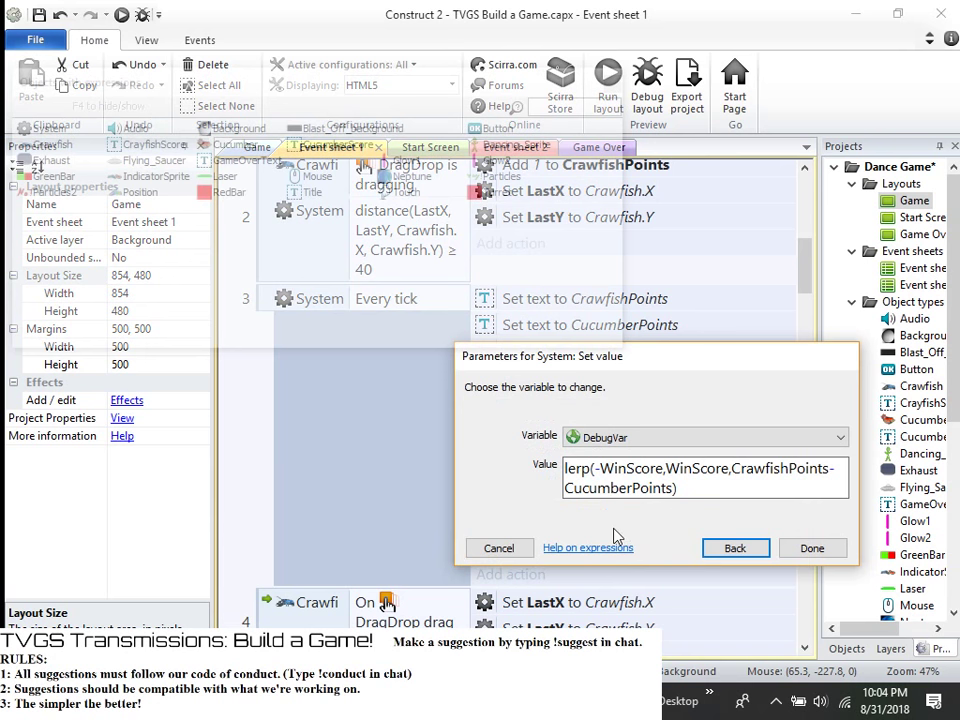
drag(663, 468, 596, 471)
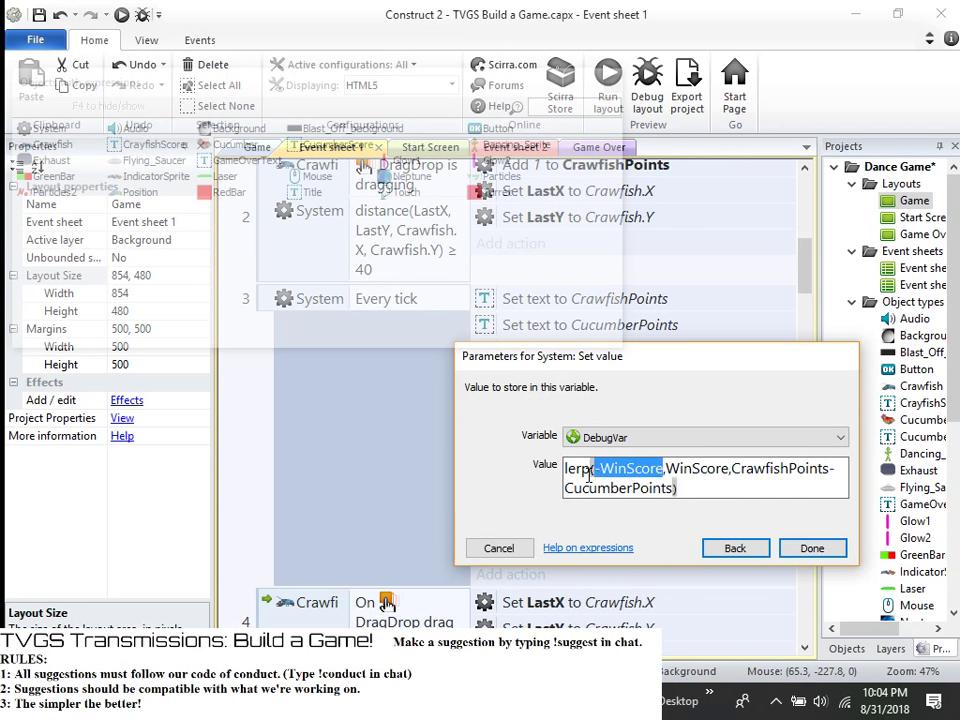
text(0)
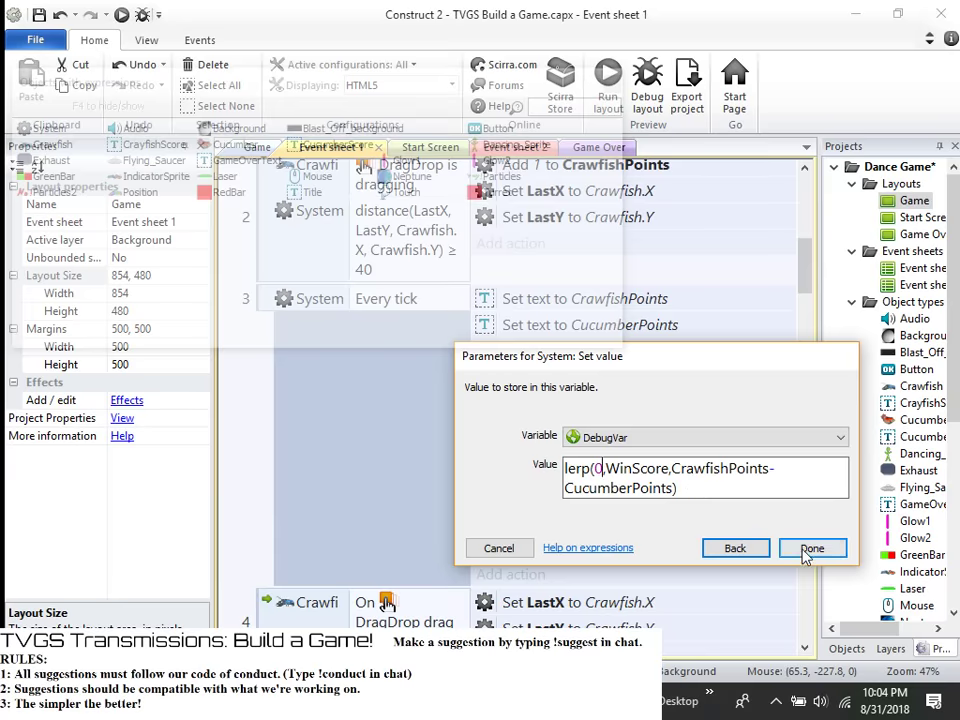
click(801, 556)
- Run the debugger again, pause the game, compare DebugVar with both point variables, and return to Event sheet 1
click(647, 85)
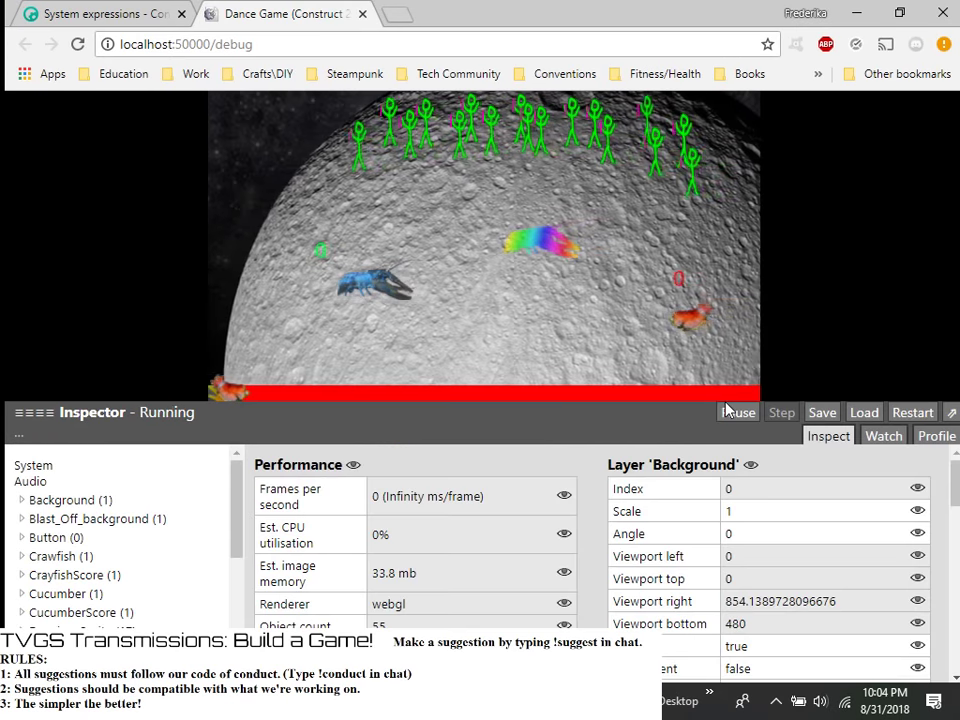
click(728, 412)
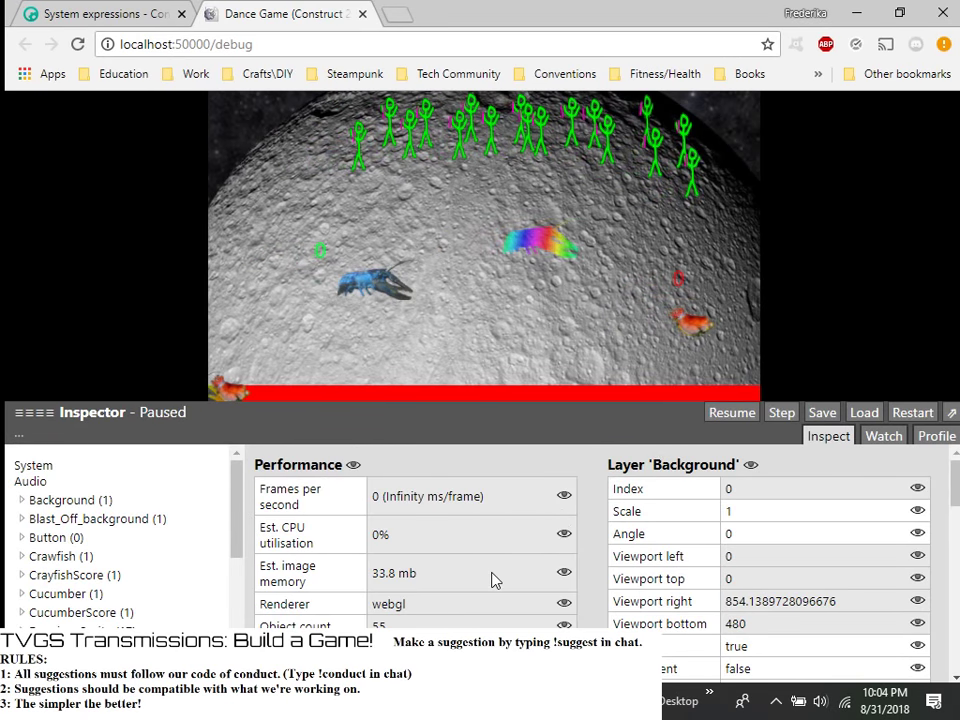
scroll(491, 578, down, 5)
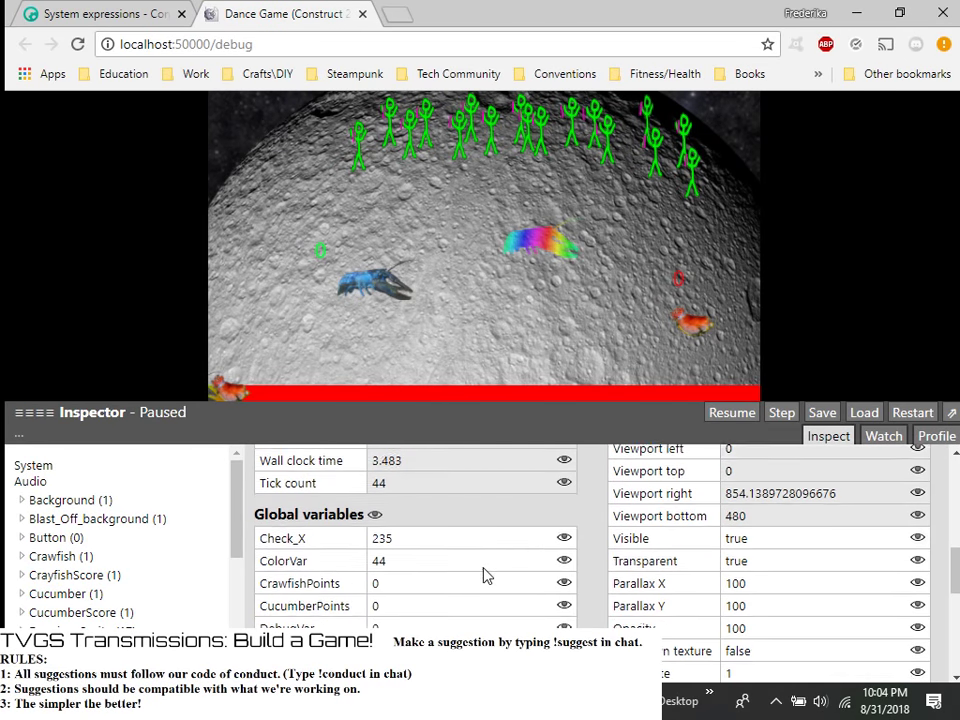
scroll(446, 535, down, 2)
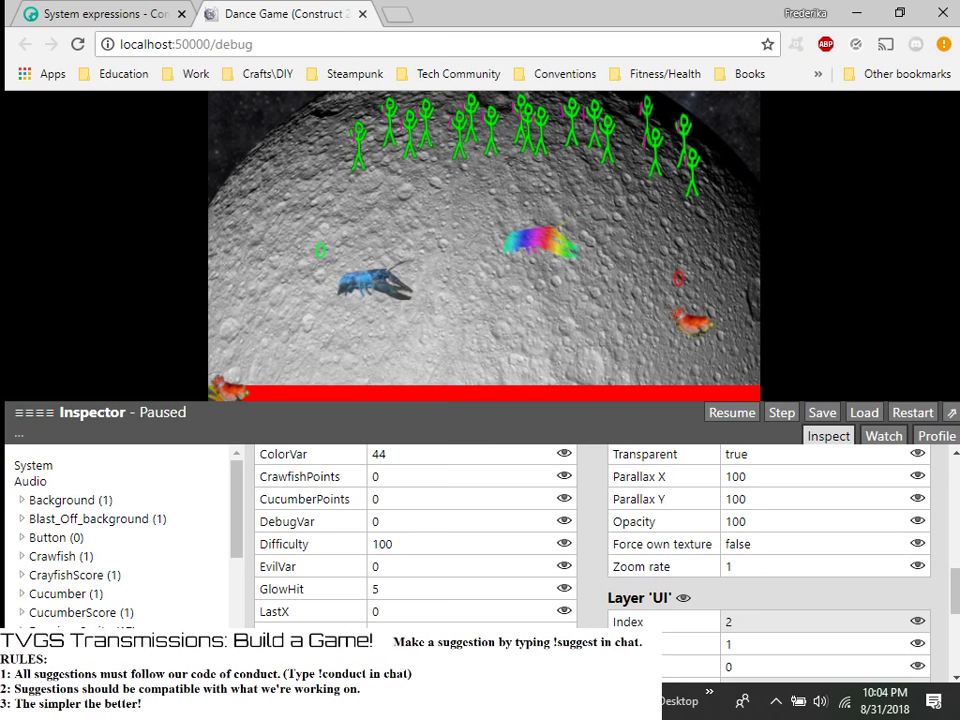
key(alt+Tab)
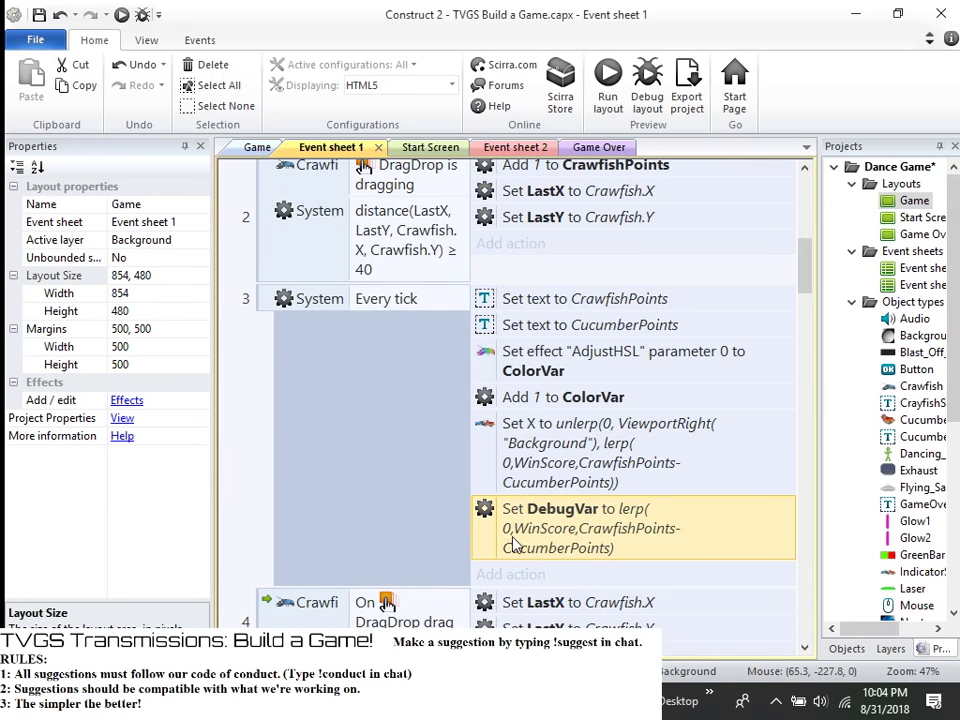
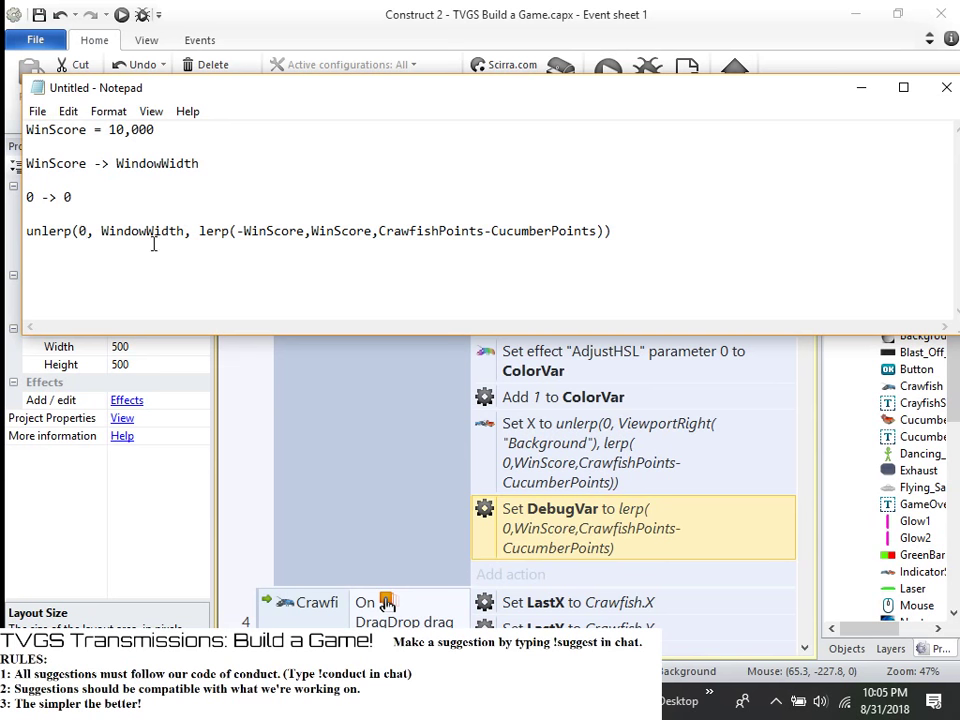
- Duplicate the unlerp formula in the Notepad notes, placing the copy two lines below the original
drag(613, 232, 18, 248)
key(ctrl+c)
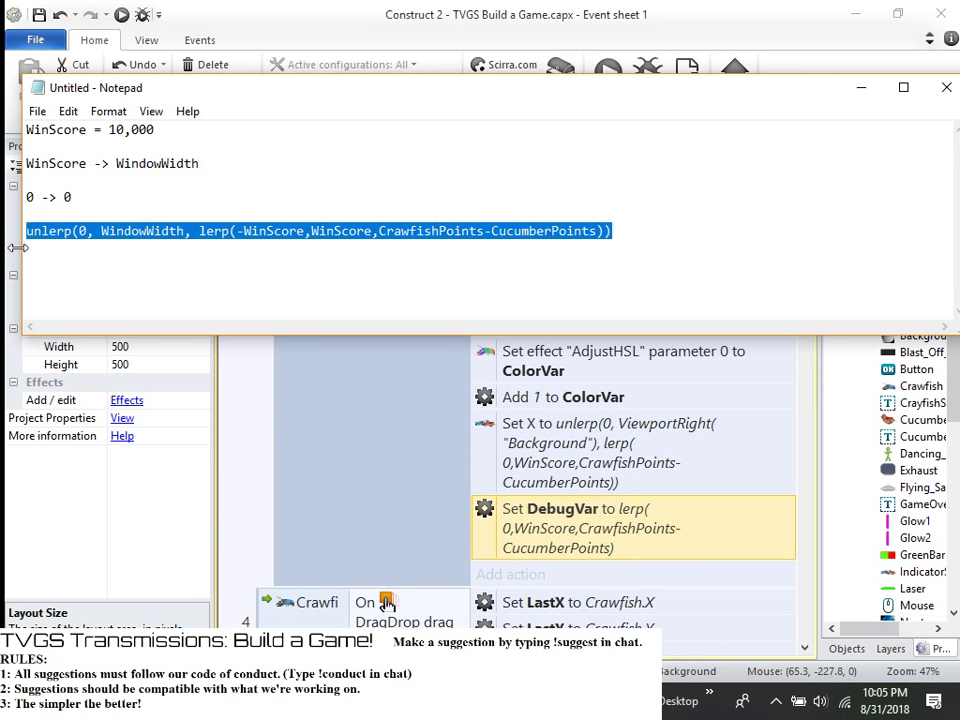
click(677, 230)
key(Return)
key(Return)
key(ctrl+v)
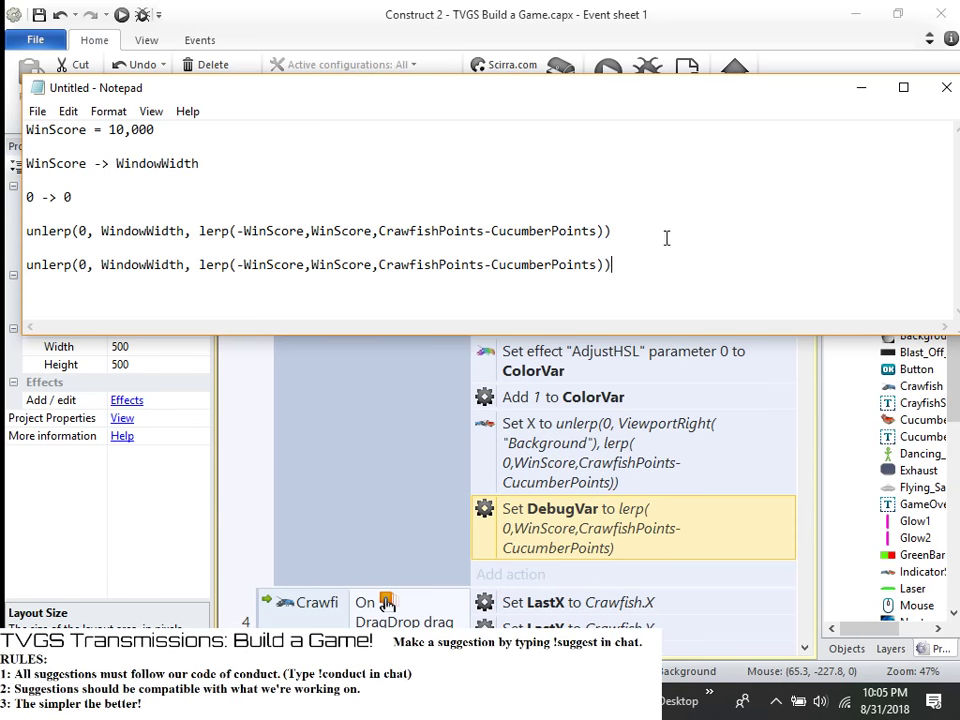
- Swap the two functions in the copied formula to read lerp(0, WindowWidth, unlerp(-WinScore,WinScore,CrawfishPoints-CucumberPoints))
click(42, 266)
key(BackSpace)
key(BackSpace)
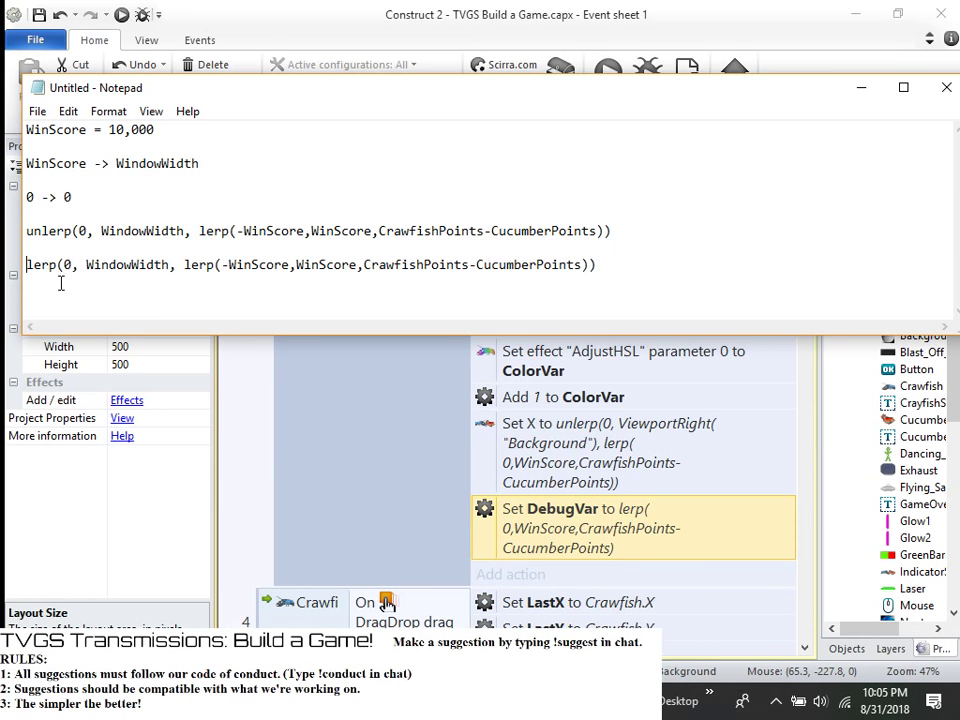
click(184, 266)
text(un)
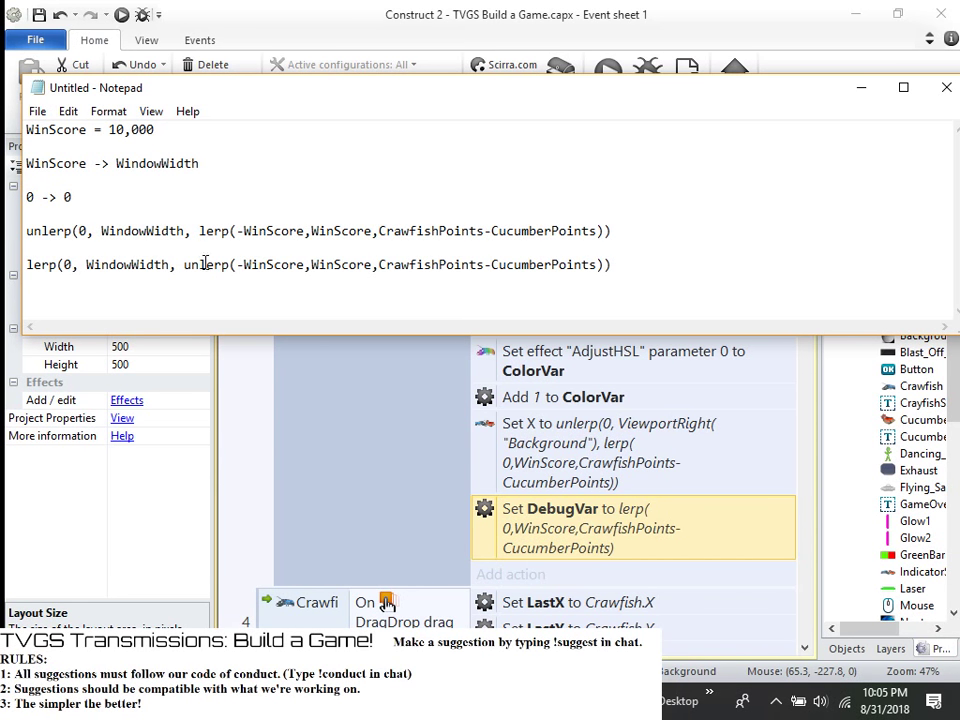
mouse_move(306, 262)
mouse_down()
mouse_move(245, 255)
mouse_move(237, 268)
mouse_move(310, 266)
mouse_up()
click(112, 311)
- Replace the IndicatorSprite's Set X formula in Construct 2 with Notepad's lerp(0, WindowWidth, unlerp(-WinScore,WinScore,CrawfishPoints-CucumberPoints))
drag(611, 265, 18, 265)
key(ctrl+c)
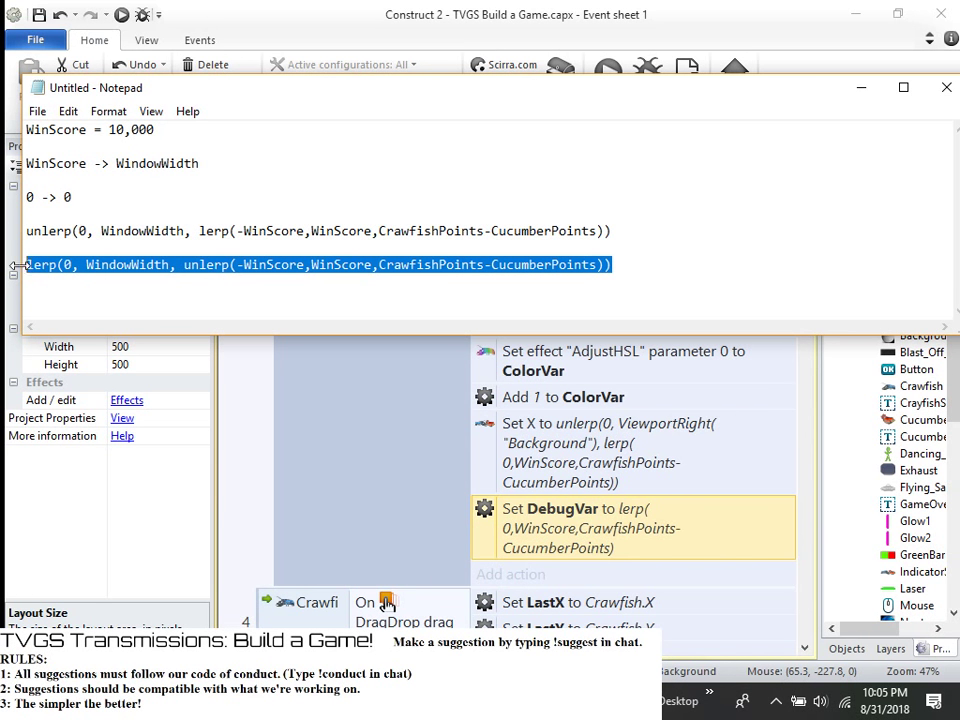
click(439, 500)
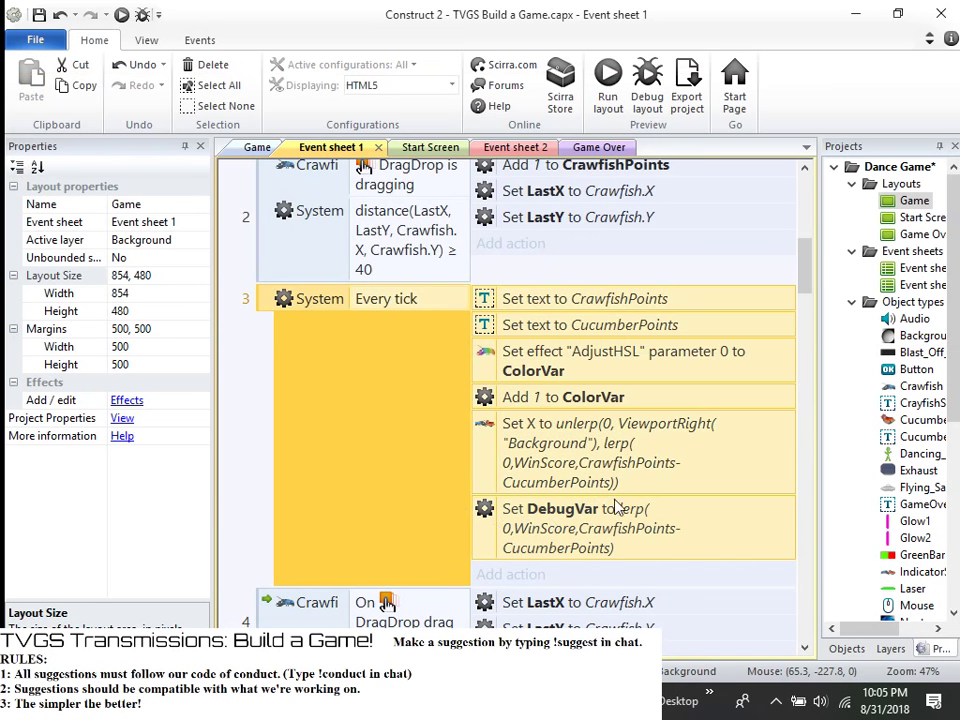
double_click(615, 454)
click(739, 476)
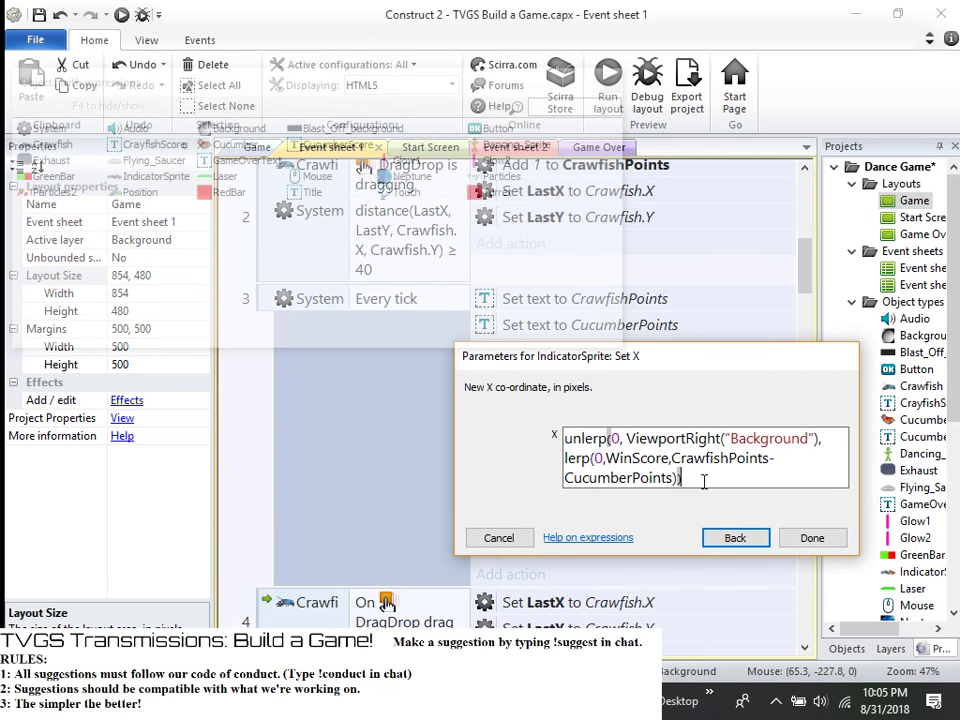
shift+click(558, 437)
key(ctrl+v)
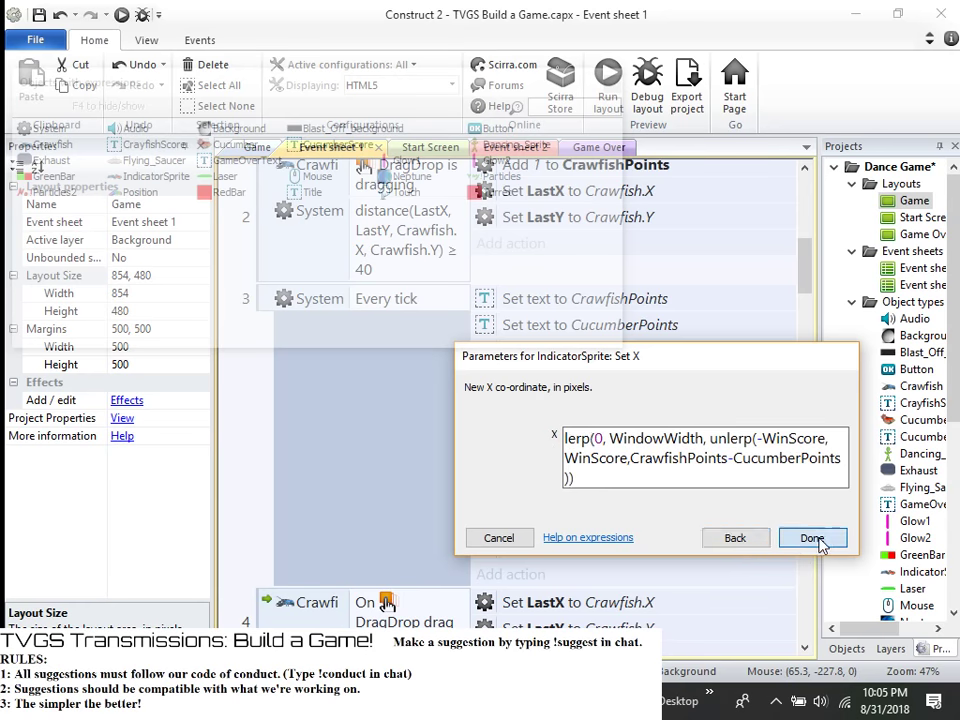
click(811, 538)
- Run the layout in the debugger, pause the game to check the indicator's position, and return to Event sheet 1
click(647, 80)
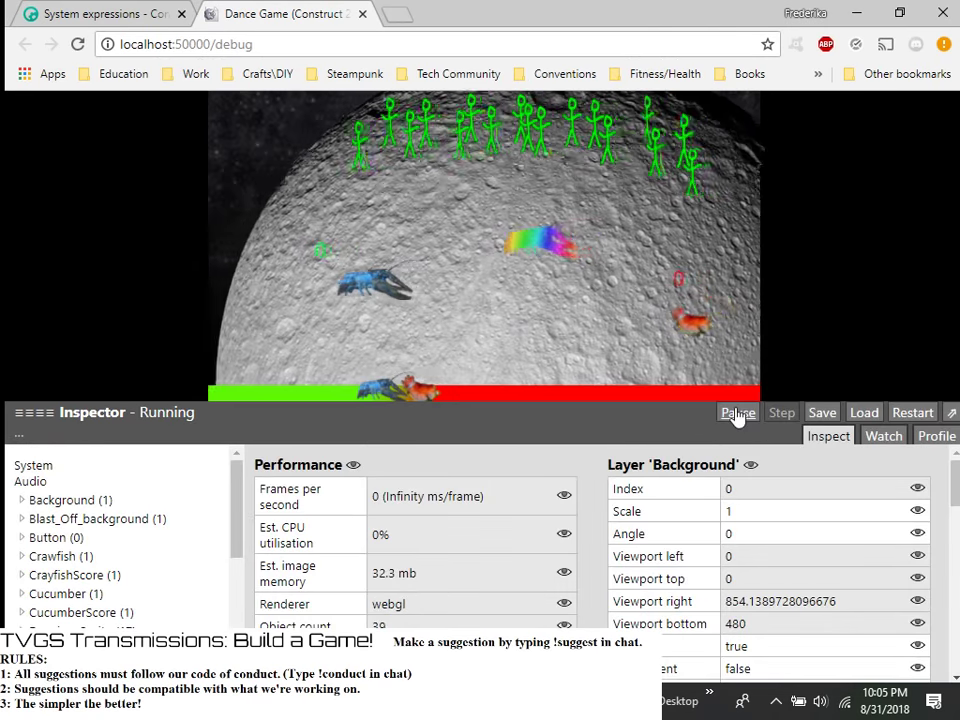
click(737, 413)
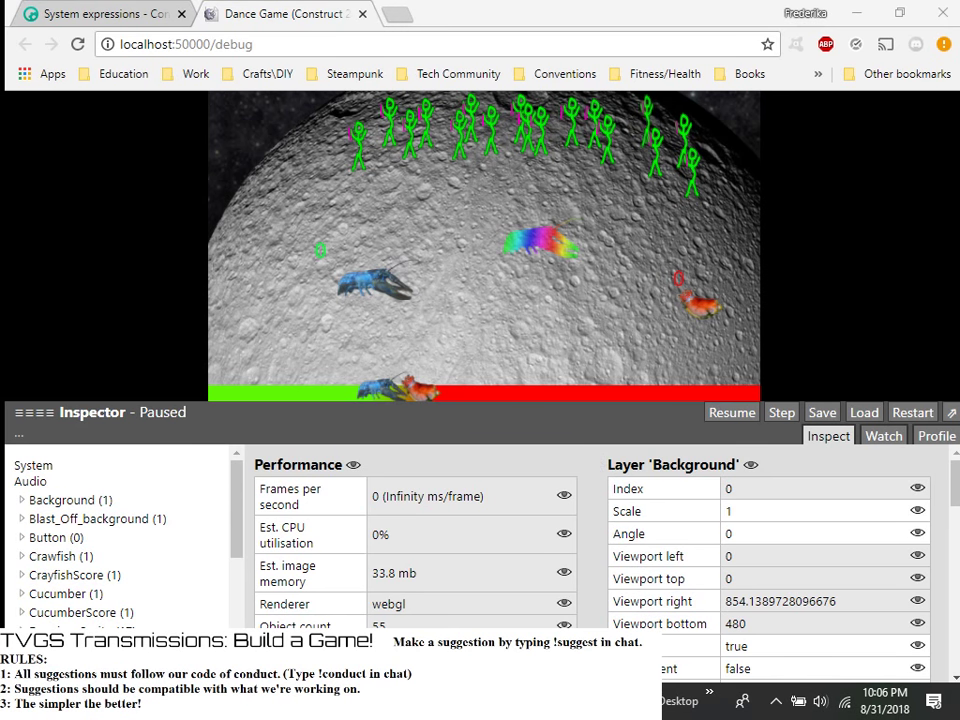
key(alt+Tab)
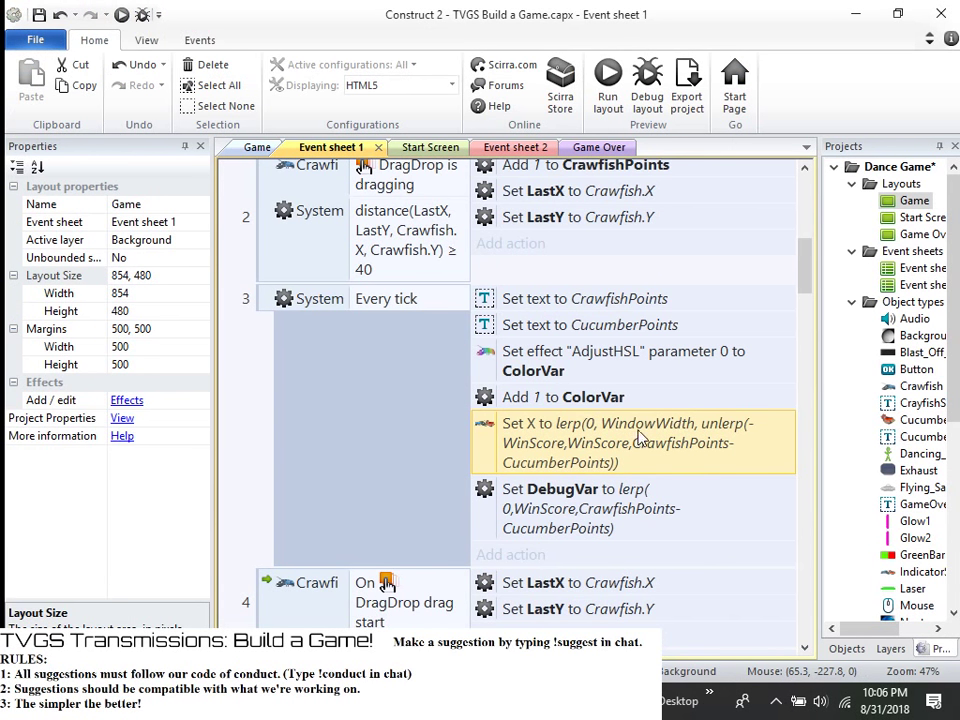
- Replace WindowWidth with ViewportLeft("Background") in the IndicatorSprite's Set X formula
double_click(660, 443)
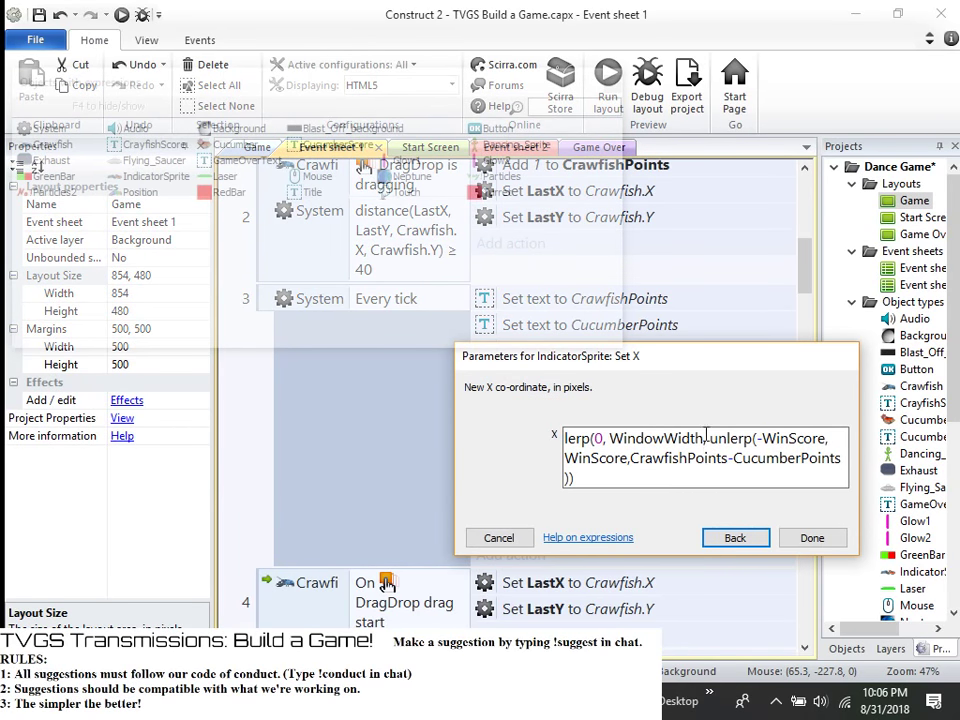
drag(703, 437, 619, 440)
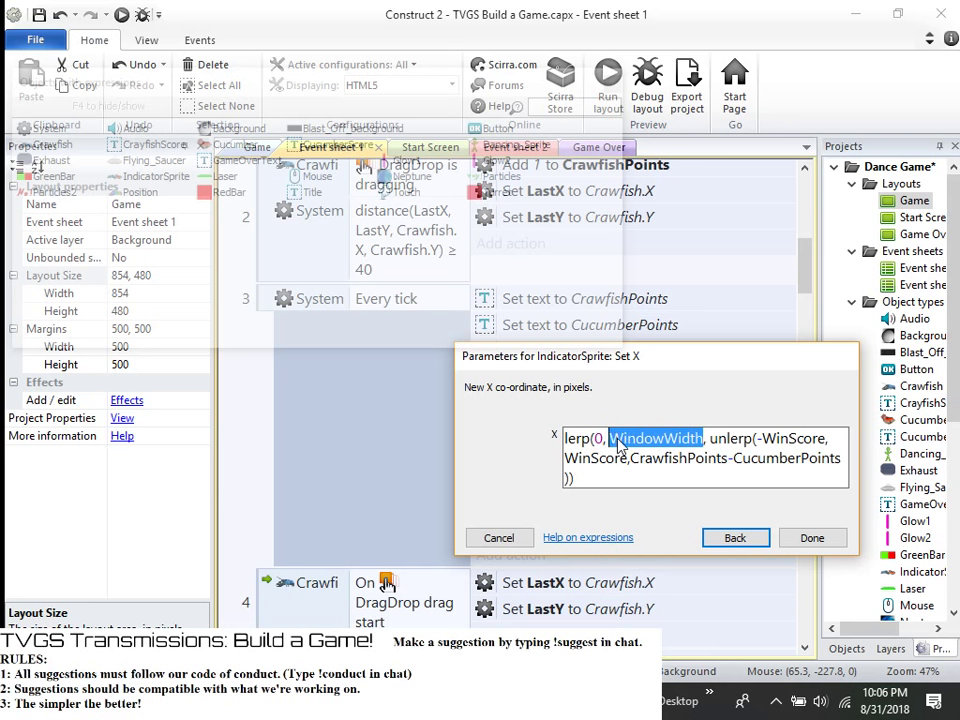
text(V)
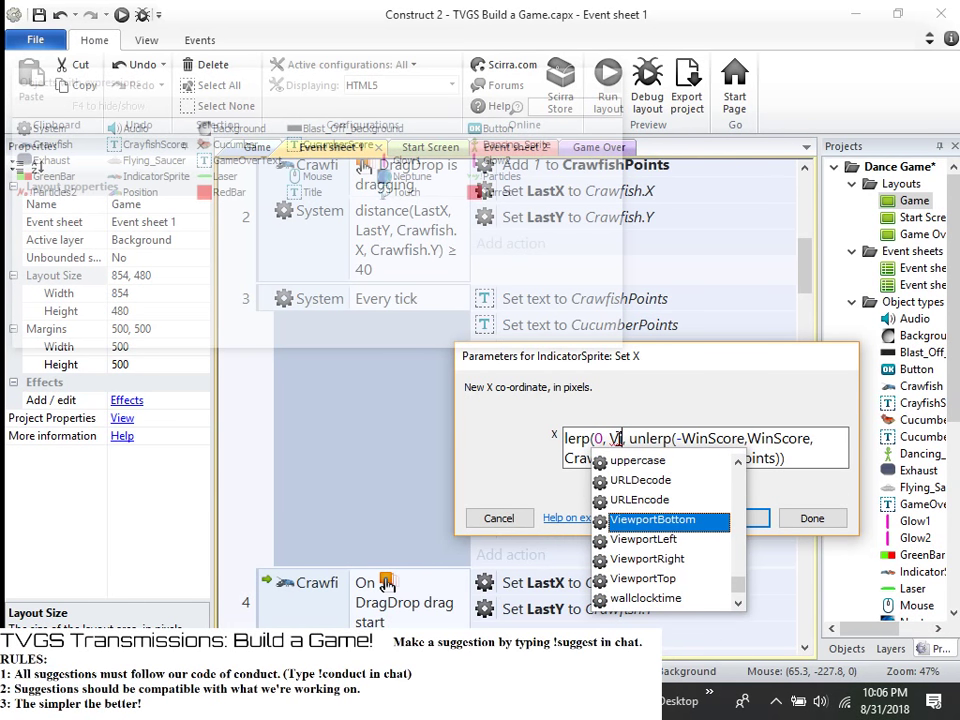
key(Down)
key(Return)
text(()
key(Escape)
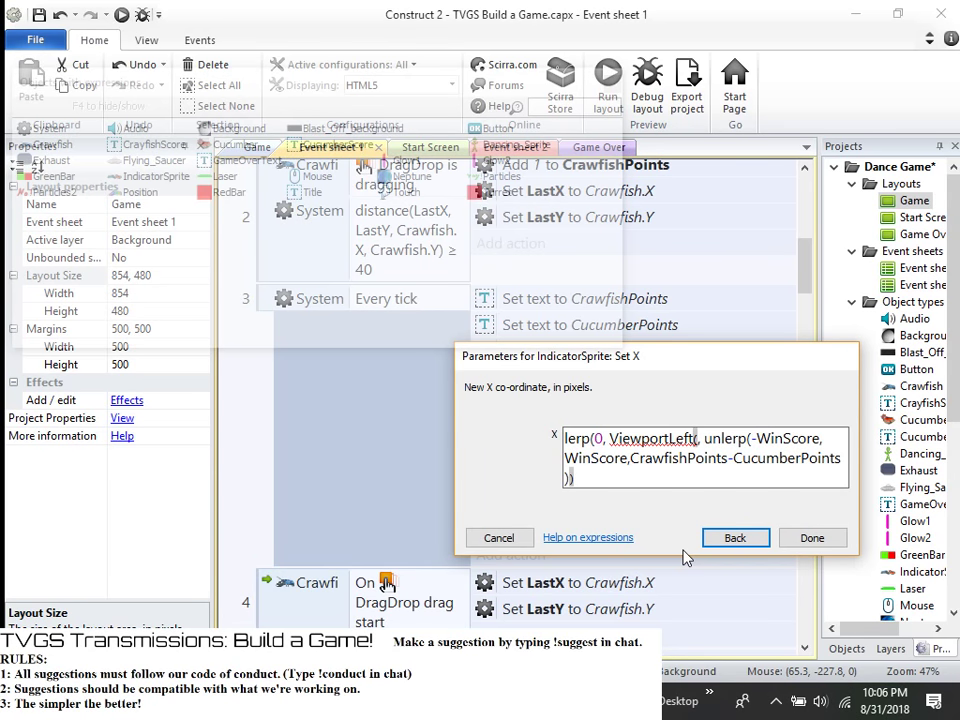
text("B)
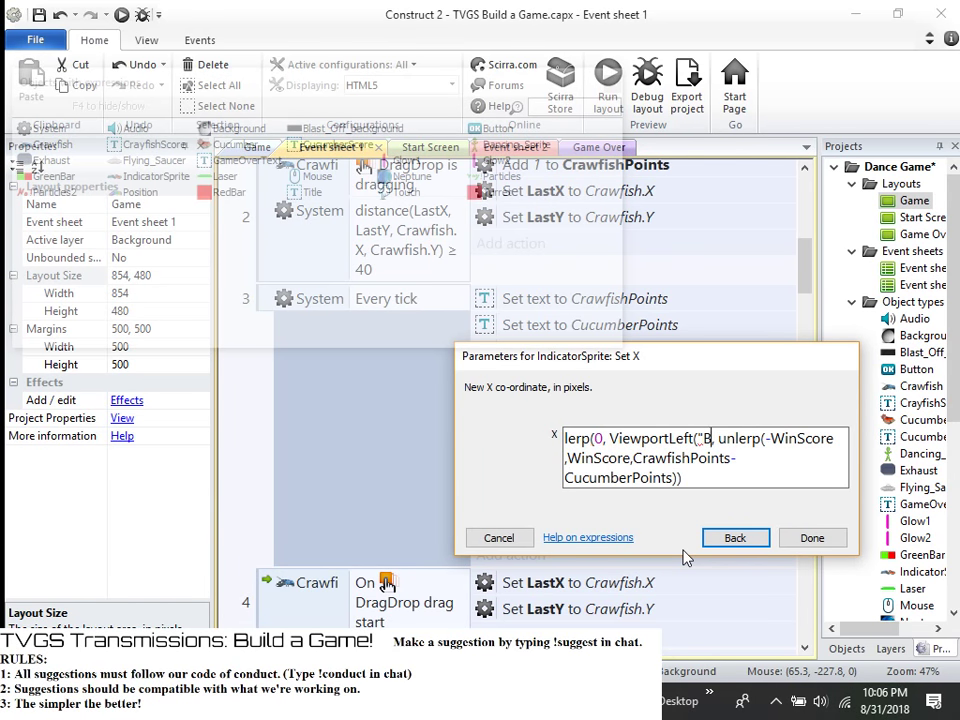
text(ackgro)
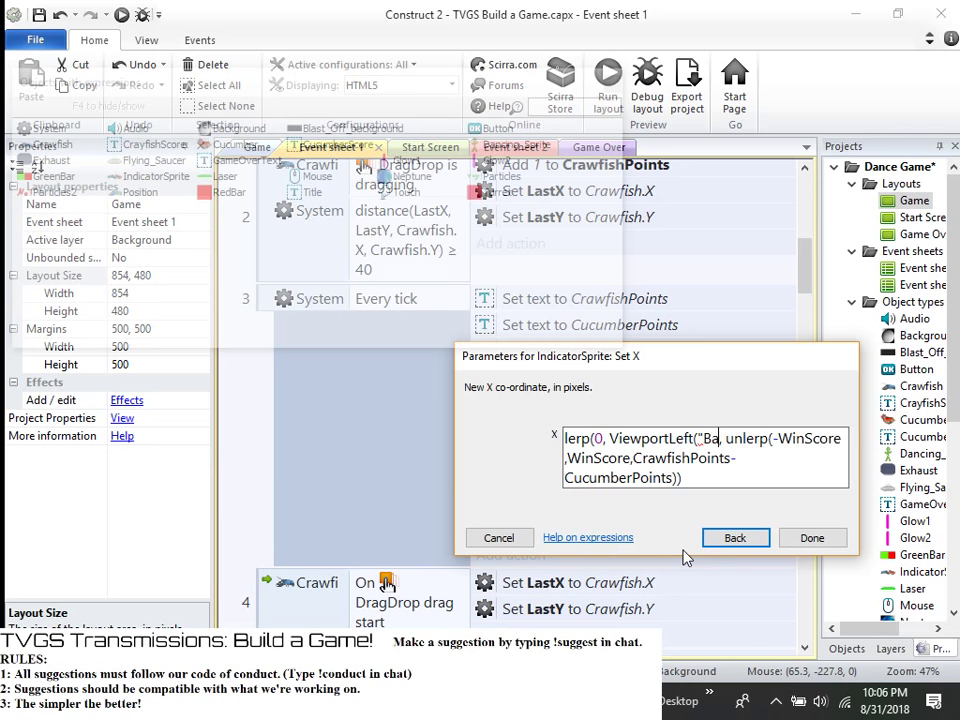
text(und)
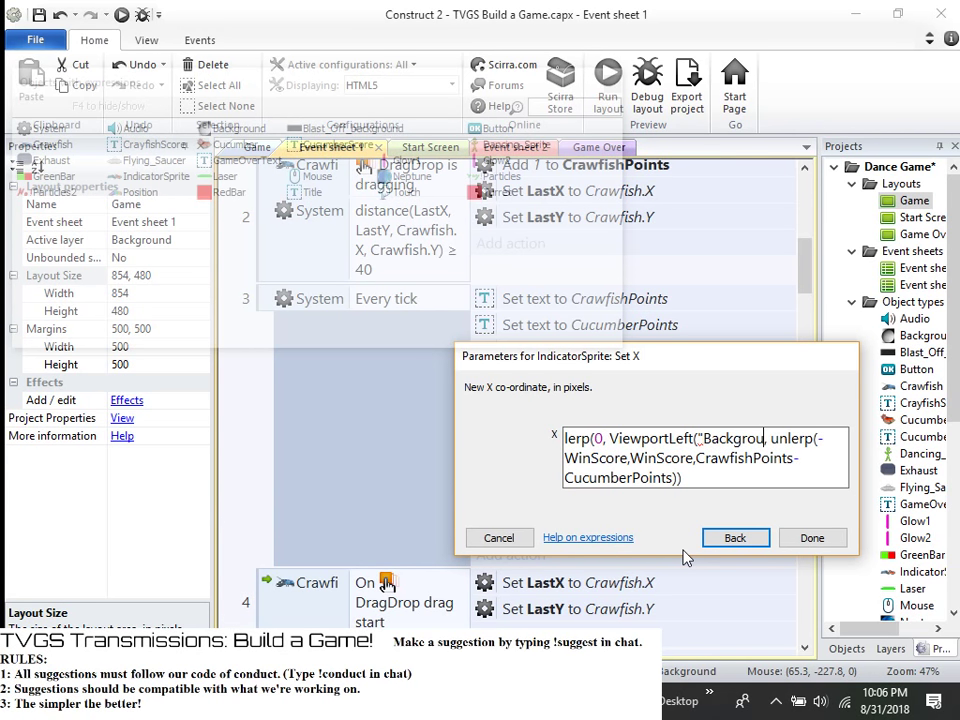
text("))
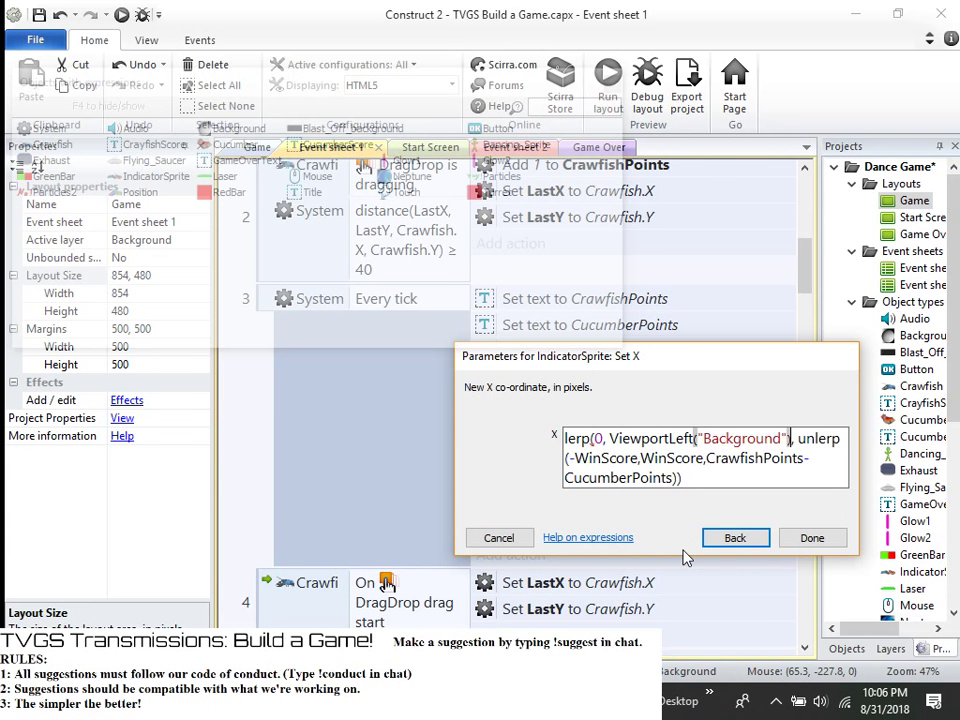
- Change ViewportLeft to ViewportRight in the IndicatorSprite's Set X formula and apply the edited action
click(693, 438)
key(BackSpace)
key(BackSpace)
key(BackSpace)
key(BackSpace)
text(Right)
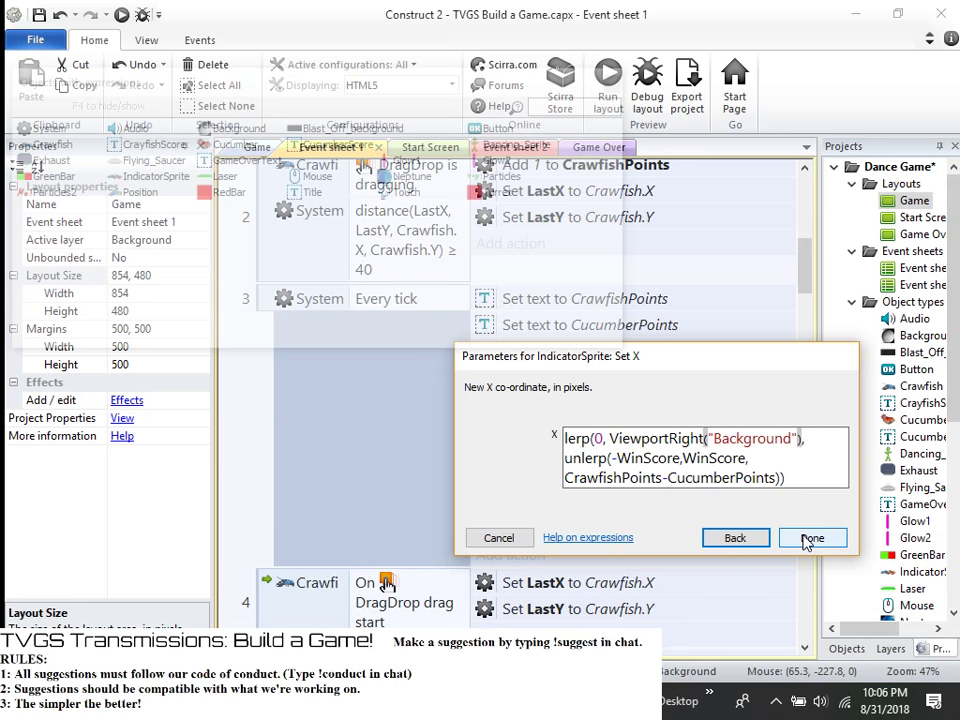
click(810, 538)
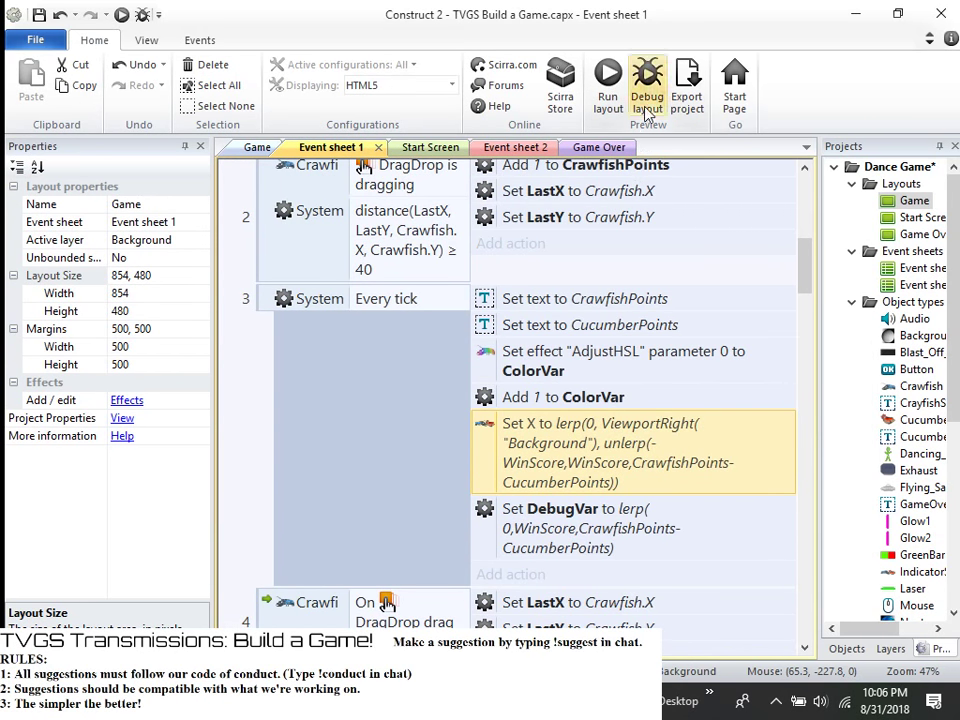
- Debug the layout again, pause to inspect the GreenBar's properties, resume to test the indicator's movement, and return to Event sheet 1
click(646, 72)
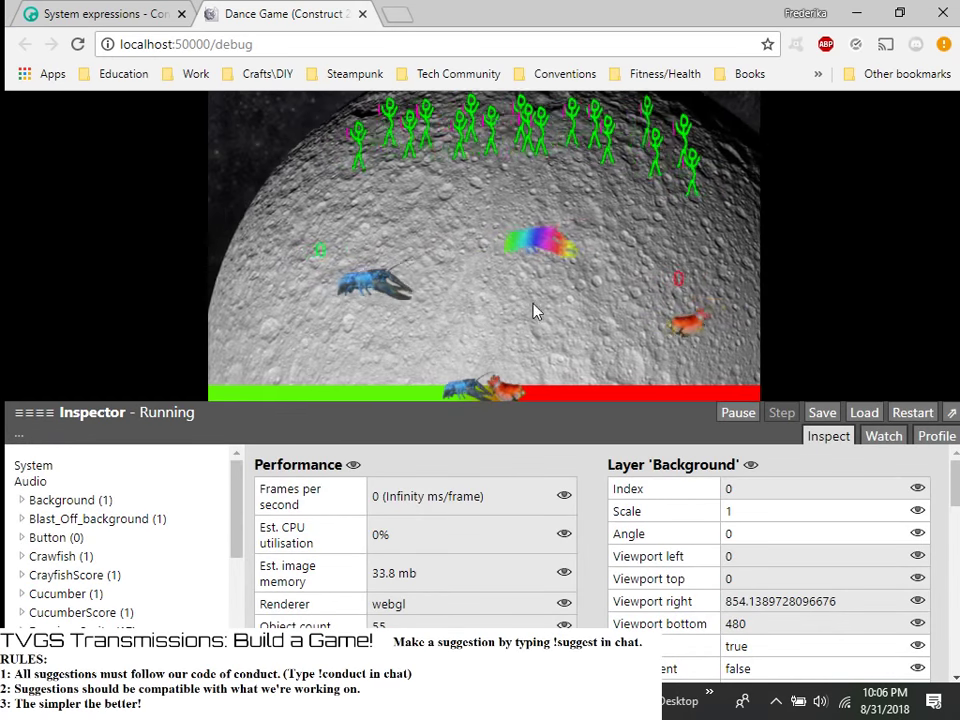
click(740, 413)
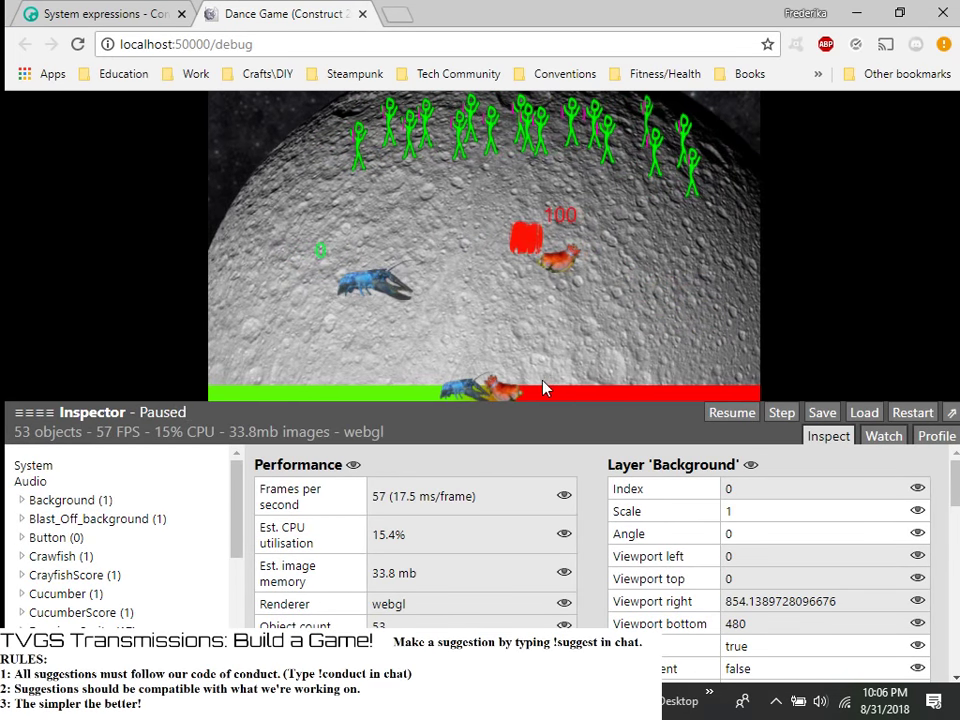
scroll(553, 521, down, 10)
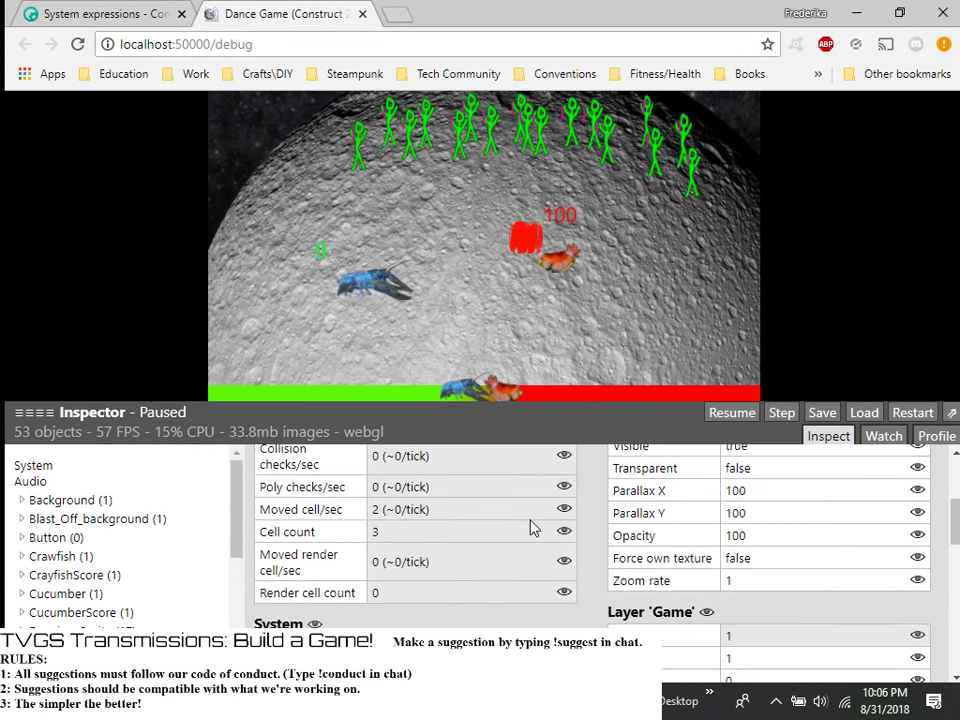
scroll(530, 522, up, 10)
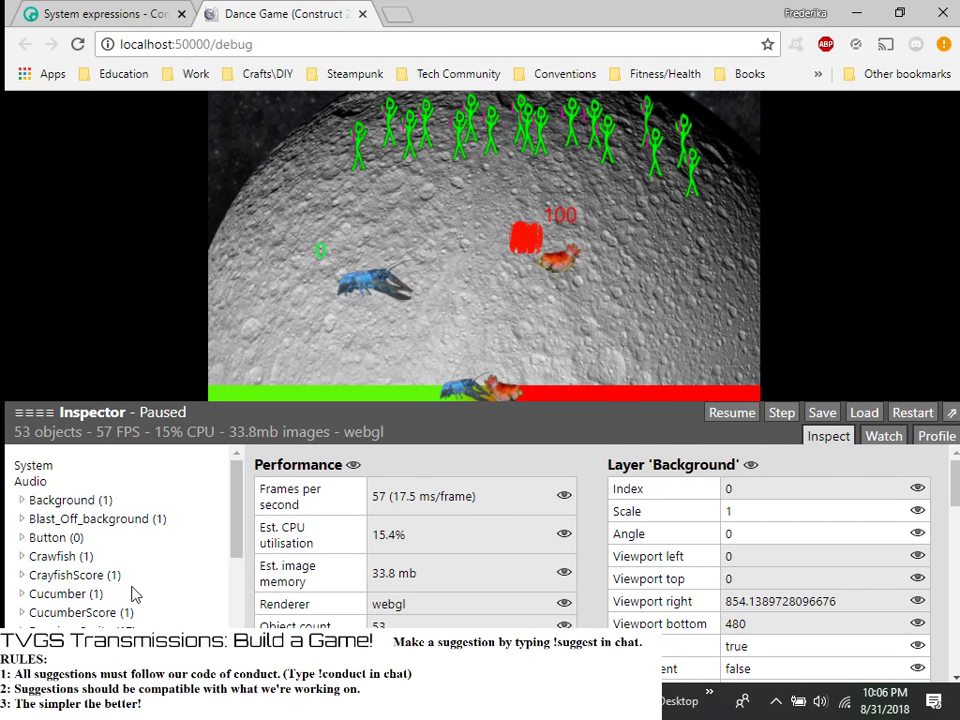
scroll(60, 598, down, 3)
click(63, 557)
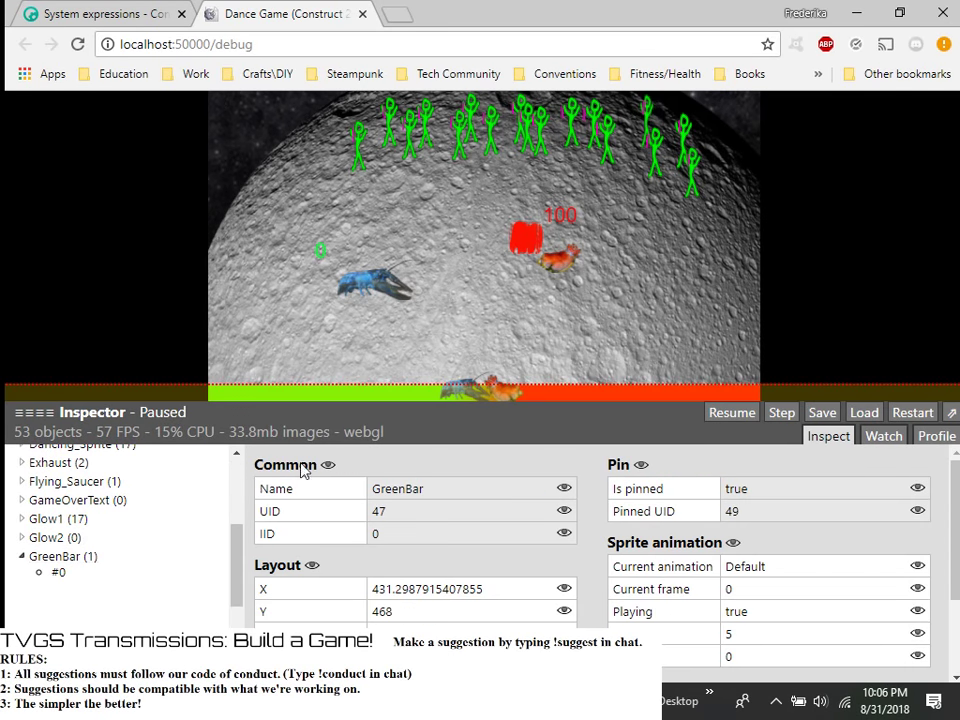
click(725, 414)
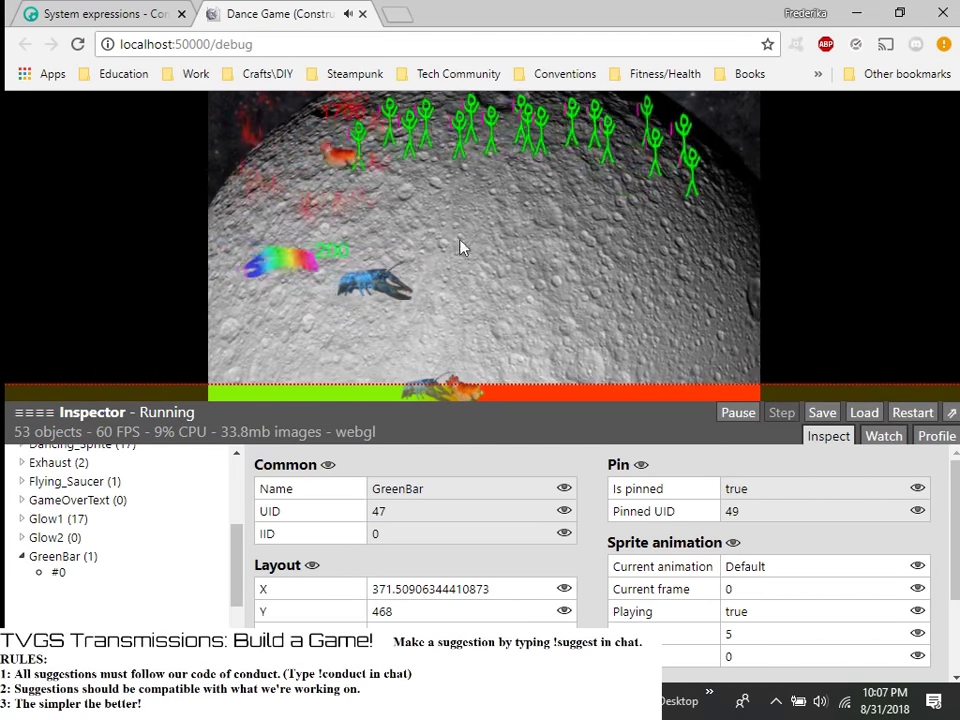
key(ctrl+Tab)
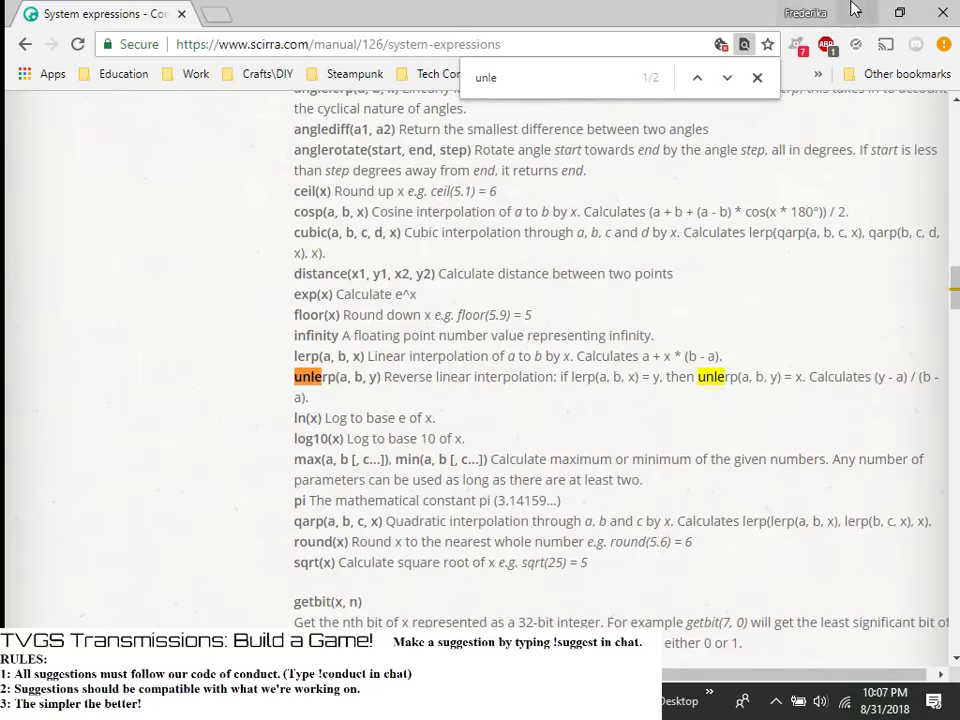
key(alt+Tab)
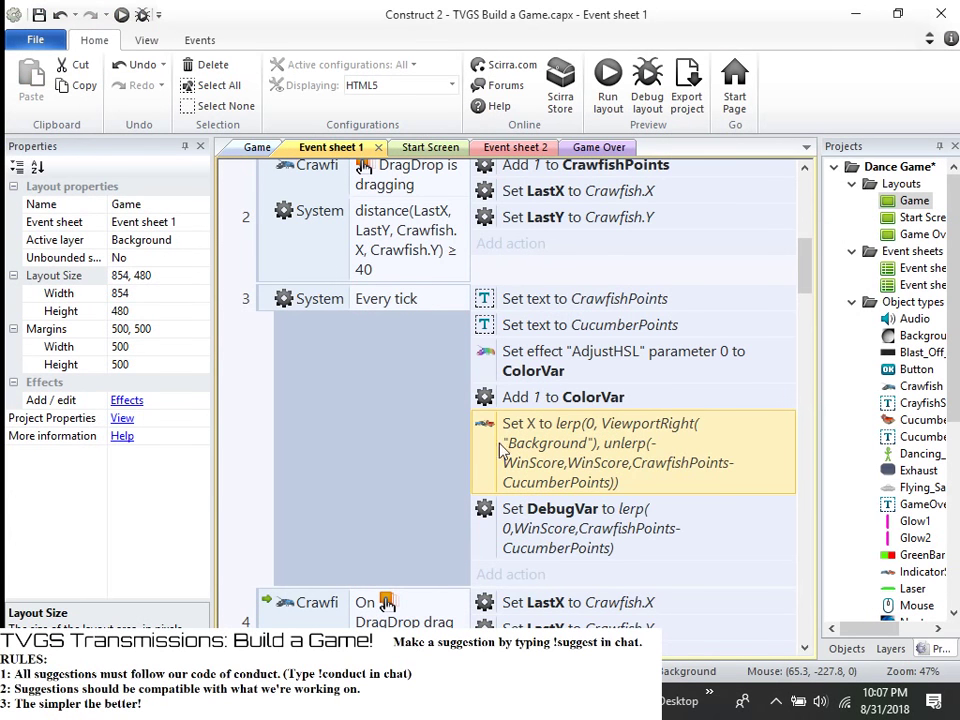
- Review the every-tick actions, the global variables and the start-of-layout pin actions in Event sheet 1
click(249, 486)
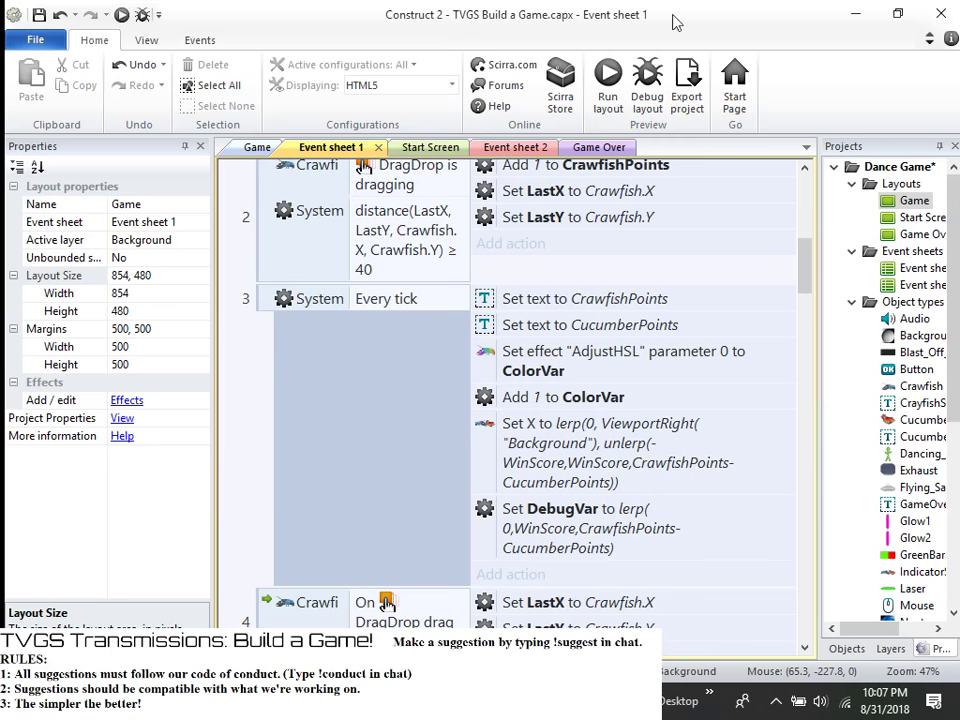
scroll(724, 456, up, 1)
scroll(692, 533, down, 2)
click(615, 518)
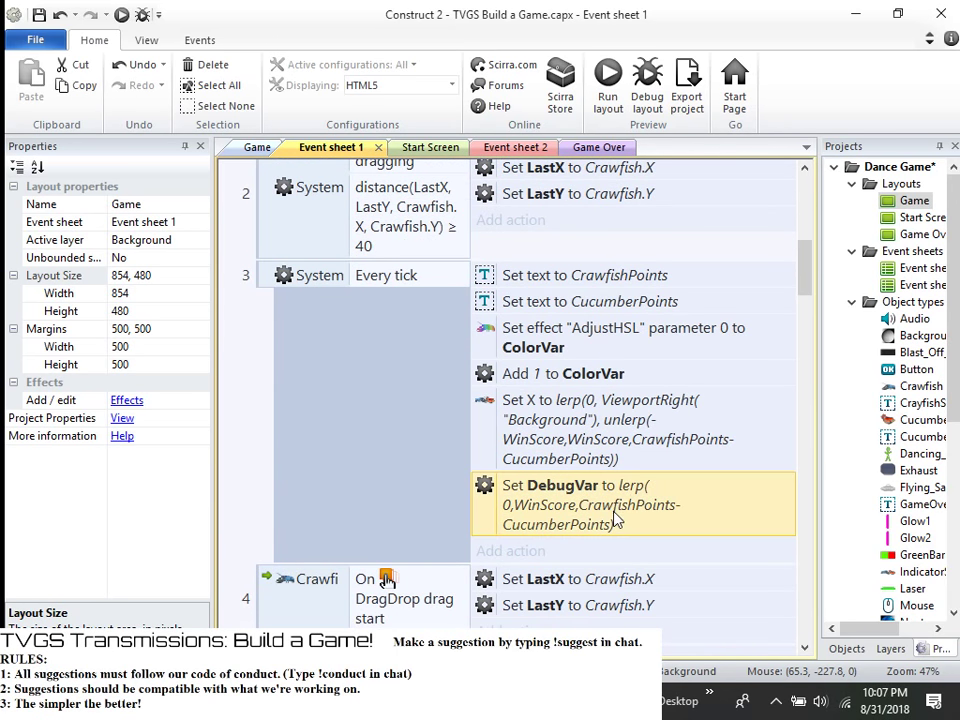
scroll(739, 349, up, 5)
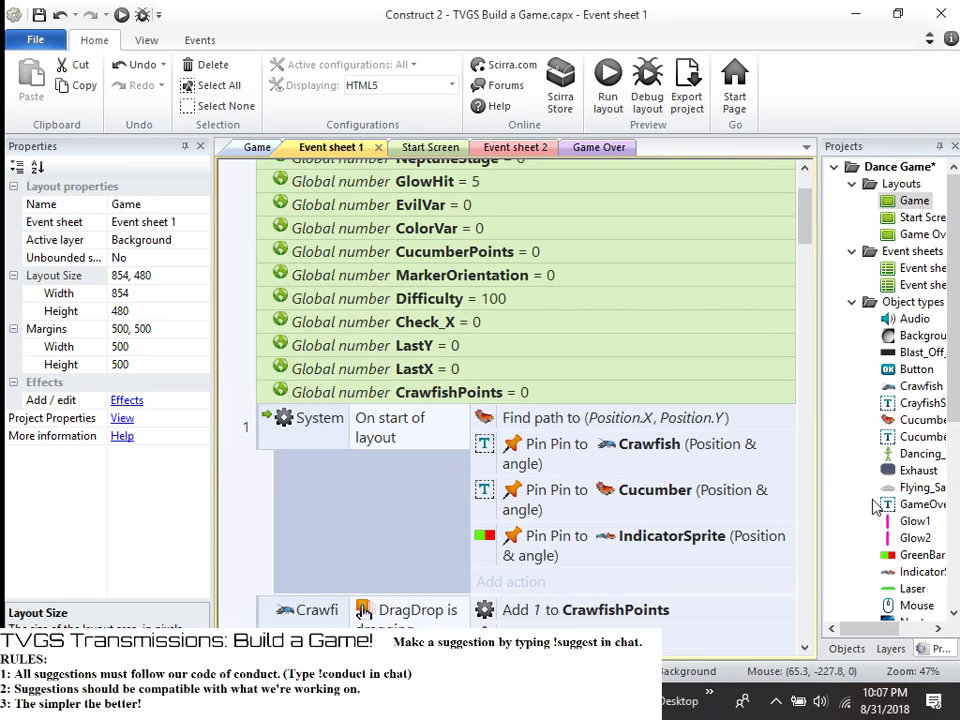
scroll(649, 443, down, 2)
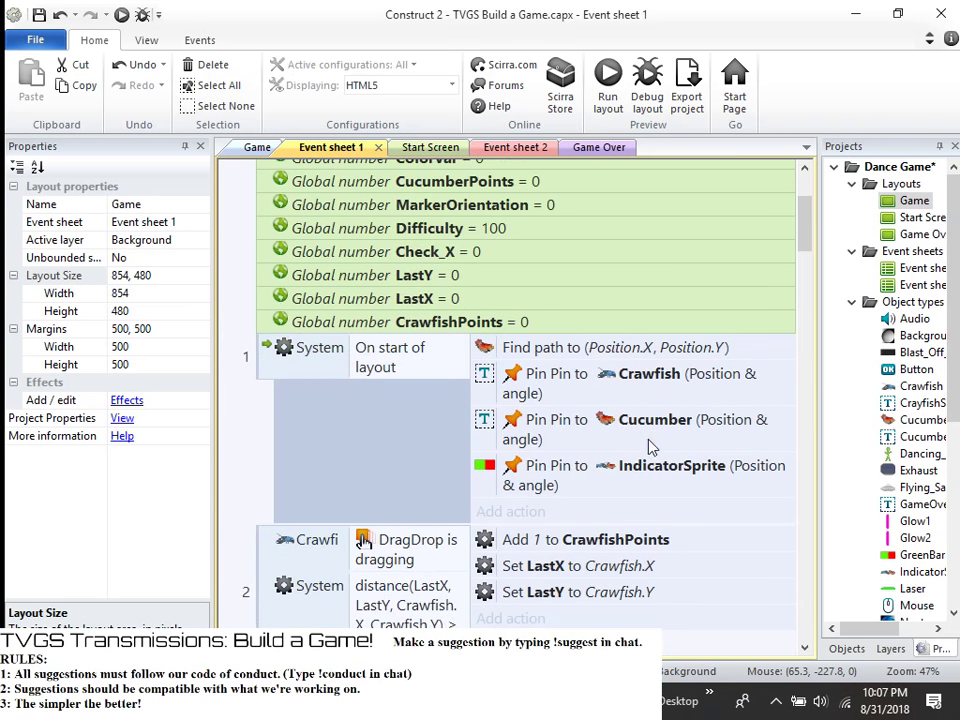
scroll(676, 340, down, 2)
scroll(690, 345, down, 2)
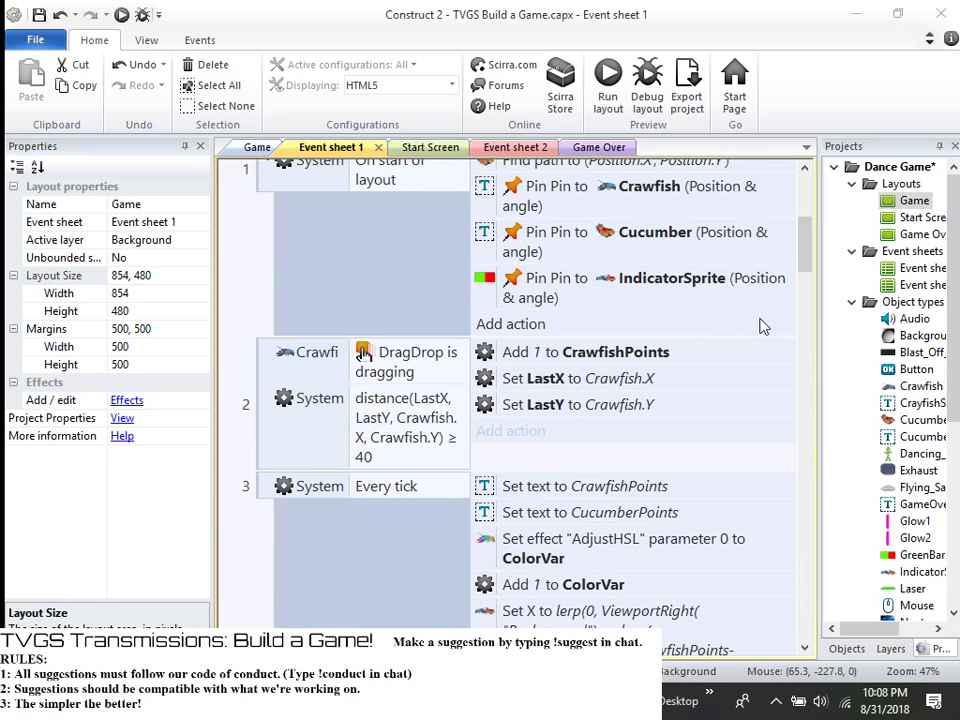
- Save the project, play-test the layout in the browser, and return to Event sheet 1
key(ctrl+s)
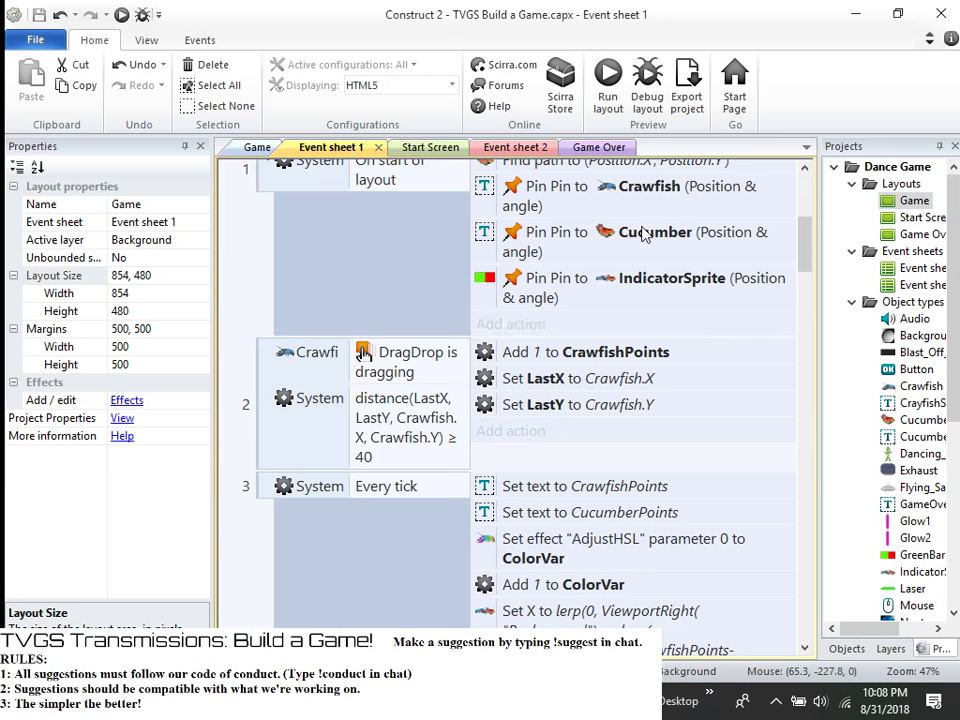
click(609, 82)
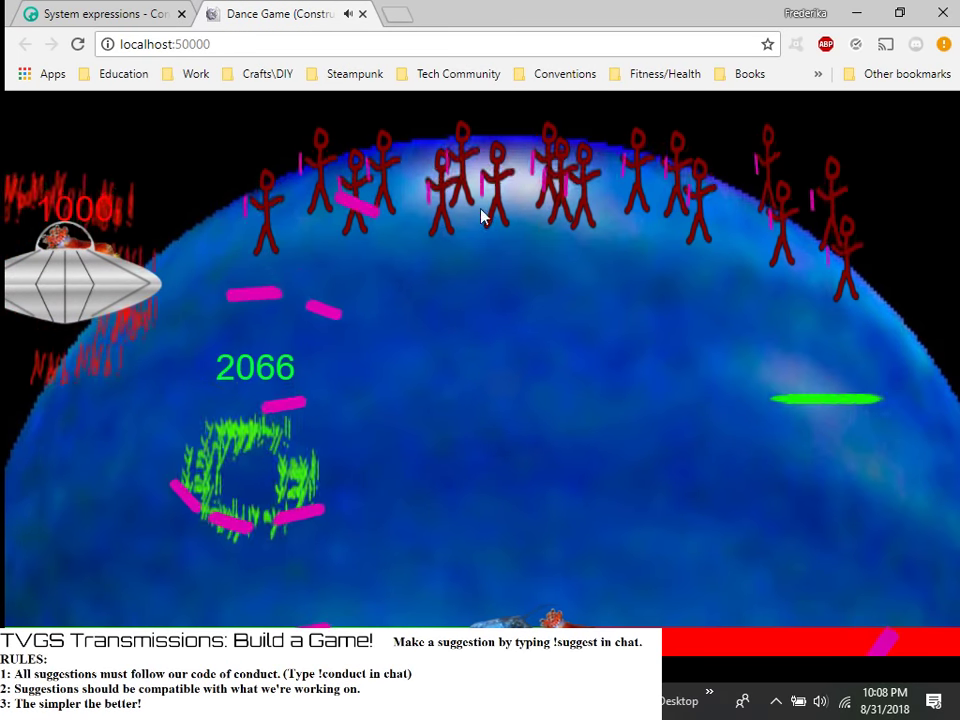
click(363, 14)
click(856, 12)
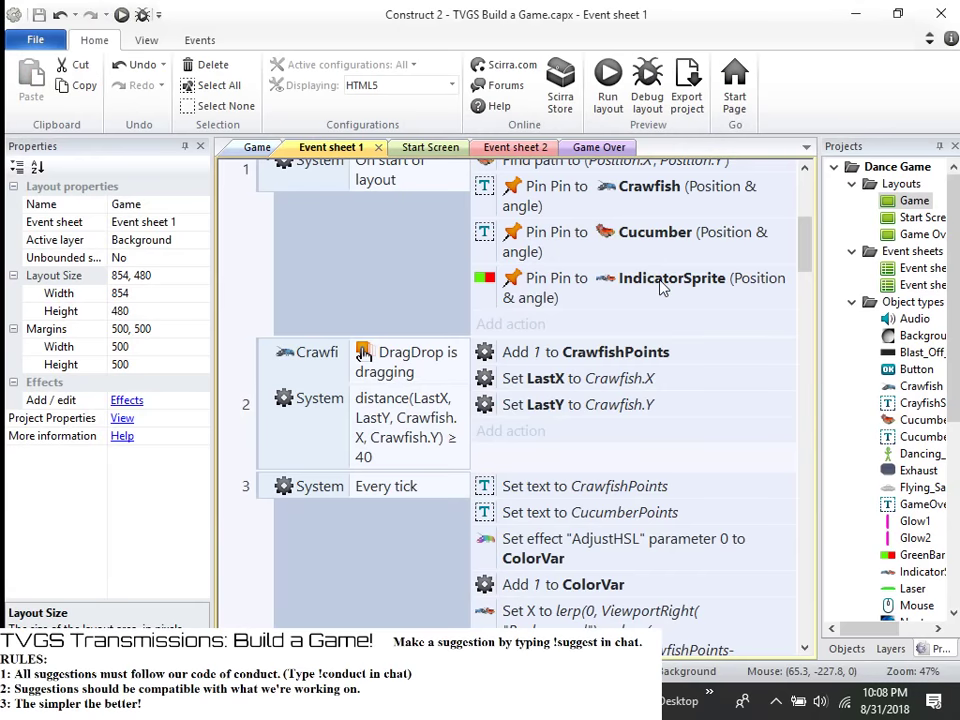
- Set the initial value of the WinScore global variable to 5000
scroll(529, 268, up, 5)
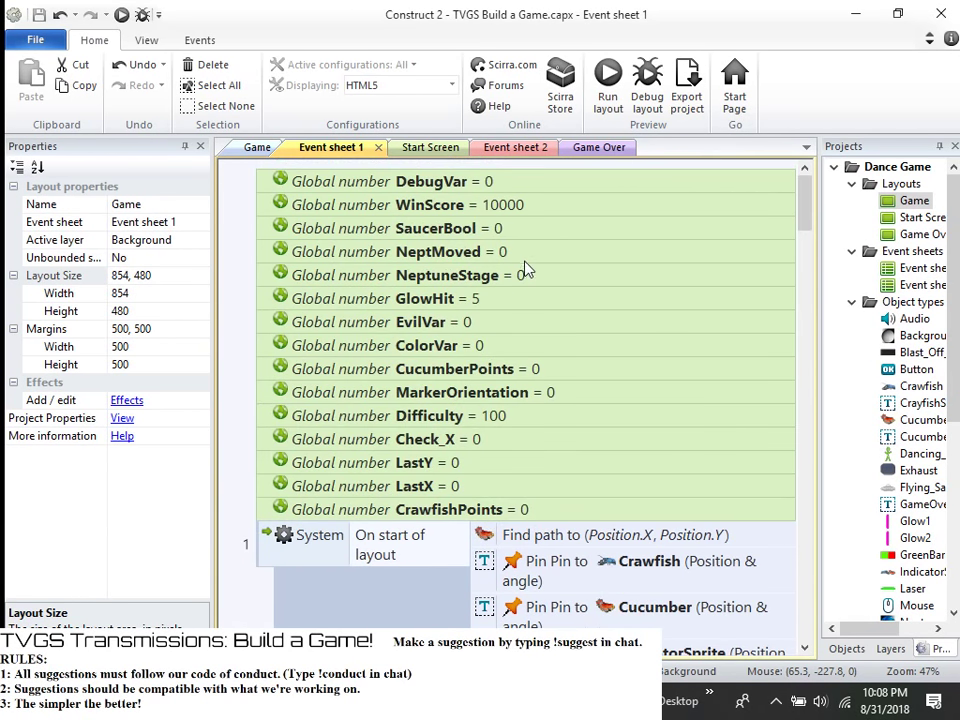
double_click(527, 205)
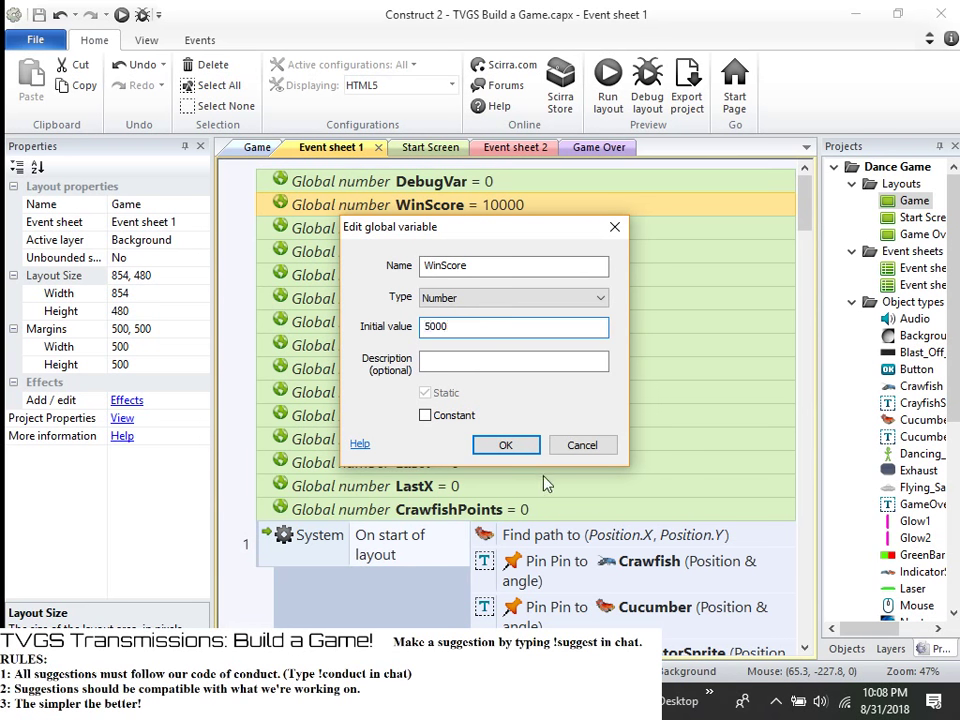
click(506, 445)
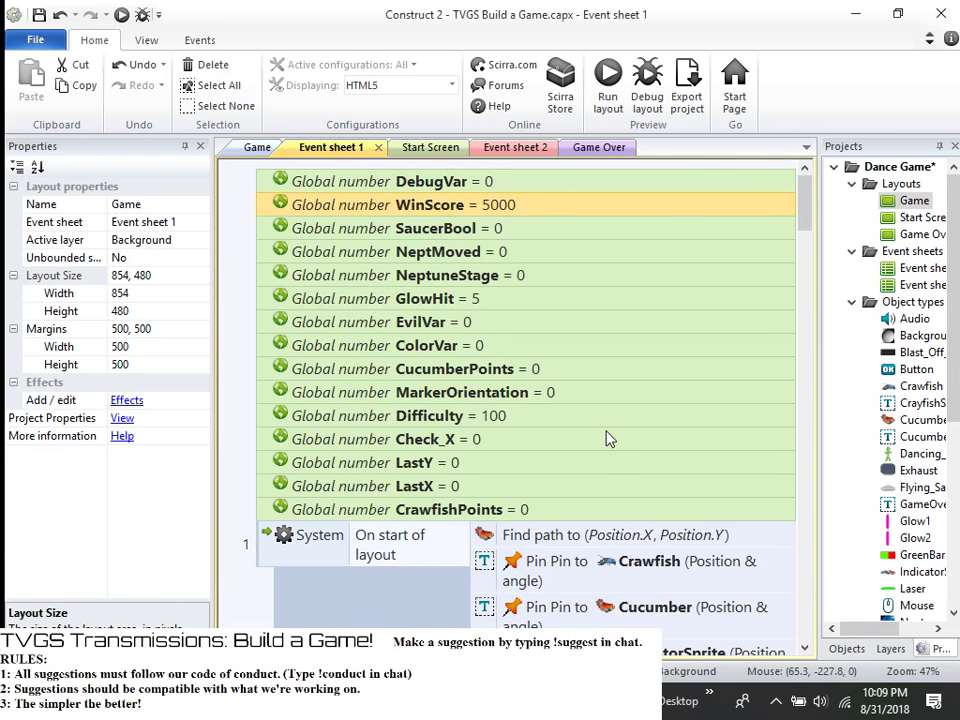
- Make the WinScore global variable a constant, accepting the removal of any actions that set it
double_click(557, 206)
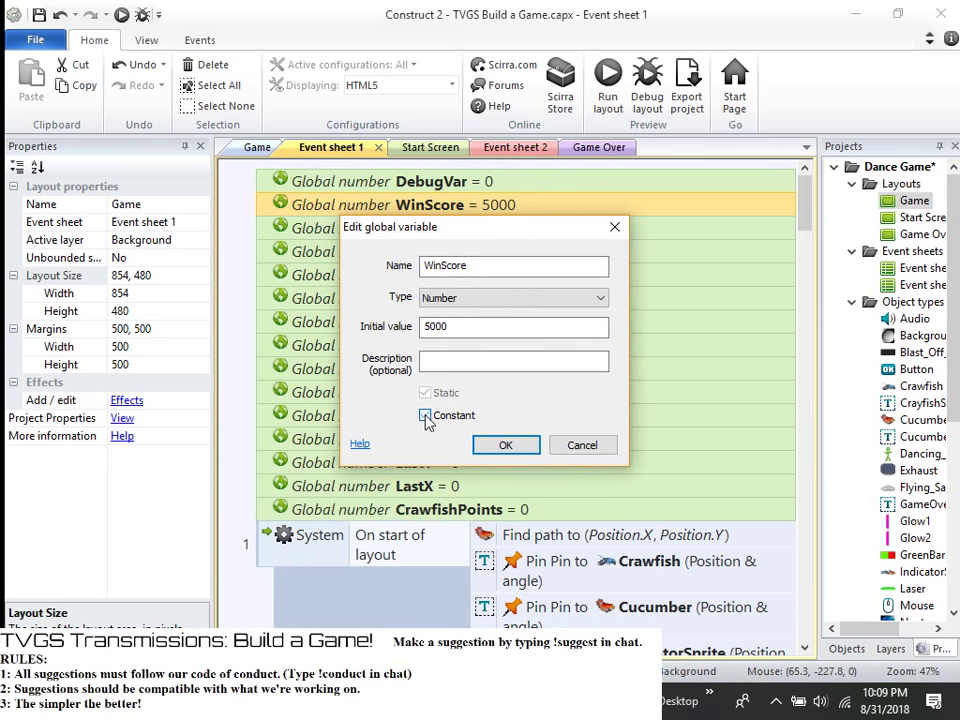
click(508, 447)
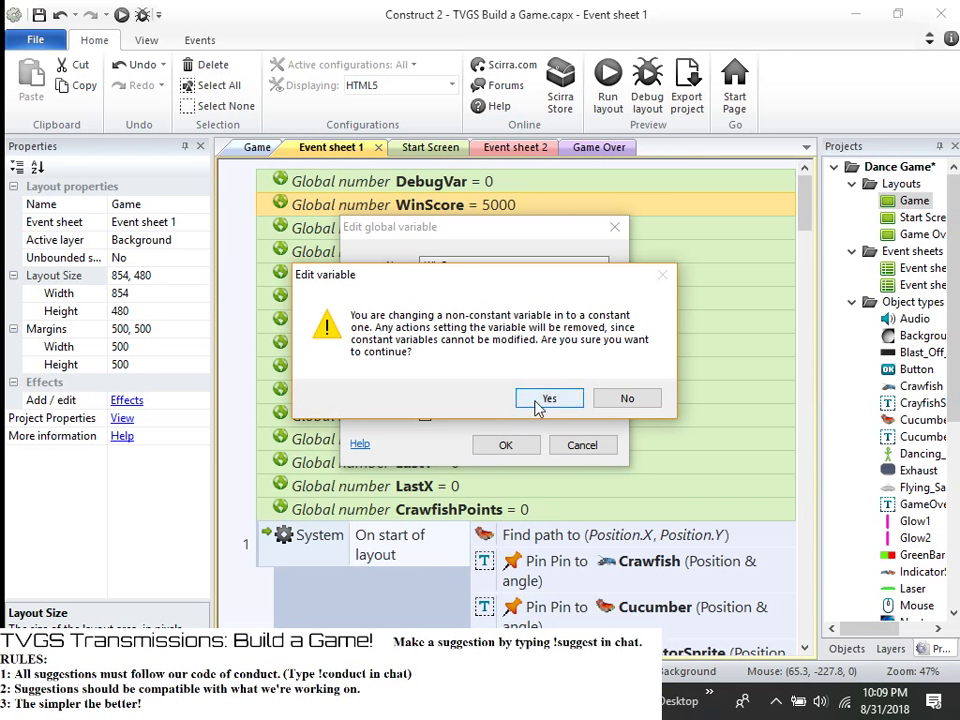
click(549, 399)
scroll(600, 380, down, 3)
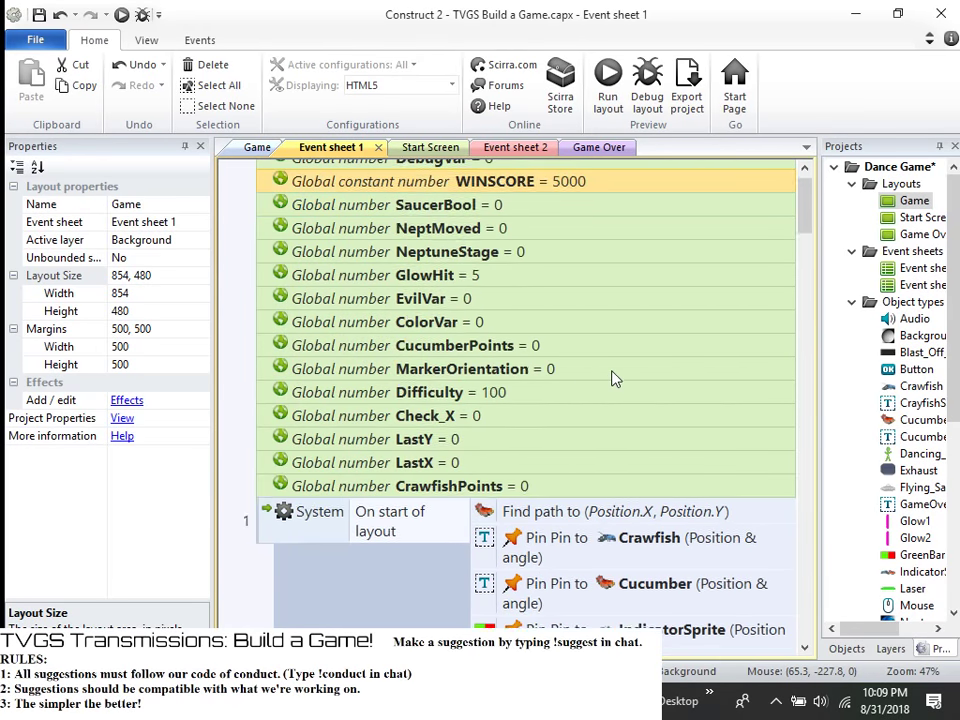
- Play-test the Game layout in the browser, close the preview, and return to Event sheet 1
scroll(615, 374, down, 2)
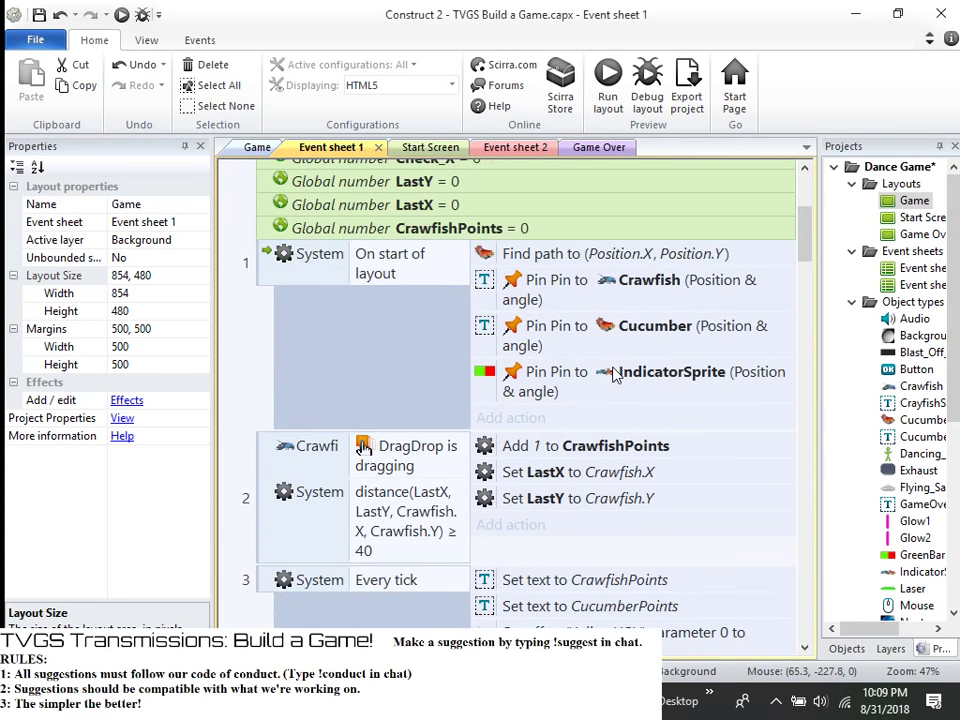
scroll(615, 374, down, 1)
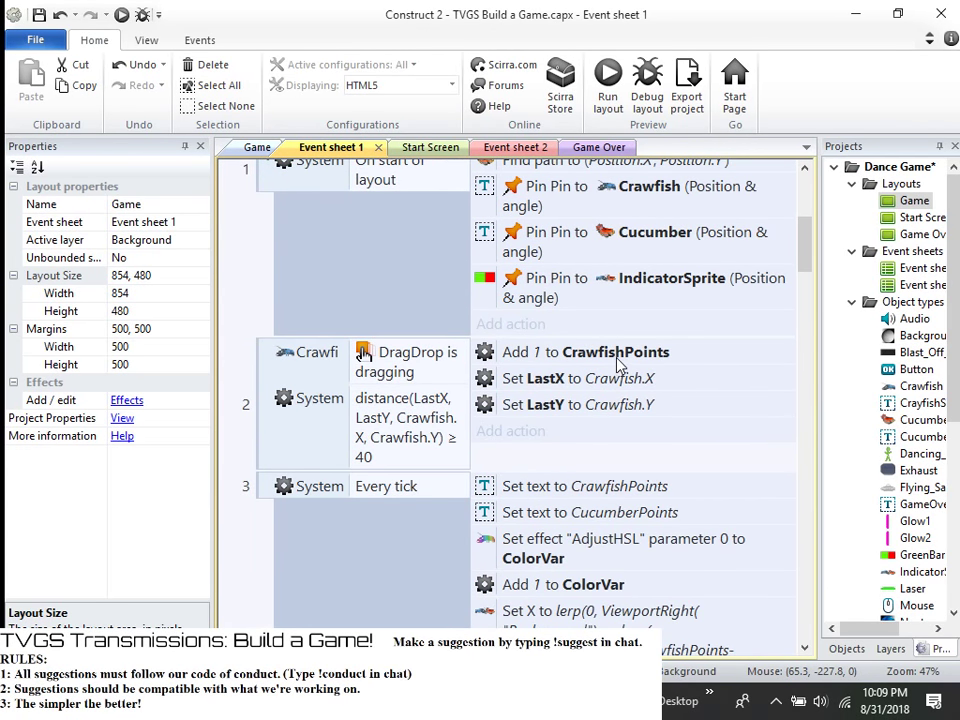
scroll(617, 365, down, 2)
click(608, 88)
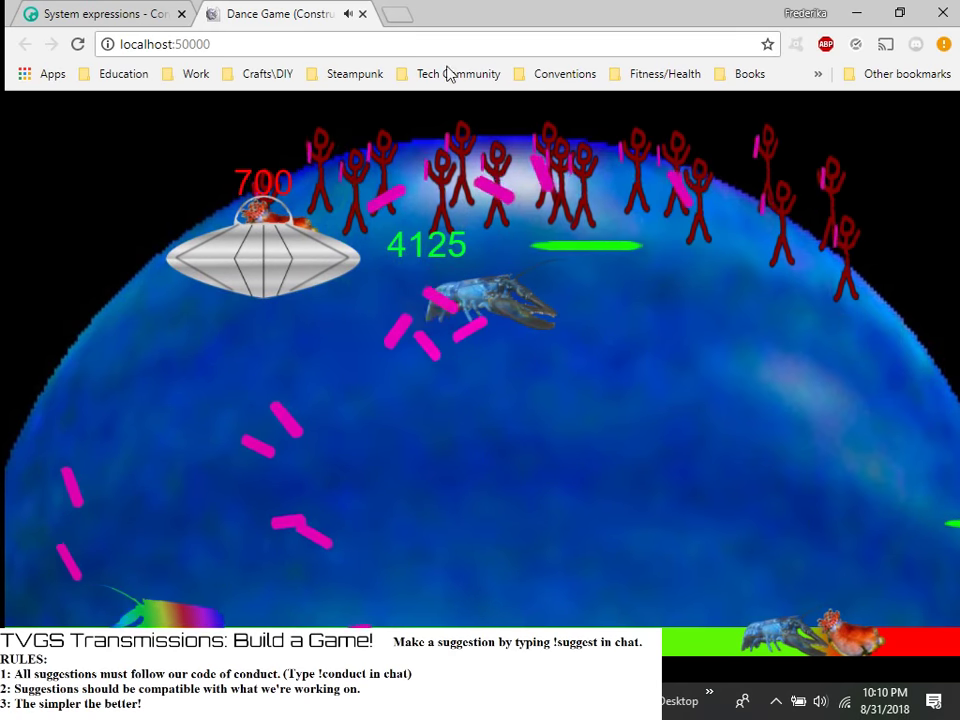
click(363, 14)
click(857, 14)
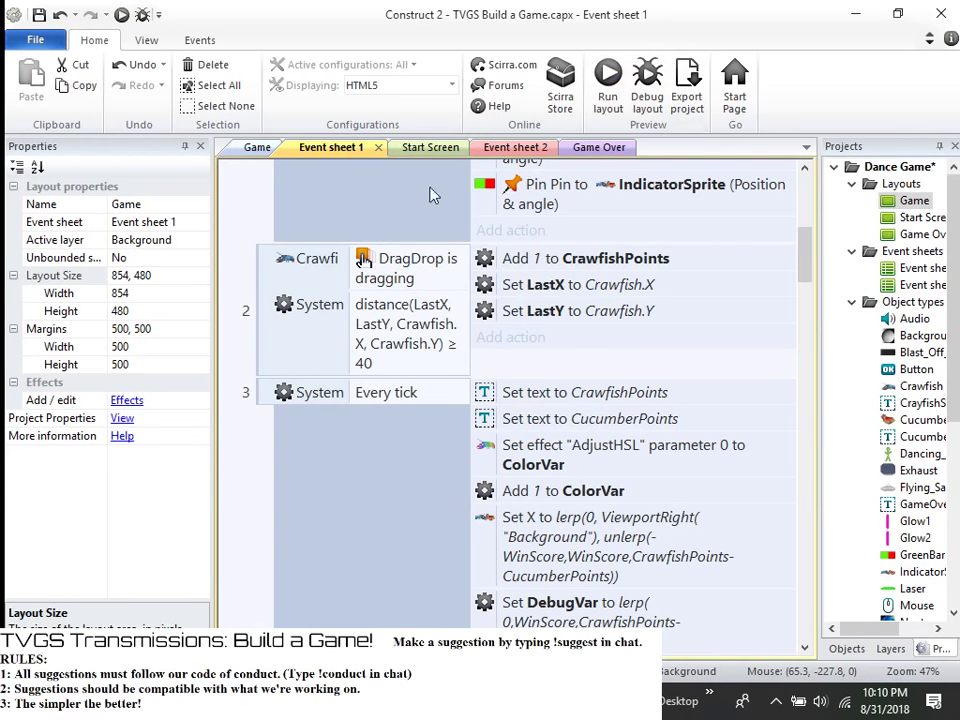
- Play-test the game from the Start Screen layout in the browser, starting a round, and return to the editor
click(257, 148)
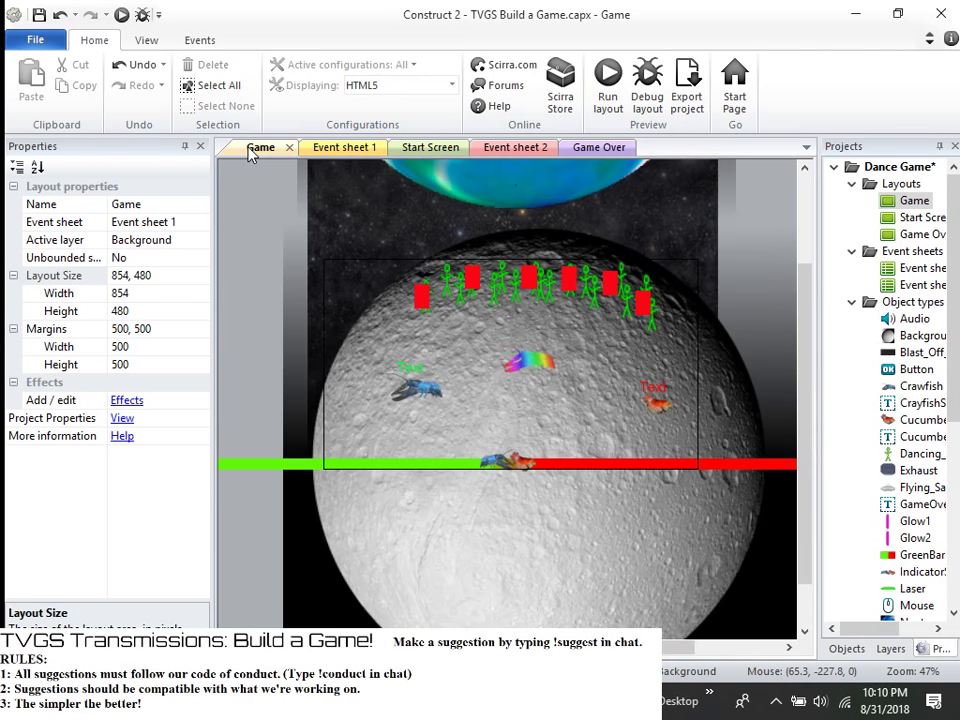
click(446, 148)
click(607, 90)
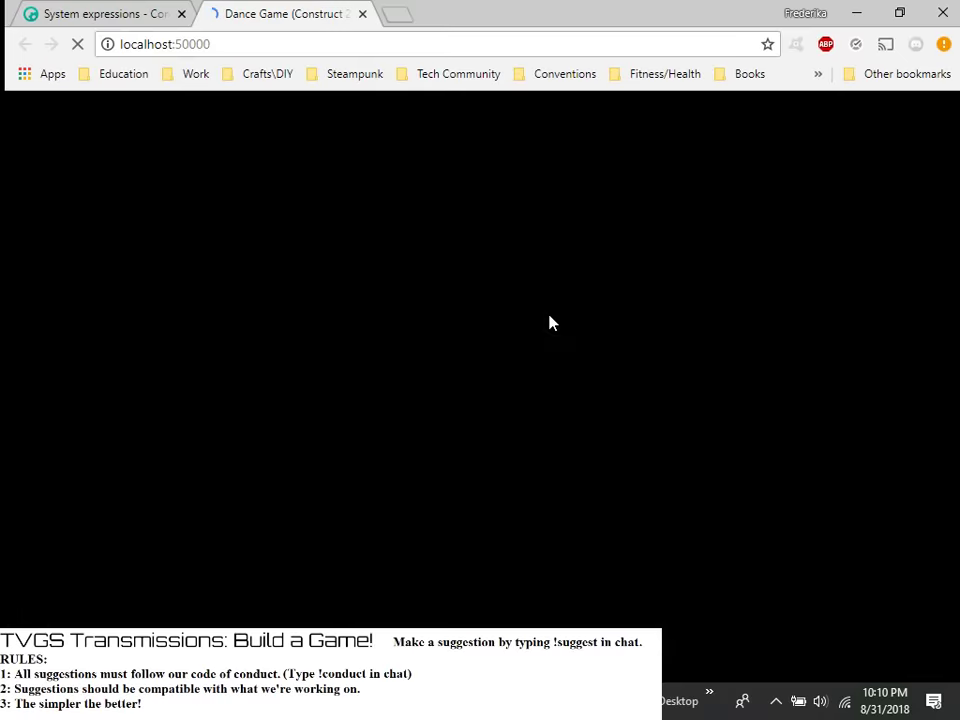
click(492, 470)
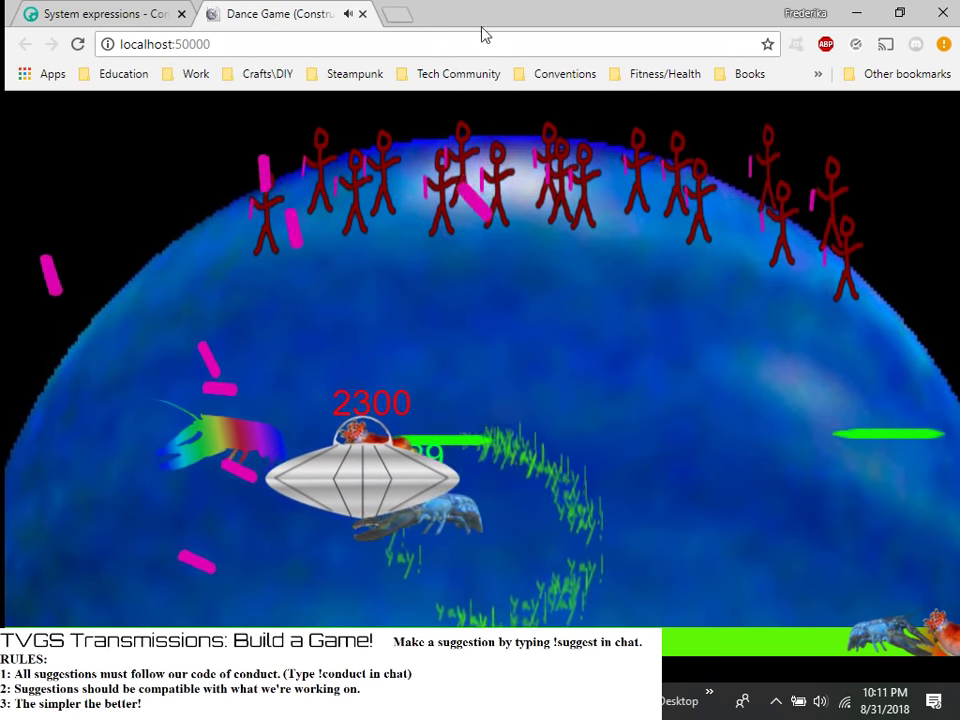
click(363, 14)
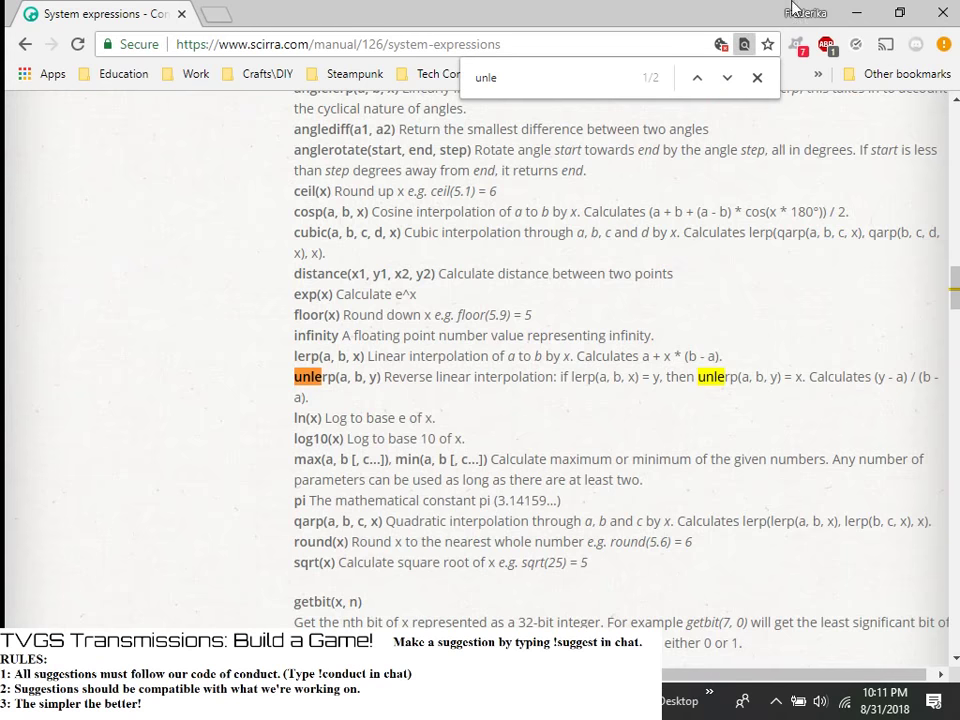
click(868, 12)
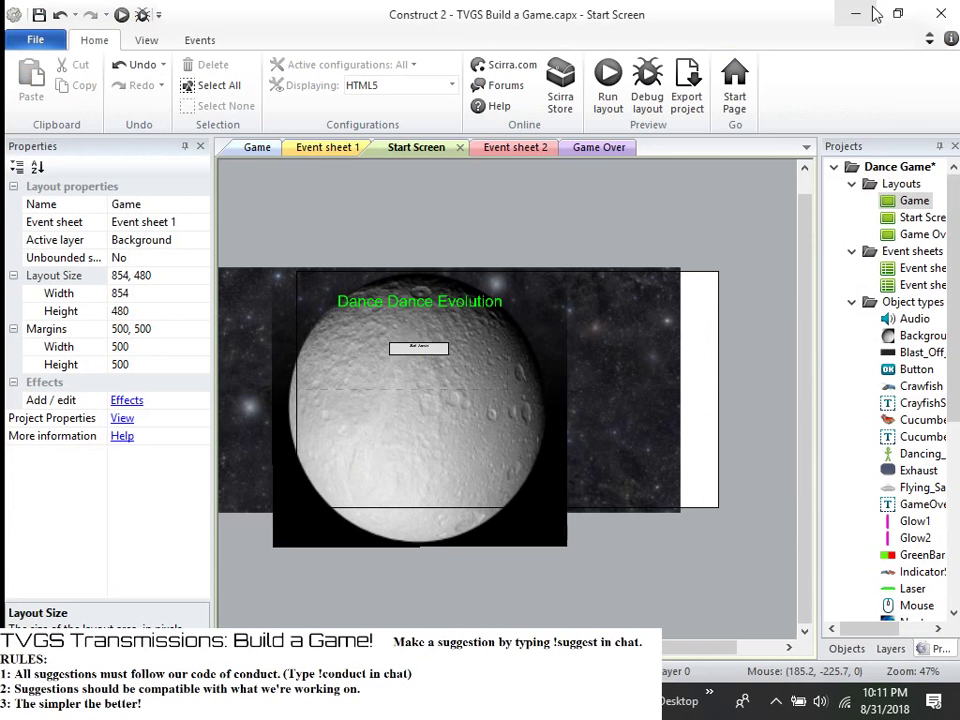
- Review Event sheet 1 from the global variables and every-tick actions down to the laser collision event at the end
click(328, 148)
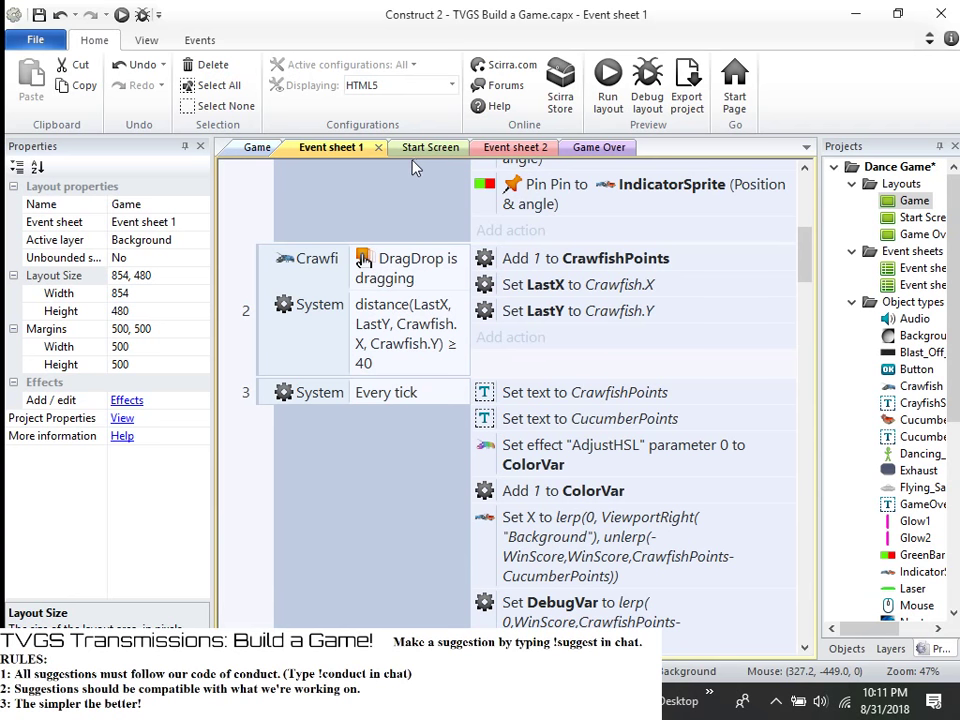
scroll(515, 310, down, 2)
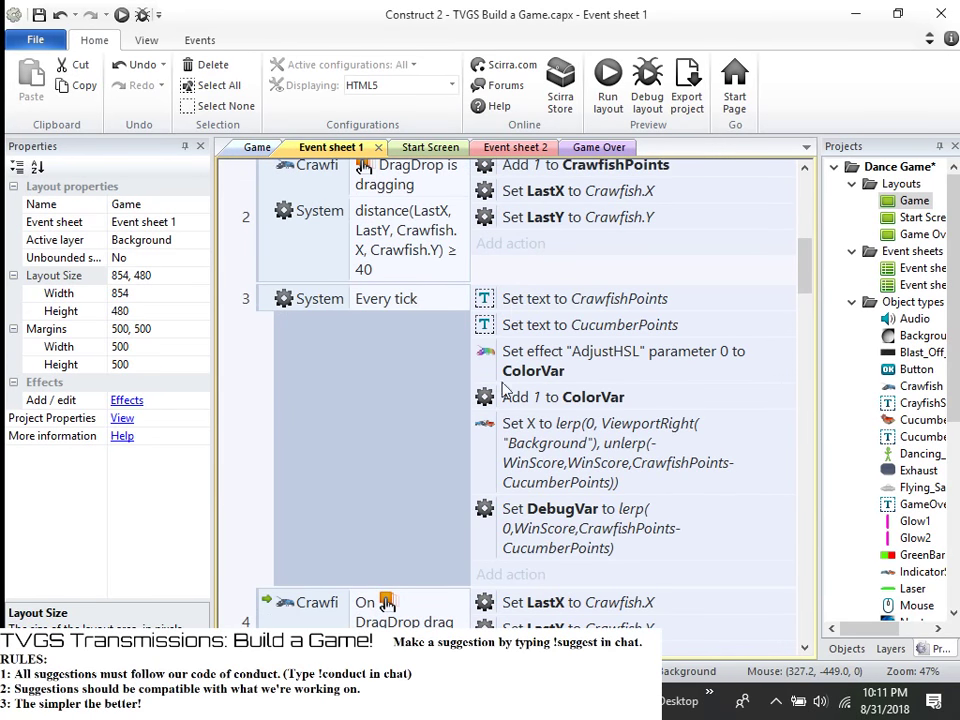
scroll(451, 413, down, 1)
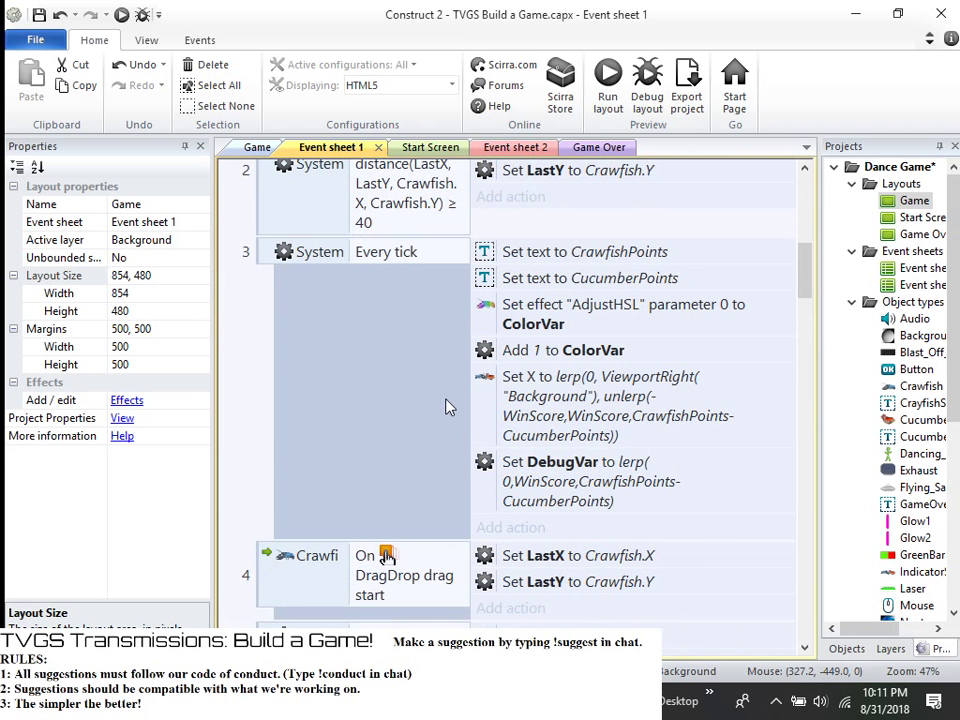
scroll(447, 407, down, 1)
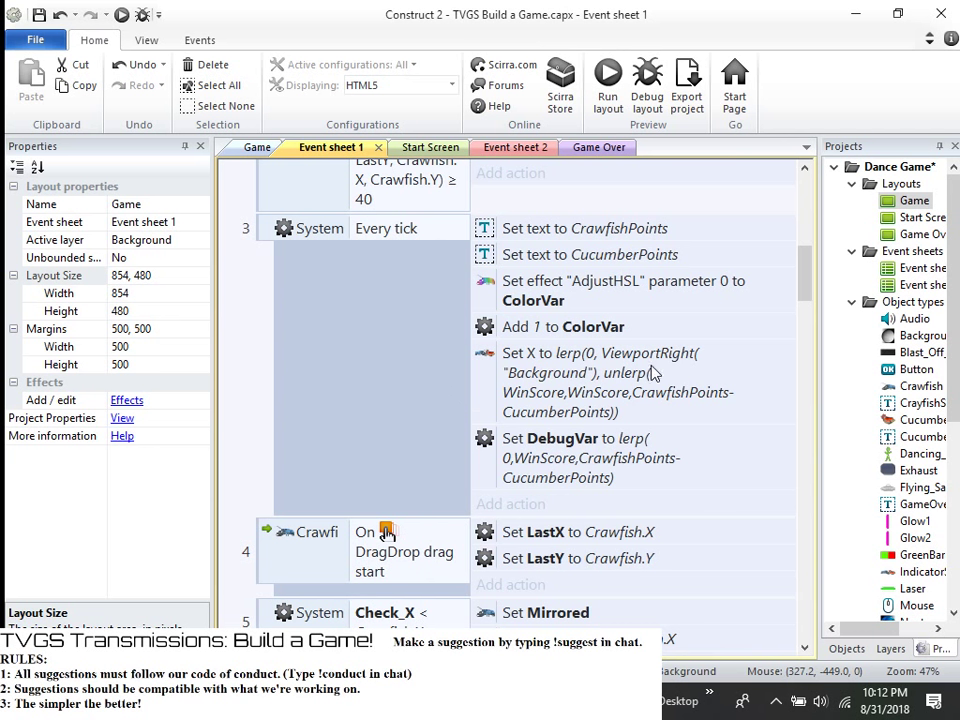
scroll(655, 370, down, 2)
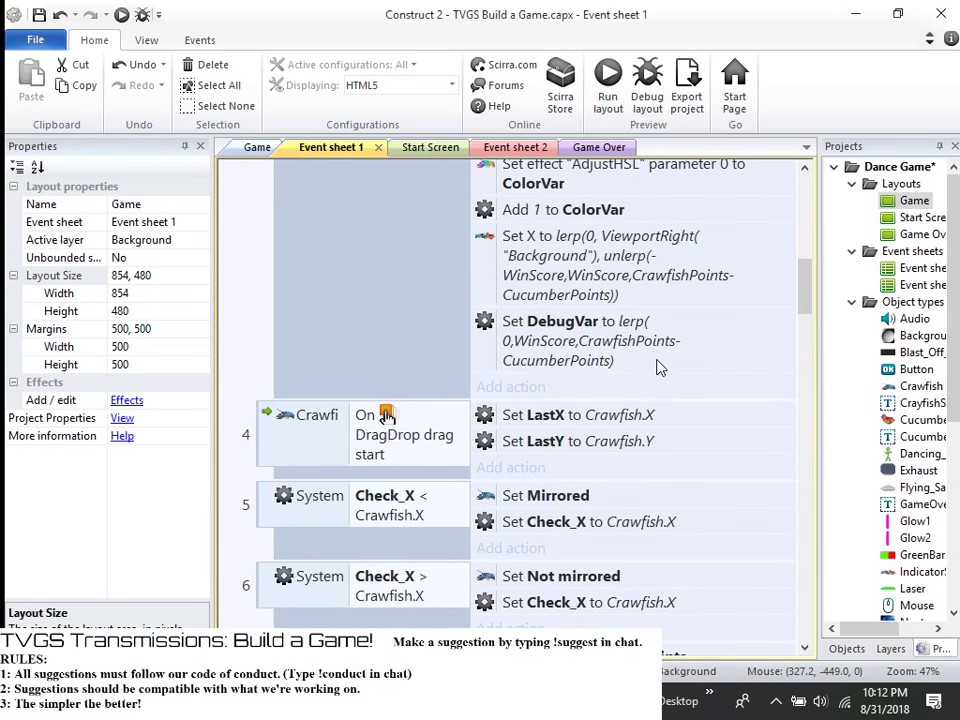
scroll(657, 366, down, 3)
scroll(808, 300, down, 1)
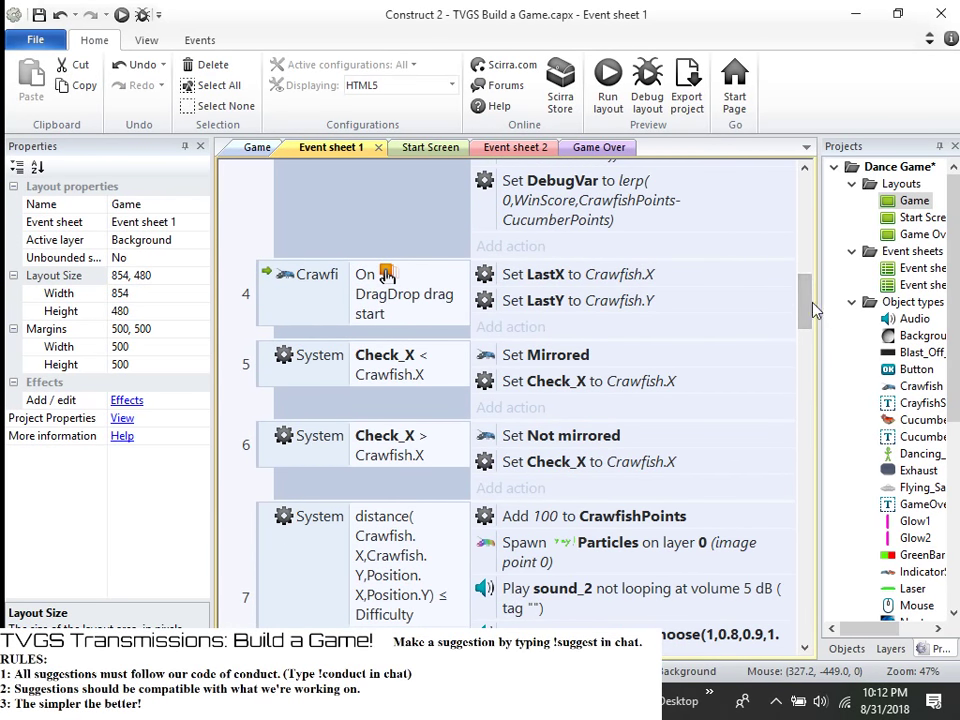
drag(813, 311, 813, 205)
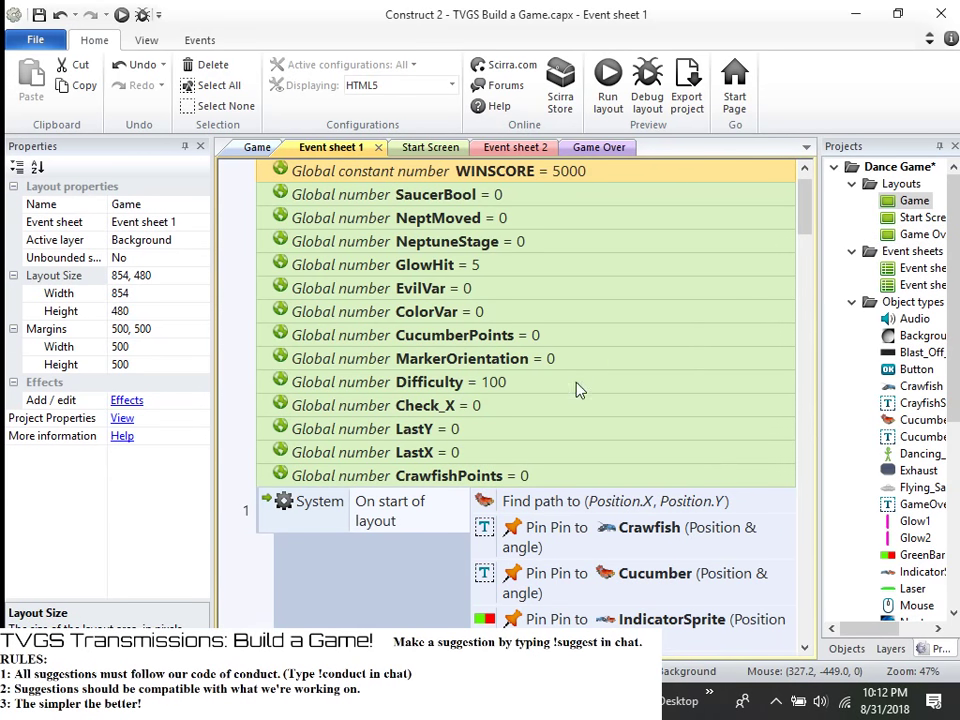
scroll(578, 389, down, 5)
drag(806, 222, 808, 582)
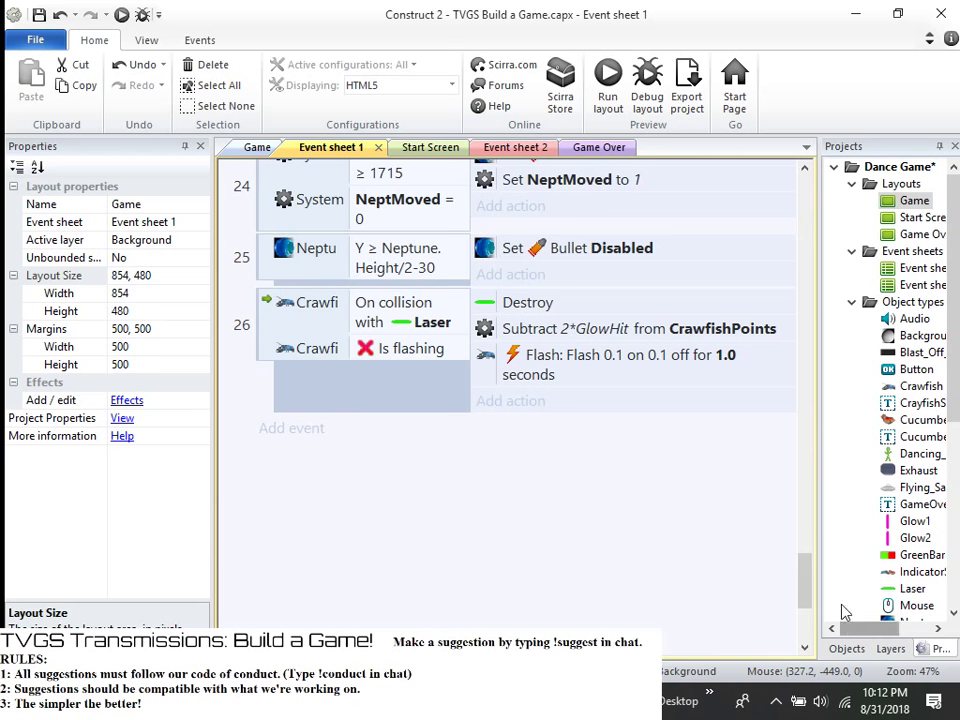
- Widen the project tree and add a layout named Win Screen without an event sheet, saving the project before and after
drag(818, 604, 741, 622)
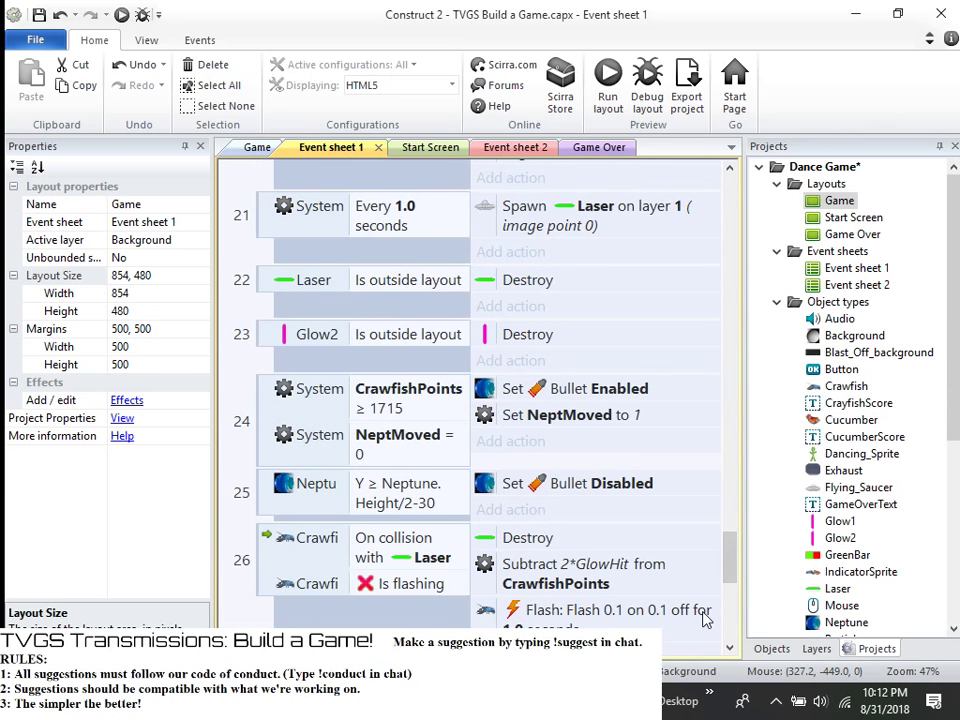
key(ctrl+s)
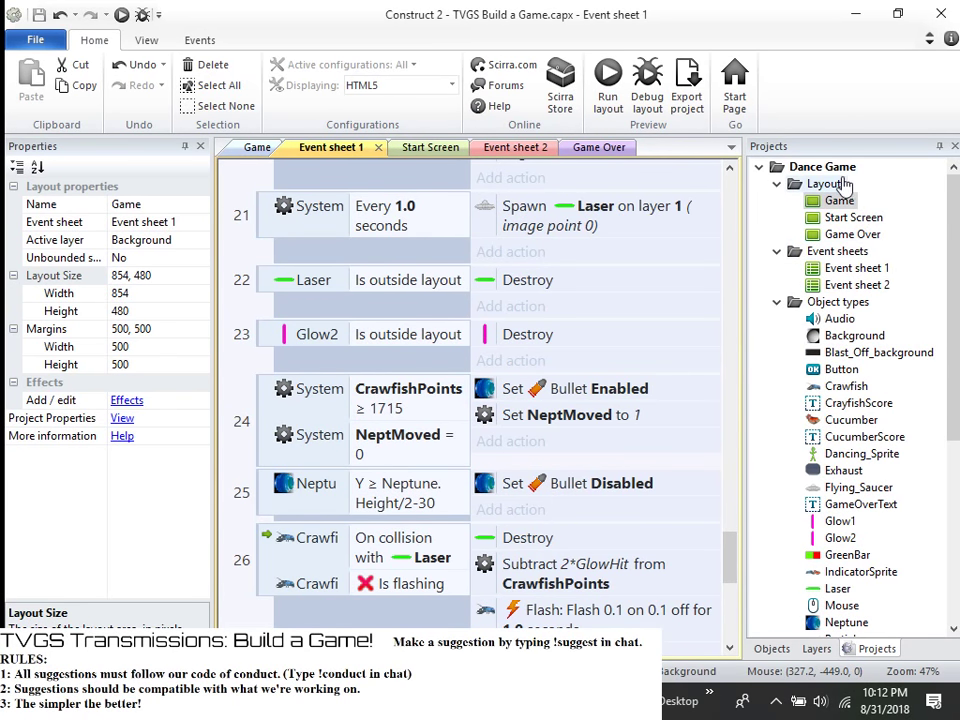
right_click(812, 187)
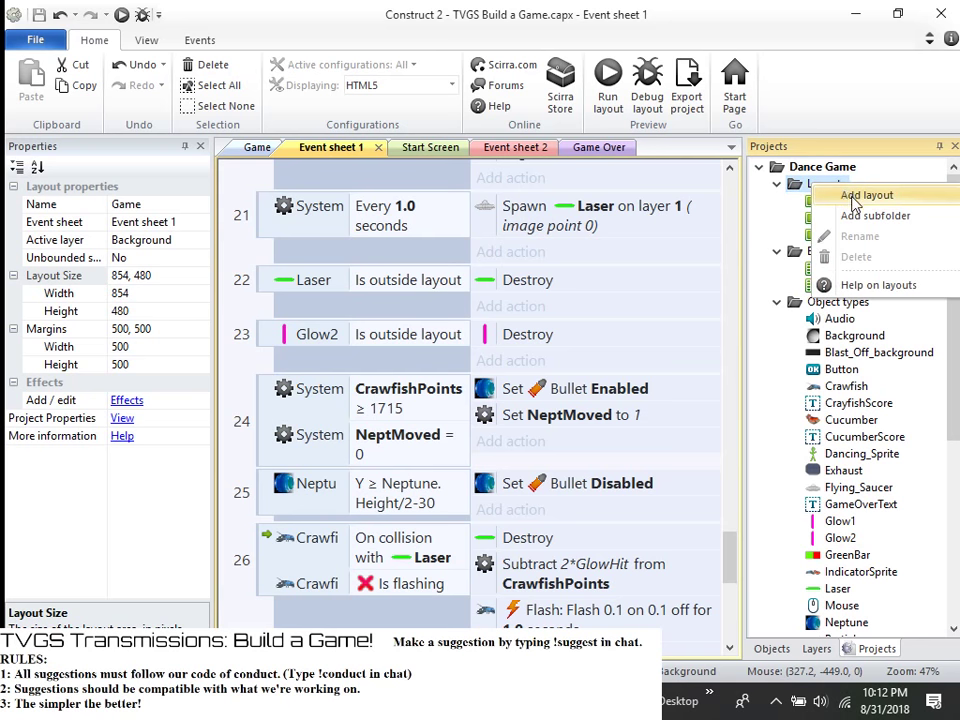
click(853, 197)
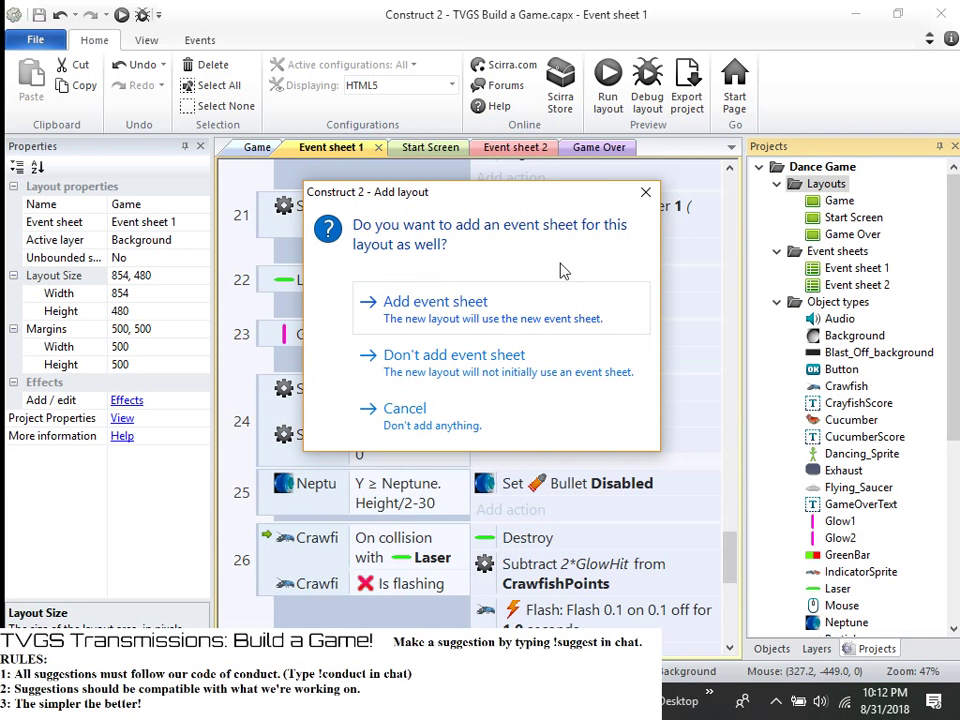
click(505, 372)
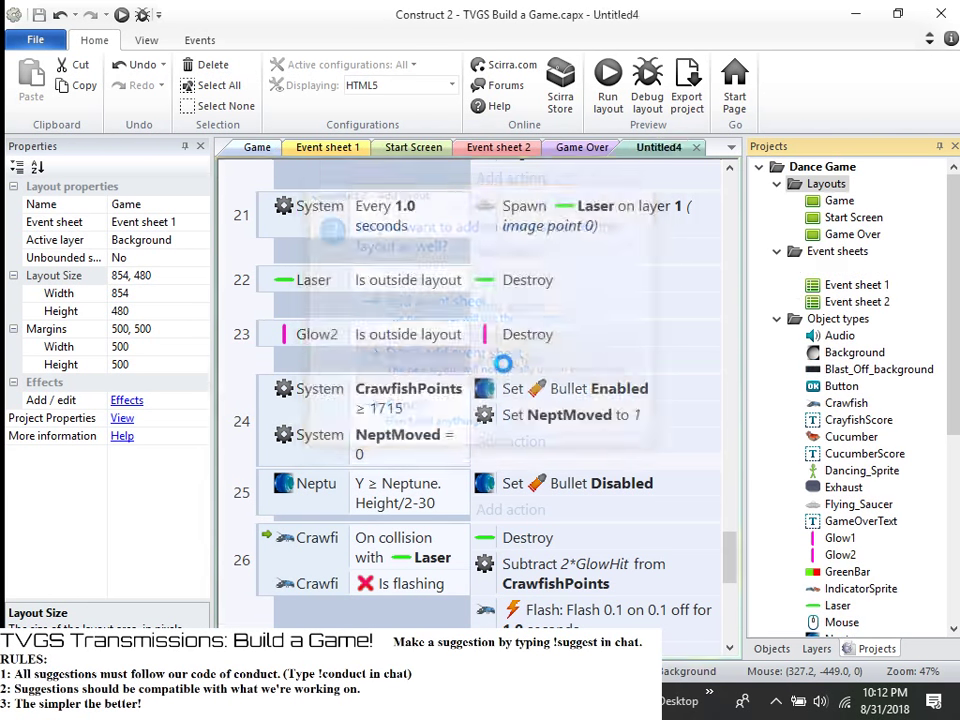
text(Win Screen)
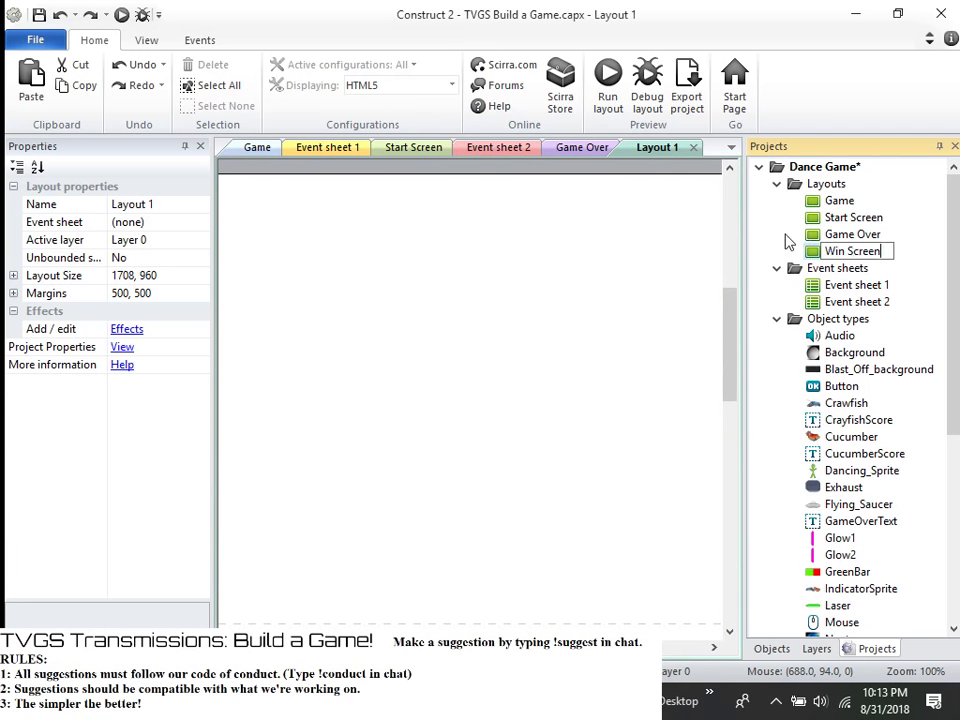
key(Return)
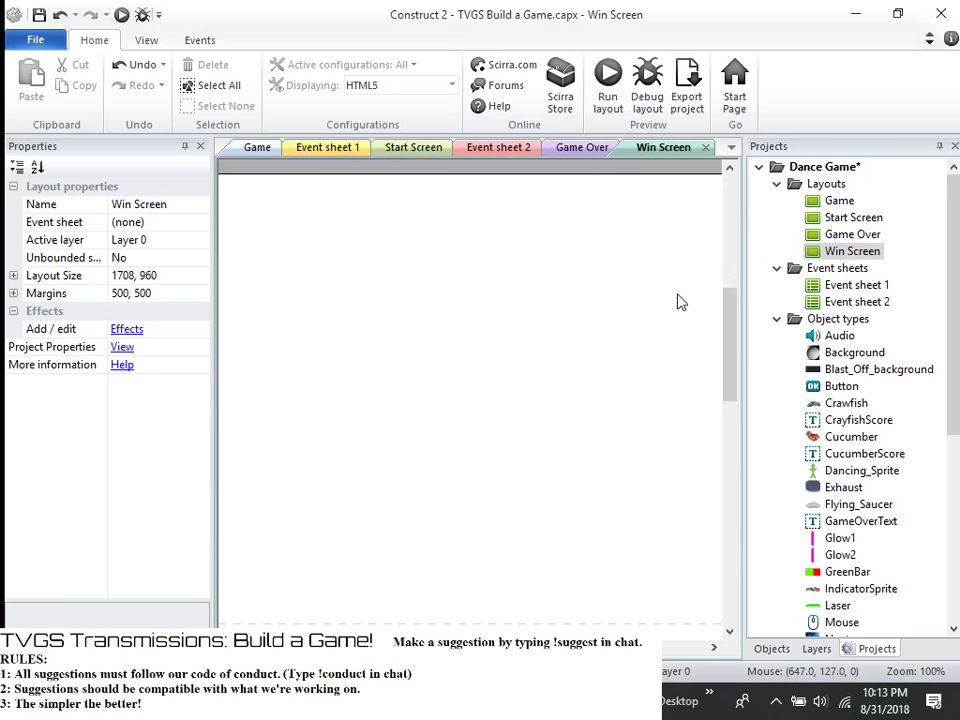
key(ctrl+s)
- Examine the Neptune sprite's properties and image, leaving the image unedited
scroll(799, 420, down, 5)
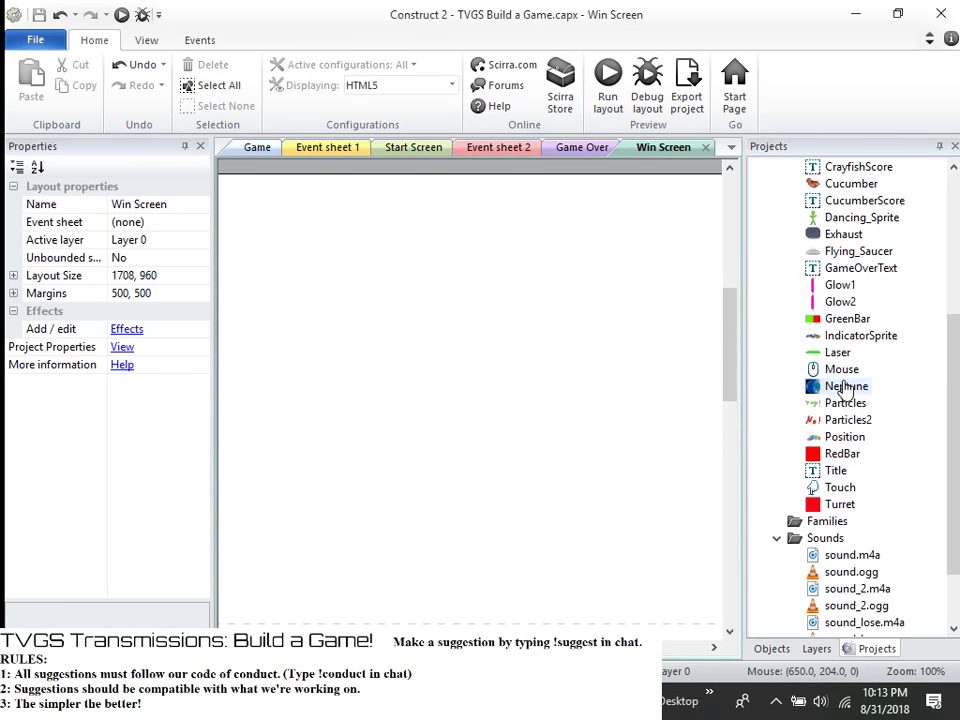
click(845, 388)
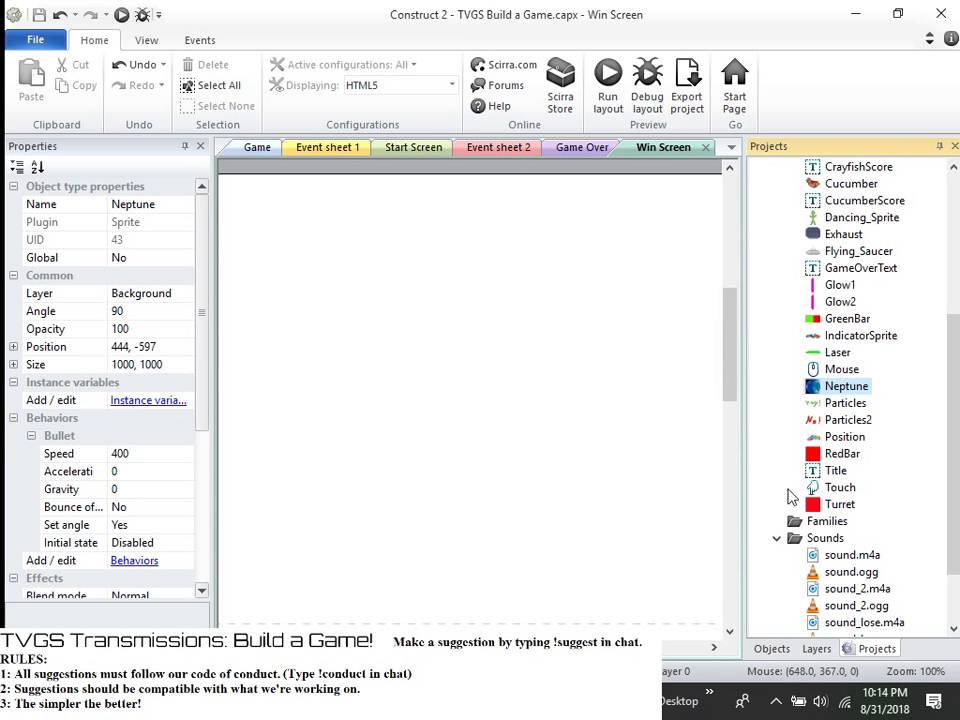
click(846, 388)
click(776, 401)
scroll(834, 398, up, 2)
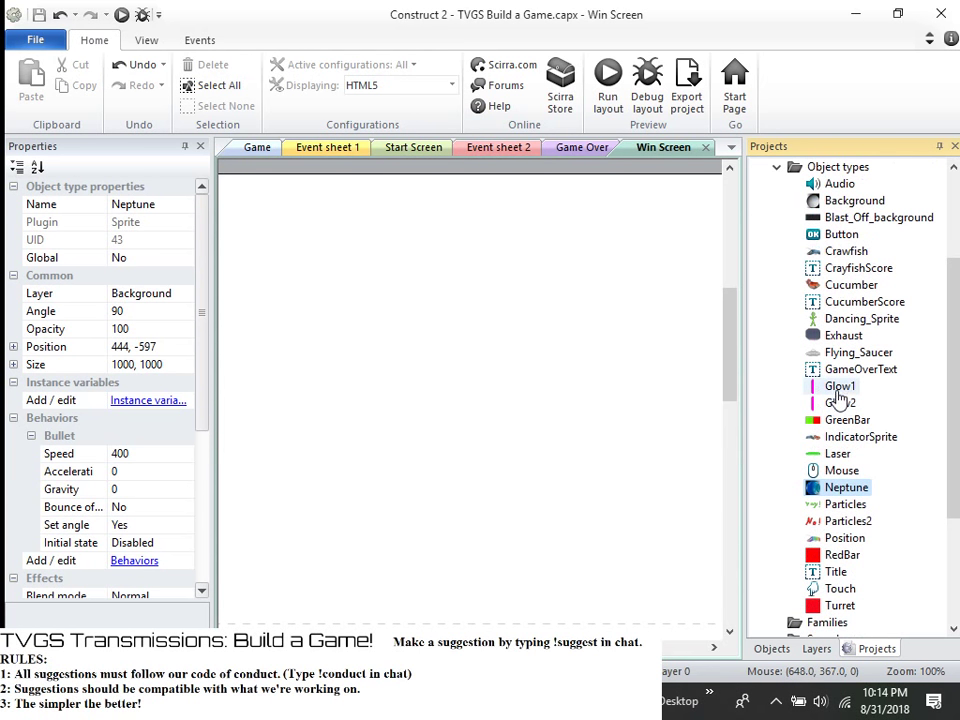
double_click(846, 490)
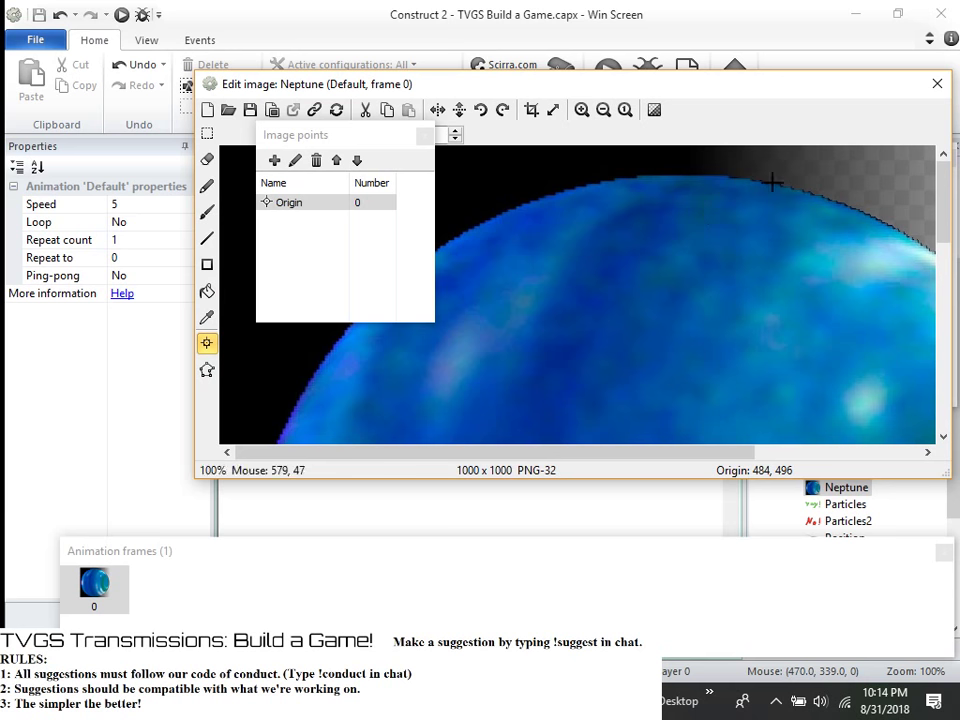
click(937, 84)
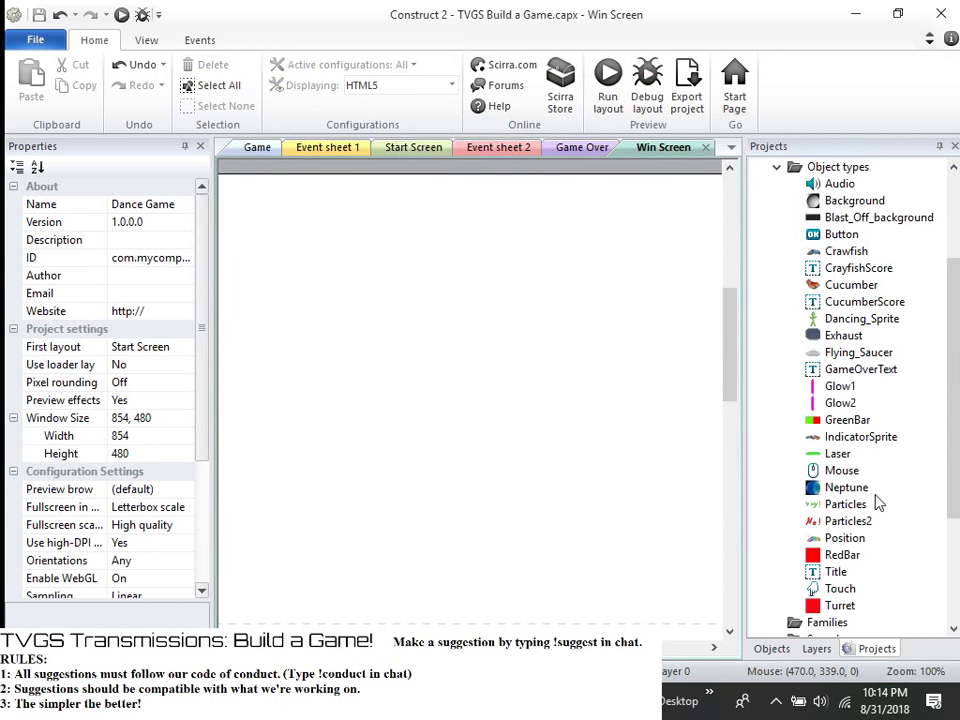
- Place an instance of the Blast_Off_background sprite in the Win Screen layout at about 362, 251
scroll(824, 390, down, 1)
click(840, 388)
scroll(860, 395, up, 1)
scroll(880, 402, up, 1)
click(850, 268)
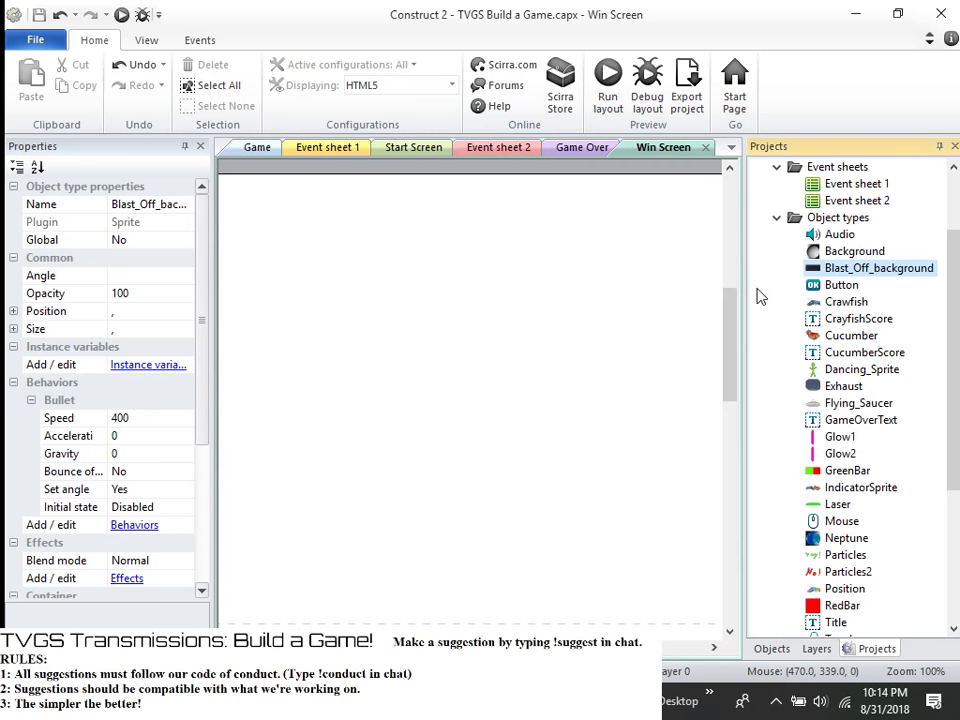
drag(866, 270, 450, 418)
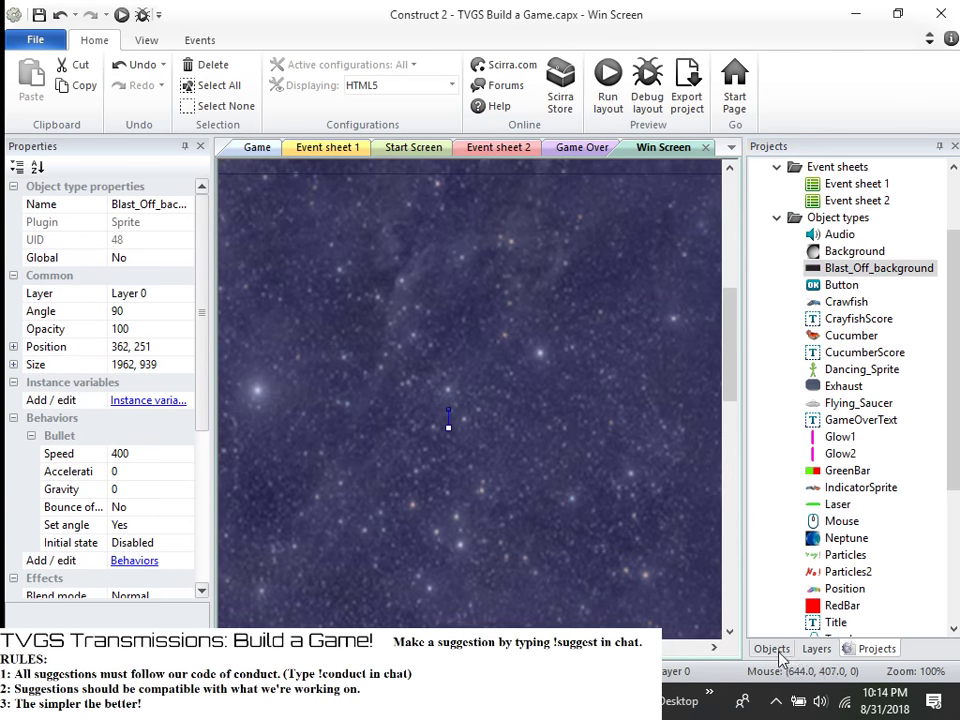
- Add a second layer above Layer 0 in the Win Screen layout and make Layer 0 the active layer
click(816, 649)
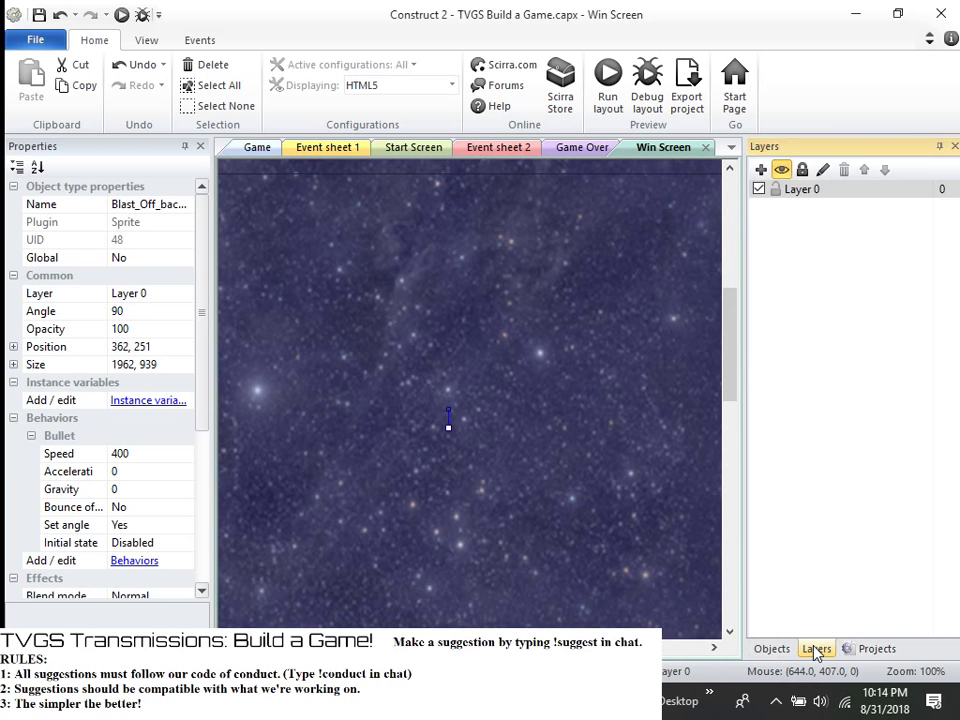
click(761, 171)
click(800, 210)
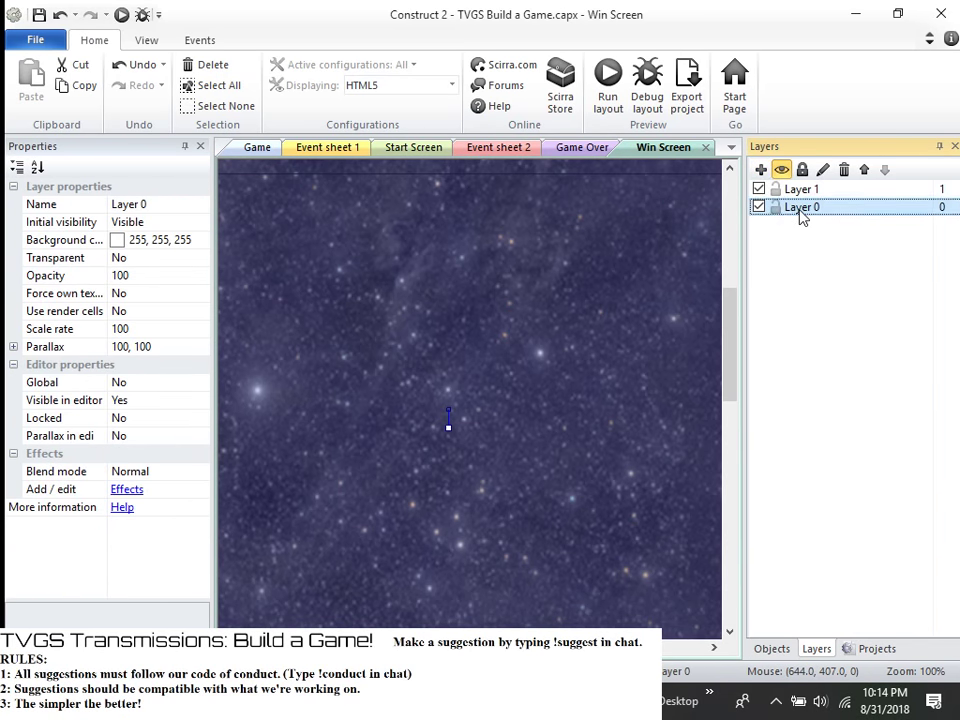
click(799, 190)
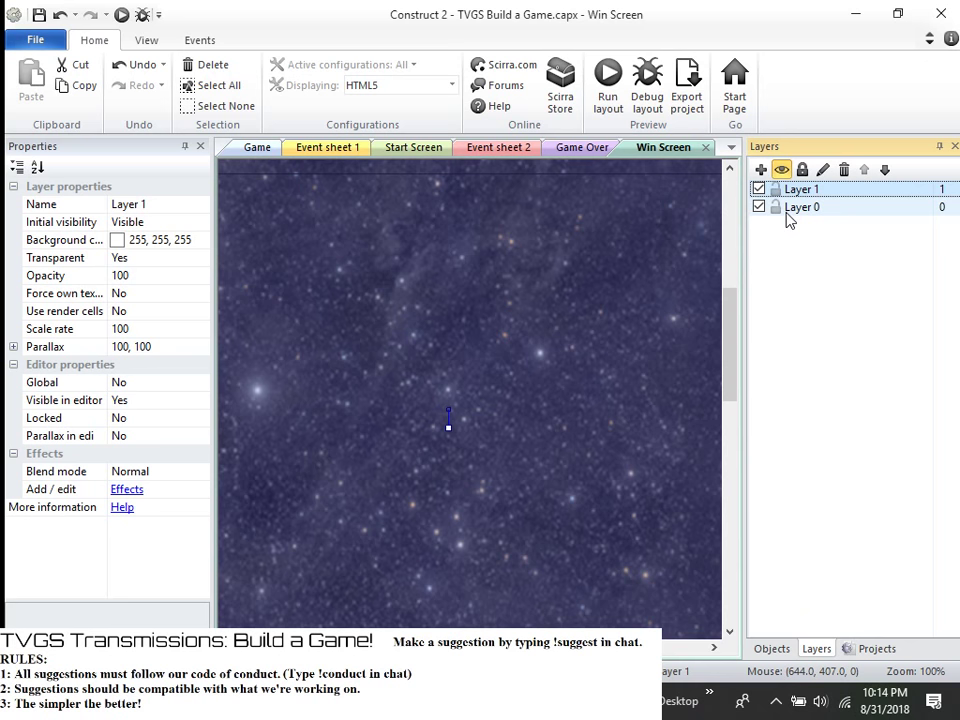
click(792, 212)
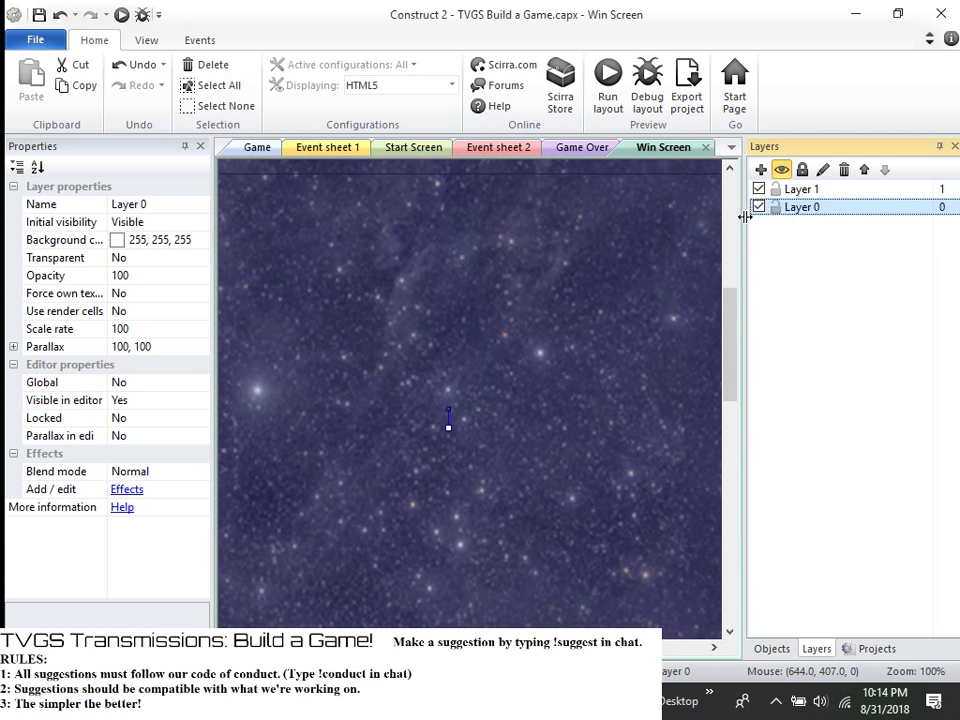
- Place an instance of the Neptune sprite on Layer 0 of the Win Screen layout at about 321, 312
click(759, 206)
scroll(470, 400, right, 1)
scroll(470, 400, left, 1)
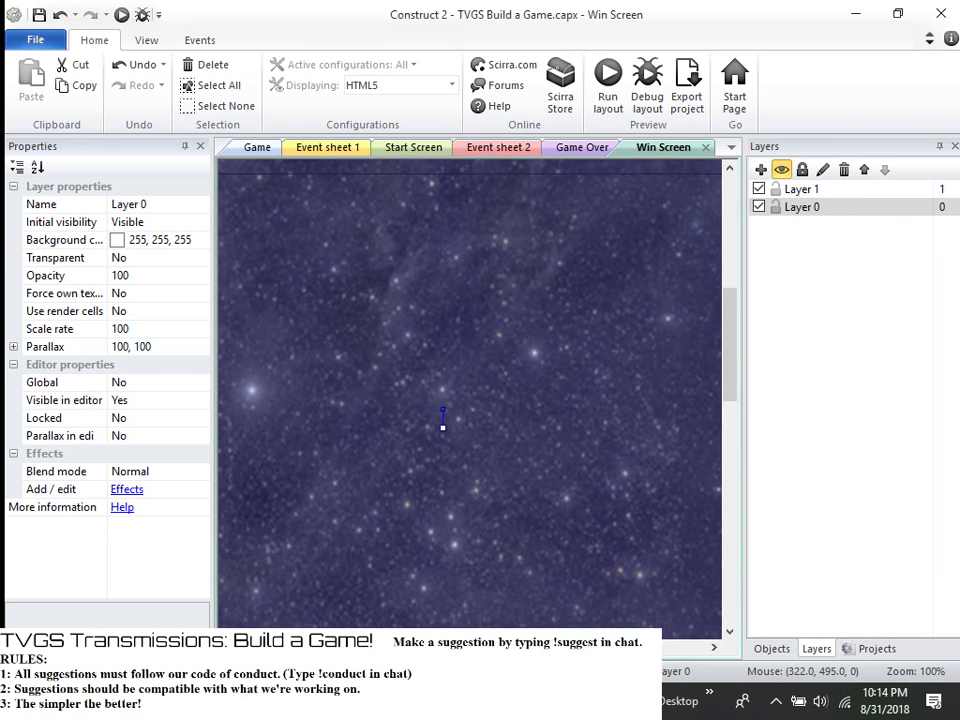
click(776, 648)
click(870, 650)
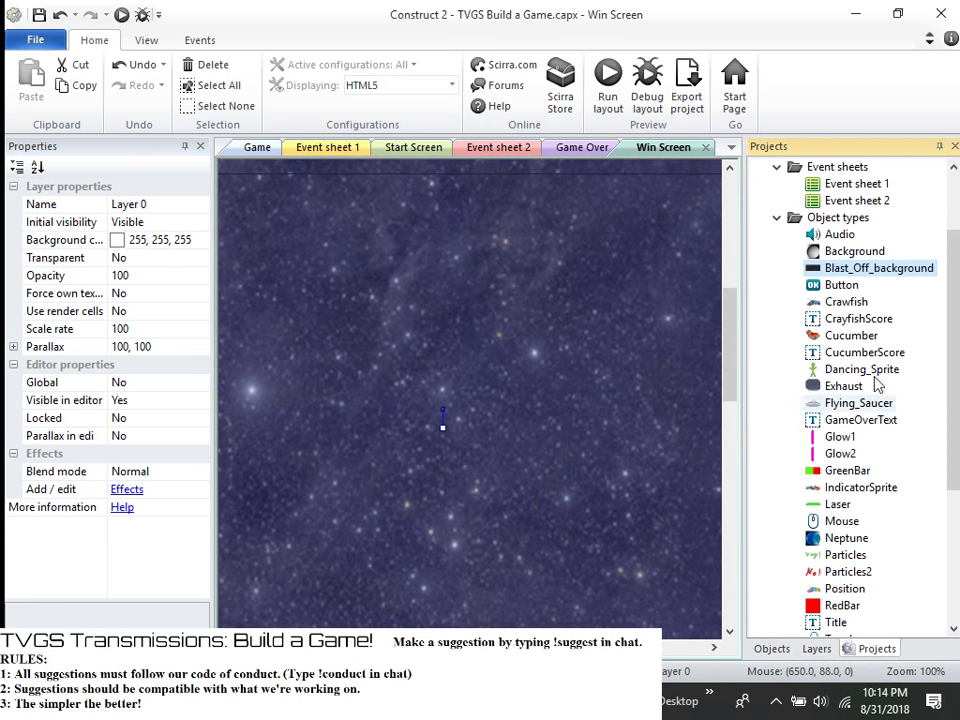
scroll(880, 473, down, 1)
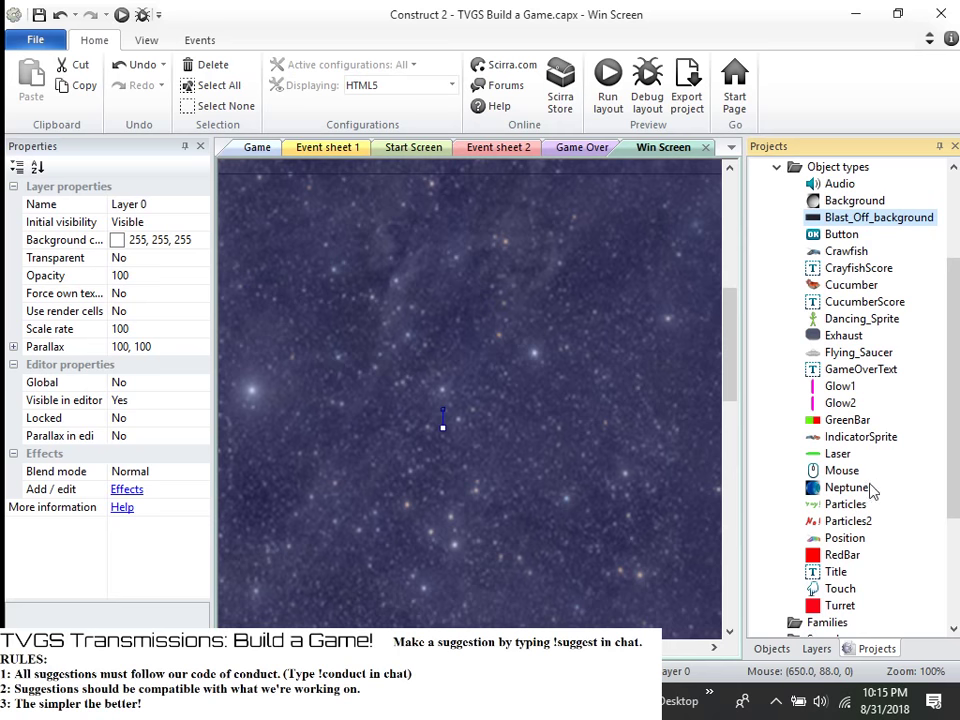
drag(840, 487, 405, 470)
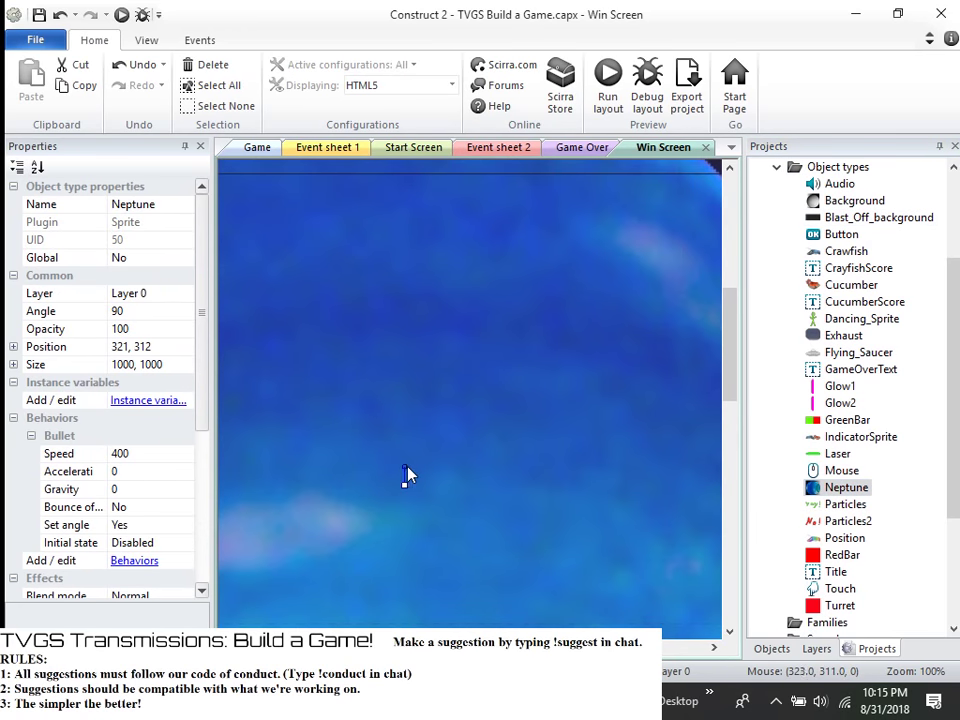
ctrl+scroll(458, 475, down, 2)
ctrl+scroll(458, 475, down, 3)
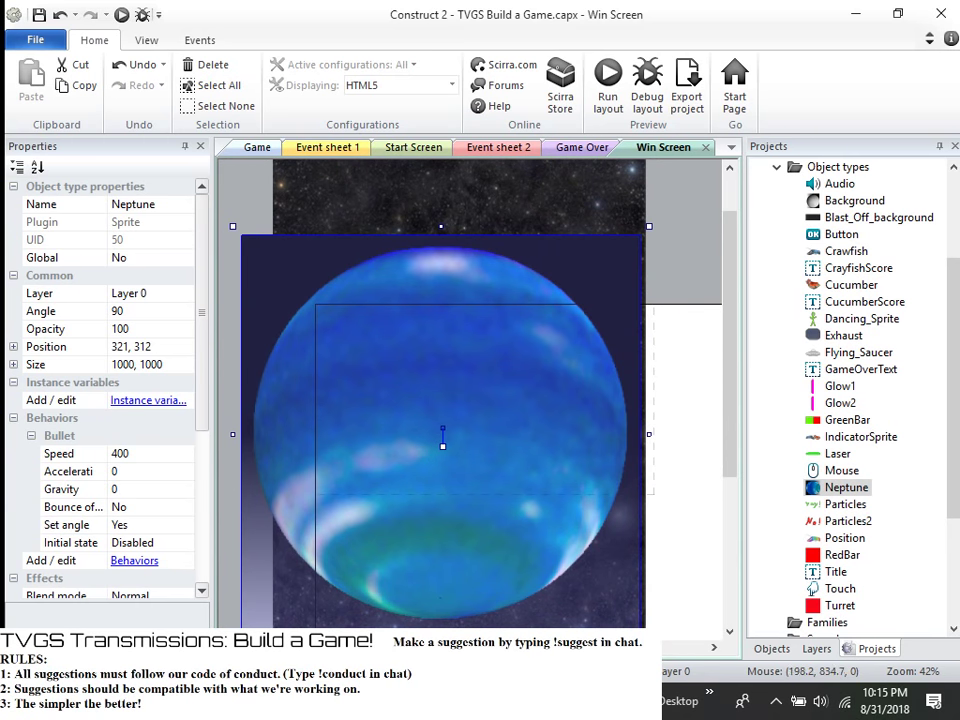
- Examine how the planets and backgrounds are arranged in the Start Screen and Game layouts, and return to the Win Screen layout
click(412, 147)
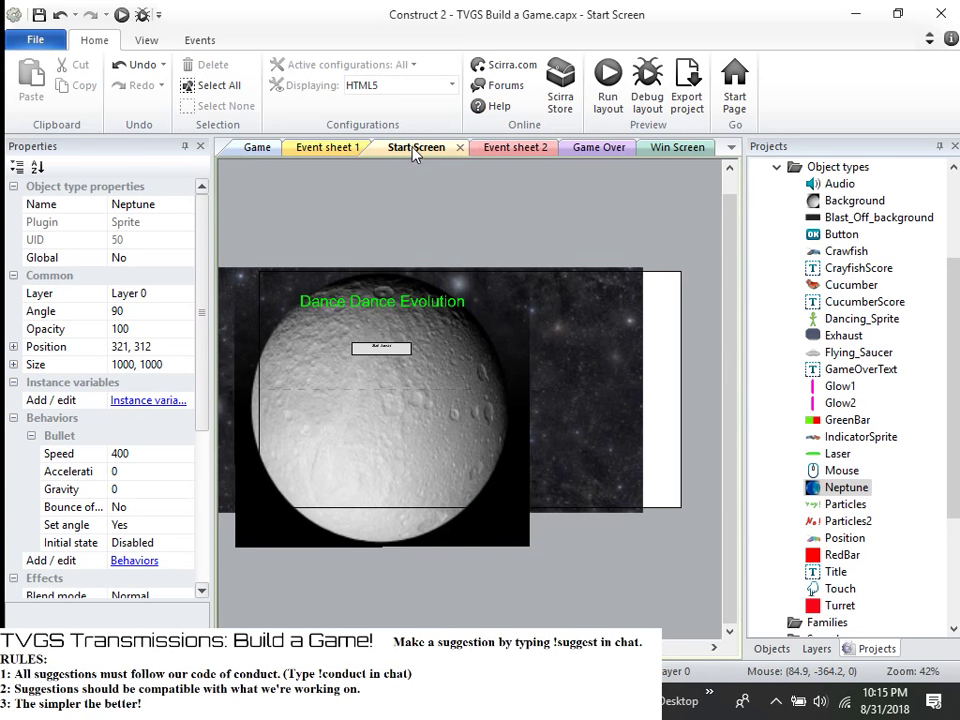
click(257, 148)
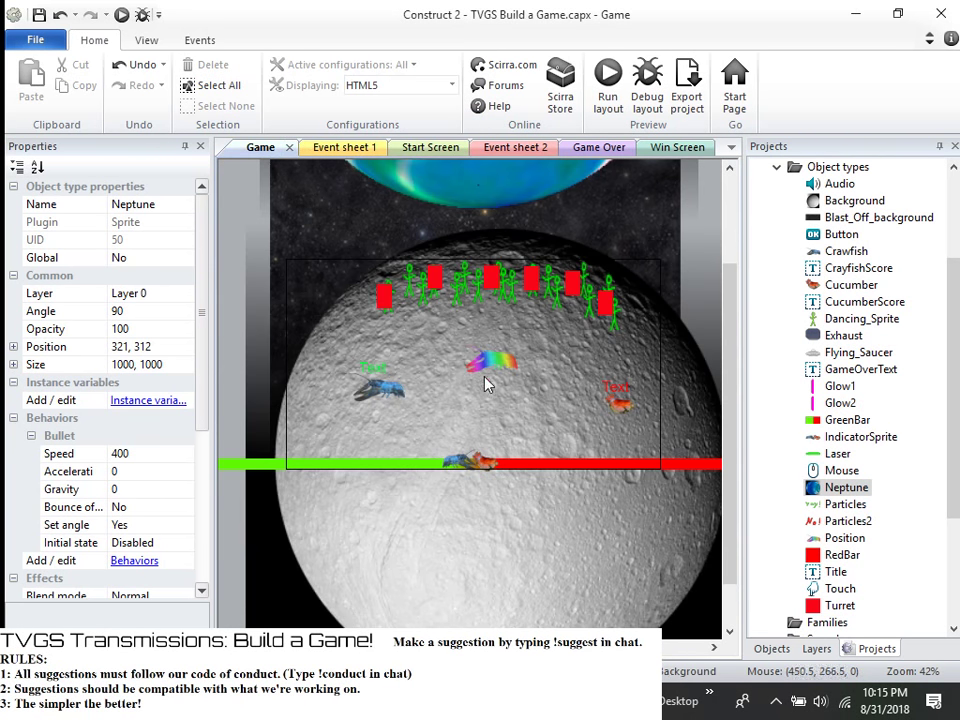
scroll(527, 339, up, 2)
scroll(460, 260, down, 1)
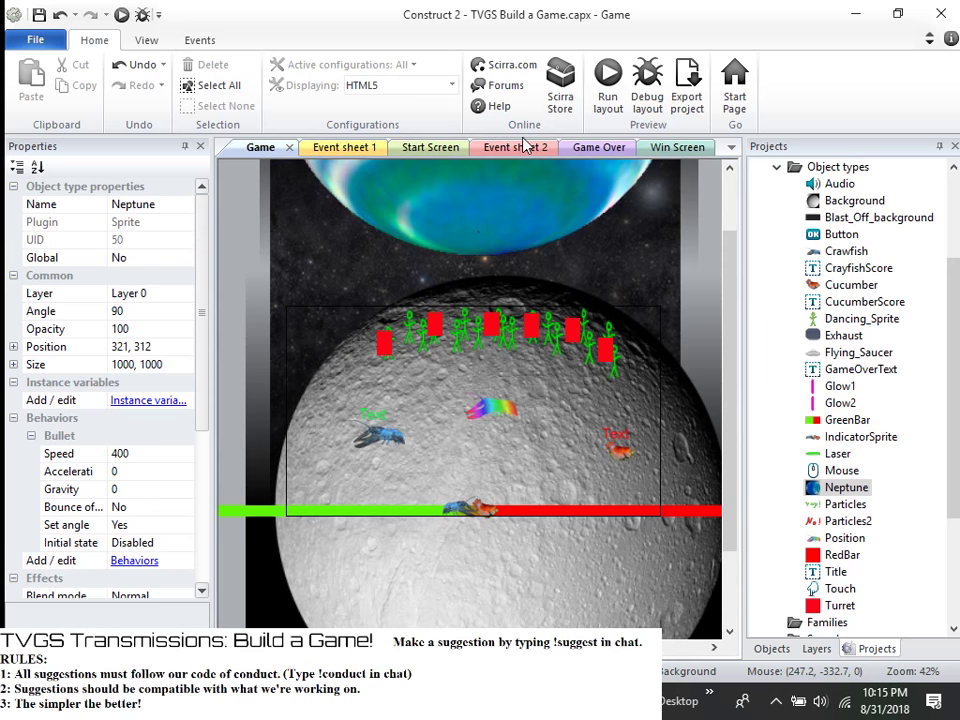
click(677, 147)
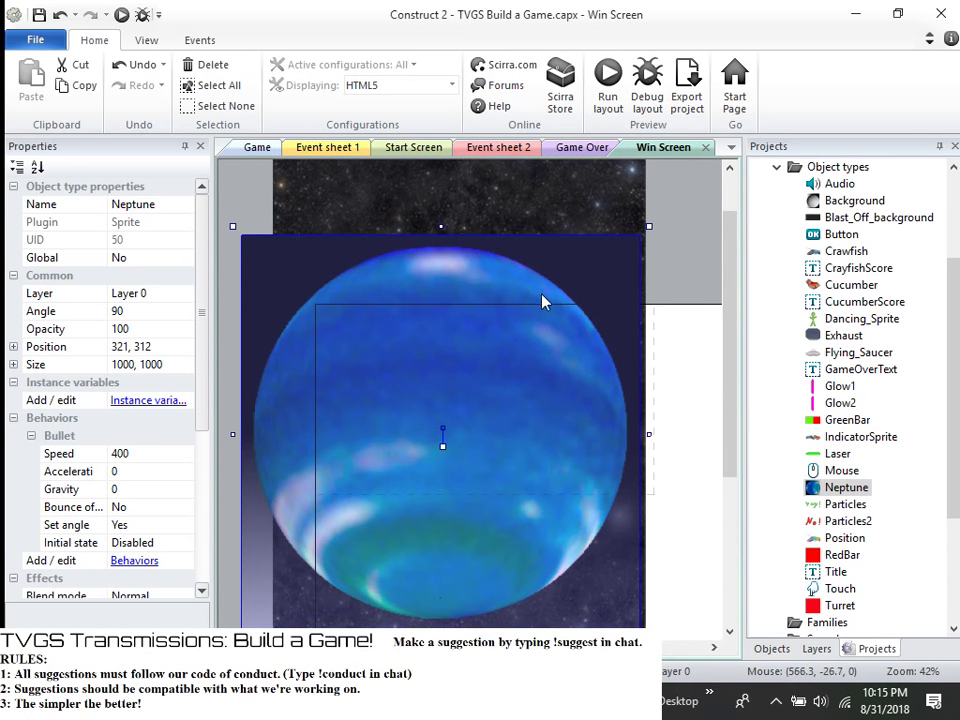
- Examine the Win Screen layout's objects and layers, and compare its layout properties with those of the Game layout
click(658, 378)
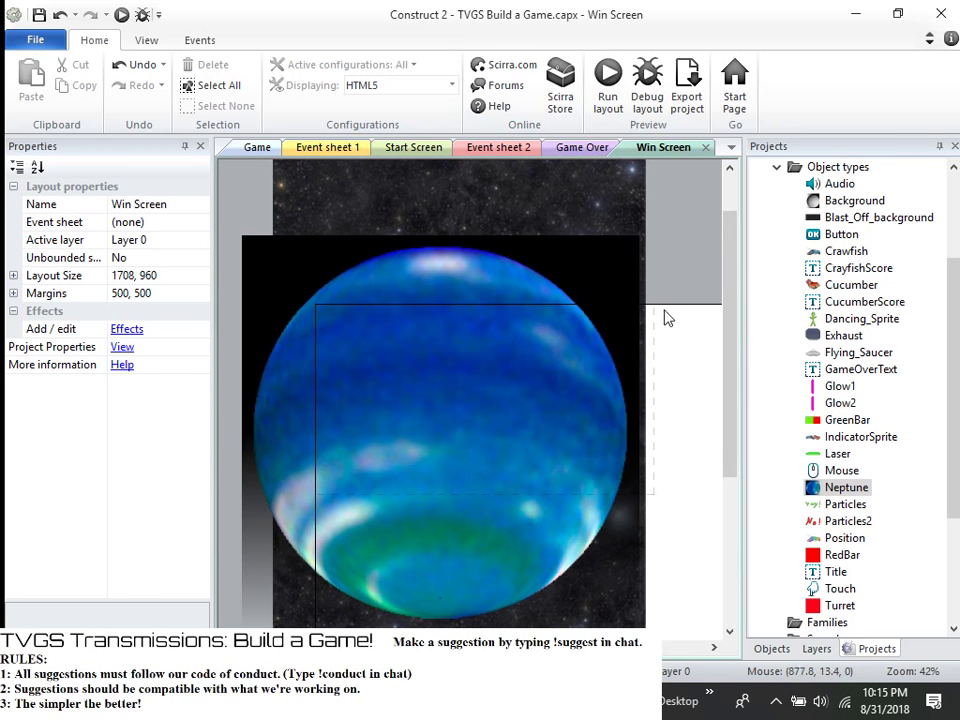
click(816, 648)
click(768, 650)
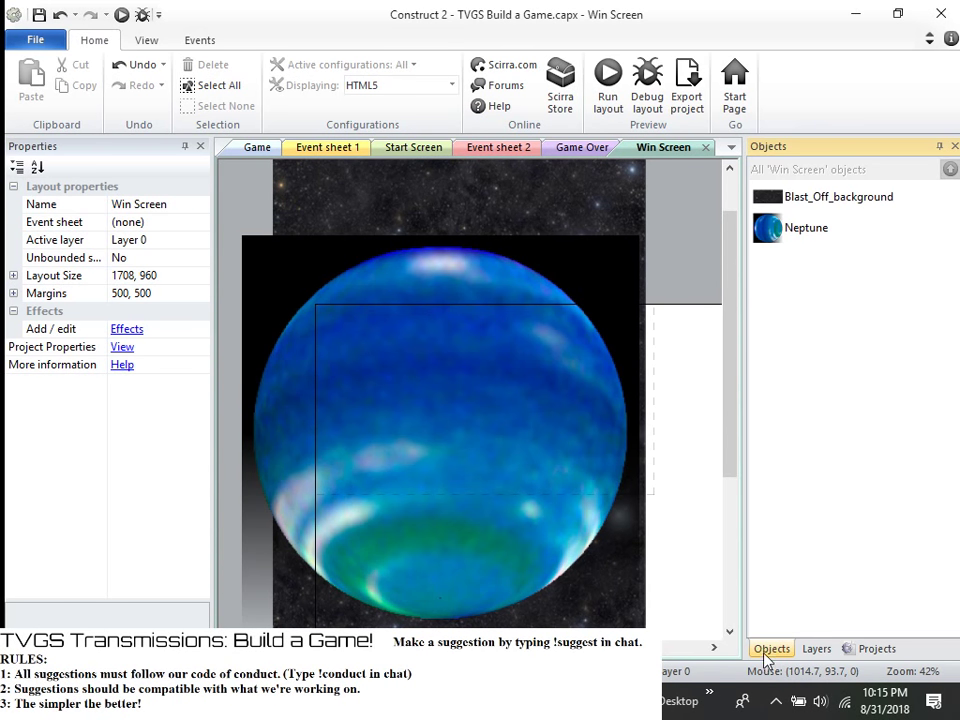
click(816, 648)
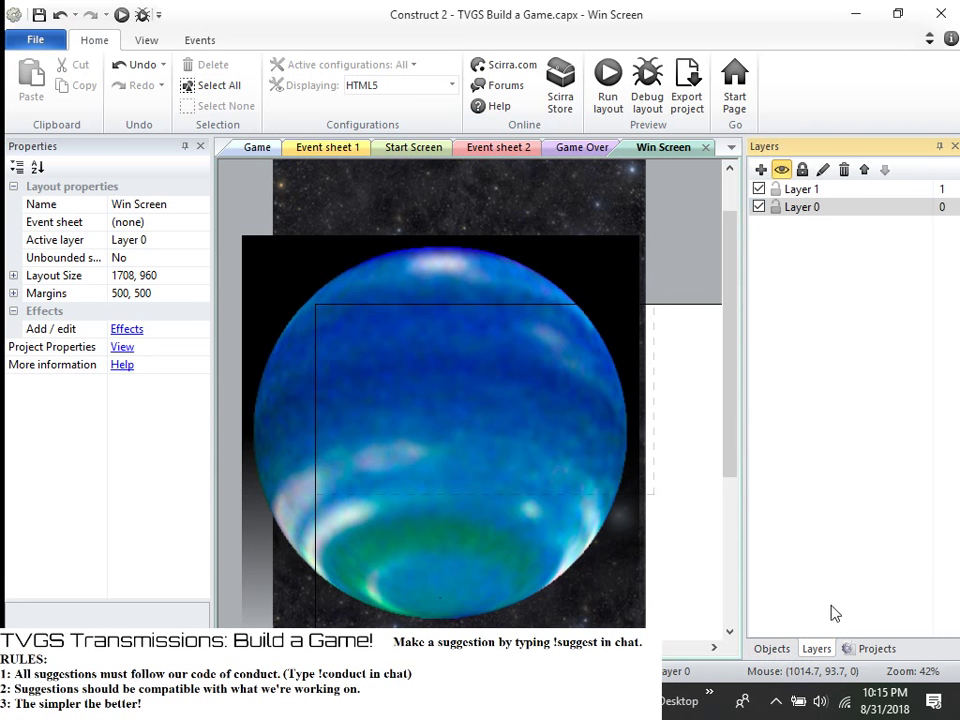
click(872, 648)
scroll(874, 284, up, 3)
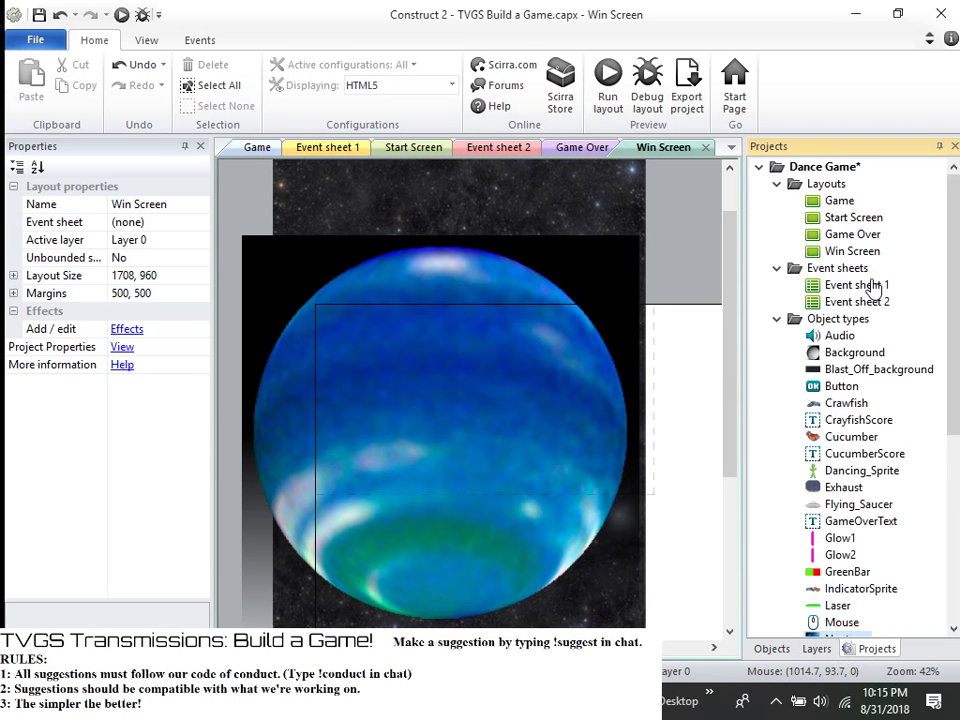
click(852, 254)
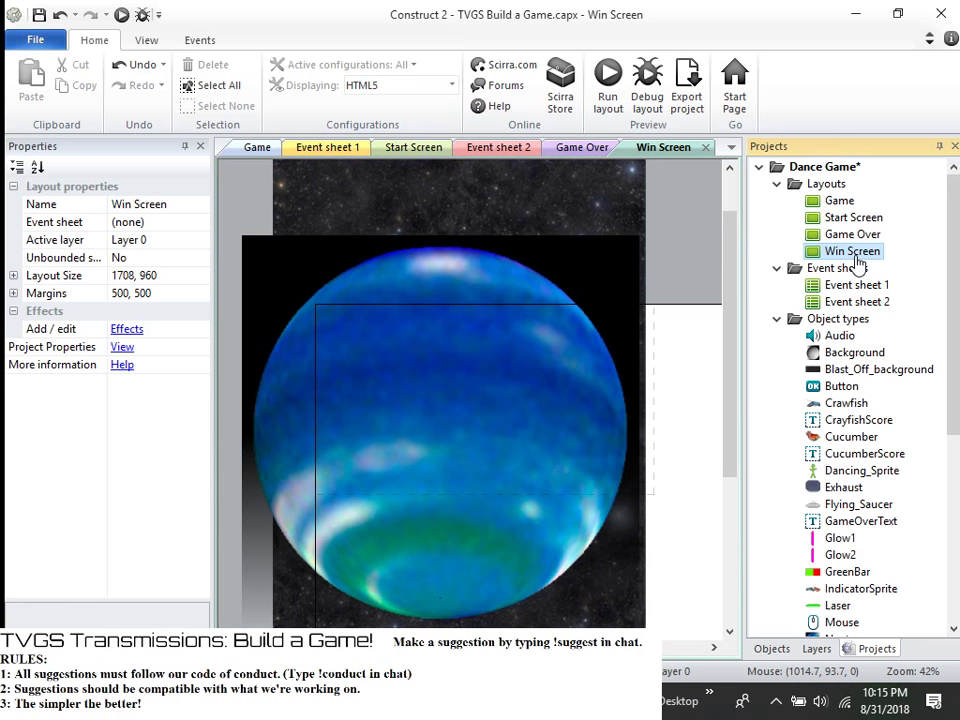
click(845, 203)
click(852, 251)
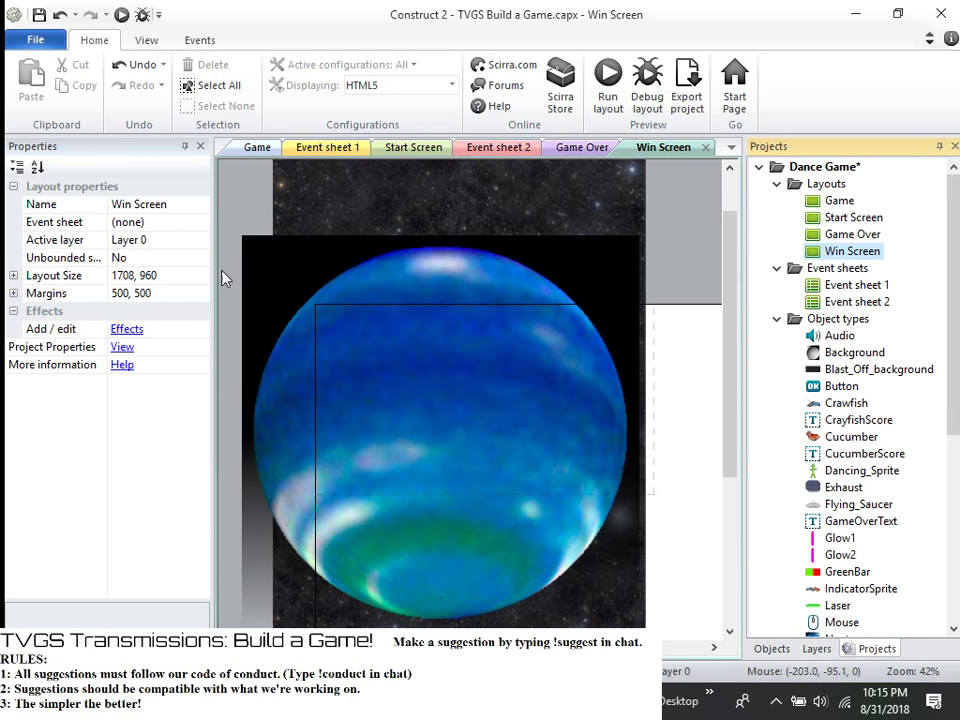
- Set the Win Screen layout's width to 854
click(114, 275)
click(12, 277)
click(136, 293)
text(854)
key(Return)
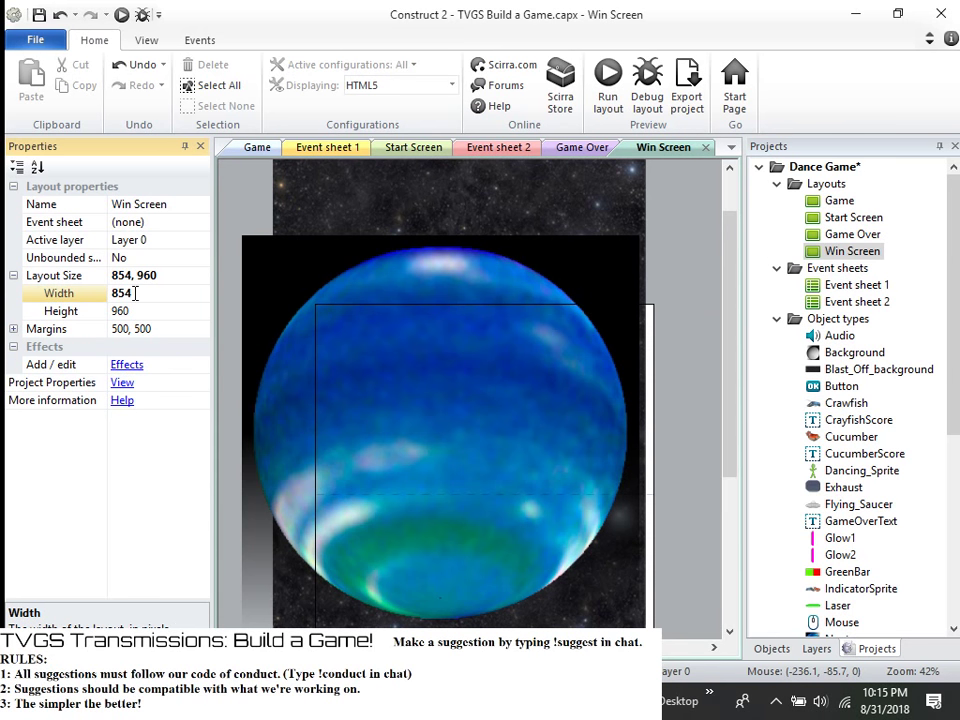
- Check the Game layout's size and set the Win Screen layout's height to 480 to match it
click(830, 203)
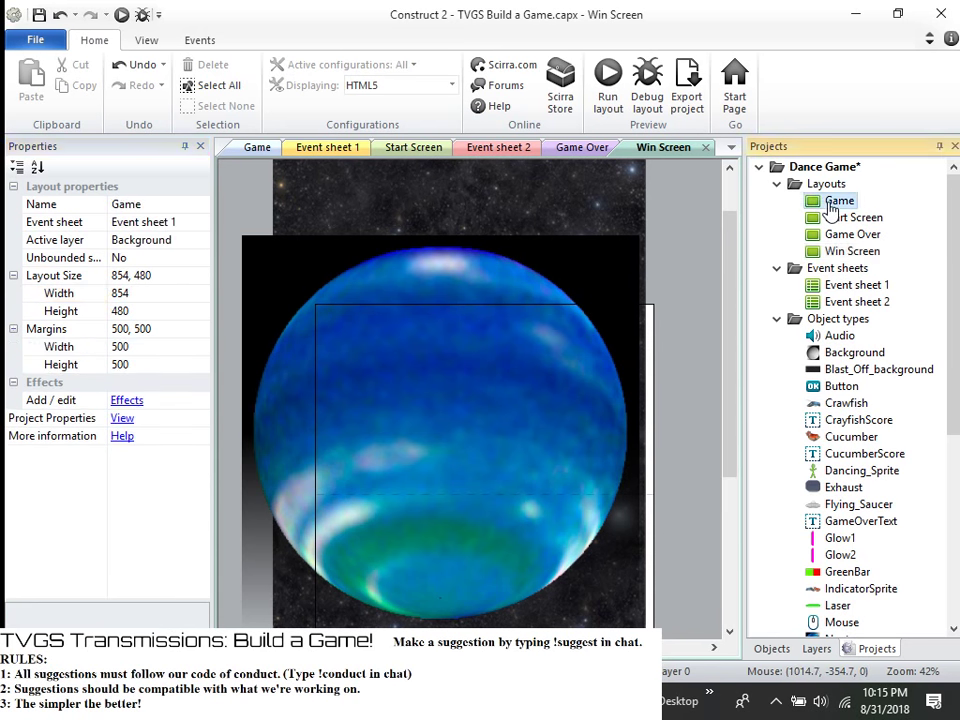
click(850, 251)
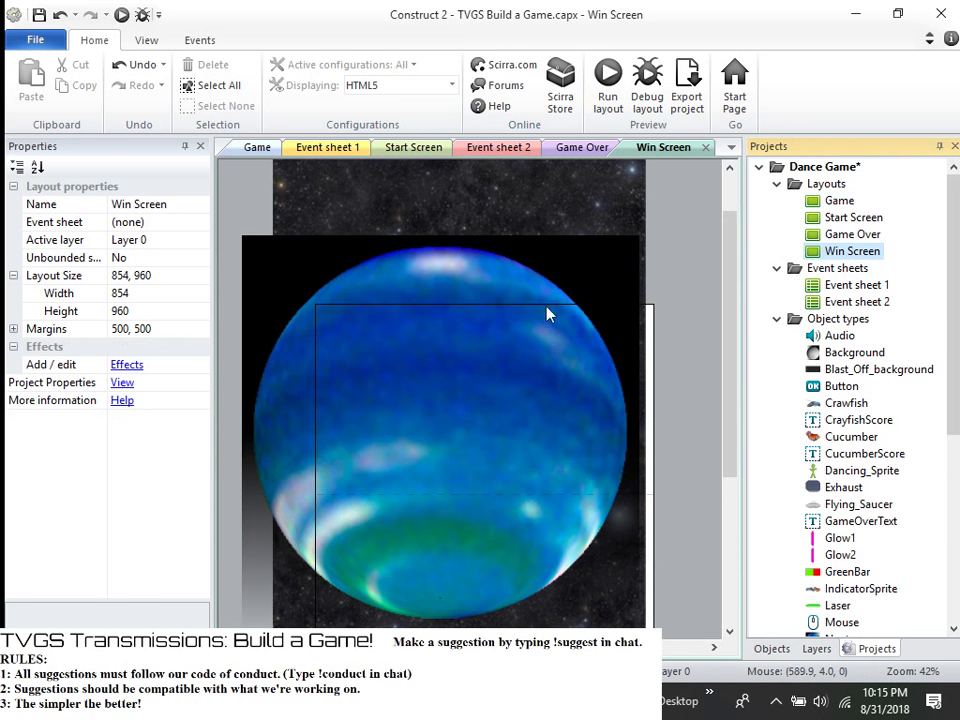
click(150, 314)
text(480)
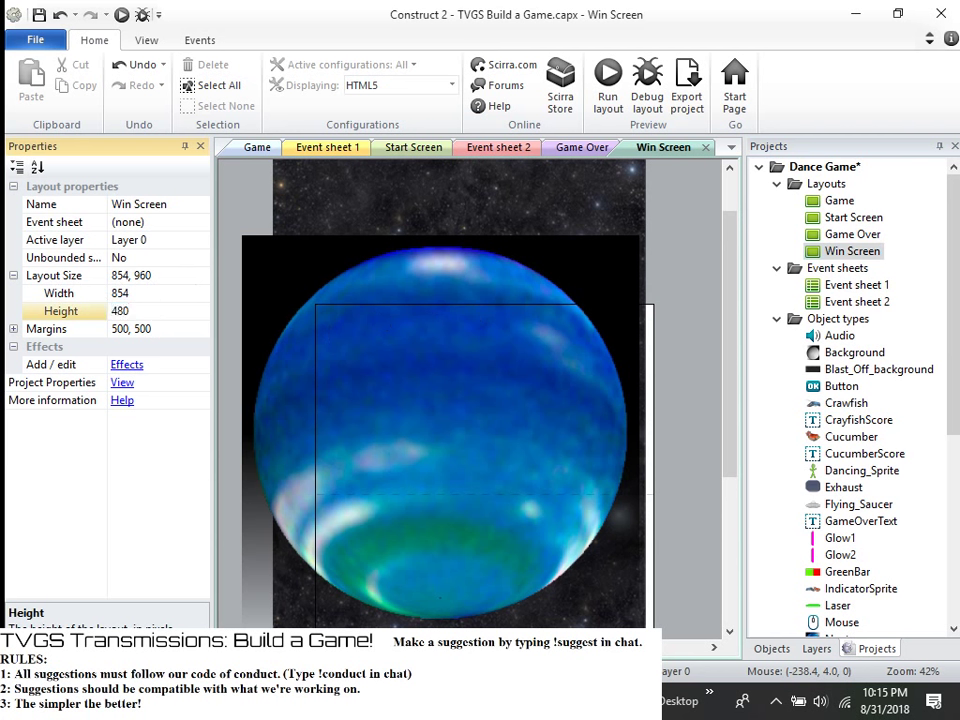
key(Return)
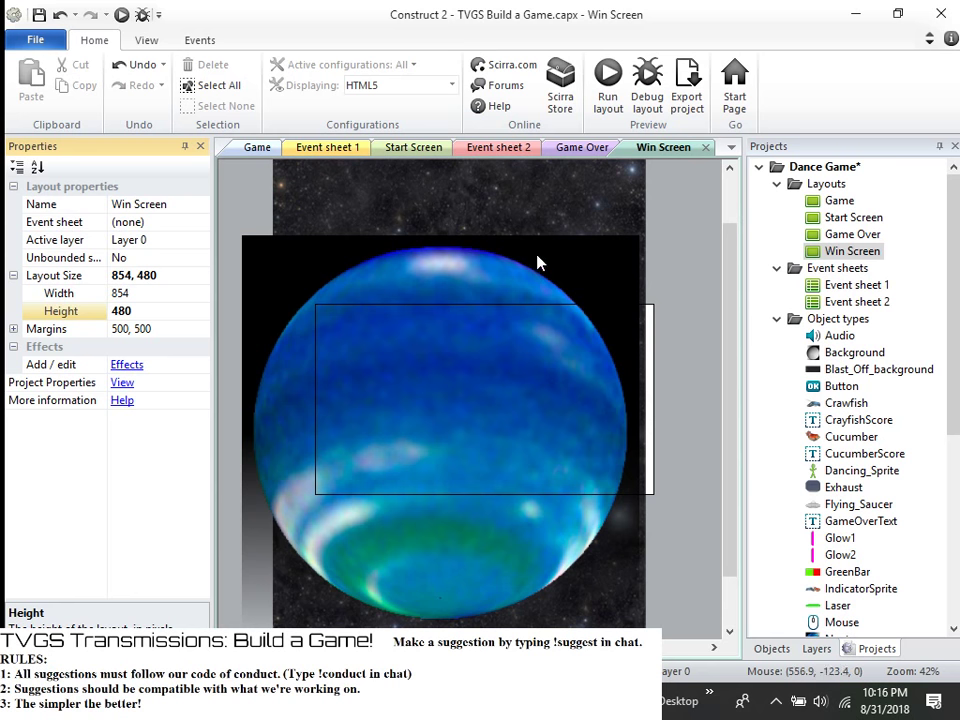
- Shift the star background and move the Neptune sprite down to about 437, 474 on the Win Screen layout
drag(537, 264, 563, 264)
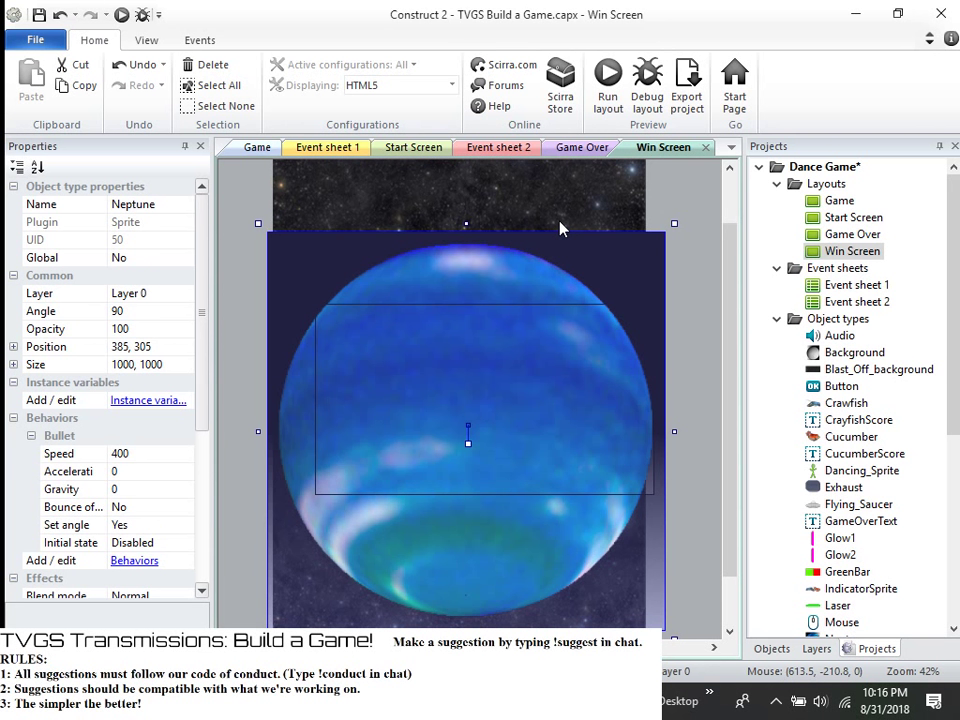
drag(560, 230, 510, 261)
mouse_move(474, 355)
mouse_down()
mouse_move(502, 232)
mouse_move(484, 219)
mouse_move(474, 341)
mouse_up()
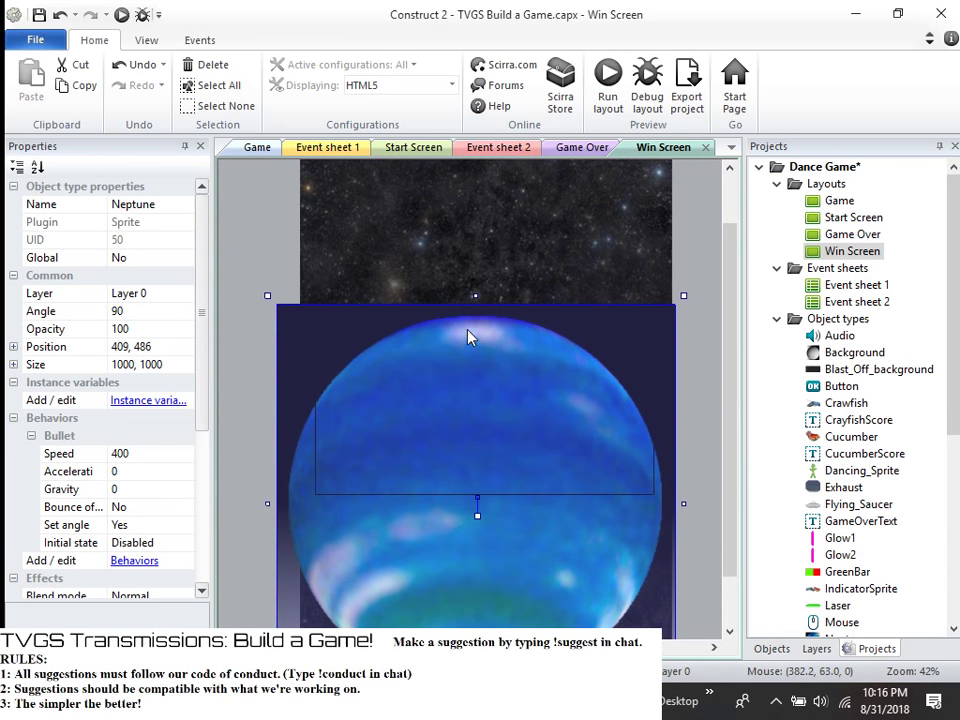
mouse_move(470, 337)
mouse_down()
mouse_move(510, 369)
mouse_move(504, 336)
mouse_move(487, 329)
mouse_up()
click(257, 147)
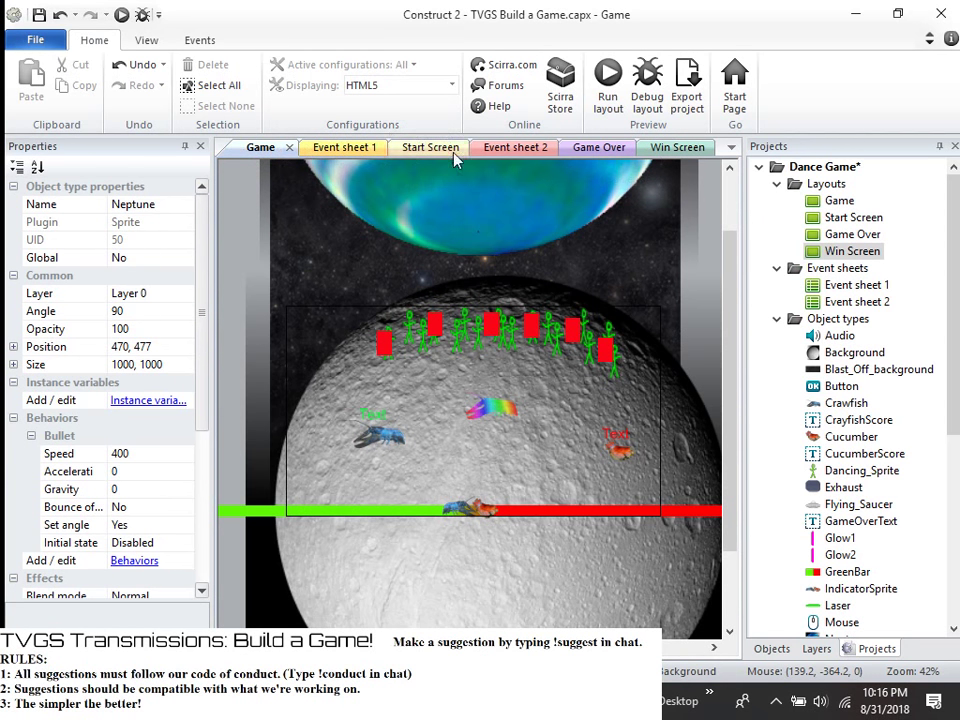
click(566, 152)
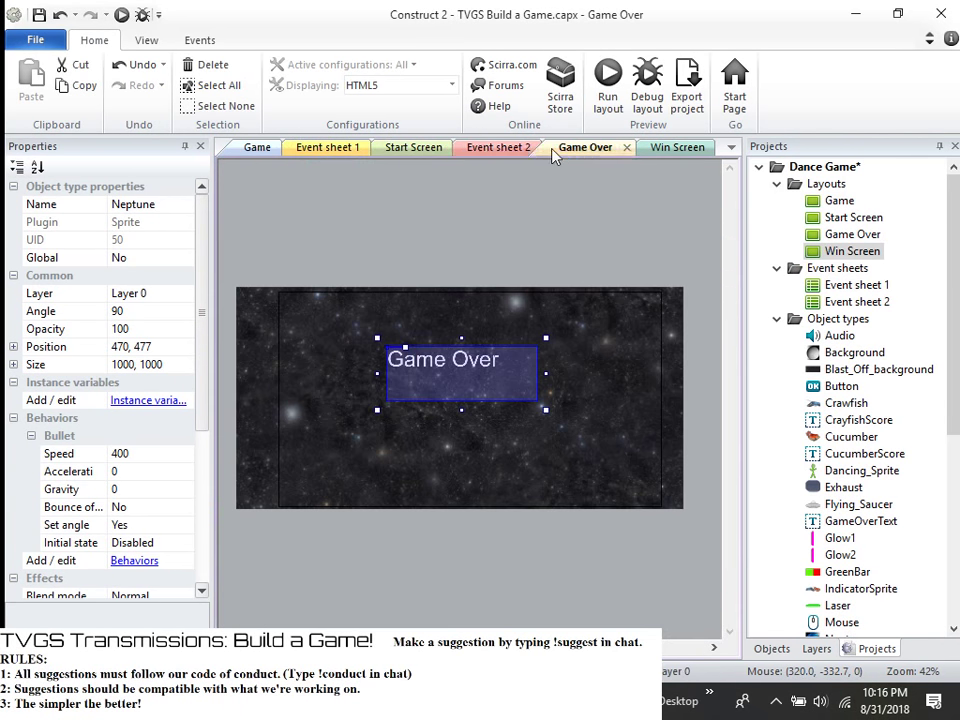
click(487, 152)
click(668, 150)
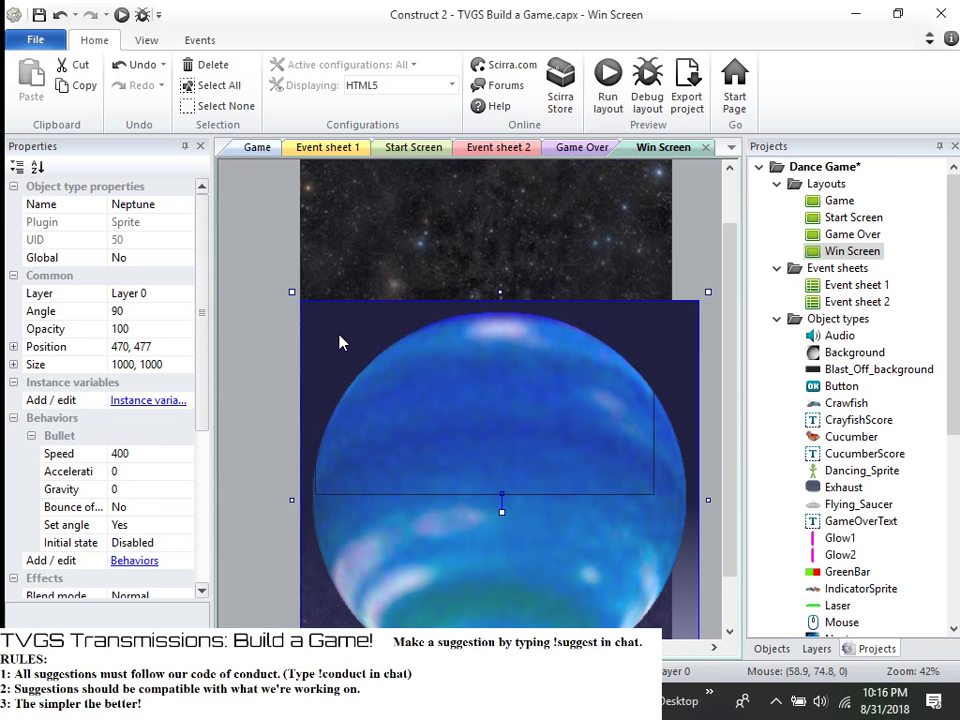
drag(417, 323, 404, 385)
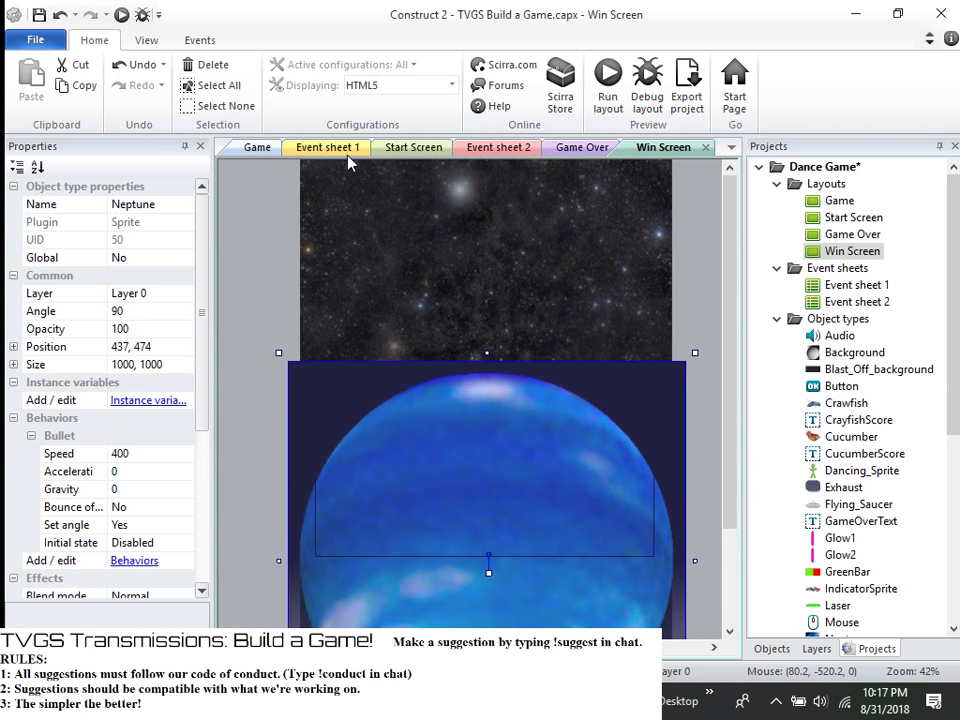
- Review the event sheets and the Start Screen, Game Over and Game layouts for comparison with the Win Screen
click(327, 147)
click(422, 148)
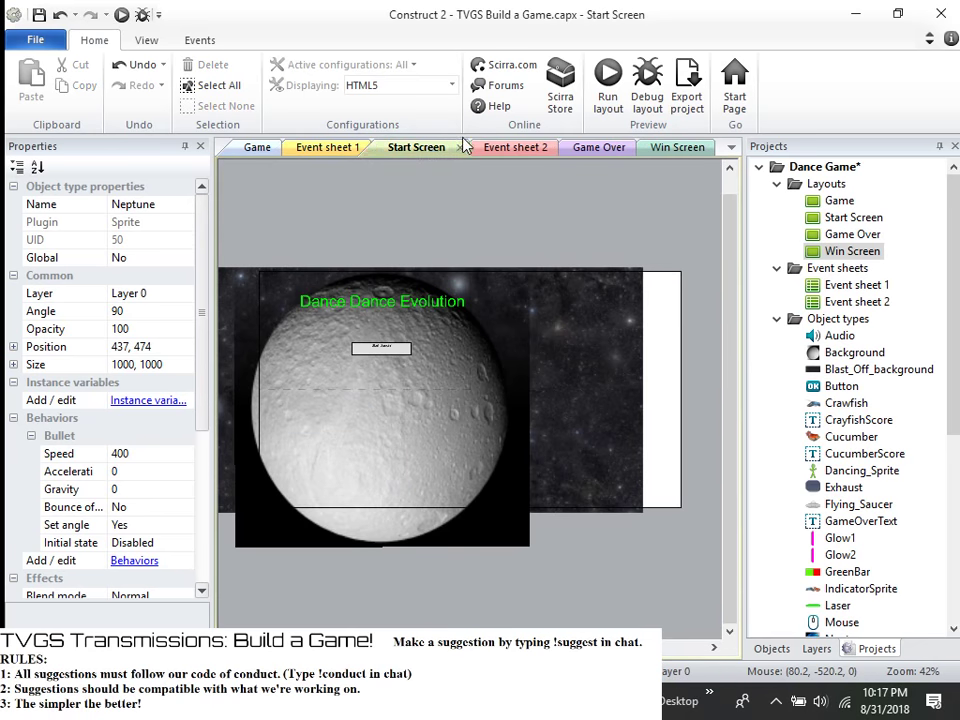
click(514, 148)
click(598, 148)
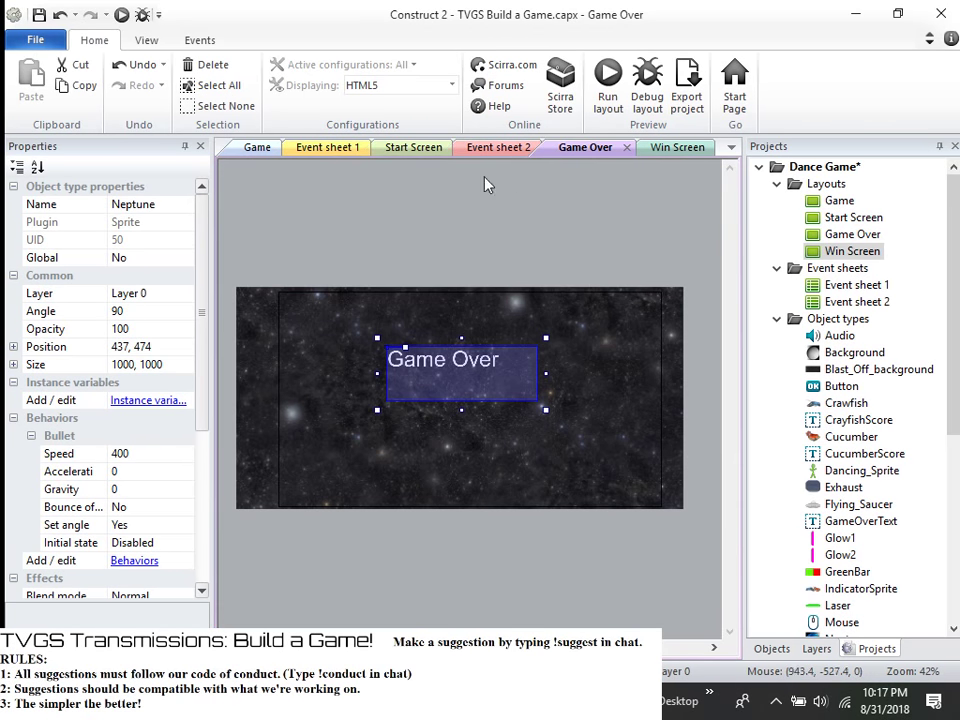
click(258, 150)
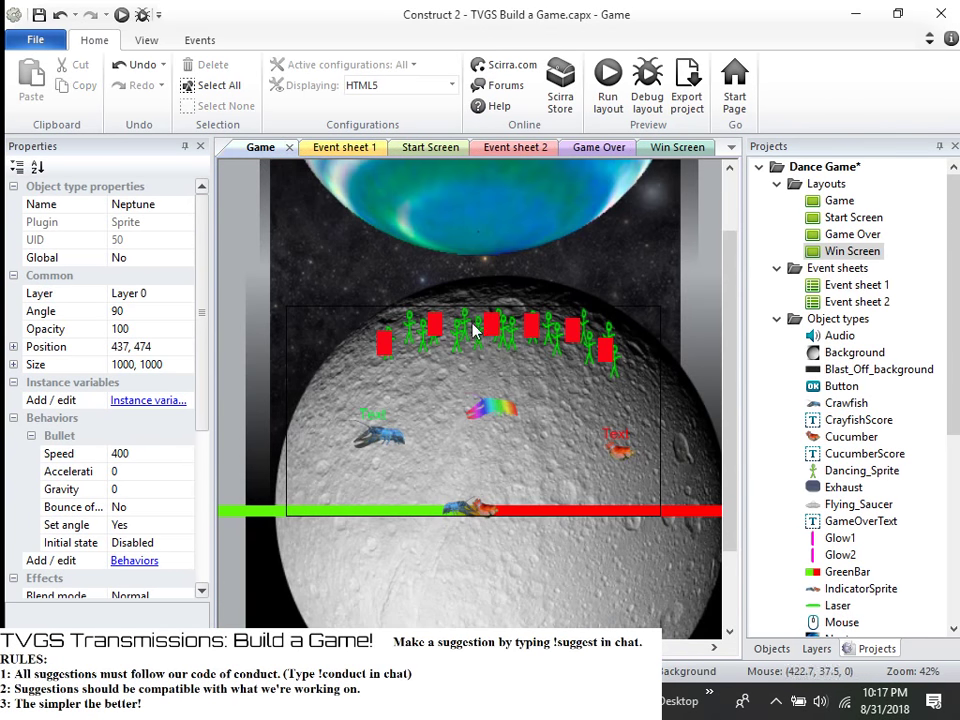
scroll(480, 326, up, 2)
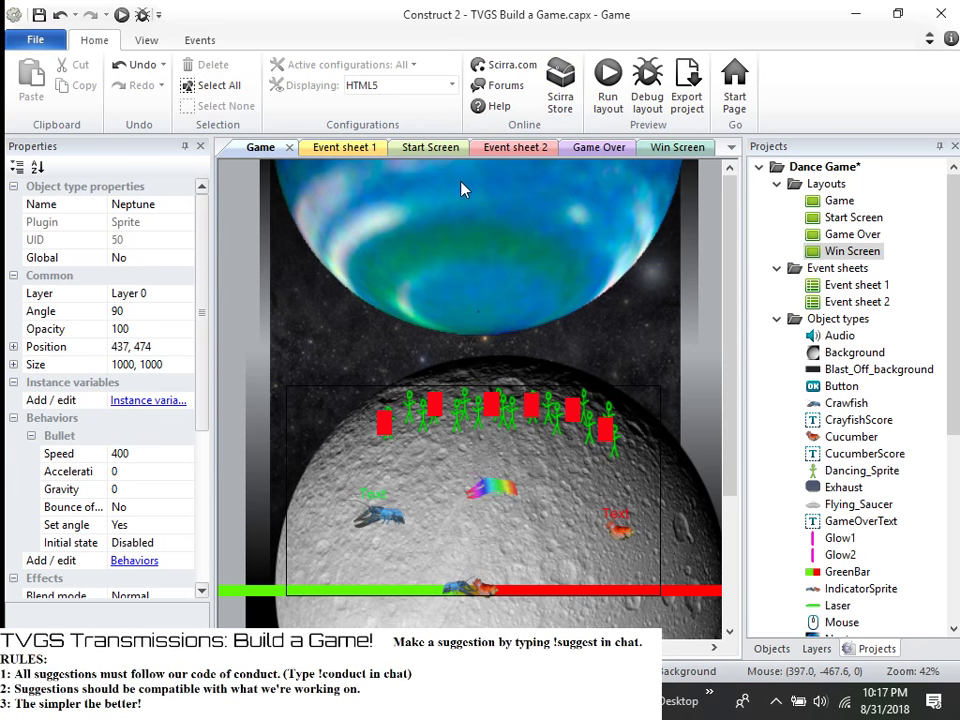
click(575, 147)
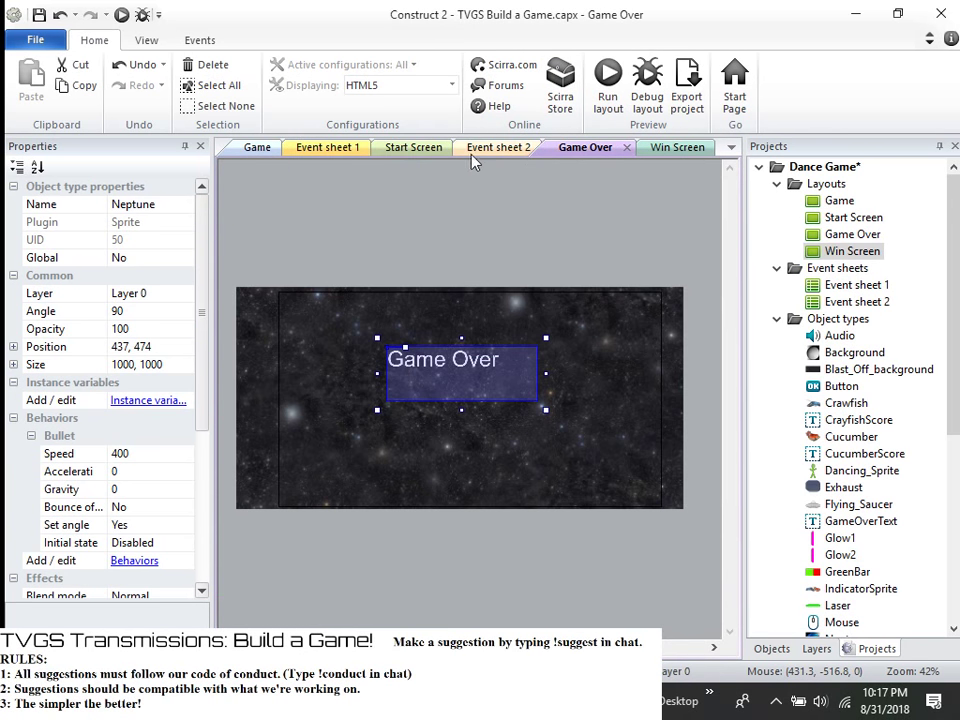
click(413, 147)
click(335, 148)
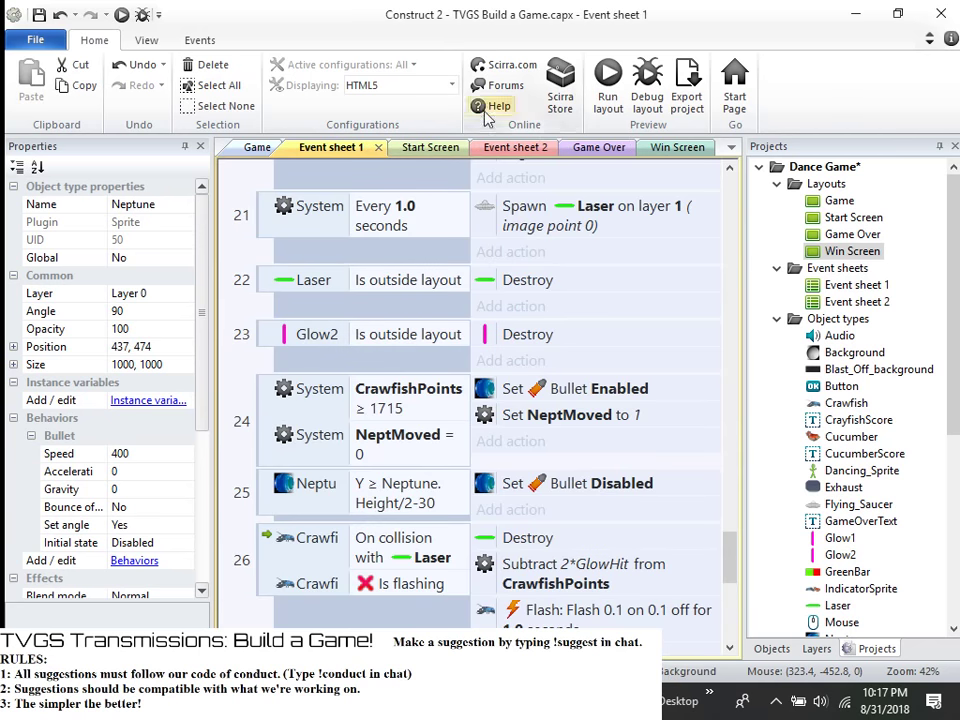
- Nudge Neptune slightly to the right on the Win Screen layout and delete the Blast_Off_background sprite from it
click(670, 147)
mouse_move(503, 456)
mouse_down()
mouse_move(508, 474)
mouse_move(509, 456)
mouse_up()
click(503, 307)
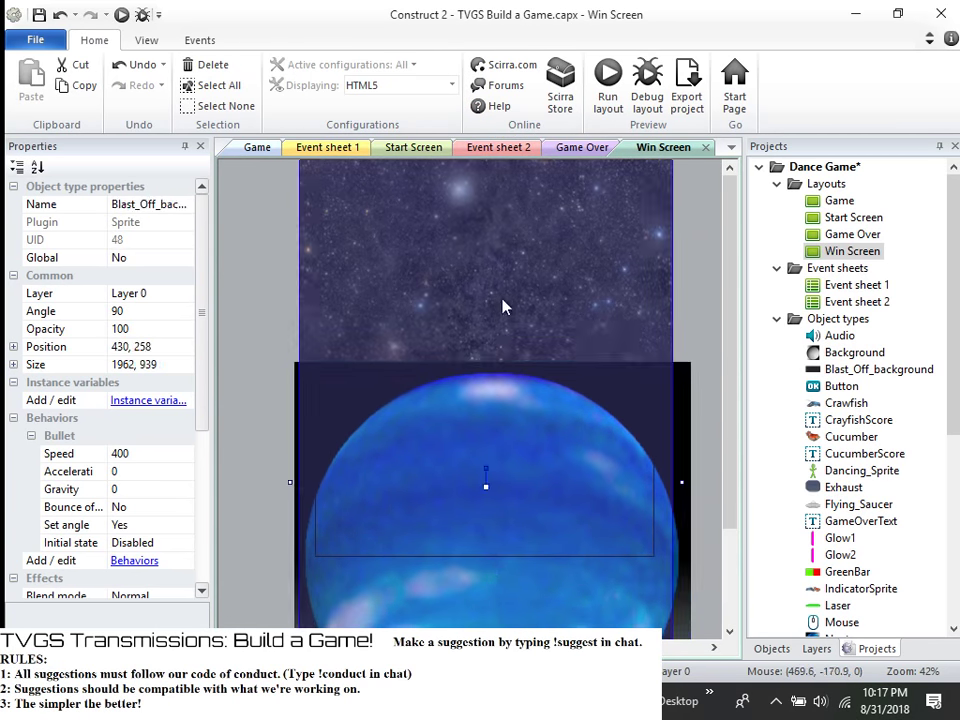
key(Delete)
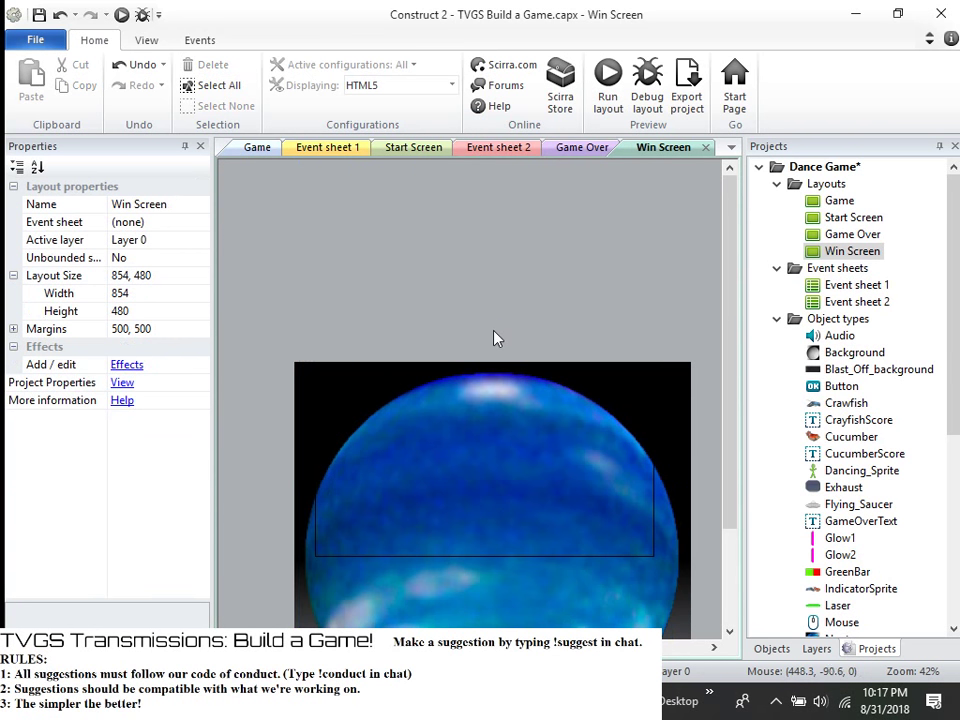
scroll(513, 388, down, 1)
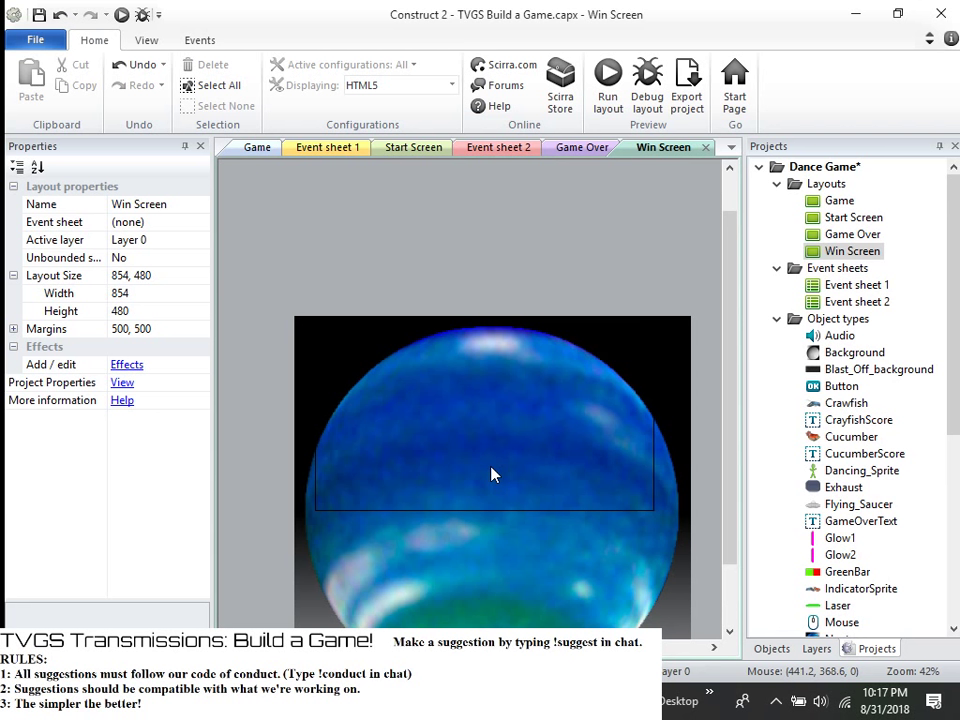
- Switch to GIMP and close the lobster and cucumber image, saving it as Fight_icon.xcf in the Documents folder
key(alt+Tab)
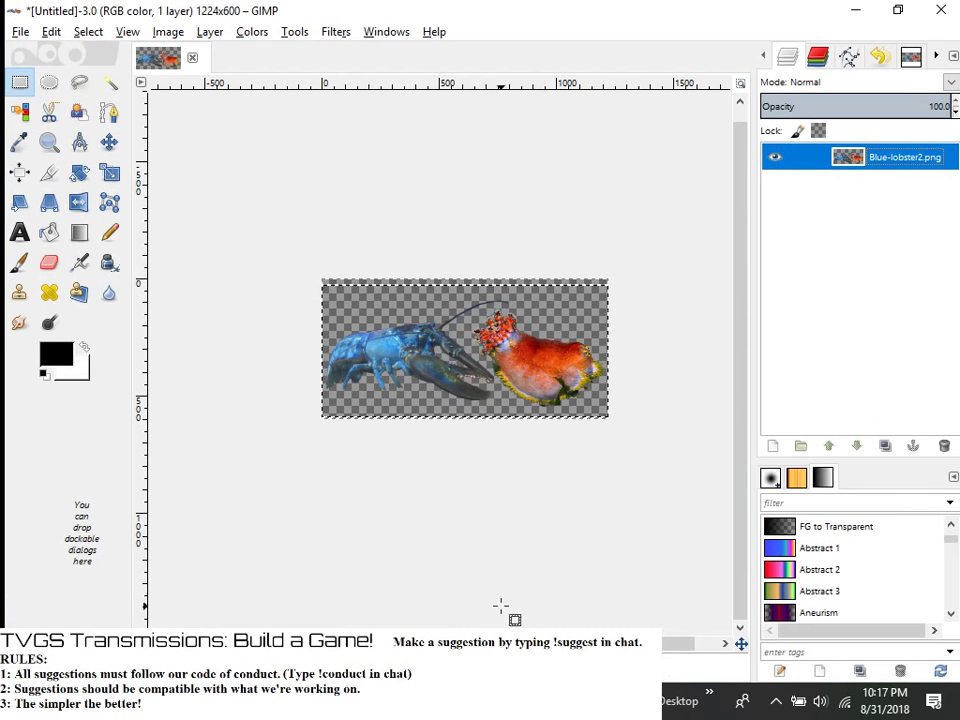
click(192, 57)
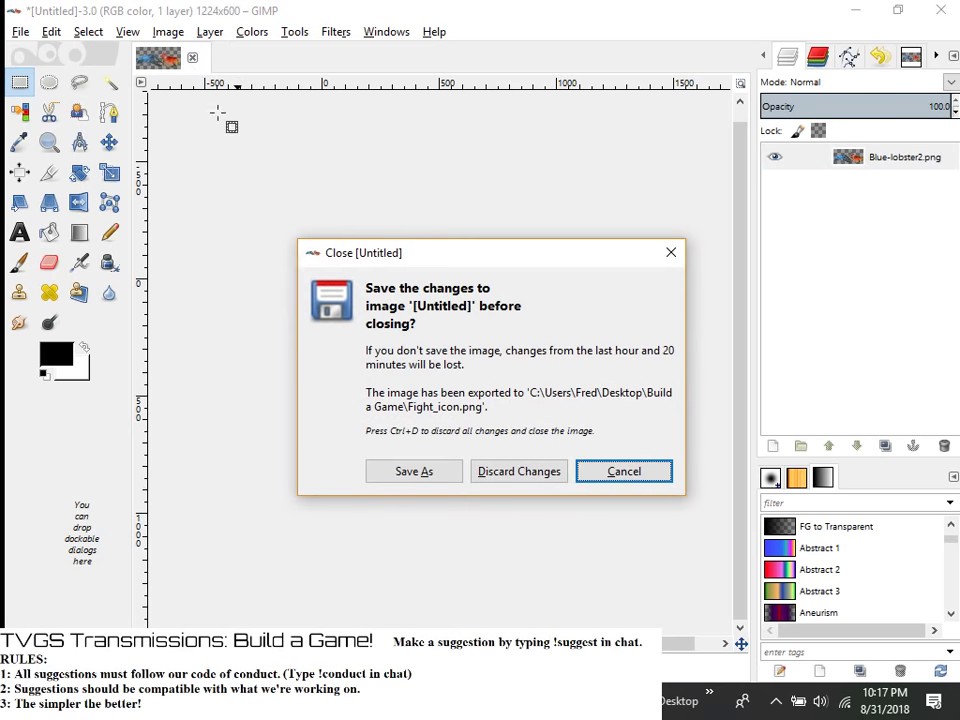
click(432, 476)
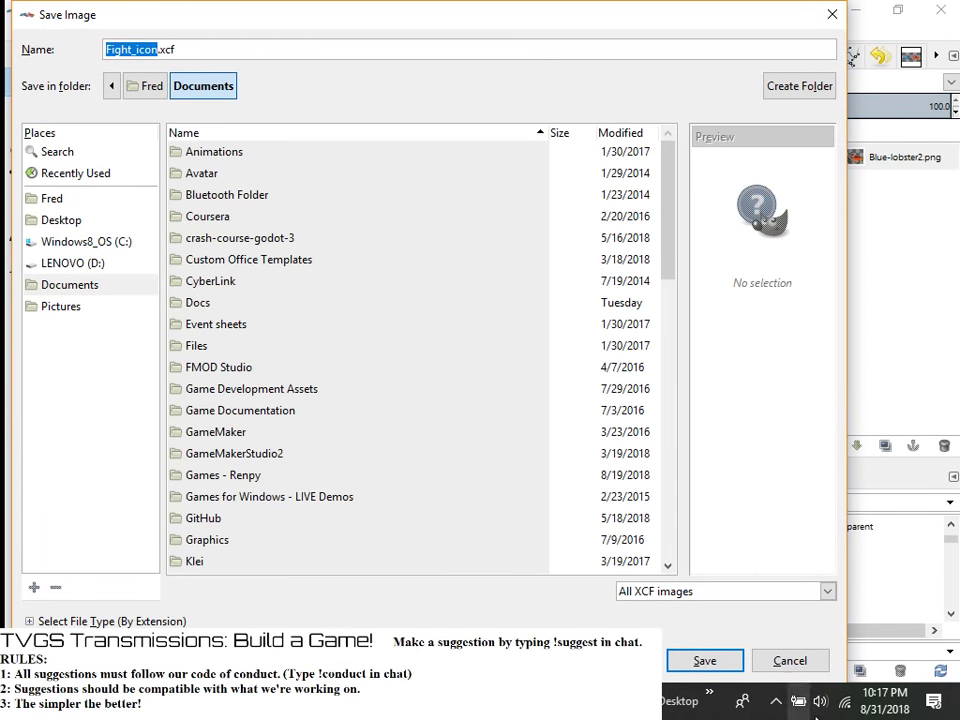
click(725, 665)
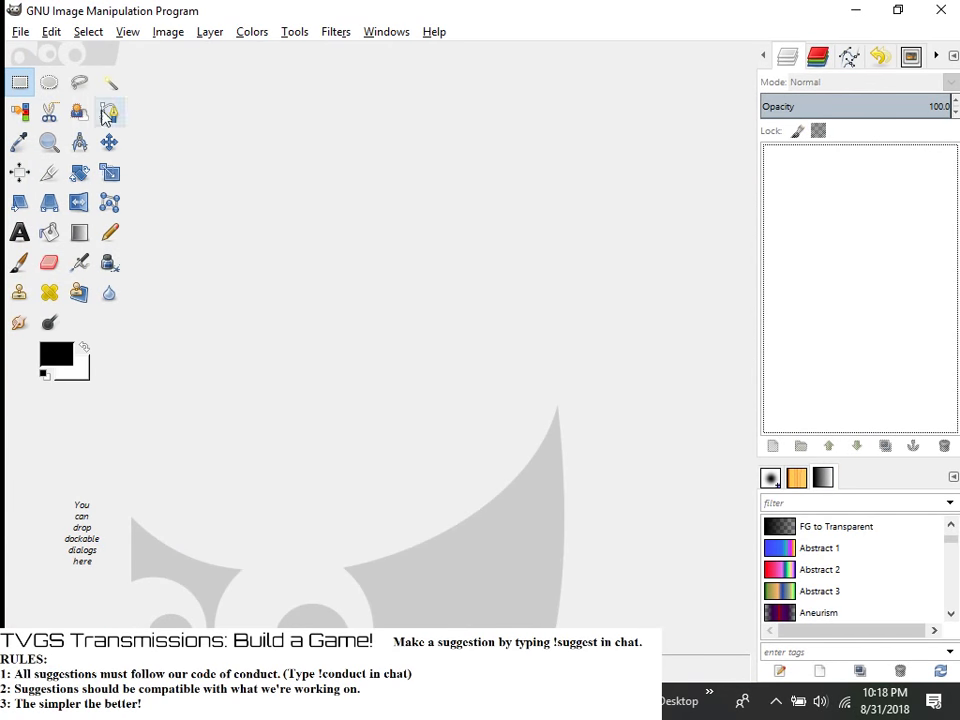
- Create a new blank image of 640 × 400 pixels
click(20, 31)
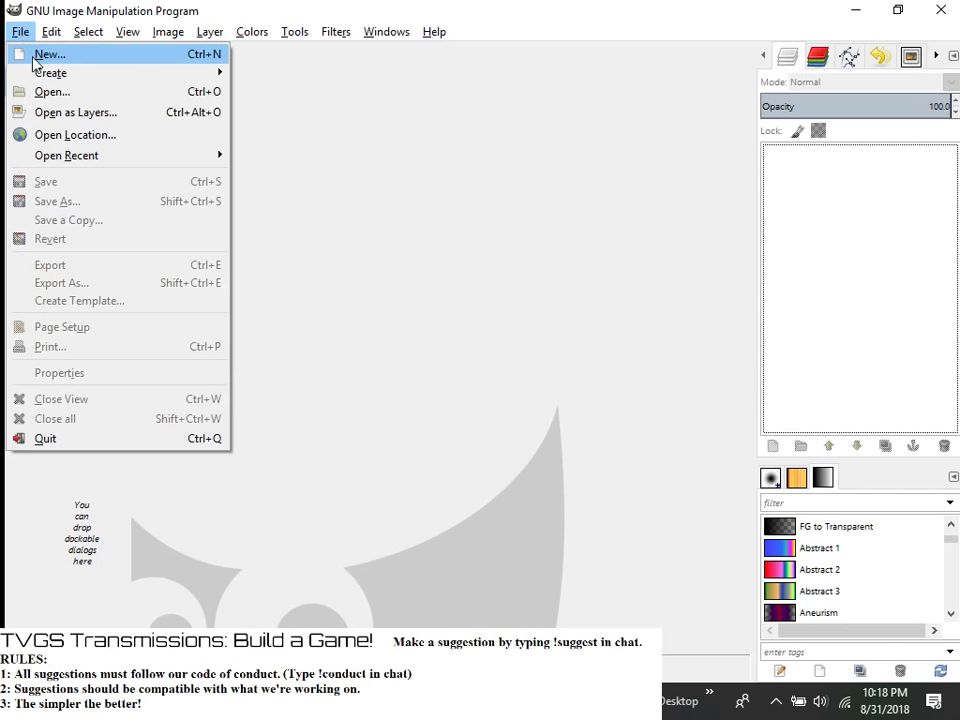
click(40, 53)
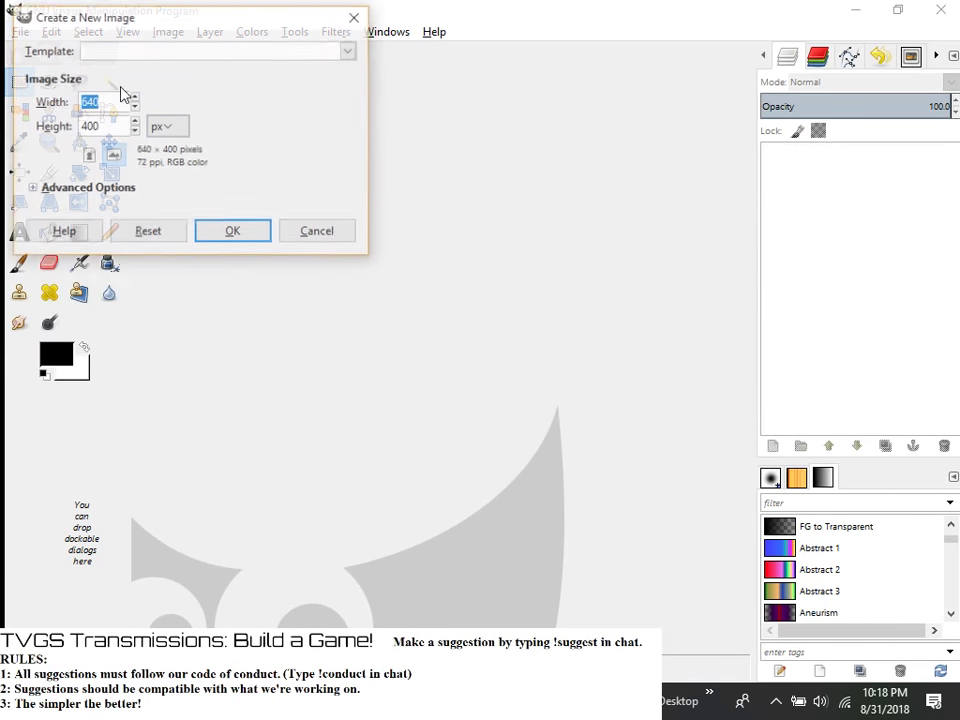
click(252, 236)
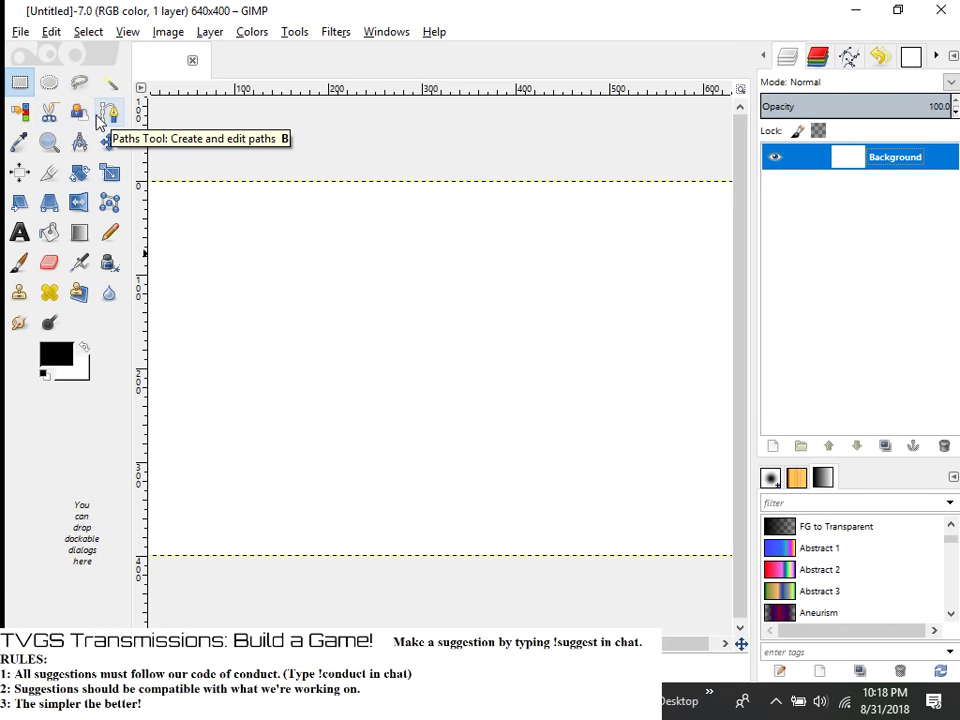
- Add a new transparent layer of 640 × 400 pixels above the Background layer
right_click(817, 158)
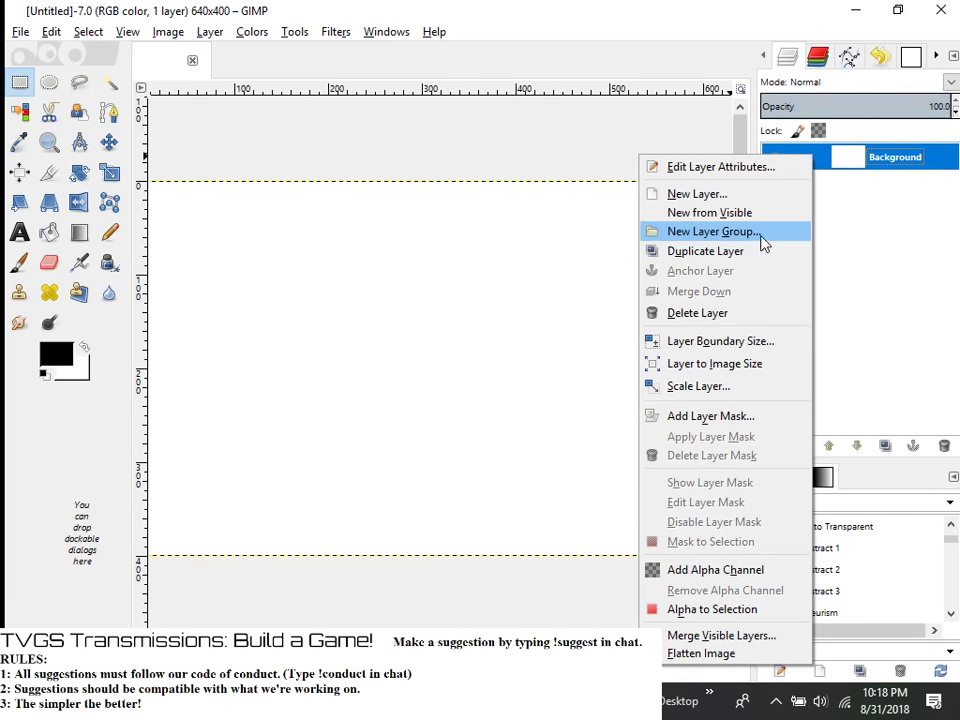
click(758, 197)
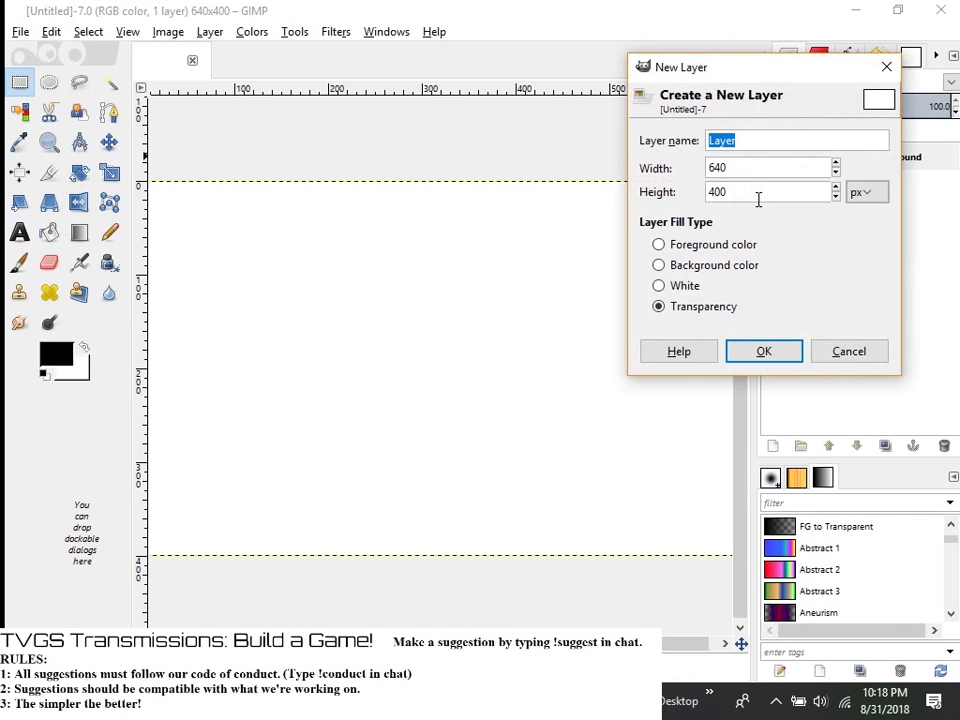
click(762, 352)
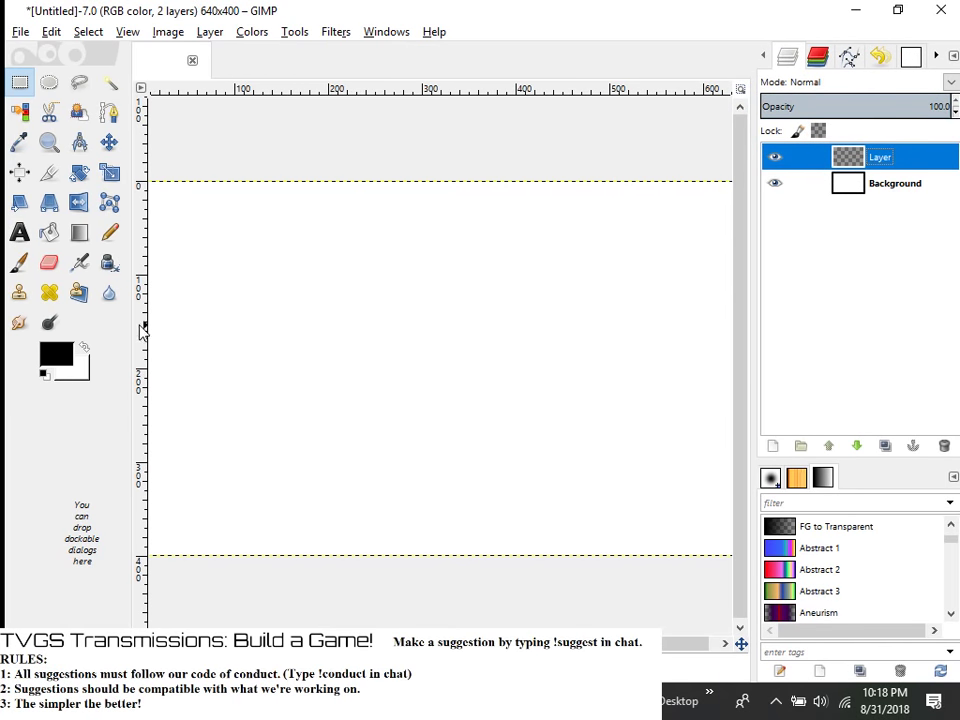
- Outline a triangle in the upper middle of the canvas with Free Select and fill it with black on the new layer
click(79, 83)
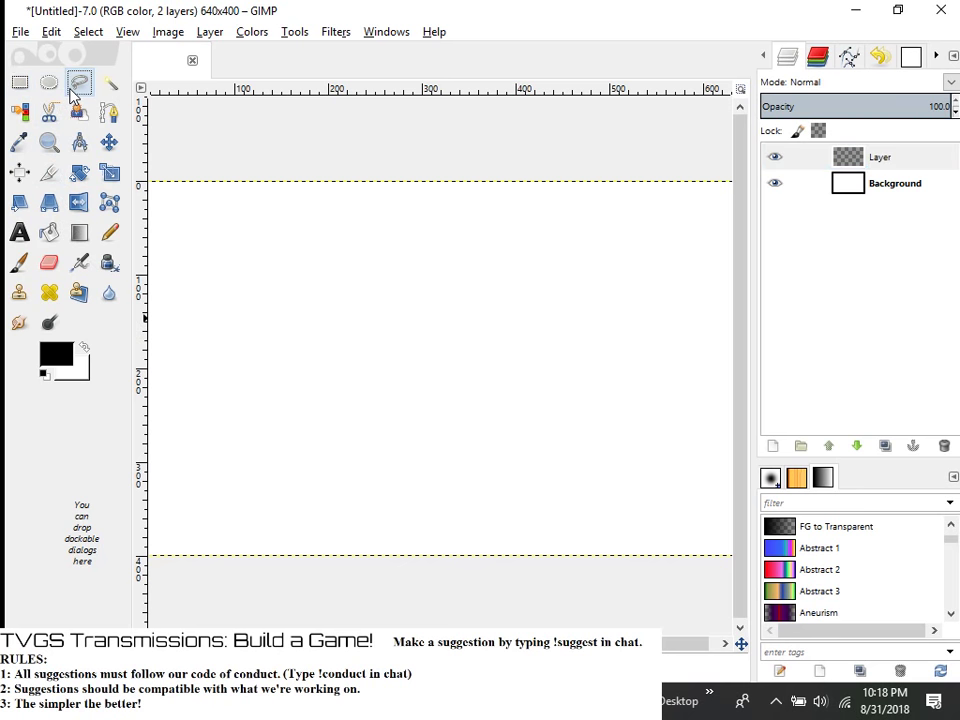
click(380, 223)
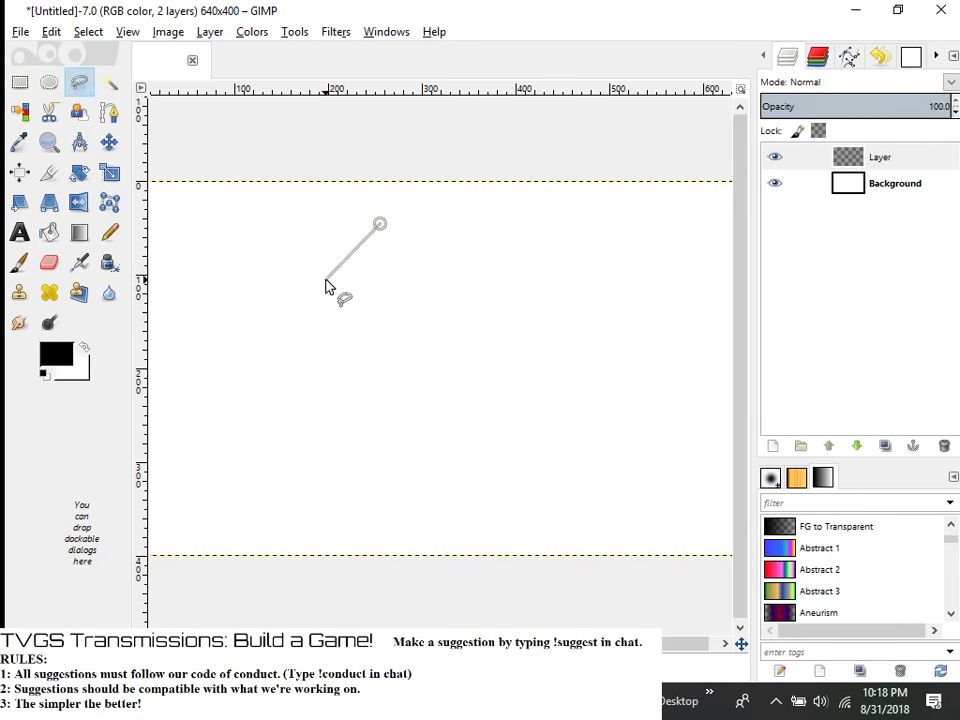
click(297, 339)
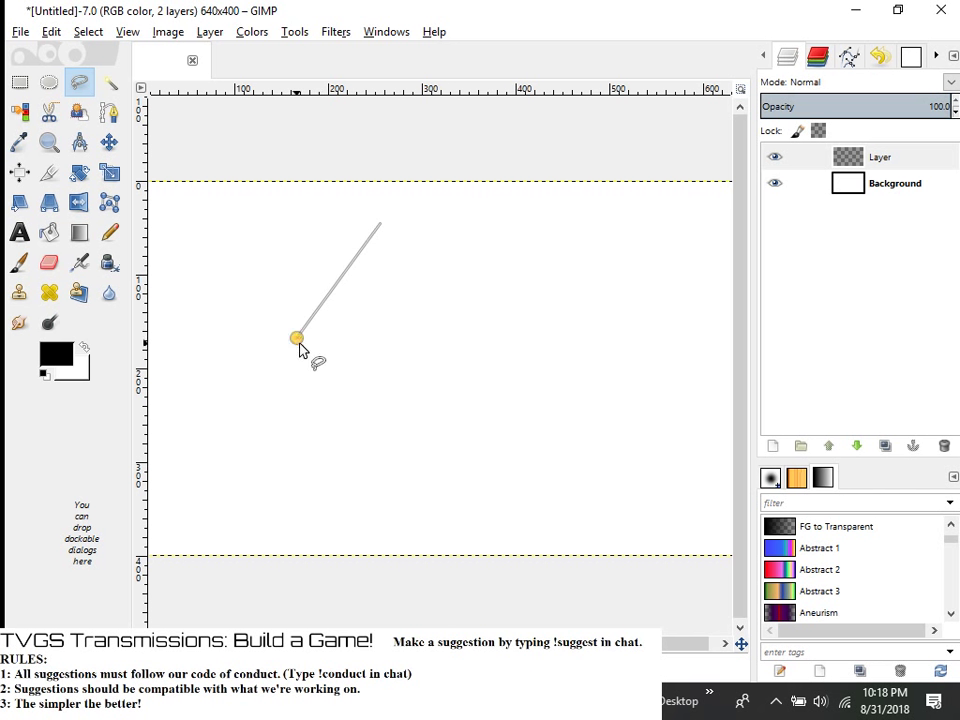
click(437, 336)
click(380, 223)
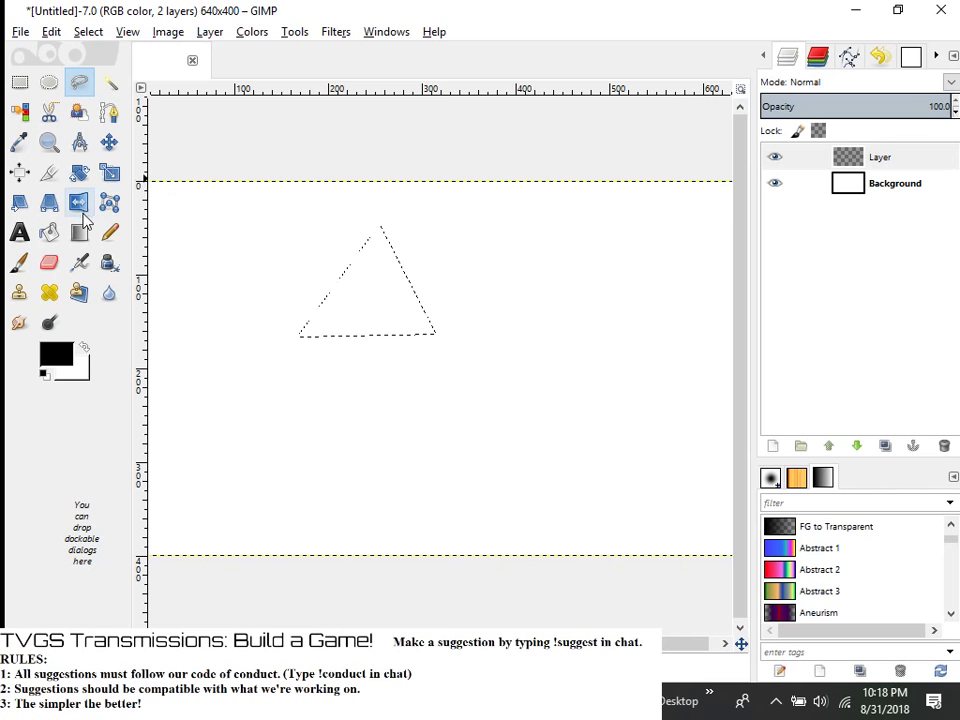
click(49, 233)
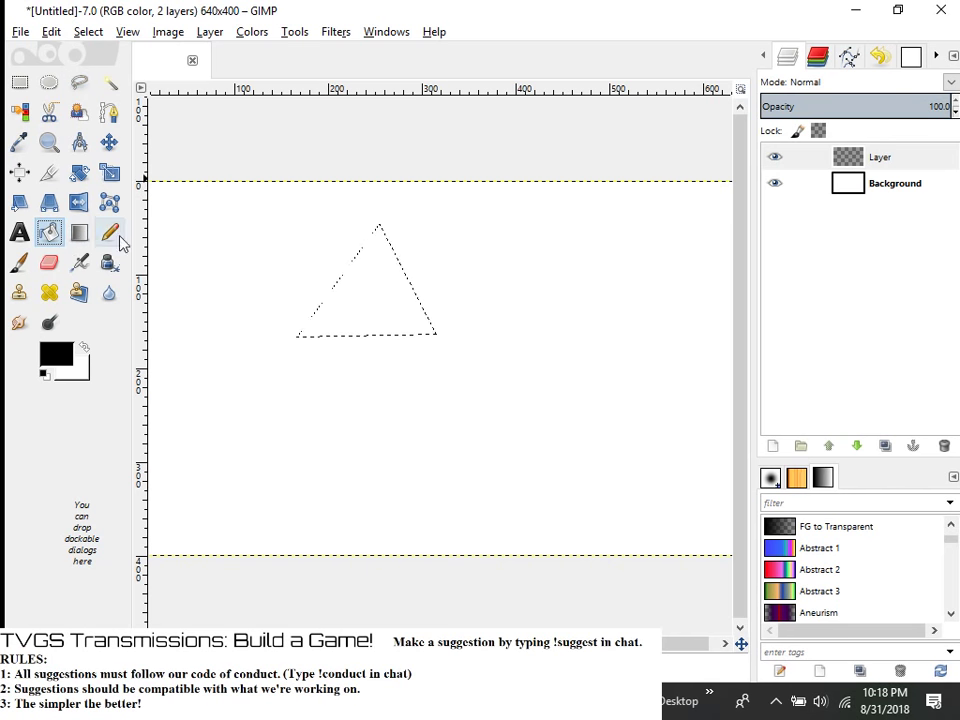
click(382, 296)
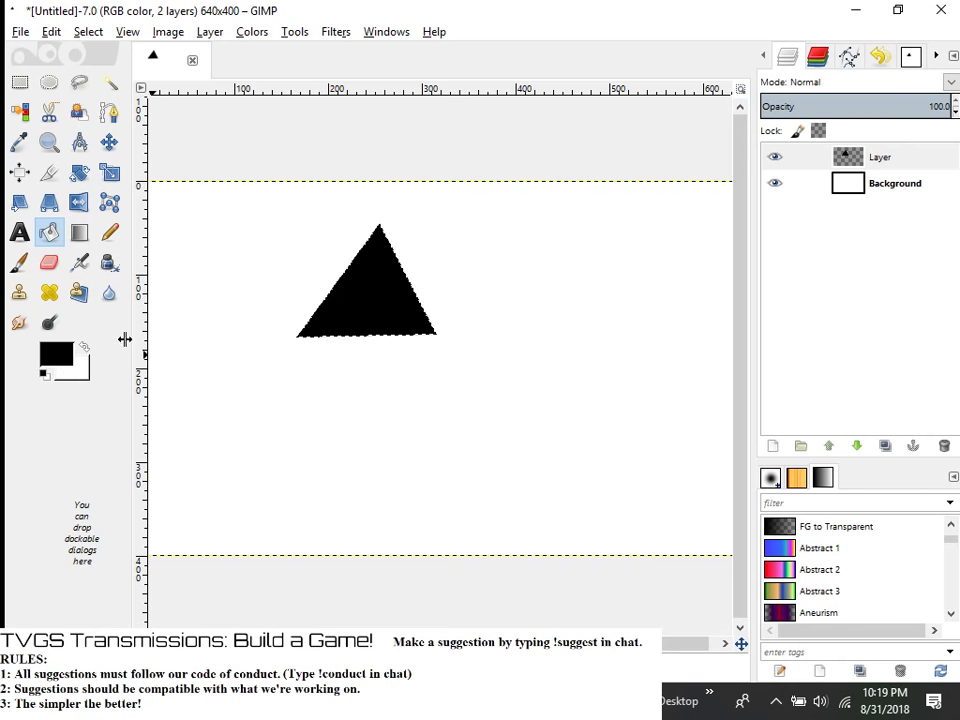
right_click(380, 284)
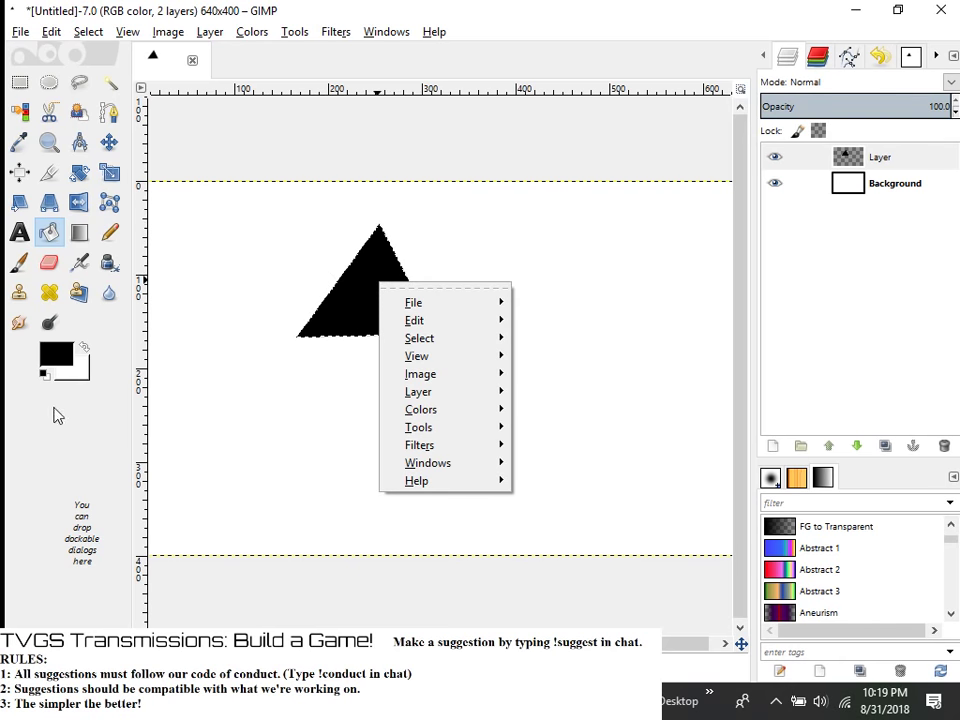
click(431, 129)
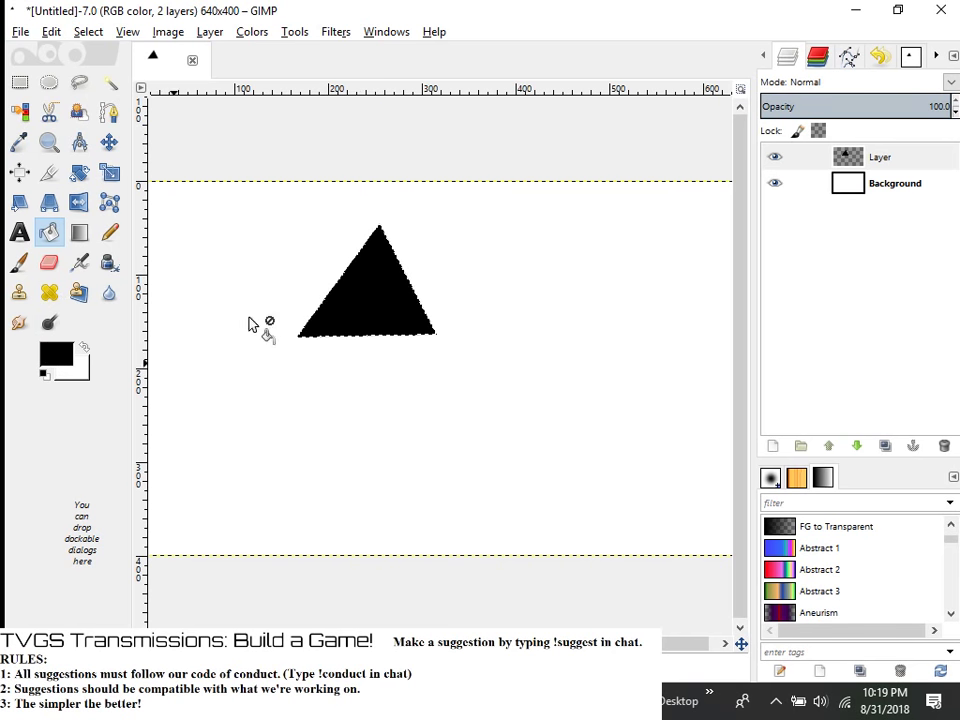
right_click(381, 287)
click(349, 311)
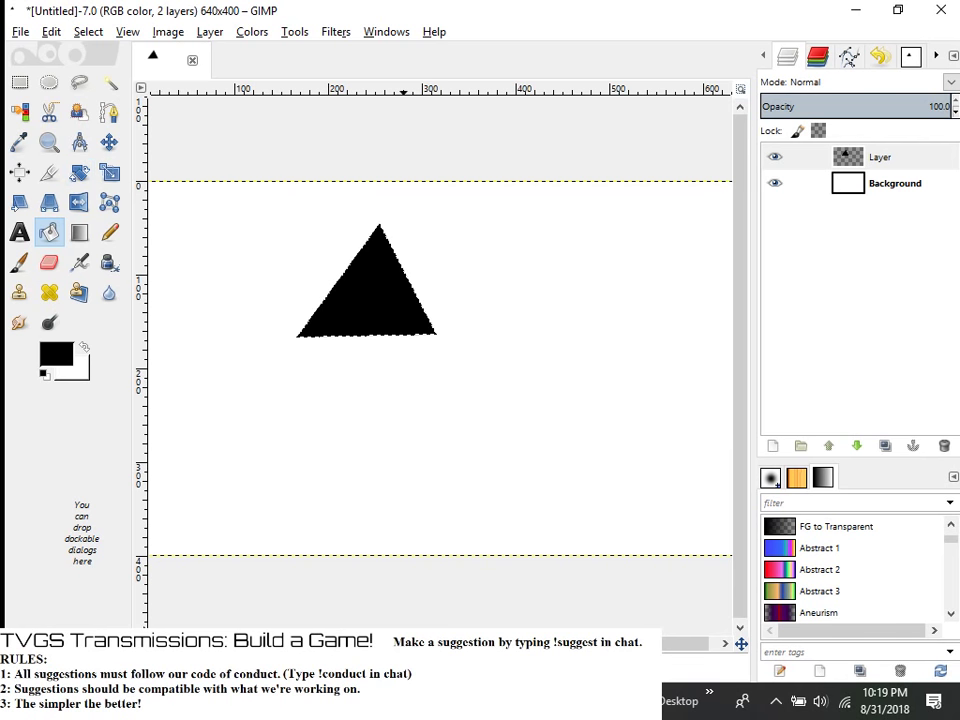
- Switch to Construct 2 and insert a new Sprite named Triangle just above Neptune on the Win Screen layout
key(alt+Tab)
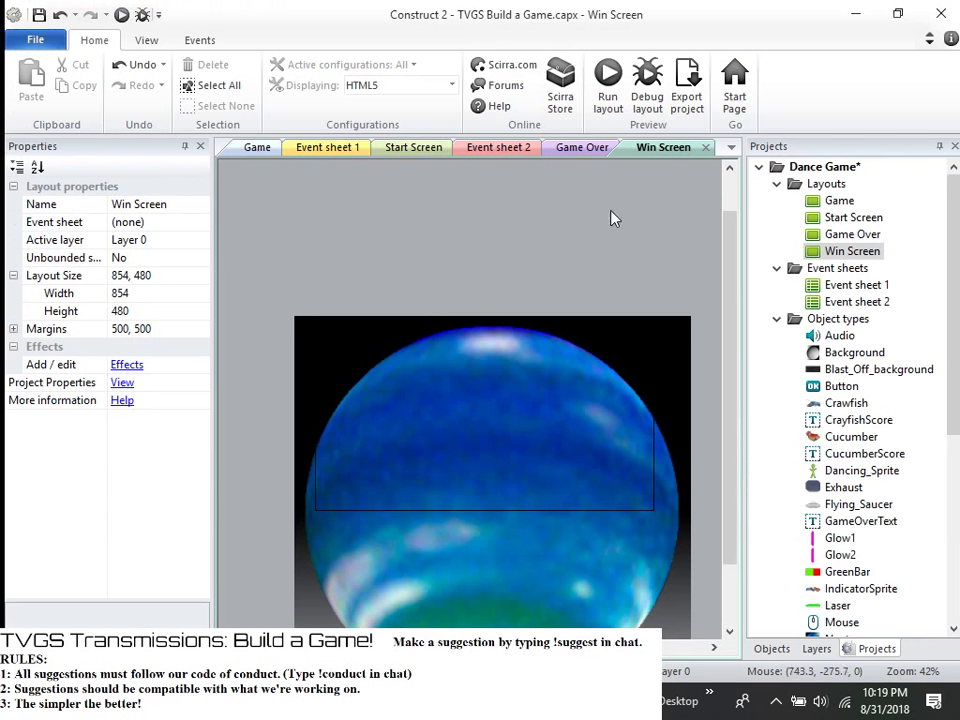
right_click(446, 223)
click(497, 234)
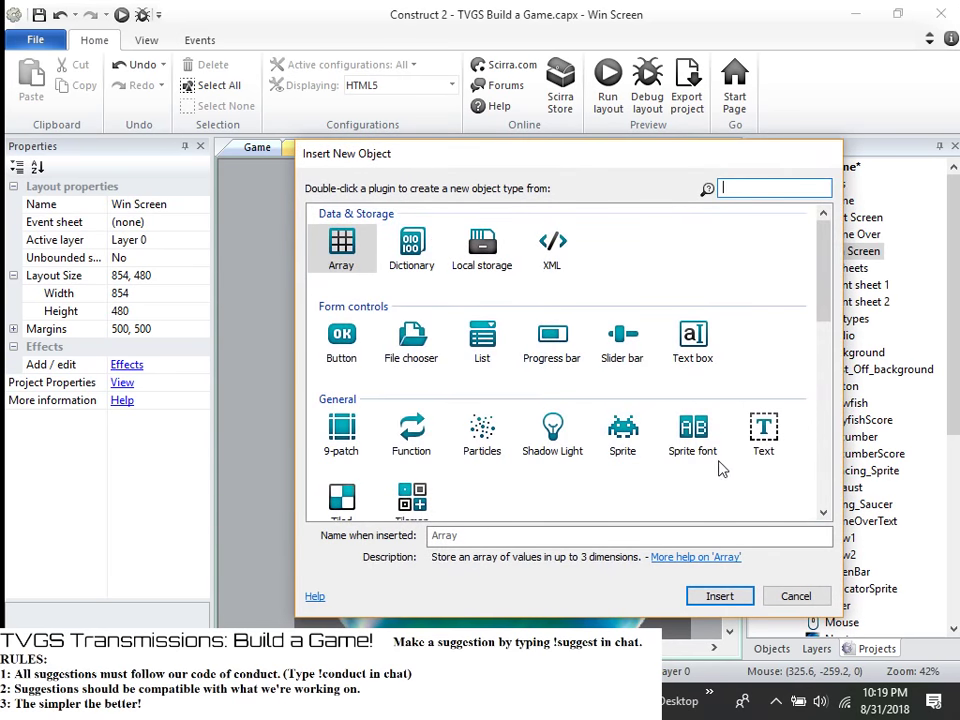
scroll(700, 458, down, 1)
click(624, 328)
click(510, 534)
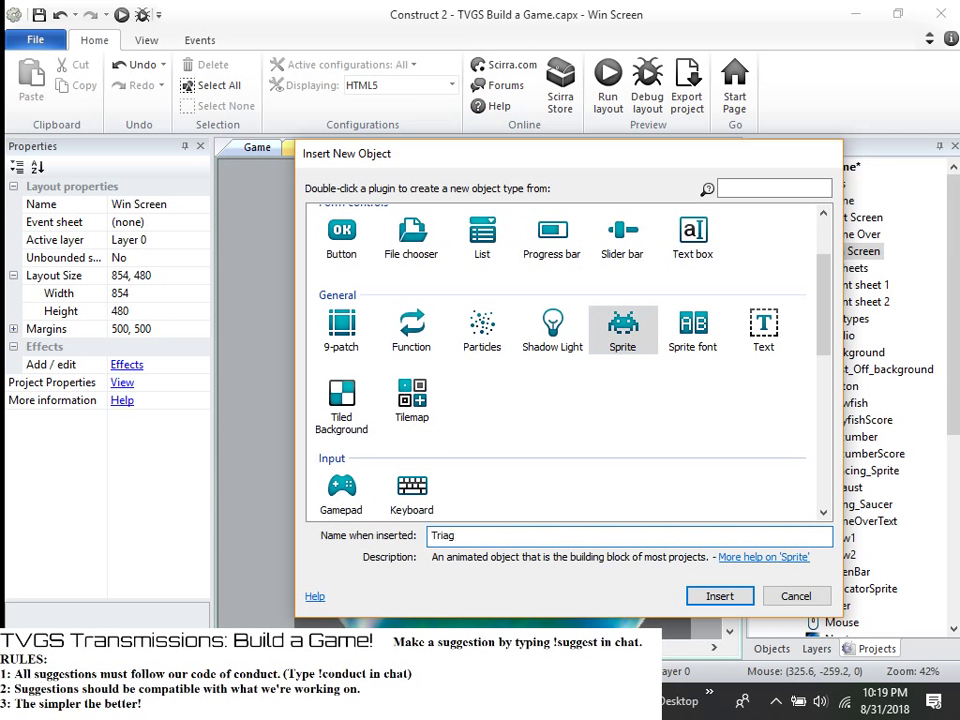
text(Triangle)
click(720, 596)
click(550, 322)
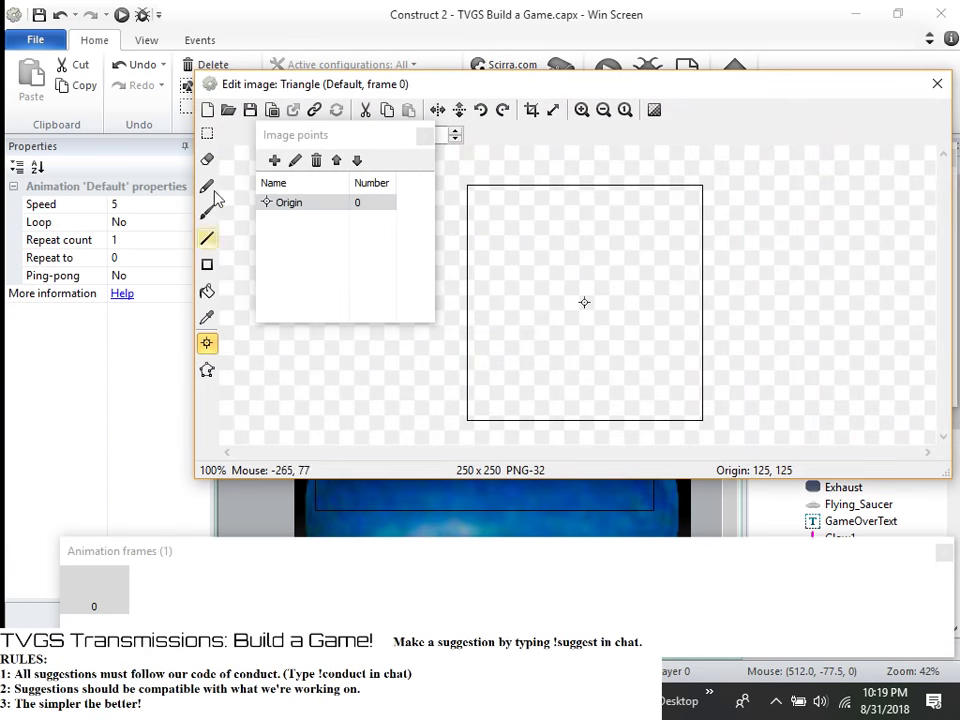
- Undo a trial red line in the Triangle image, then set the Line tool to thickness 2 and a near-white color (255, 245, 245)
drag(346, 137, 115, 437)
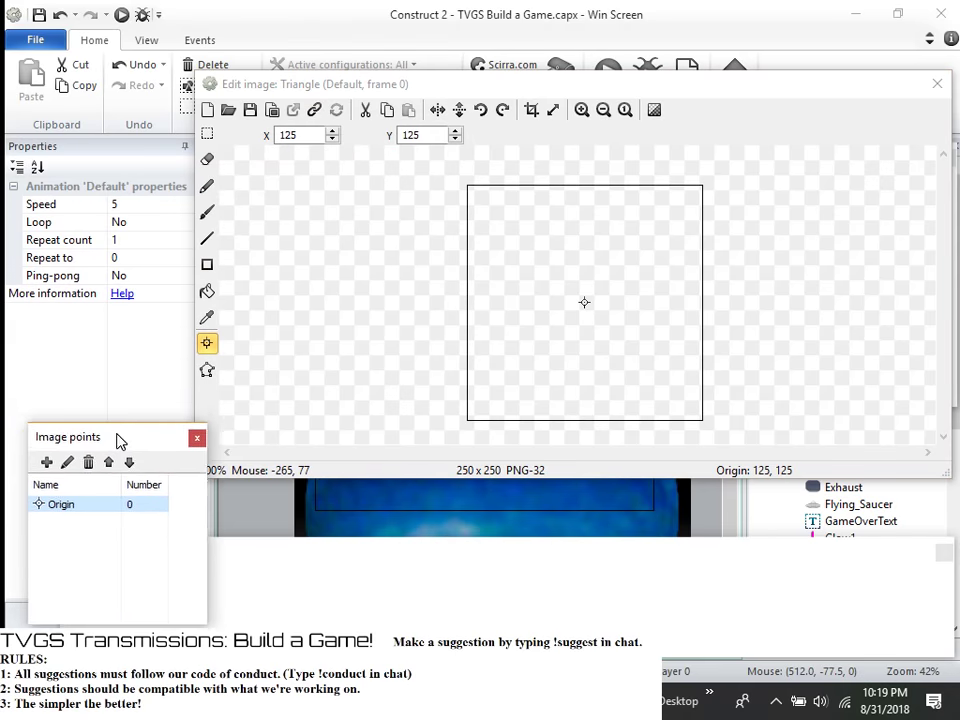
click(207, 238)
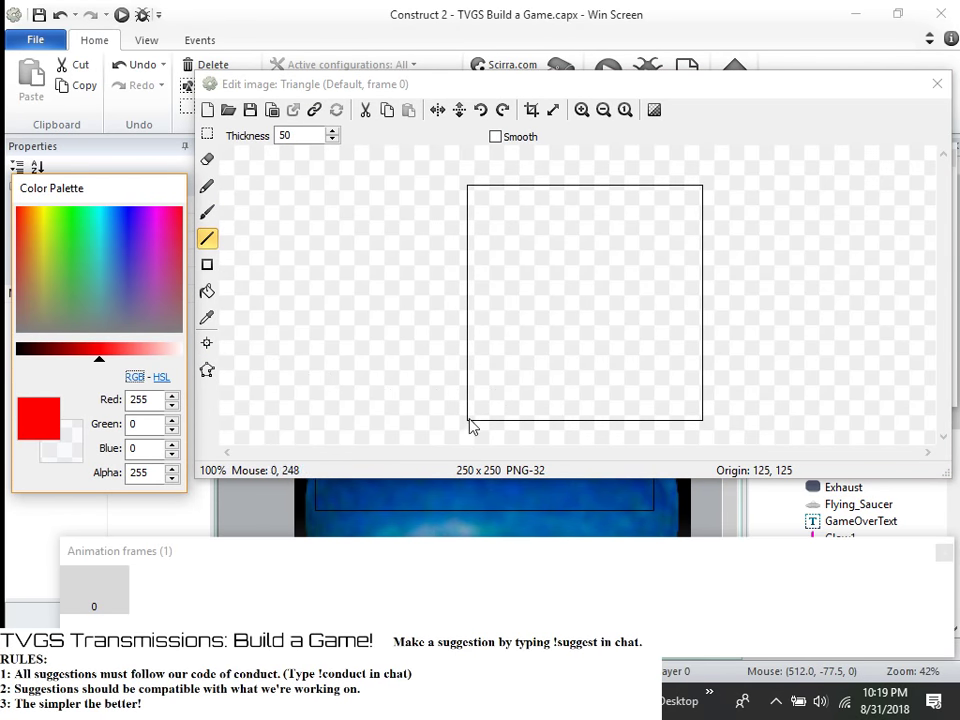
drag(469, 420, 469, 411)
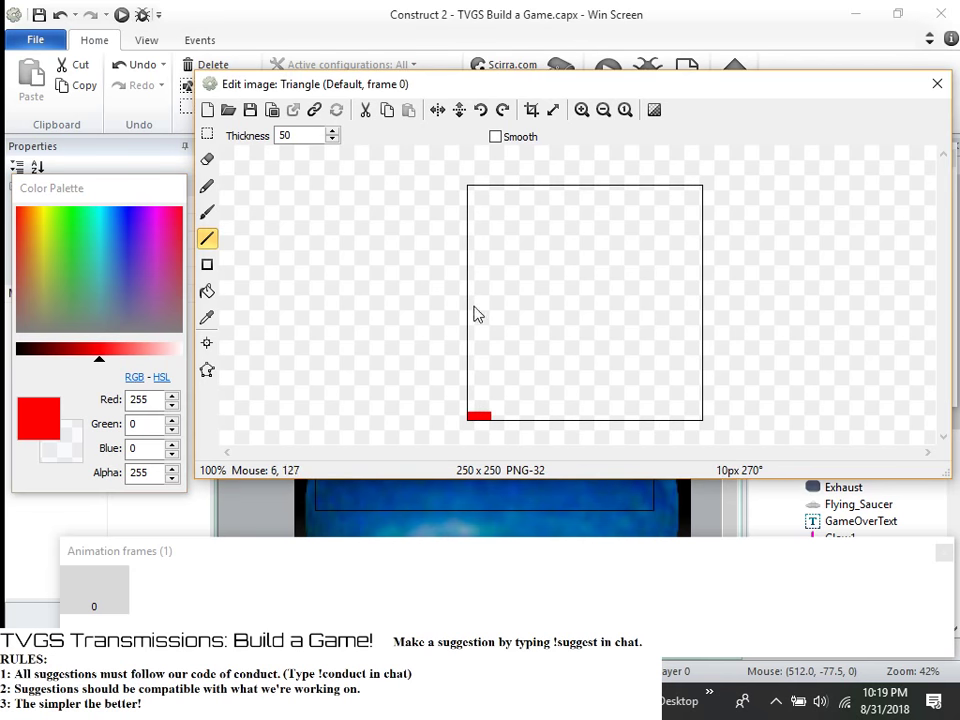
key(ctrl+z)
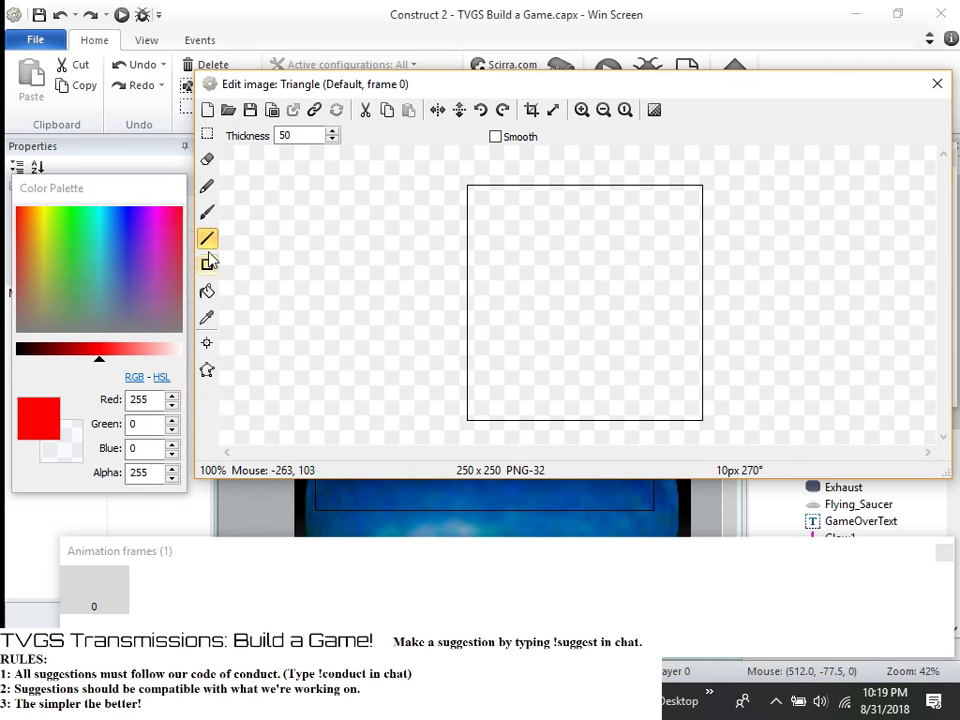
double_click(280, 136)
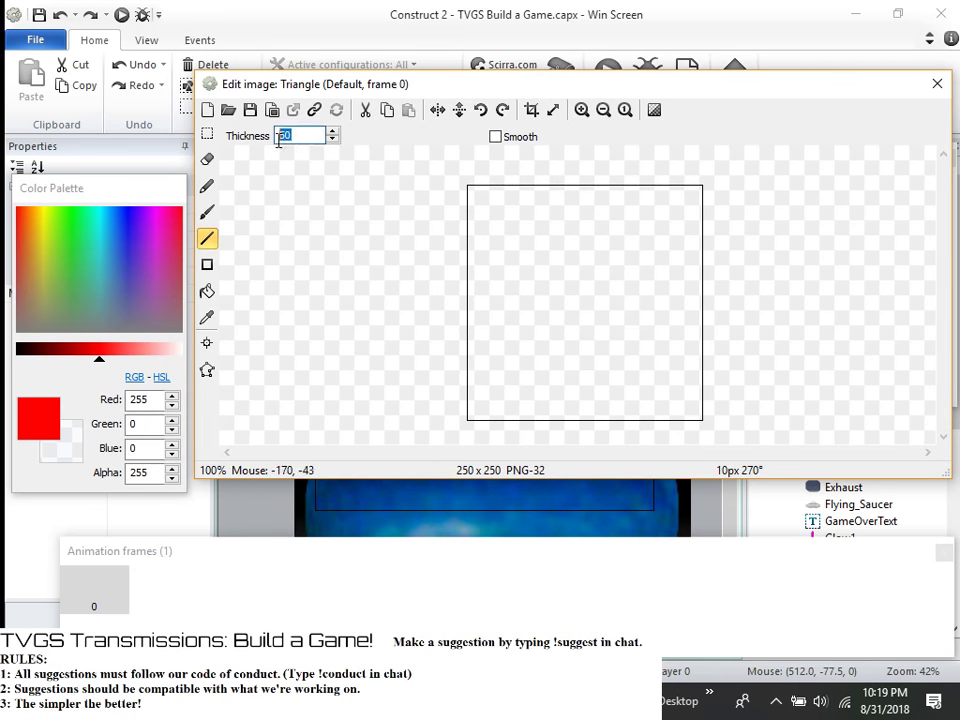
text(1)
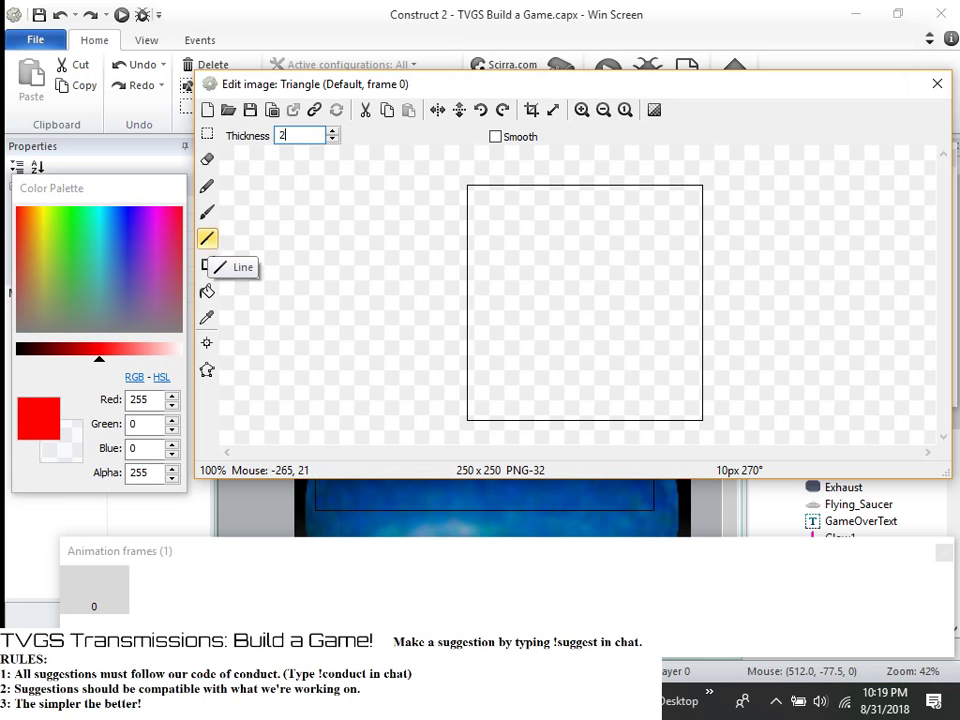
drag(99, 364, 182, 362)
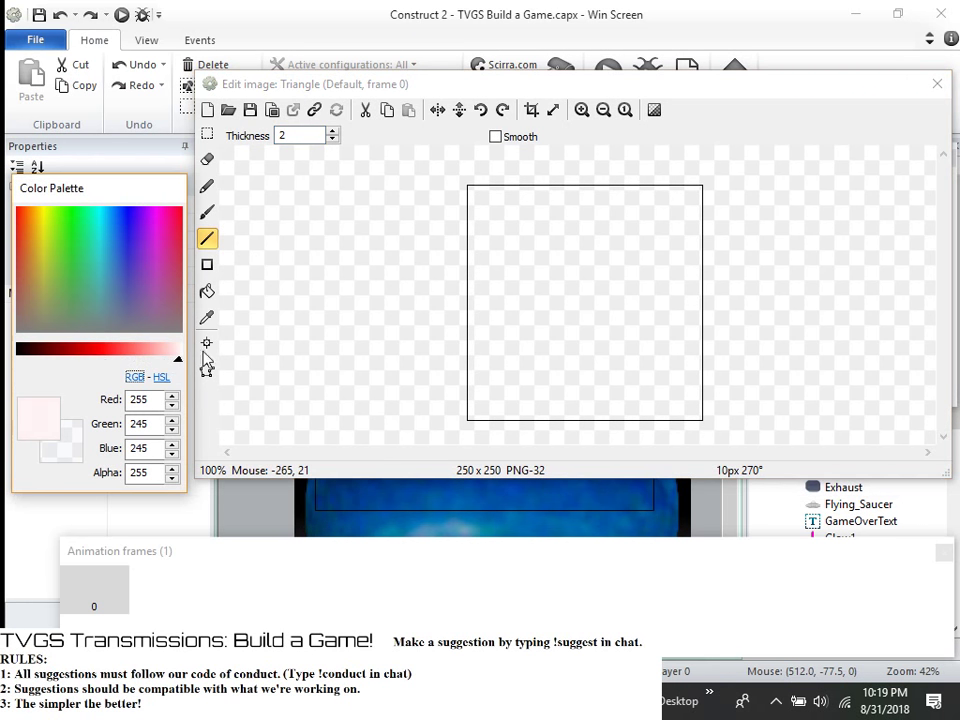
- Draw a three-sided triangle outline spanning the 250 x 250 canvas, changing the line color to pure white after the first side, and darken the editor background
click(470, 418)
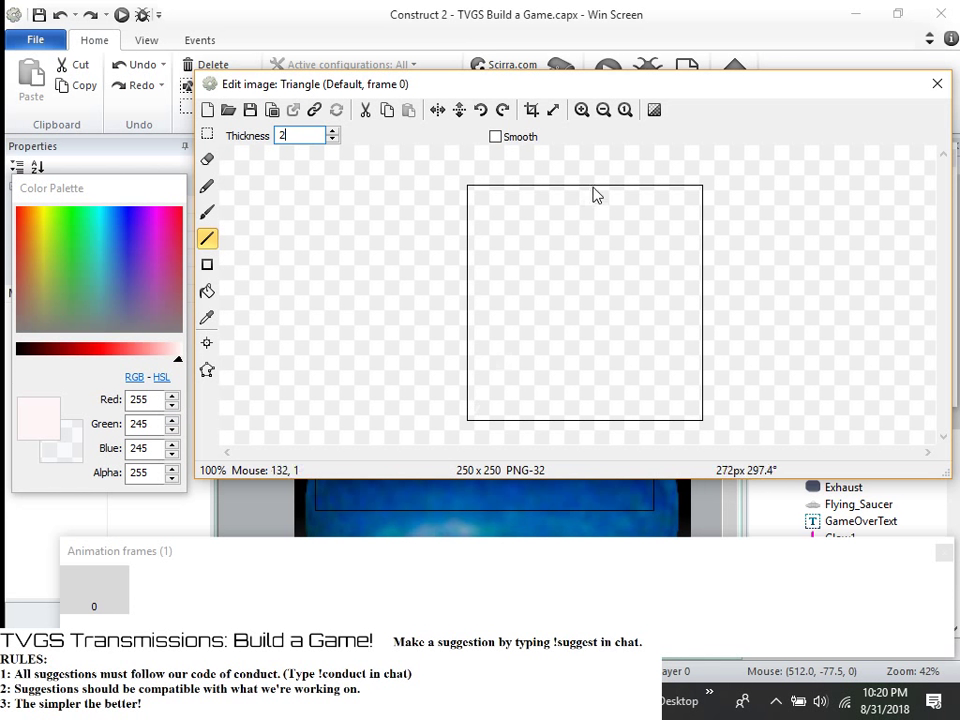
drag(570, 208, 475, 415)
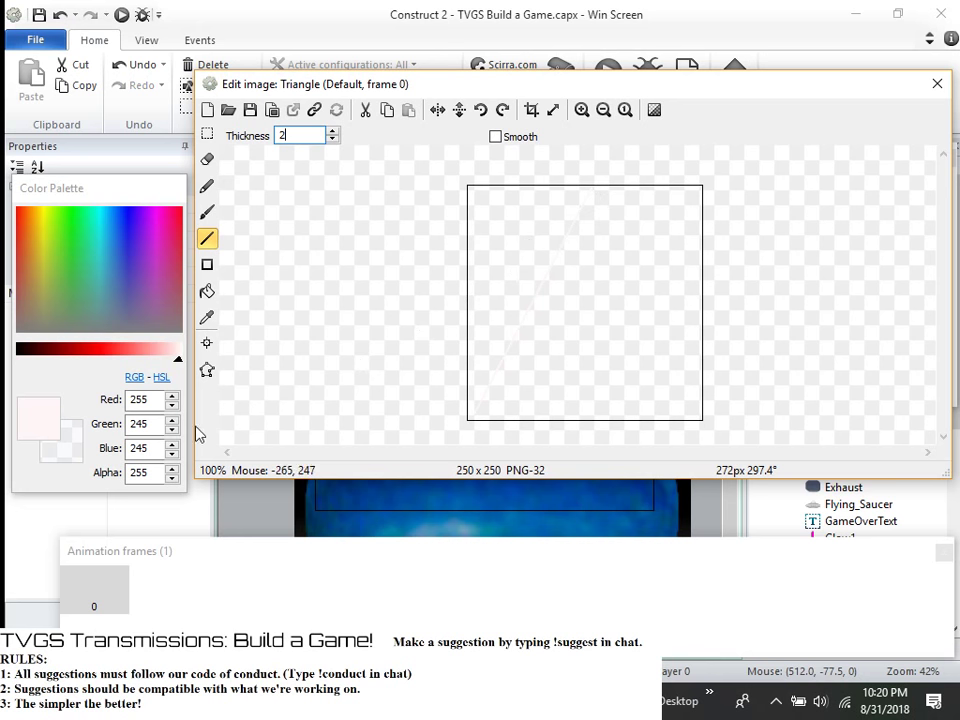
click(180, 351)
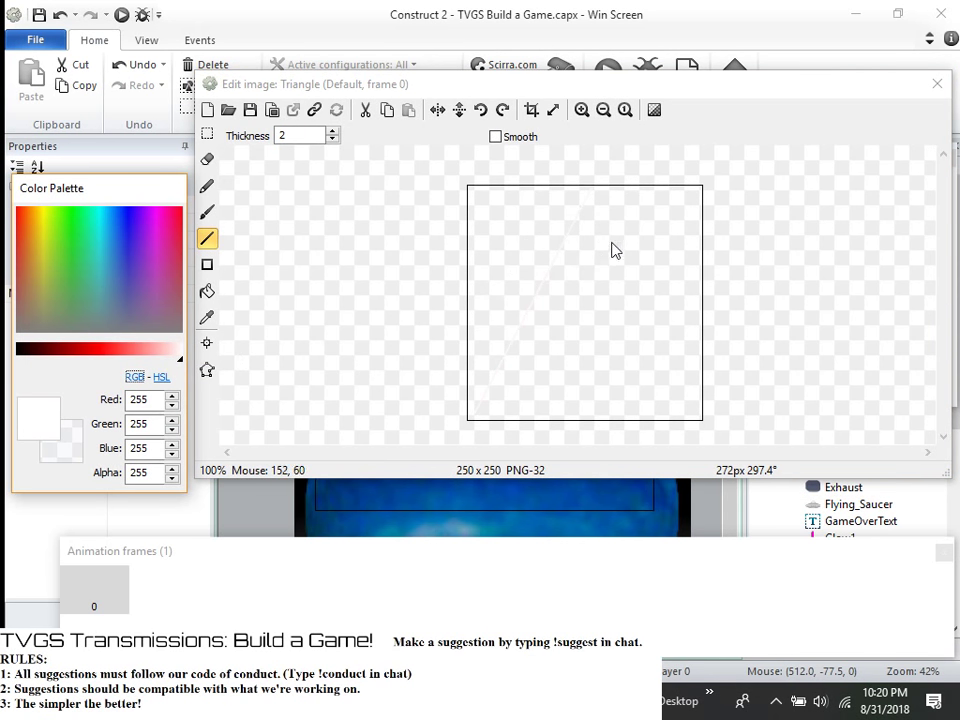
mouse_move(594, 193)
mouse_down()
mouse_move(673, 364)
mouse_move(692, 441)
mouse_move(706, 427)
mouse_up()
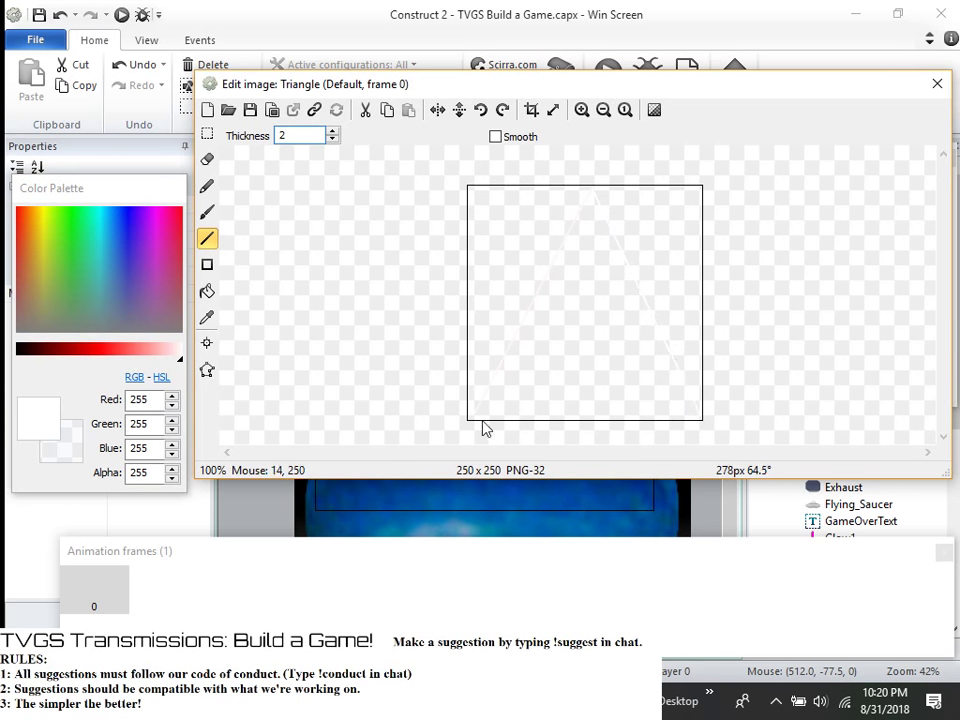
drag(473, 425, 714, 425)
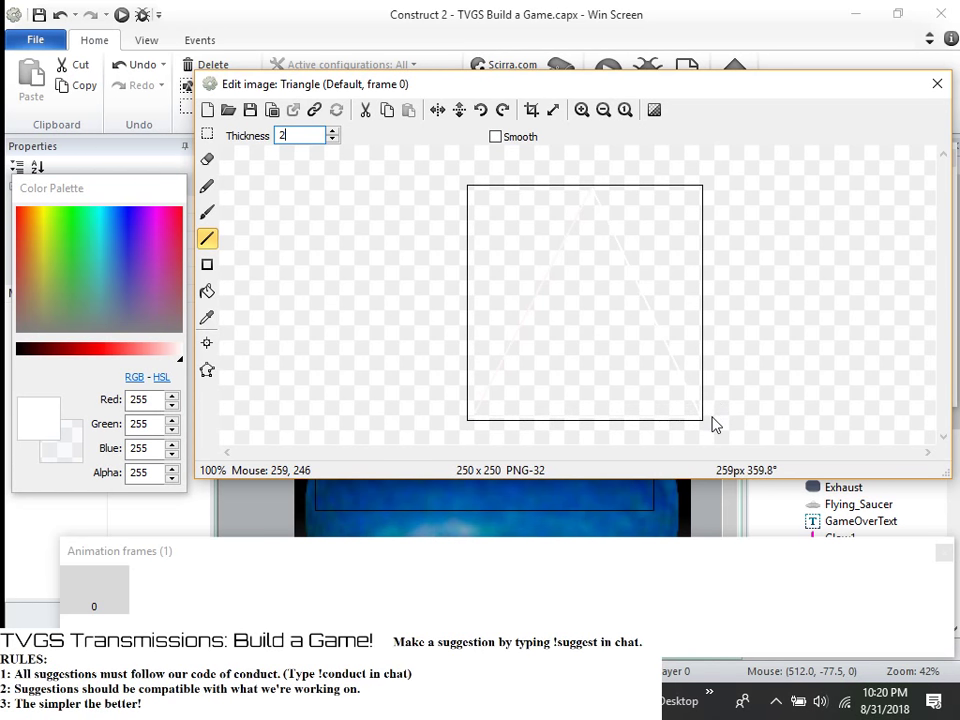
click(654, 110)
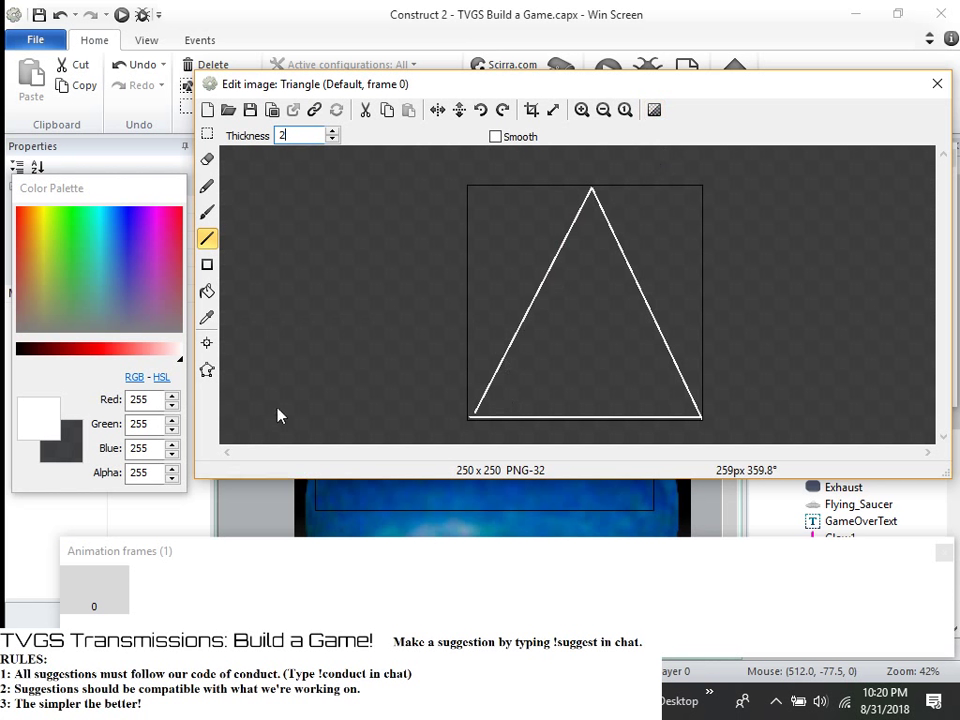
- Close the gap at the triangle outline's lower-left corner with the Pencil and fill the inside with white
click(207, 187)
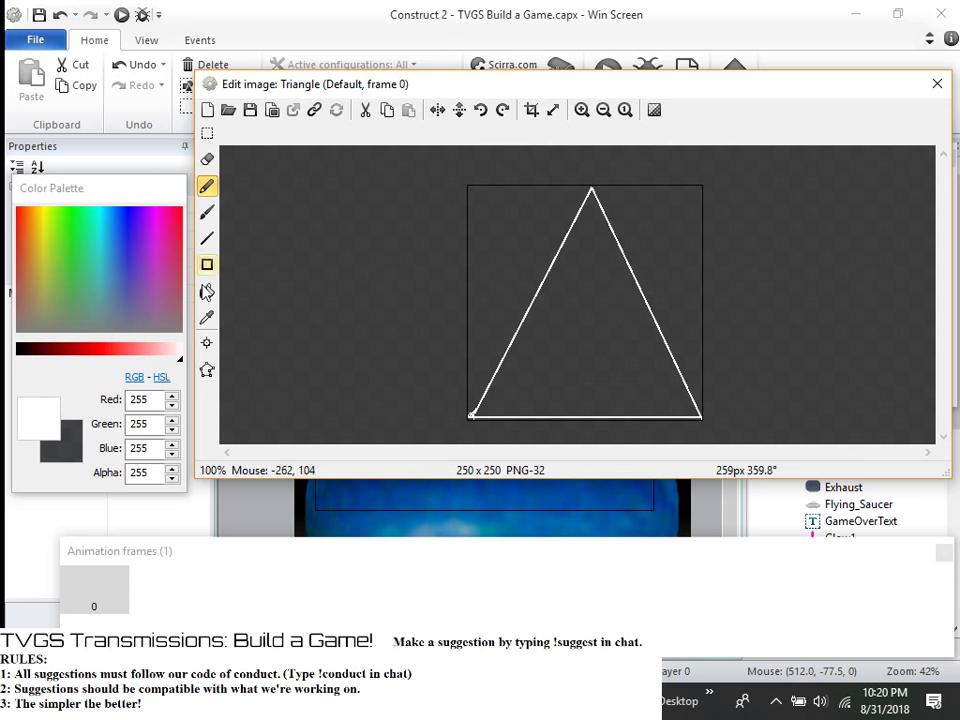
click(207, 291)
click(610, 347)
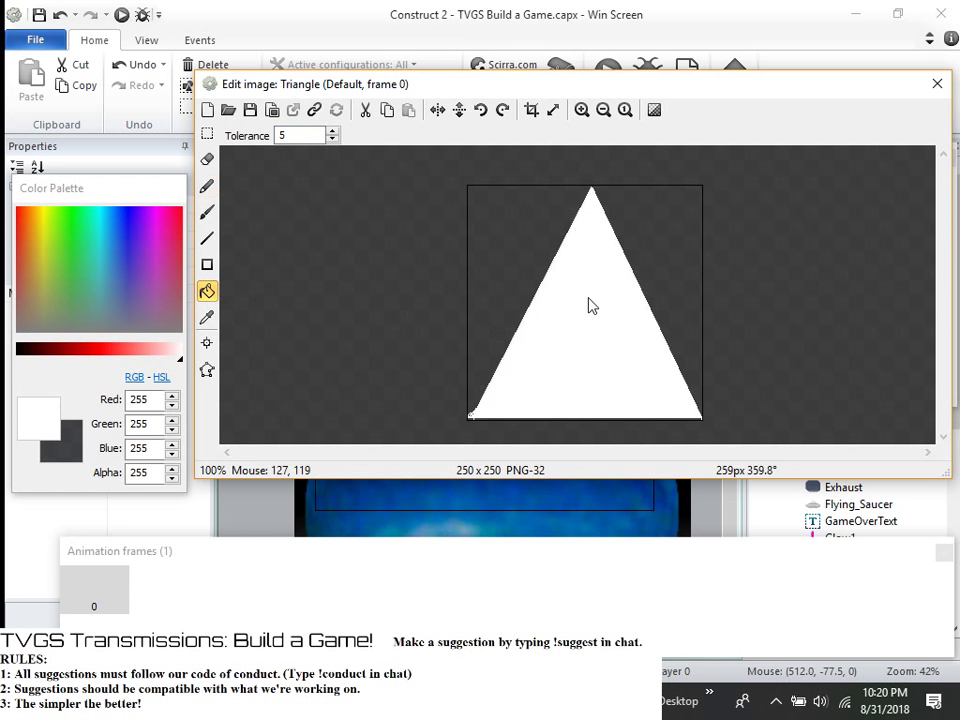
- Crop the Triangle sprite's image to the white shape and close the image editor
click(207, 212)
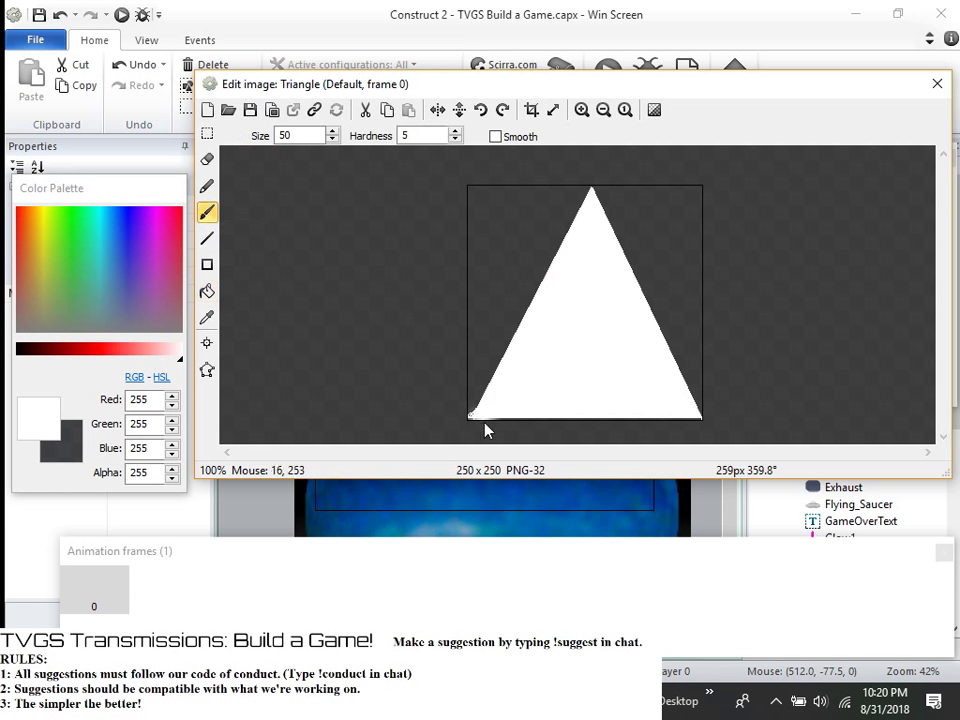
click(207, 238)
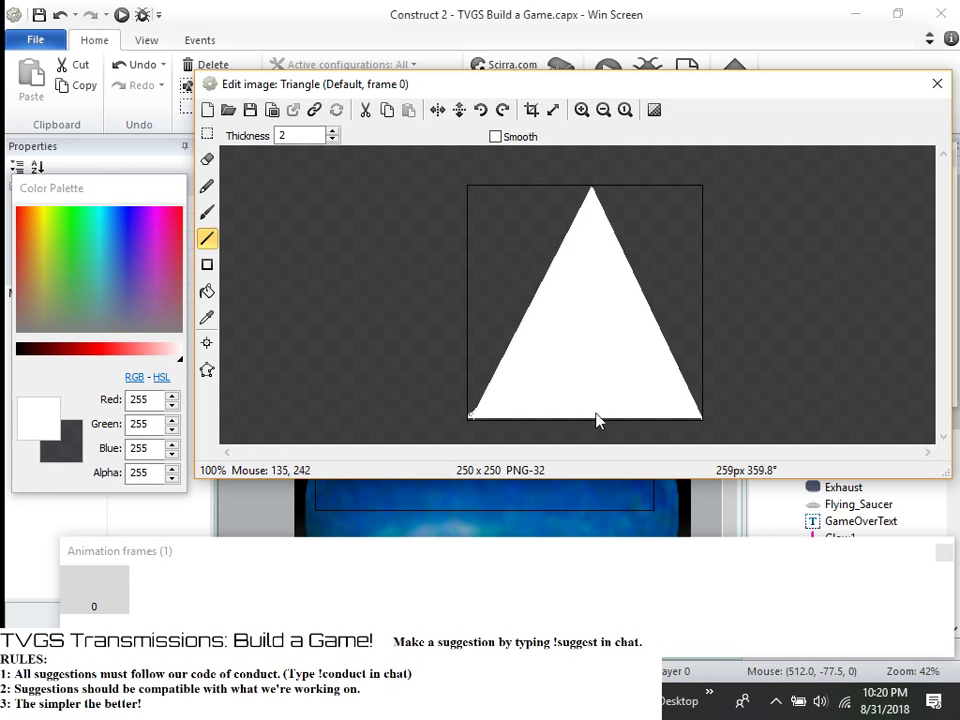
click(531, 112)
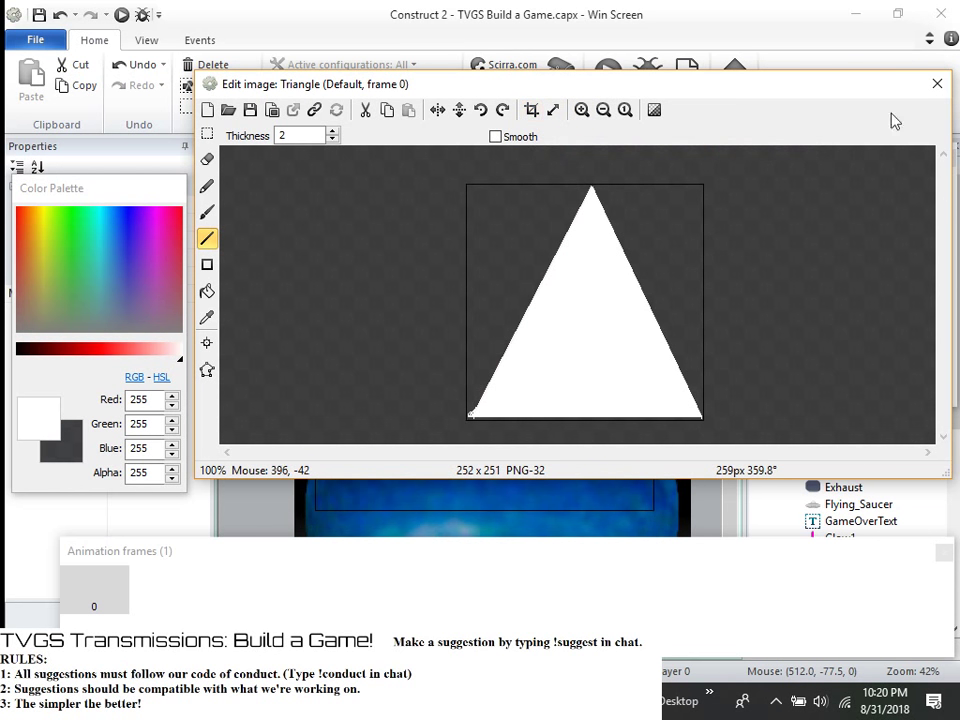
click(936, 87)
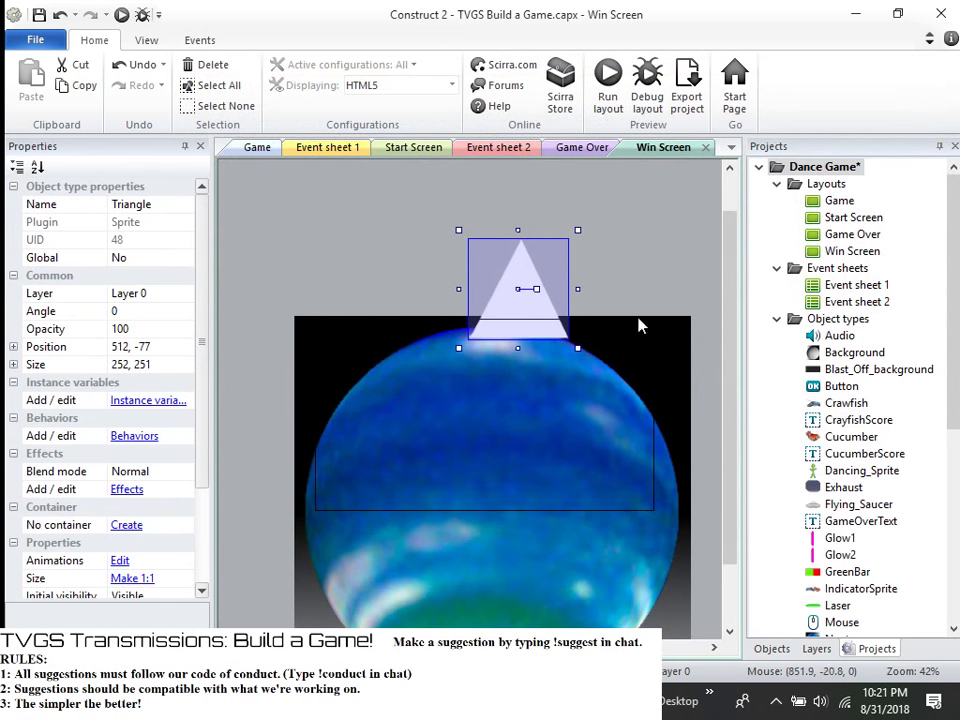
- Shrink the Triangle sprite to about 115 x 98 and move it just outside the layout's left edge
drag(542, 257, 480, 367)
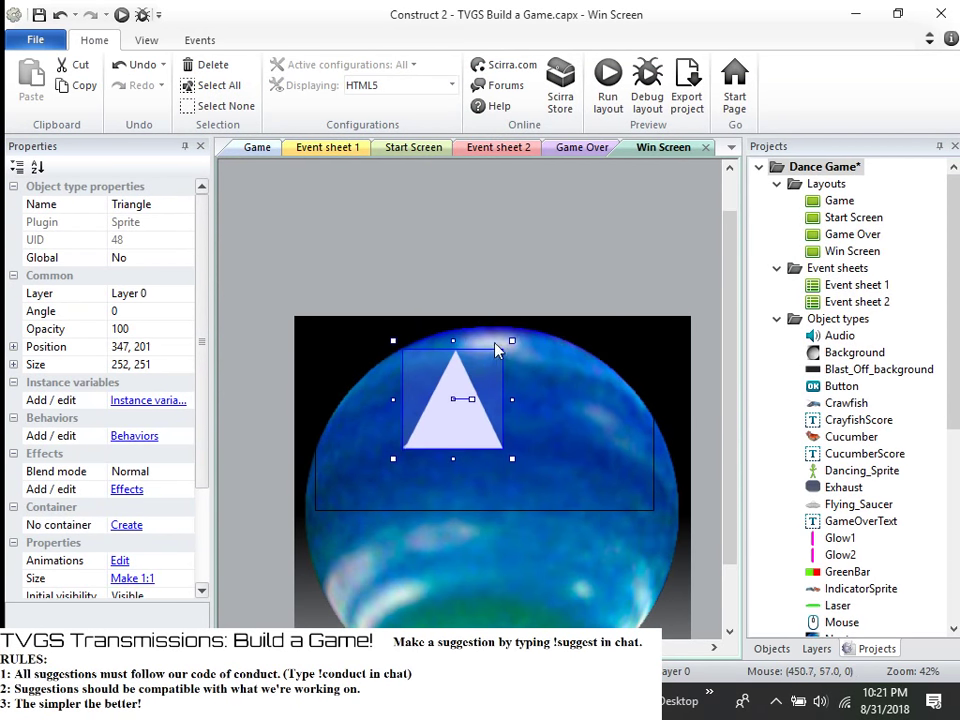
drag(510, 342, 376, 474)
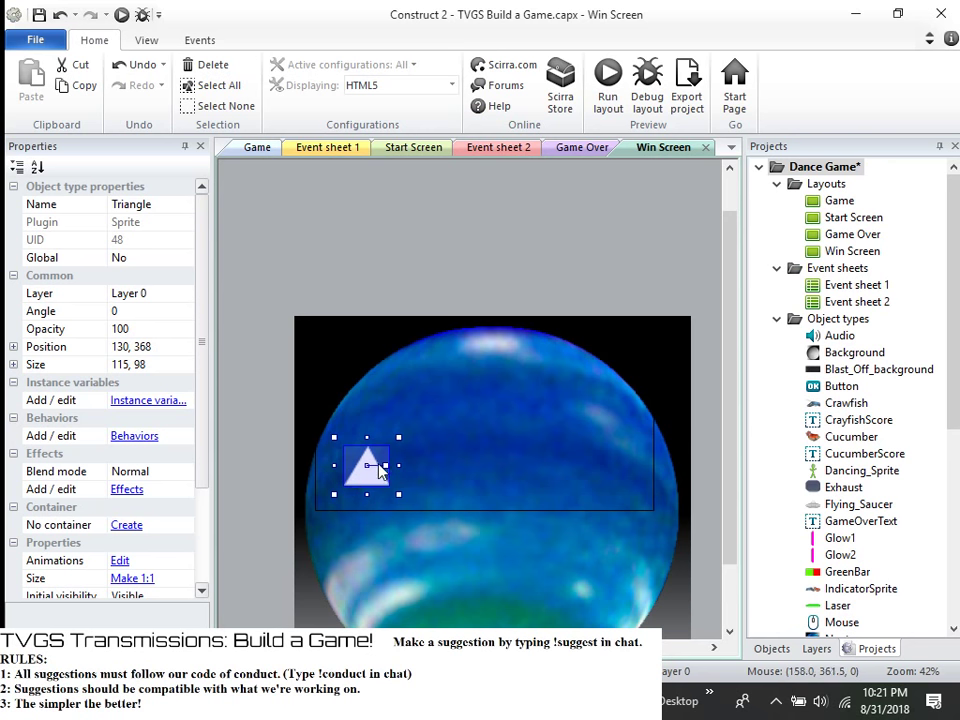
drag(380, 474, 422, 495)
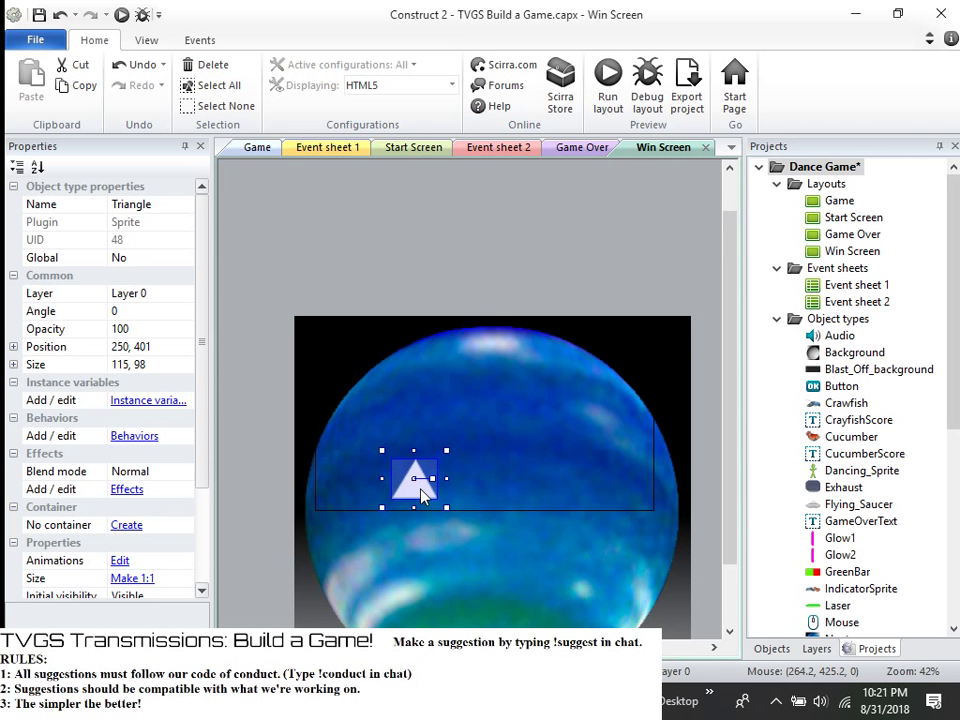
drag(400, 480, 253, 453)
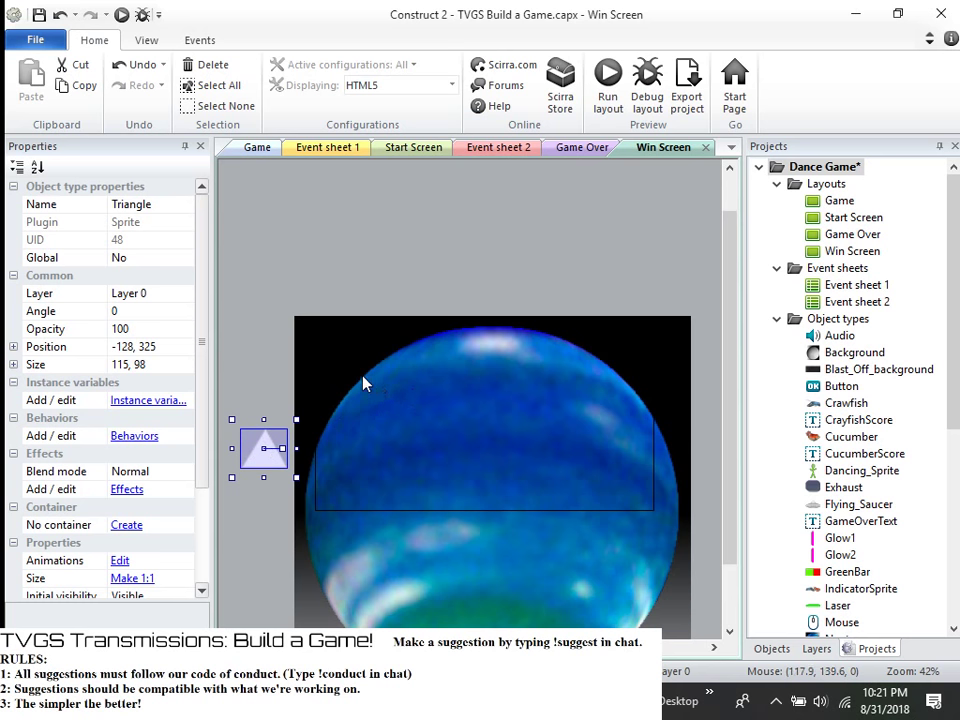
- Stretch the Triangle over Neptune into a narrow beam about 498 long and rotate it to about 146 degrees, tip pointing down toward the planet's center
drag(268, 438, 446, 322)
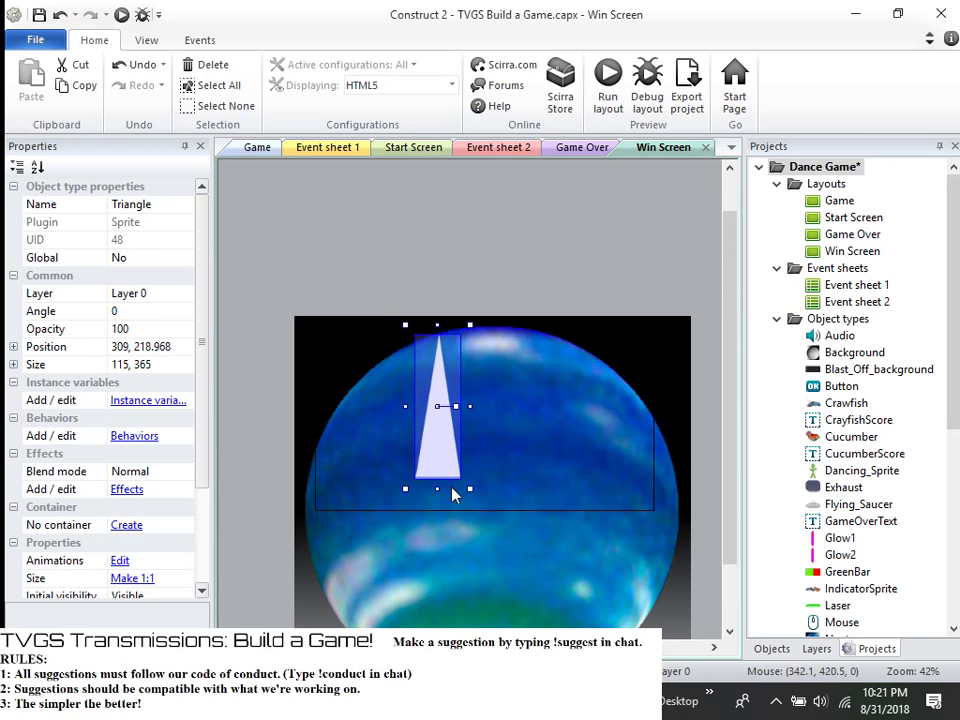
drag(438, 489, 438, 518)
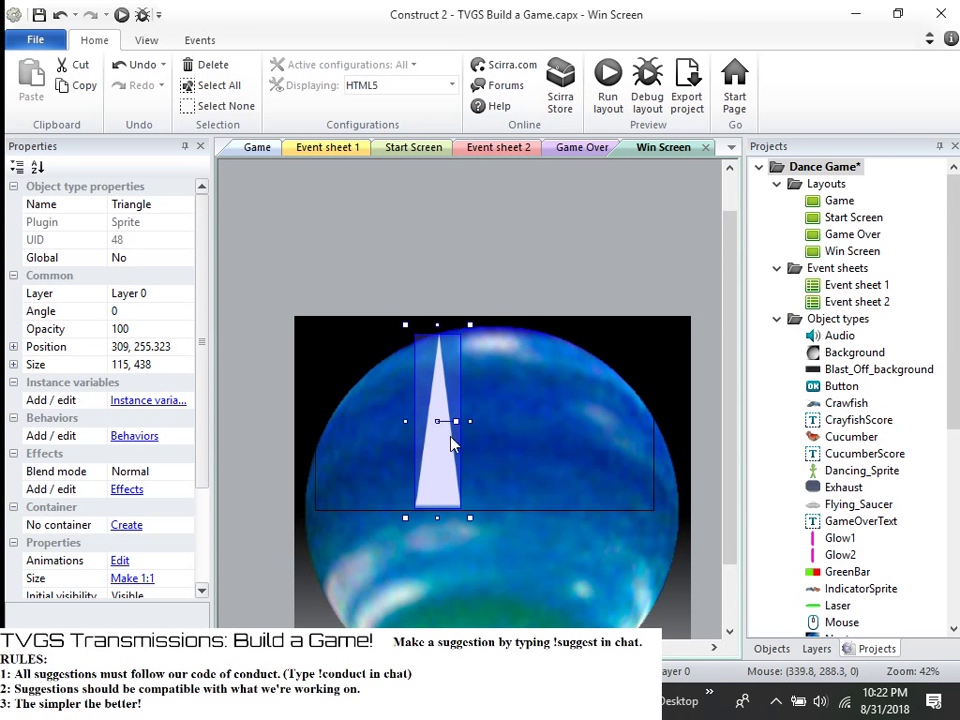
drag(455, 421, 439, 453)
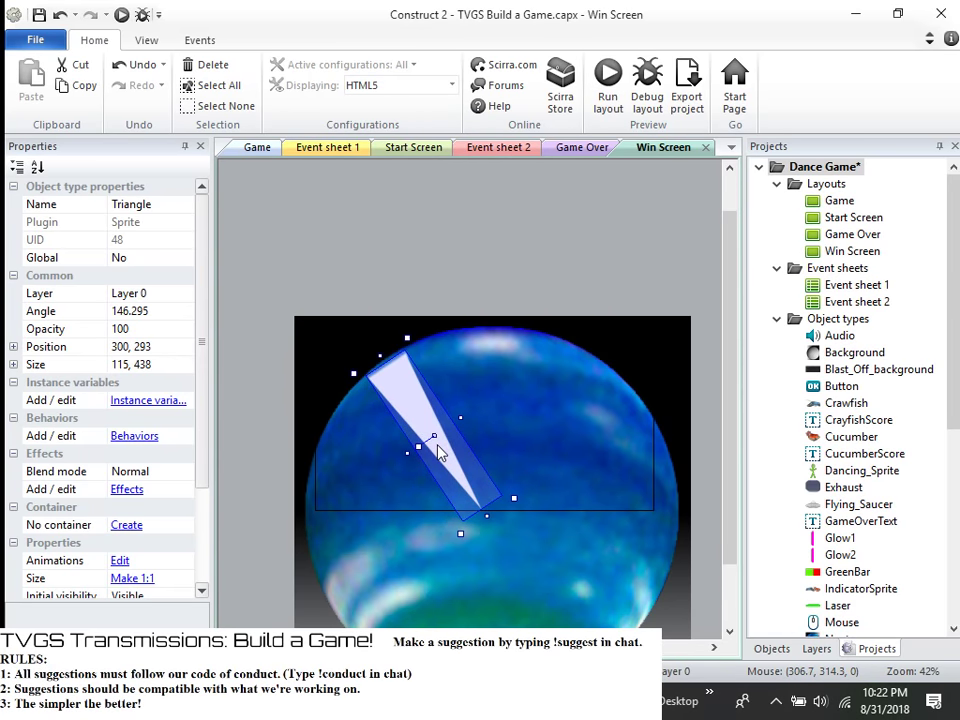
drag(375, 355, 367, 336)
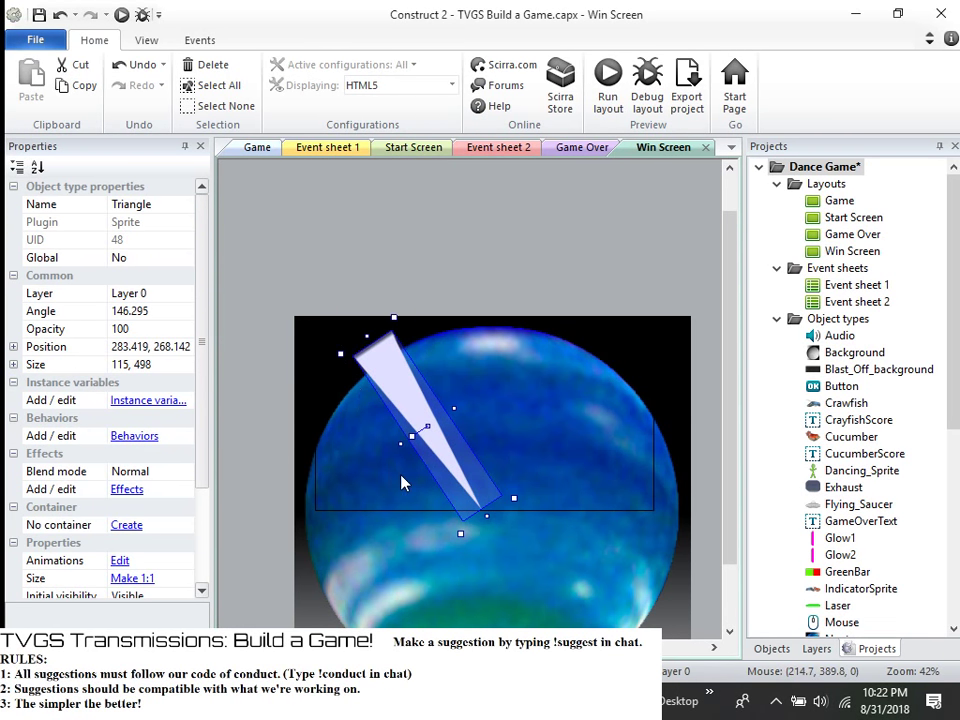
- Enlarge the Triangle beam to about 149 x 532 and shift it up to about 279, 77, extending past the layout's upper edge
click(493, 262)
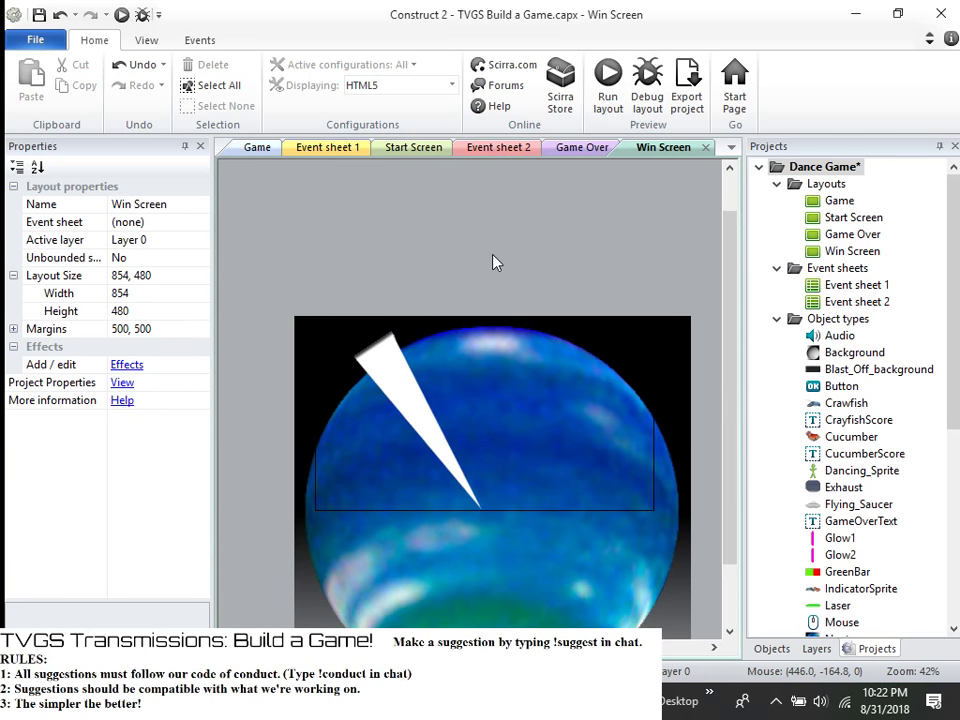
click(370, 375)
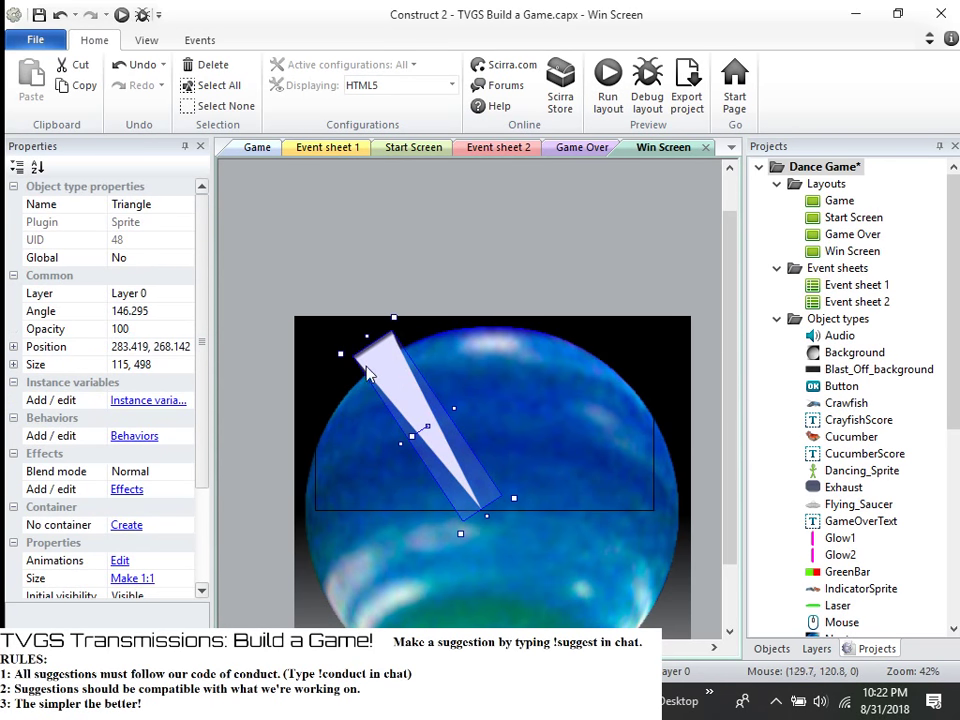
click(435, 298)
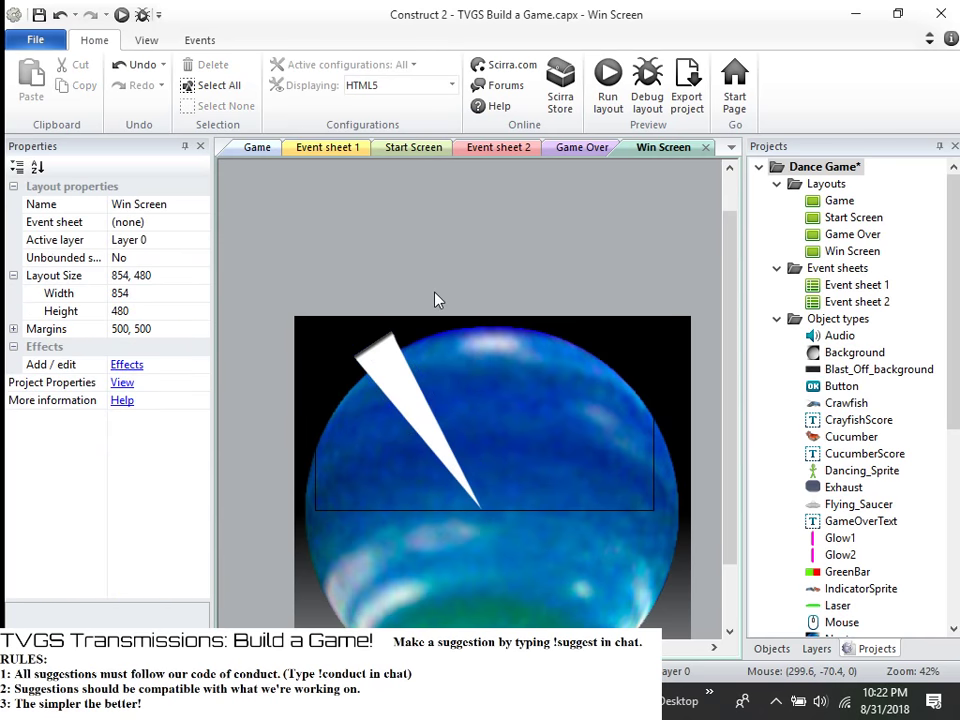
click(390, 355)
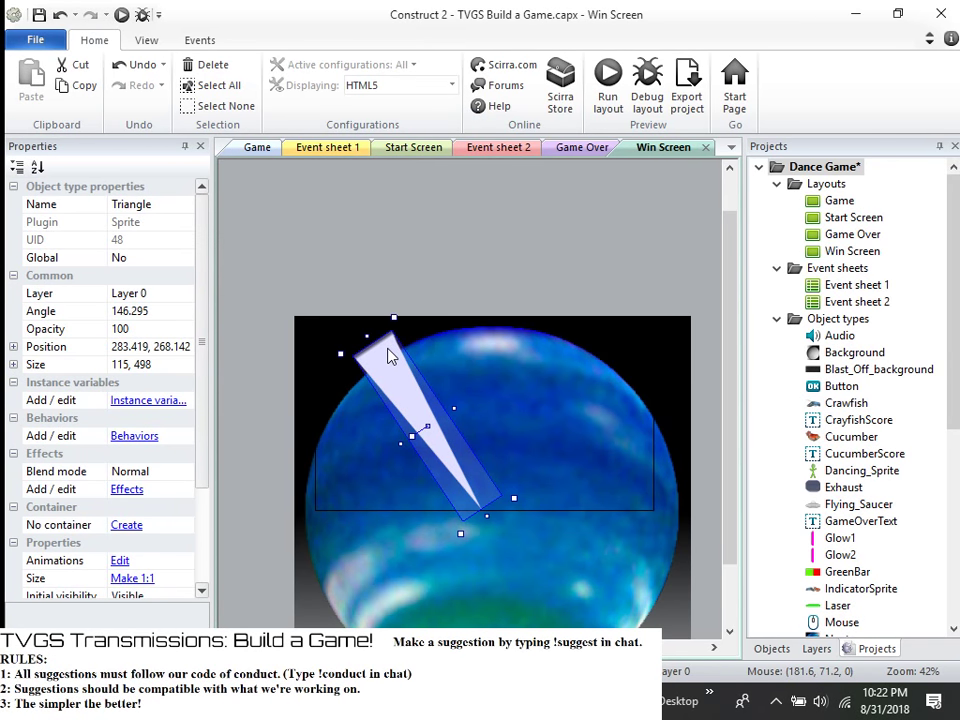
drag(388, 356, 397, 299)
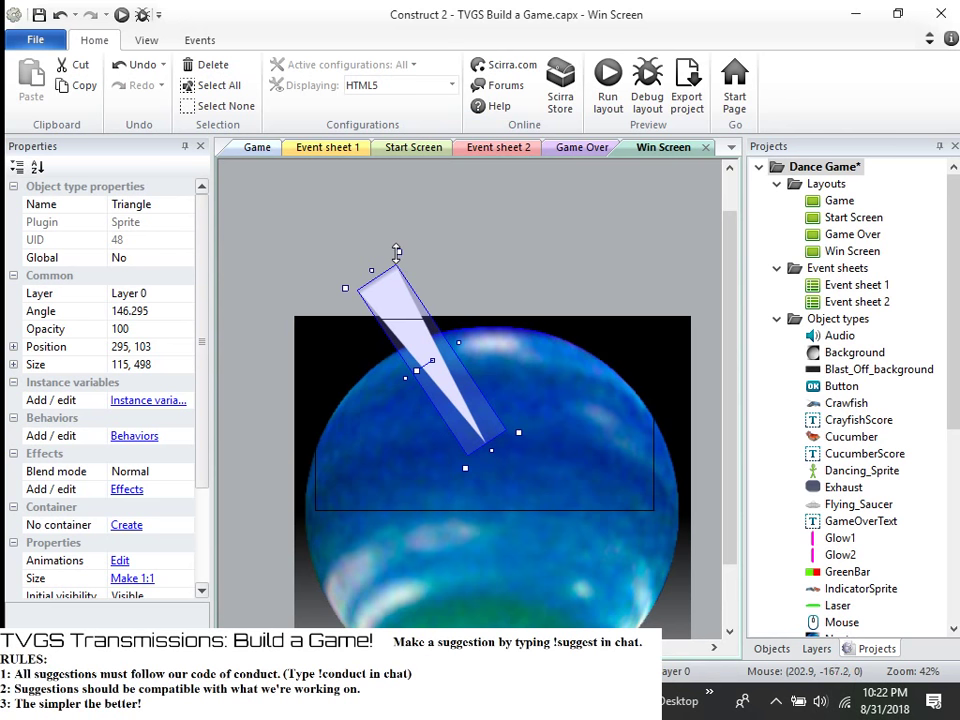
drag(397, 250, 402, 232)
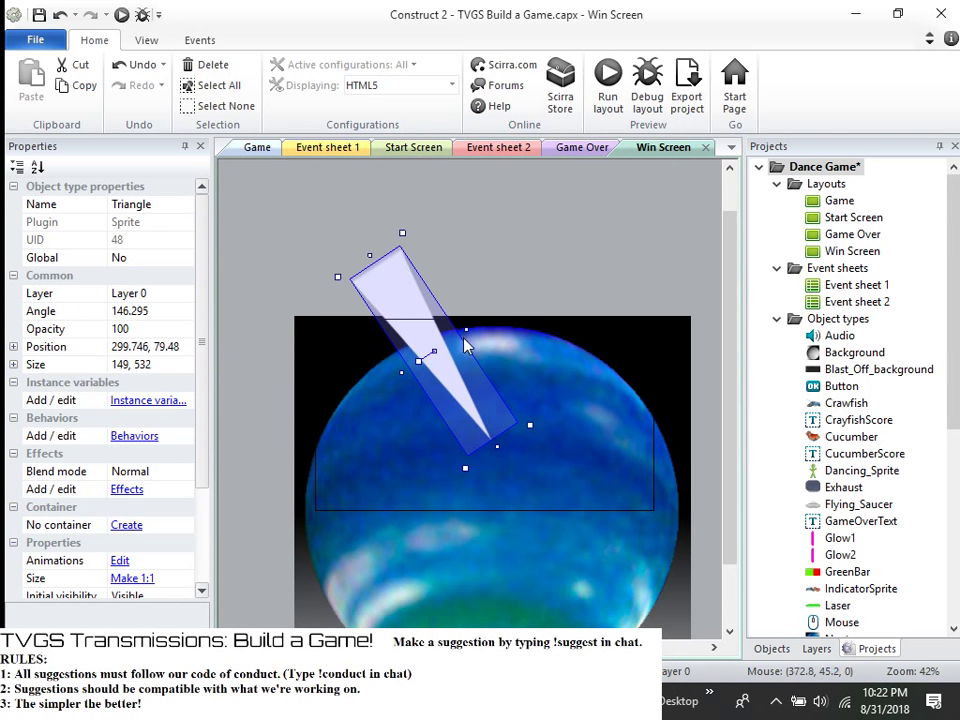
key(Left)
key(Left)
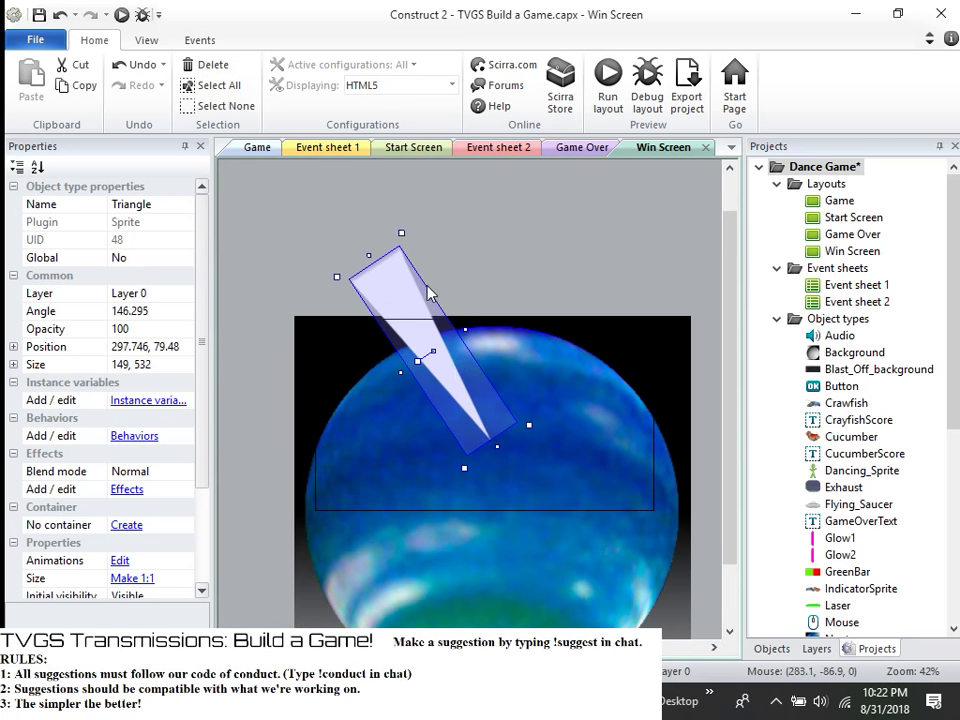
drag(415, 289, 407, 290)
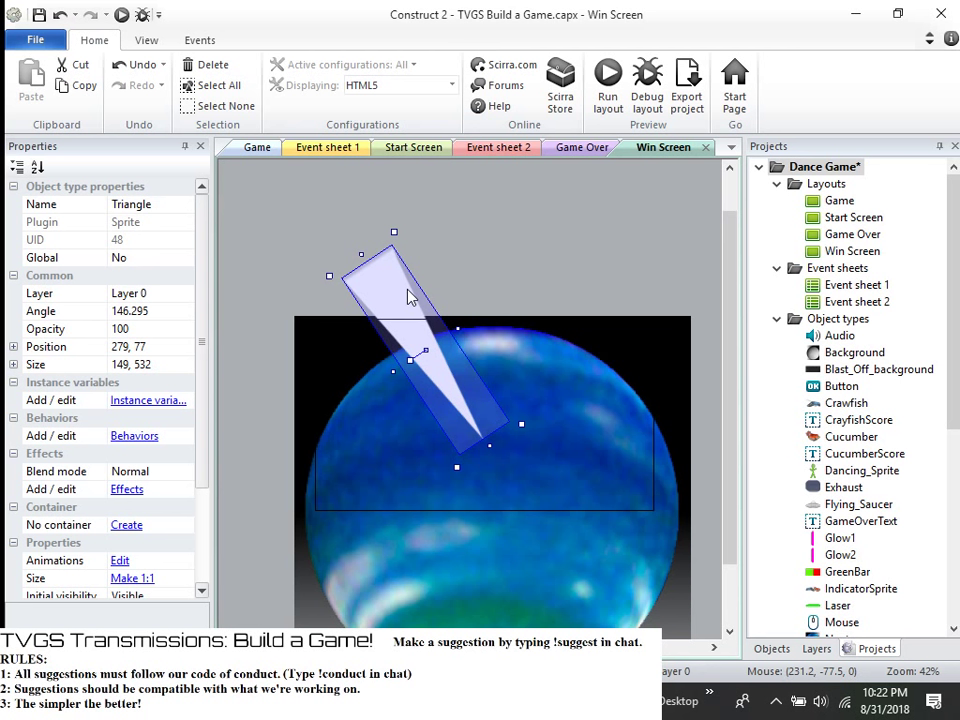
- Add the Fade behavior to the Triangle sprite and set its Destroy property to No
click(146, 437)
click(527, 256)
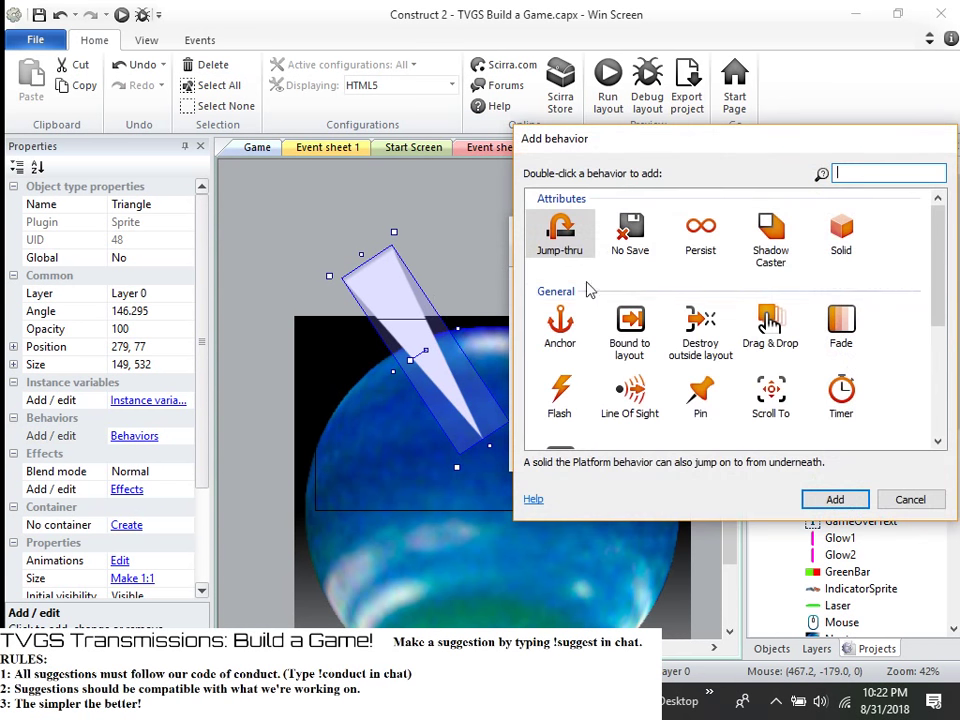
click(845, 318)
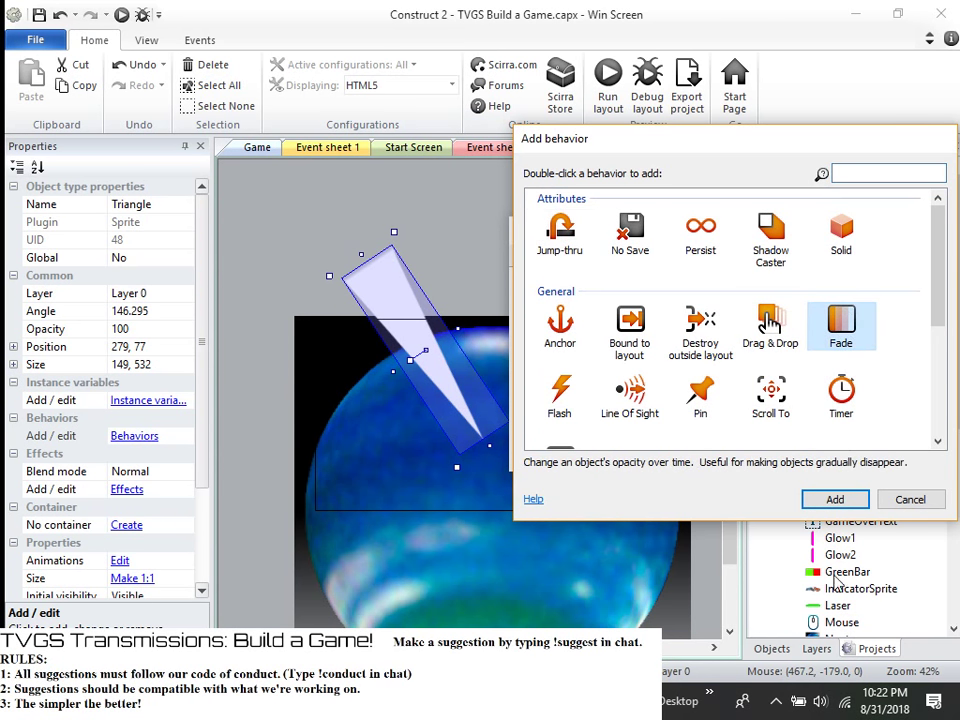
click(837, 500)
key(Escape)
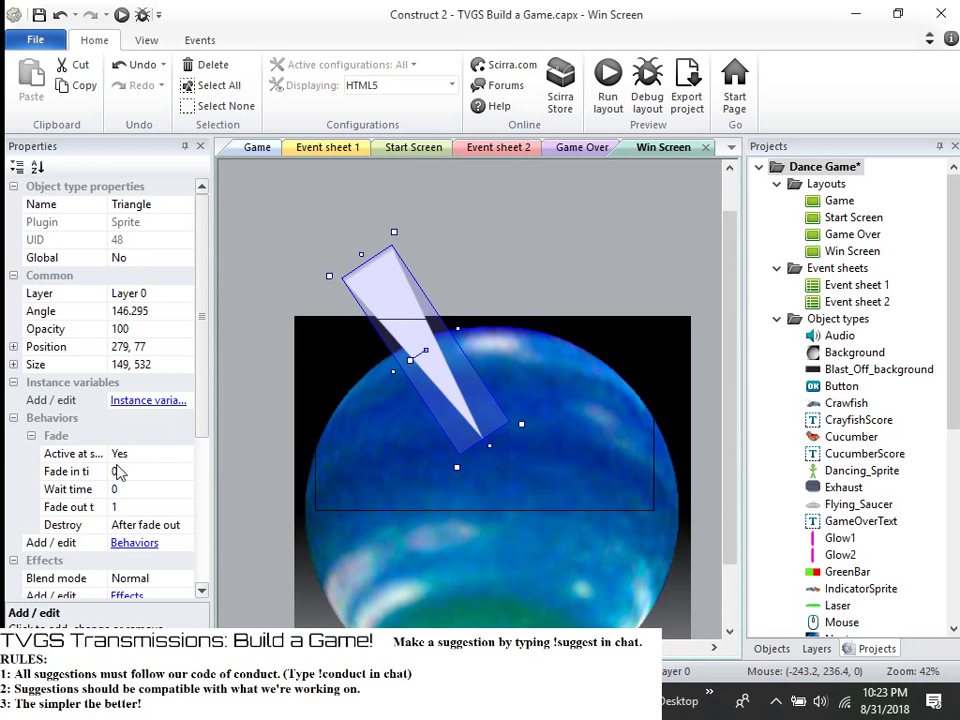
click(129, 520)
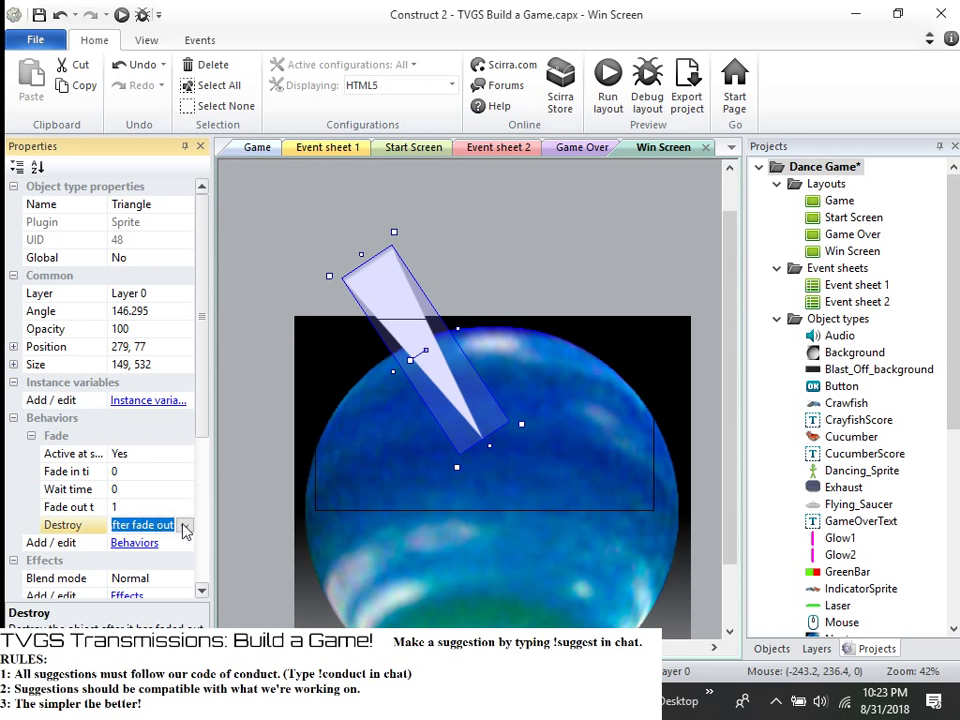
click(185, 525)
click(181, 542)
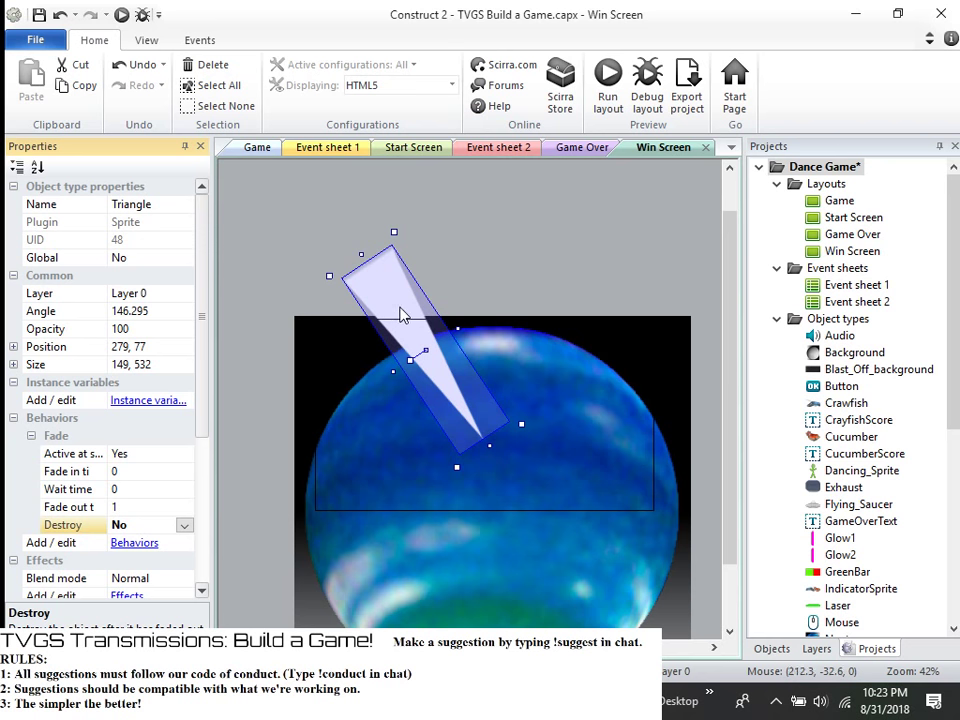
- Duplicate the Triangle beam, rotate the copy to about 213 degrees, and place it at about 557, 100 so both tips meet
drag(400, 315, 477, 309)
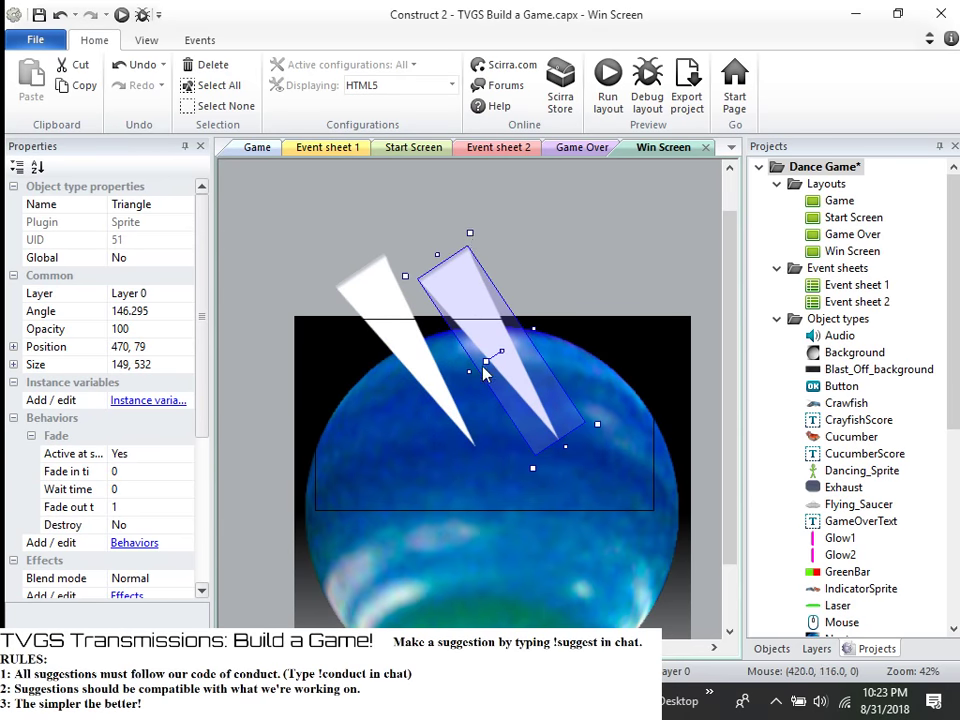
drag(483, 357, 540, 350)
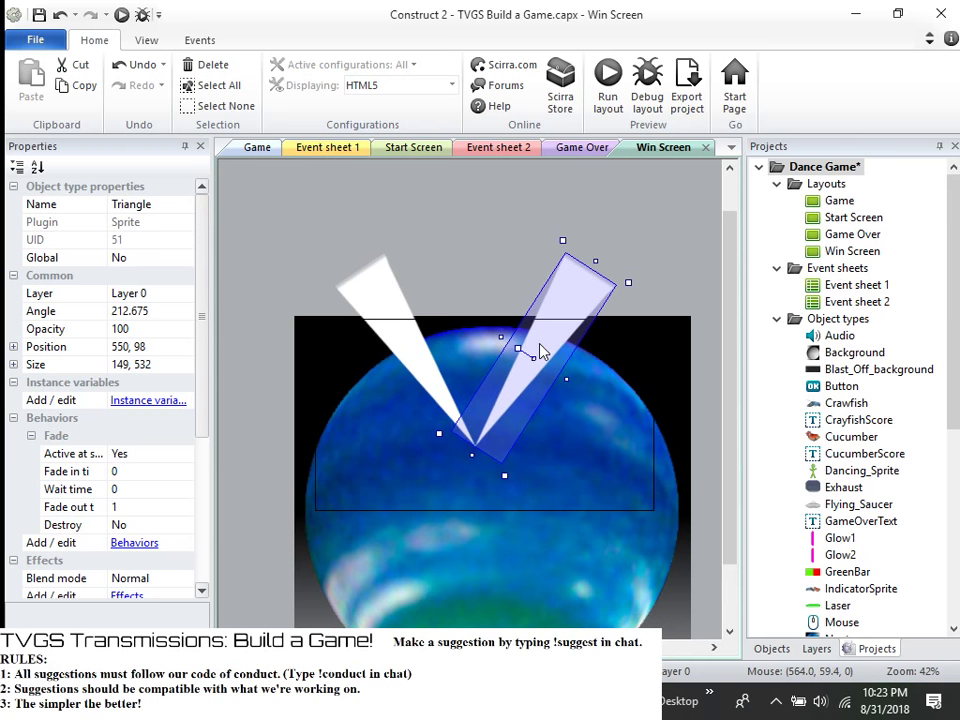
click(496, 291)
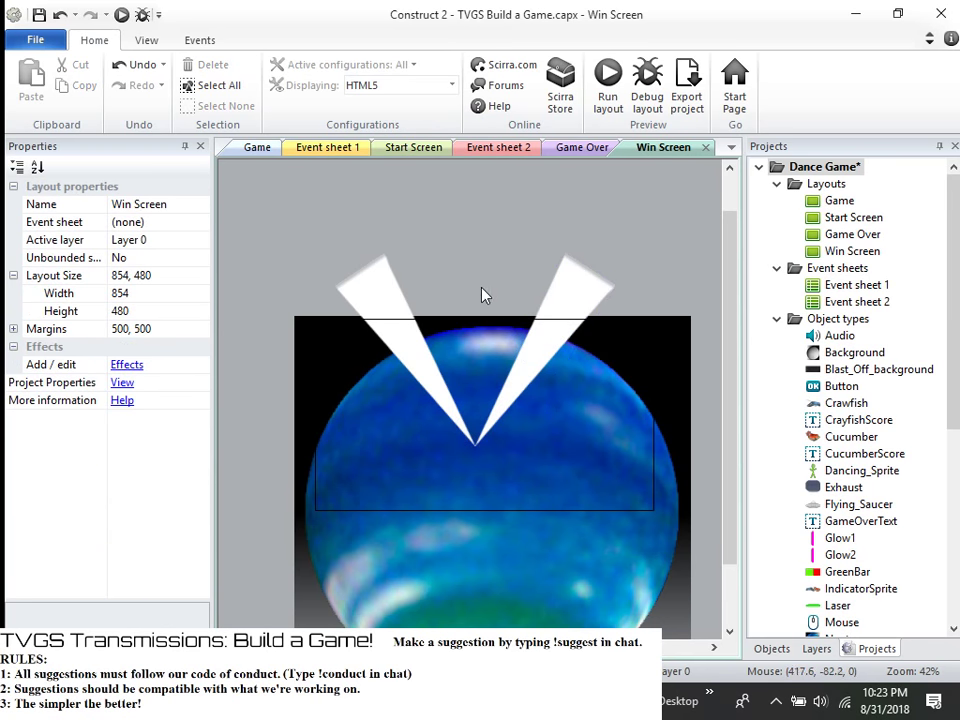
click(575, 311)
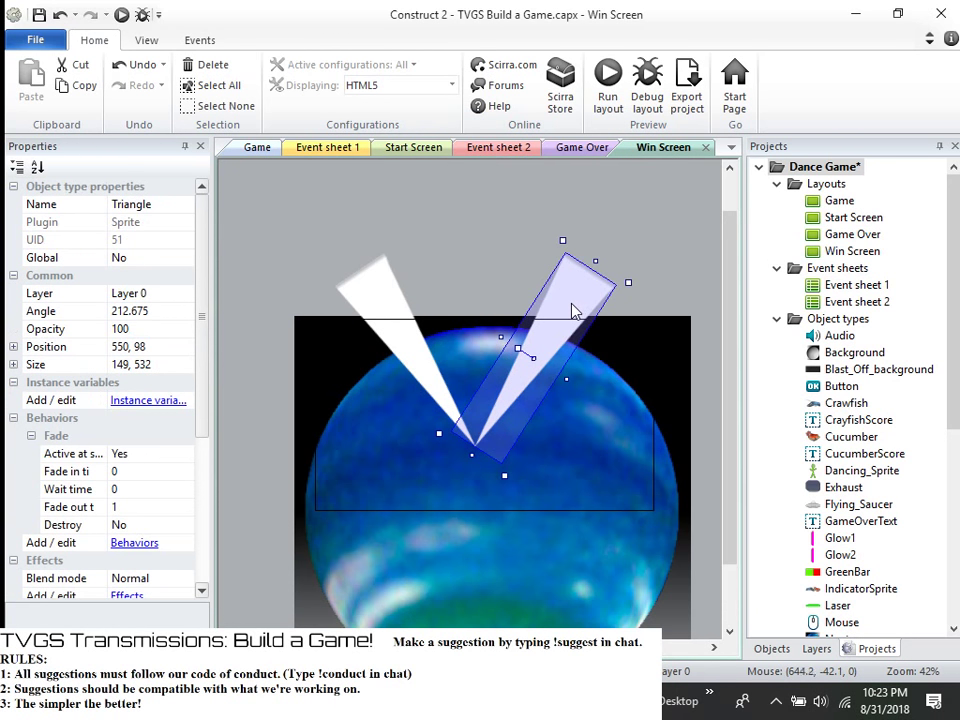
mouse_move(560, 327)
mouse_down()
mouse_move(606, 348)
mouse_move(560, 332)
mouse_up()
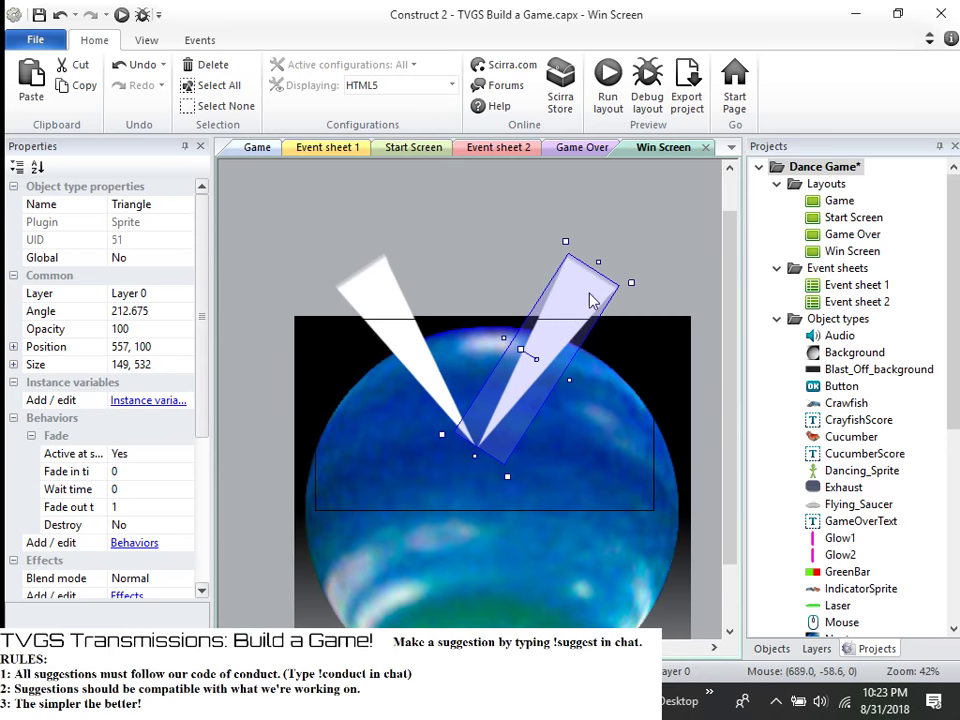
- Paste a third Triangle beam, rotate it to about 263 degrees, and place it at about 672, 290 pointing right from the shared tip
click(645, 263)
key(ctrl+v)
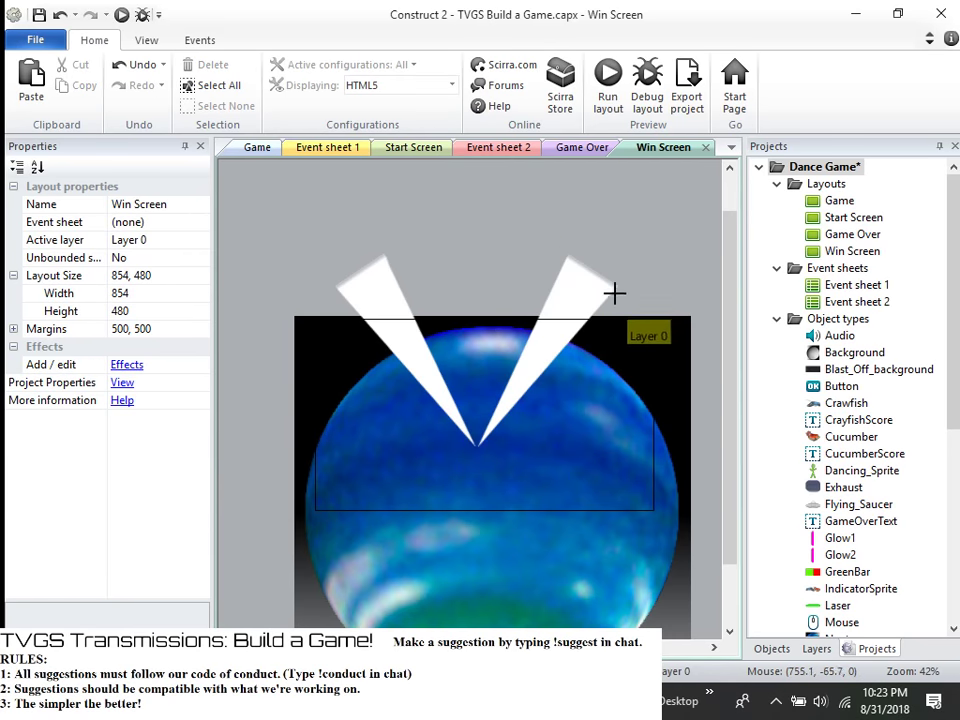
click(560, 262)
drag(572, 224, 555, 343)
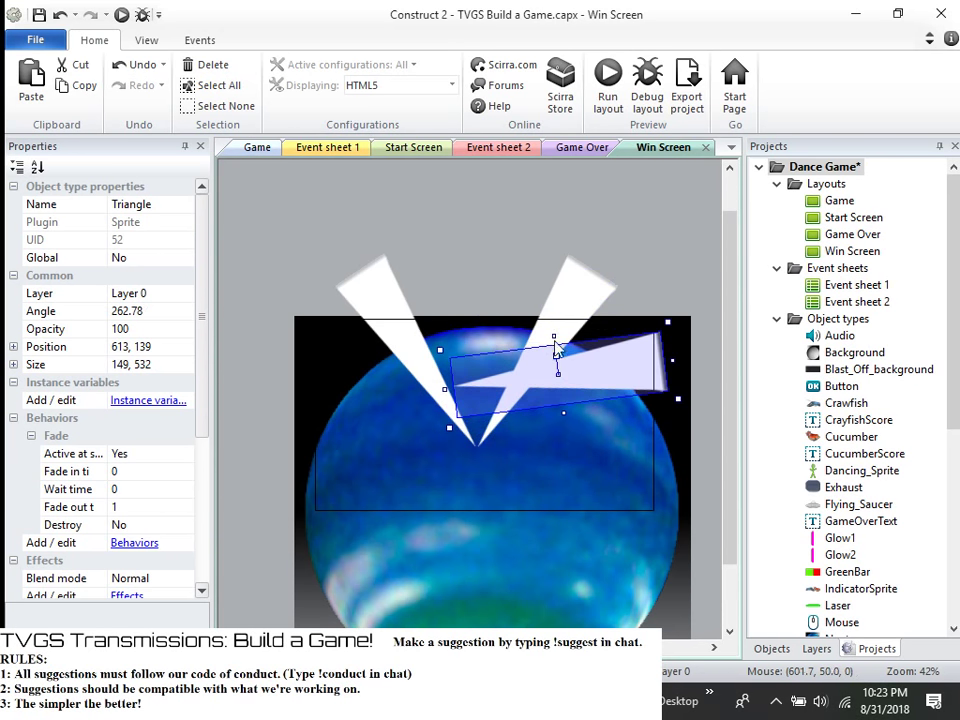
drag(614, 352, 637, 412)
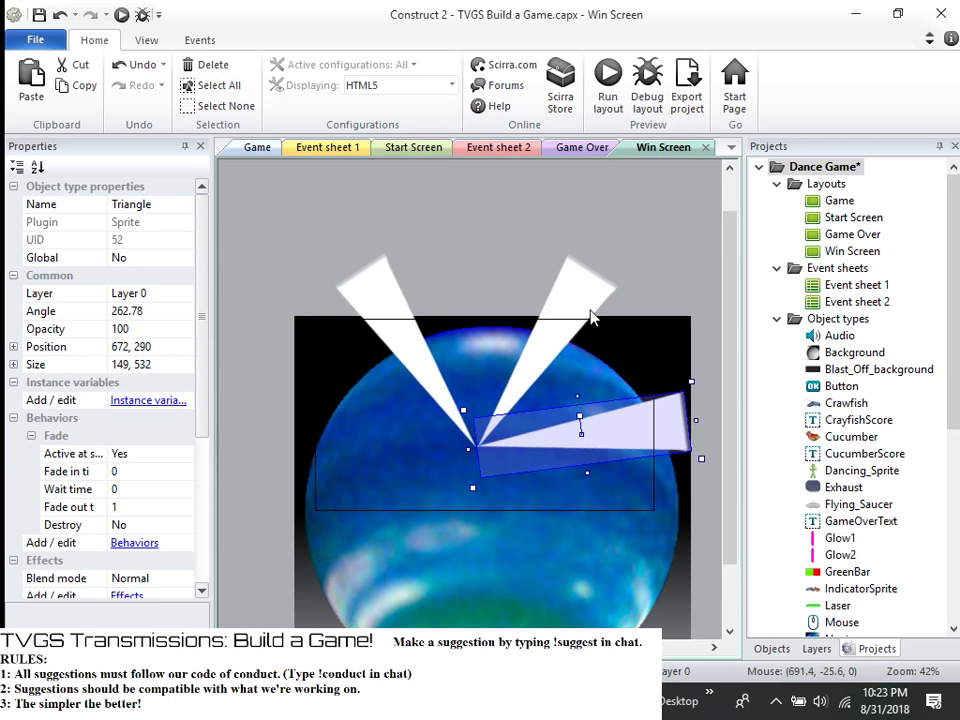
click(501, 287)
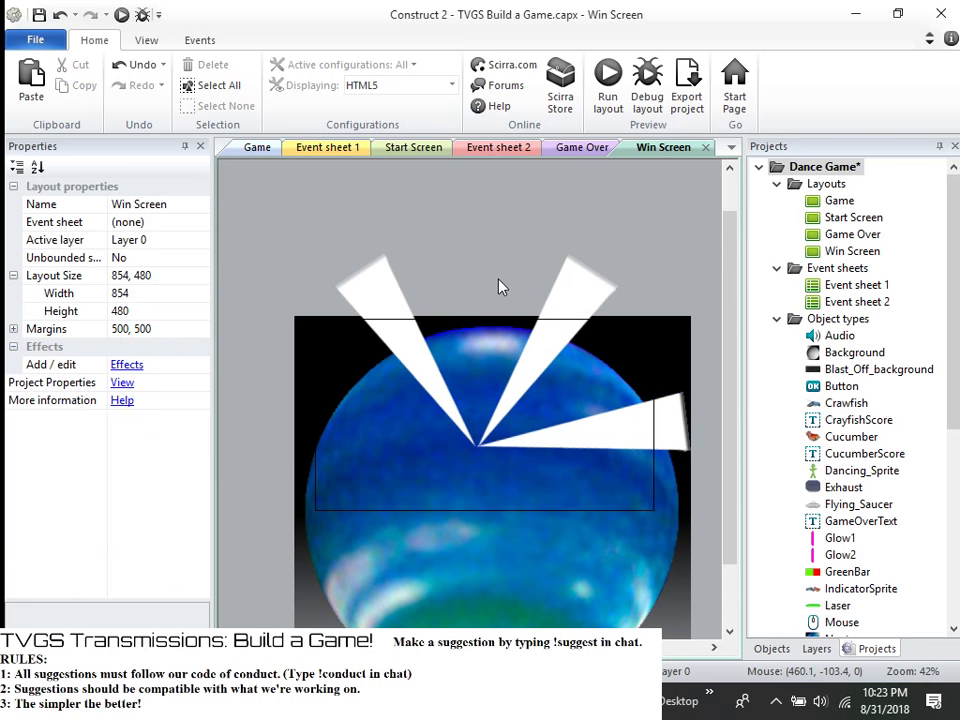
- Paste a fourth Triangle beam, then rotate and place it to extend left and slightly upward from the shared tip
key(ctrl+v)
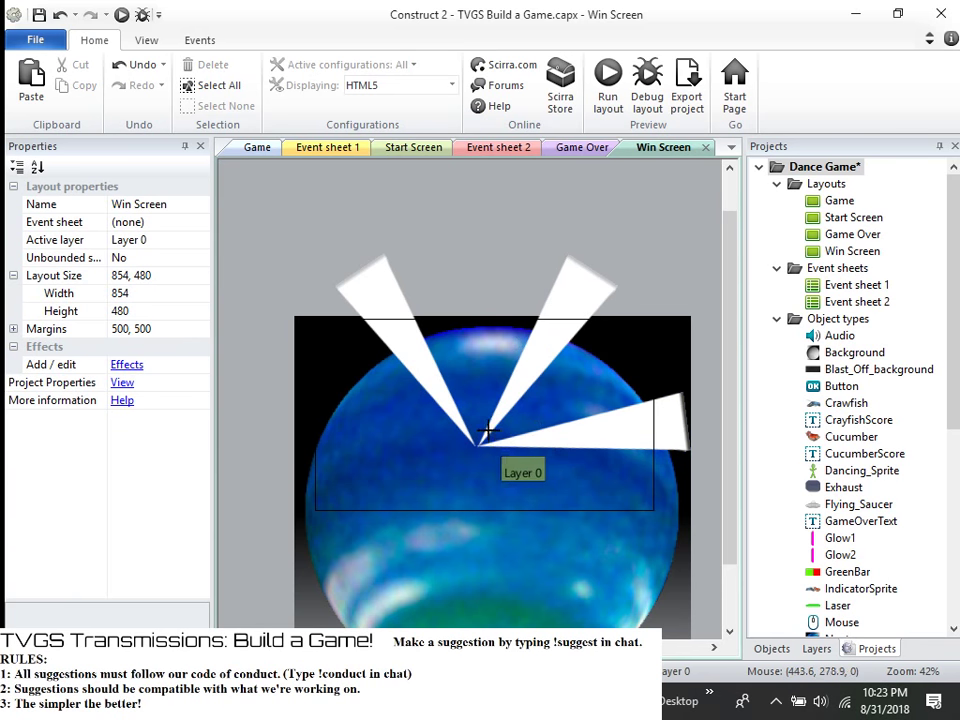
click(480, 405)
drag(480, 403, 345, 374)
drag(369, 416, 422, 444)
click(265, 477)
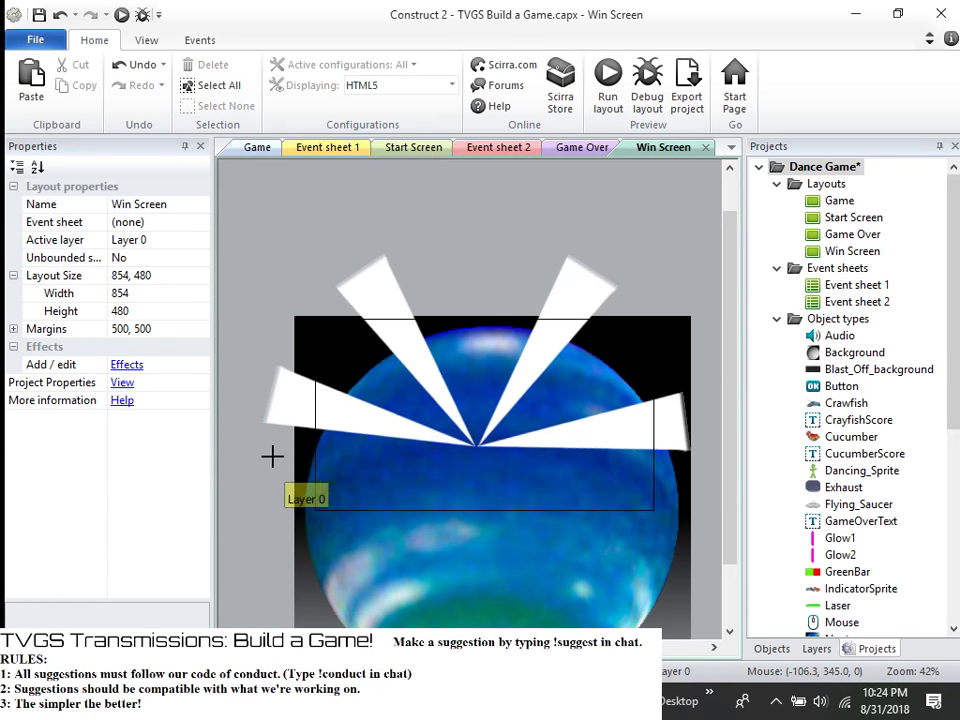
- Paste a fifth Triangle beam, rotate it to about 329 degrees, and place it at about 547, 555 extending down-right from the shared tip
click(268, 454)
drag(293, 453, 534, 416)
drag(602, 336, 633, 350)
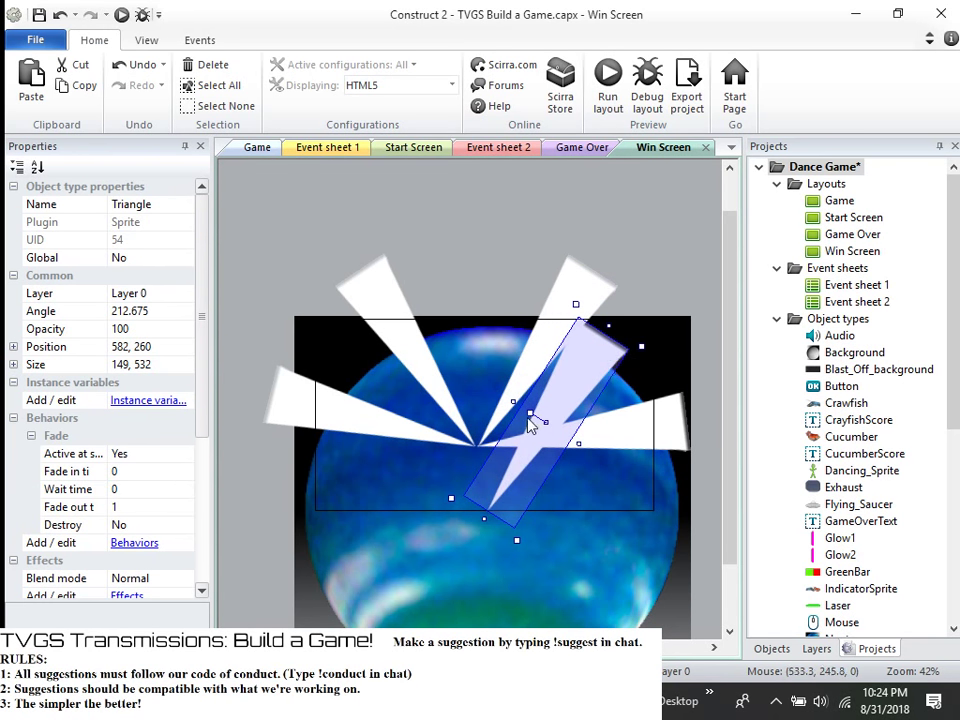
drag(527, 414, 541, 557)
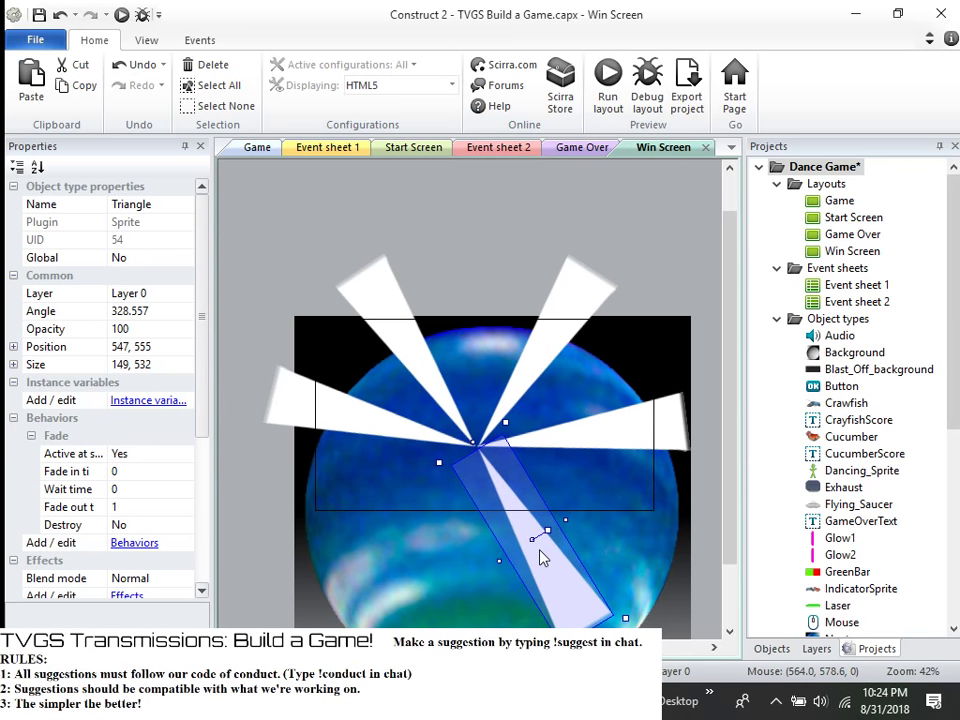
click(280, 531)
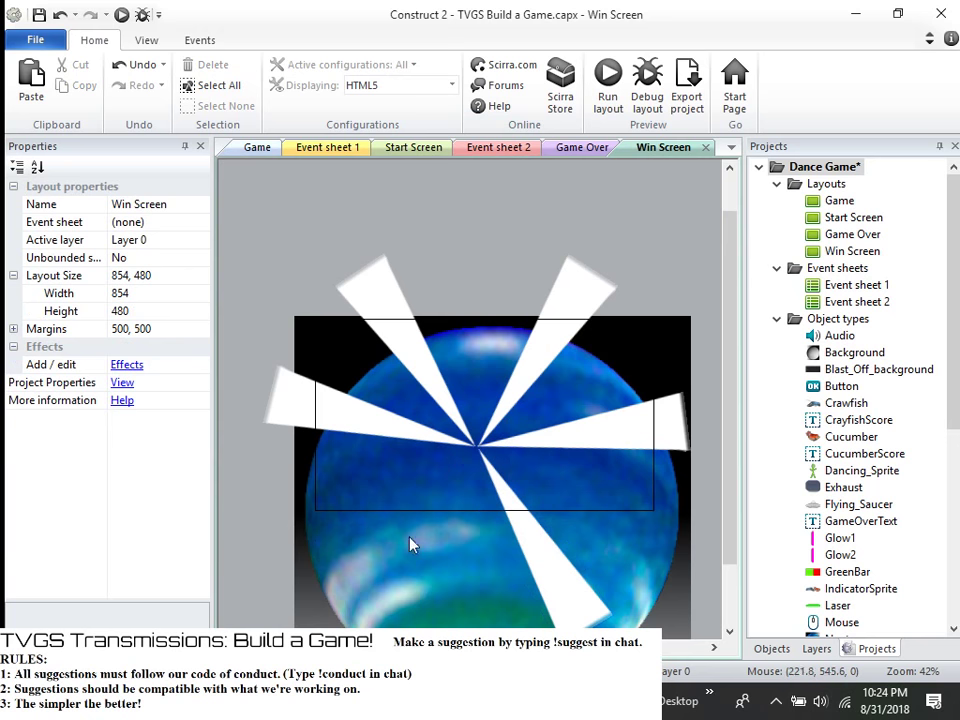
- Paste a sixth Triangle beam, rotate it to about 28 degrees, and place it at about 278, 553 extending down-left from the shared tip
click(548, 570)
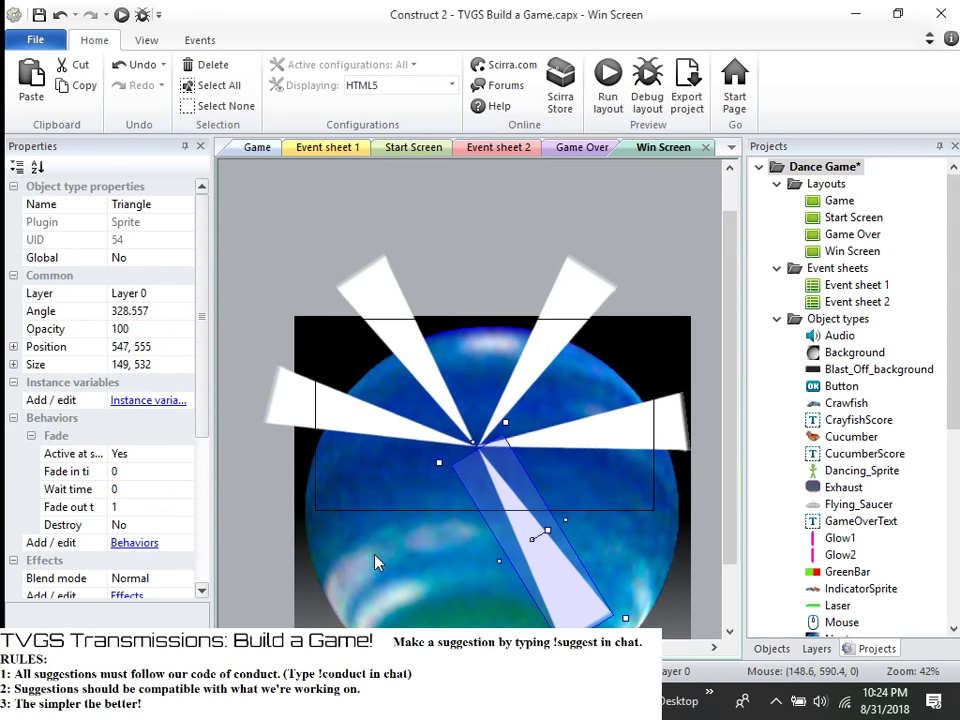
click(276, 556)
key(ctrl+v)
click(282, 524)
drag(282, 524, 440, 528)
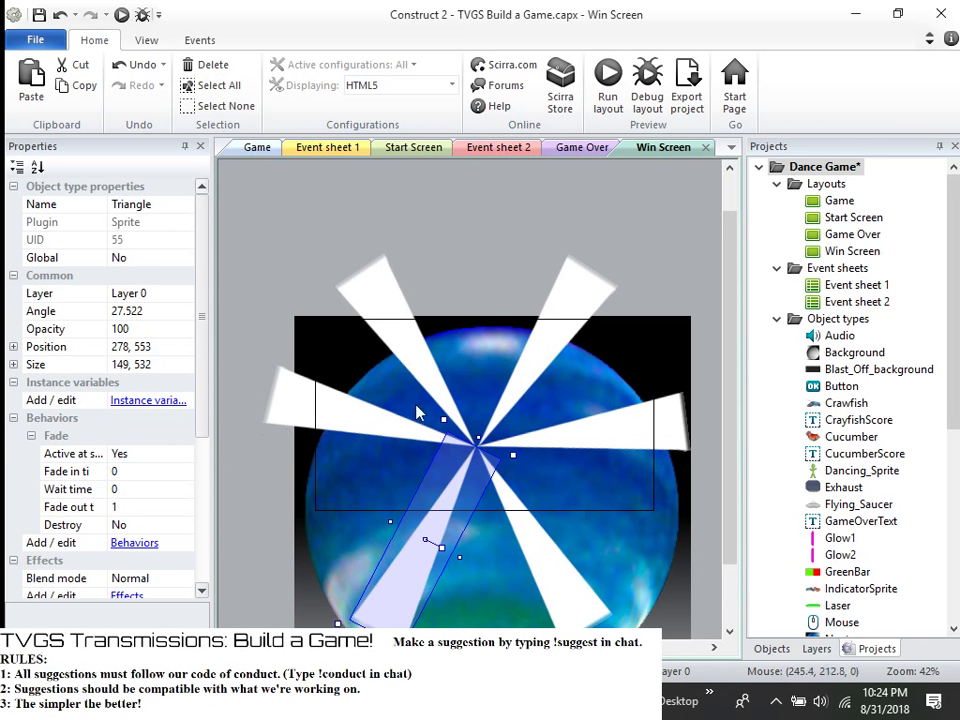
- Set the blend mode of all Triangle beams to Additive
scroll(128, 568, down, 1)
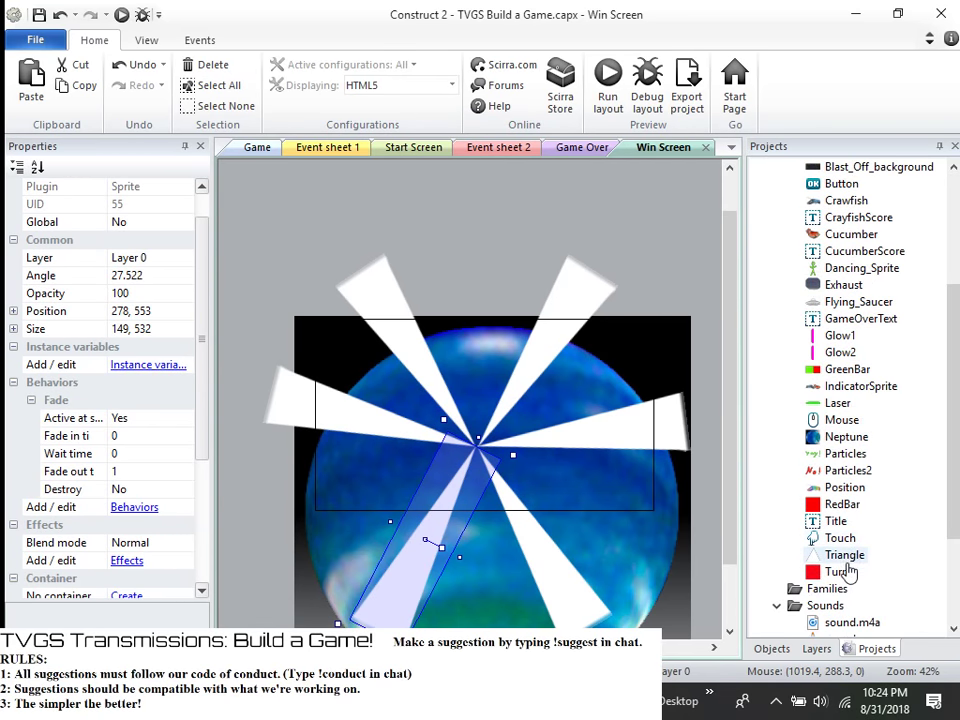
click(846, 556)
click(168, 526)
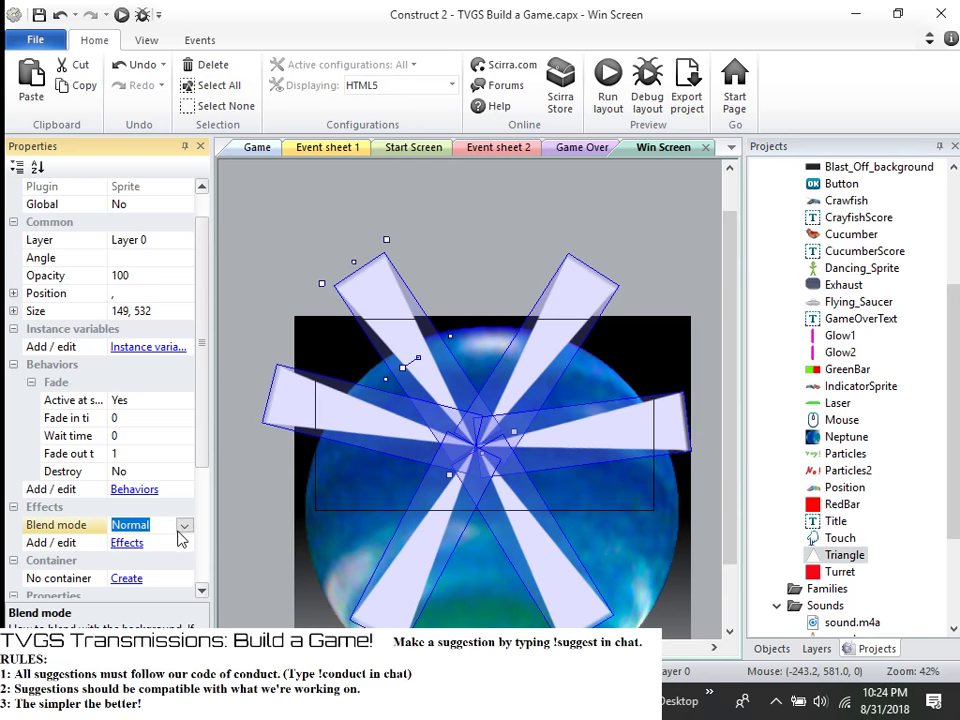
click(184, 526)
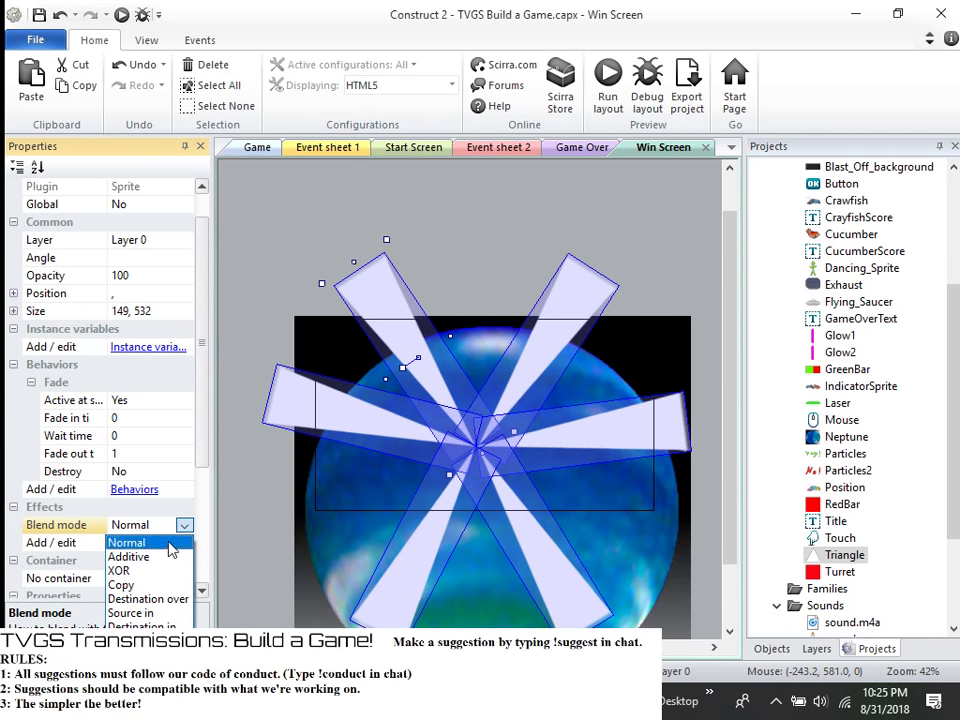
click(172, 557)
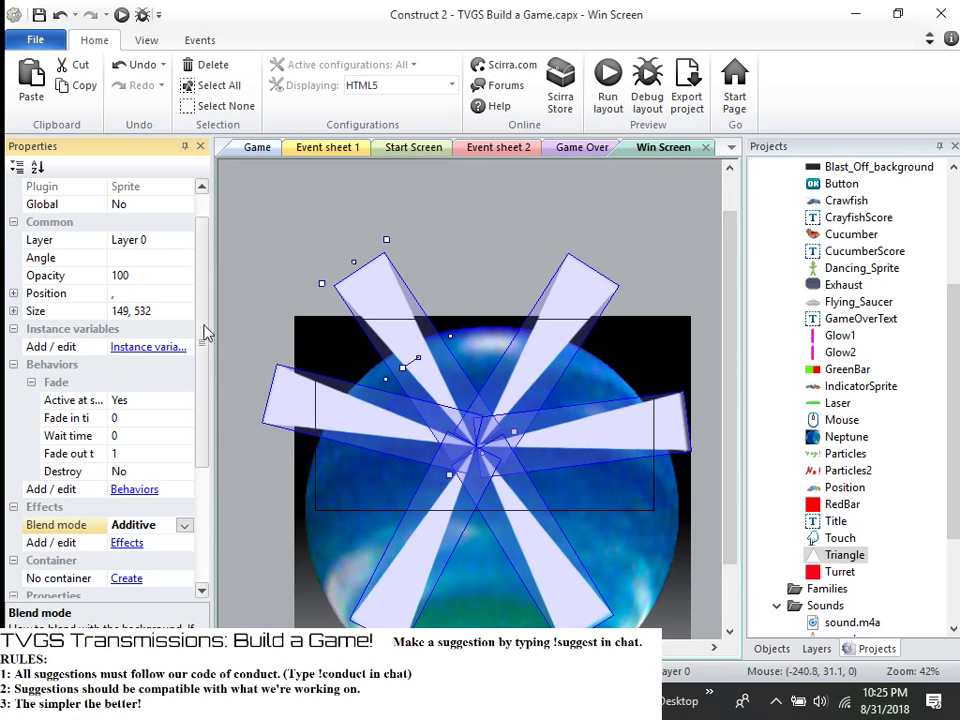
scroll(184, 351, up, 1)
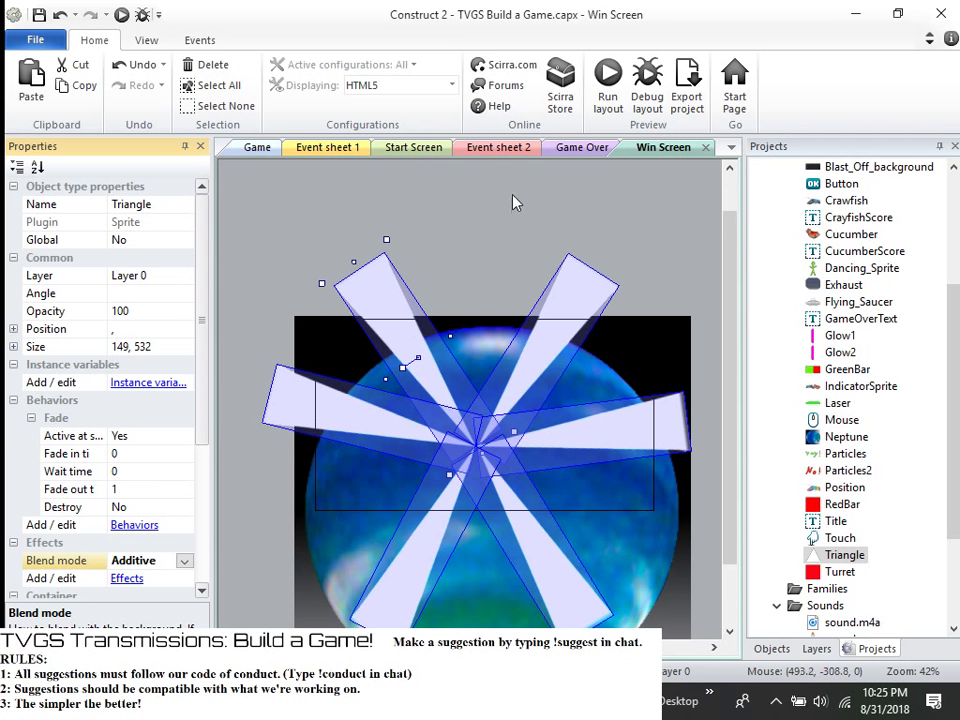
- Preview the Win Screen layout in the browser, close the preview, and return to Construct 2
click(607, 90)
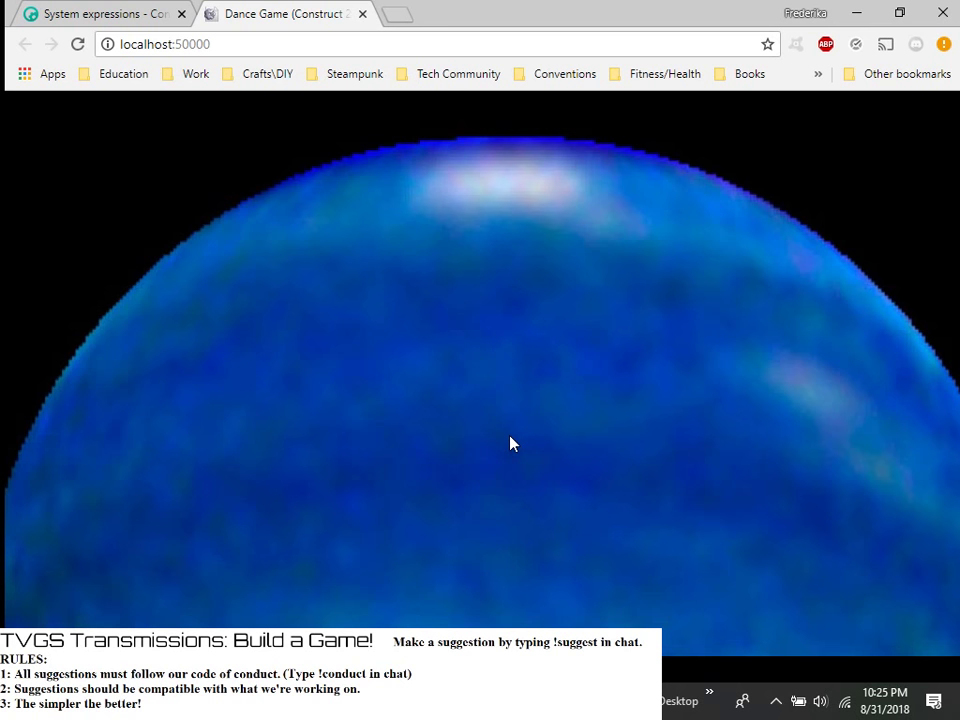
click(362, 14)
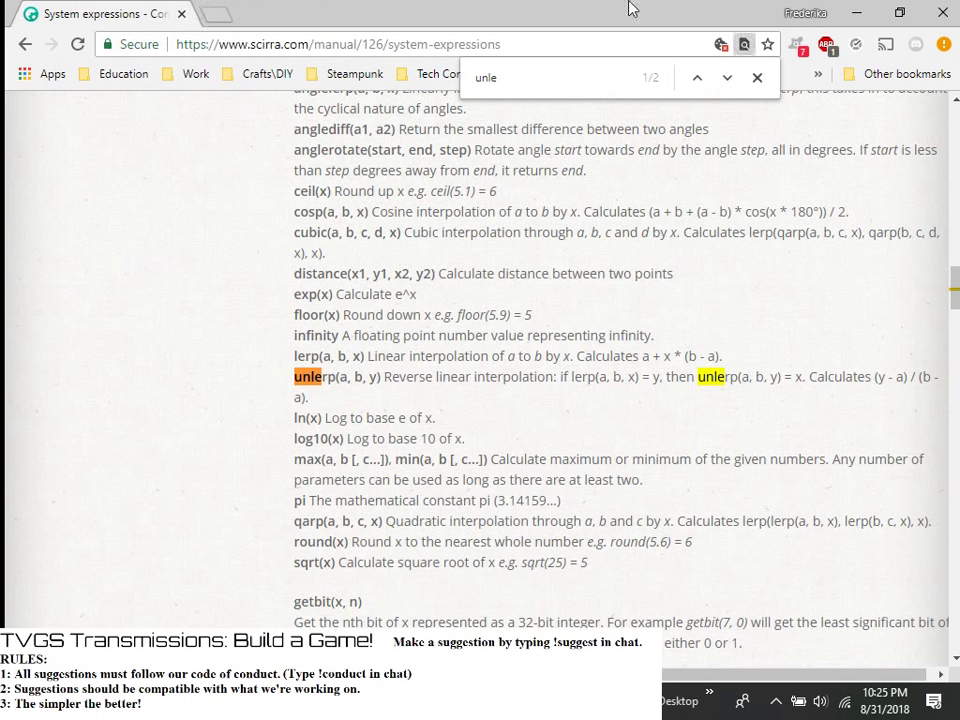
click(857, 12)
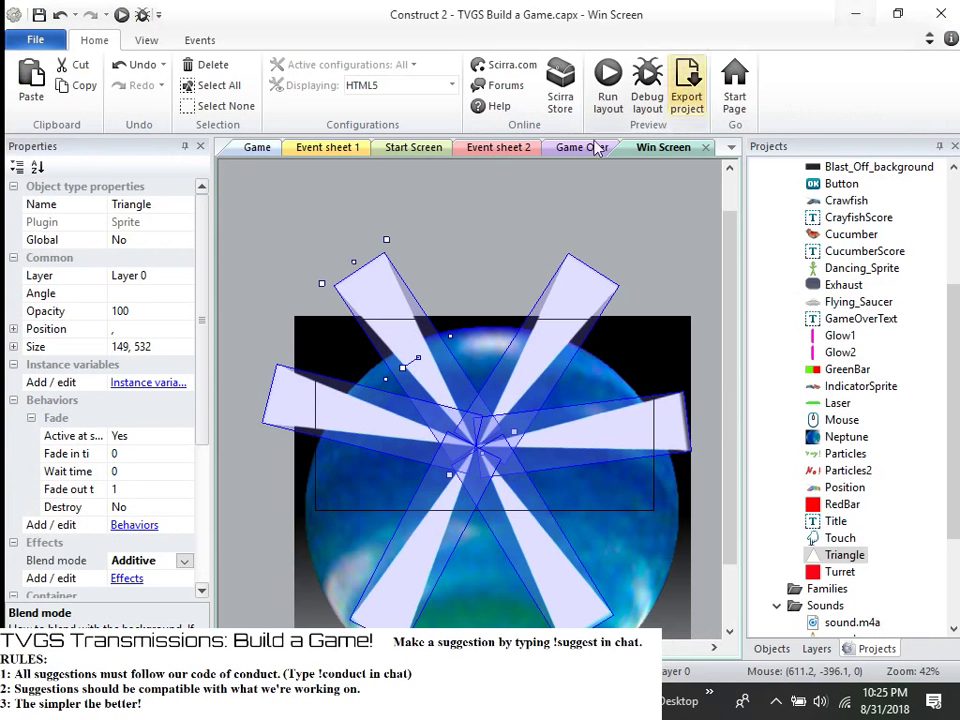
- Set the Fade behavior's fade-in time to 1 for all Triangle beams and reselect the Triangle object type
click(129, 453)
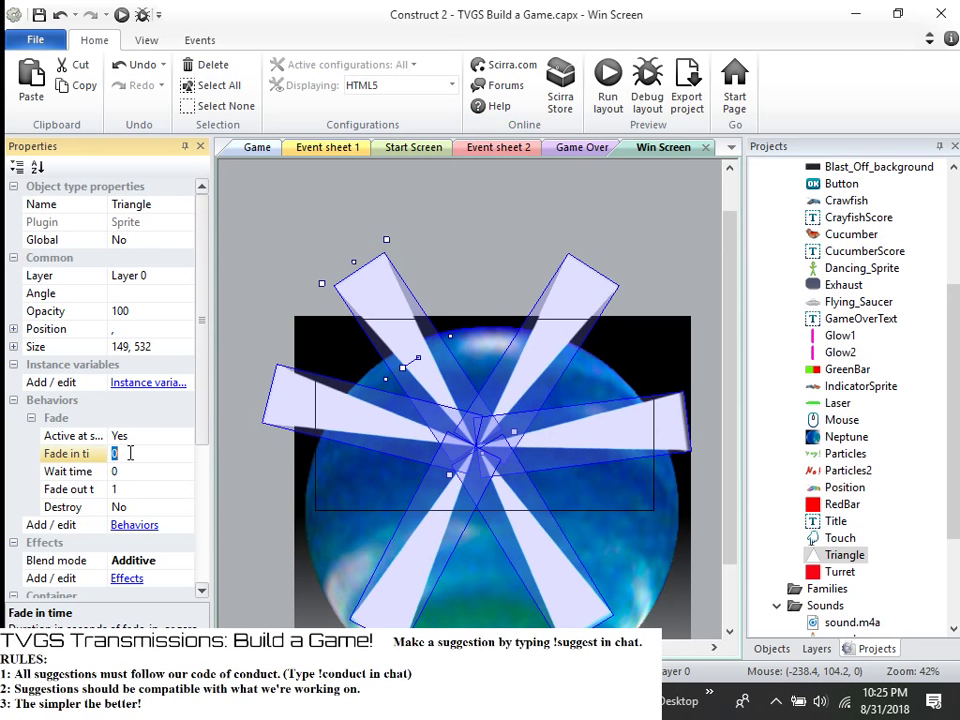
click(446, 210)
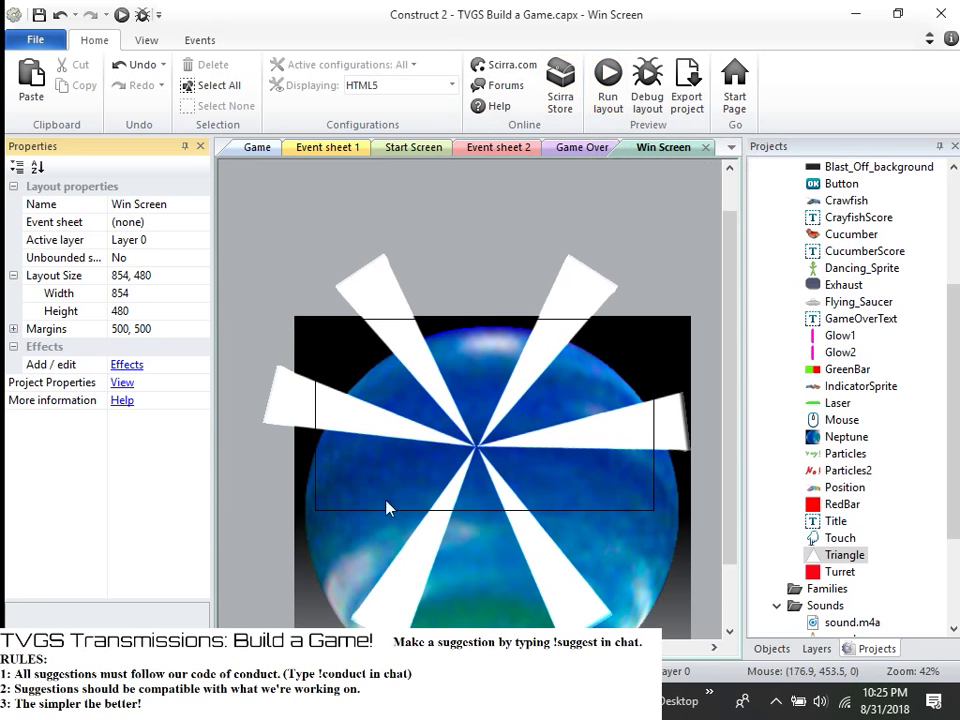
click(835, 556)
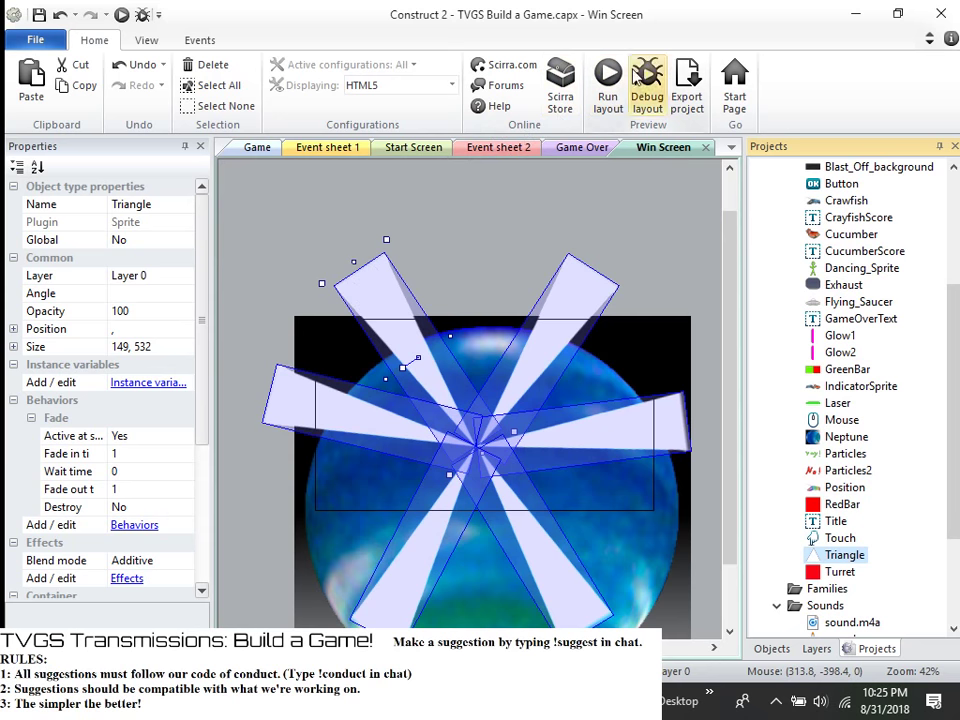
- Preview the Win Screen layout with the new fade-in time, close the preview, and return to Construct 2
click(608, 85)
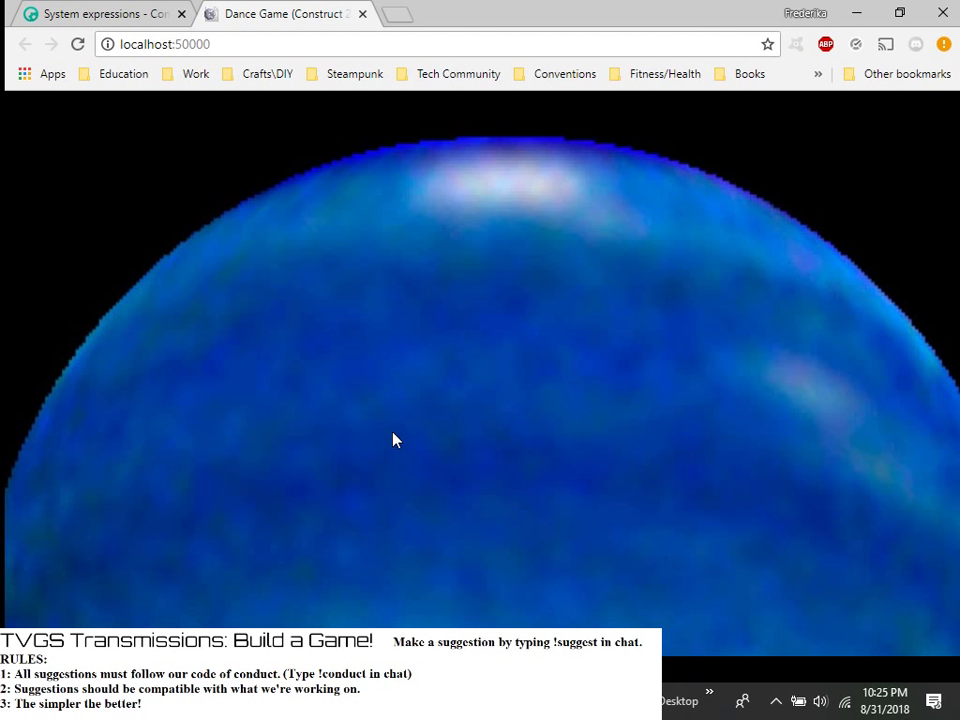
click(362, 14)
click(857, 12)
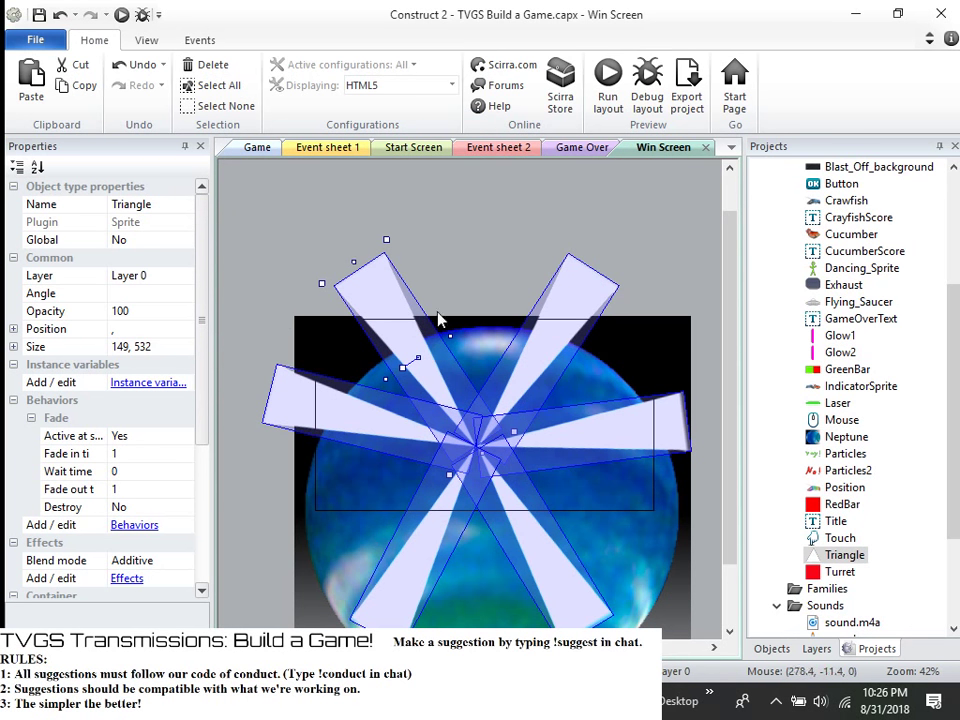
- Assign Event sheet 1 to the Win Screen layout
scroll(918, 195, up, 4)
click(856, 252)
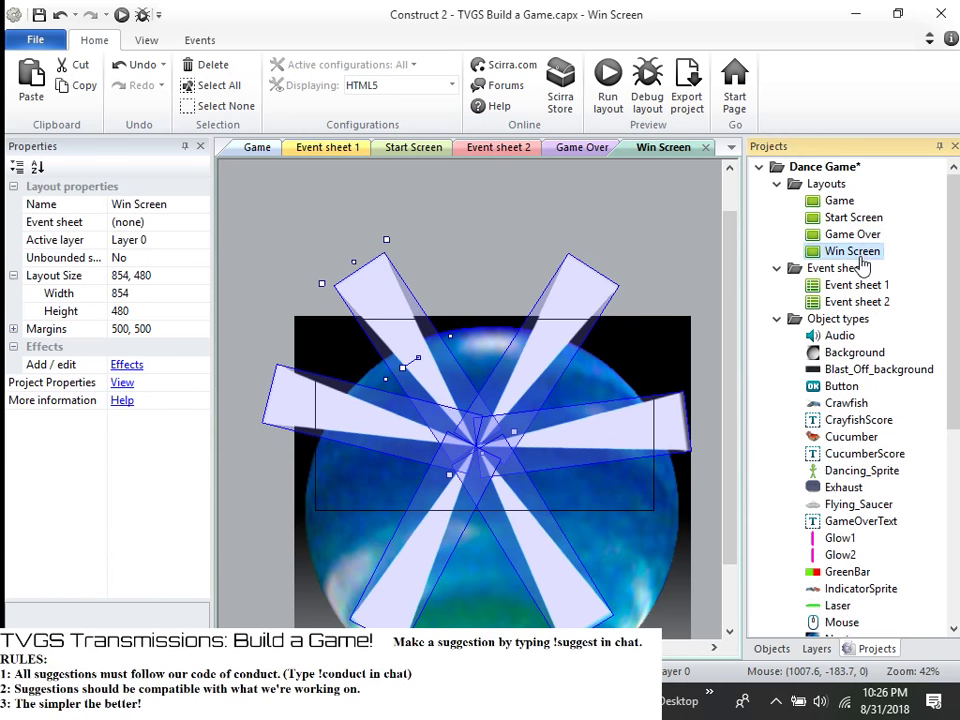
click(180, 223)
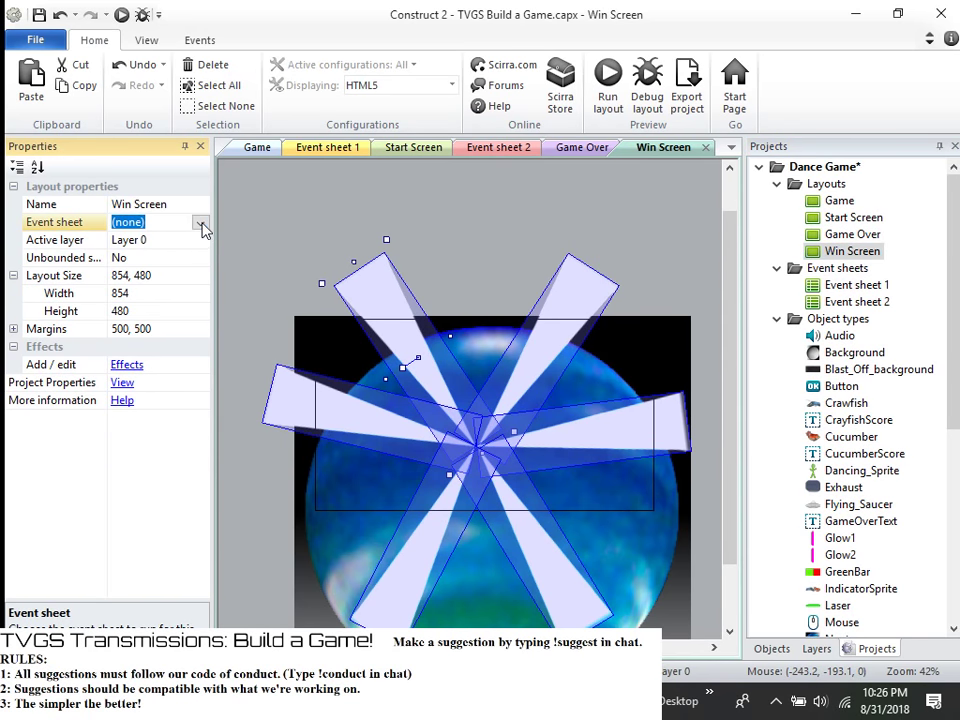
click(201, 224)
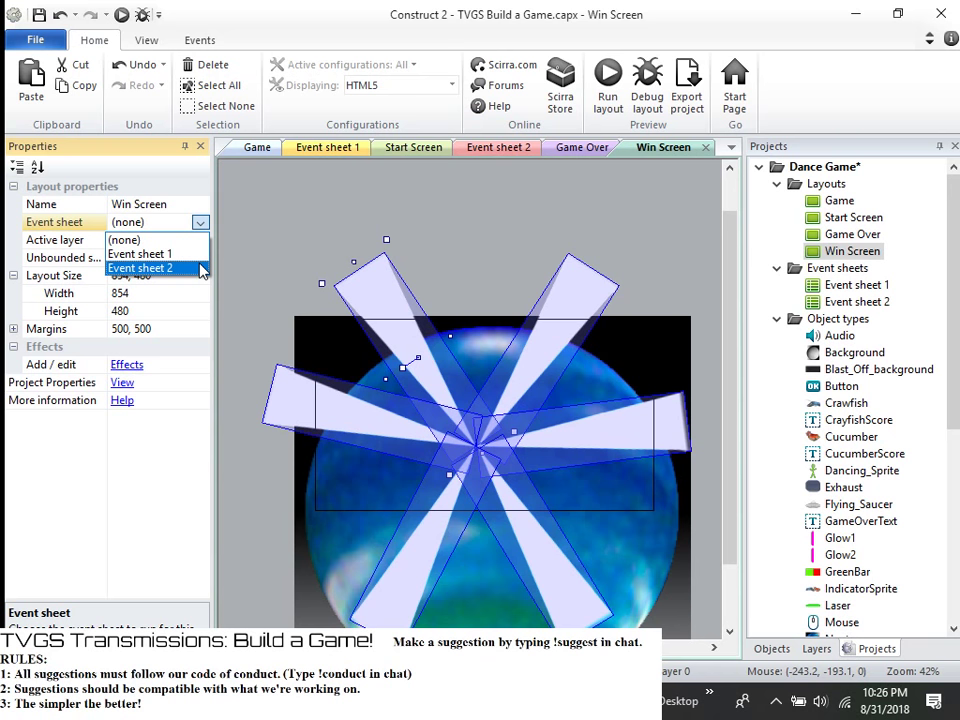
click(195, 254)
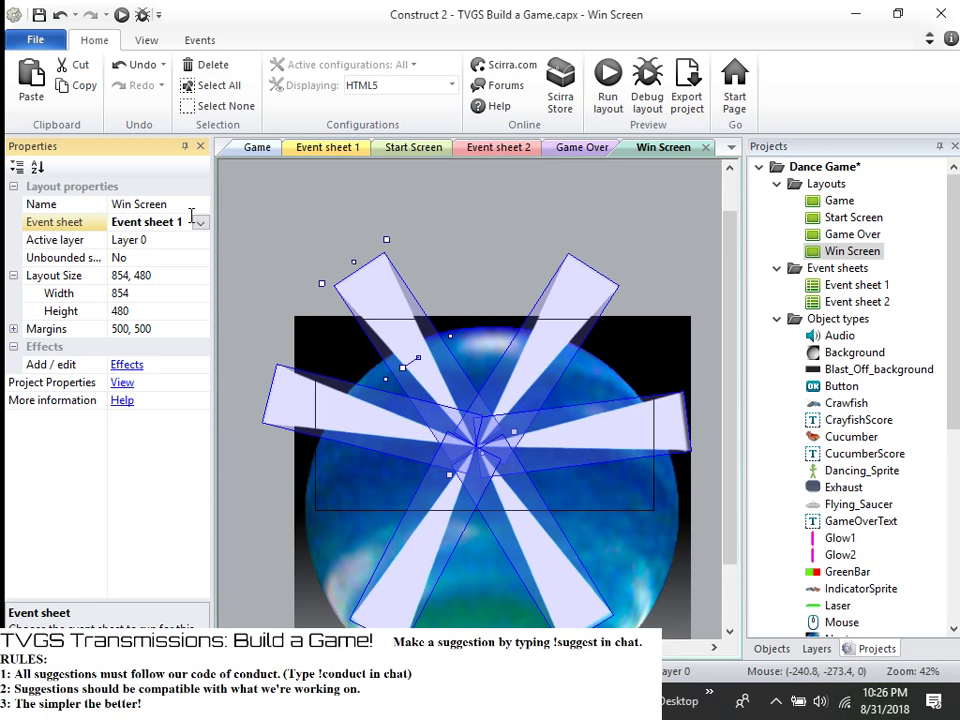
- Check the events in Event sheet 1 and Event sheet 2, and assign Event sheet 2 to the Win Screen layout
click(340, 147)
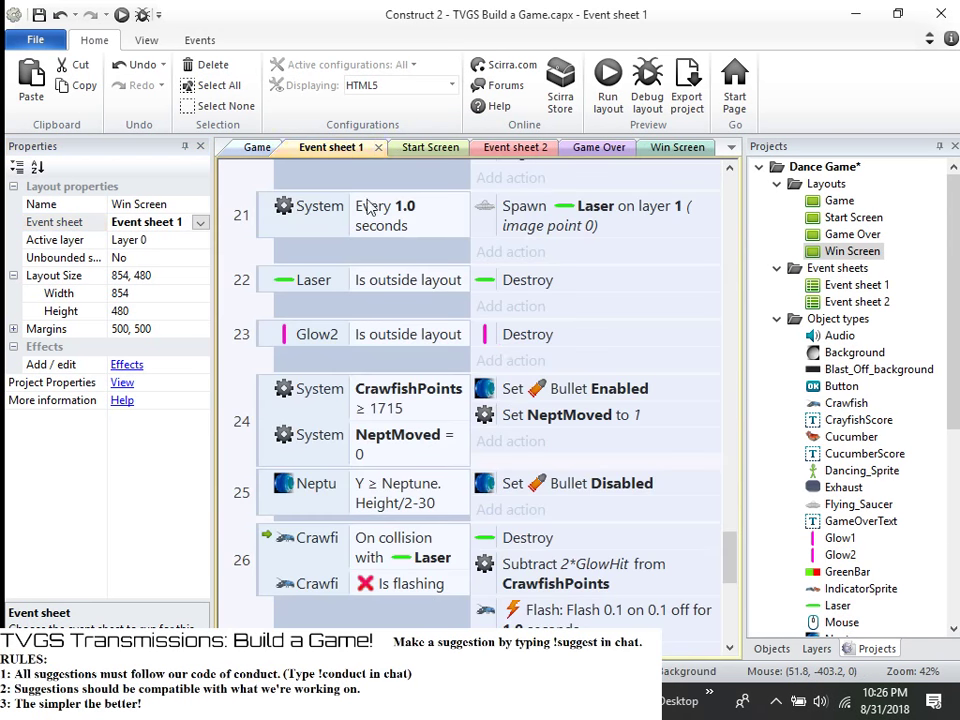
scroll(514, 349, down, 5)
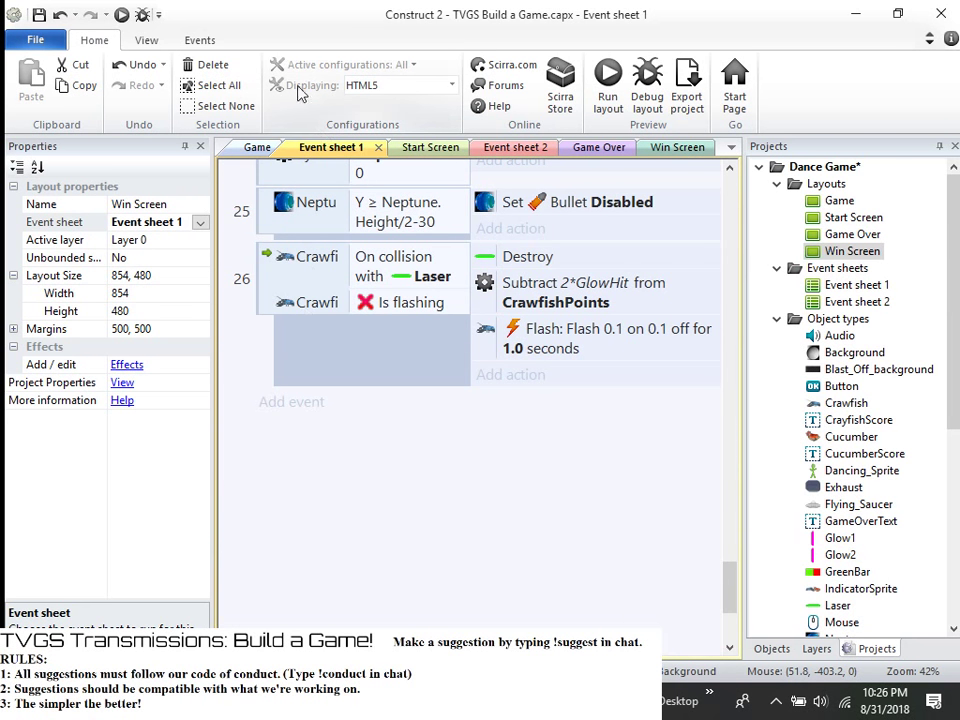
click(505, 147)
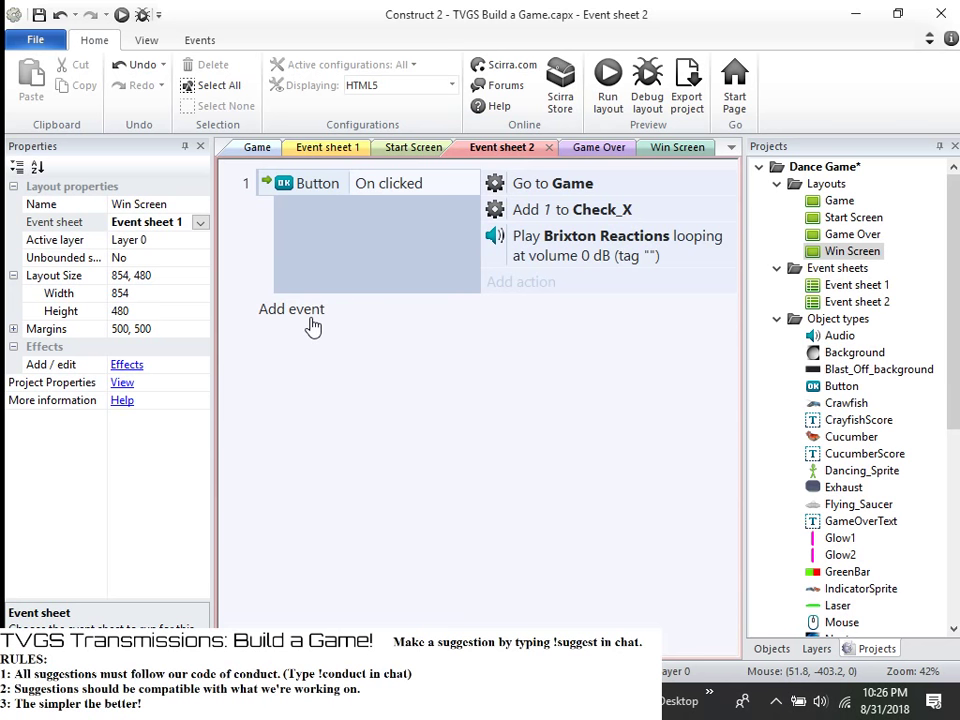
click(668, 147)
click(200, 222)
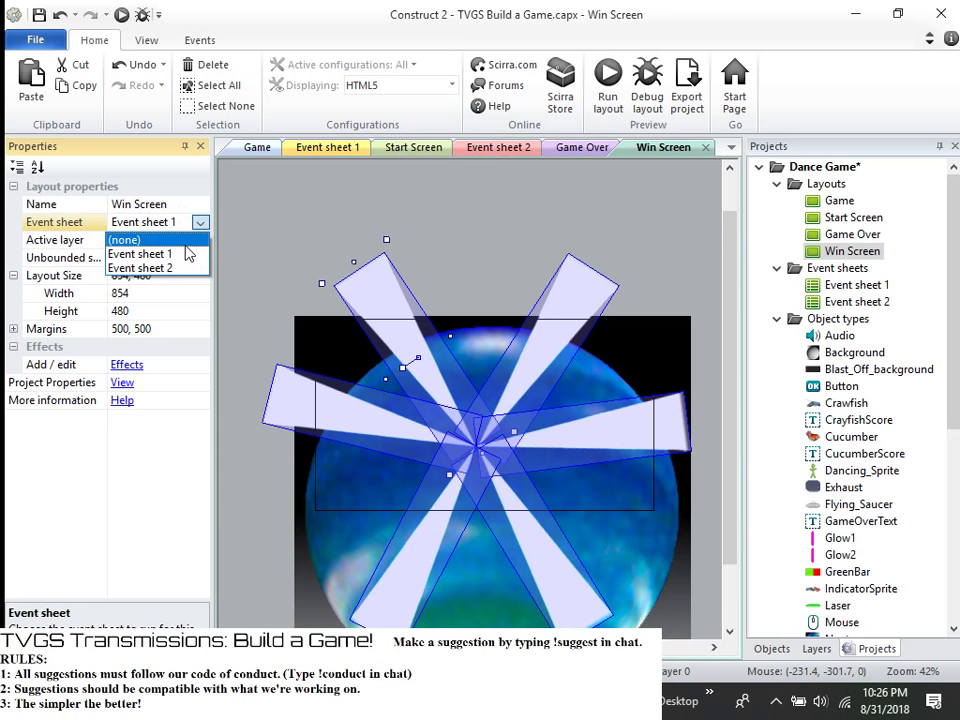
click(150, 268)
- Add a new event to Event sheet 2 with the Triangle condition On fade-out finished
click(343, 150)
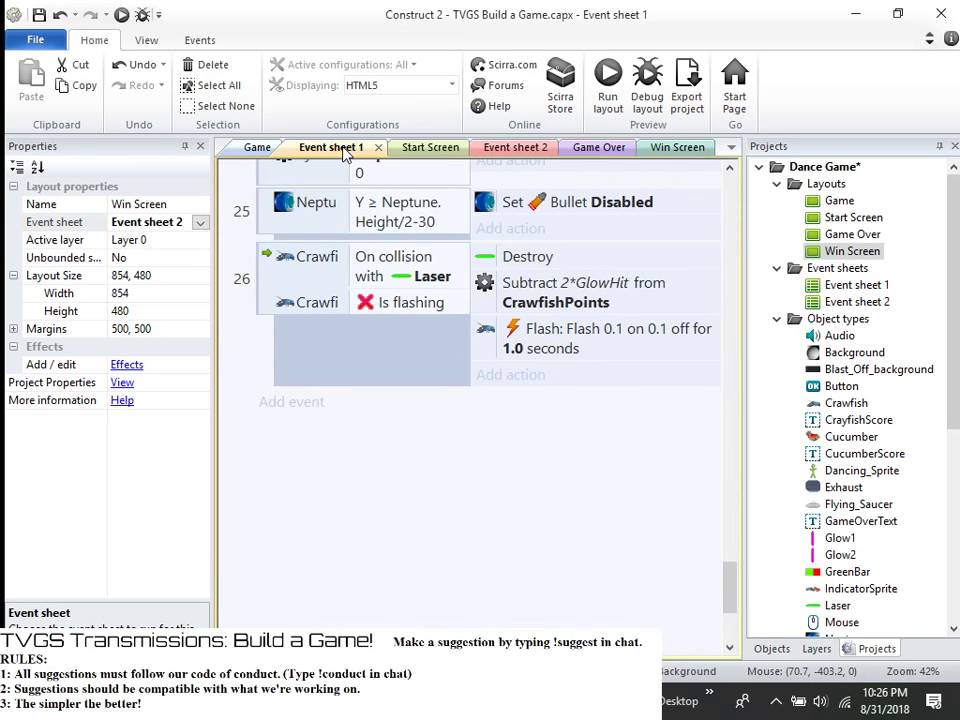
click(525, 147)
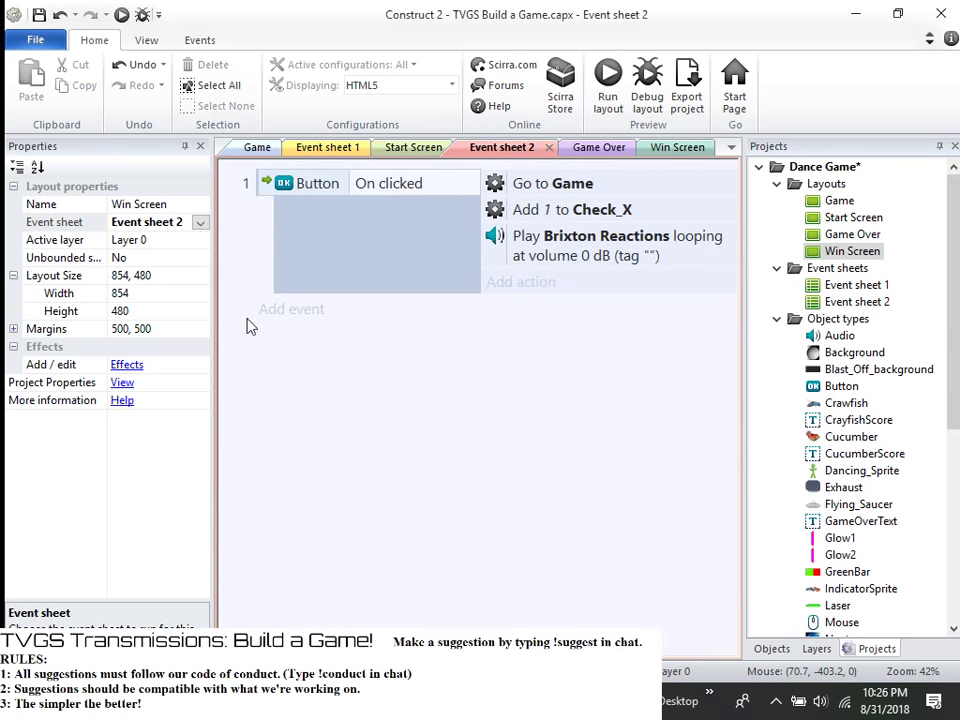
click(294, 313)
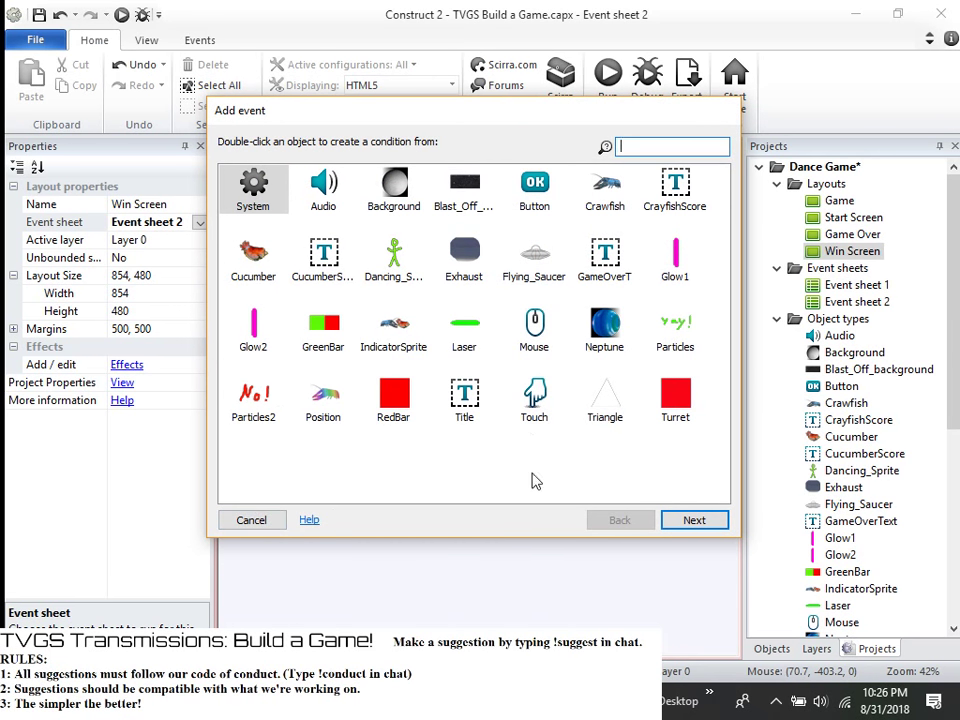
click(617, 420)
click(682, 520)
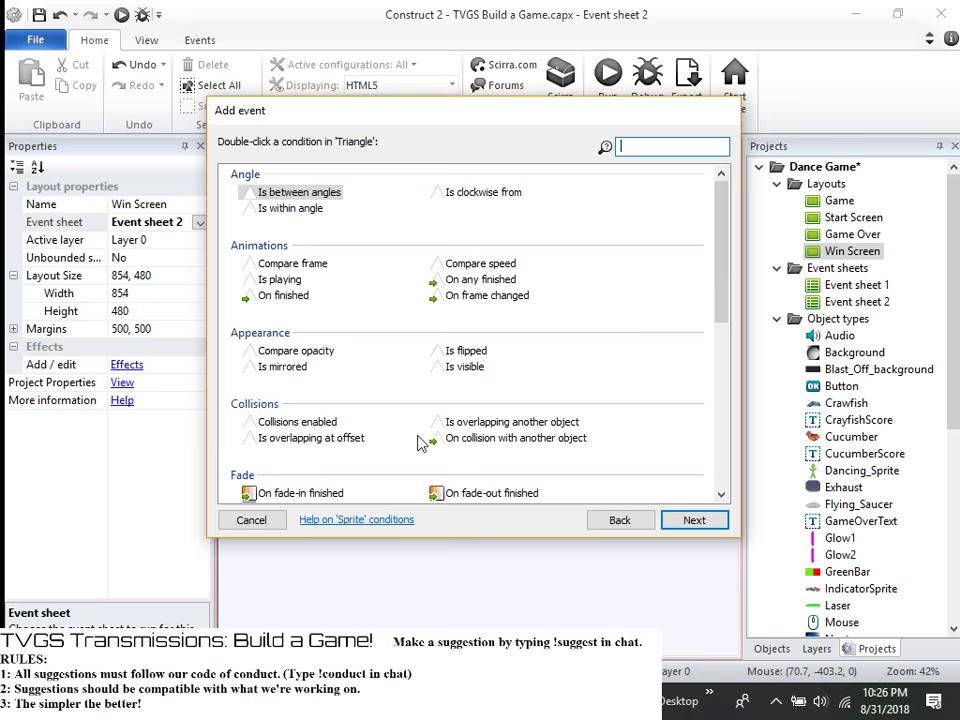
scroll(420, 442, down, 3)
click(467, 336)
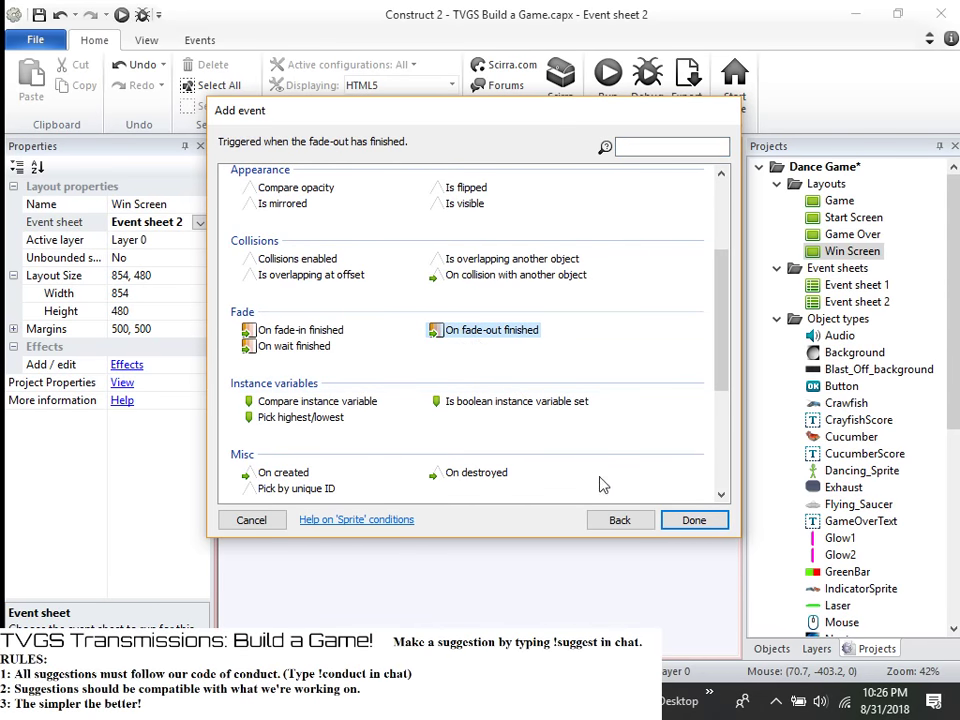
click(686, 522)
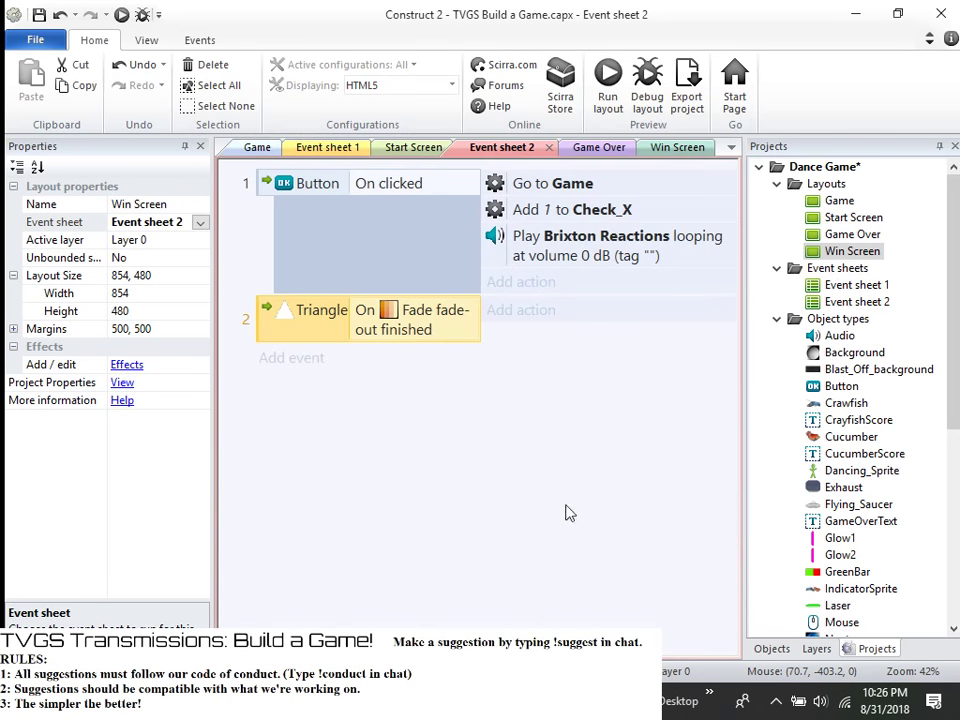
- Add the Triangle action Restart fade to the fade-out finished event
click(490, 306)
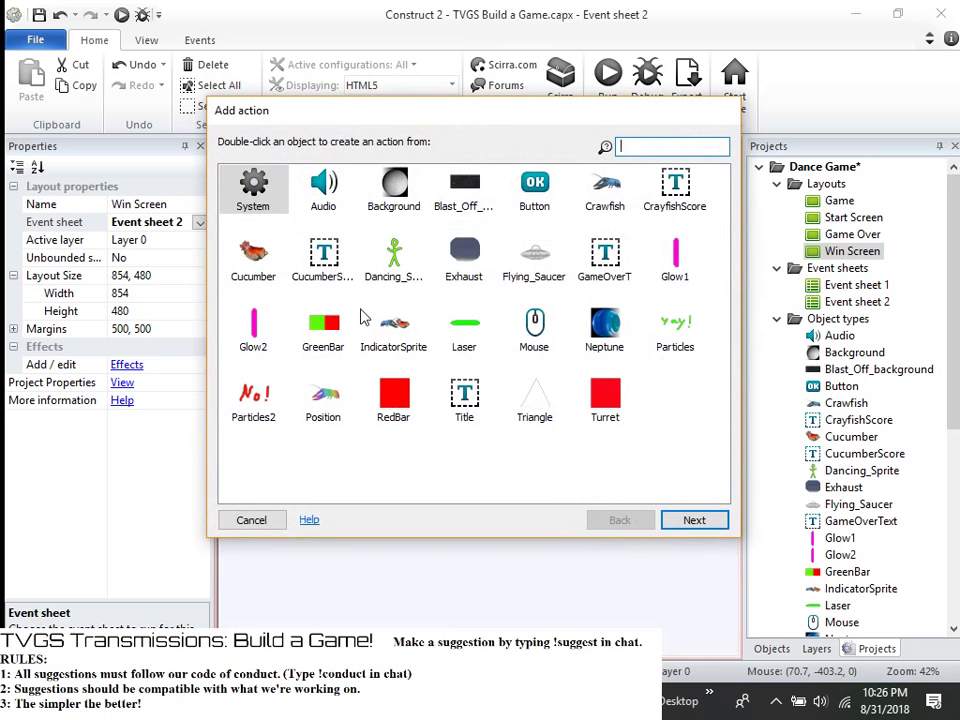
click(528, 398)
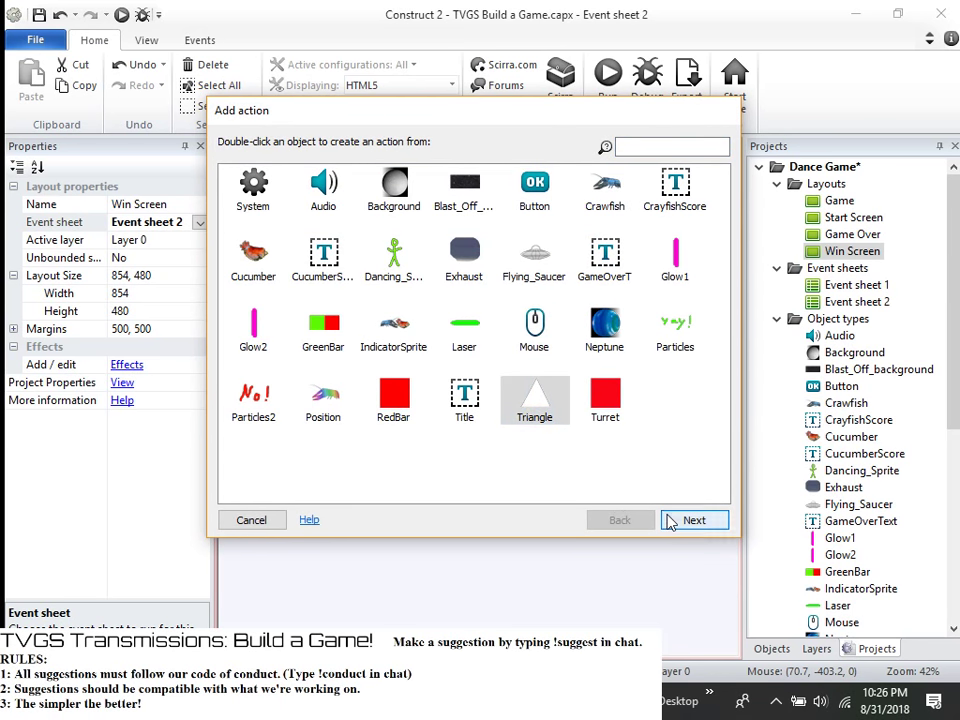
click(671, 517)
scroll(547, 386, down, 3)
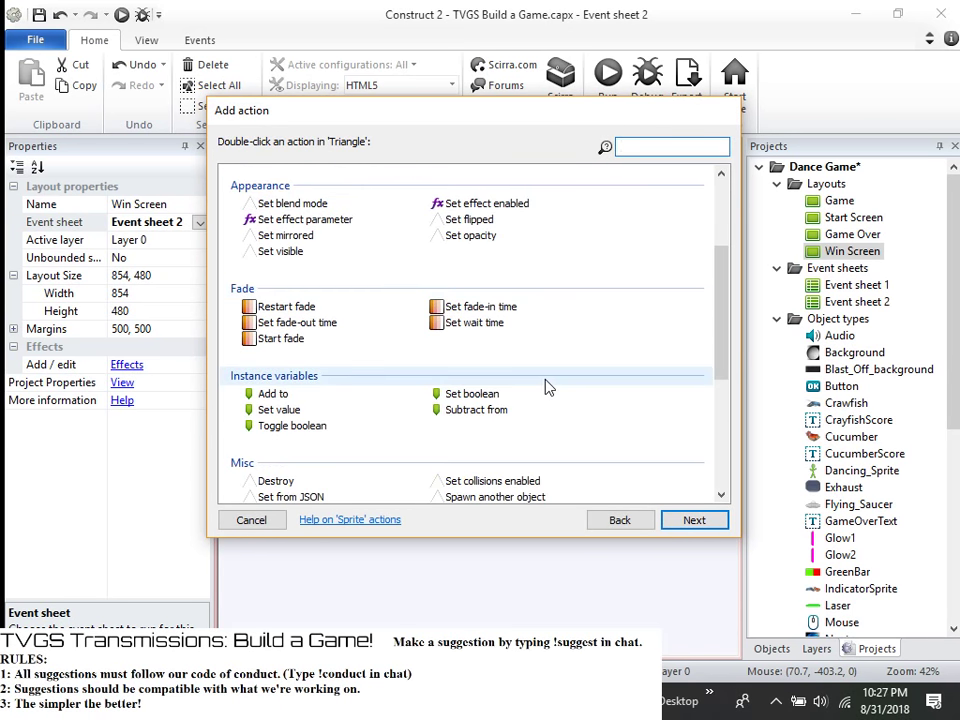
click(318, 310)
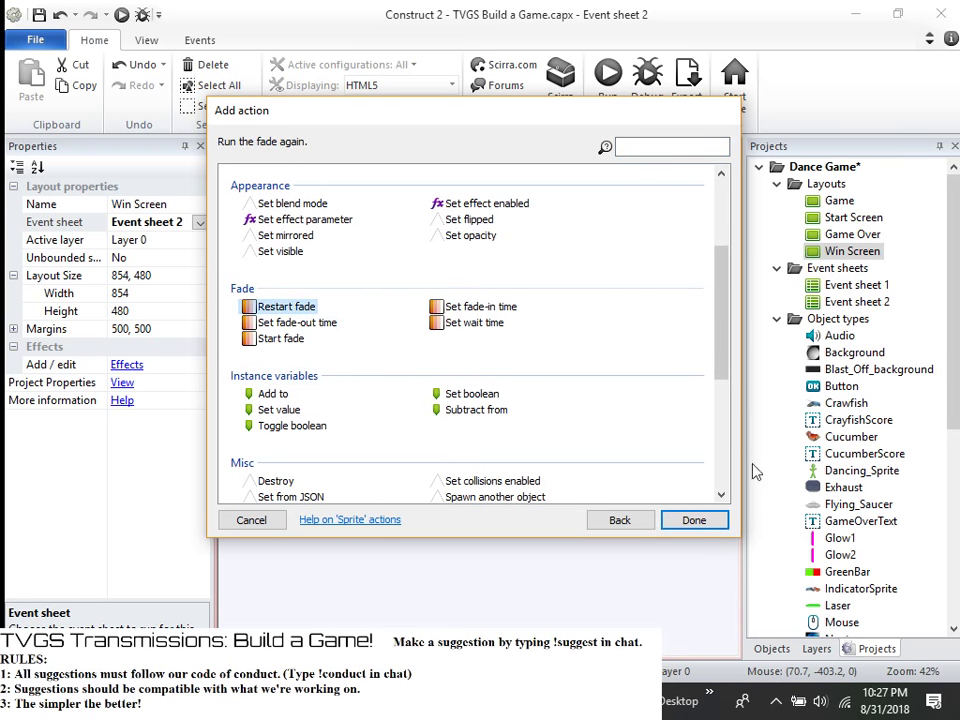
click(696, 519)
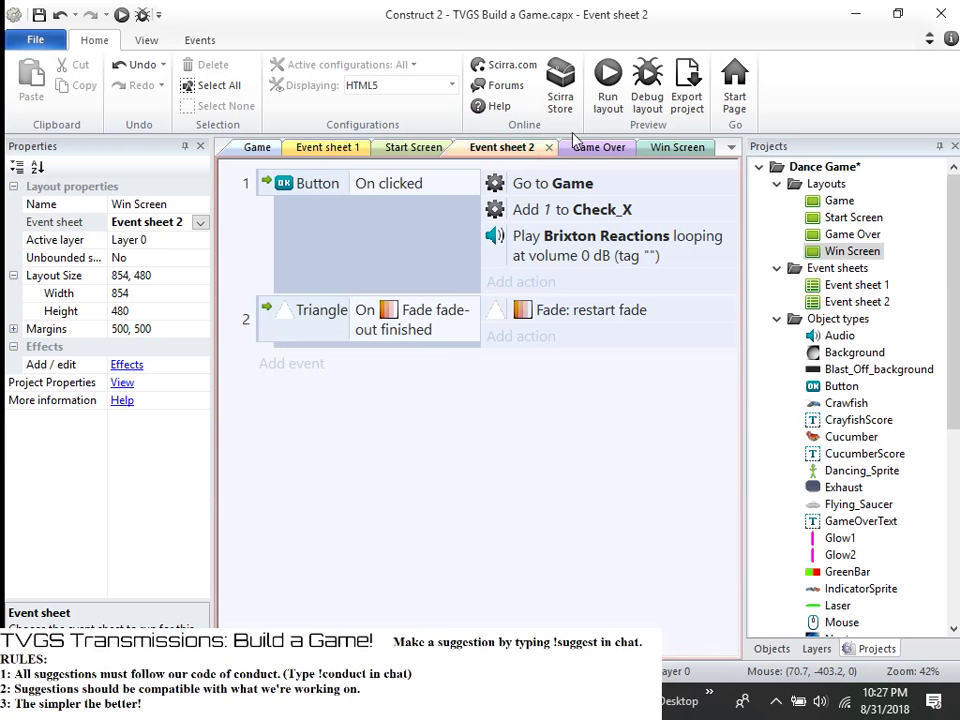
- Run the Win Screen layout in the browser to check the repeating beam fade
click(672, 148)
click(609, 86)
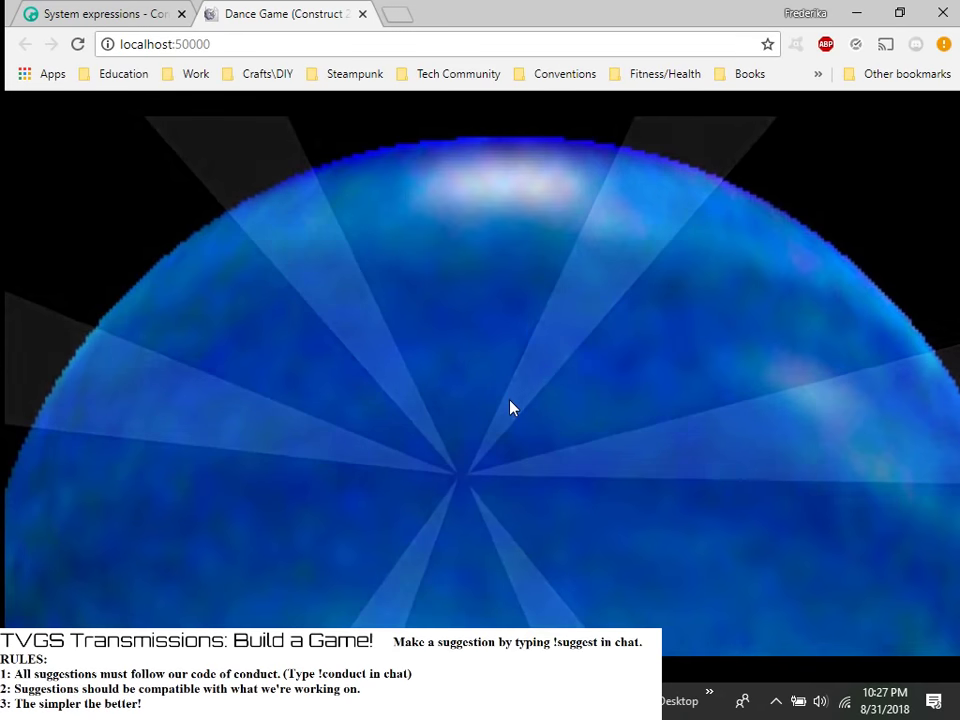
- Close the browser preview and check the Fade wait time of the Triangle beams in the Win Screen layout
click(363, 15)
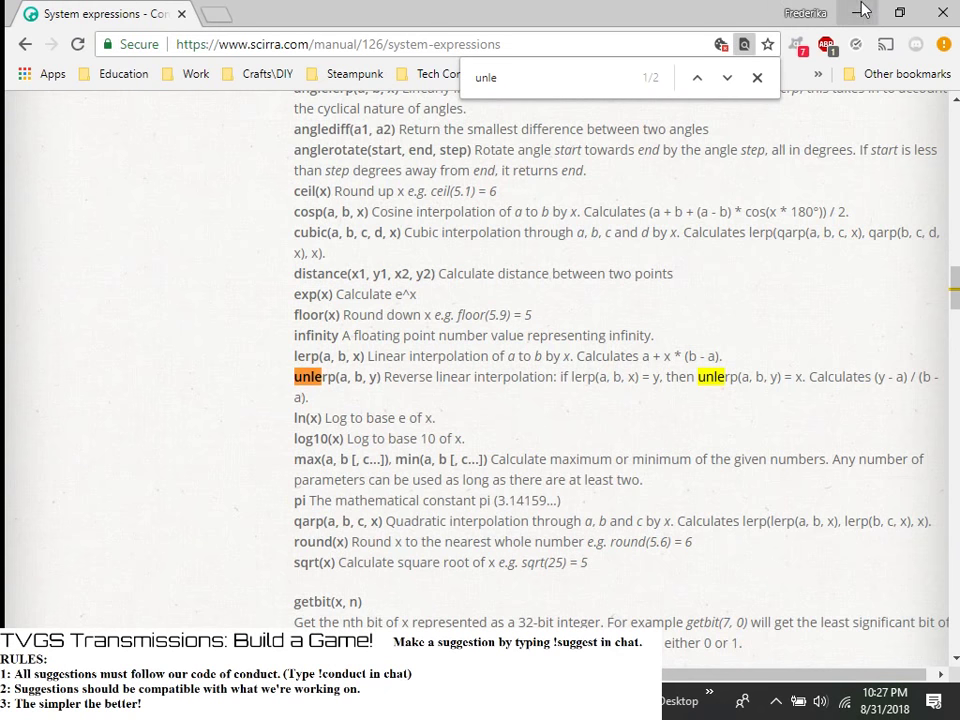
click(858, 12)
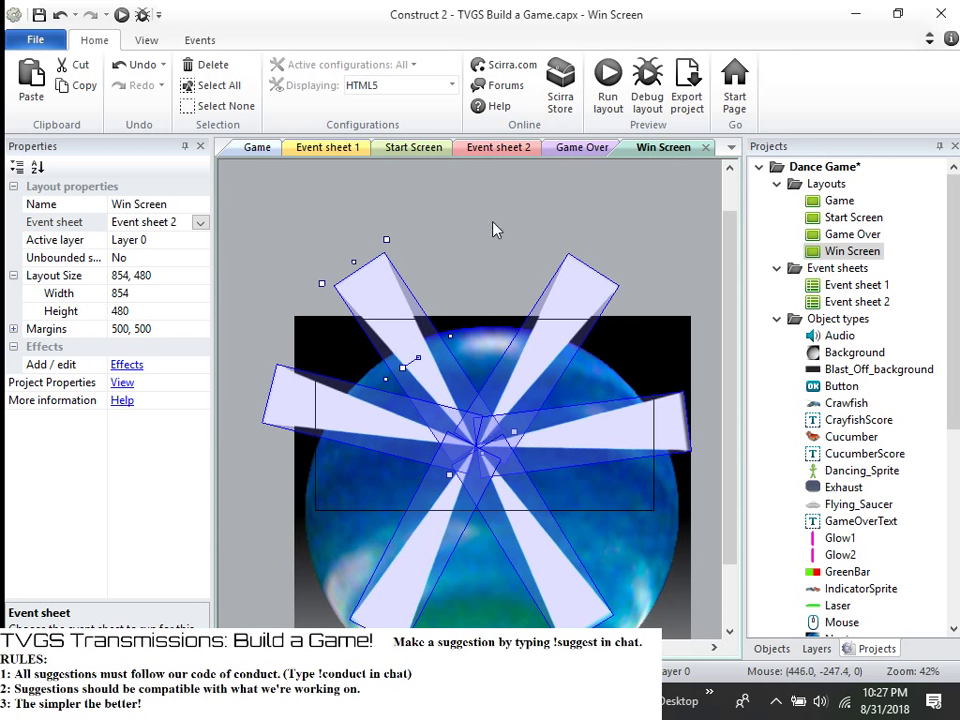
click(370, 268)
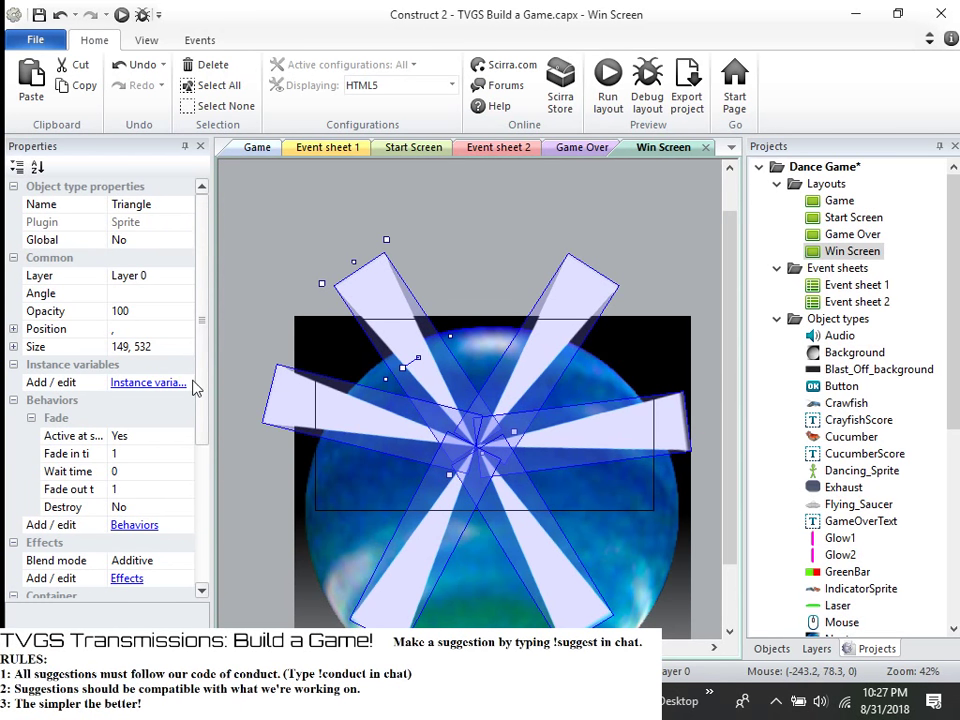
click(145, 470)
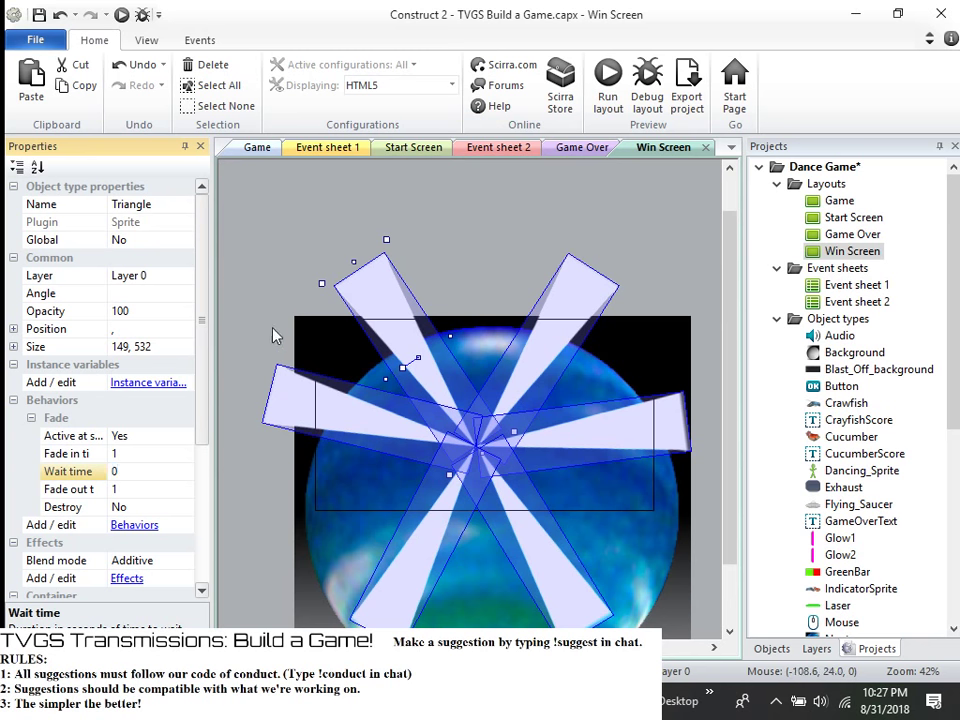
click(284, 300)
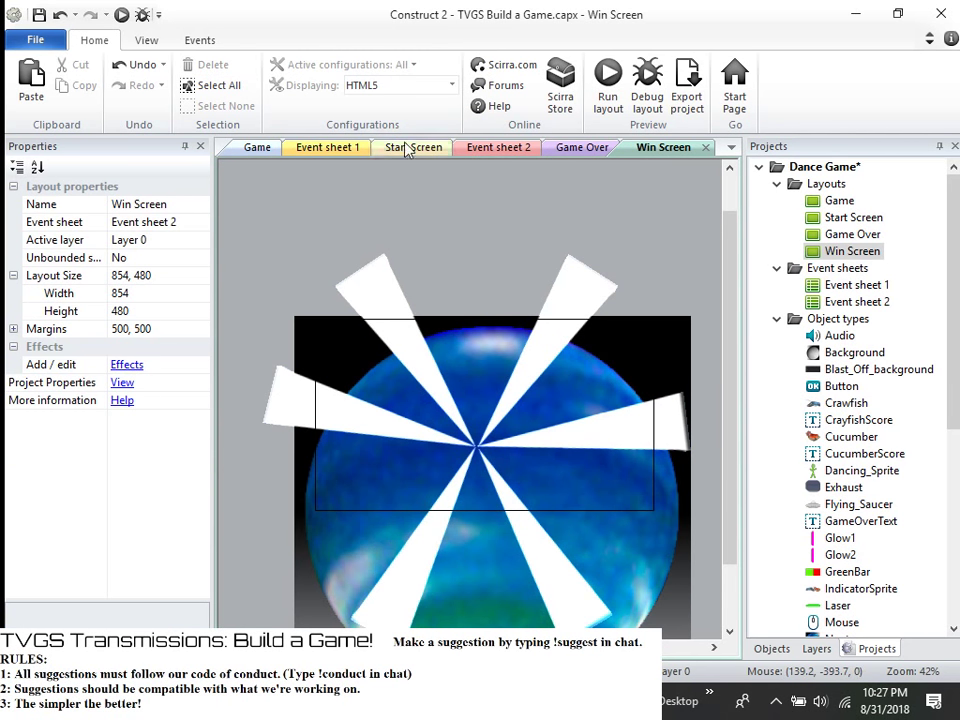
- Add a new event to Event sheet 2 with the Triangle condition On created
click(498, 147)
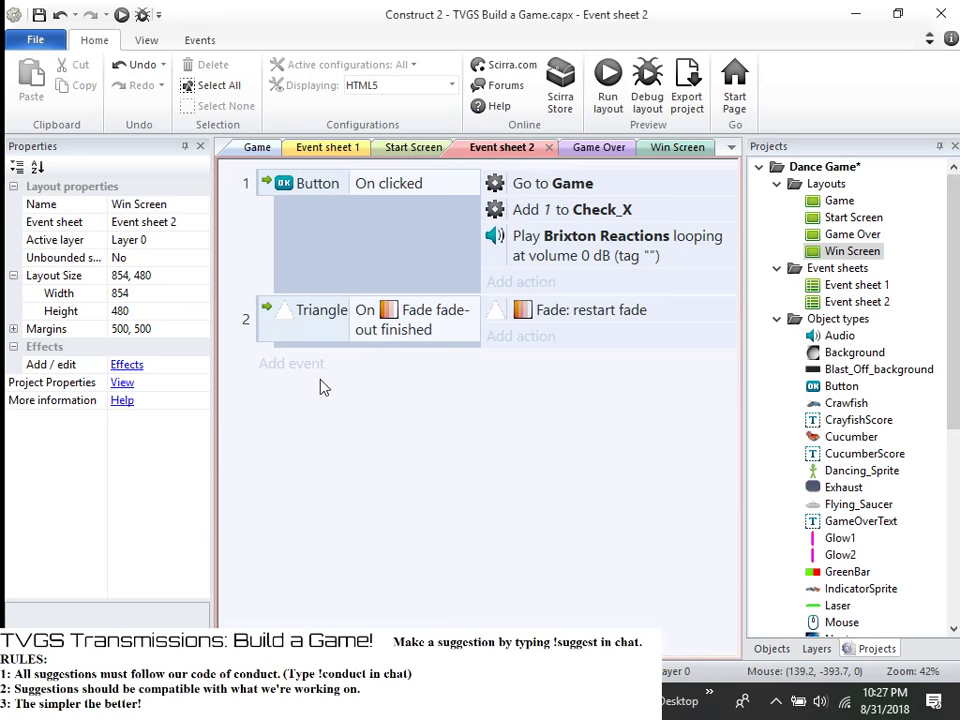
click(298, 365)
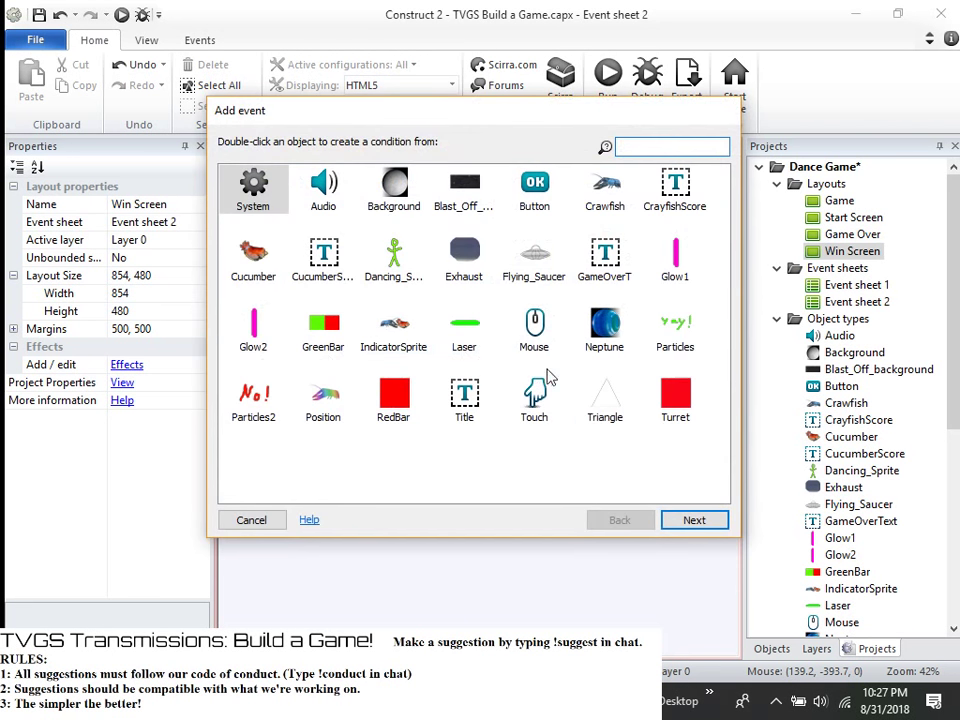
click(605, 393)
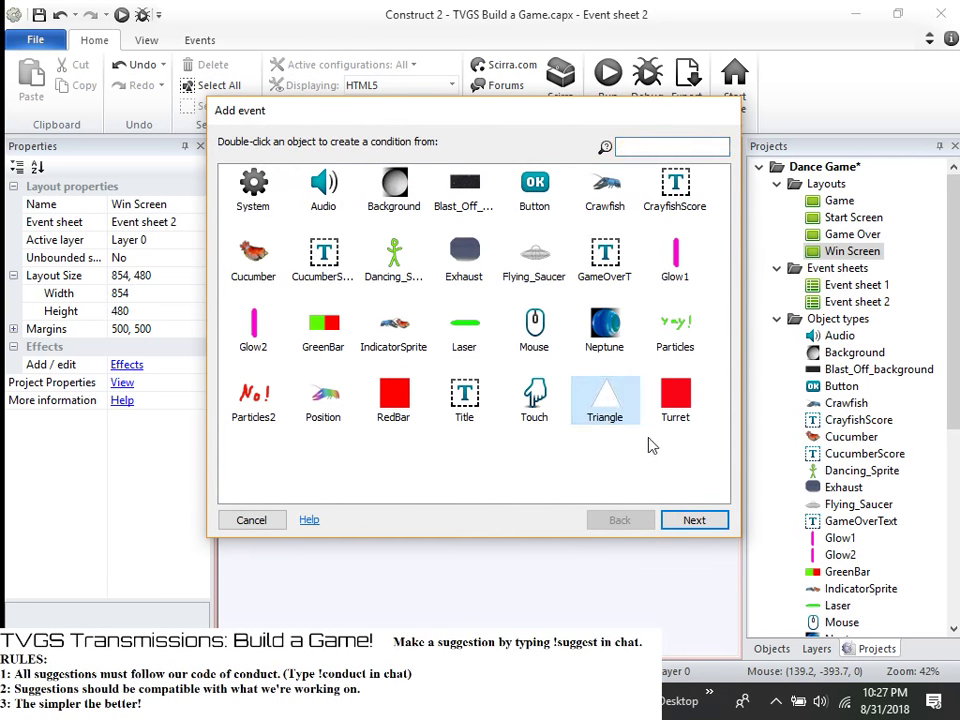
click(690, 519)
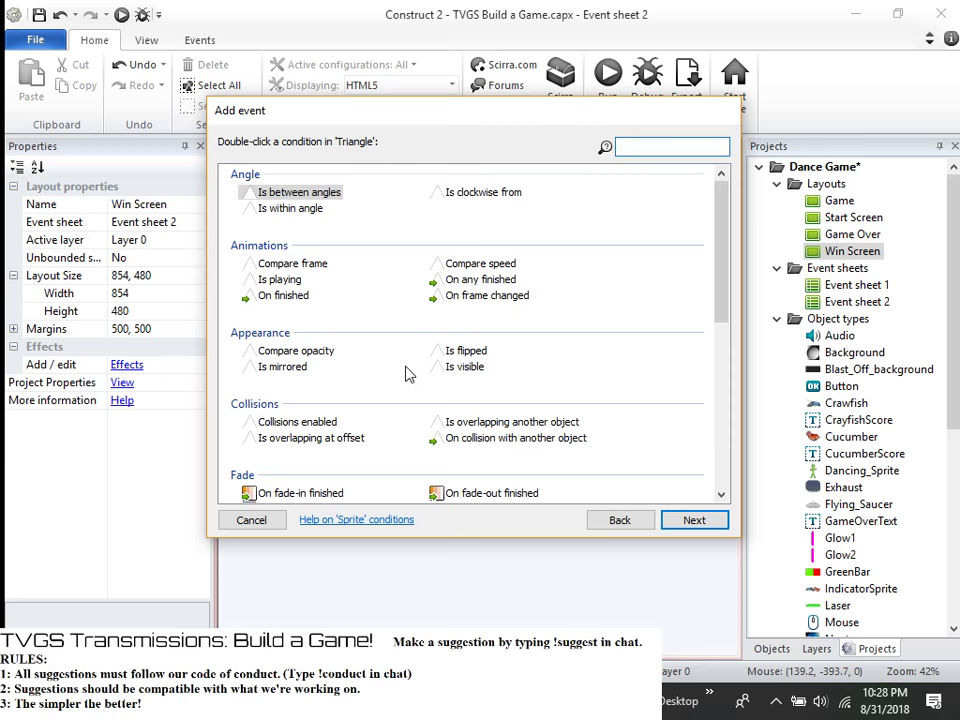
scroll(408, 373, down, 2)
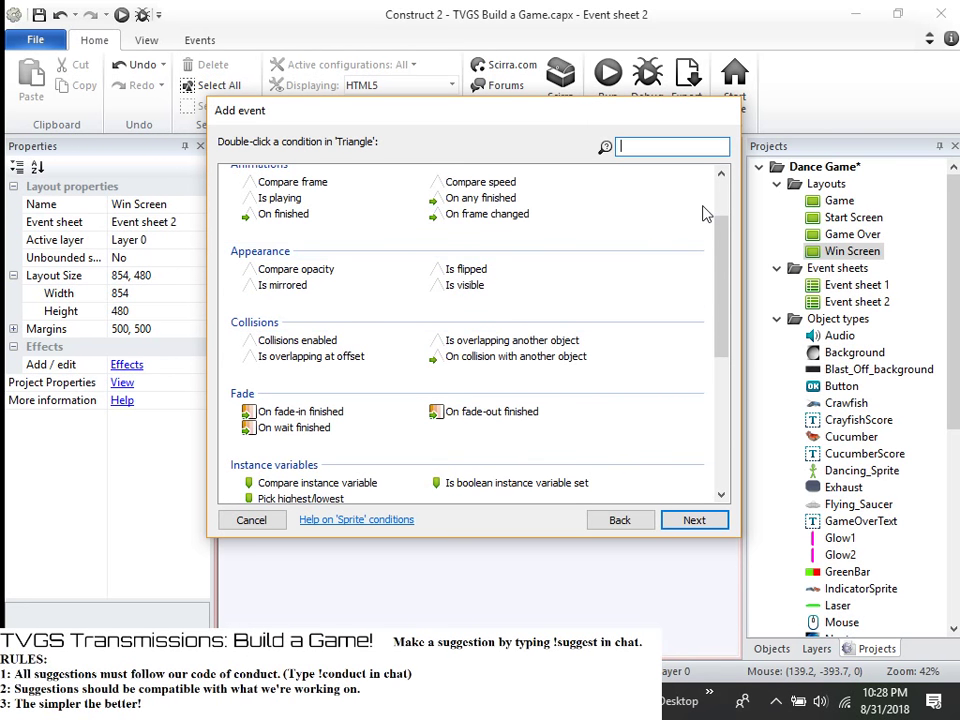
text(onc)
key(BackSpace)
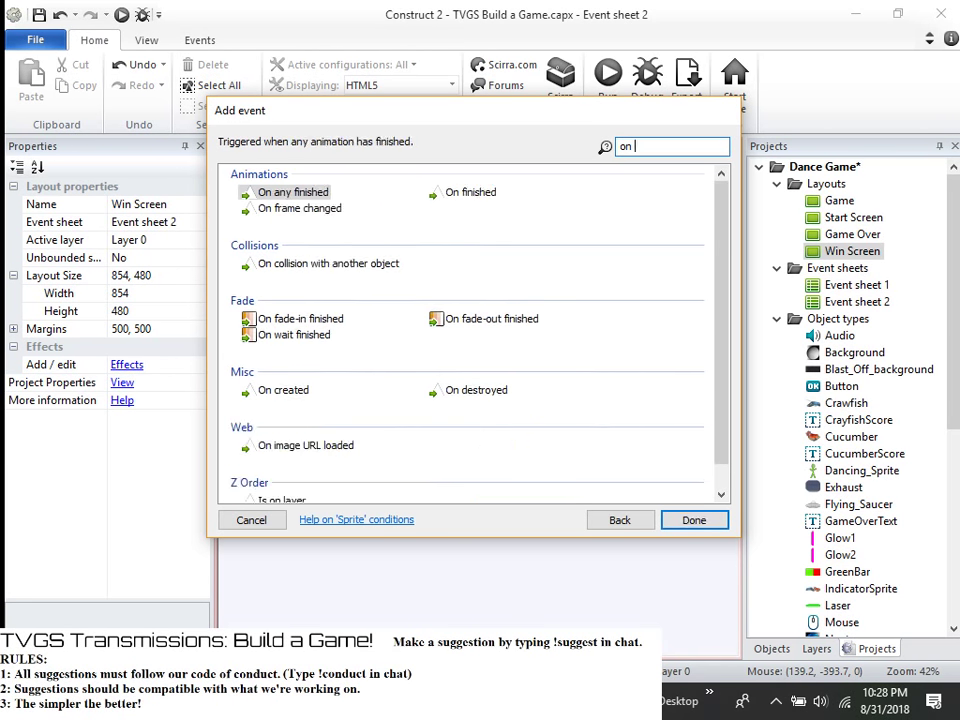
text(c)
click(283, 248)
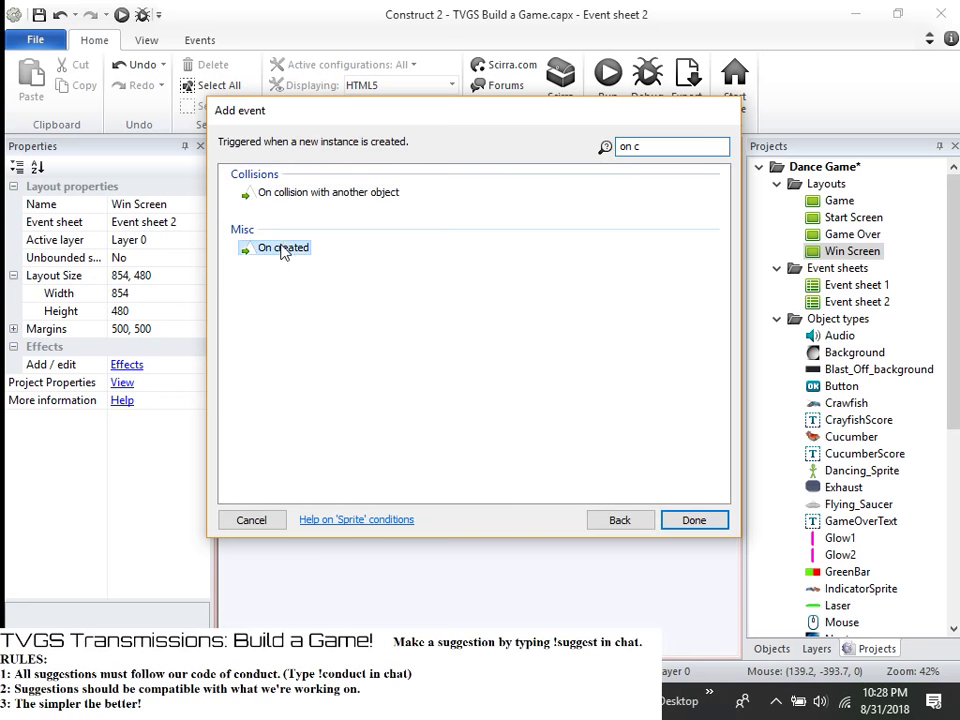
click(710, 522)
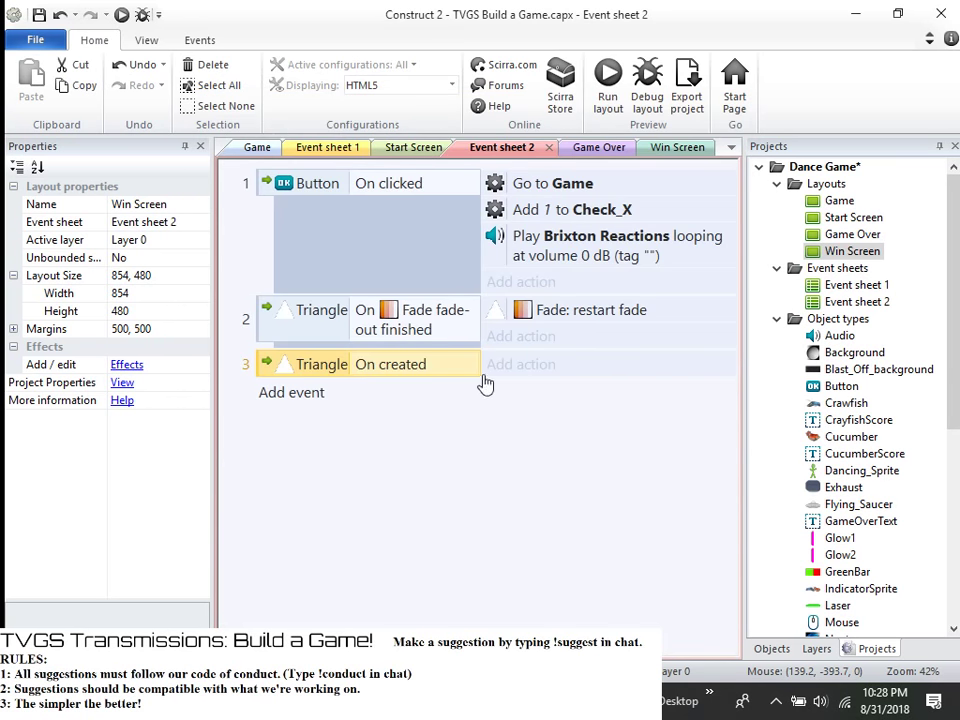
- Add the Triangle Fade action Set wait time to the On created event, with wait time random(0,1)
click(510, 373)
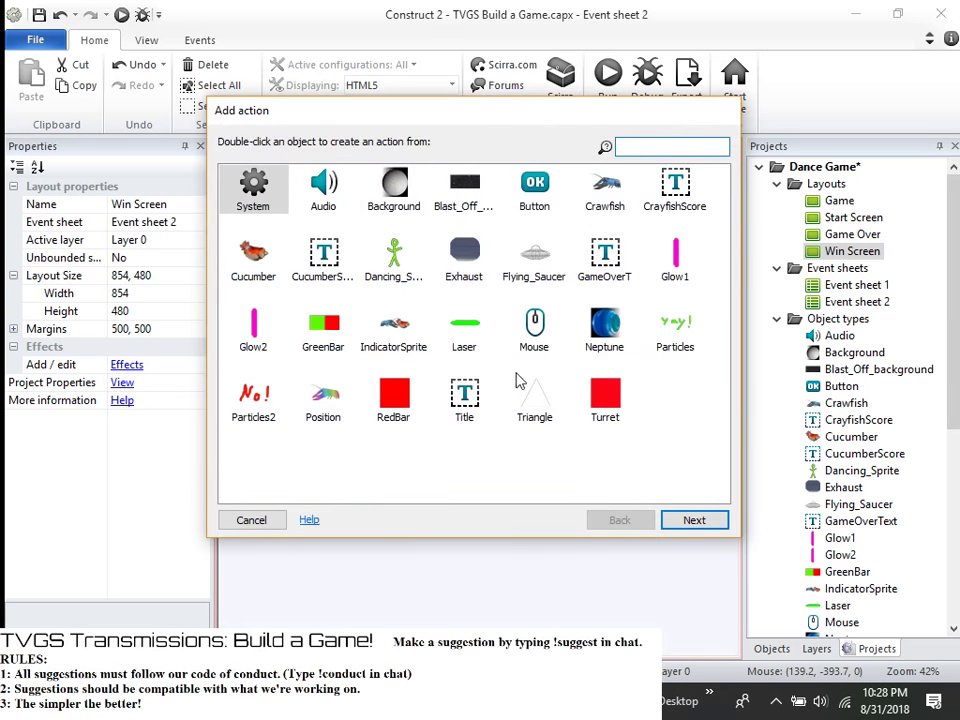
click(535, 401)
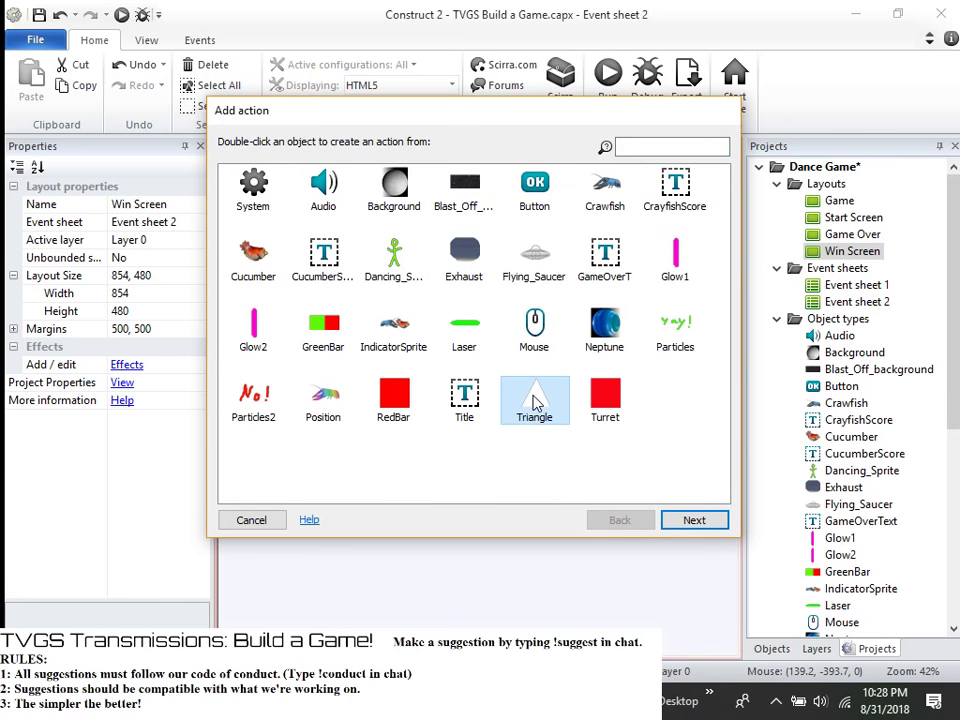
click(716, 521)
scroll(531, 403, down, 2)
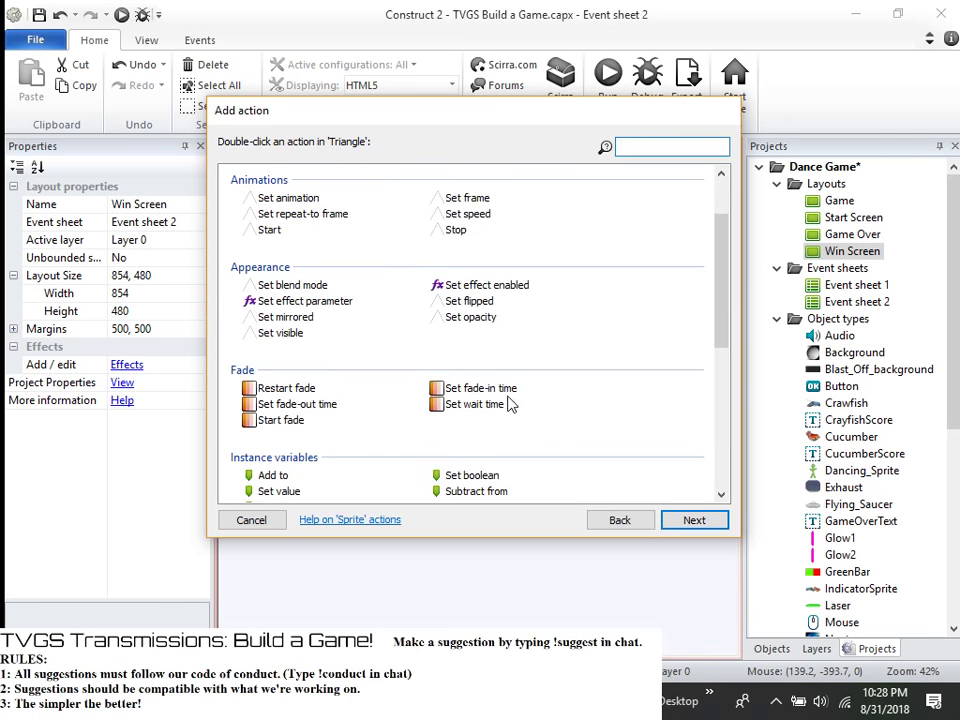
click(482, 389)
click(474, 404)
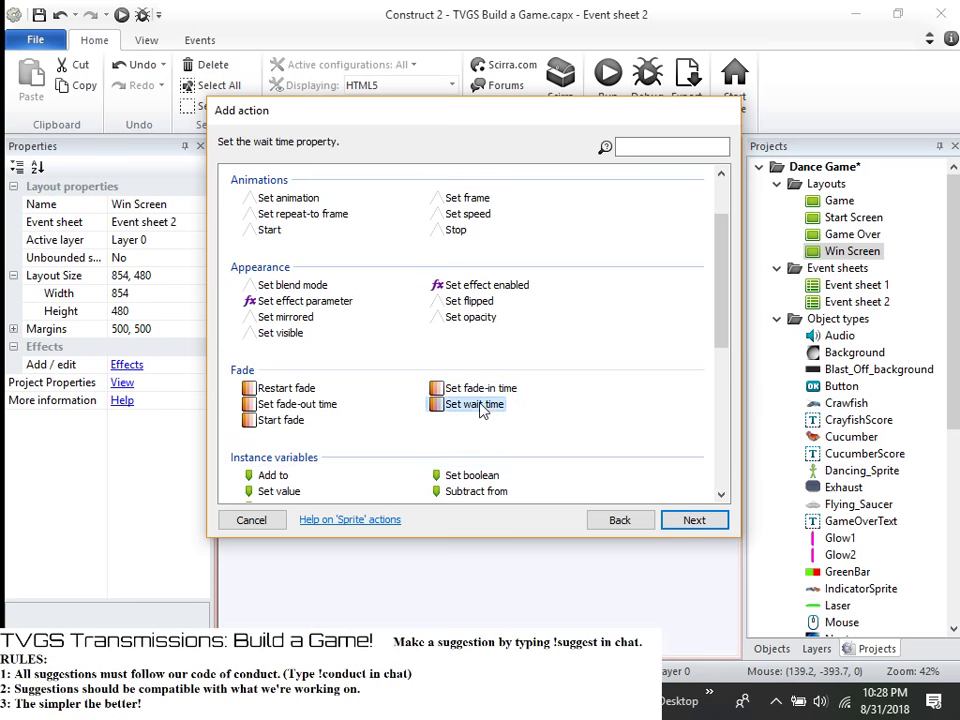
click(694, 520)
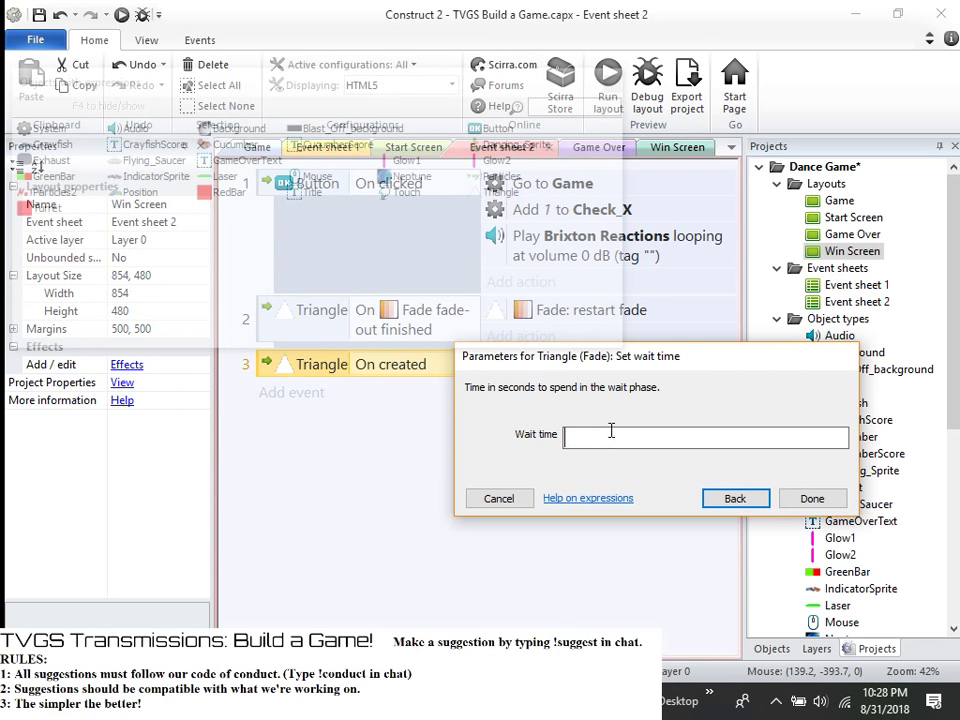
text(r)
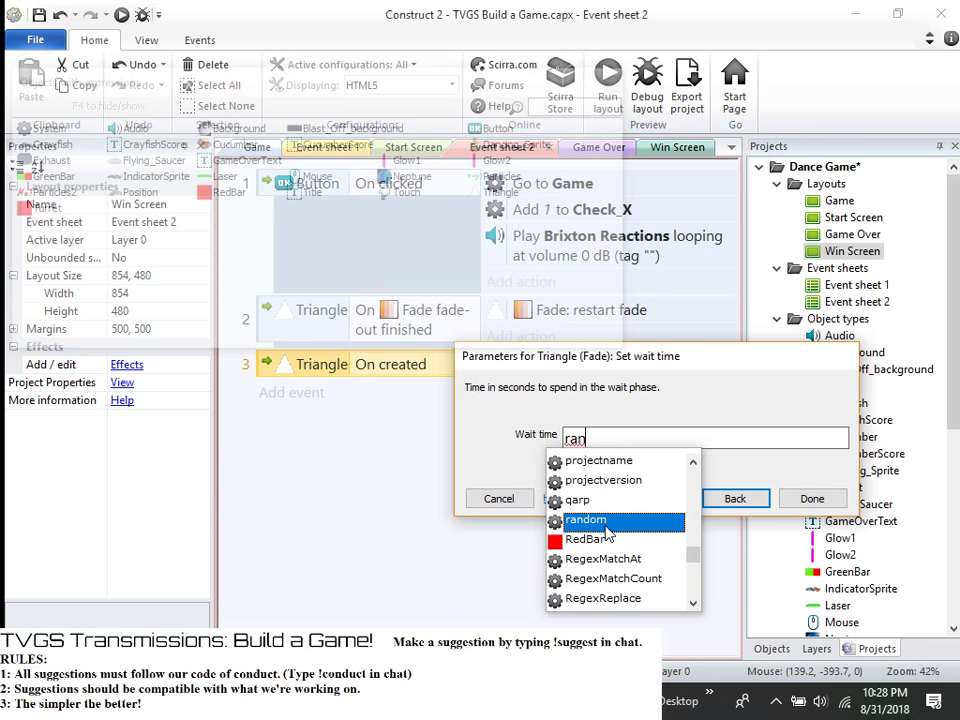
text(an)
click(607, 528)
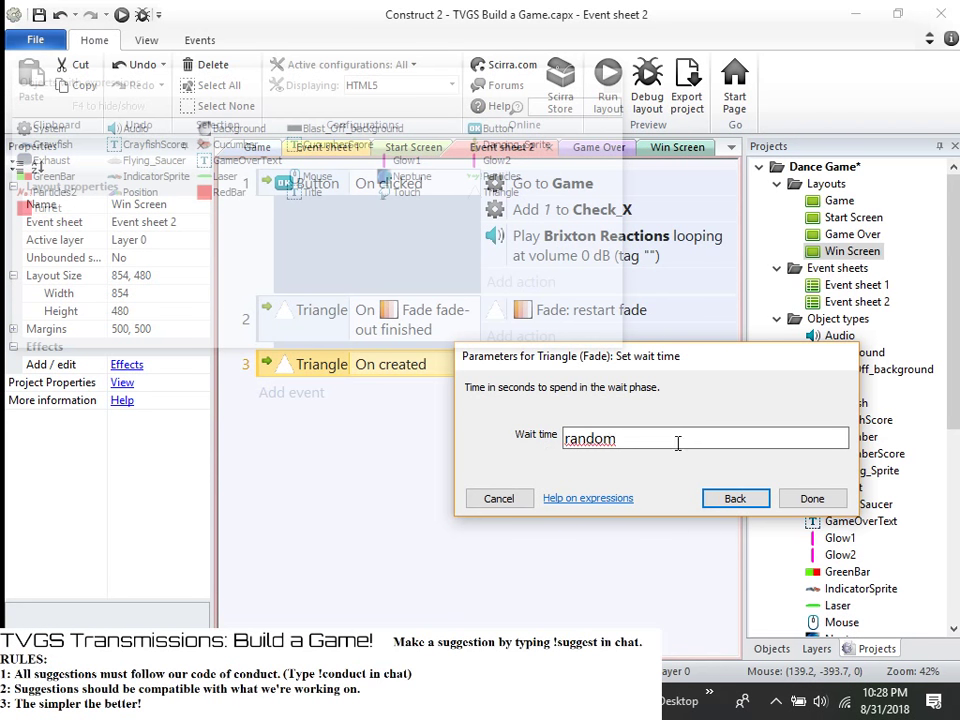
text(()
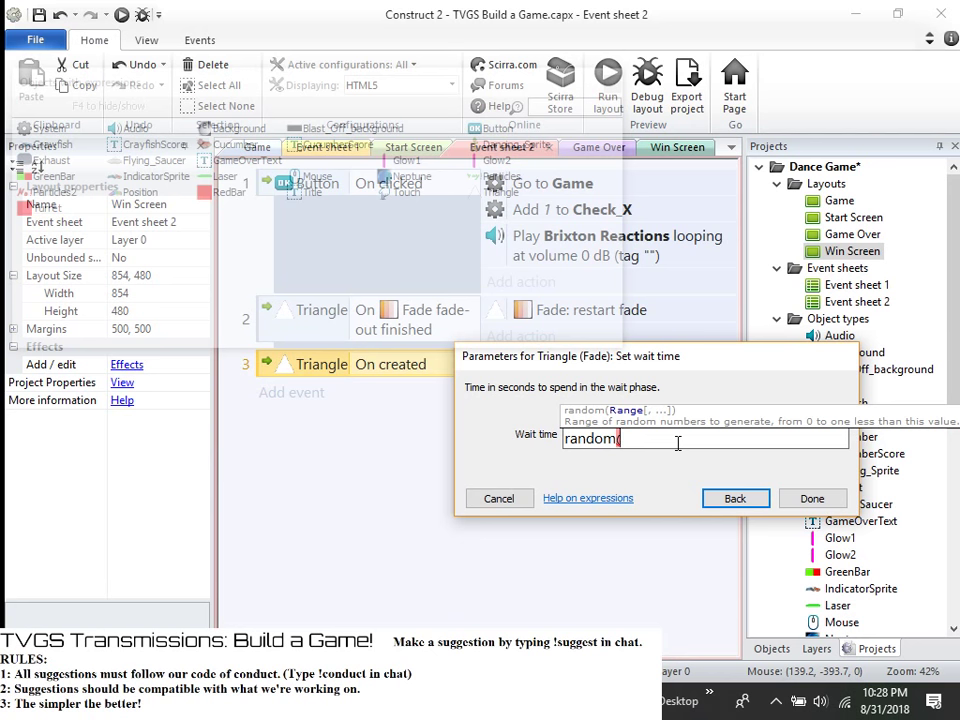
text(0,1)
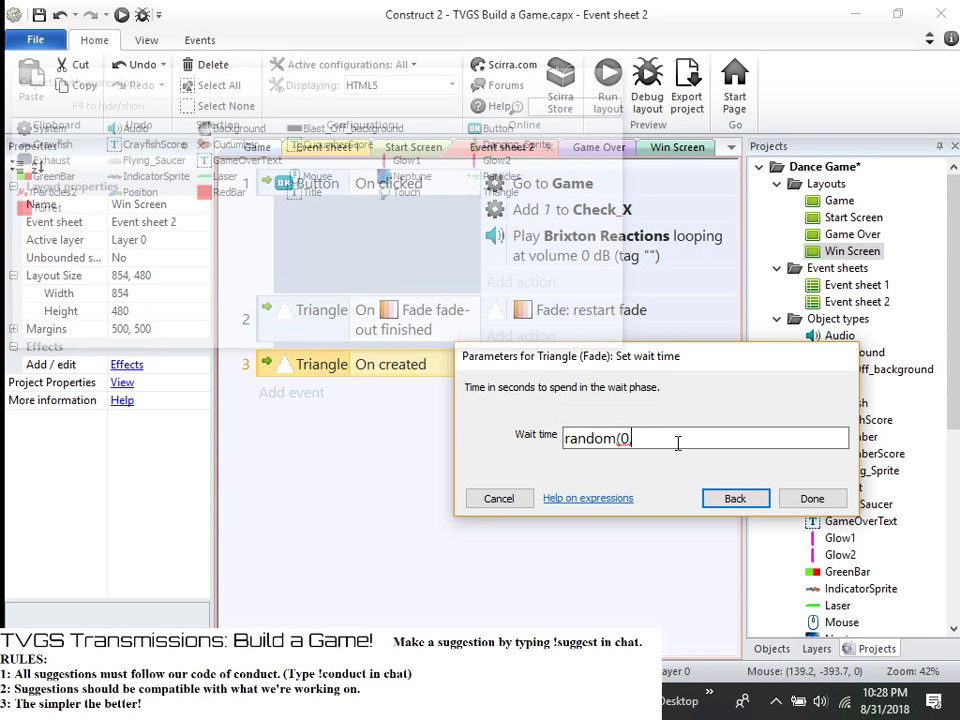
click(796, 500)
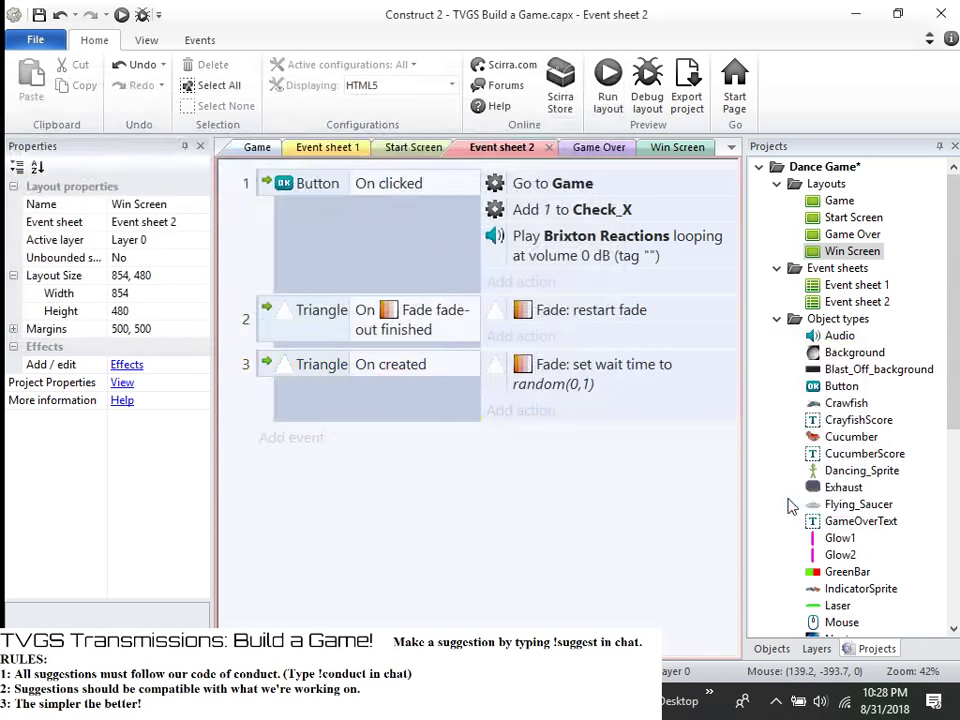
- Run the Win Screen layout in the browser to check the randomised beam fading, and close the preview
click(609, 84)
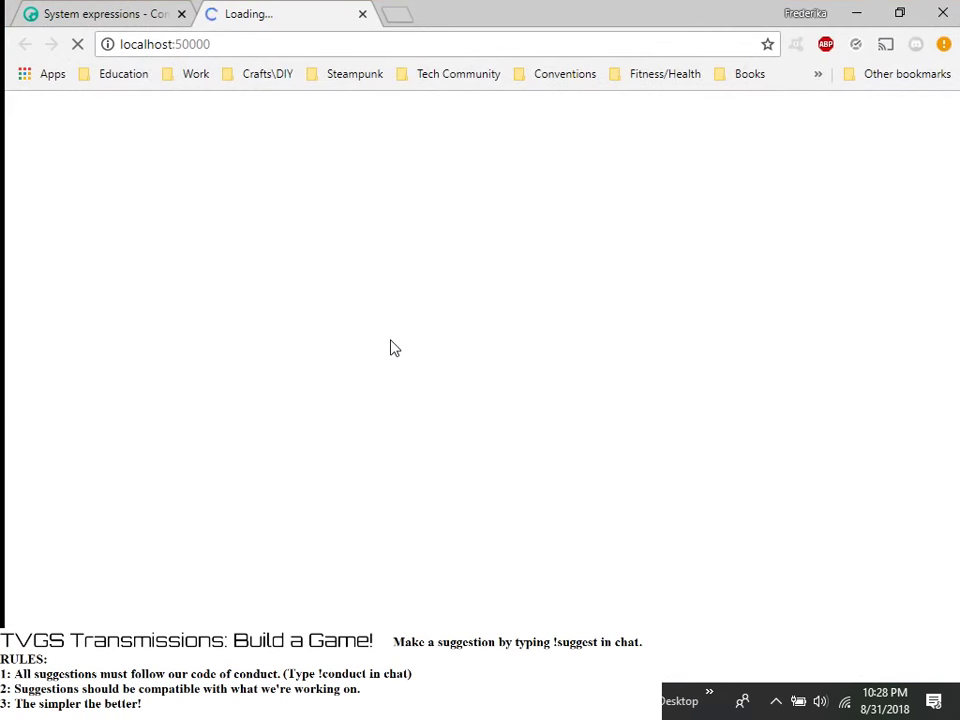
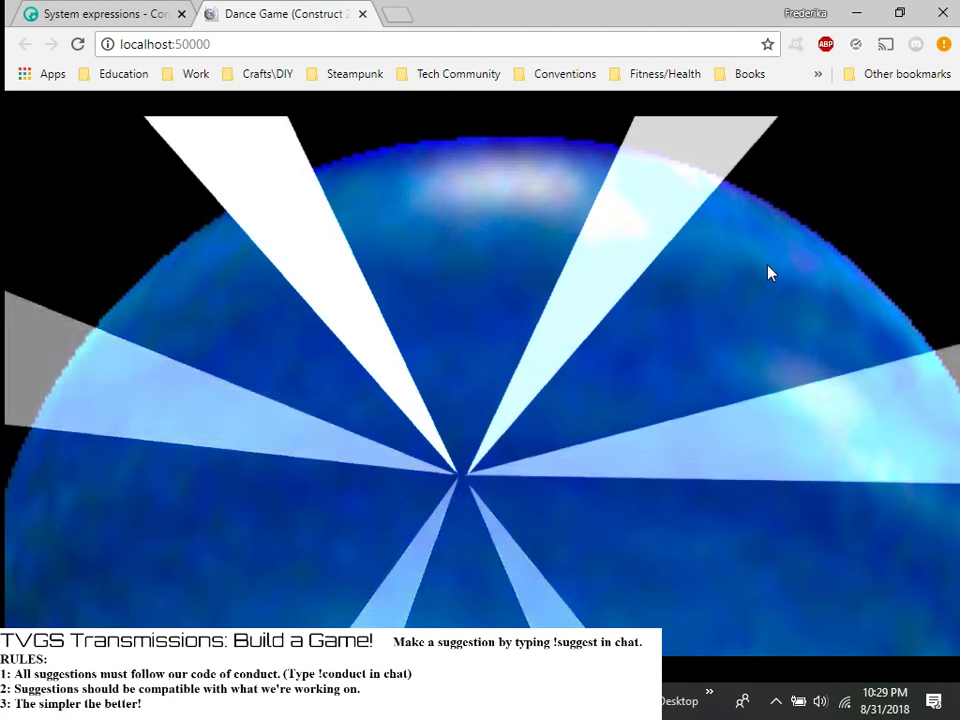
click(362, 14)
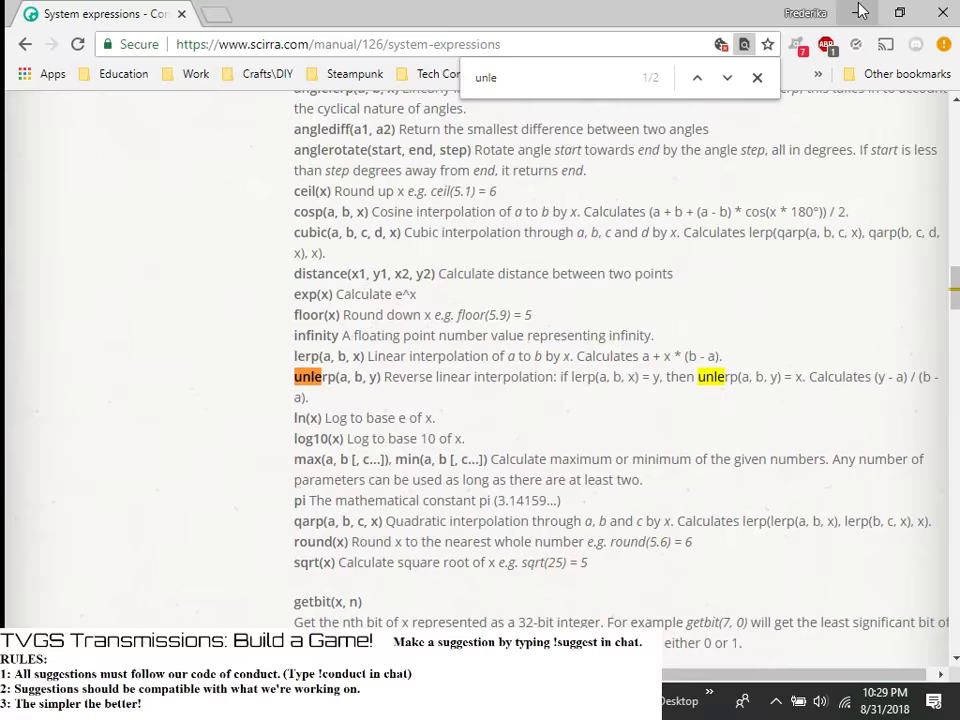
click(862, 12)
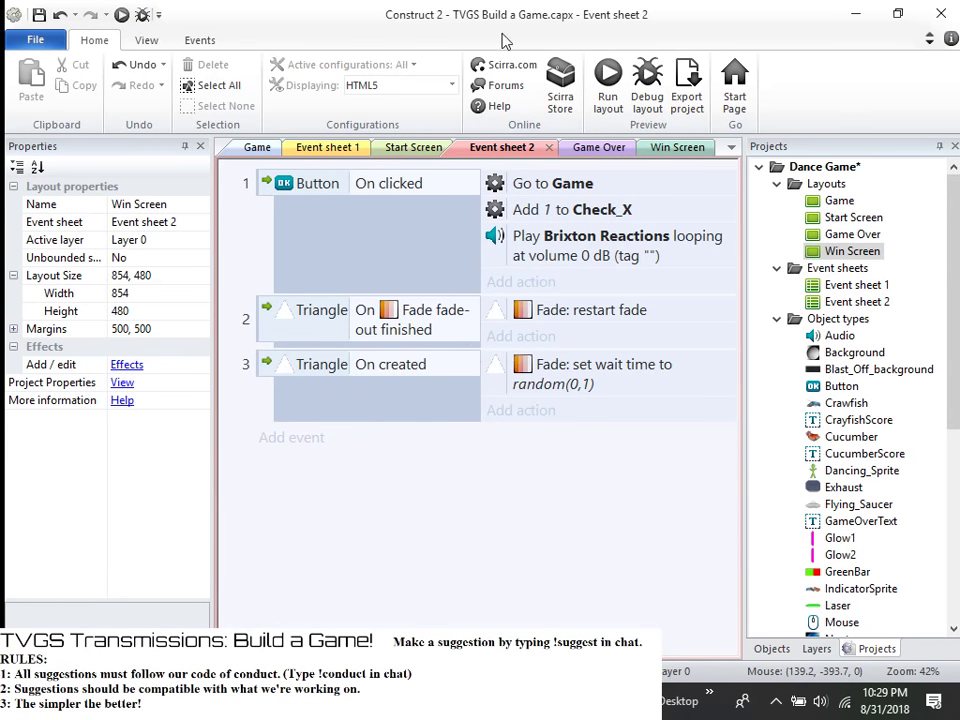
click(397, 150)
click(536, 148)
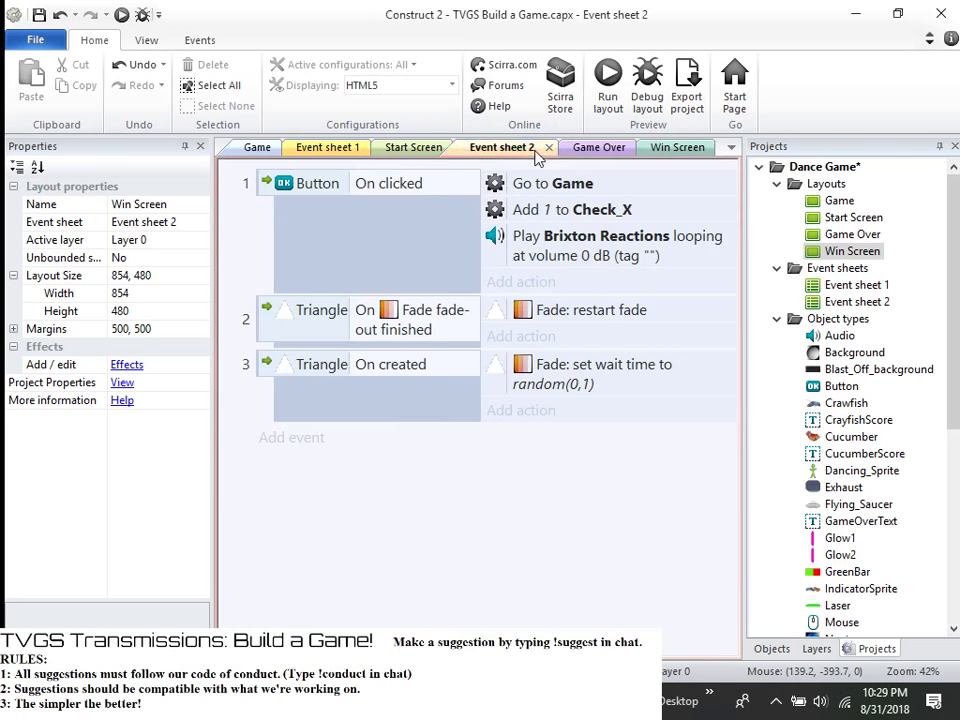
click(600, 147)
click(499, 147)
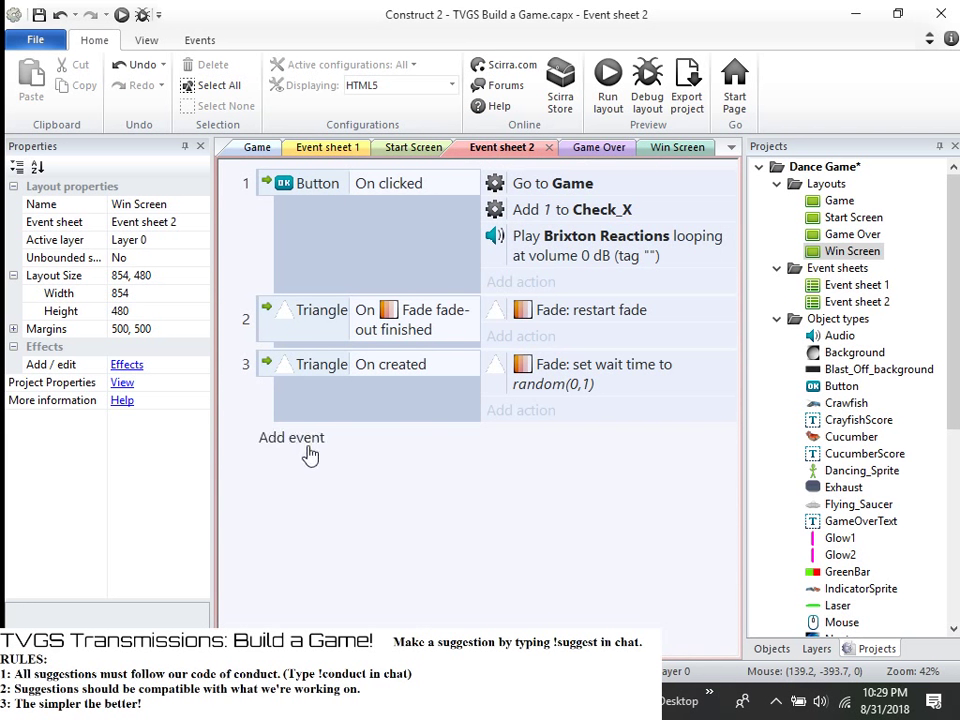
click(530, 340)
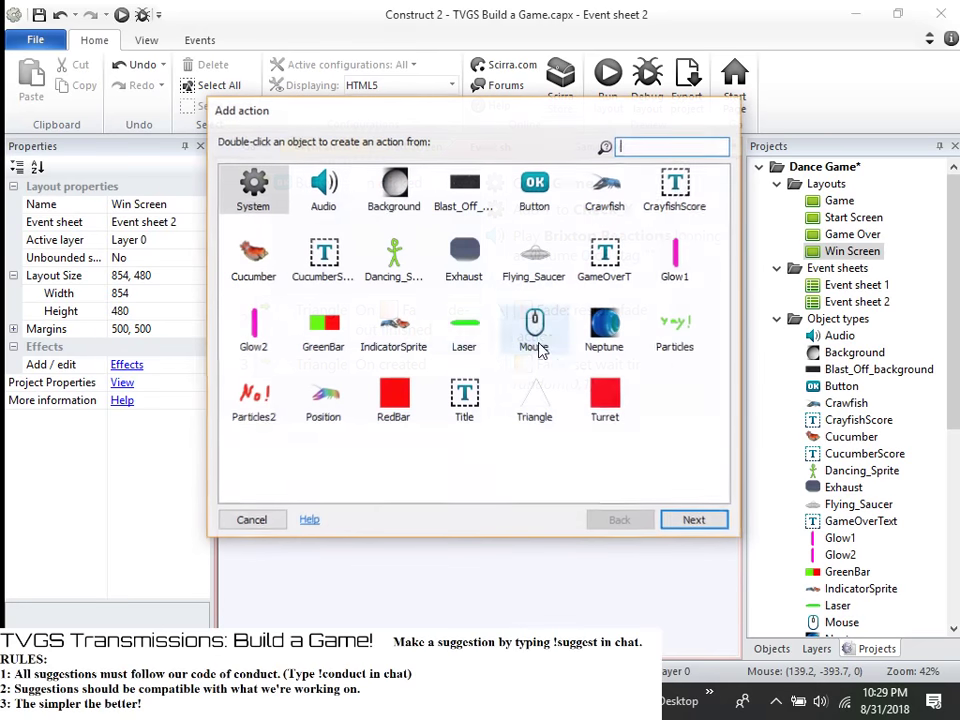
double_click(528, 400)
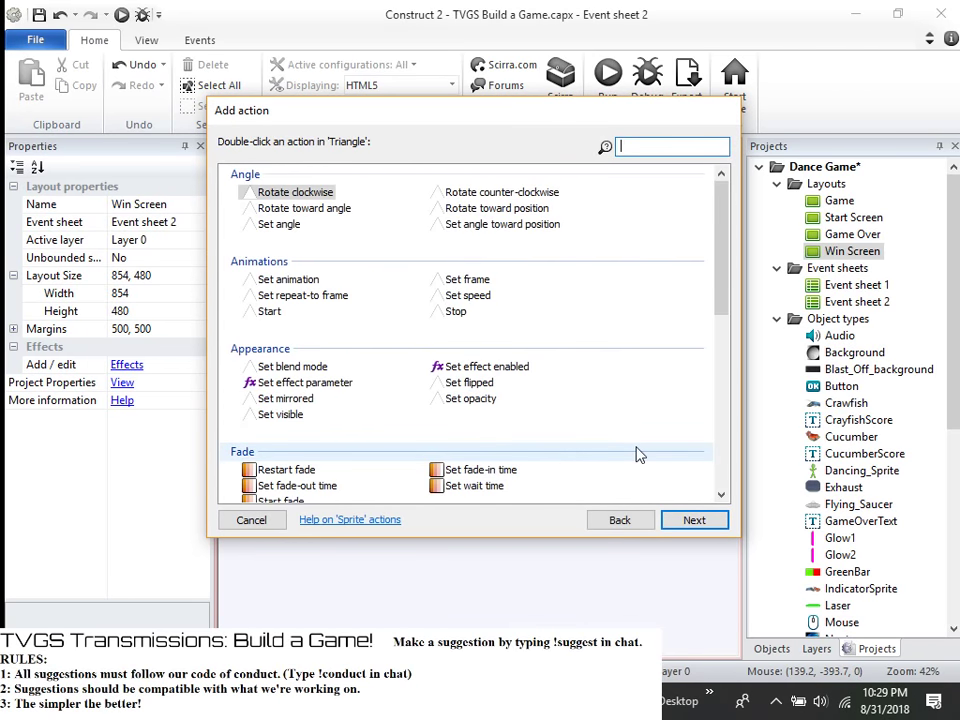
scroll(605, 457, down, 3)
scroll(600, 450, down, 3)
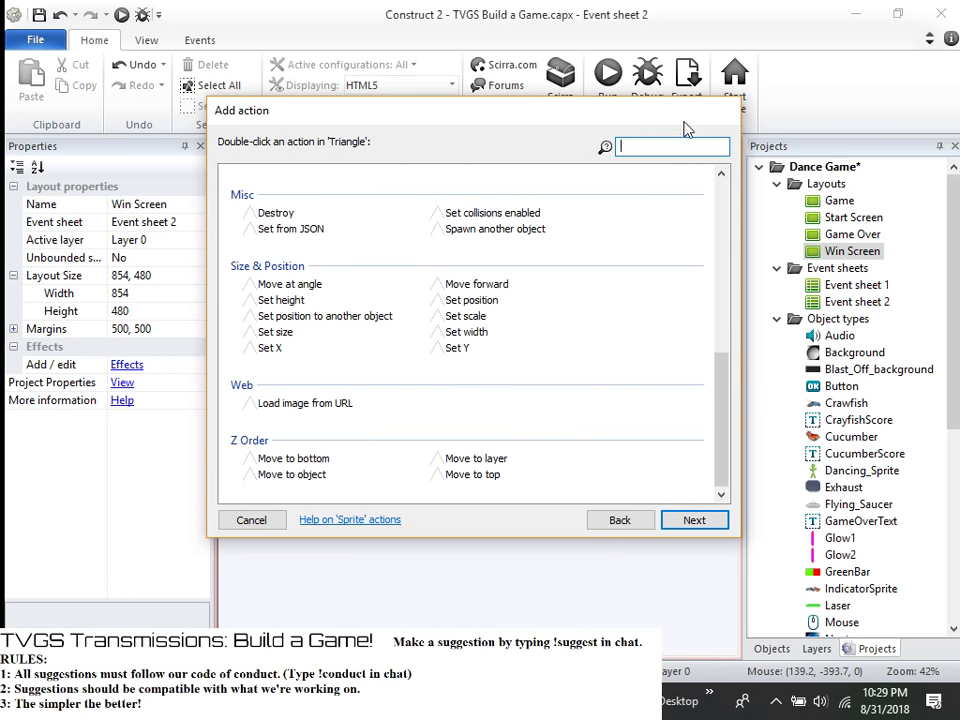
text(col)
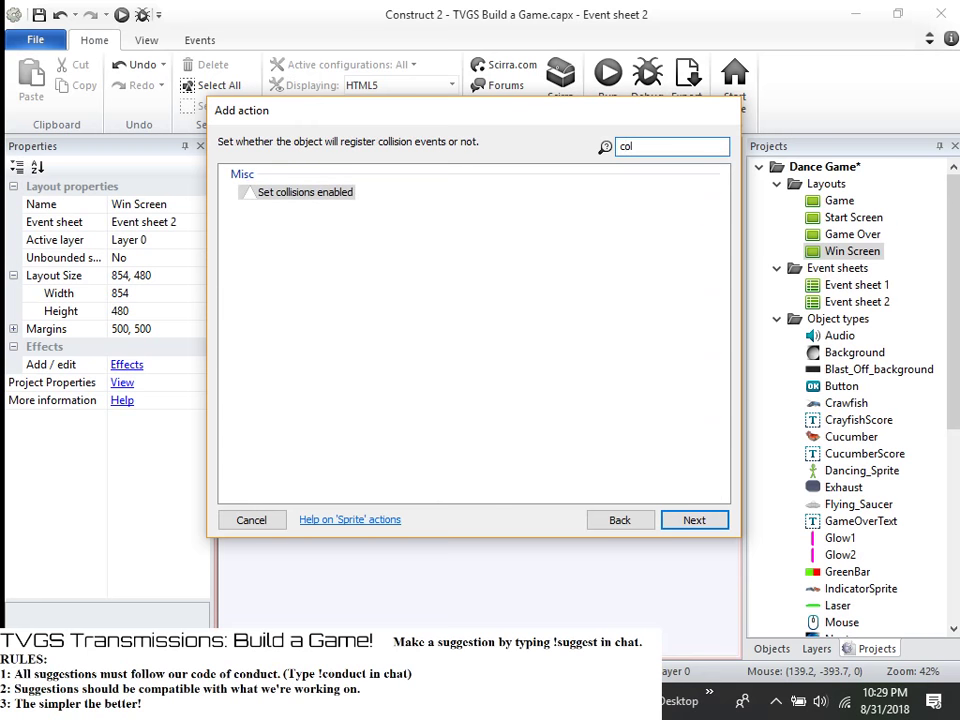
key(BackSpace)
key(BackSpace)
key(BackSpace)
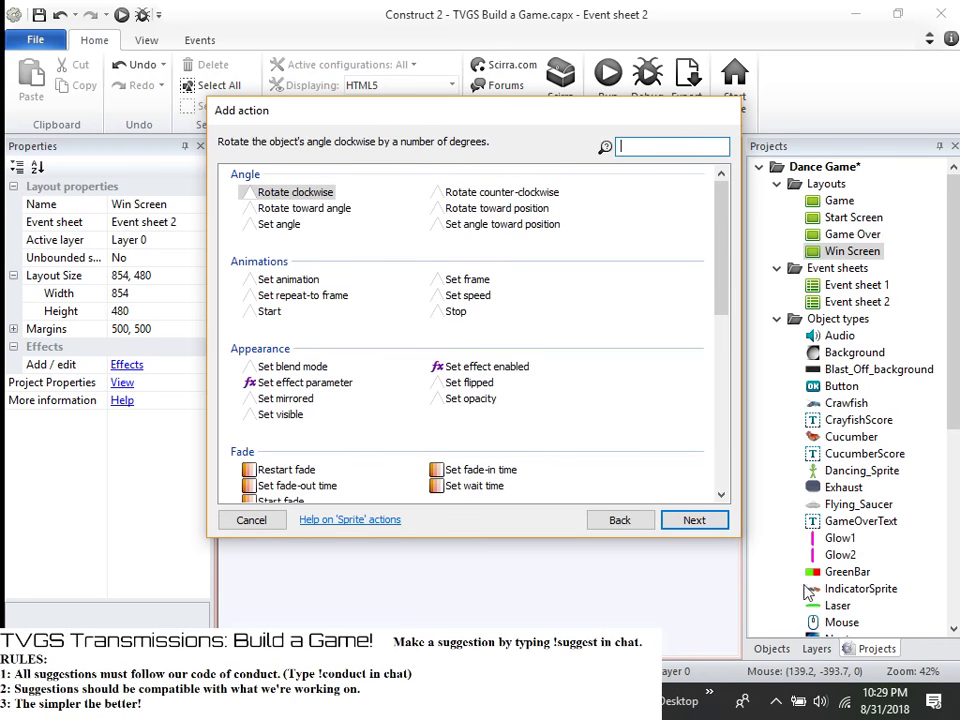
click(226, 522)
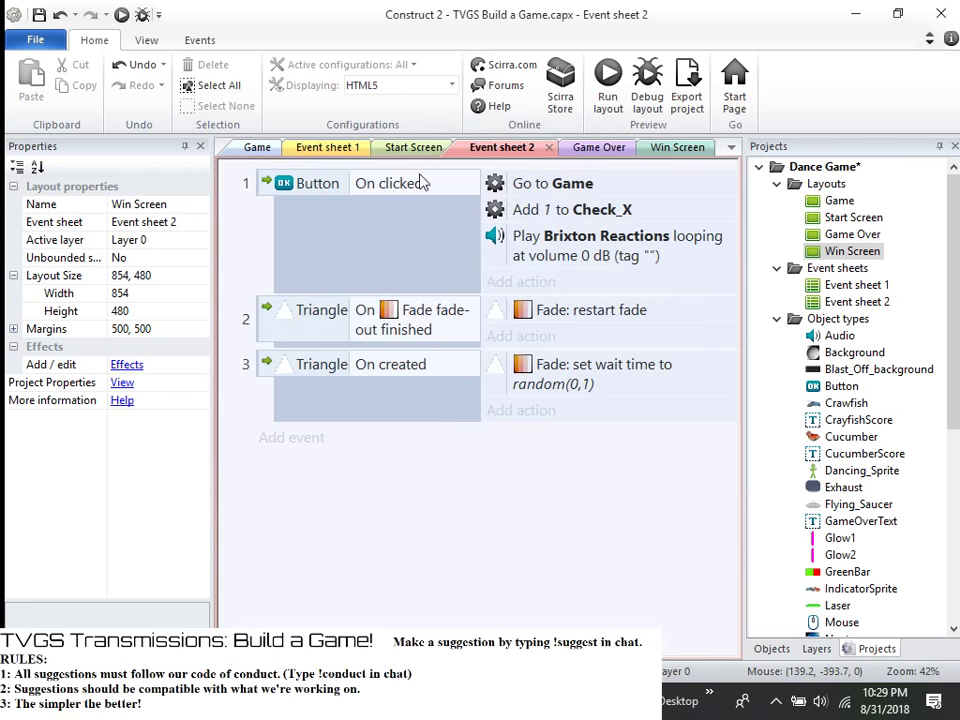
- Add the Adjust HSL effect to the Triangle object in the Win Screen layout
click(675, 147)
scroll(827, 450, down, 6)
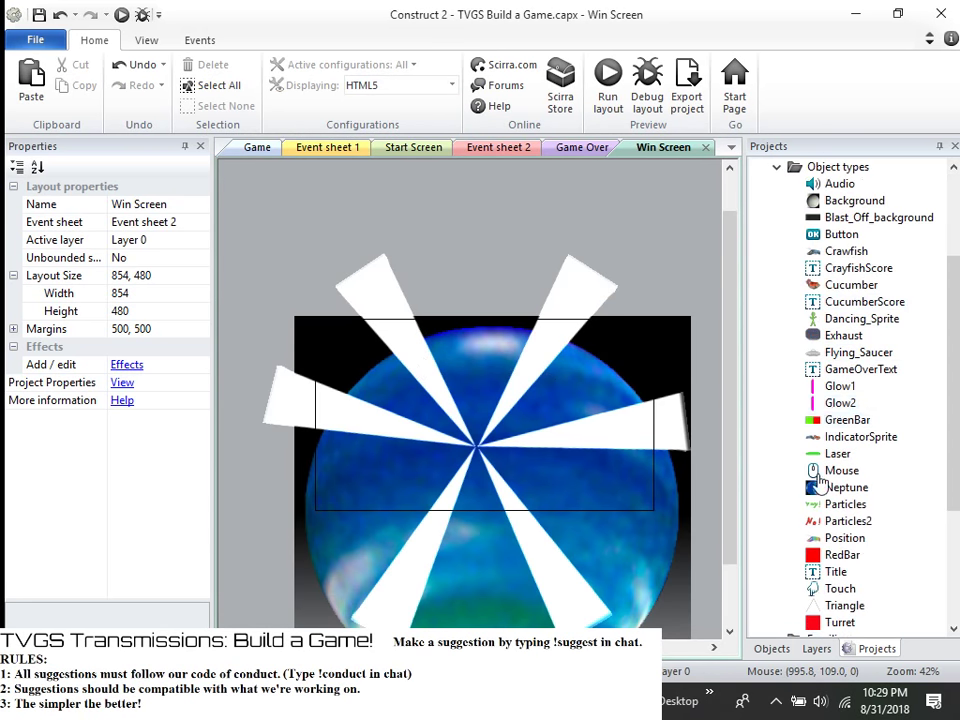
click(843, 453)
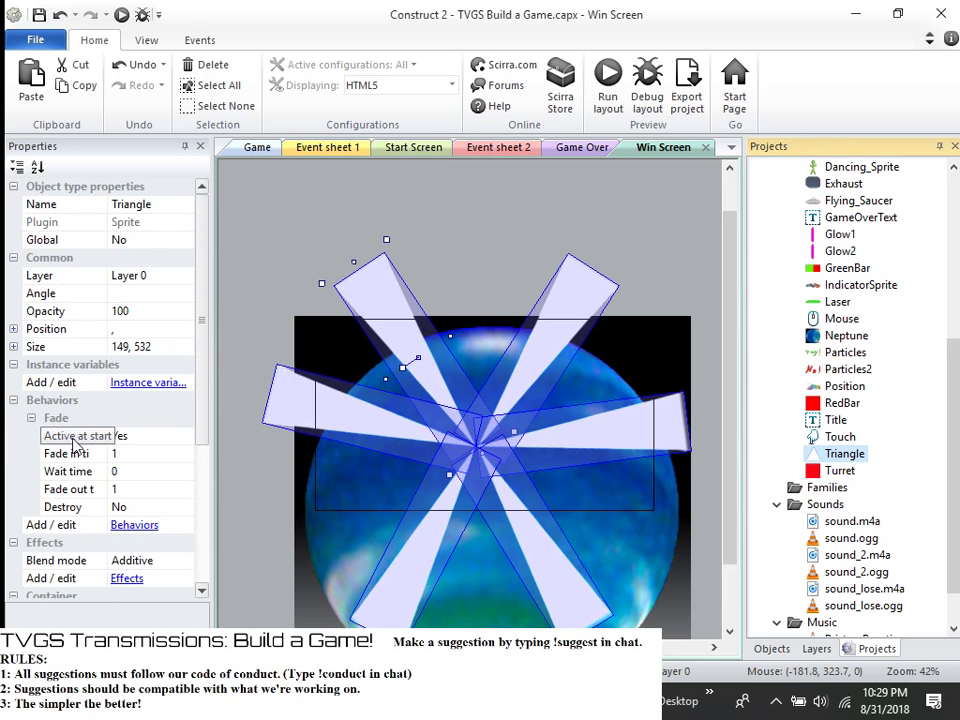
scroll(110, 520, down, 1)
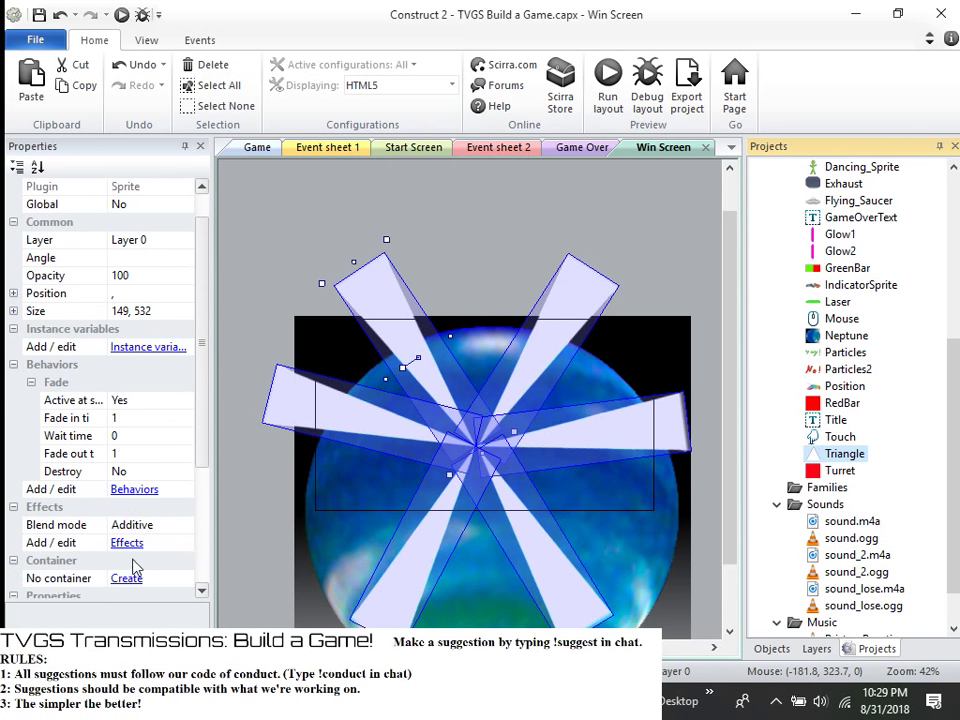
click(127, 542)
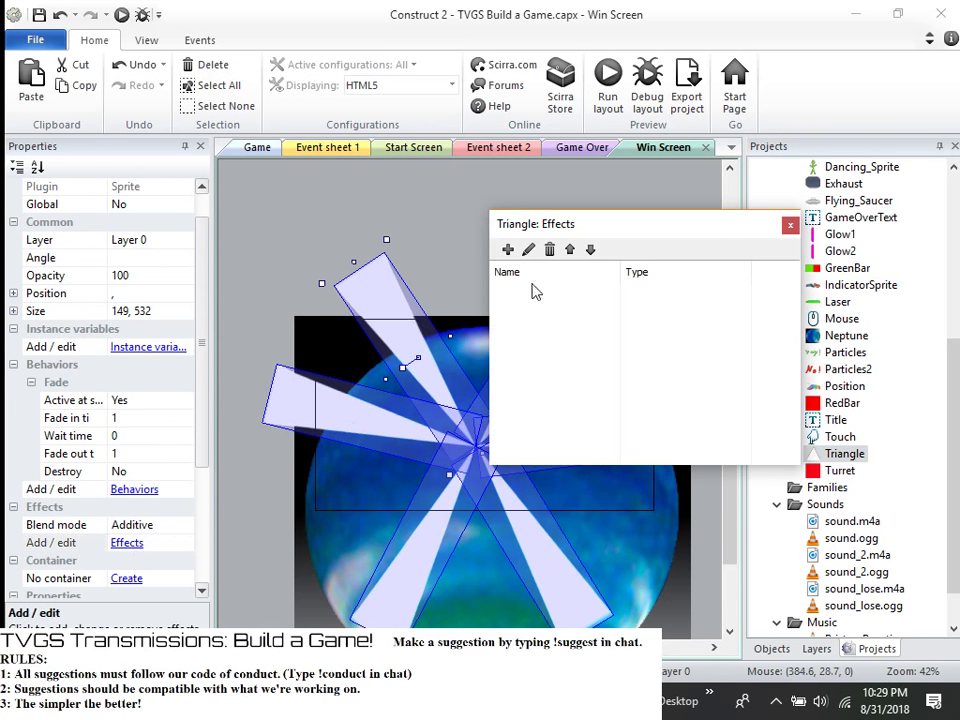
click(508, 249)
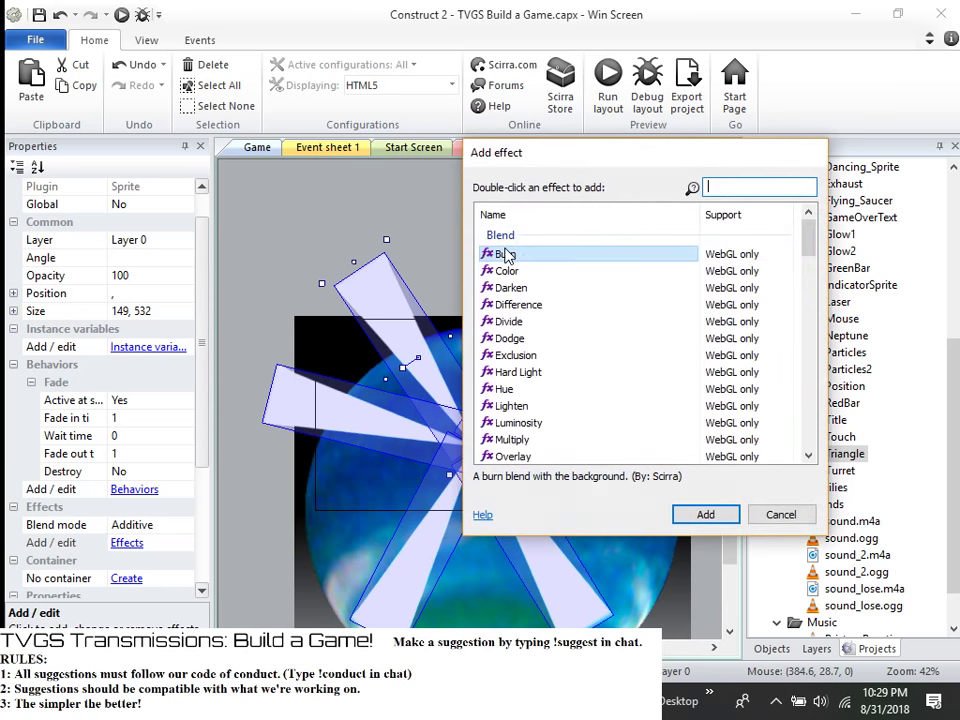
click(582, 273)
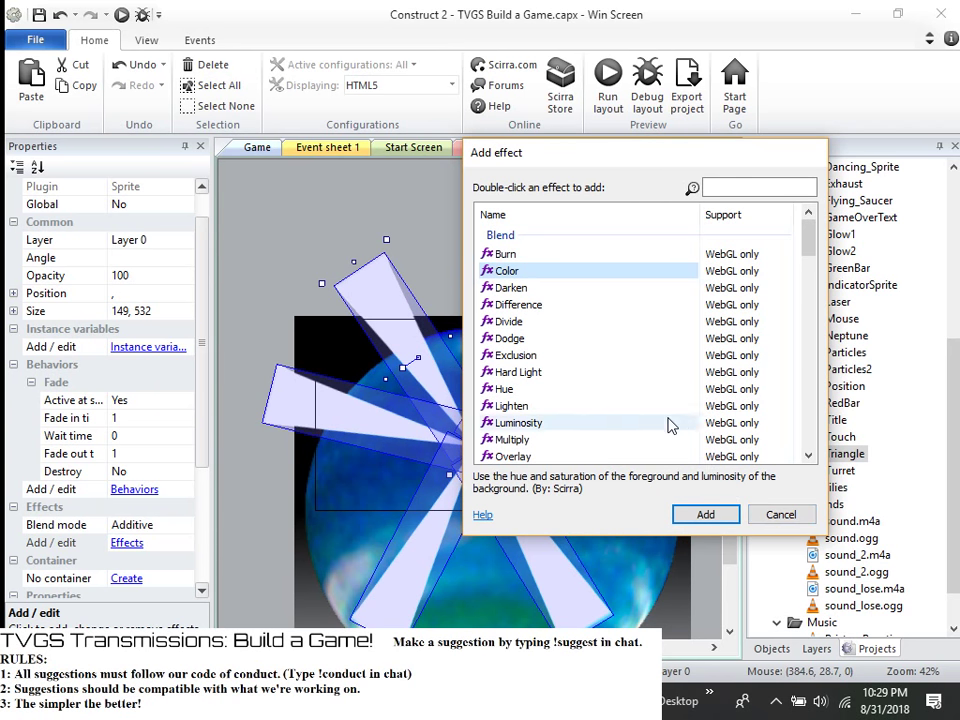
scroll(673, 422, down, 3)
scroll(666, 428, down, 1)
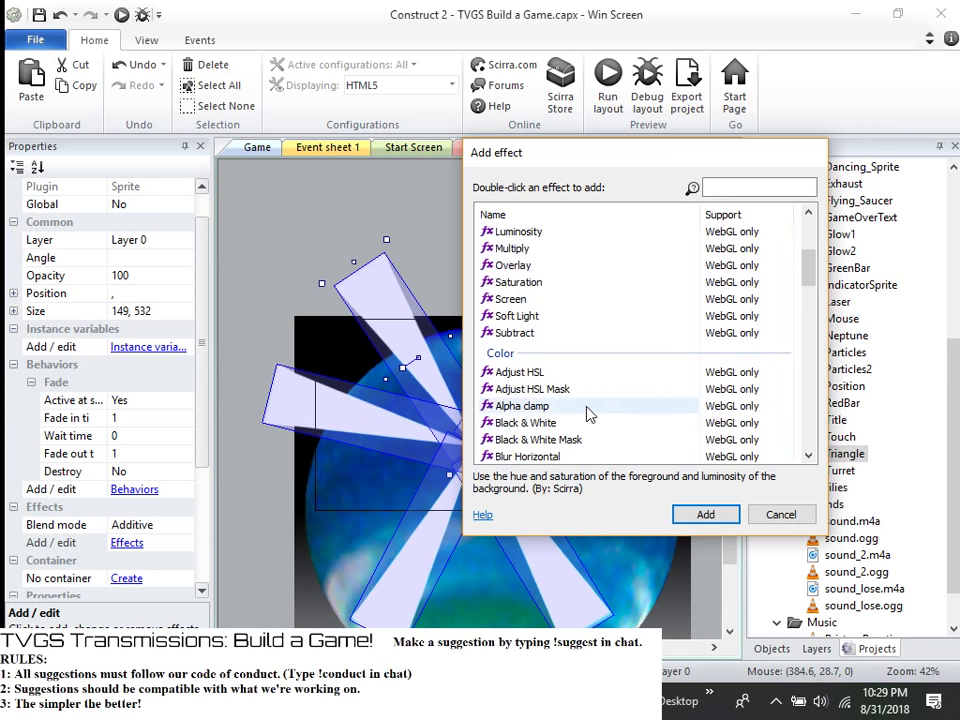
click(582, 373)
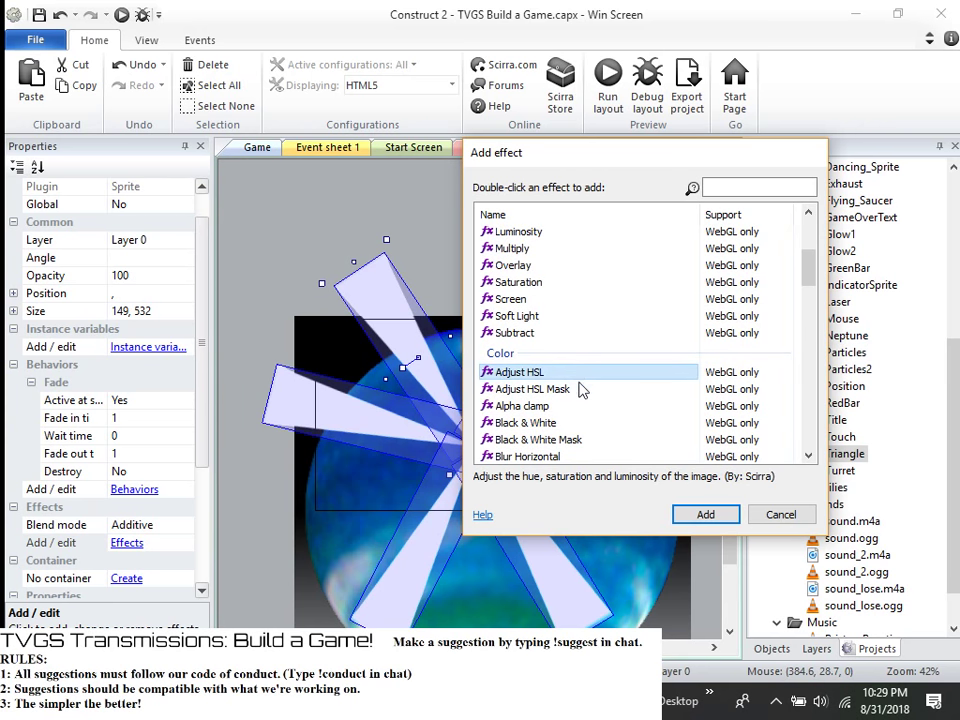
click(705, 514)
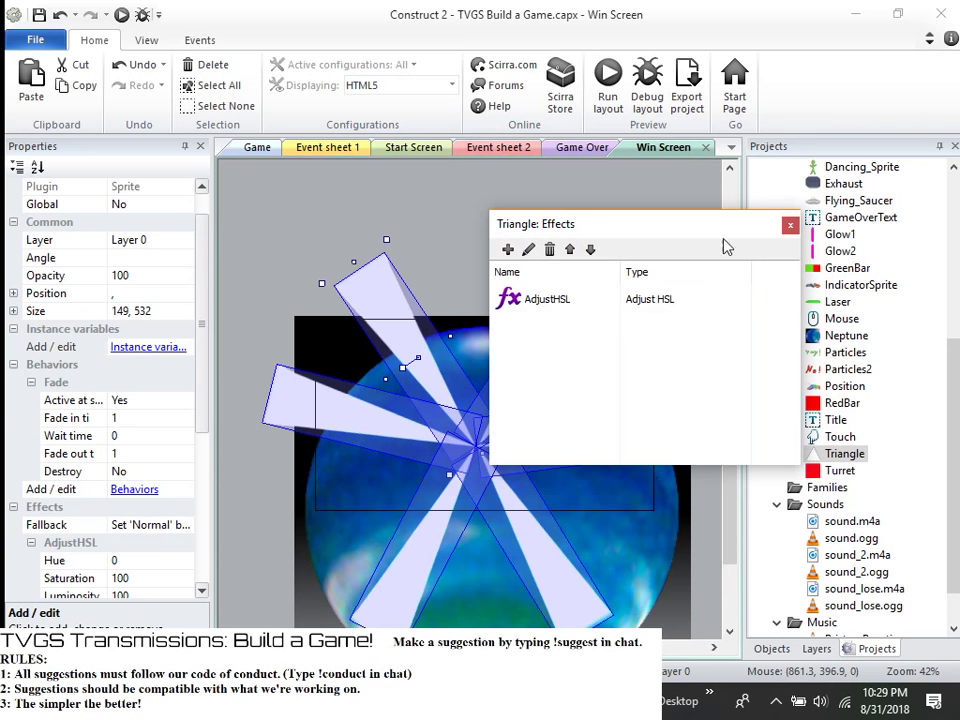
click(790, 225)
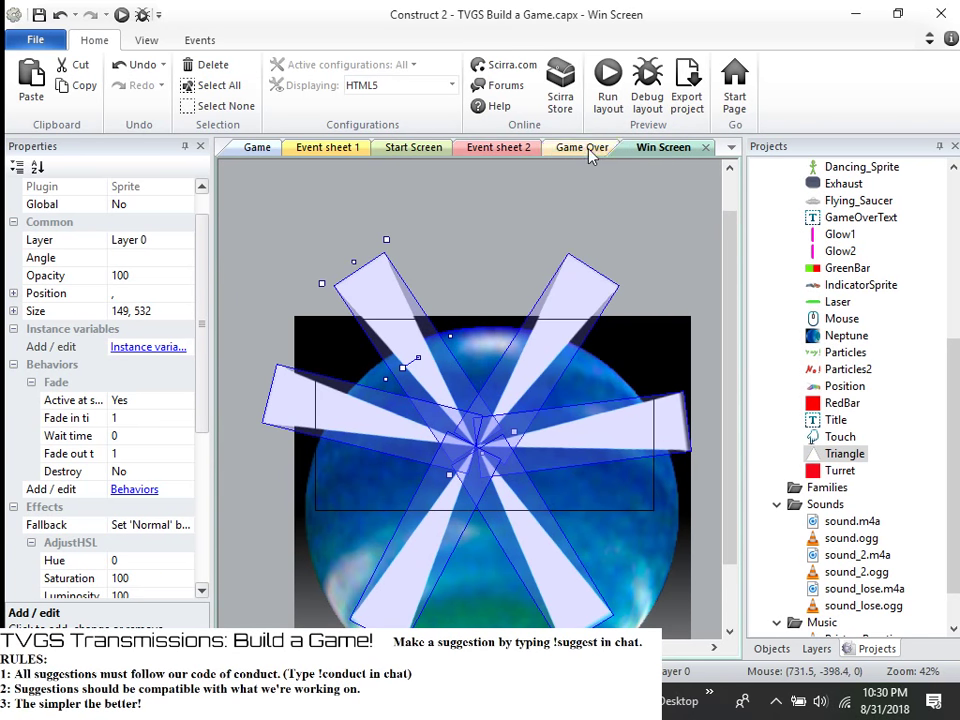
- Add the Triangle action Set effect parameter to the Fade fade-out finished event in Event sheet 2
click(498, 147)
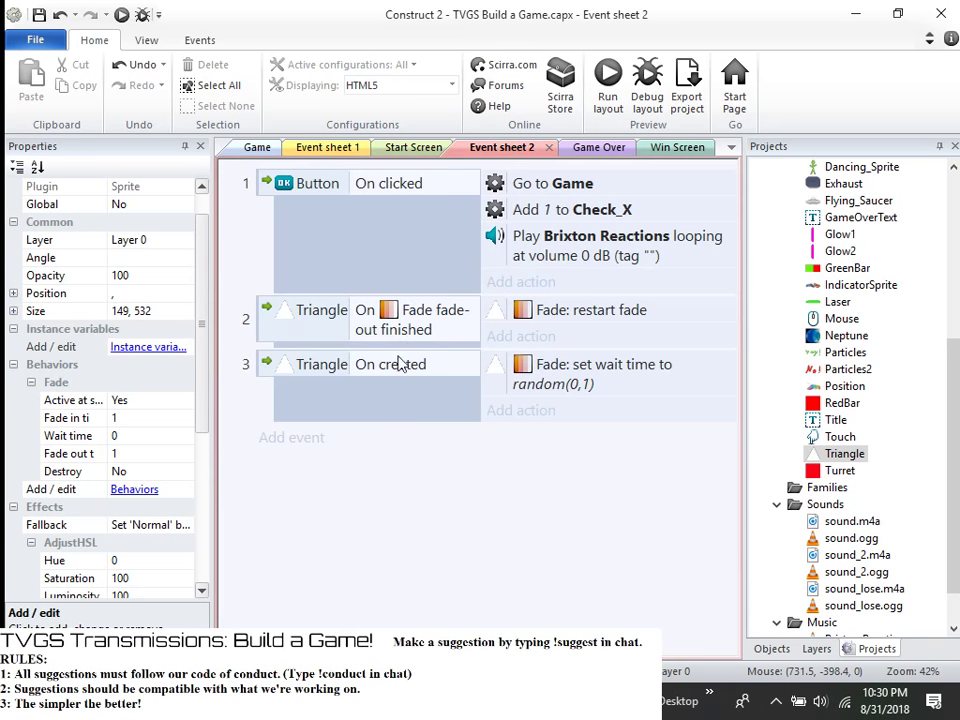
click(524, 335)
click(542, 405)
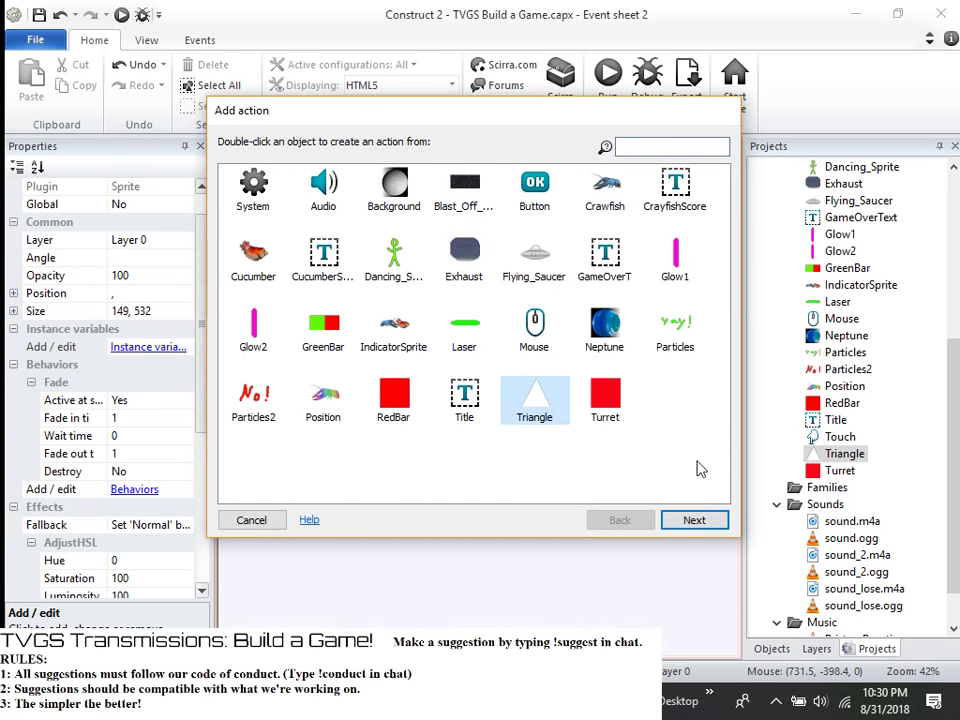
click(700, 524)
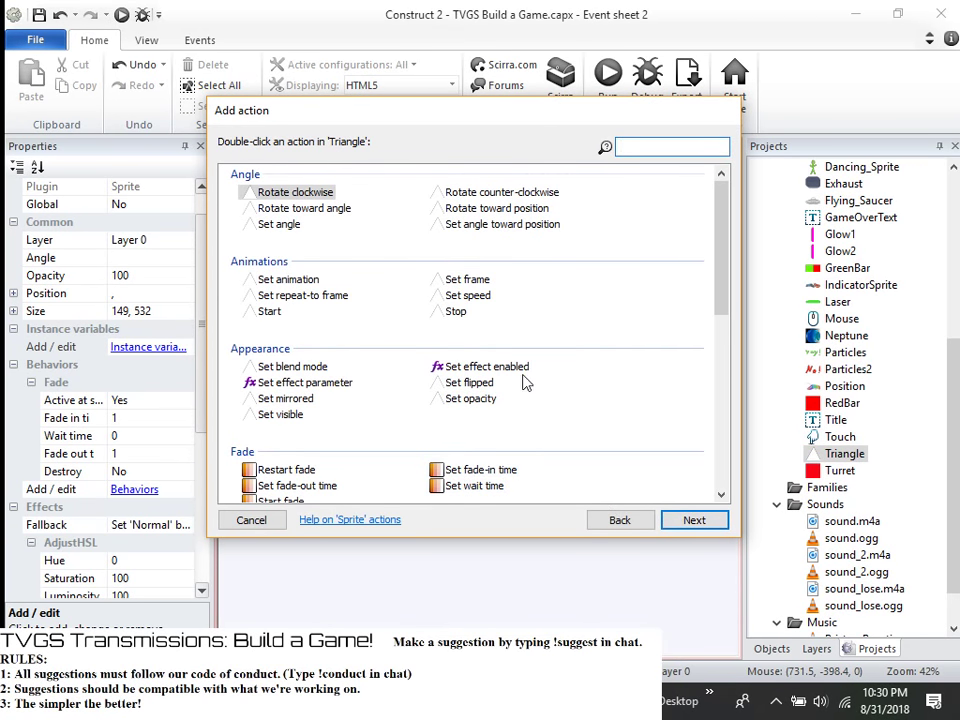
scroll(525, 382, down, 6)
scroll(555, 375, up, 6)
click(318, 382)
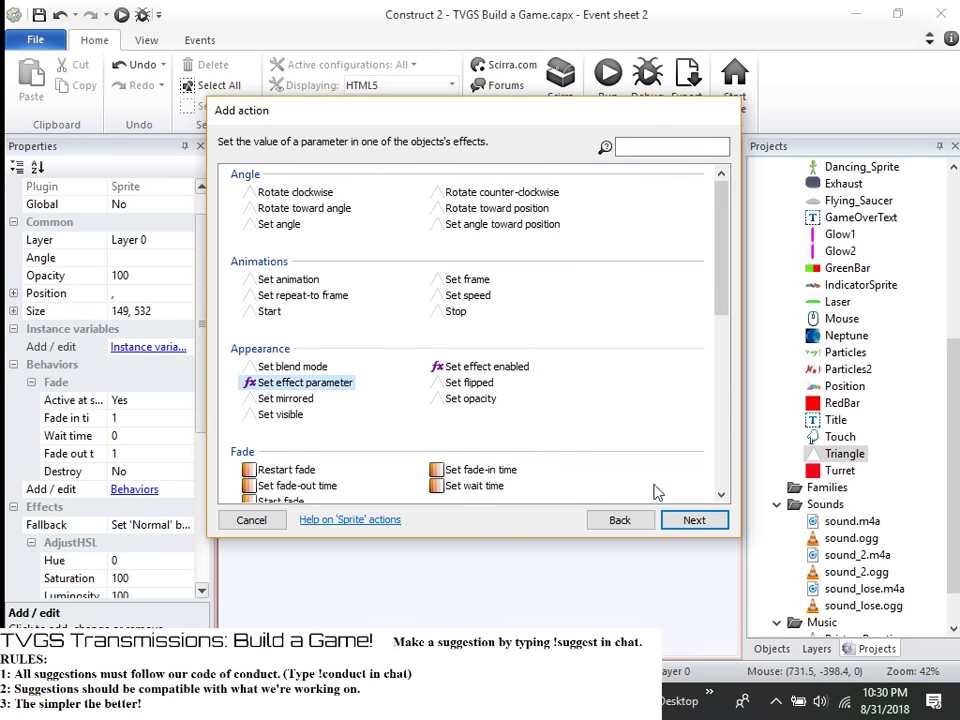
click(695, 520)
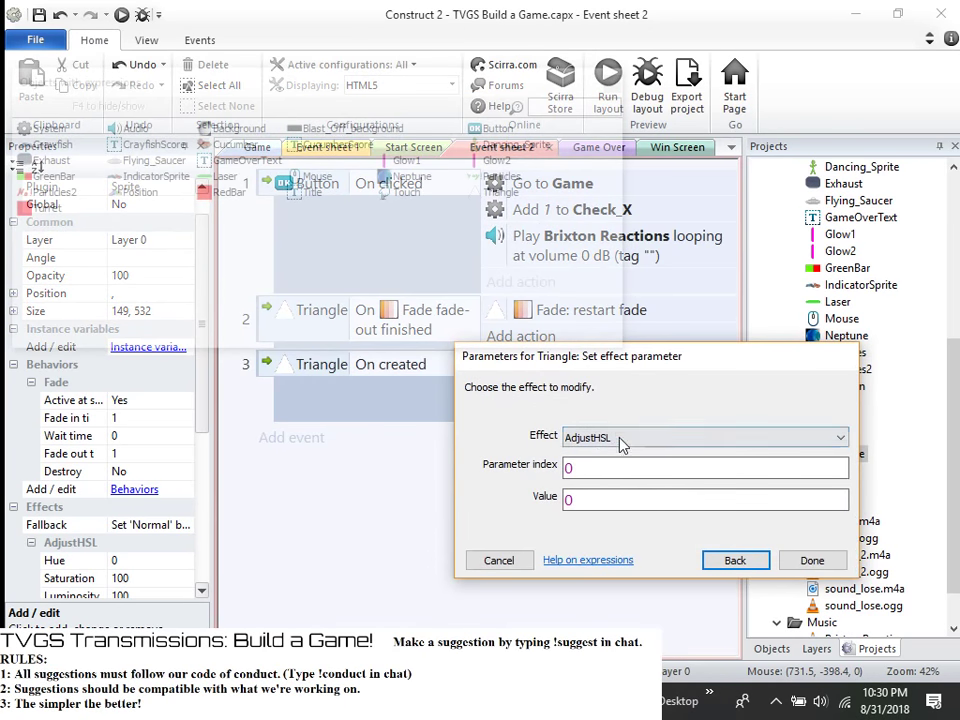
- Set the action's effect to AdjustHSL with parameter index 0 and value random(0,1), and confirm it
click(620, 440)
click(611, 436)
click(600, 464)
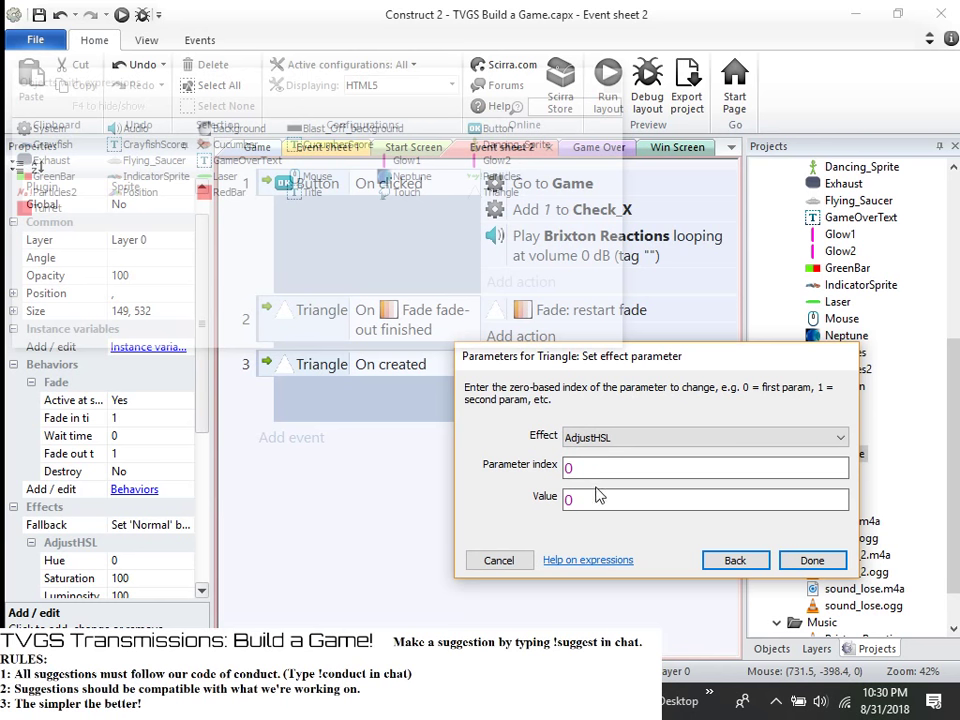
click(592, 499)
double_click(569, 499)
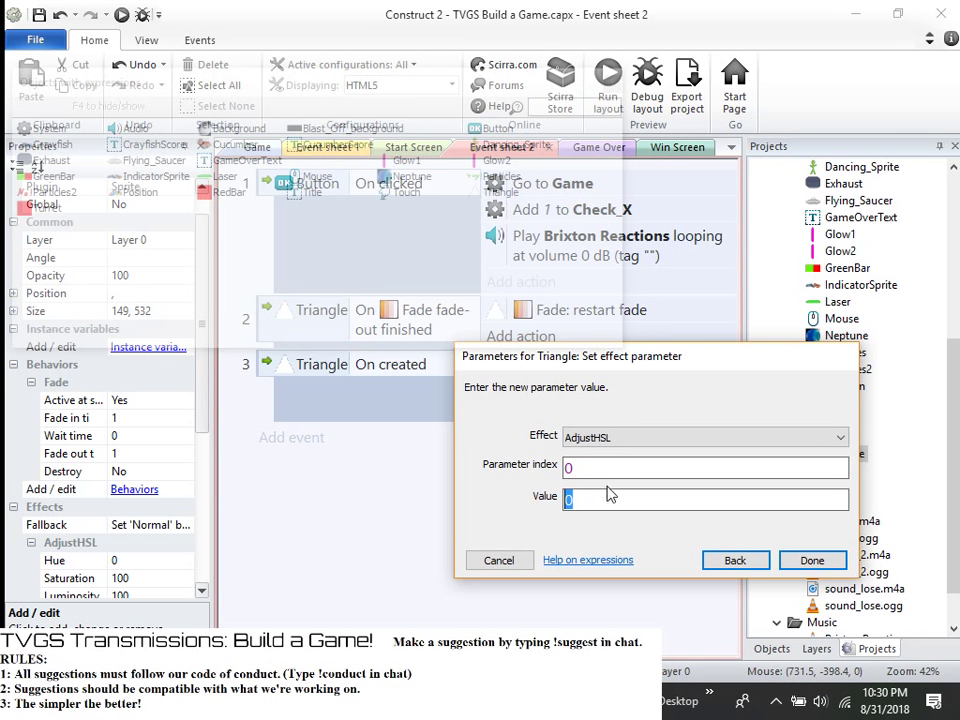
text(rando)
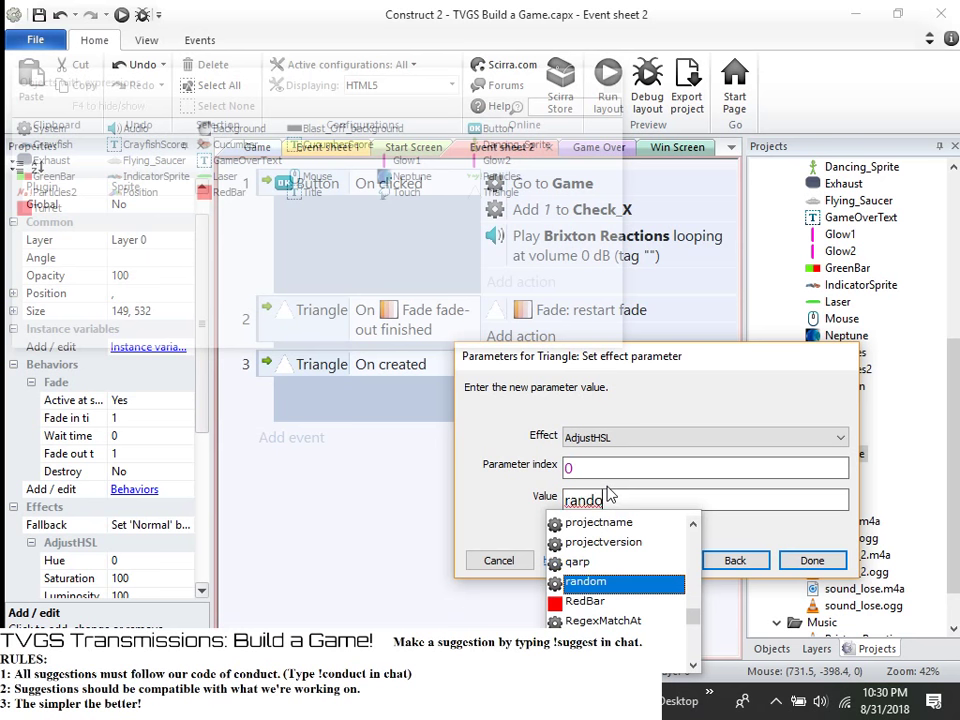
text(m()
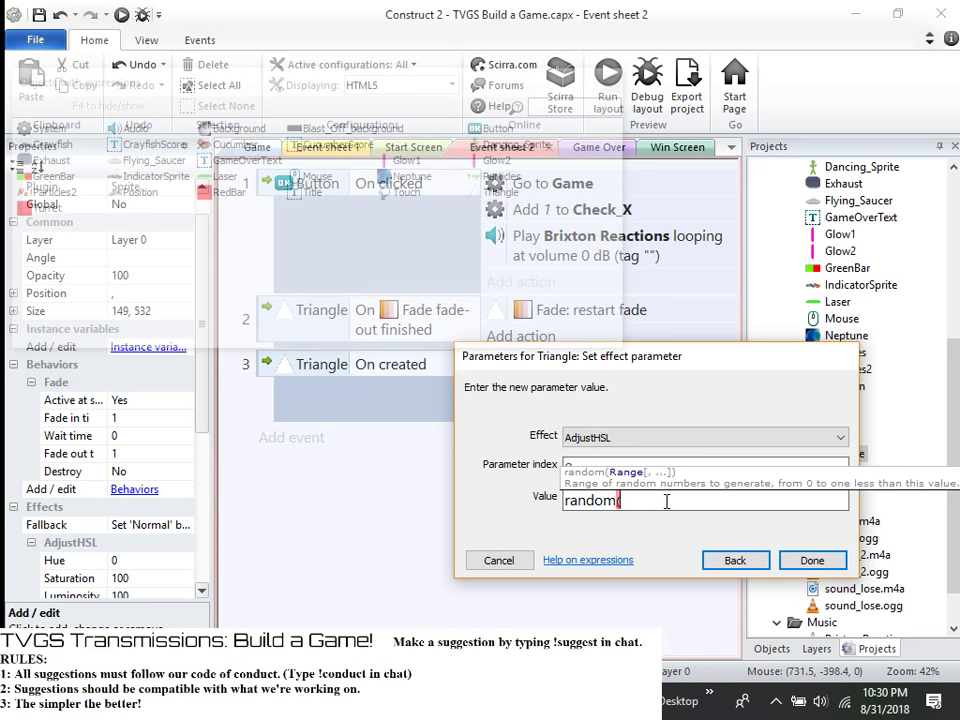
text(0,1)
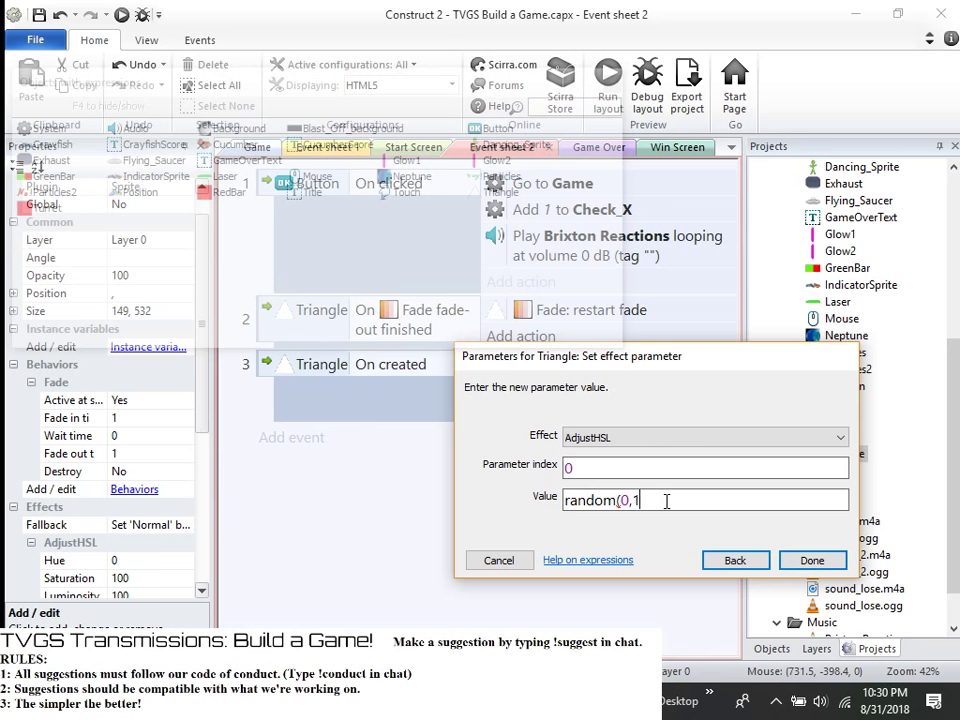
click(805, 561)
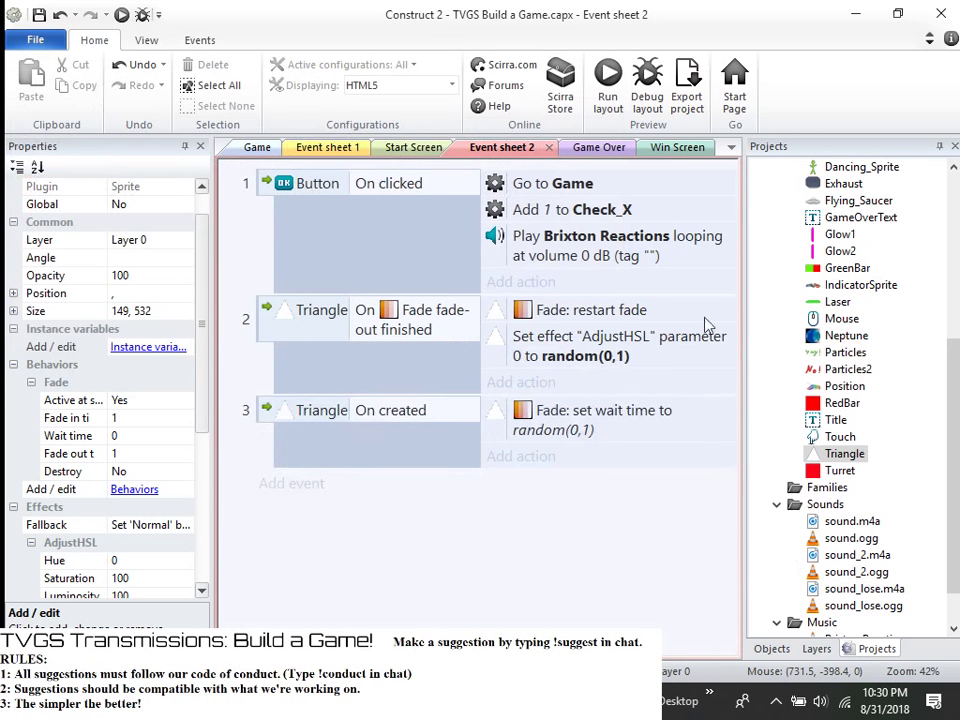
- Run the Win Screen layout in the browser to check the beam colours, close the preview and return to Construct 2
click(607, 80)
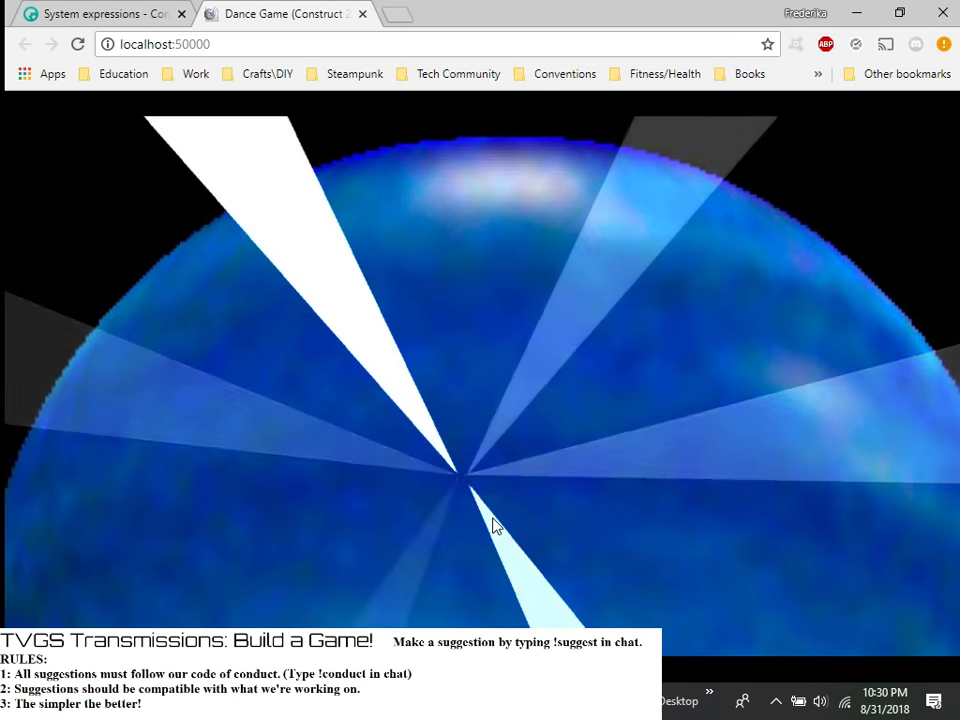
click(362, 14)
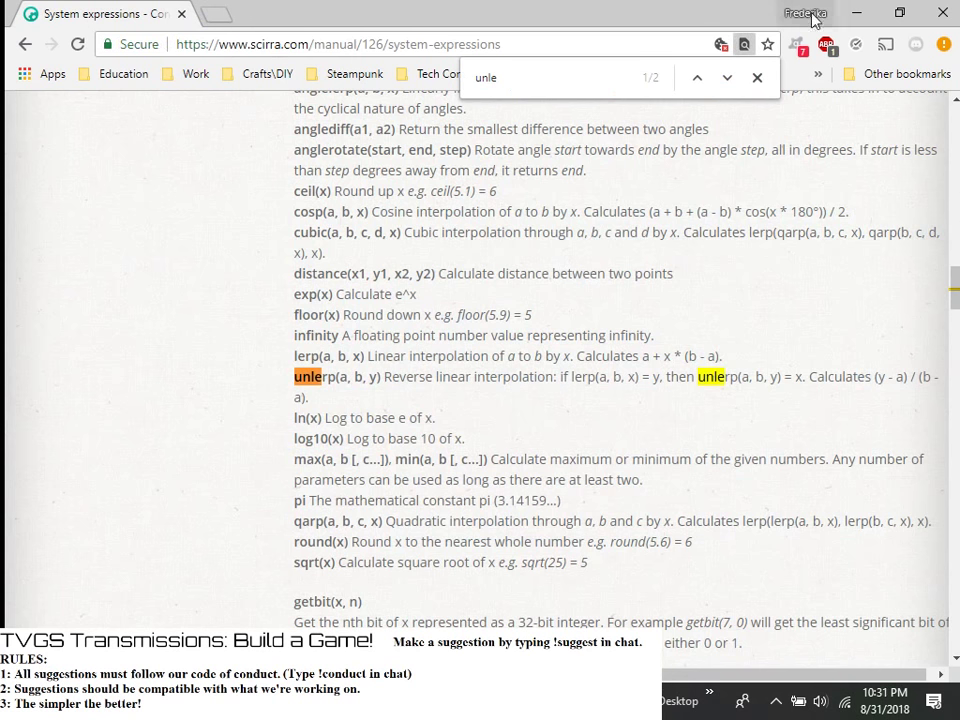
click(856, 13)
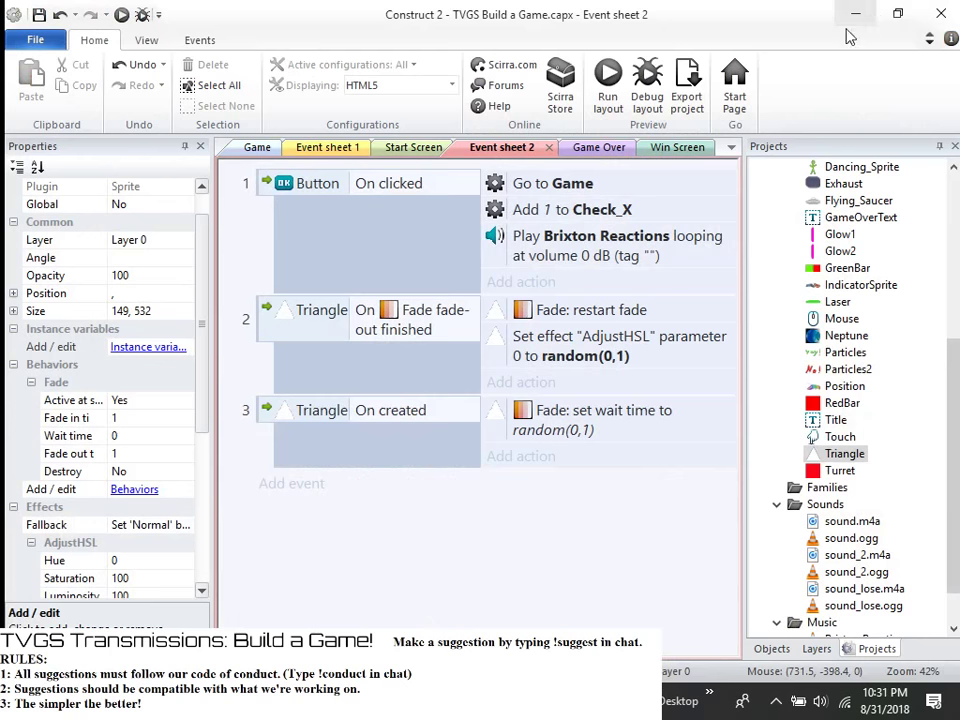
- Check the AdjustHSL action and the Triangle's AdjustHSL effect properties, including its saturation
click(583, 343)
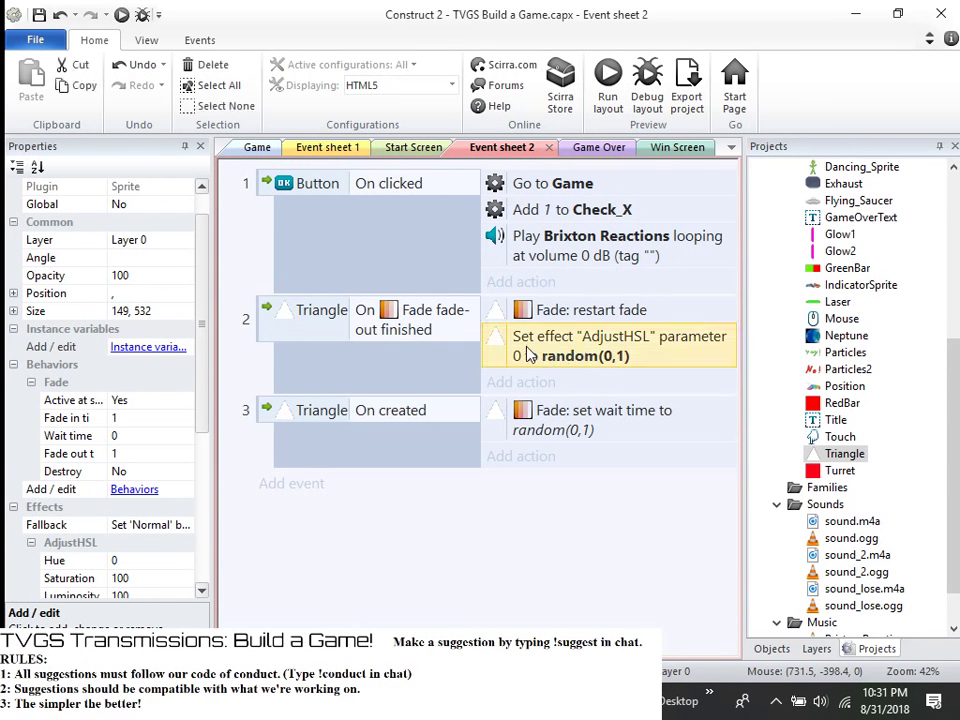
click(177, 578)
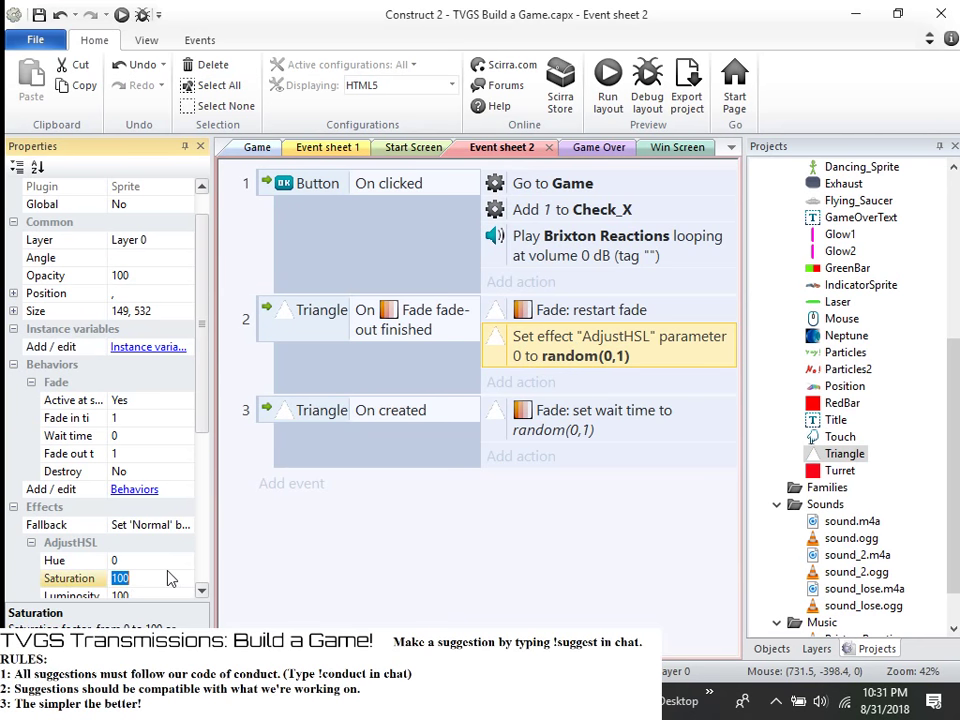
click(838, 452)
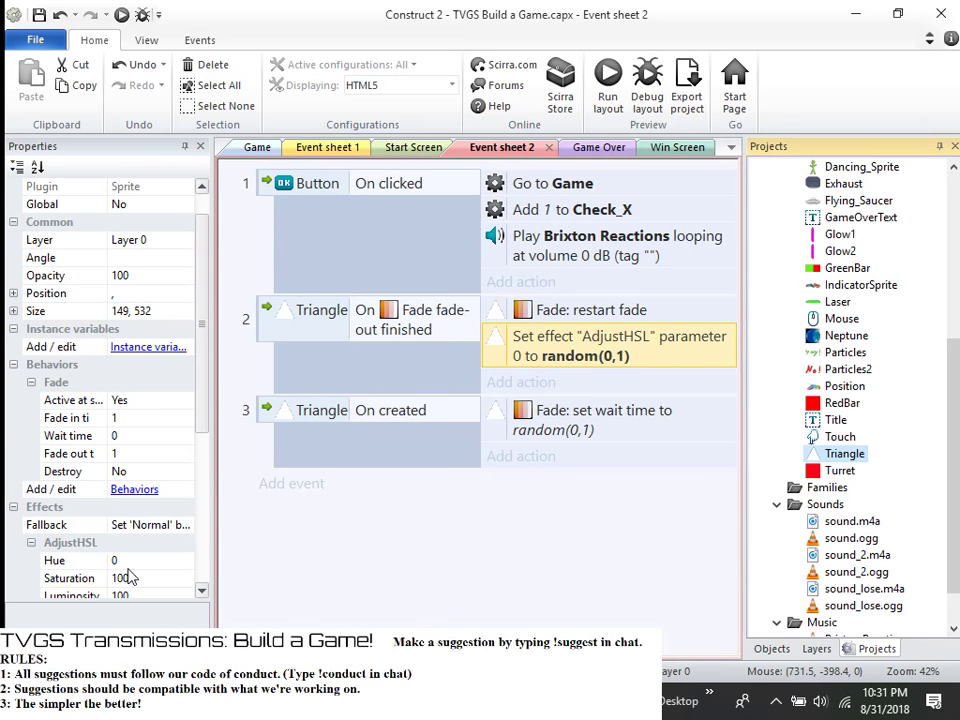
scroll(130, 577, down, 1)
click(148, 541)
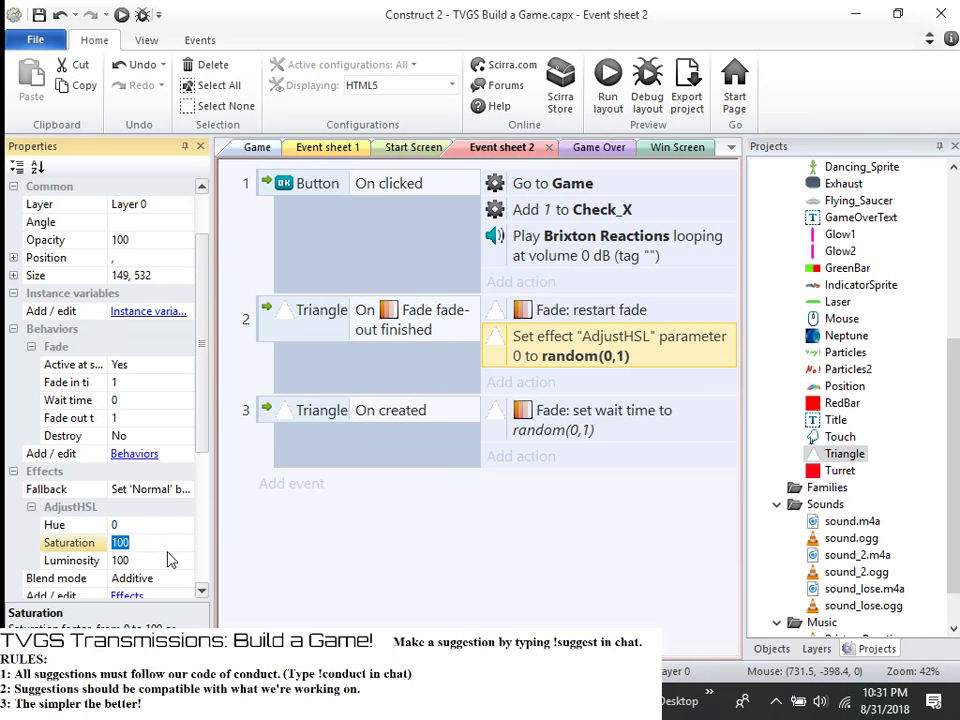
- Fill the Triangle sprite's image with light pink (Red 253, Green 196, Blue 201) and close the image editor
double_click(849, 455)
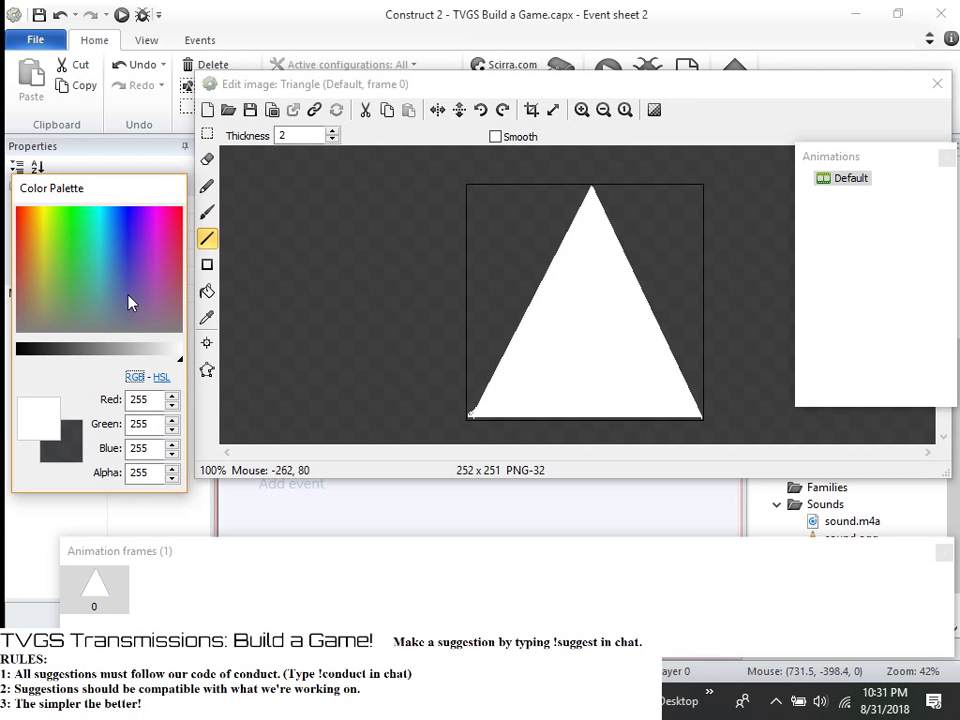
click(182, 219)
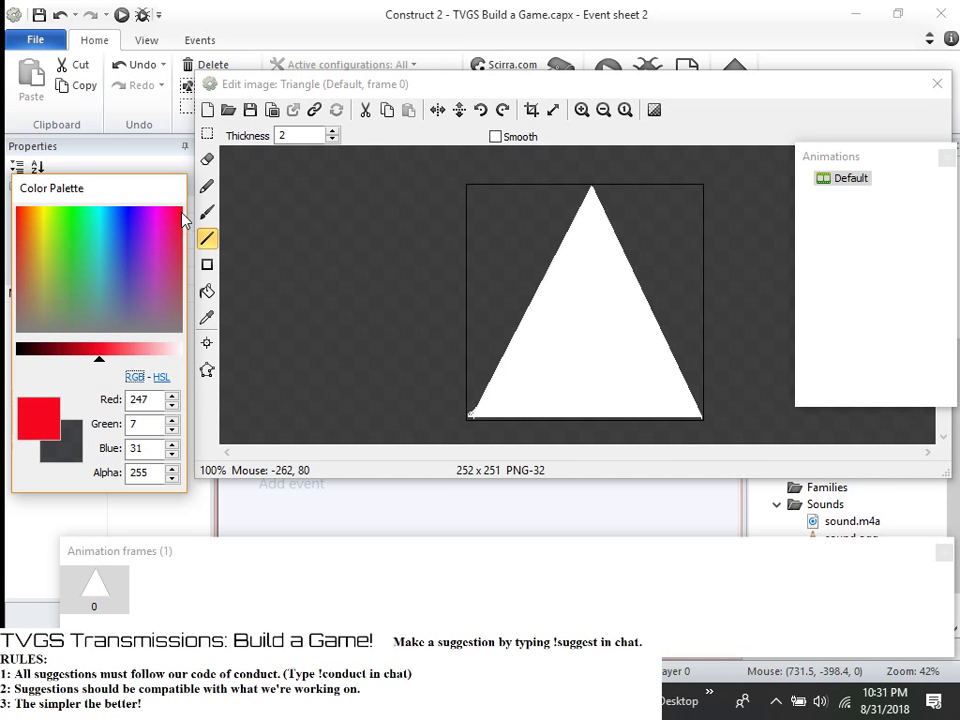
click(98, 358)
mouse_move(98, 360)
mouse_down()
mouse_move(171, 358)
mouse_move(163, 358)
mouse_up()
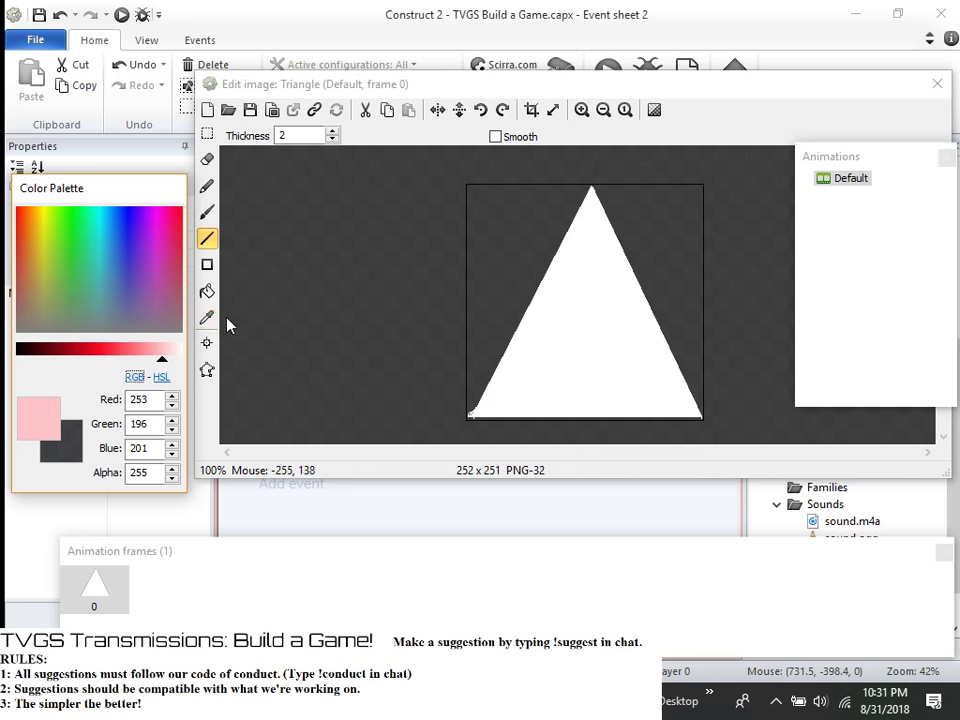
click(207, 291)
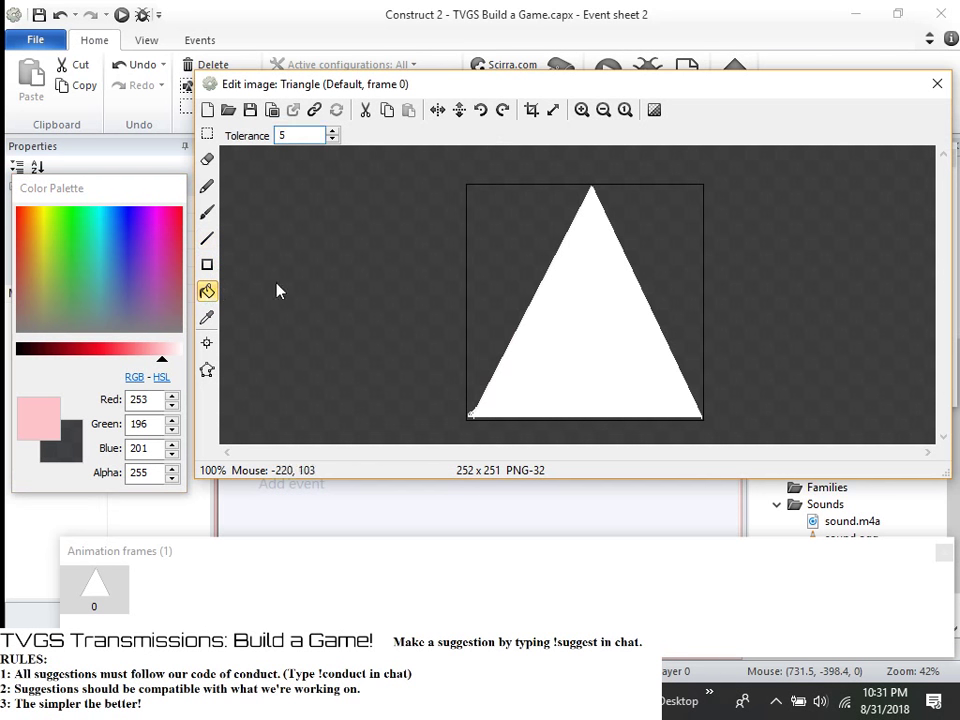
click(567, 293)
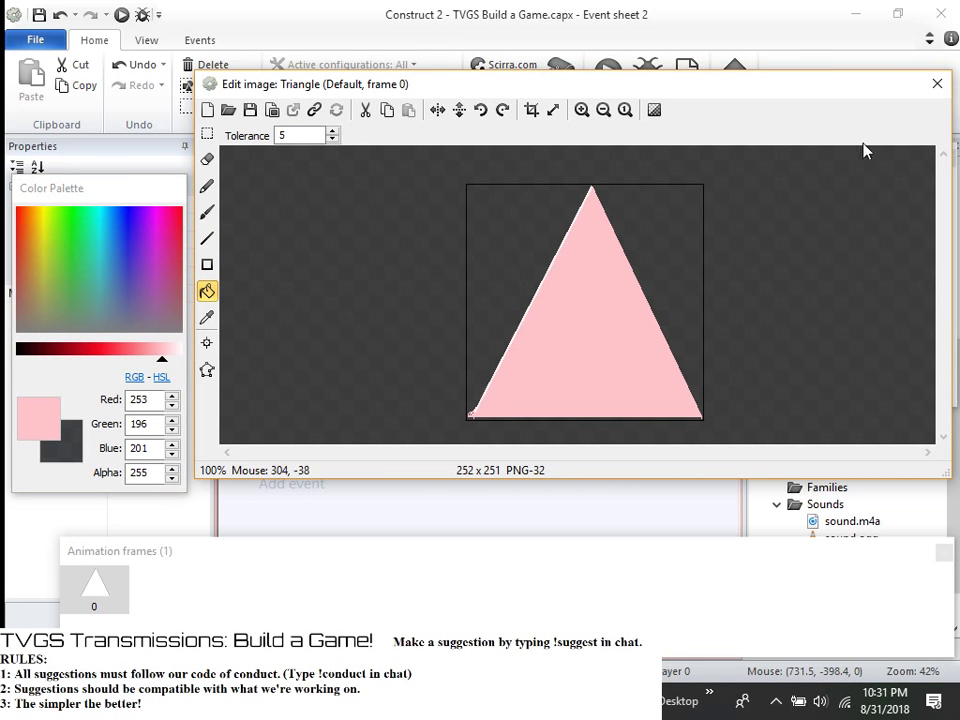
click(937, 84)
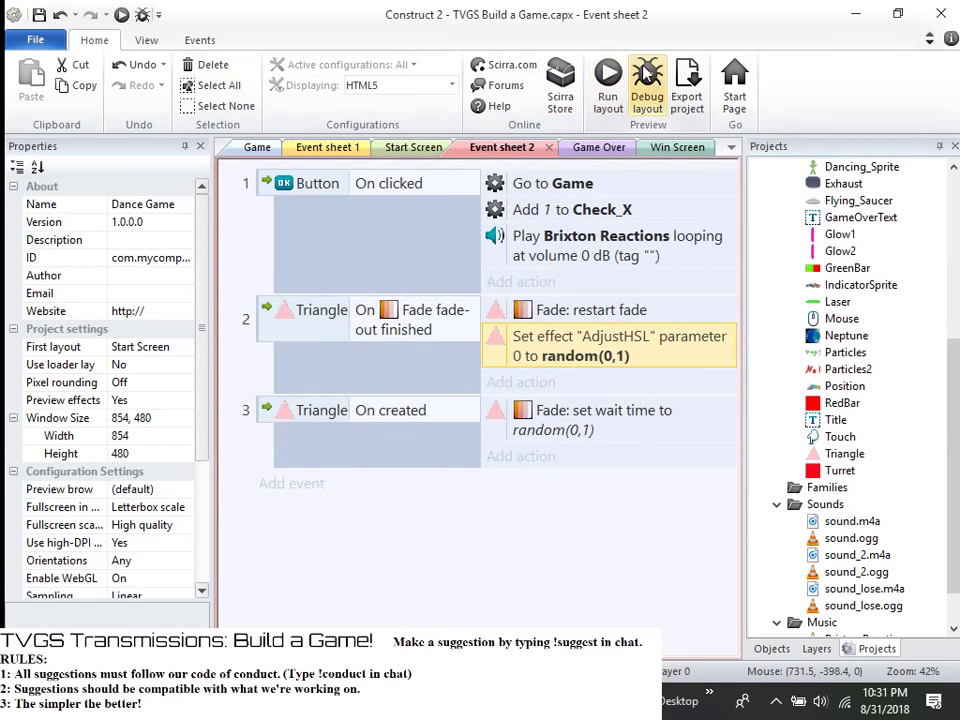
- Run the layout in the browser to check the pink Triangle beams, close the preview and return to Construct 2
click(608, 90)
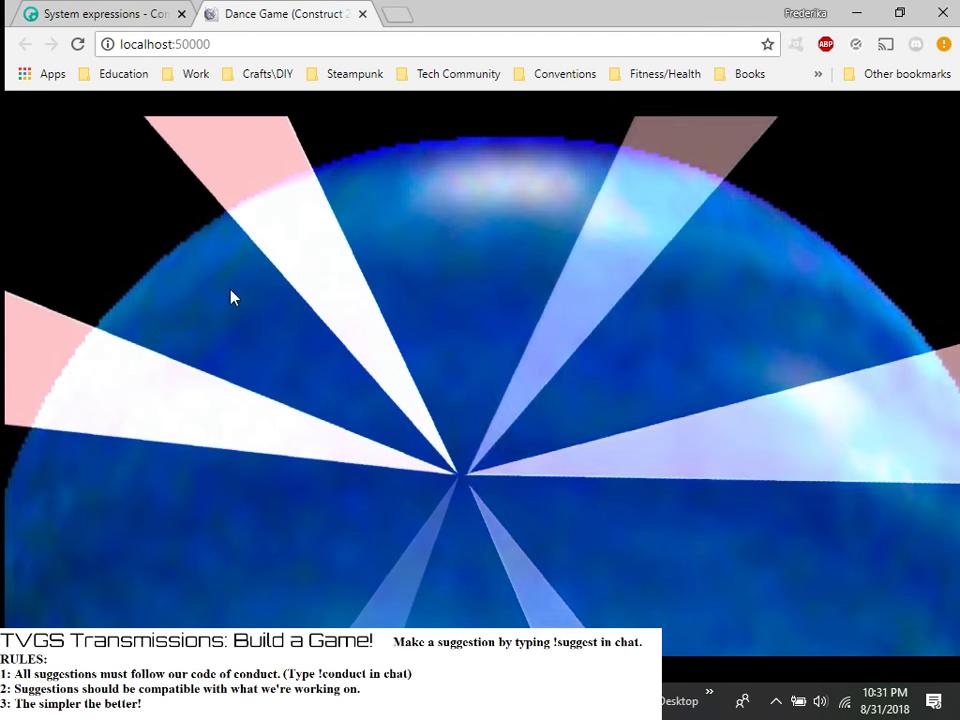
click(363, 14)
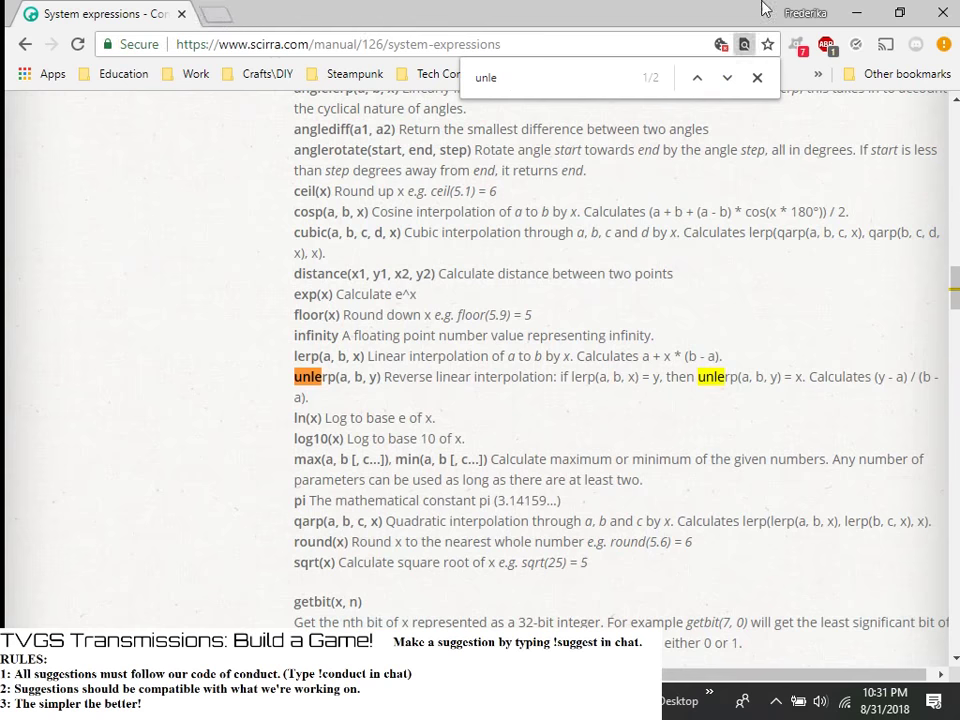
click(856, 13)
- Set the value of the Triangle's AdjustHSL effect action to random(0,100) in the fade-out finished event and confirm it
double_click(580, 428)
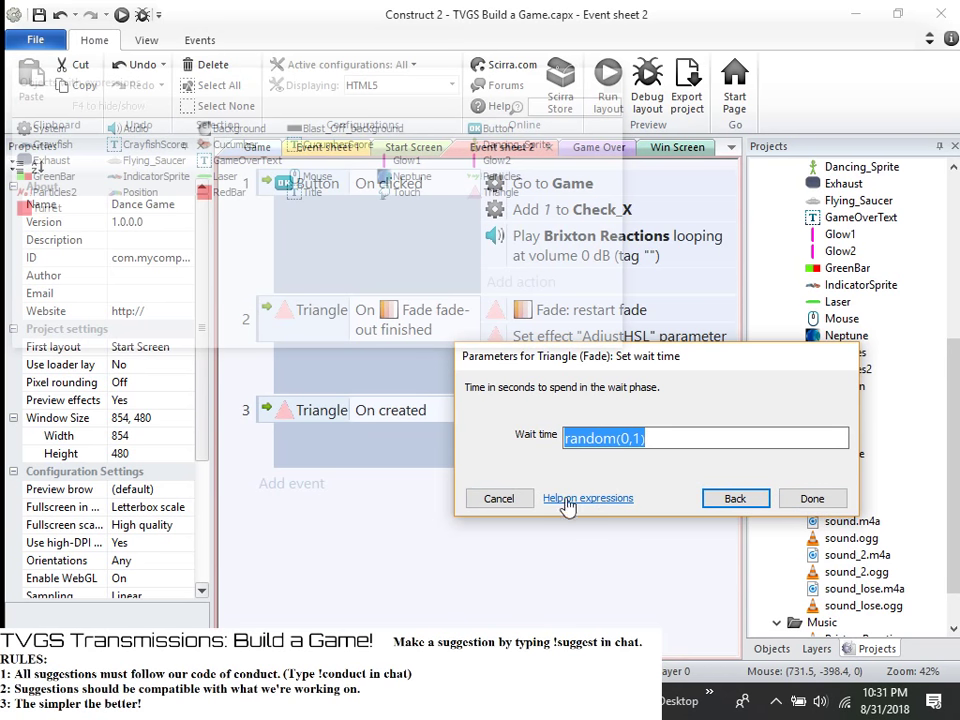
click(520, 500)
double_click(627, 345)
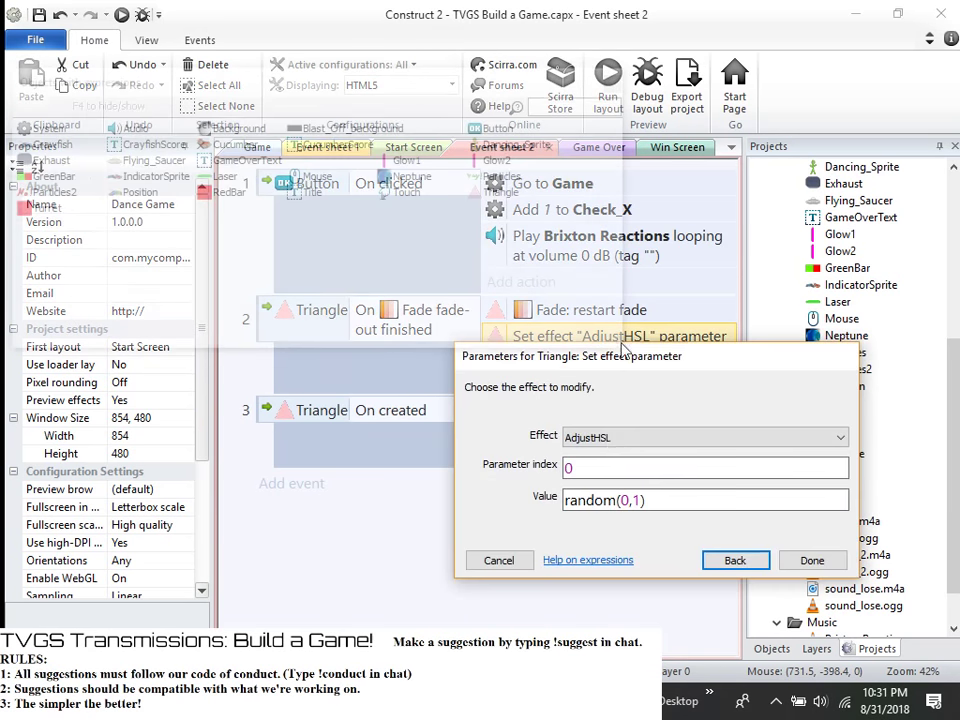
click(658, 501)
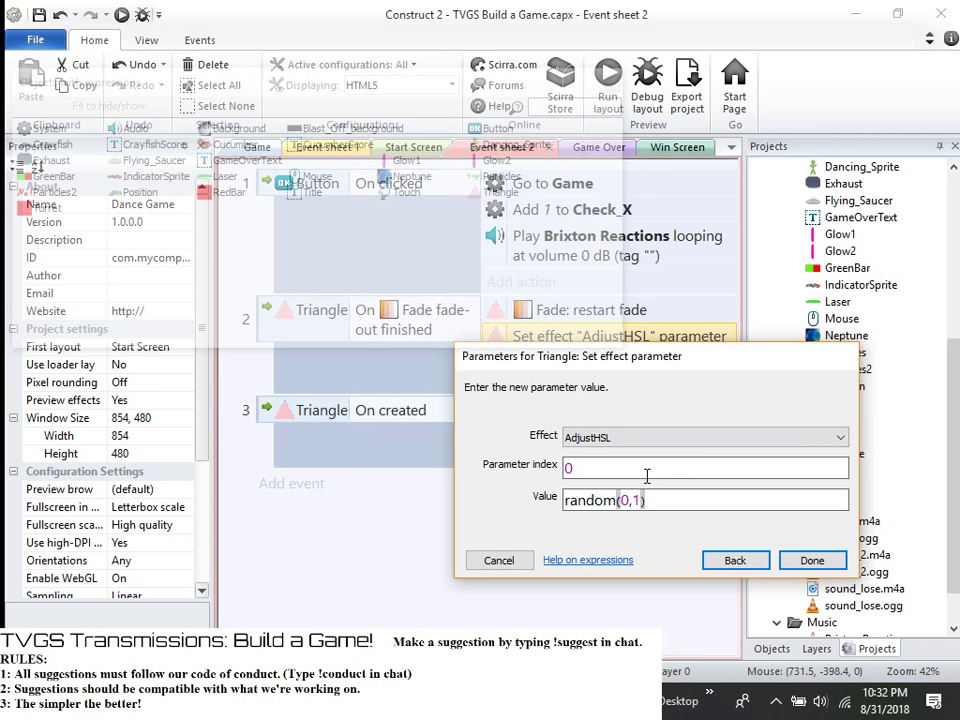
click(811, 561)
- Preview the layout in the browser to check the wider random hue range, and return to the event sheet
click(607, 85)
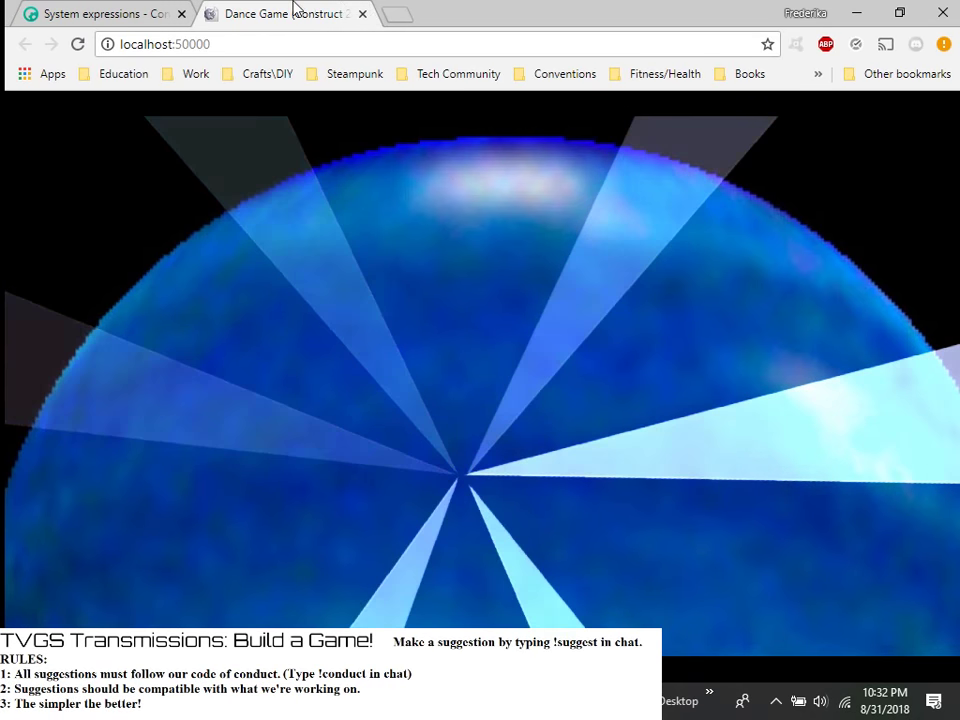
click(363, 14)
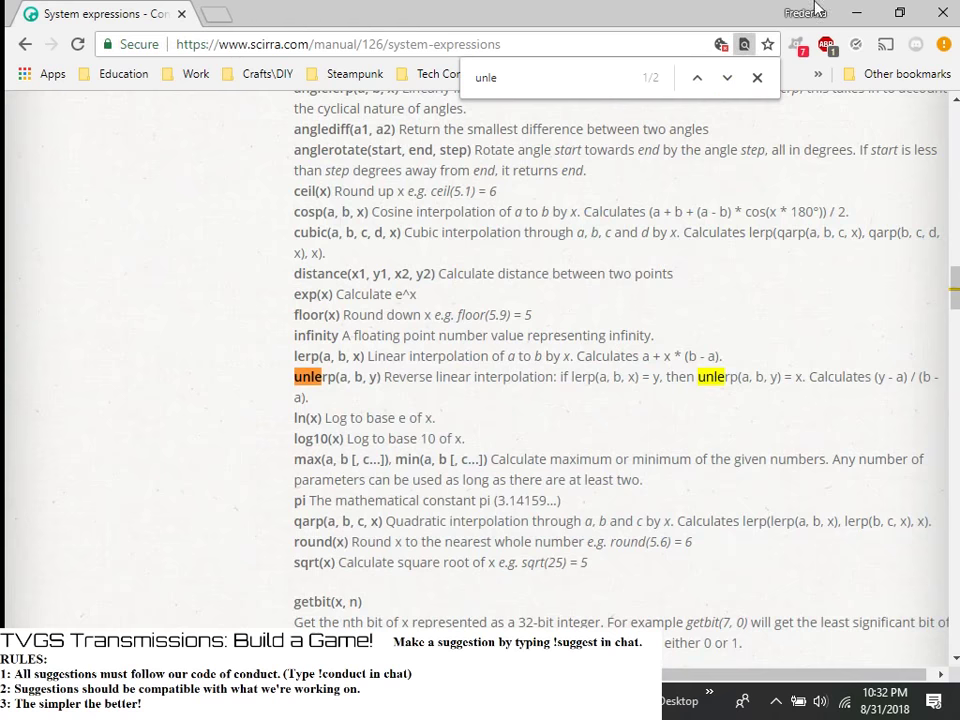
click(870, 11)
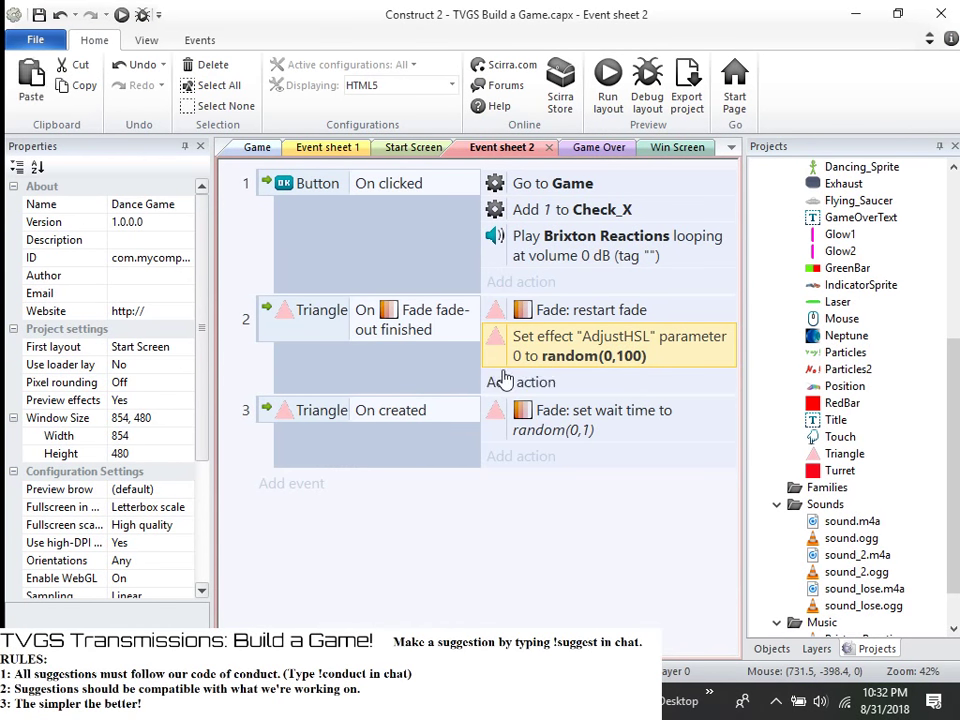
- Copy the AdjustHSL random(0,100) action into the Triangle's On created event and check the beams' starting colours in a browser preview
click(469, 466)
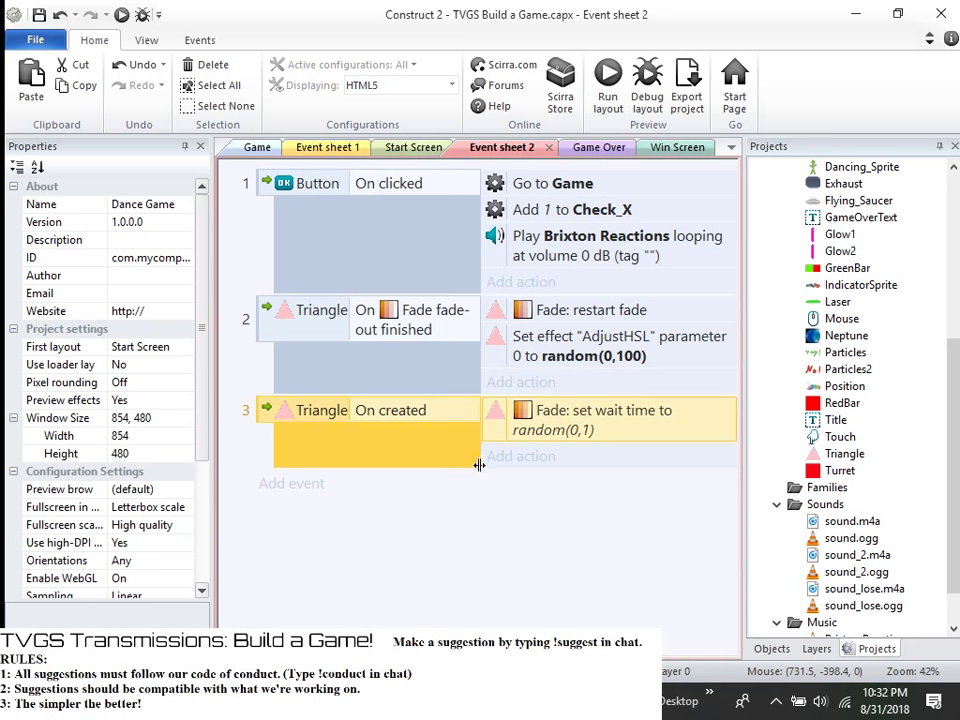
key(ctrl+v)
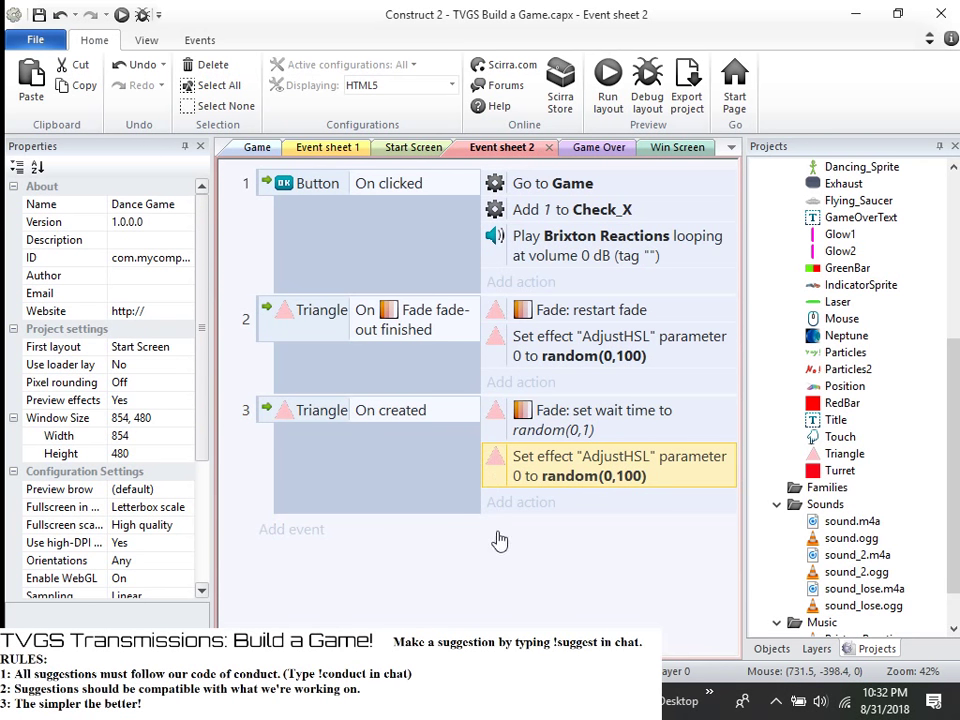
click(612, 80)
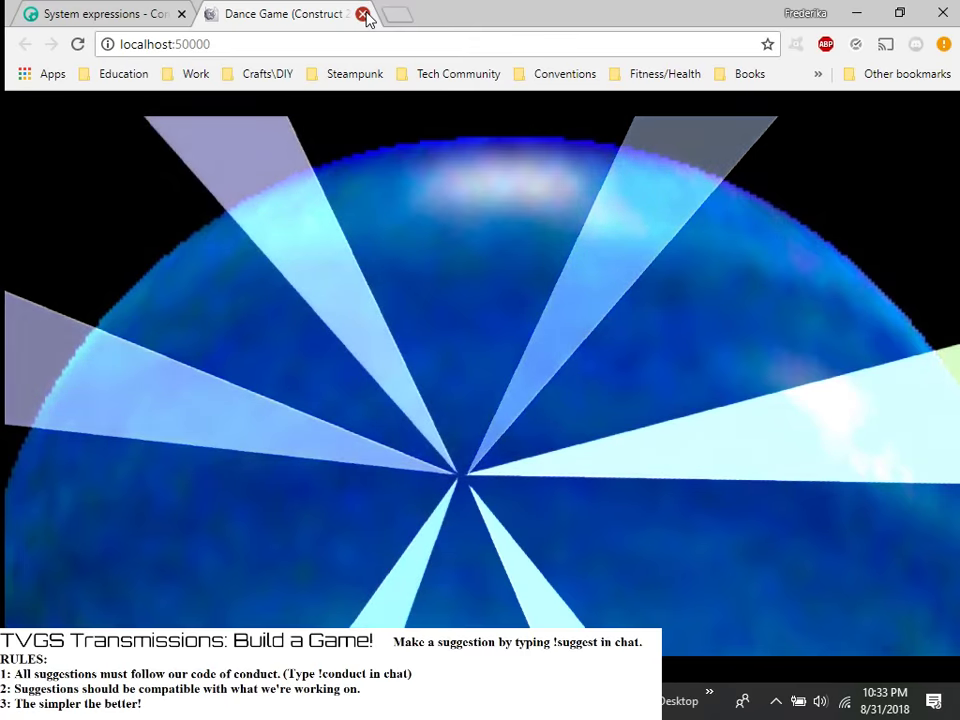
click(363, 15)
click(856, 12)
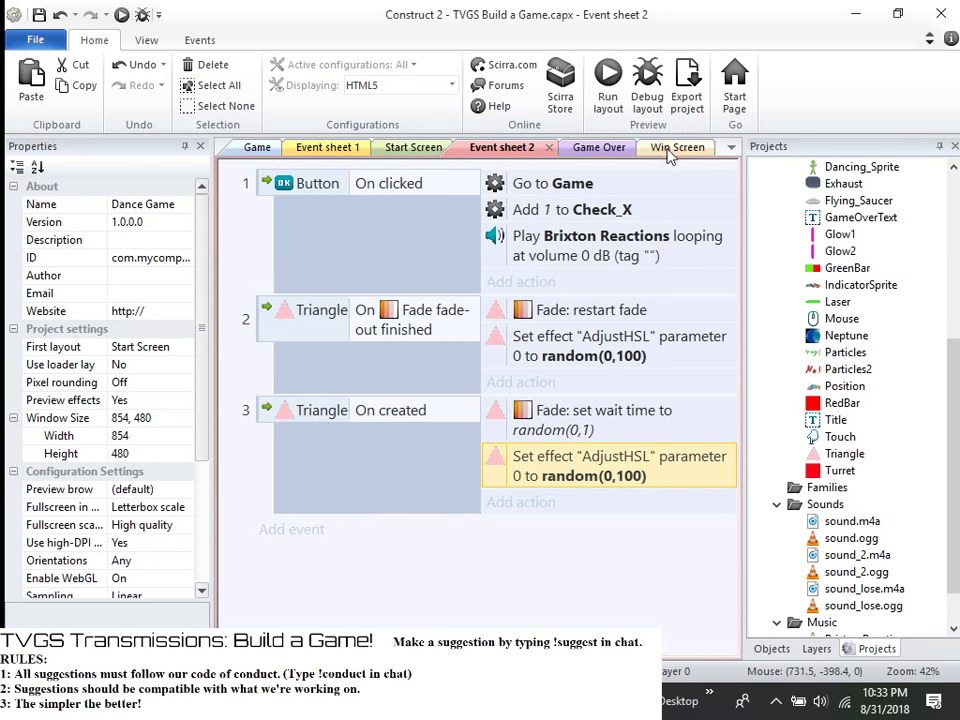
- Move the Triangle image's origin point to the triangle's apex at about X 134, Y -1 and close the image editor
double_click(846, 454)
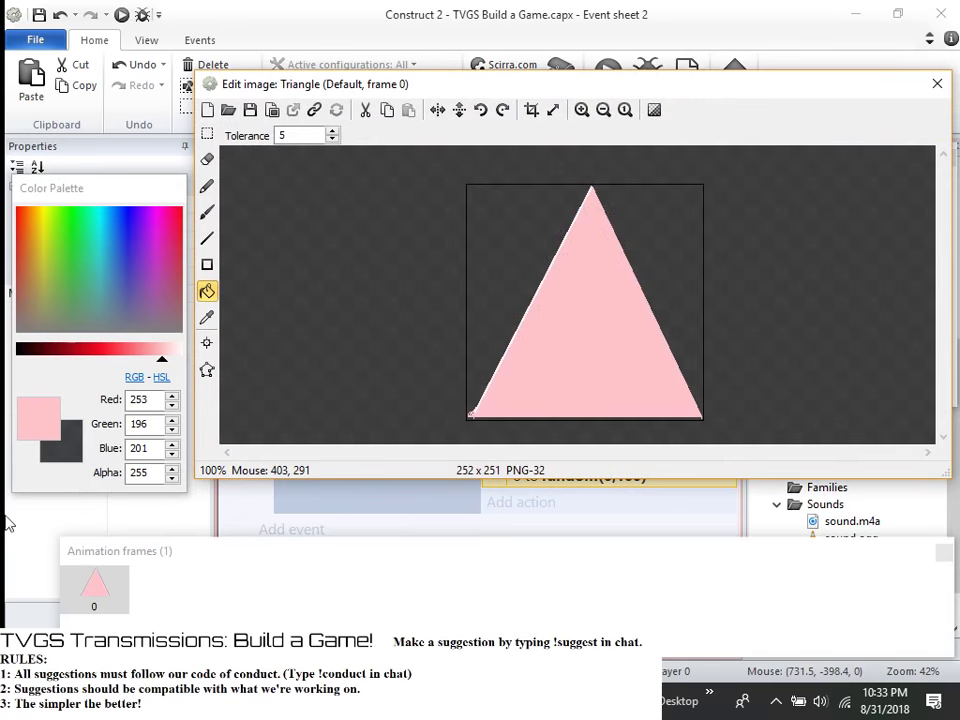
click(207, 344)
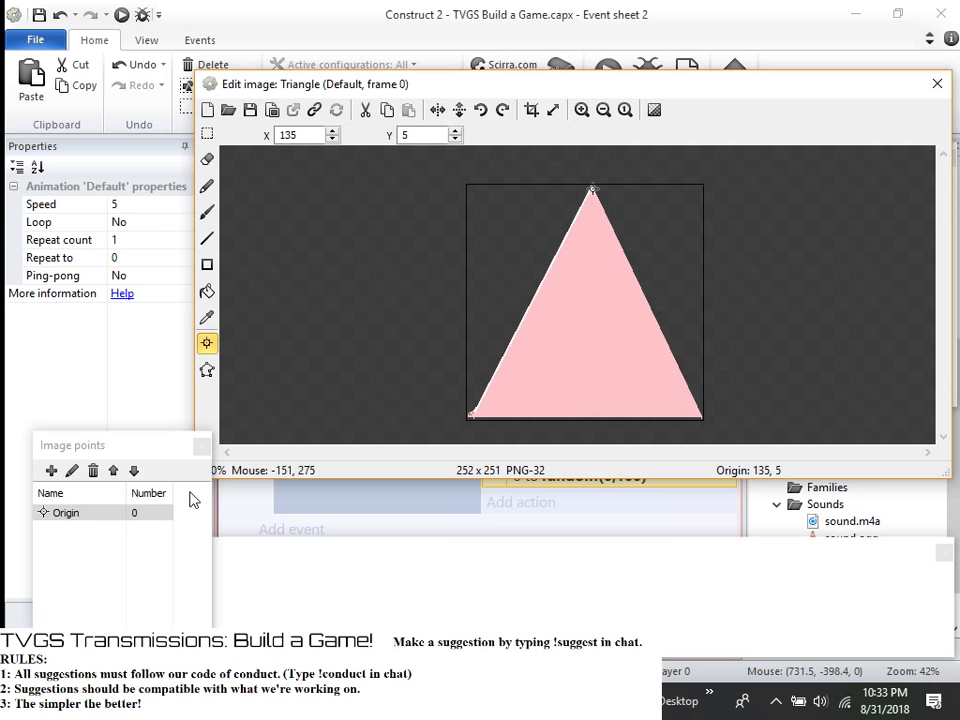
right_click(82, 517)
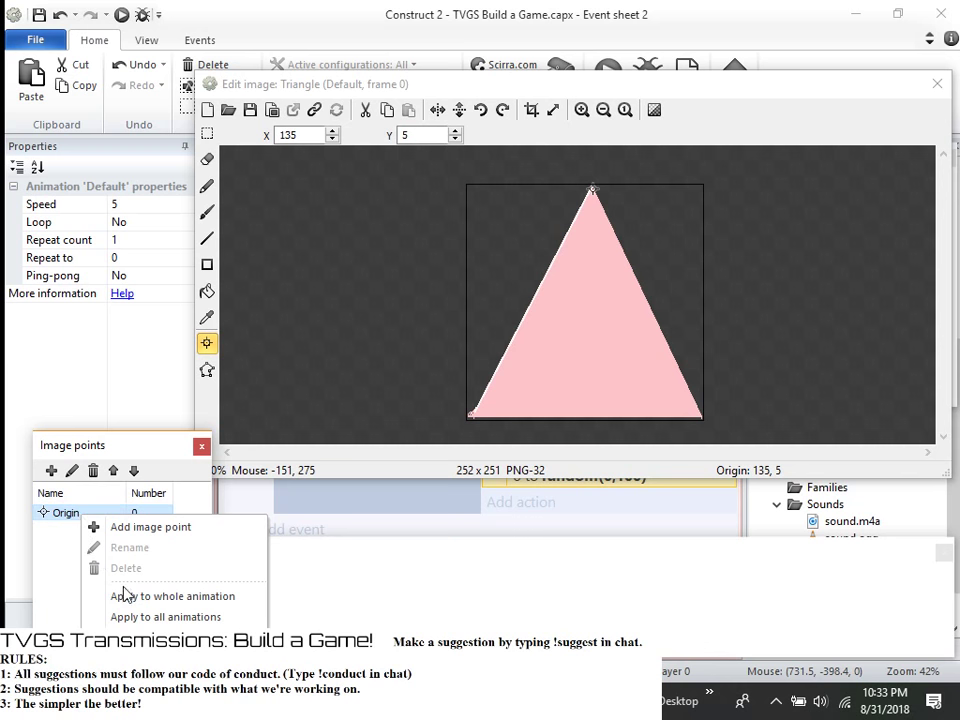
mouse_move(130, 637)
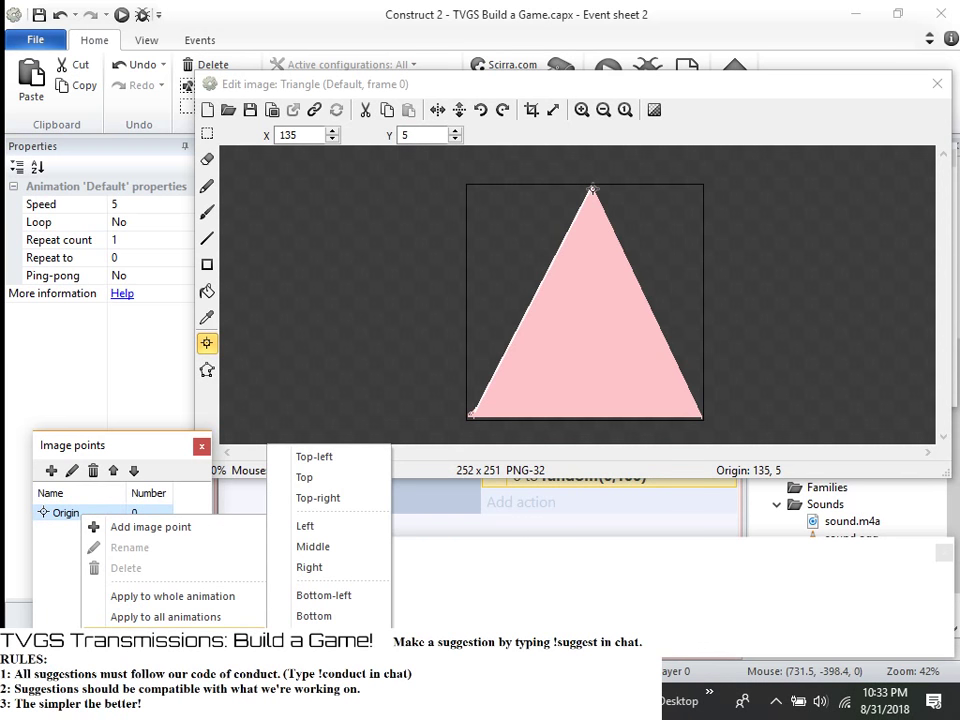
click(340, 478)
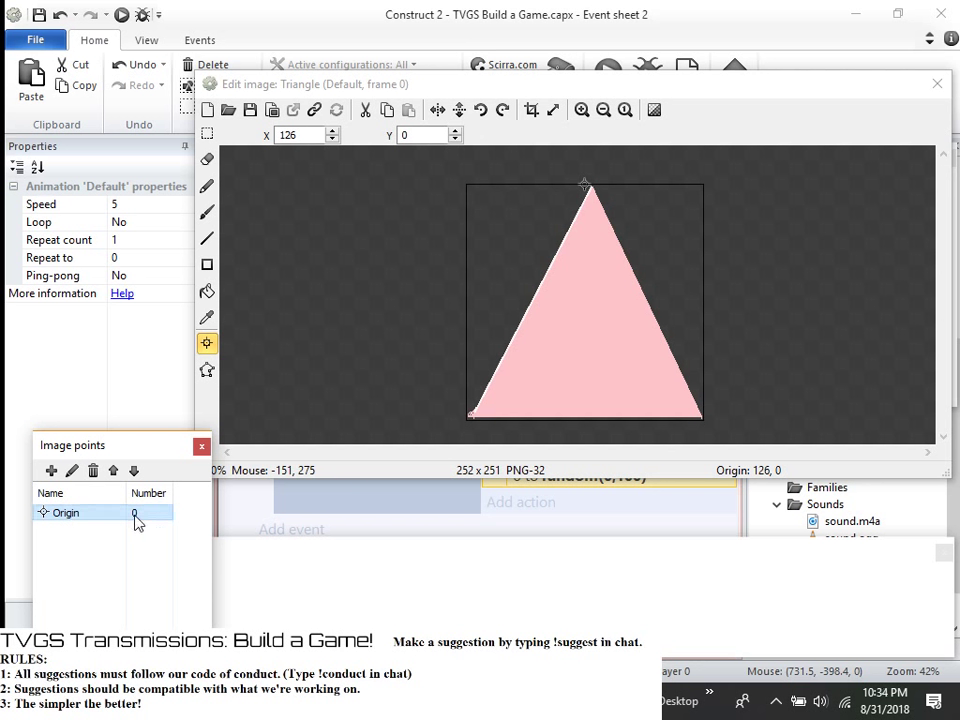
click(593, 187)
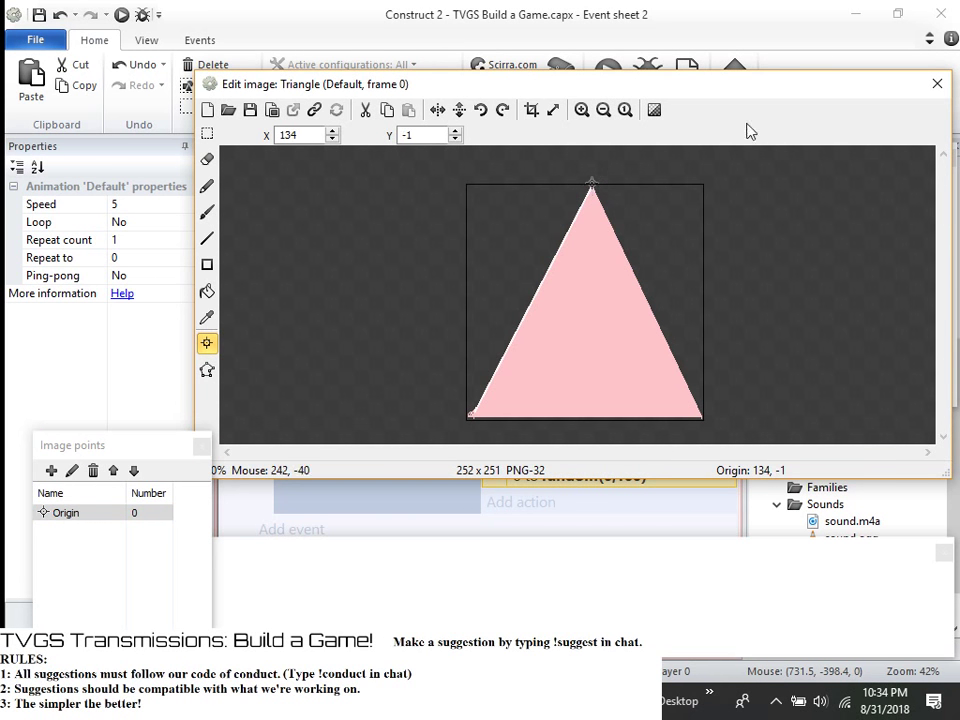
click(935, 85)
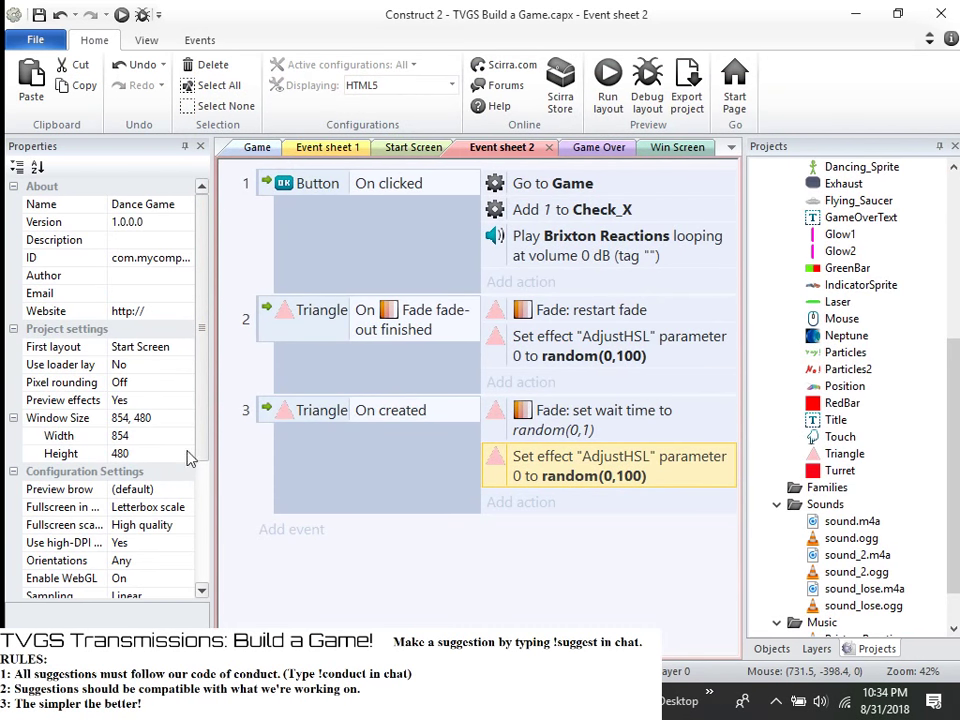
- Add the Rotate behavior to the Triangle sprite and close its behaviors dialog
click(845, 454)
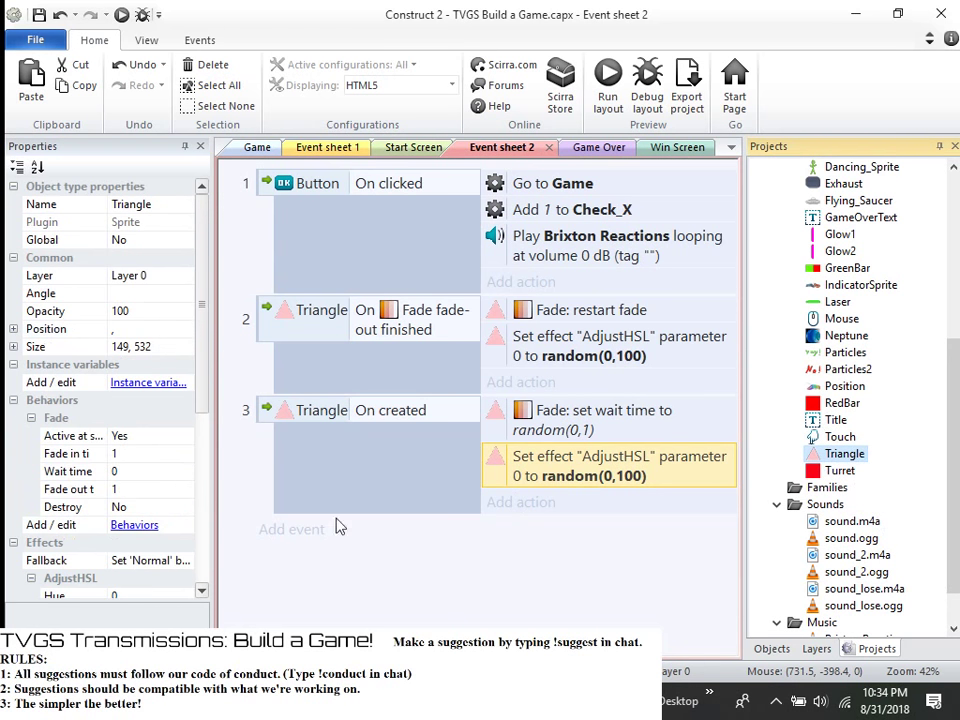
click(134, 525)
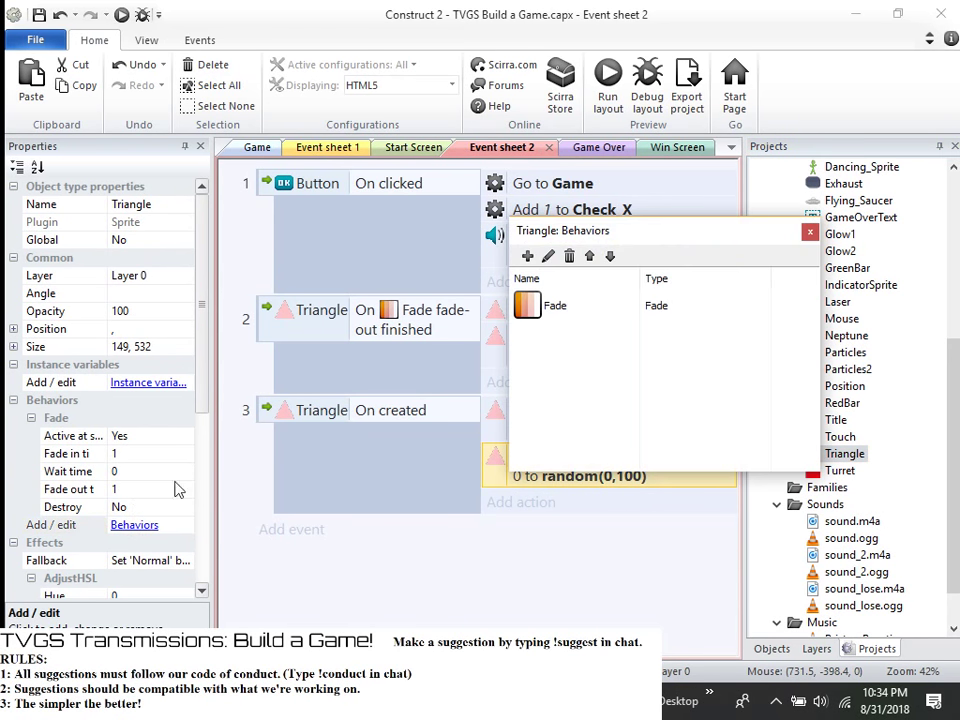
click(527, 257)
scroll(800, 350, down, 3)
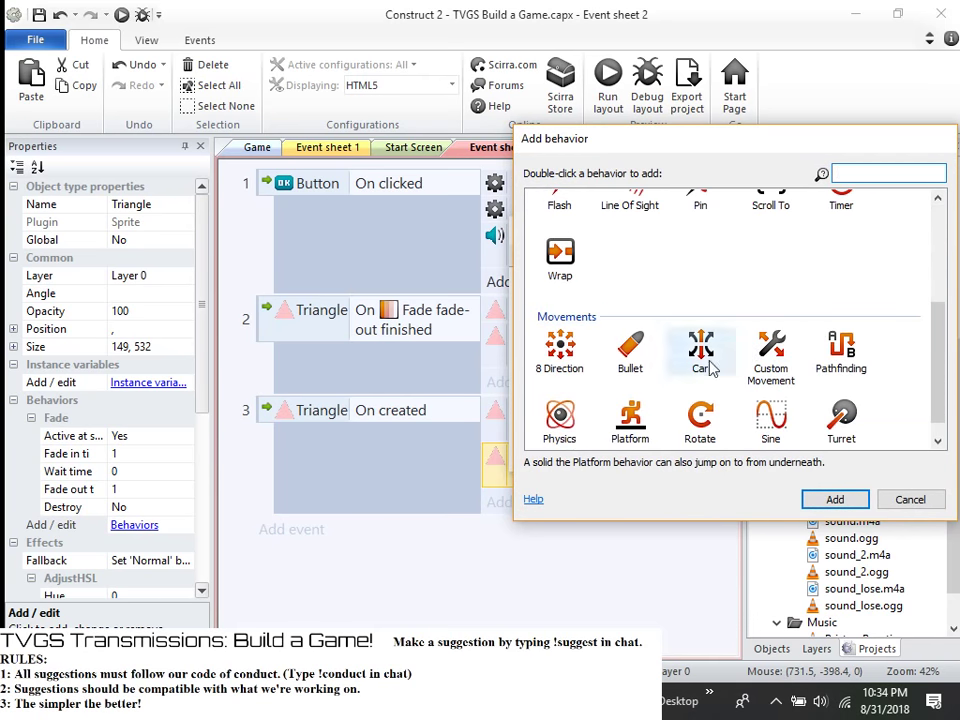
scroll(705, 372, down, 1)
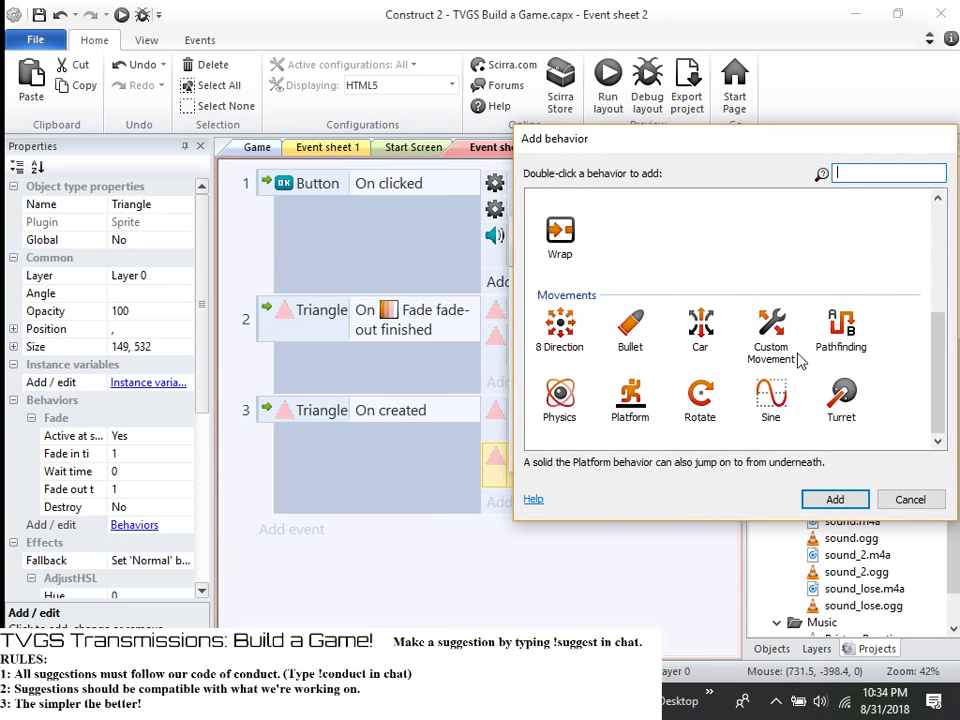
click(708, 398)
click(846, 506)
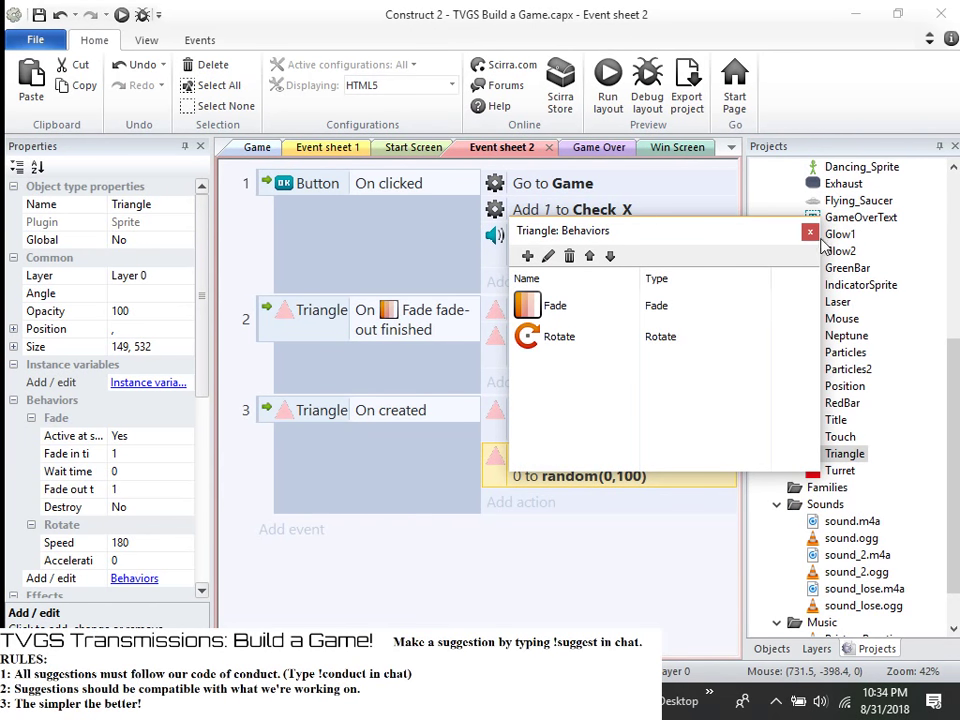
click(832, 236)
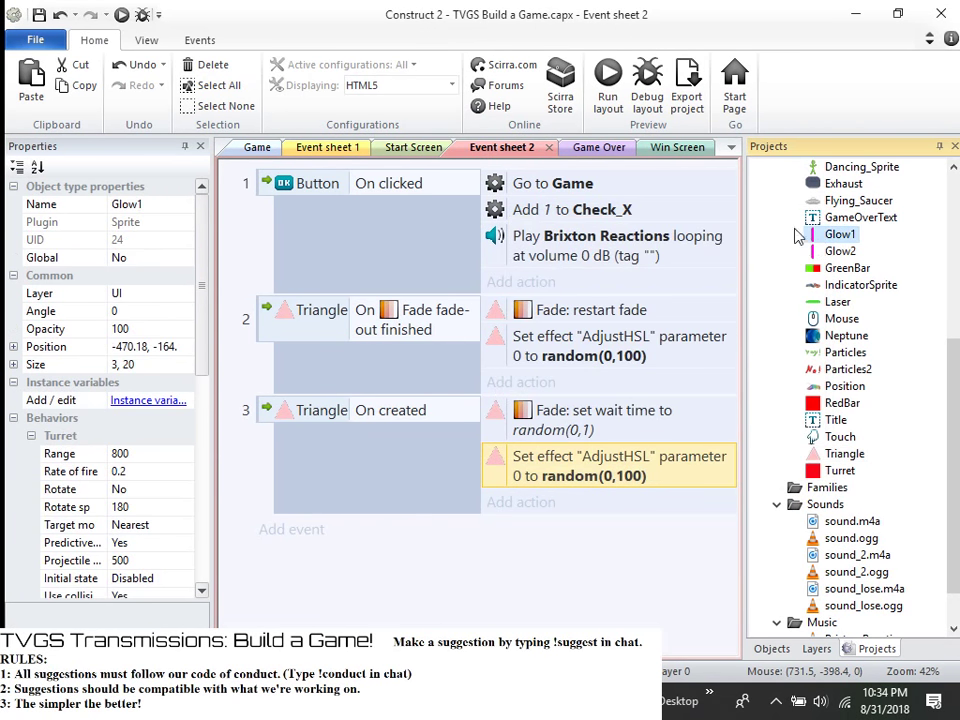
- Run the layout in the browser to check how the beams rotate, close the preview and return to Construct 2
click(609, 88)
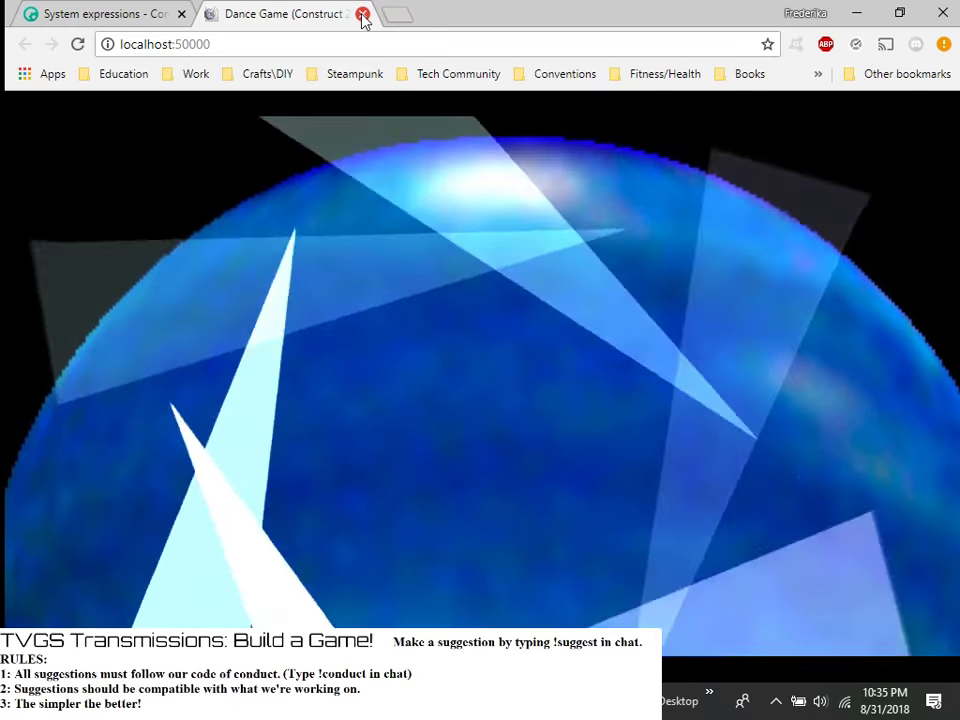
click(362, 15)
click(852, 16)
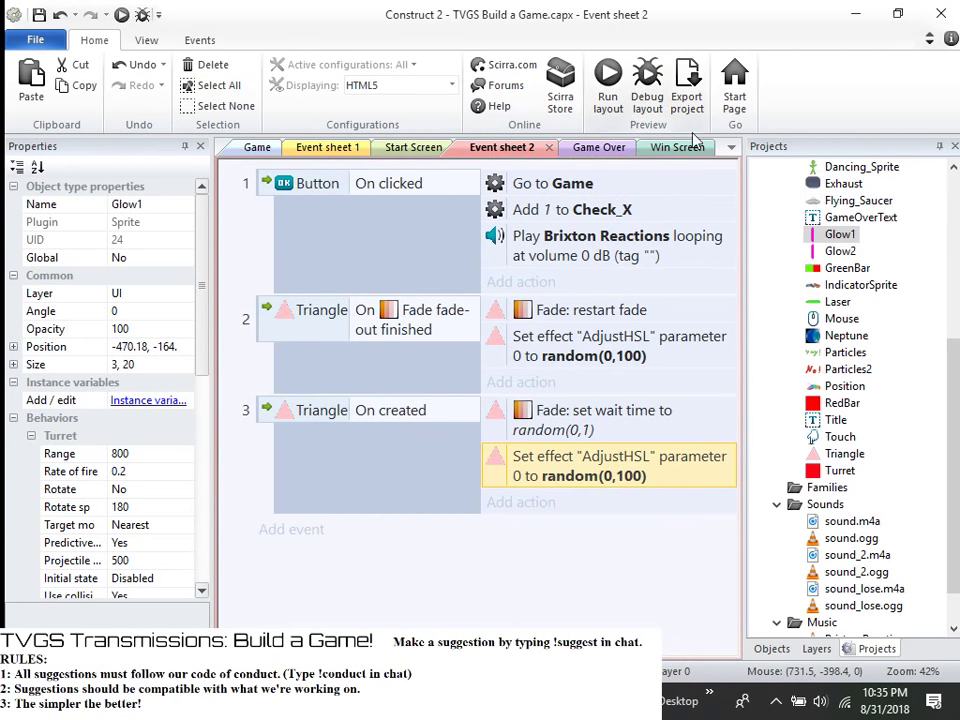
- On the Win Screen layout, move the two lower Triangle beams inward so their tips sit near Neptune's centre
click(675, 147)
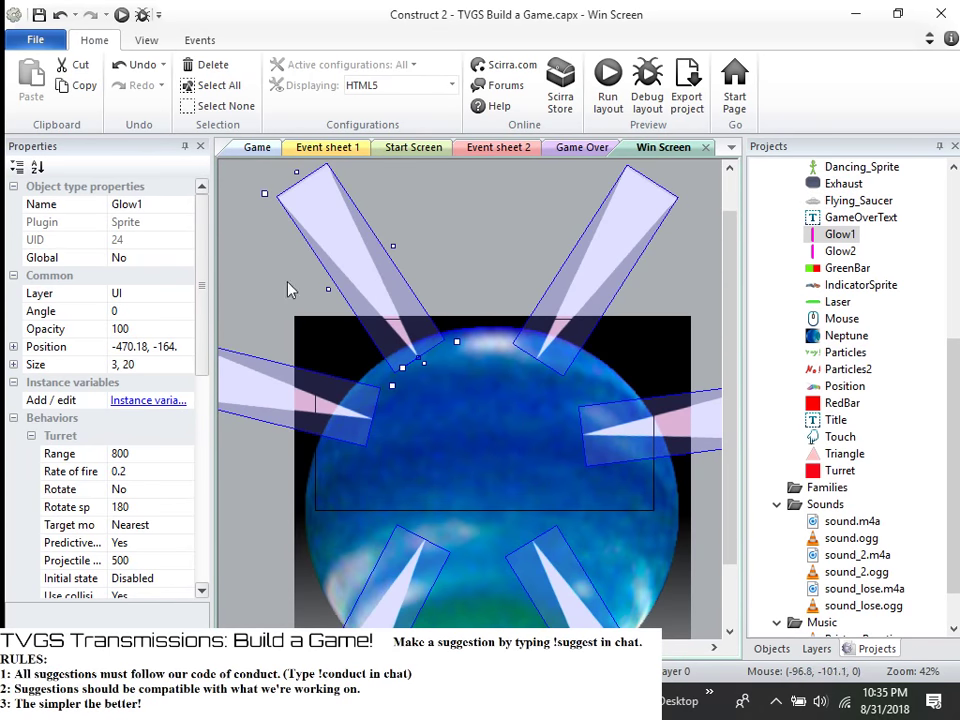
scroll(330, 298, down, 2)
scroll(377, 290, up, 3)
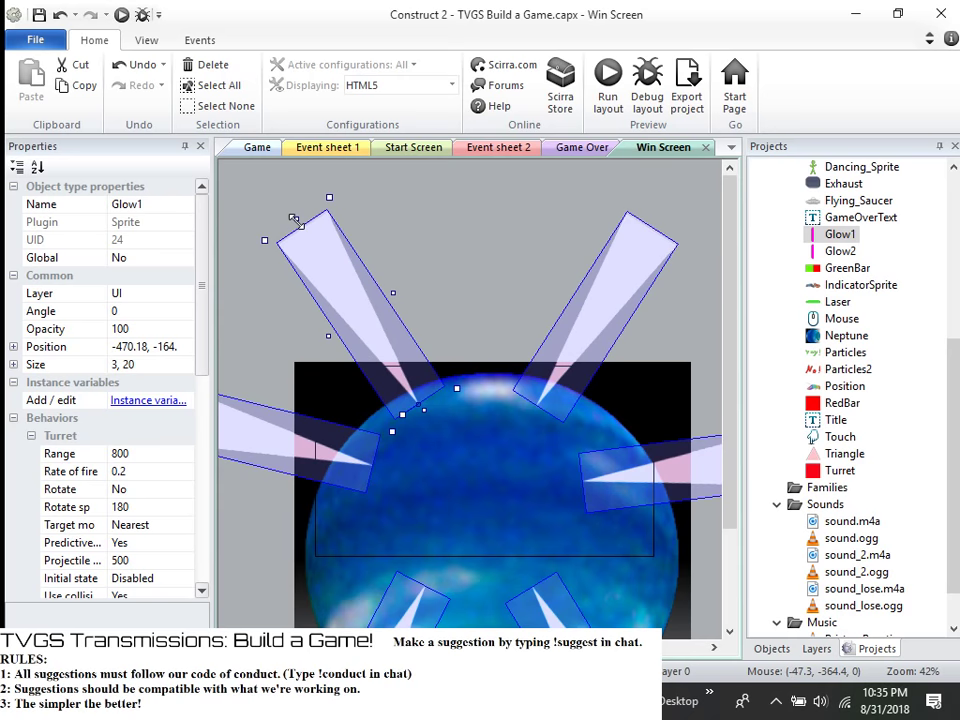
ctrl+scroll(295, 220, down, 4)
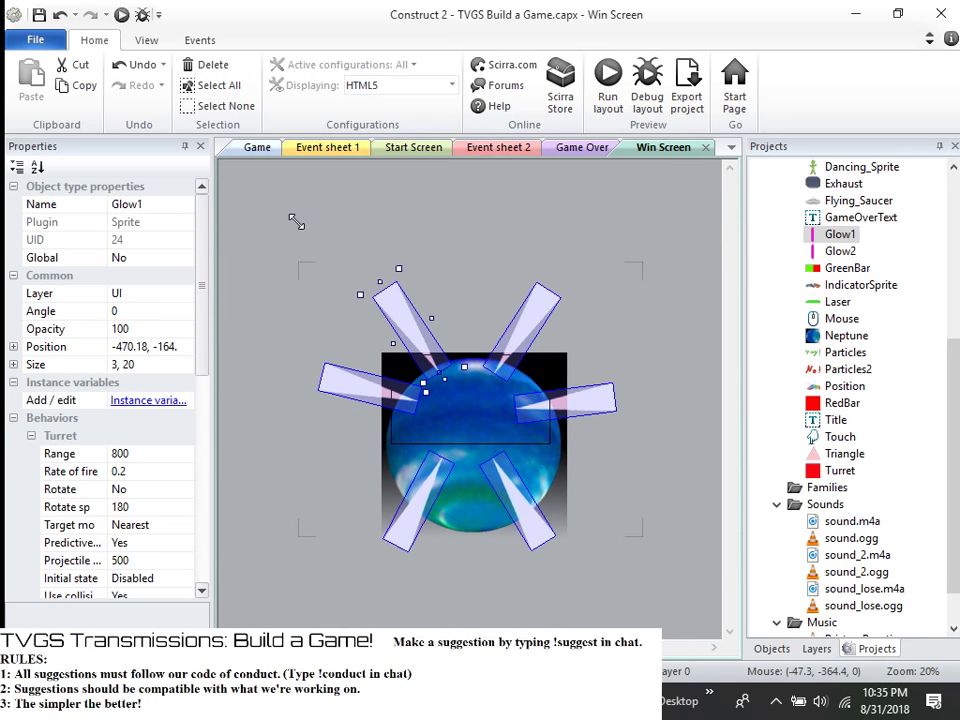
click(418, 495)
click(285, 463)
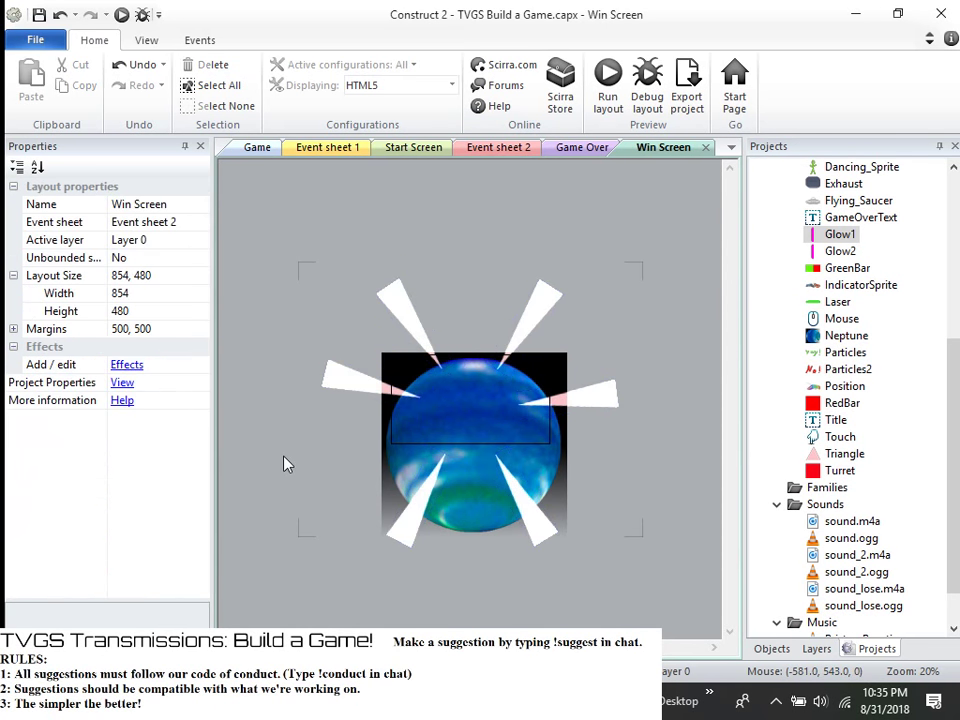
drag(429, 510, 428, 480)
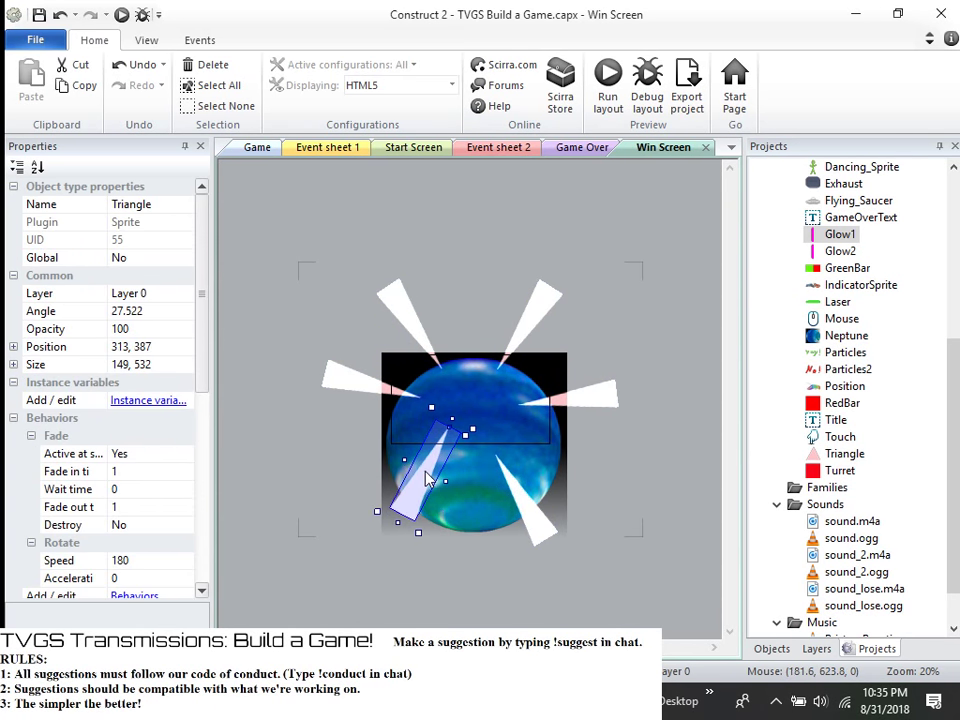
click(512, 488)
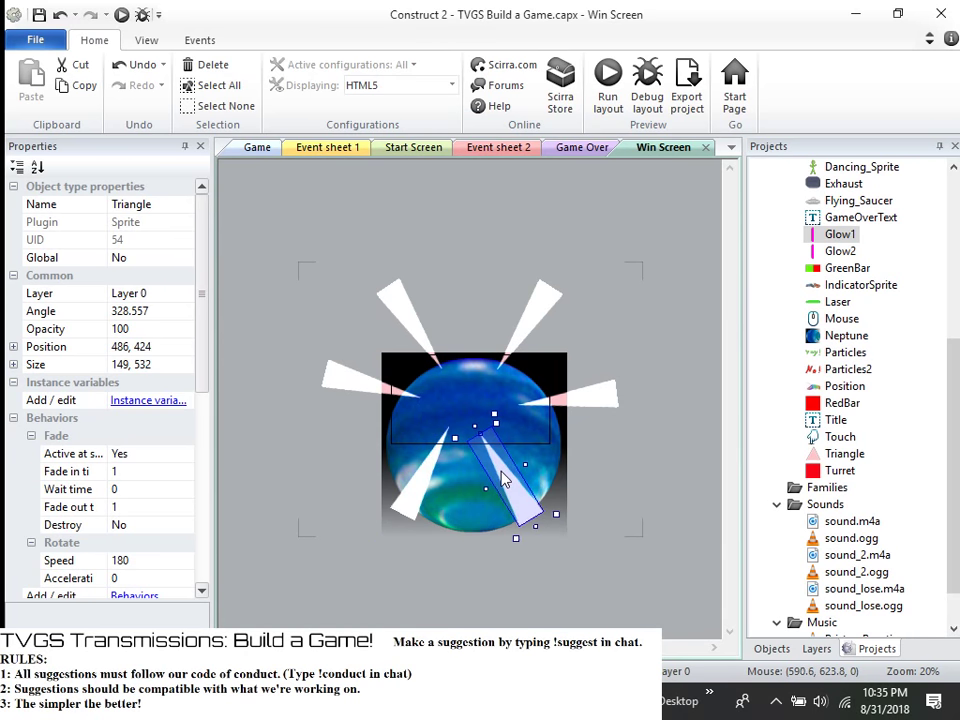
- Move the two upper and two side Triangle beams inward toward Neptune's centre, leaving the Triangle image unedited
click(404, 324)
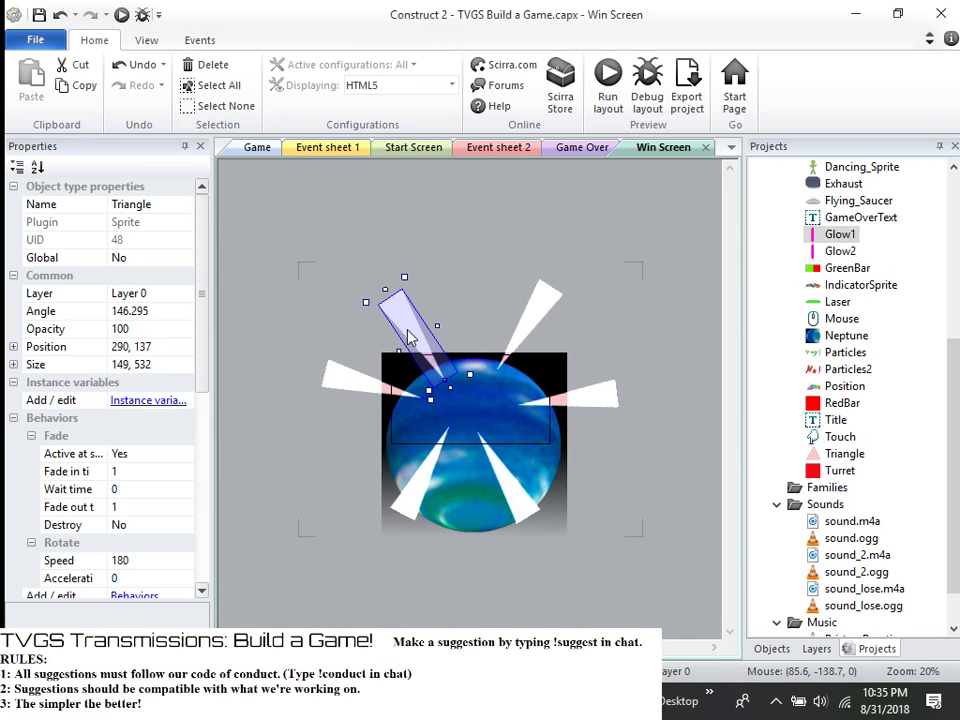
double_click(362, 391)
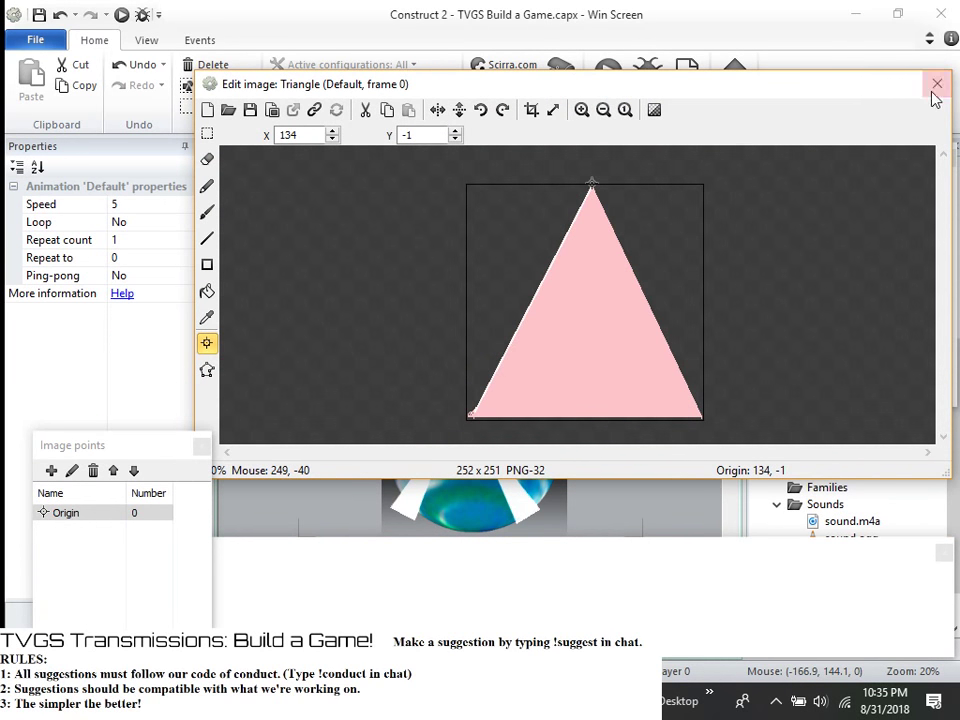
click(937, 84)
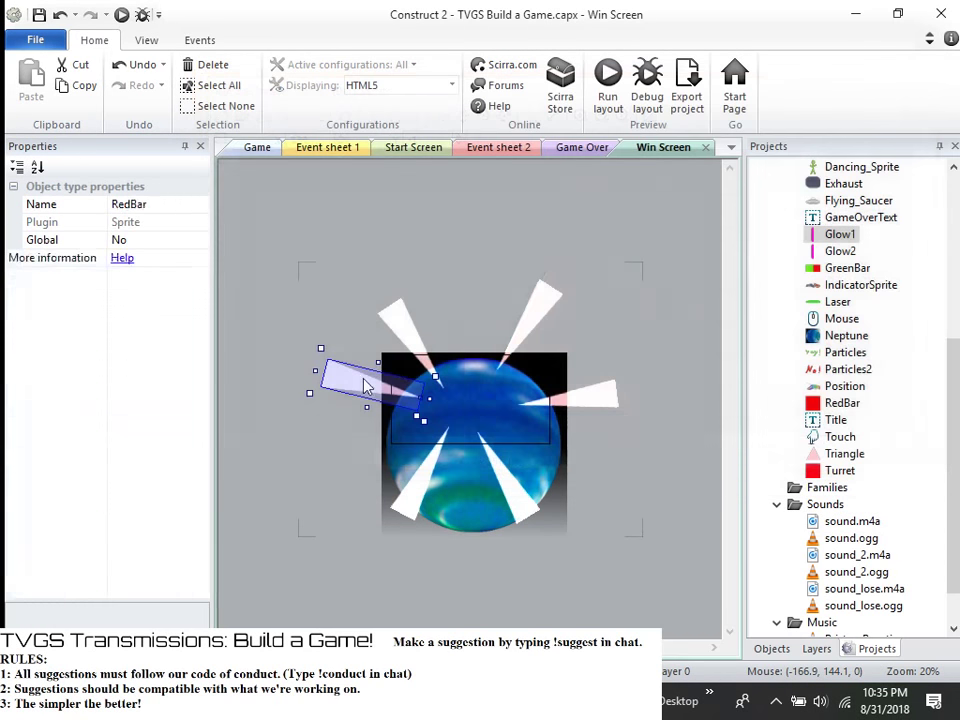
click(345, 385)
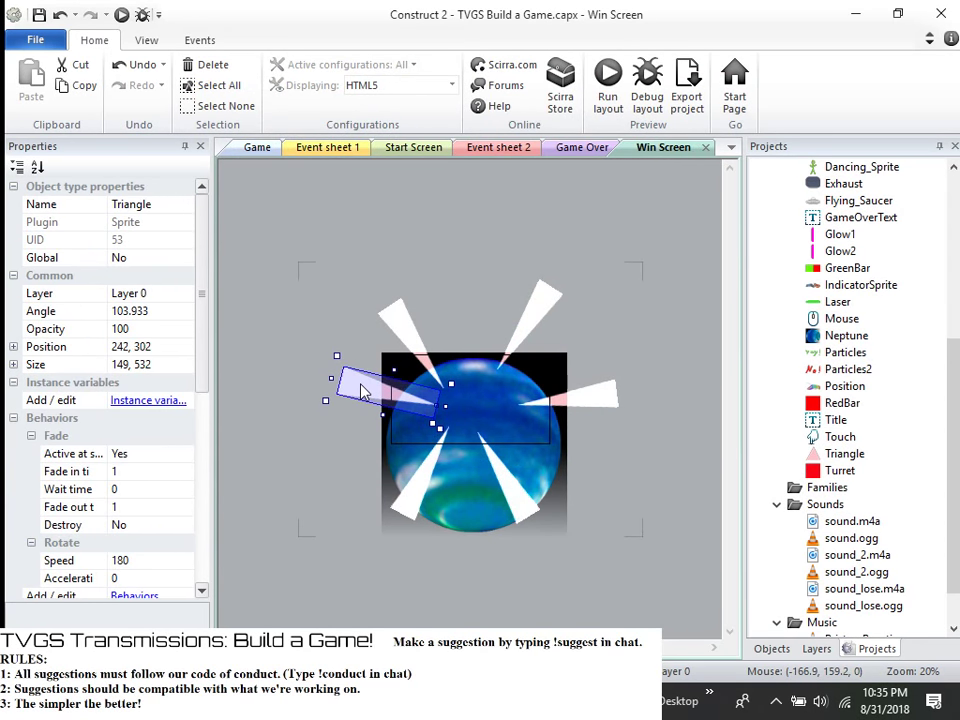
click(600, 396)
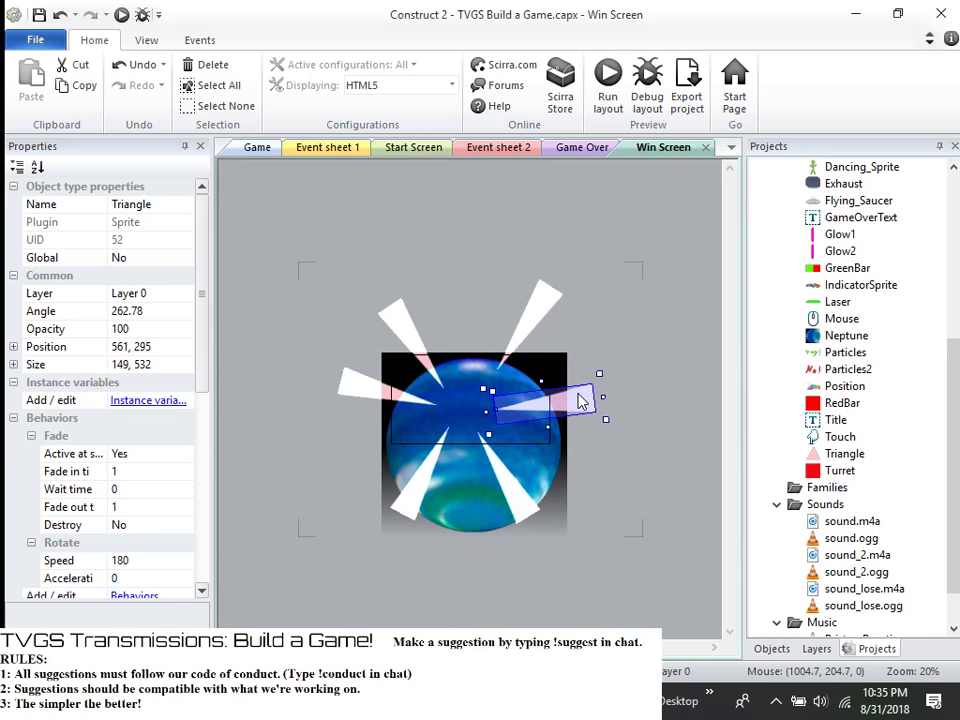
double_click(553, 303)
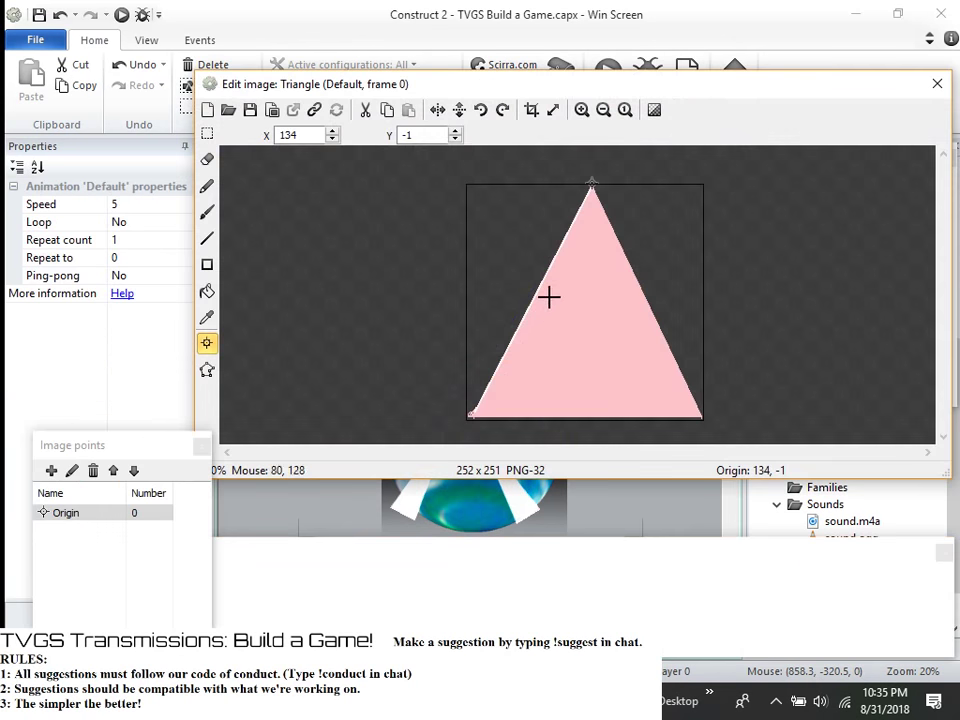
click(937, 84)
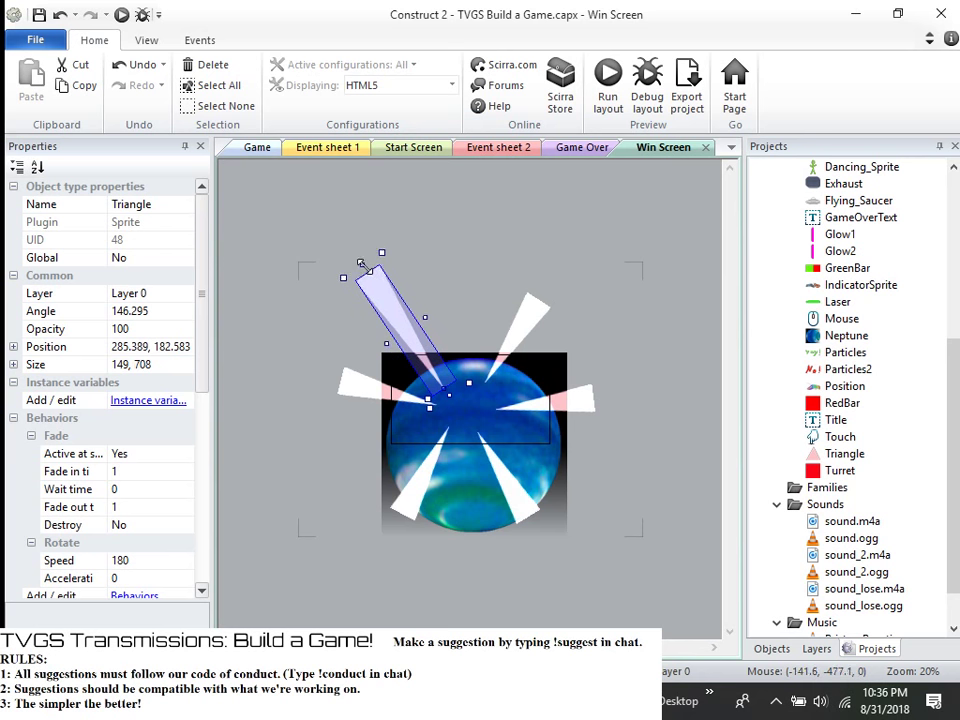
- Stretch all six Triangle beams outward beyond the layout's edges to lengths of about 900 to 1074, keeping their width at 149
click(540, 307)
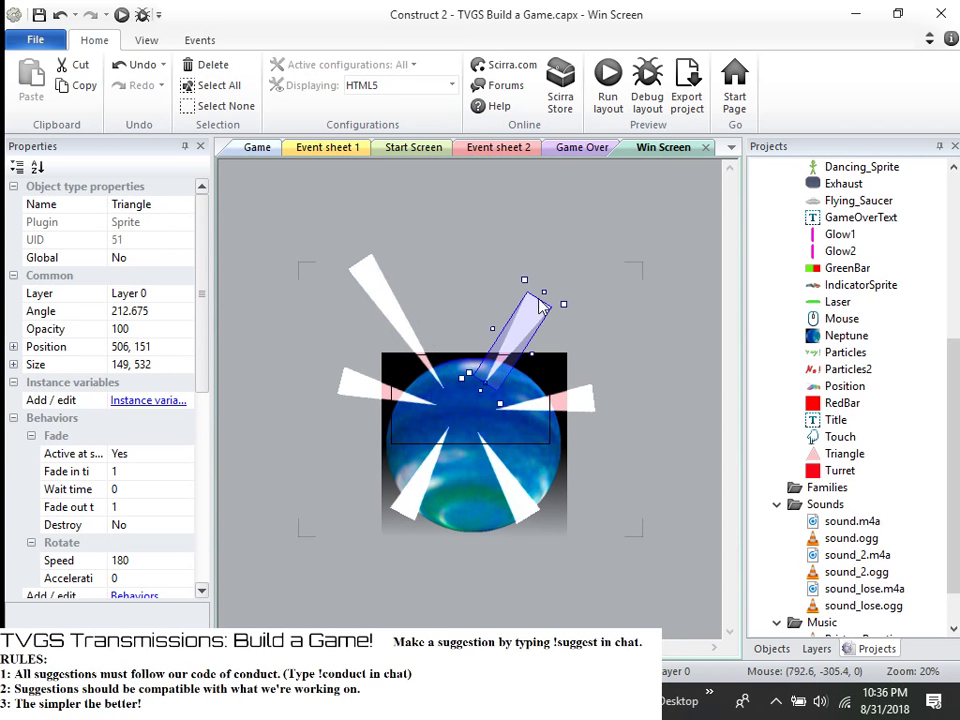
click(541, 296)
click(539, 295)
click(364, 279)
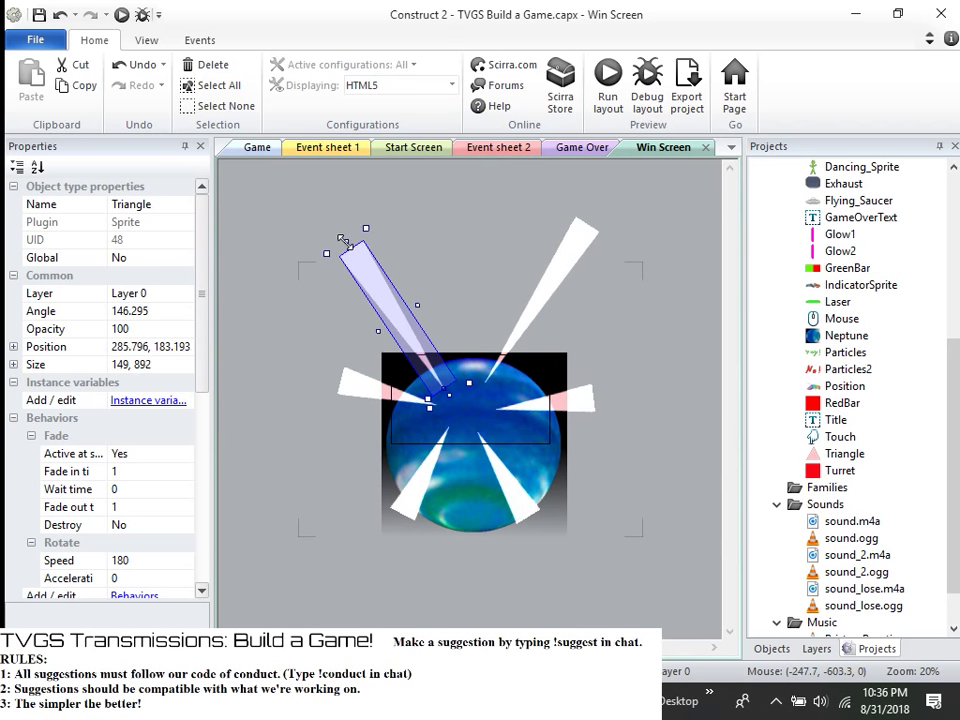
click(587, 411)
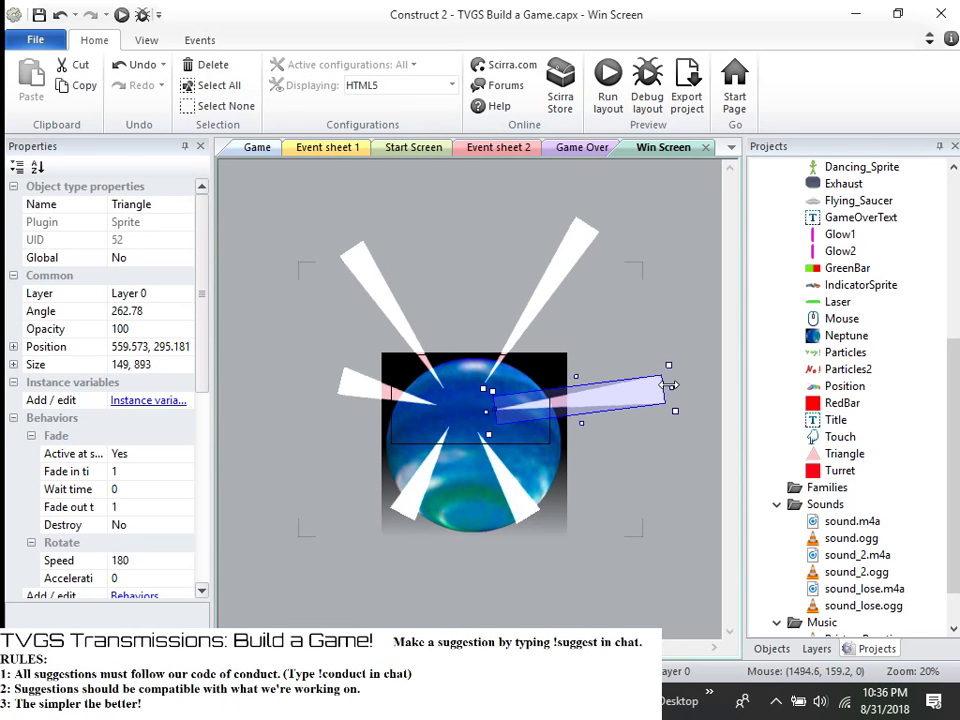
click(339, 390)
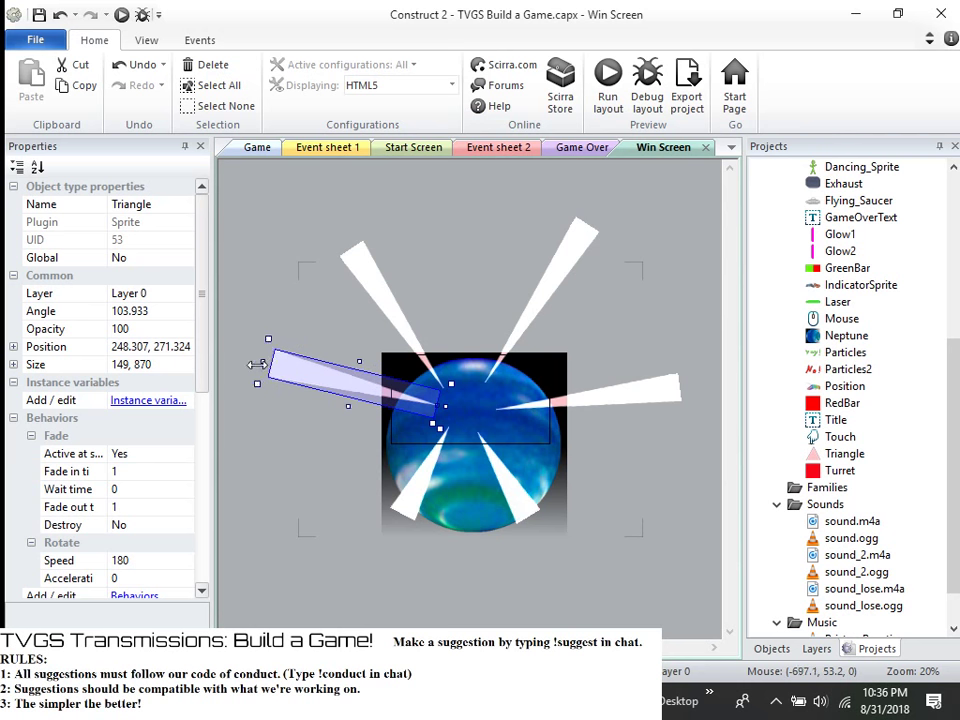
click(422, 512)
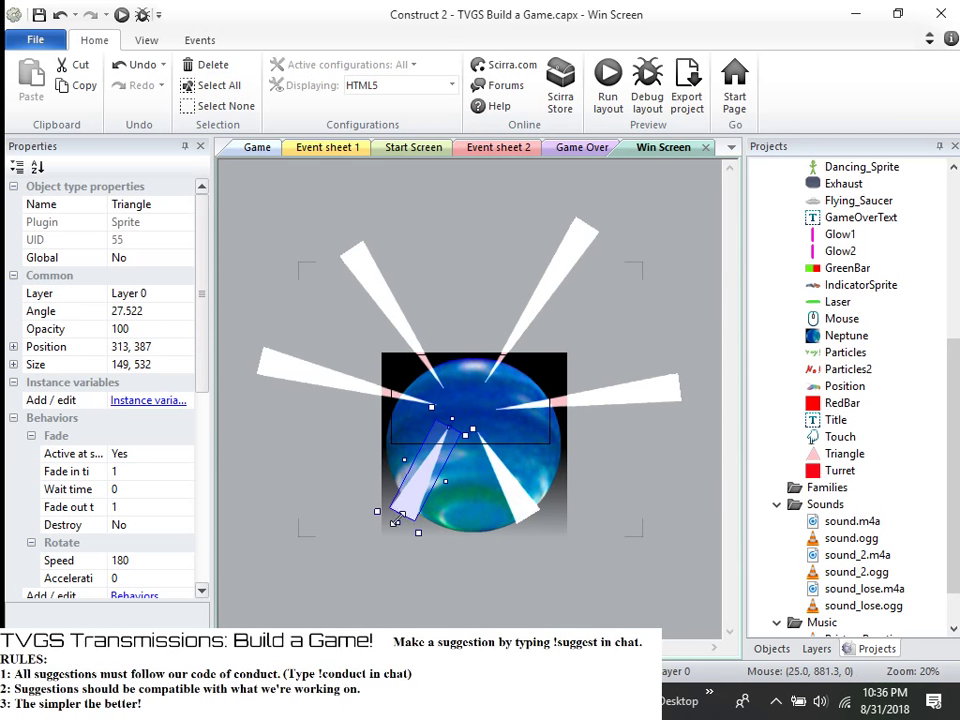
click(530, 524)
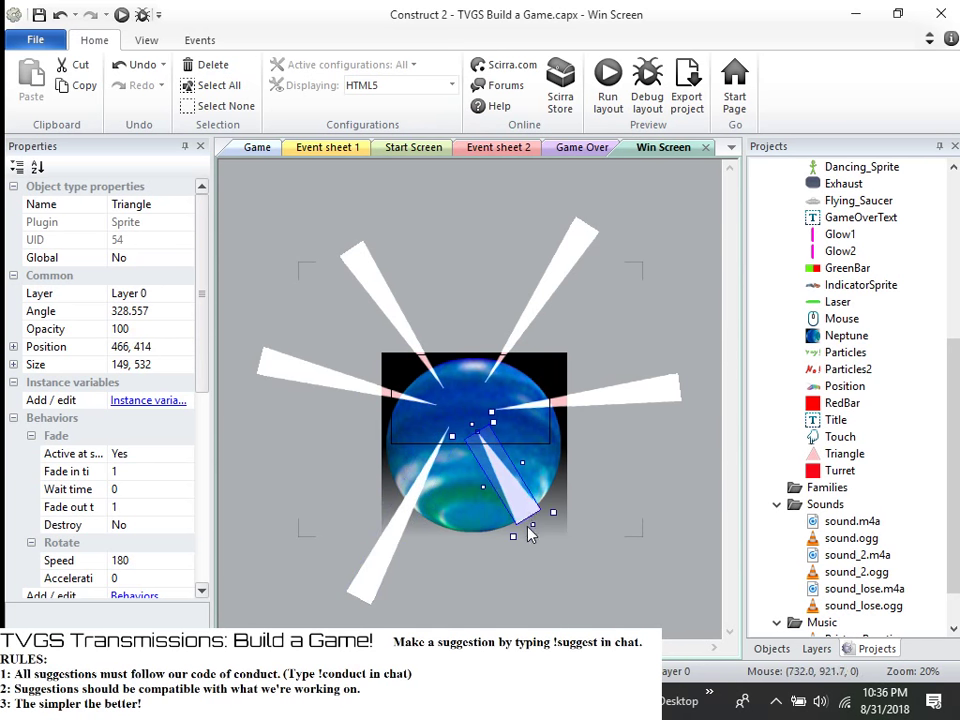
- Run the layout in the browser to check the lengthened rotating beams, and return to Construct 2
click(610, 88)
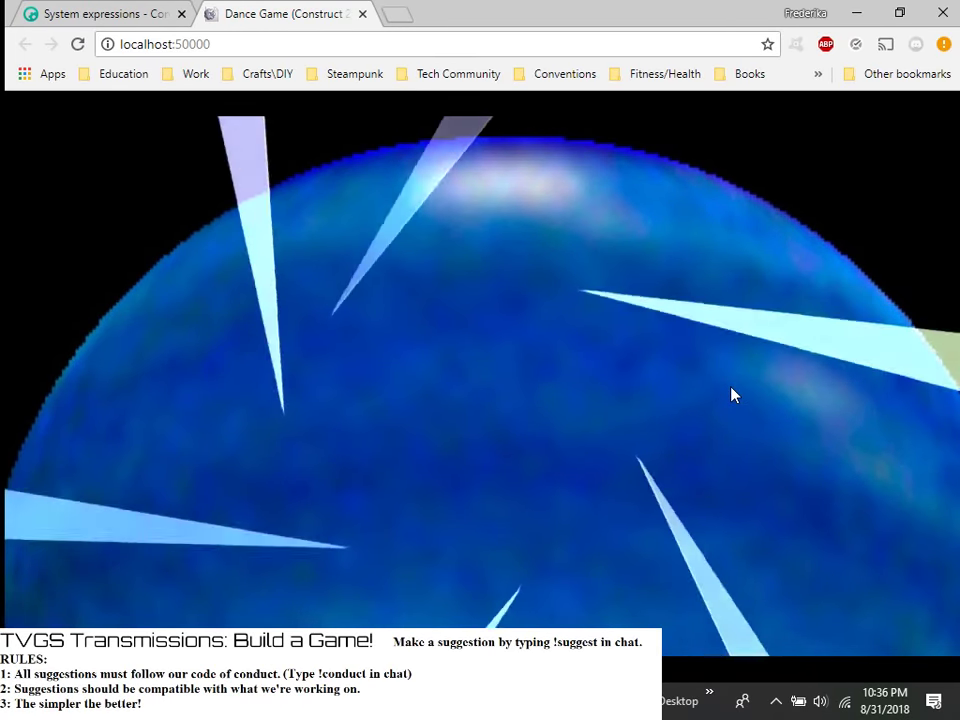
key(ctrl+Tab)
click(857, 12)
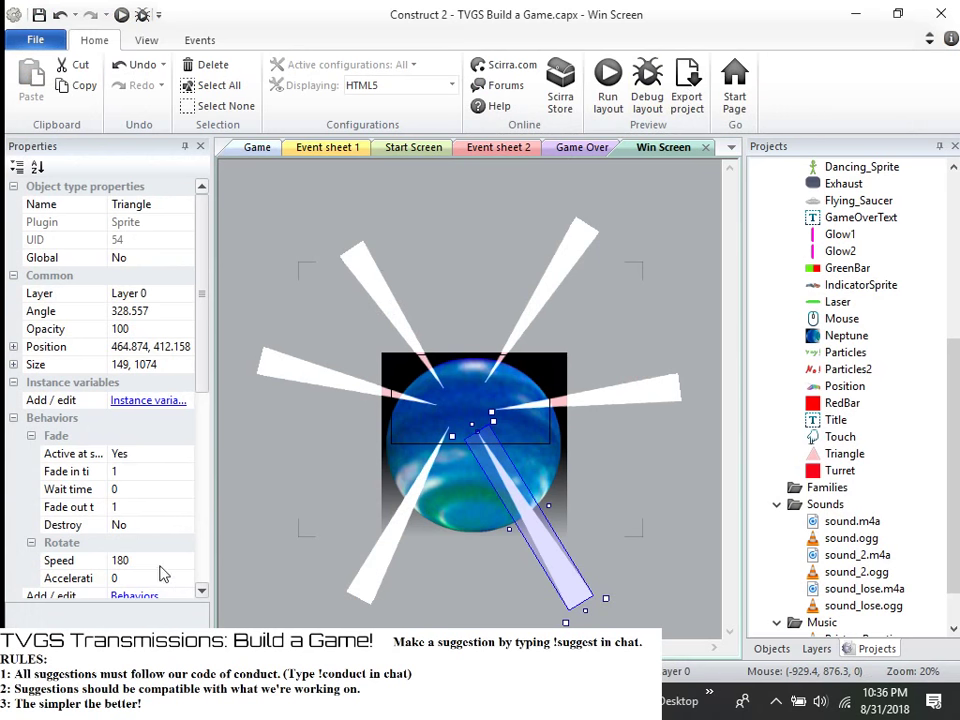
- Set the Rotate speed of the selected lower Triangle beam to 90 and check it in a browser preview
scroll(180, 573, down, 3)
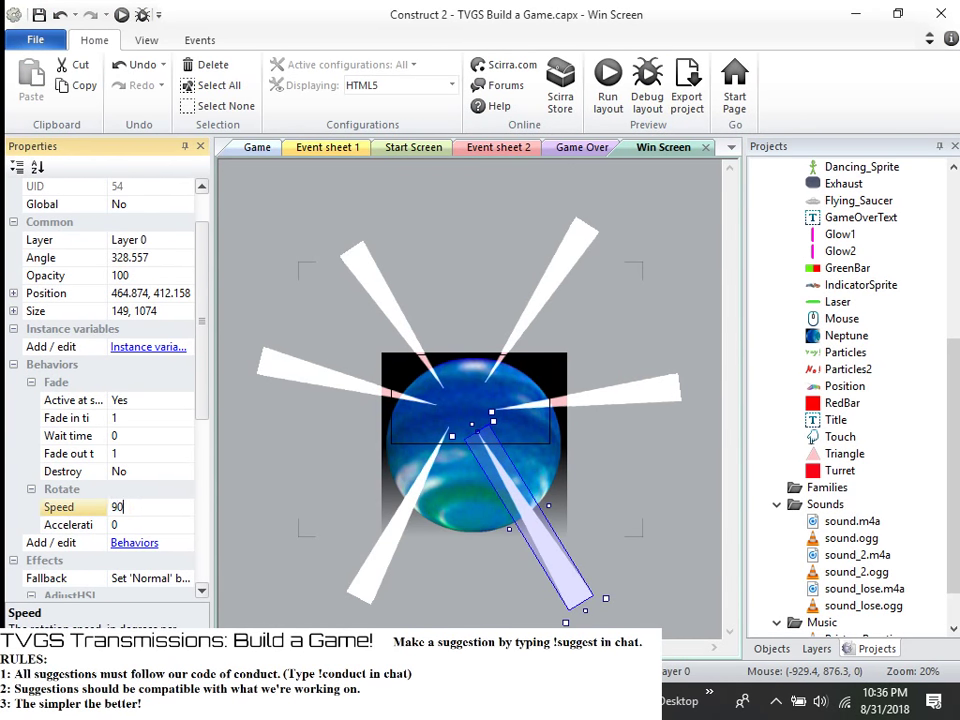
click(606, 77)
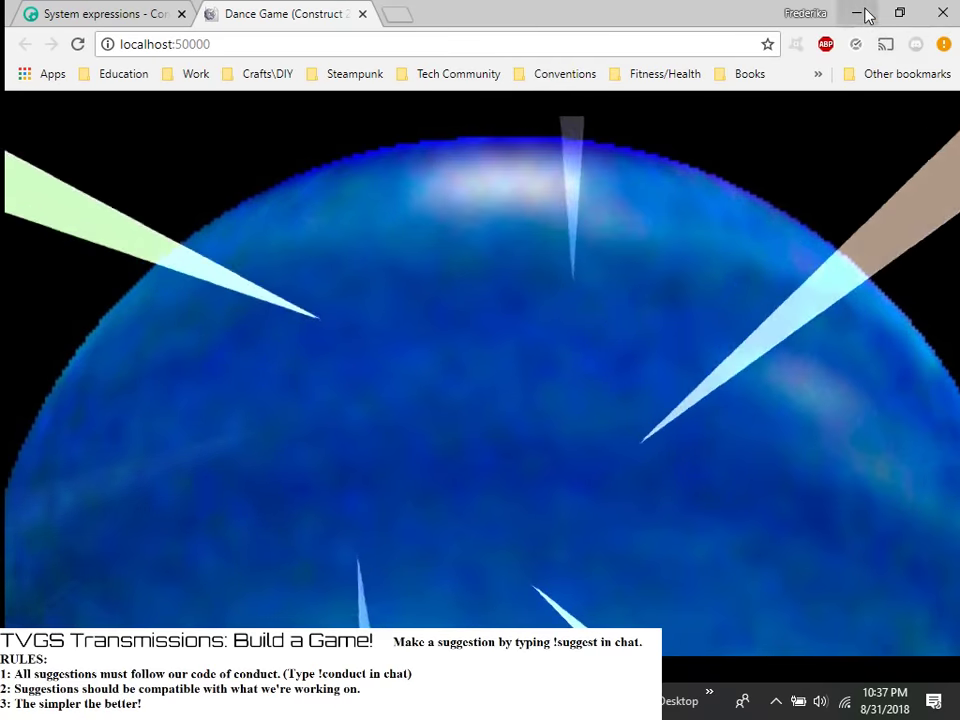
click(857, 13)
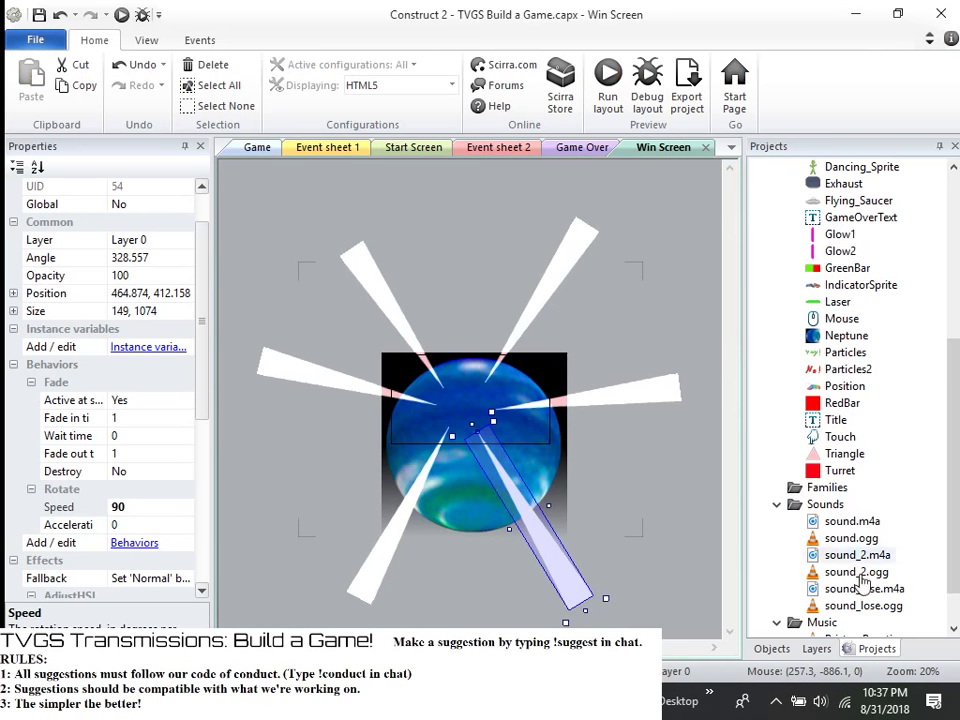
- Set the Rotate speed of all Triangle instances to 90 and check the rotation in a browser preview
click(845, 455)
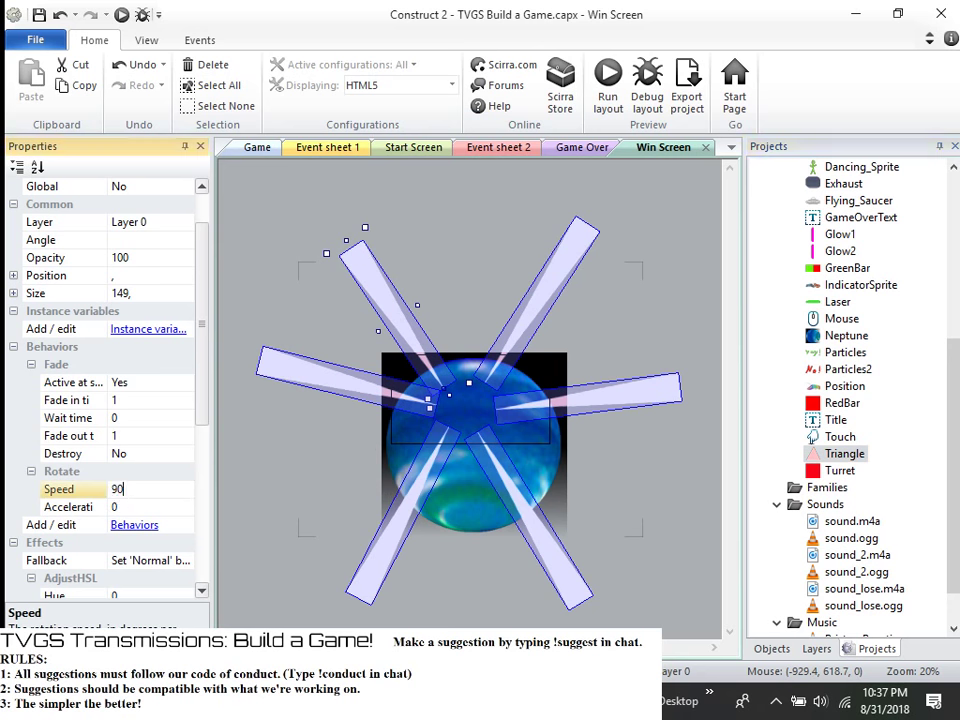
text(90)
click(312, 305)
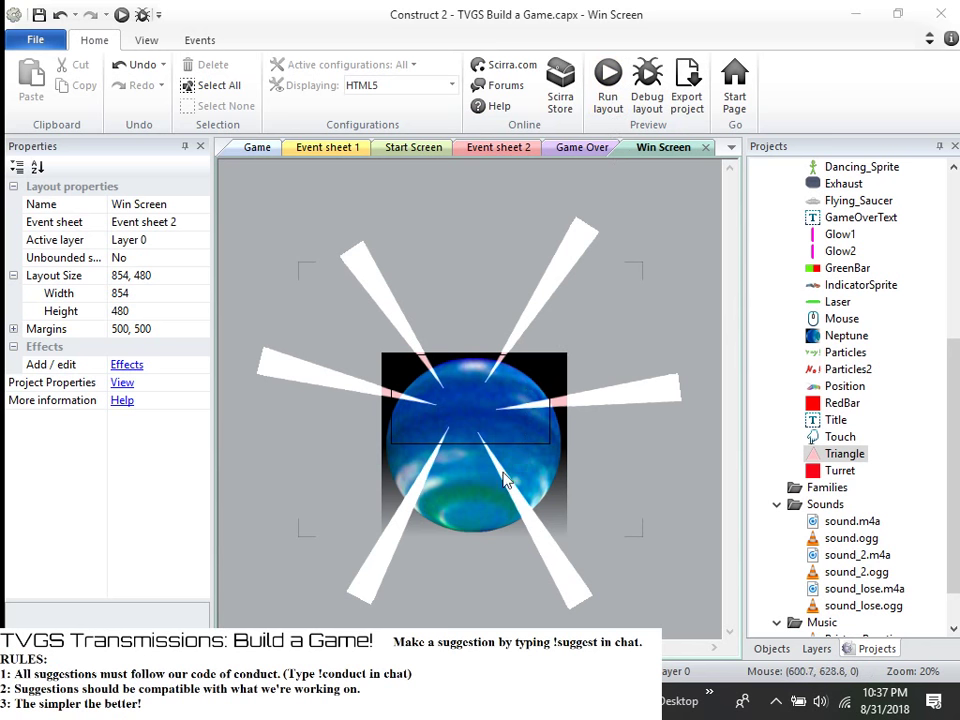
click(612, 78)
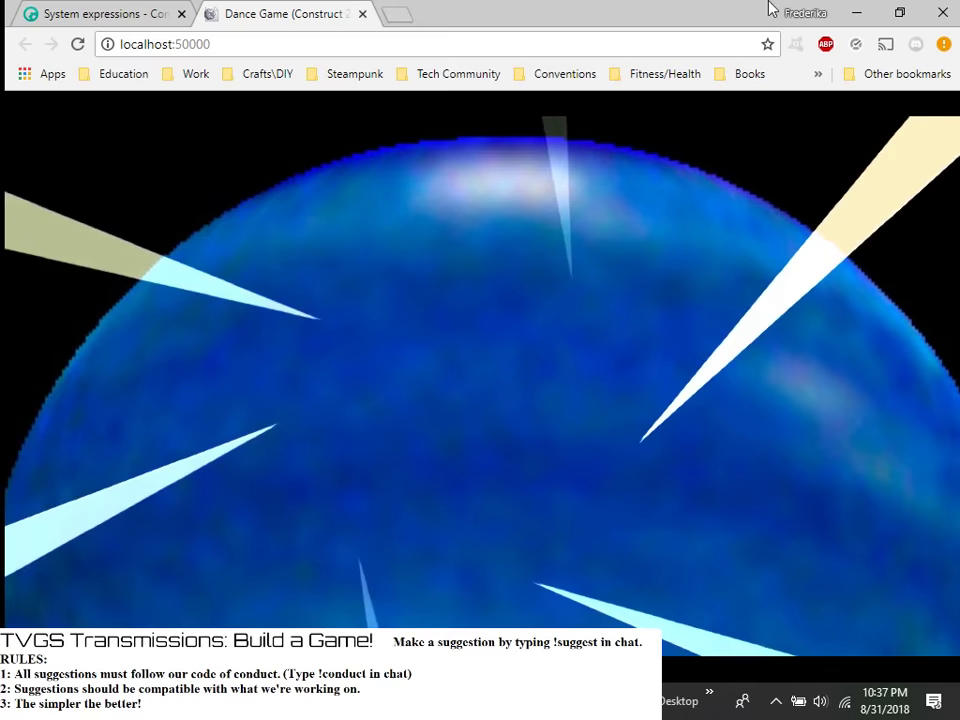
click(853, 12)
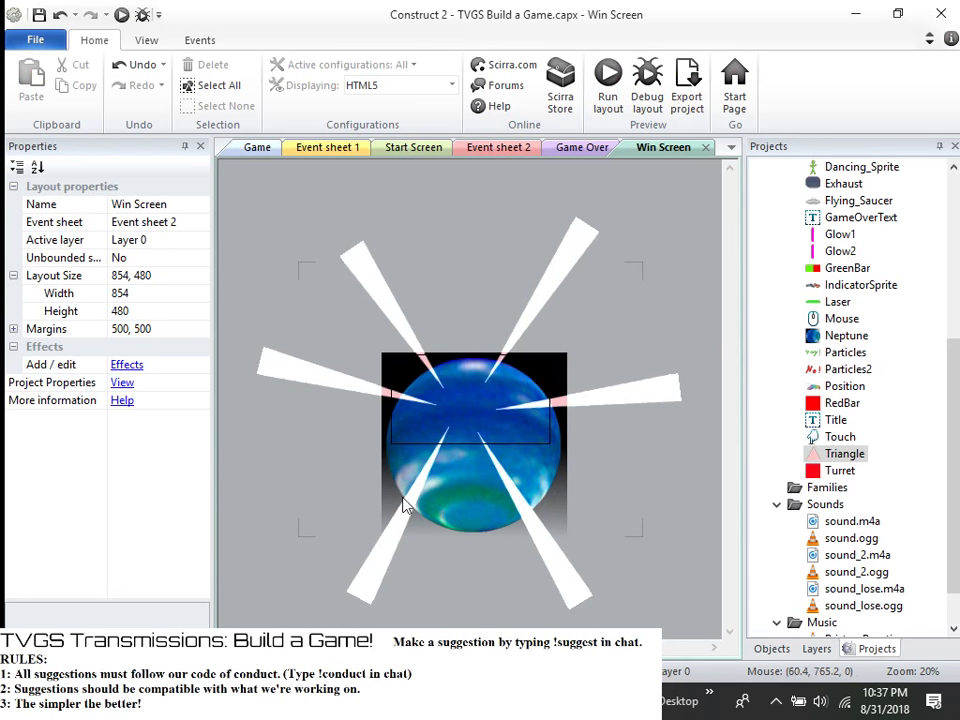
- Insert a Particles object named WinParticle above Neptune and pick the Brush tool for its image
ctrl+scroll(375, 468, up, 4)
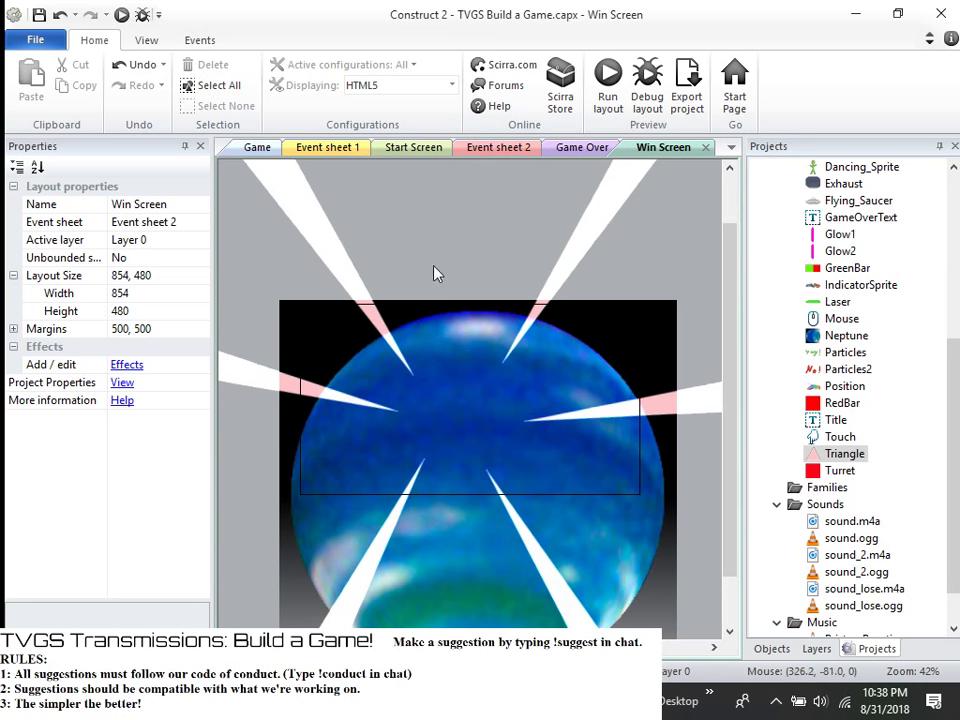
right_click(435, 273)
click(468, 278)
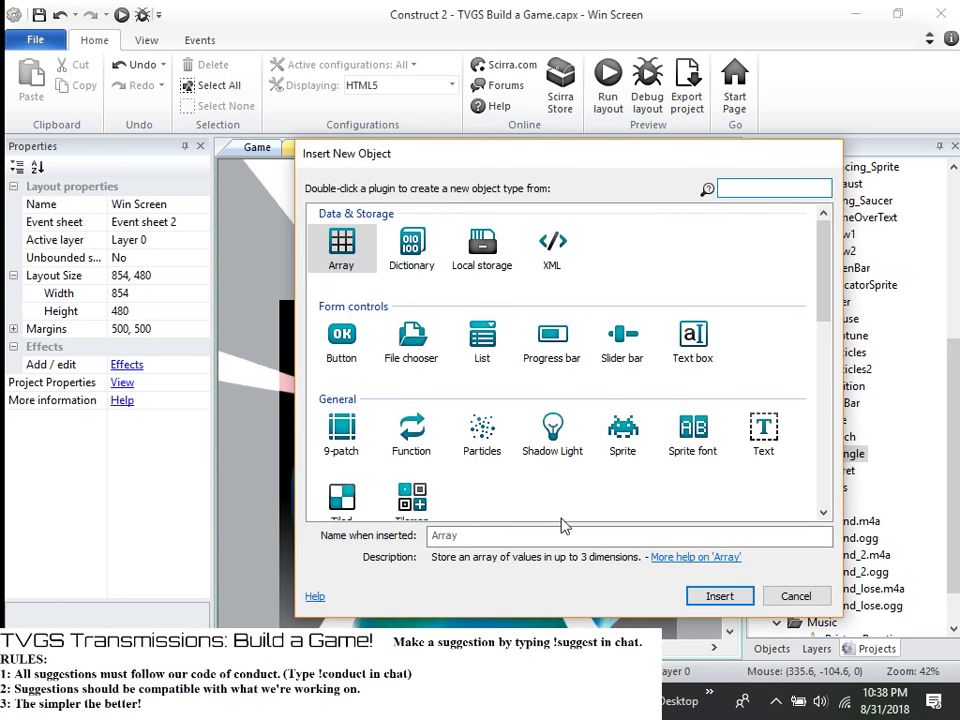
click(484, 430)
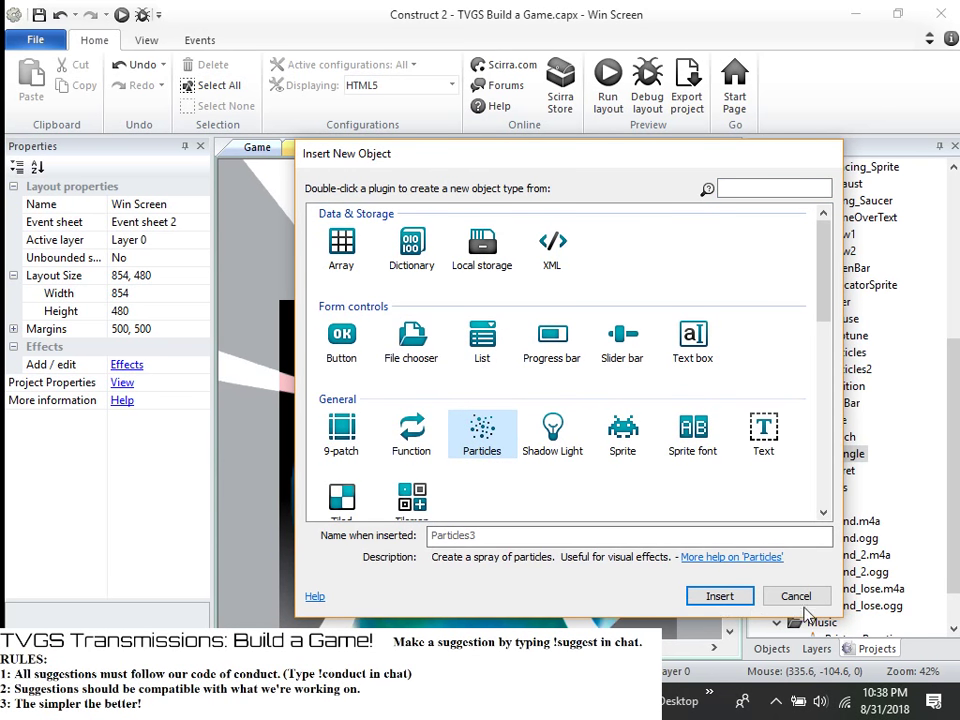
click(619, 432)
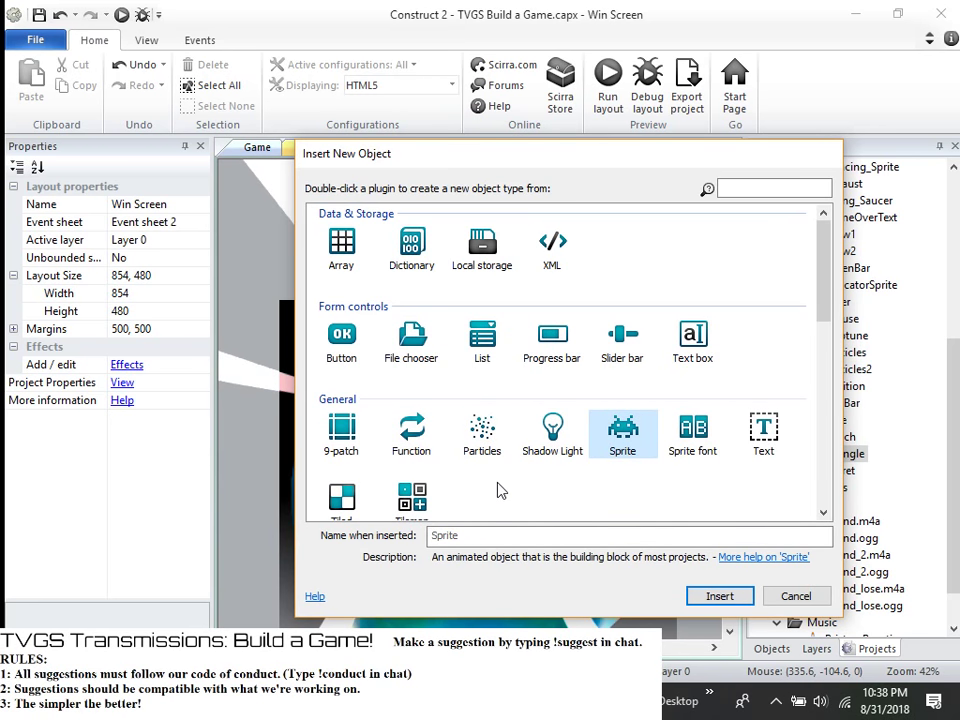
click(487, 432)
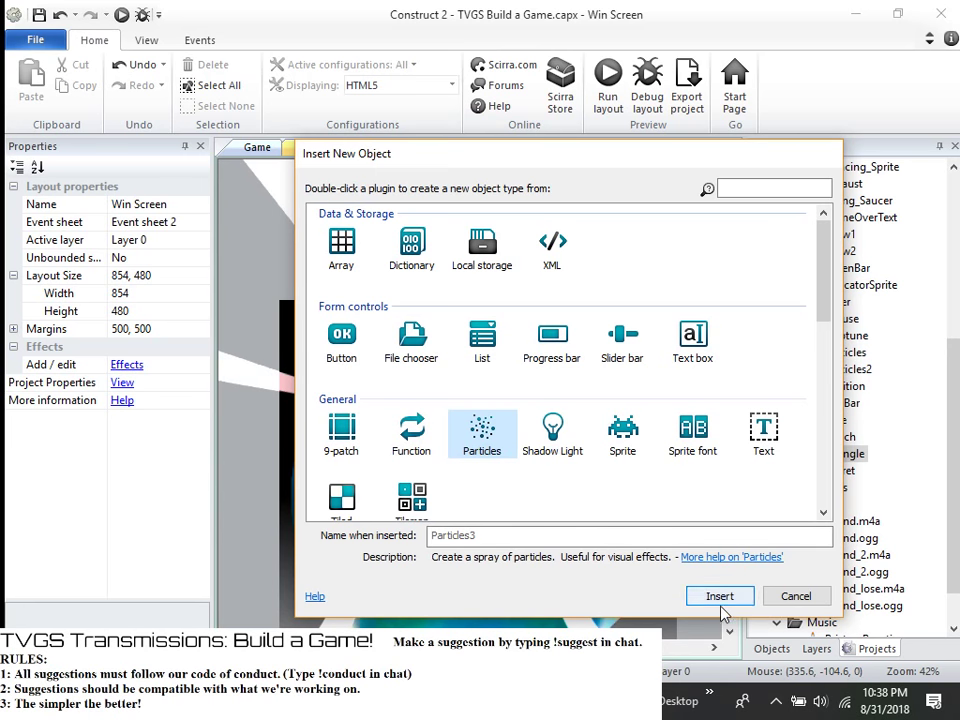
double_click(467, 537)
key(BackSpace)
text(Win)
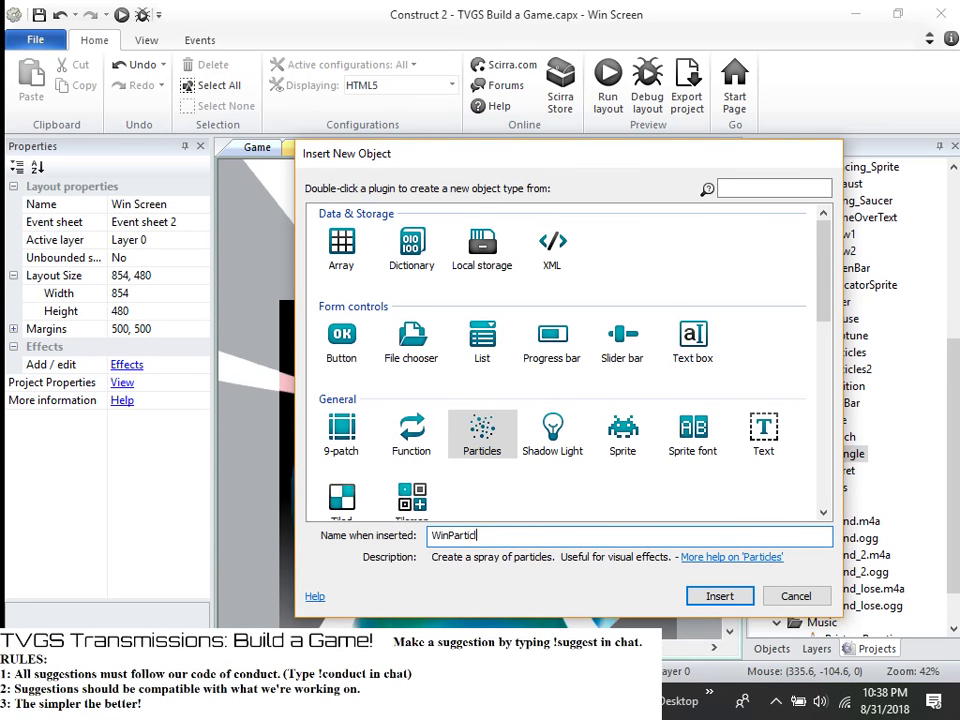
click(734, 597)
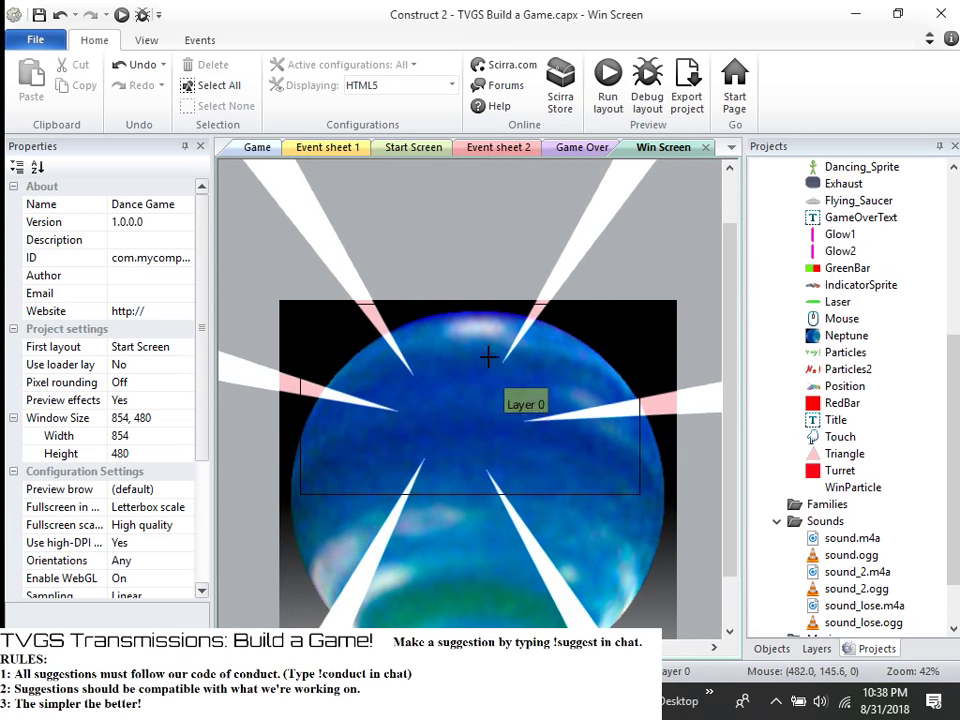
click(448, 242)
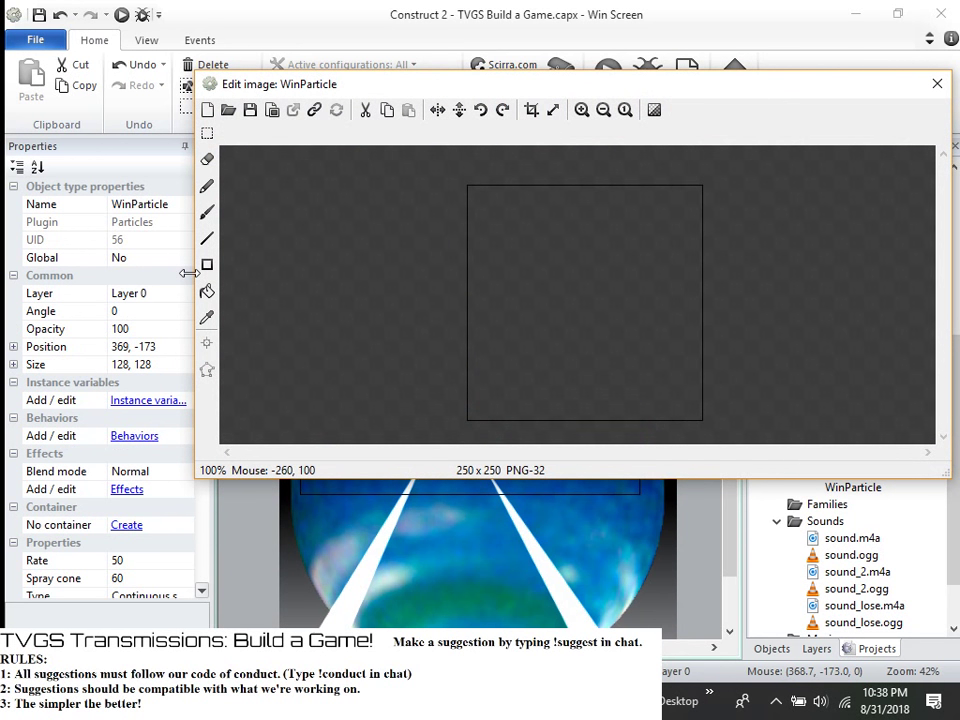
click(207, 212)
click(502, 219)
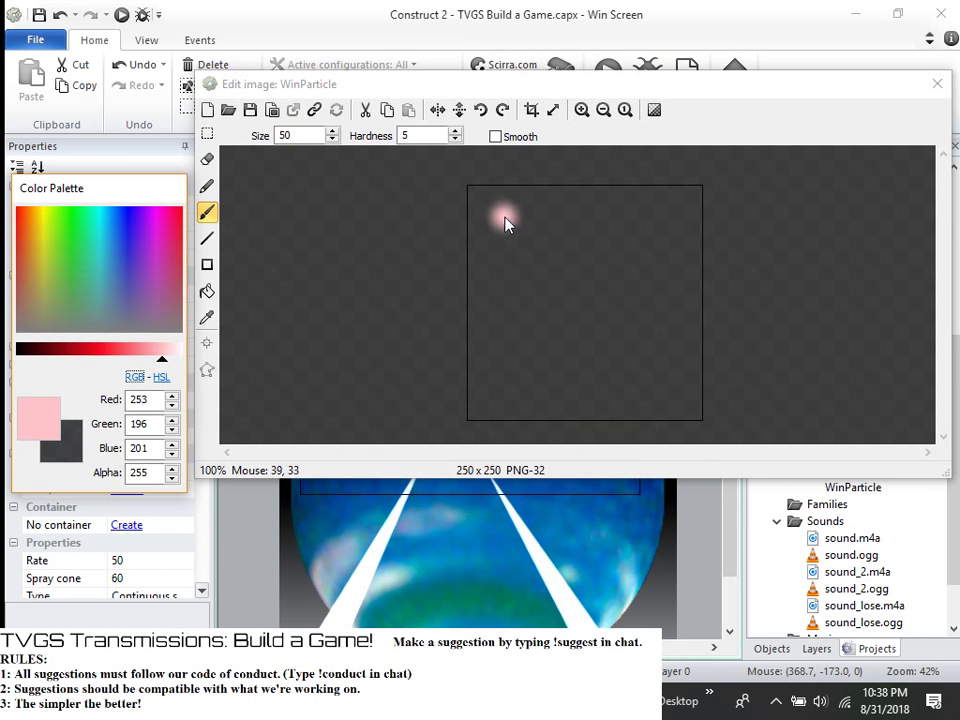
mouse_move(492, 210)
mouse_down()
mouse_move(551, 192)
mouse_move(518, 218)
mouse_move(513, 272)
mouse_up()
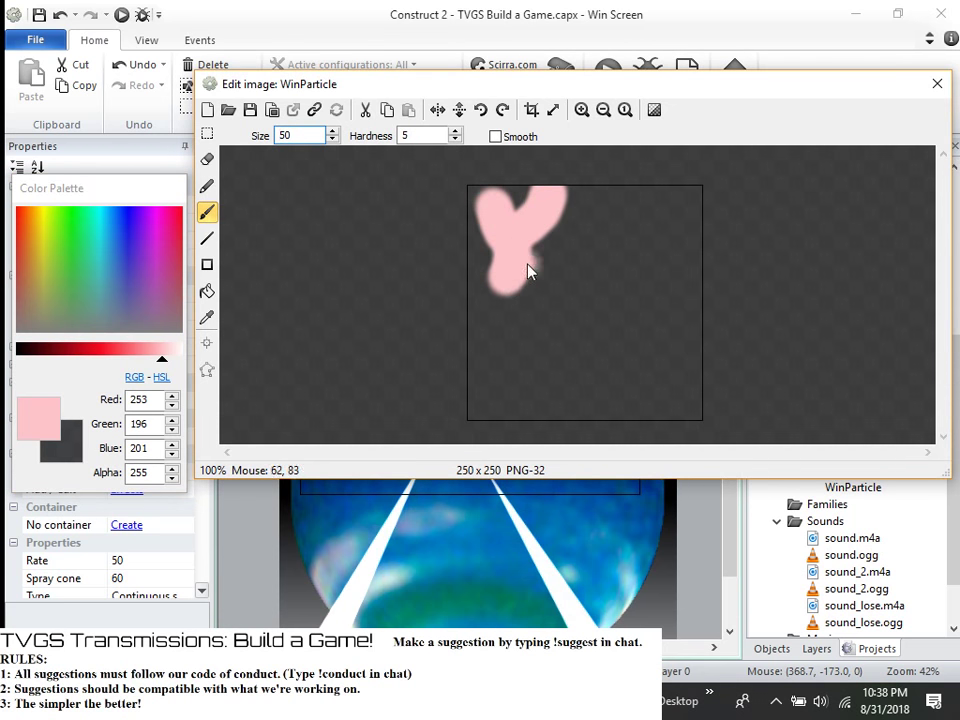
mouse_move(570, 243)
mouse_down()
mouse_move(574, 270)
mouse_move(580, 243)
mouse_up()
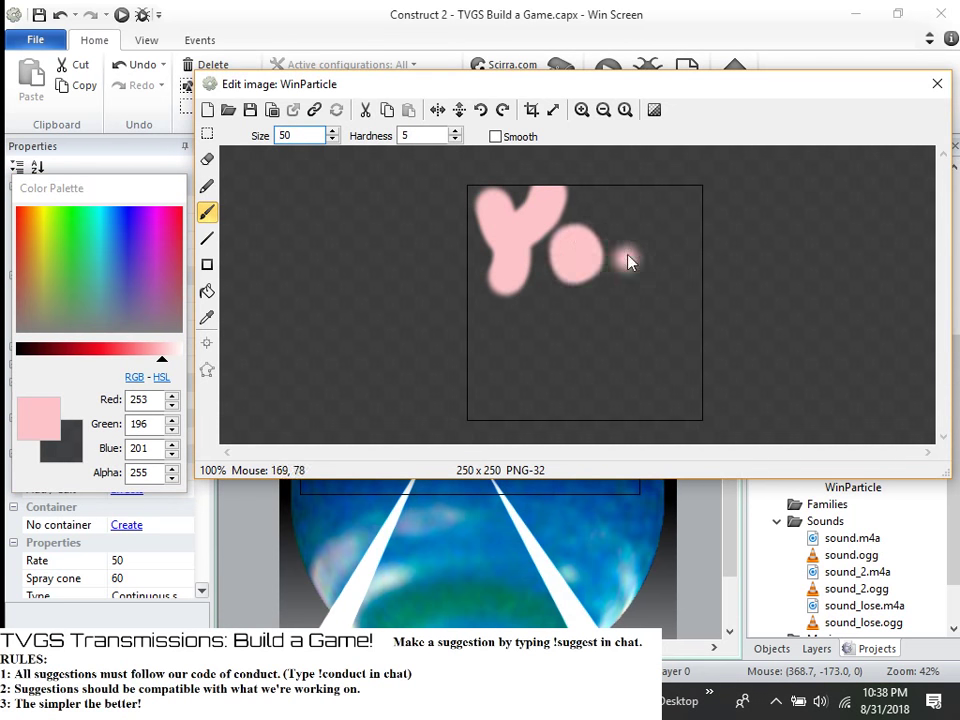
drag(632, 270, 654, 240)
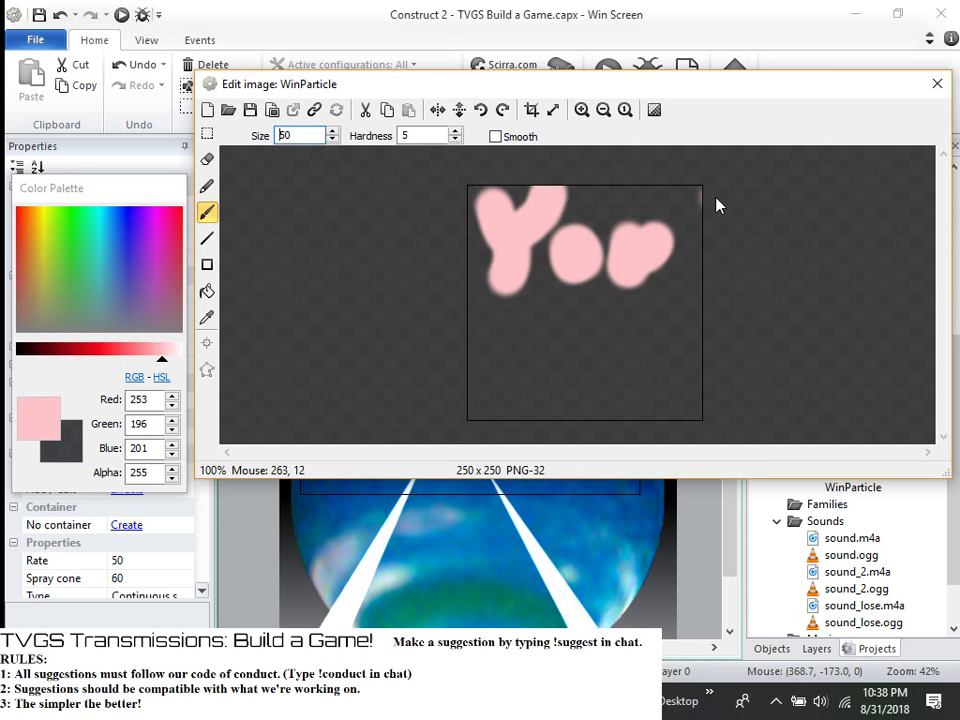
key(ctrl+z)
key(ctrl+z)
key(ctrl+z)
key(ctrl+z)
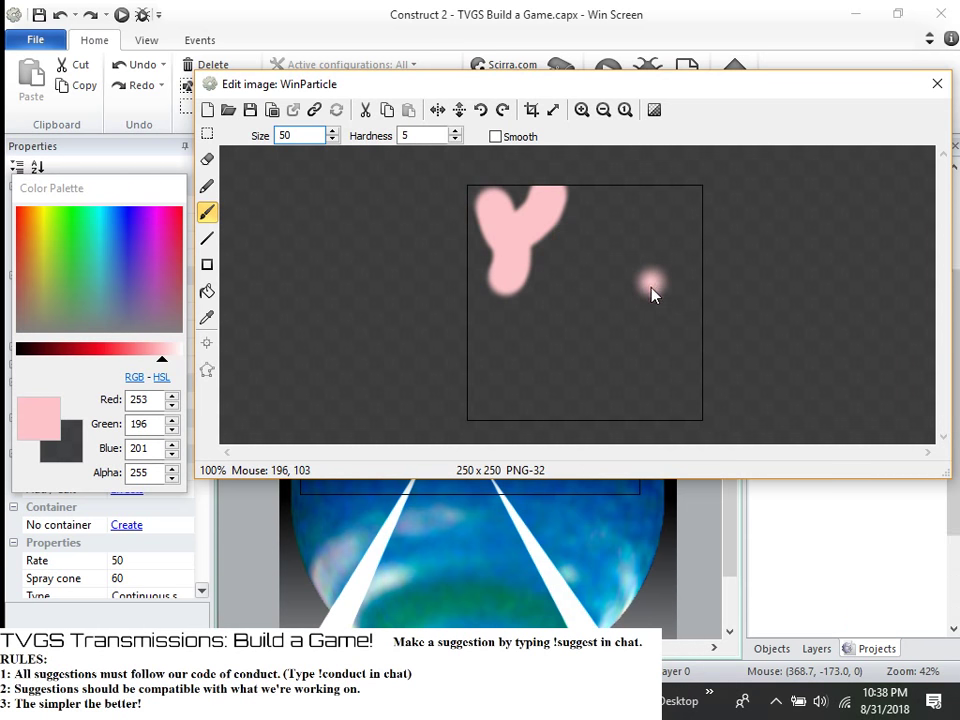
key(ctrl+z)
- Set the brush size to 25 and paint the word "You" in pink across the upper part of the WinParticle image
drag(311, 136, 250, 139)
text(25)
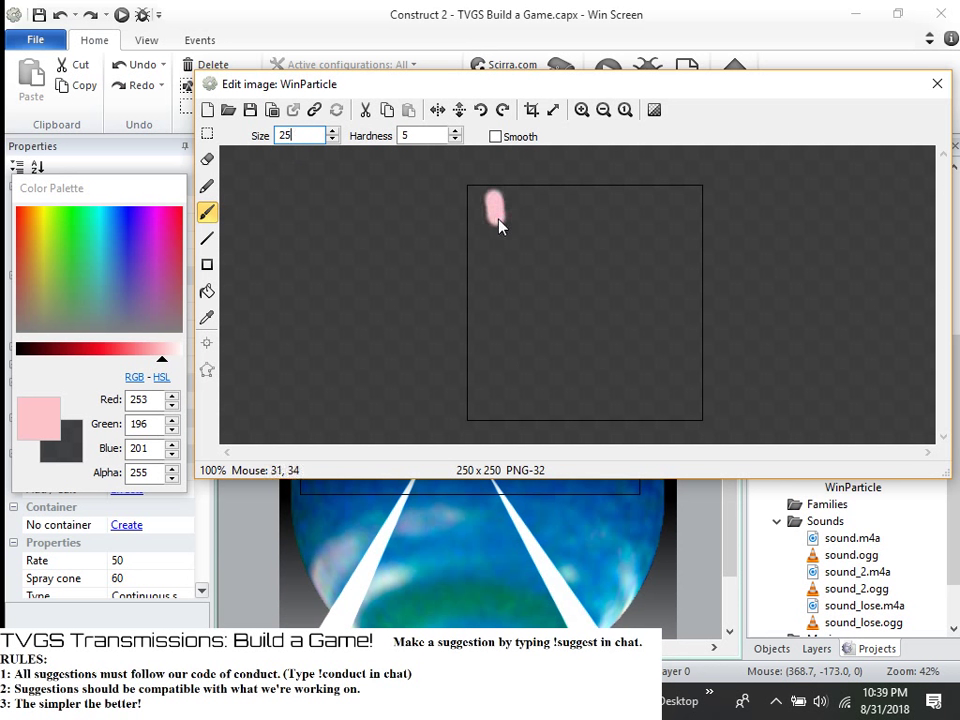
mouse_move(523, 205)
mouse_down()
mouse_move(506, 231)
mouse_move(506, 255)
mouse_move(553, 252)
mouse_up()
click(551, 236)
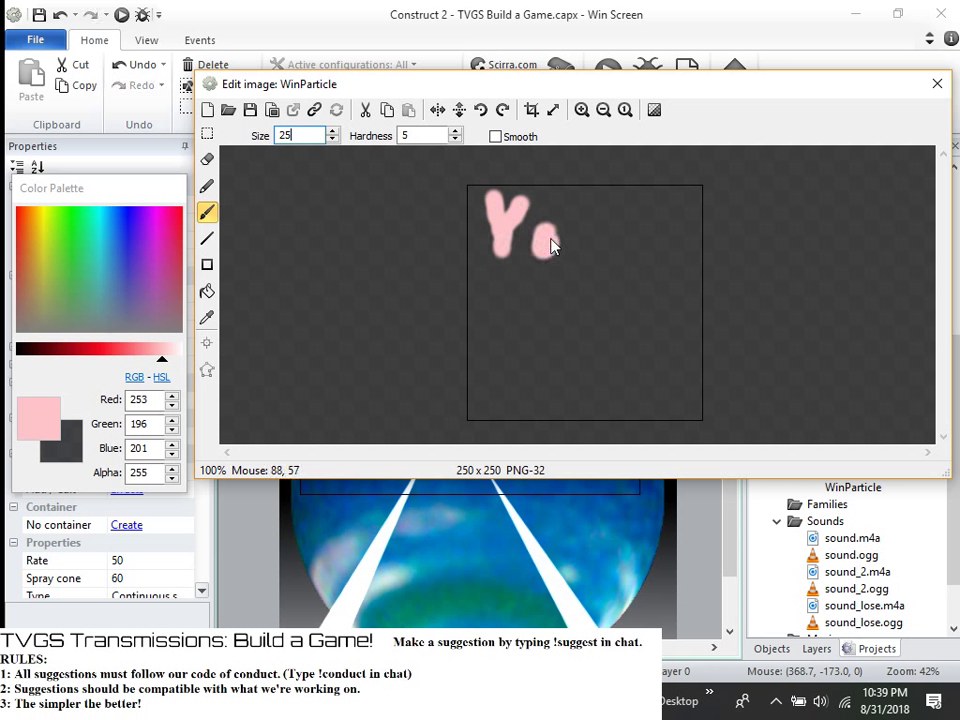
key(ctrl+z)
key(ctrl+z)
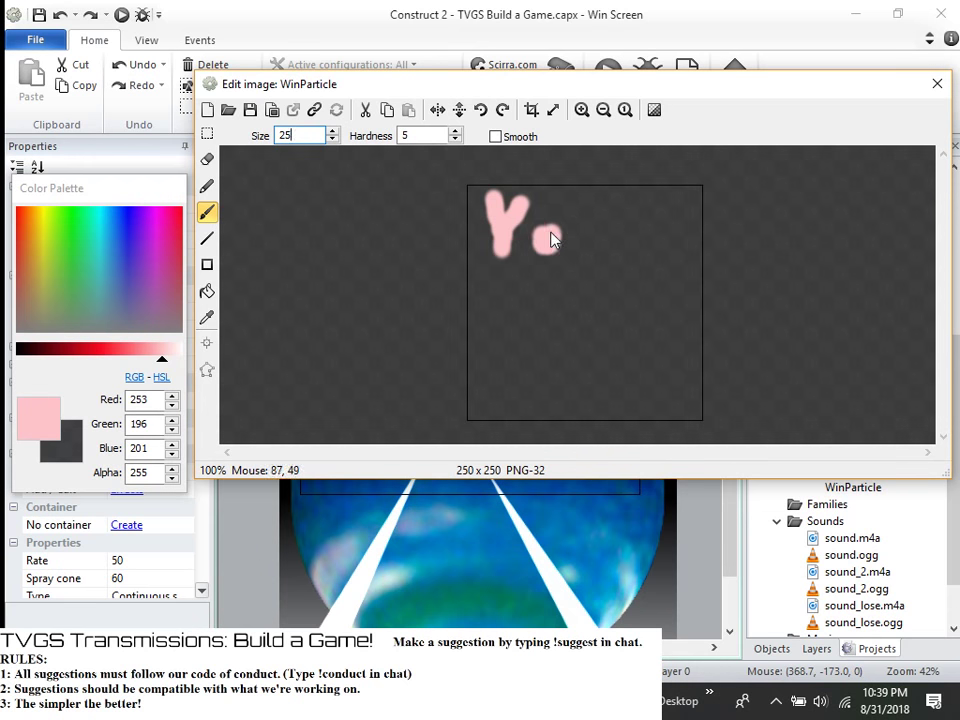
click(577, 237)
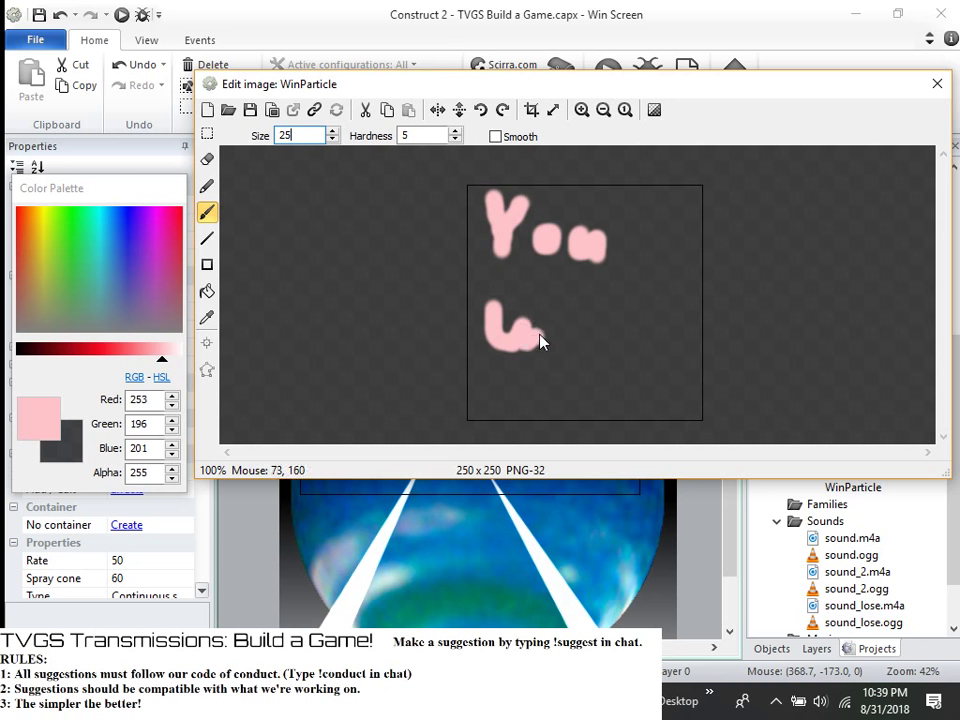
- Paint the word "Win!" in pink below "You" in the WinParticle image and close the image editor
key(ctrl+z)
click(476, 310)
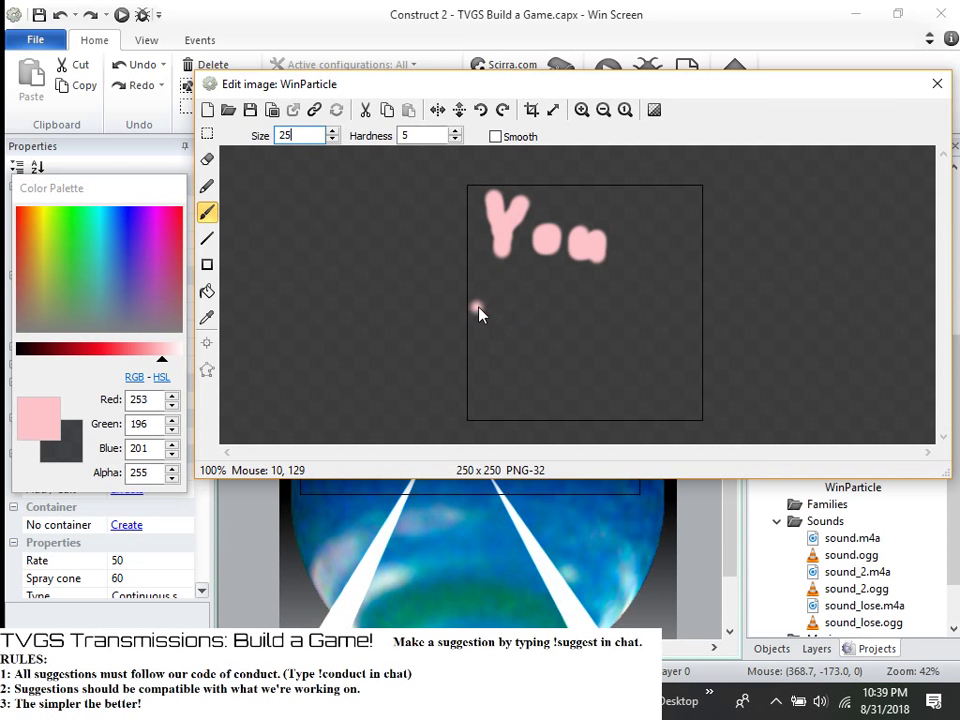
drag(483, 335, 492, 368)
click(565, 357)
drag(565, 370, 561, 378)
click(567, 335)
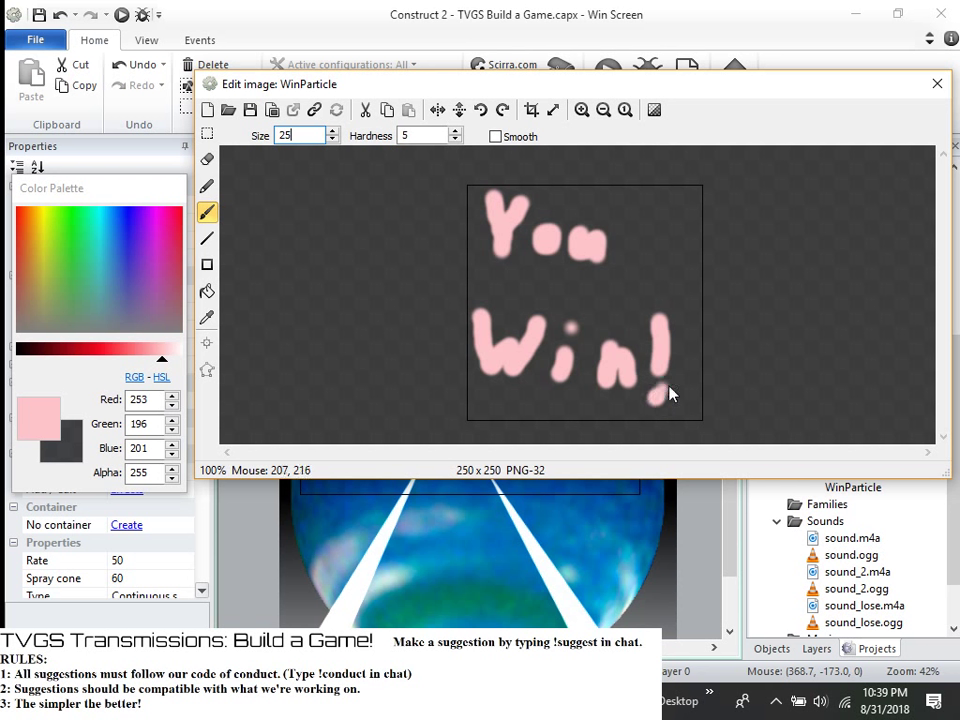
click(935, 82)
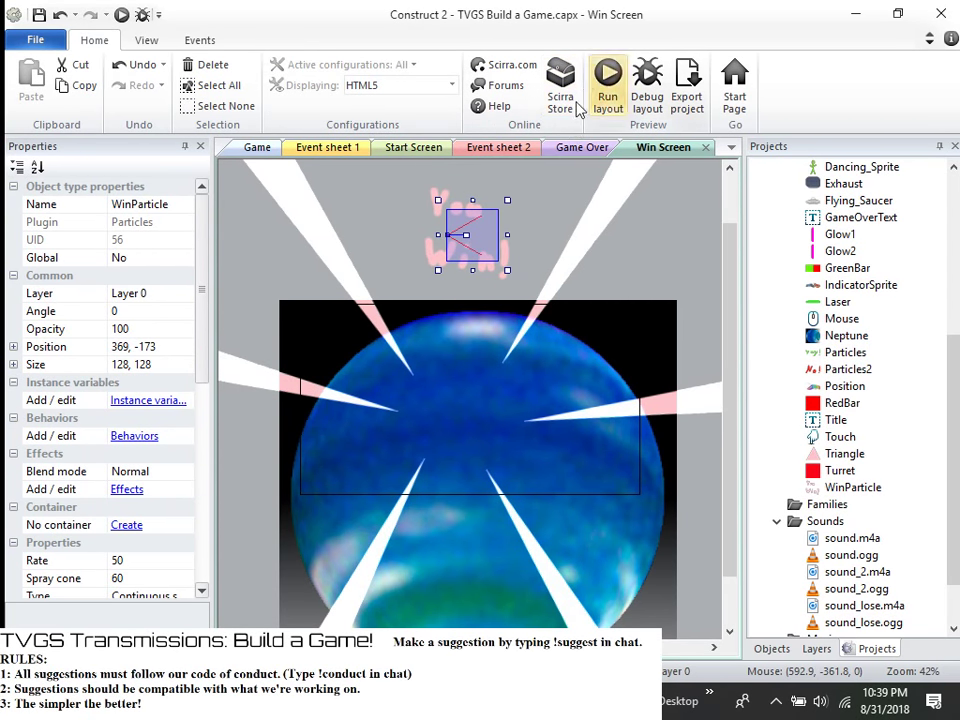
- Move WinParticle onto the middle of the layout at about 386, 271 and check it in a browser preview
drag(453, 240, 459, 433)
click(606, 100)
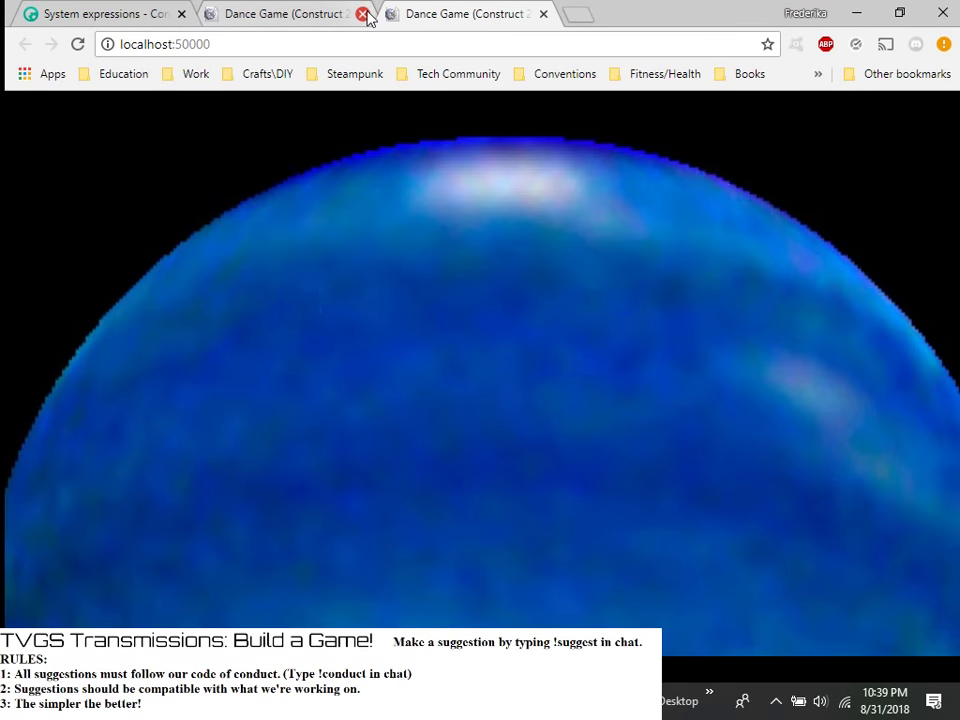
click(363, 14)
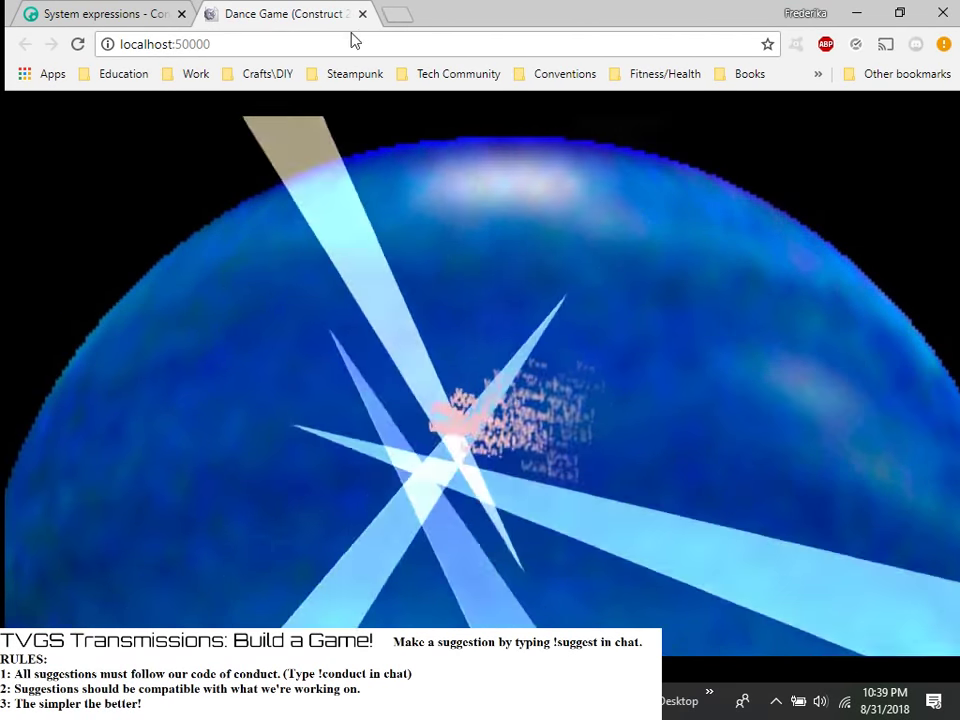
click(857, 13)
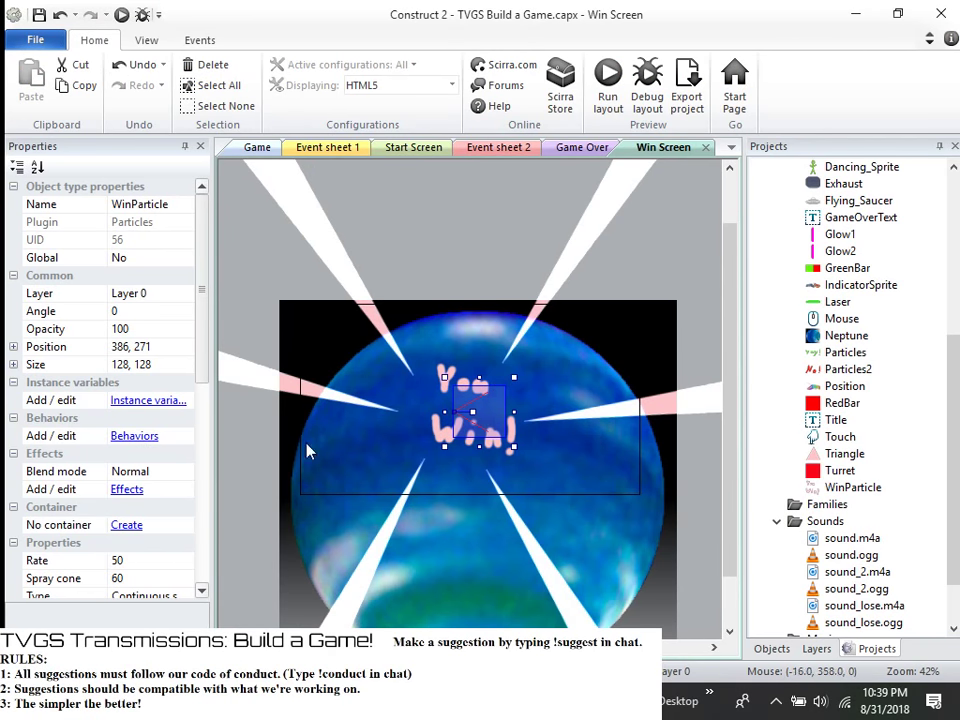
- Set WinParticle's Rate to 10 and its initial particle Size to 100
scroll(140, 484, down, 3)
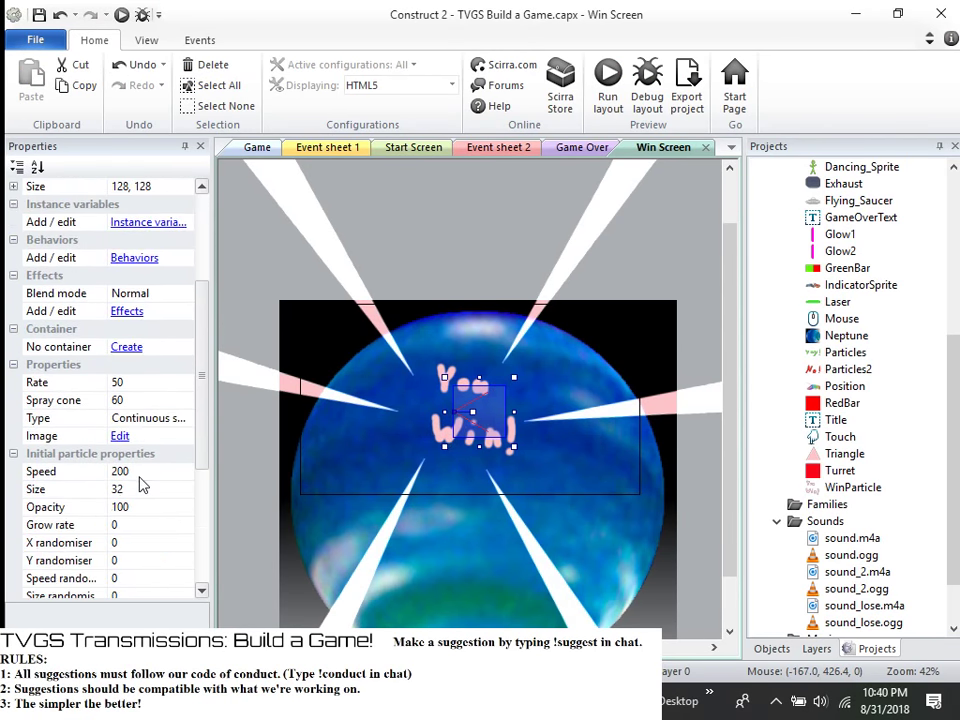
scroll(150, 460, down, 2)
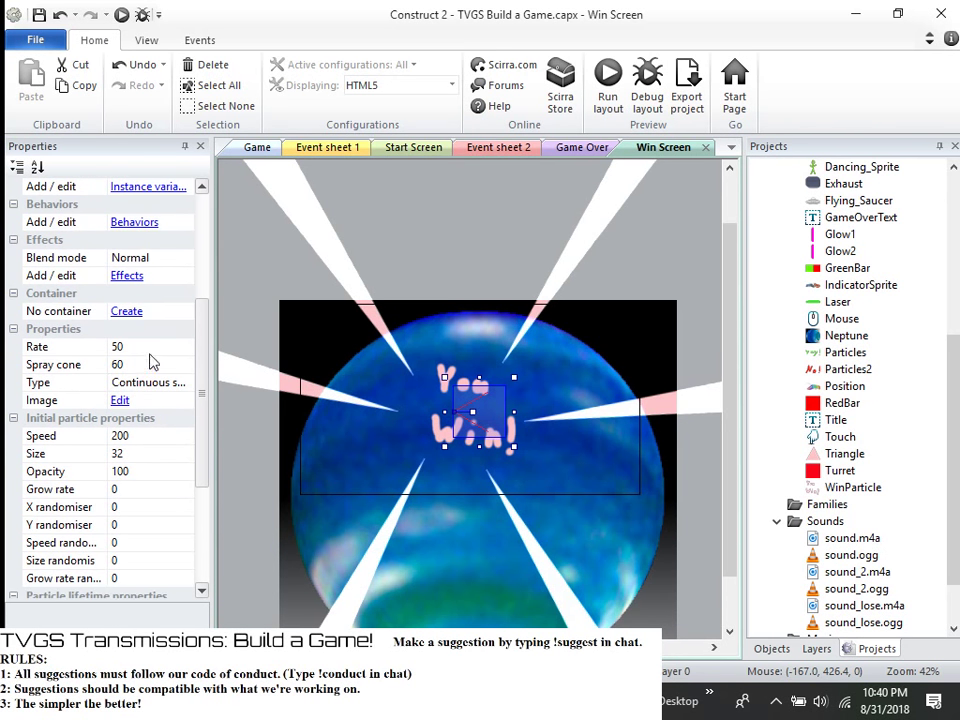
click(150, 346)
text(1)
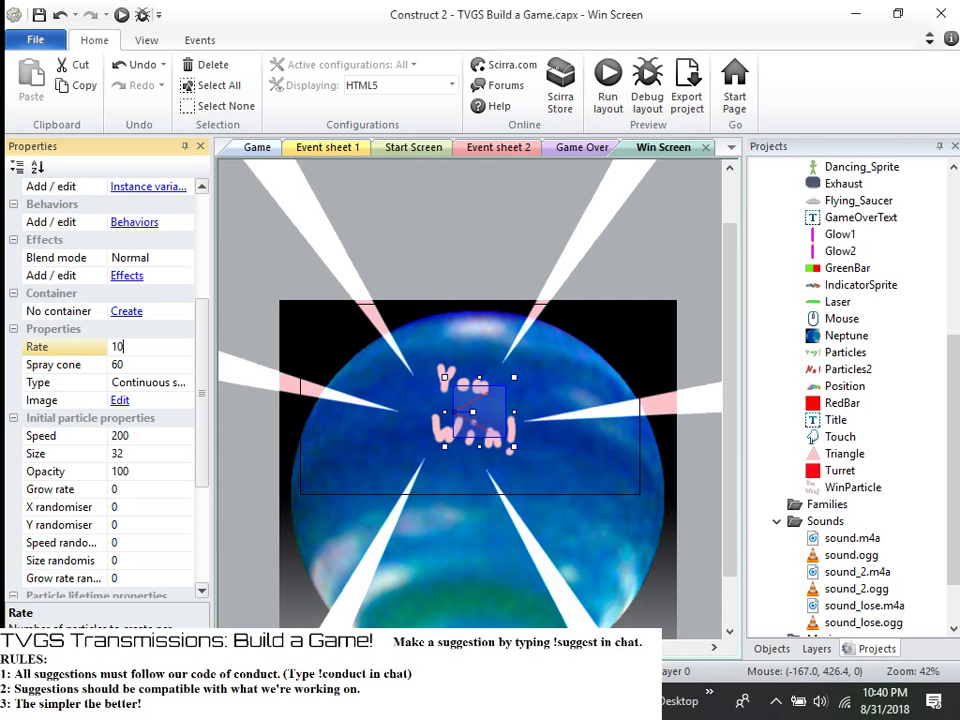
click(137, 454)
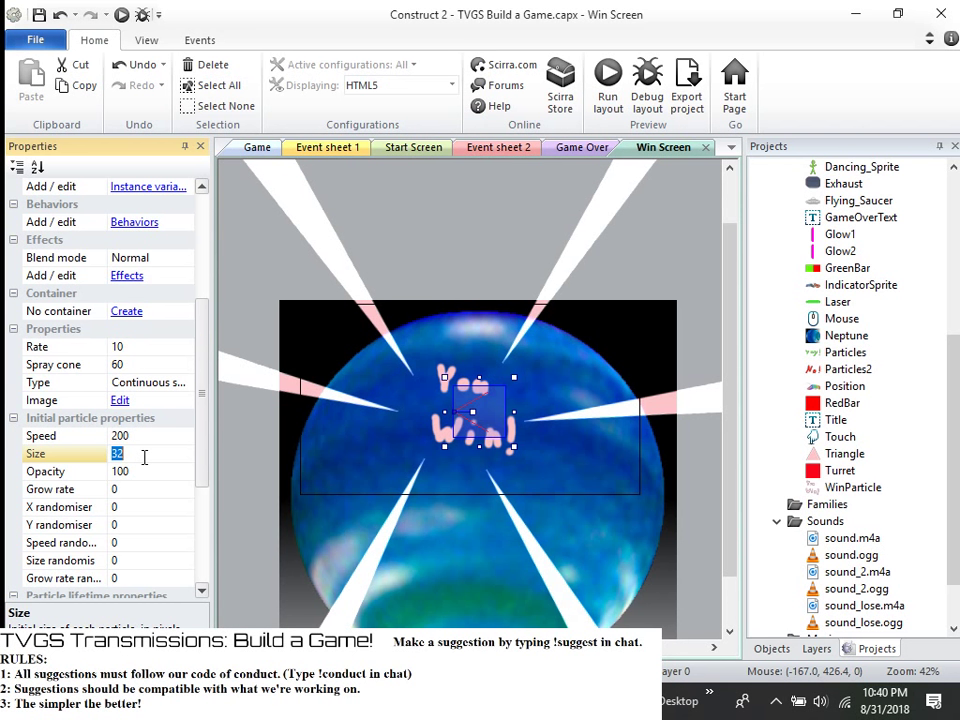
text(100)
- Set WinParticle's Size randomiser to 100
click(122, 559)
click(99, 548)
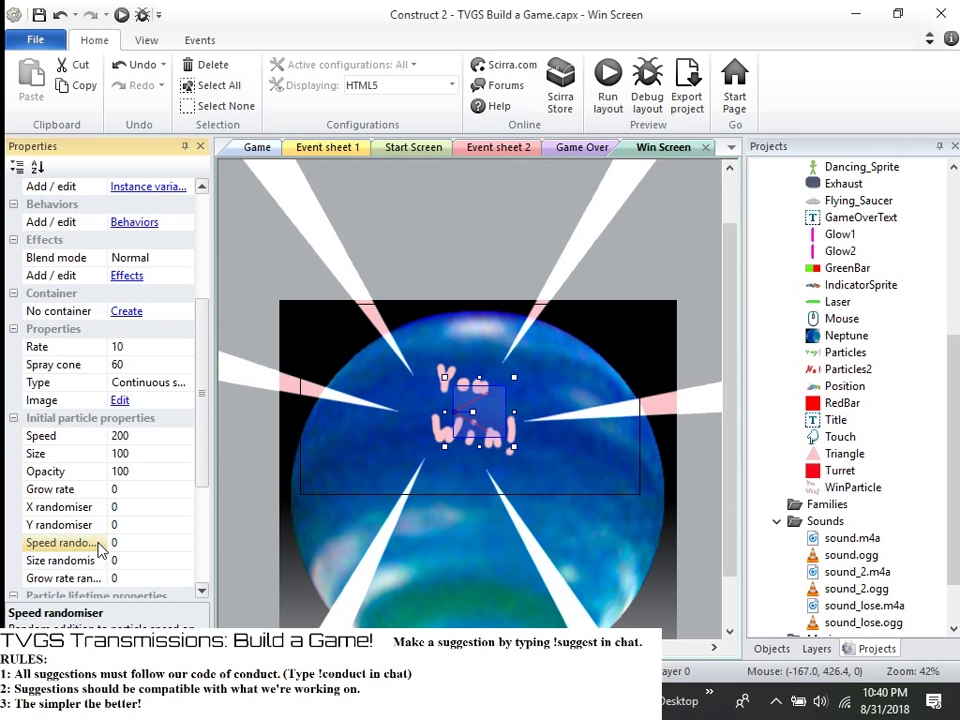
click(140, 542)
click(139, 560)
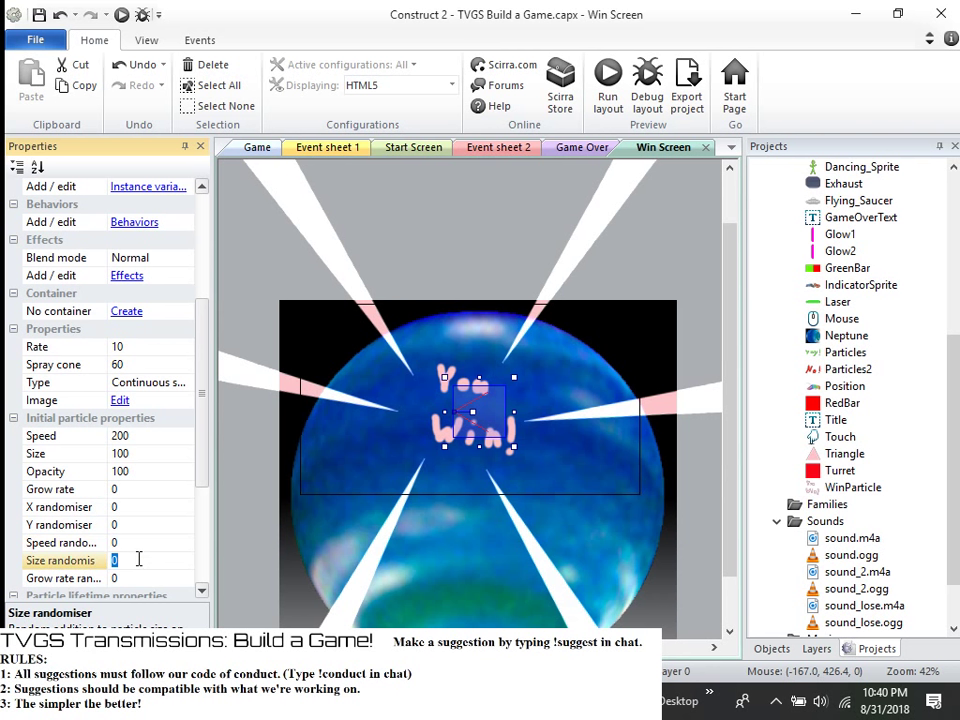
text(5)
text(10)
text(0)
scroll(156, 467, down, 3)
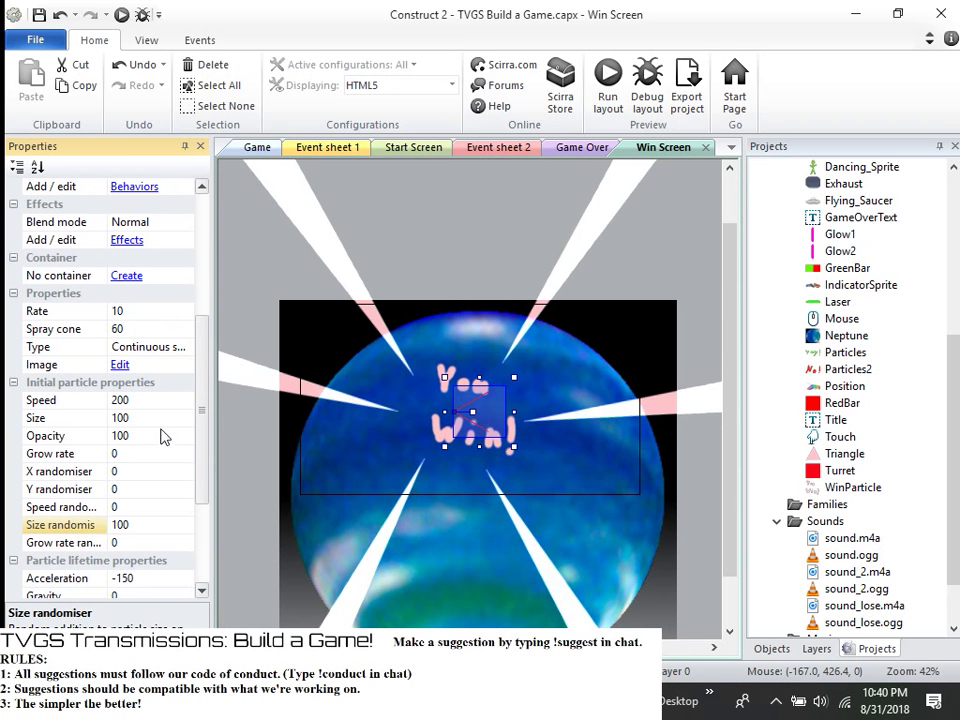
scroll(155, 521, down, 2)
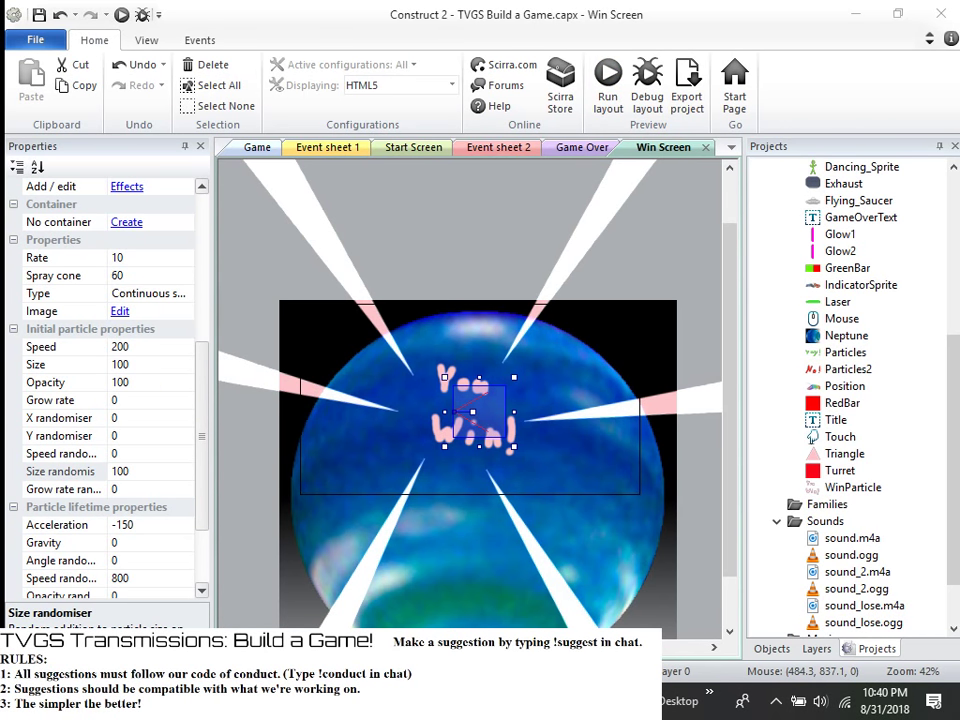
- Run the layout in the browser to check the larger WinParticle spray, and return to WinParticle's properties in Construct 2
key(F5)
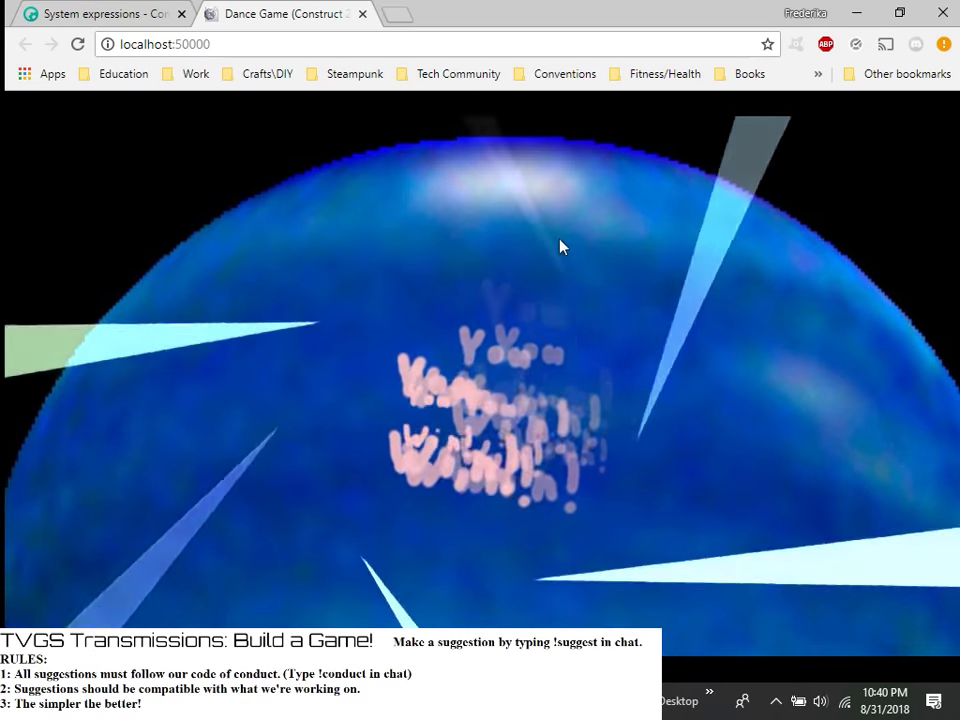
click(362, 14)
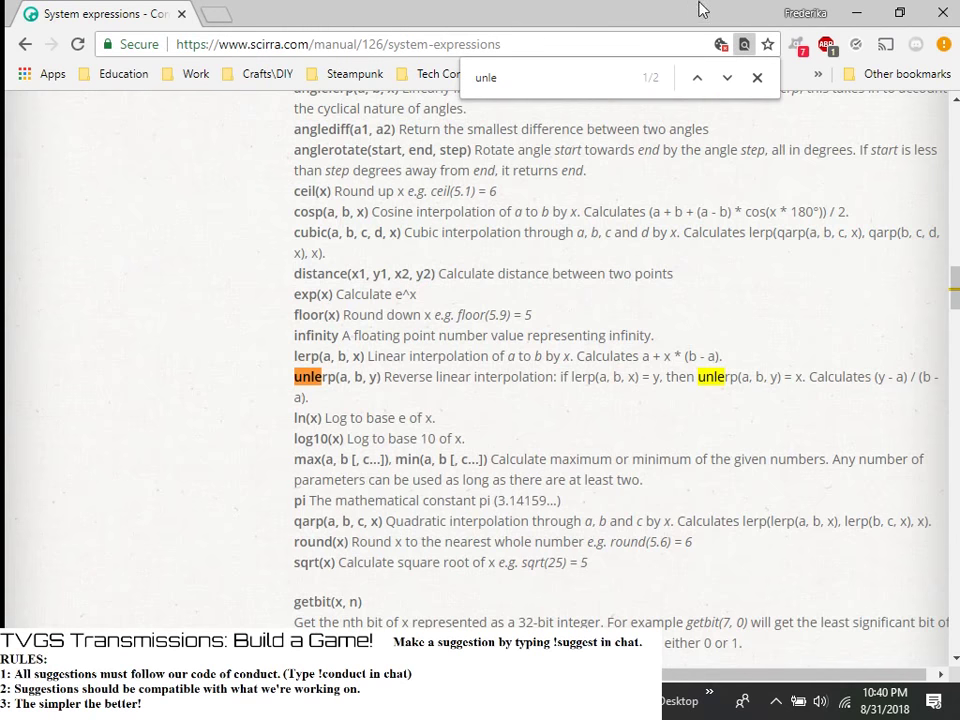
click(870, 11)
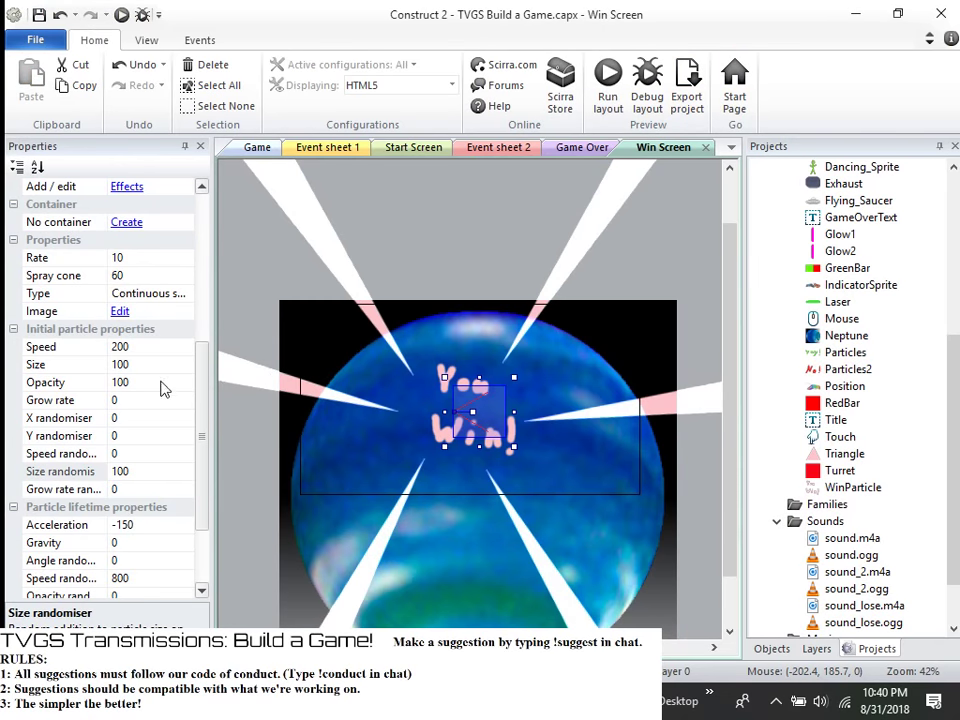
scroll(135, 490, down, 2)
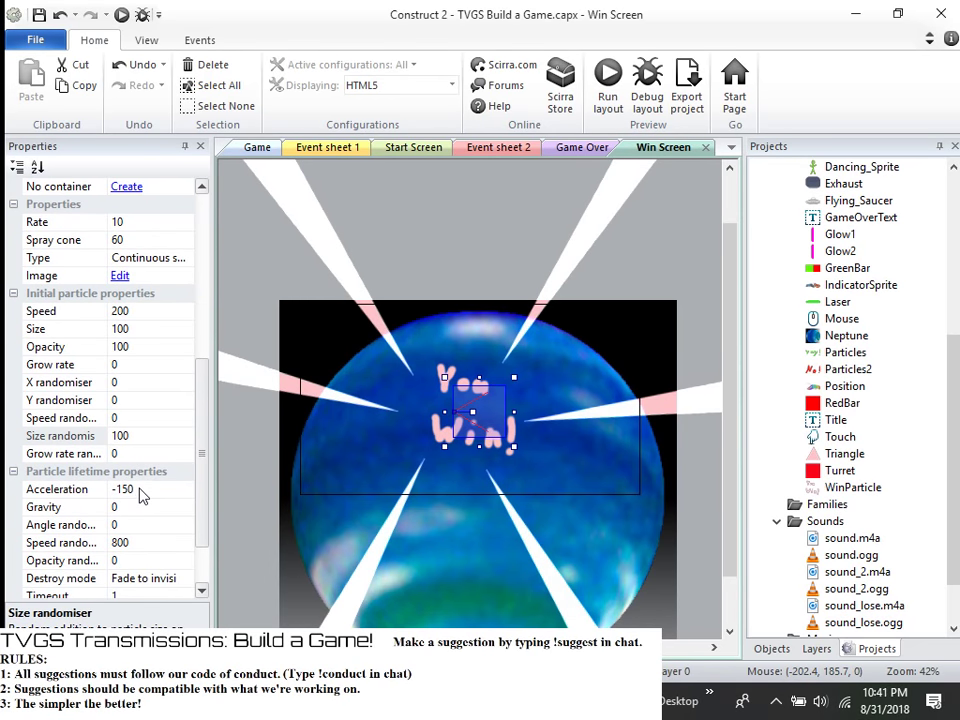
- Set WinParticle's Spray cone to 360, check the spray in a browser preview, and return to Construct 2
scroll(140, 495, down, 2)
scroll(142, 496, up, 2)
scroll(150, 465, up, 1)
scroll(152, 450, up, 1)
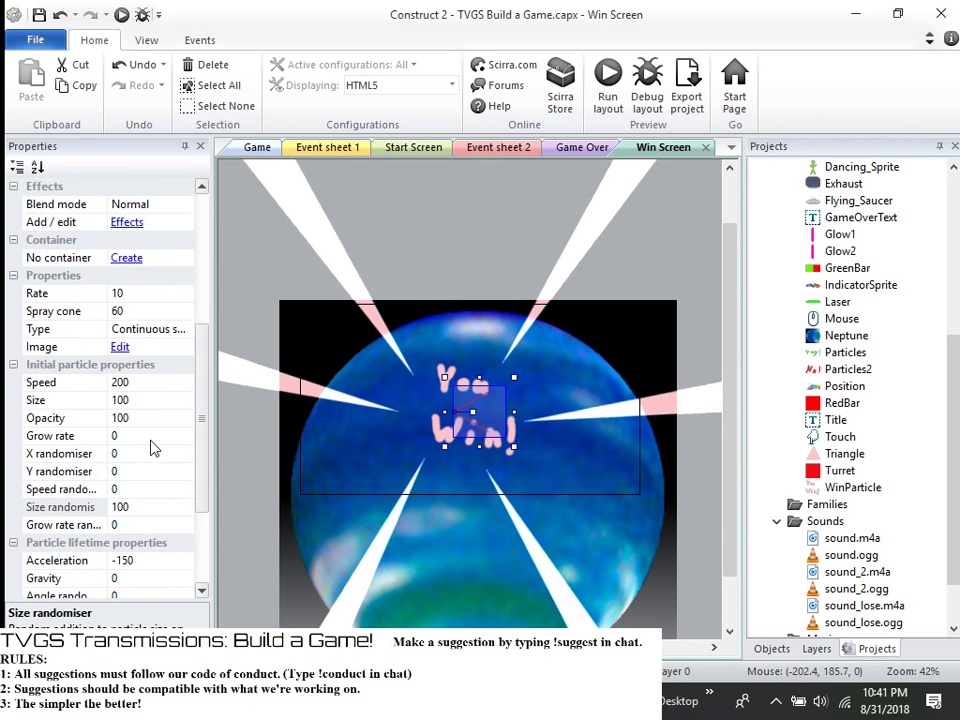
click(129, 310)
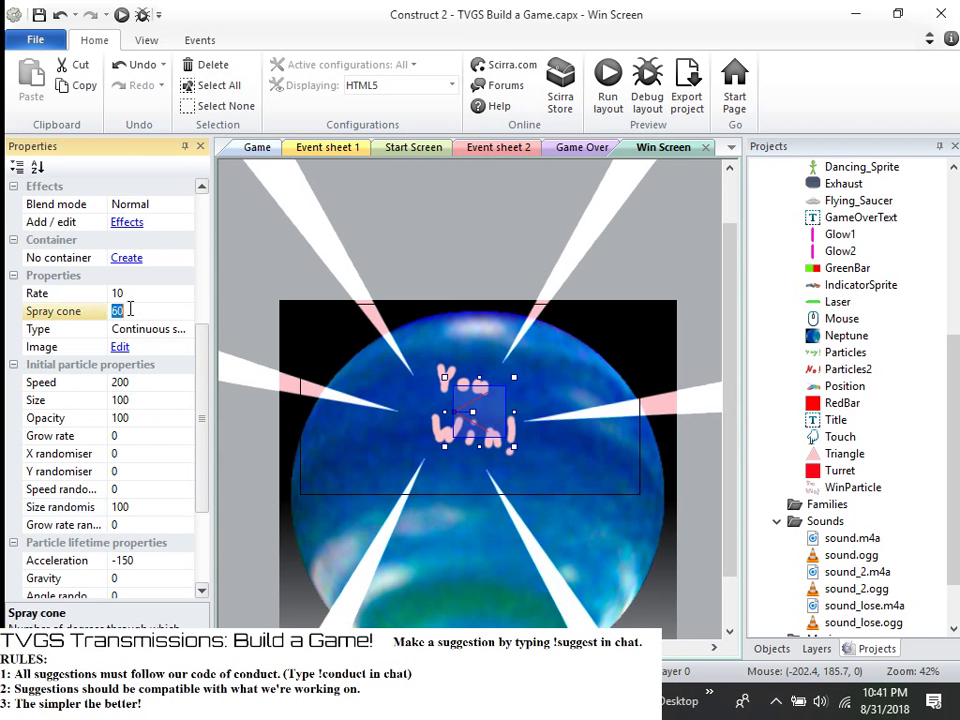
text(36)
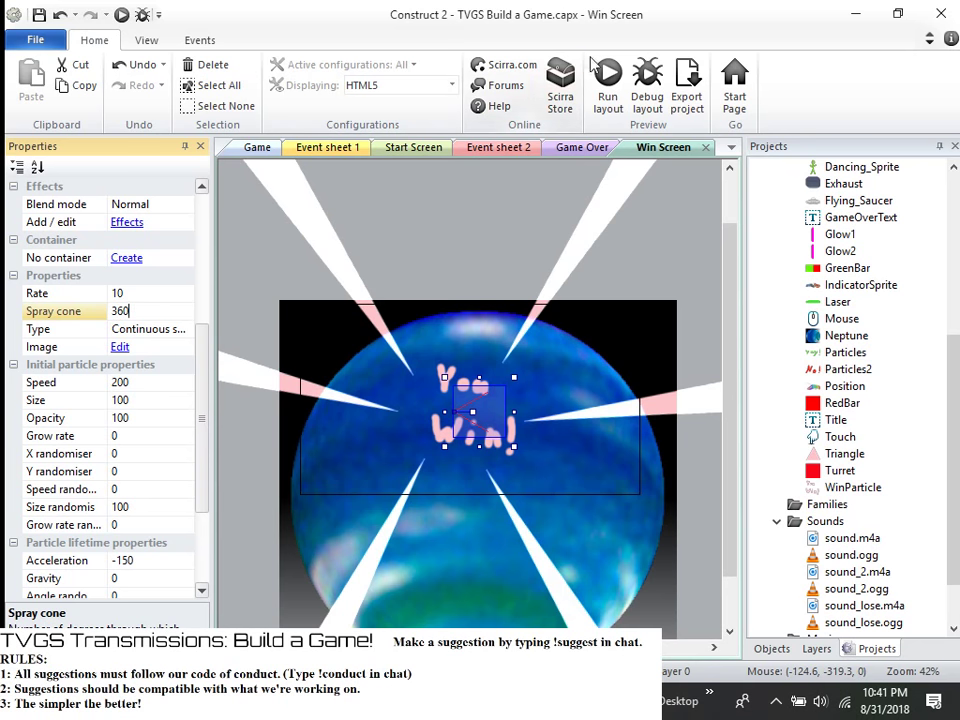
click(608, 90)
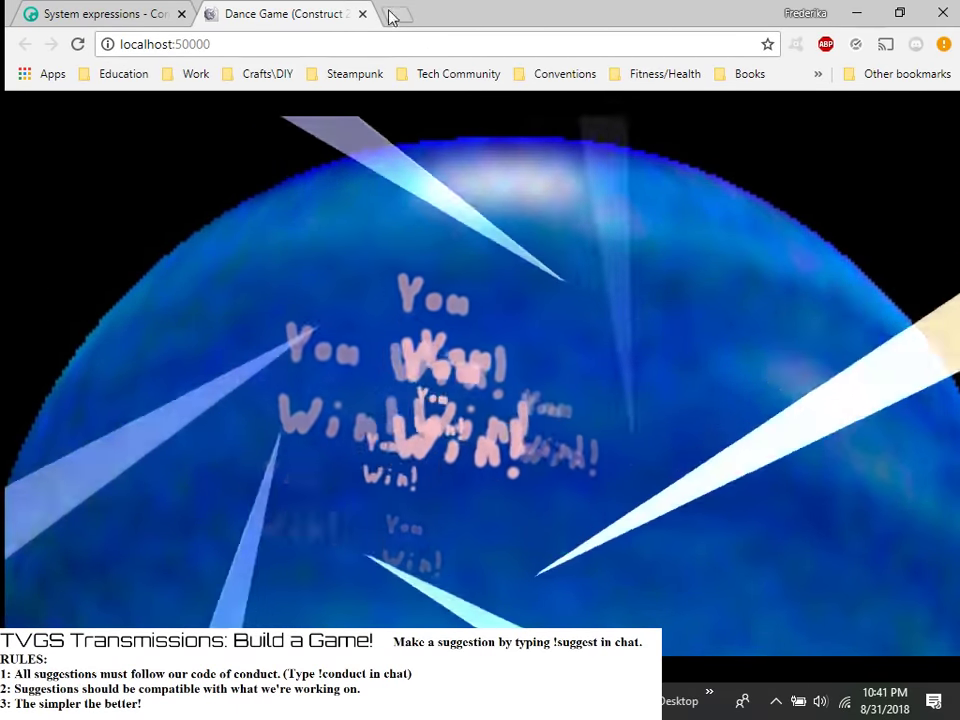
click(362, 14)
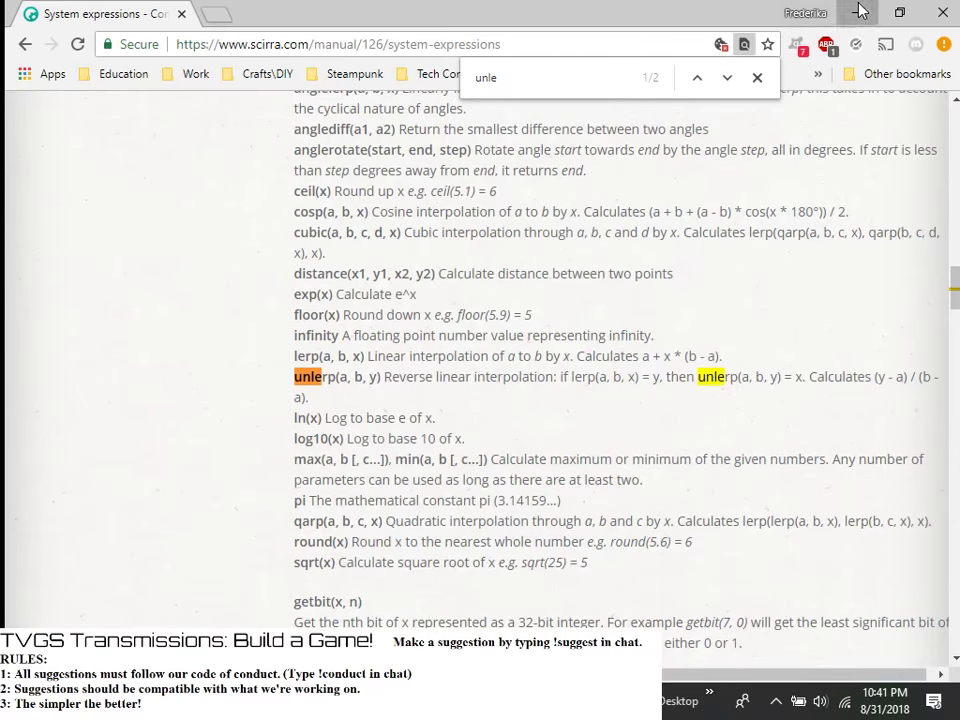
key(alt+Tab)
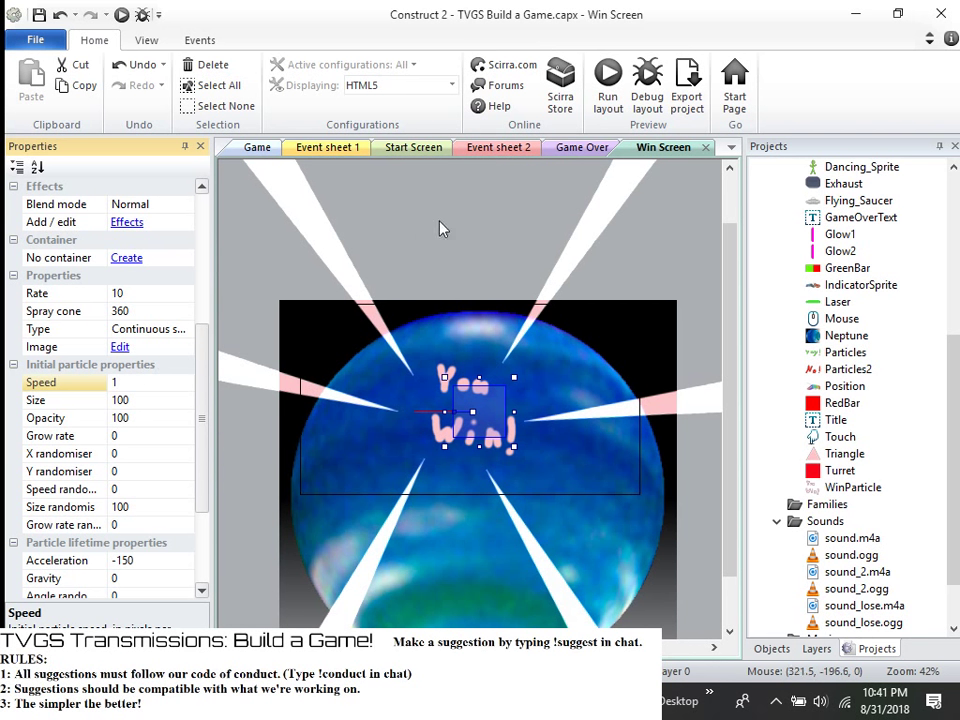
- Set WinParticle's initial particle Speed to 1 and check it in a browser preview
click(610, 76)
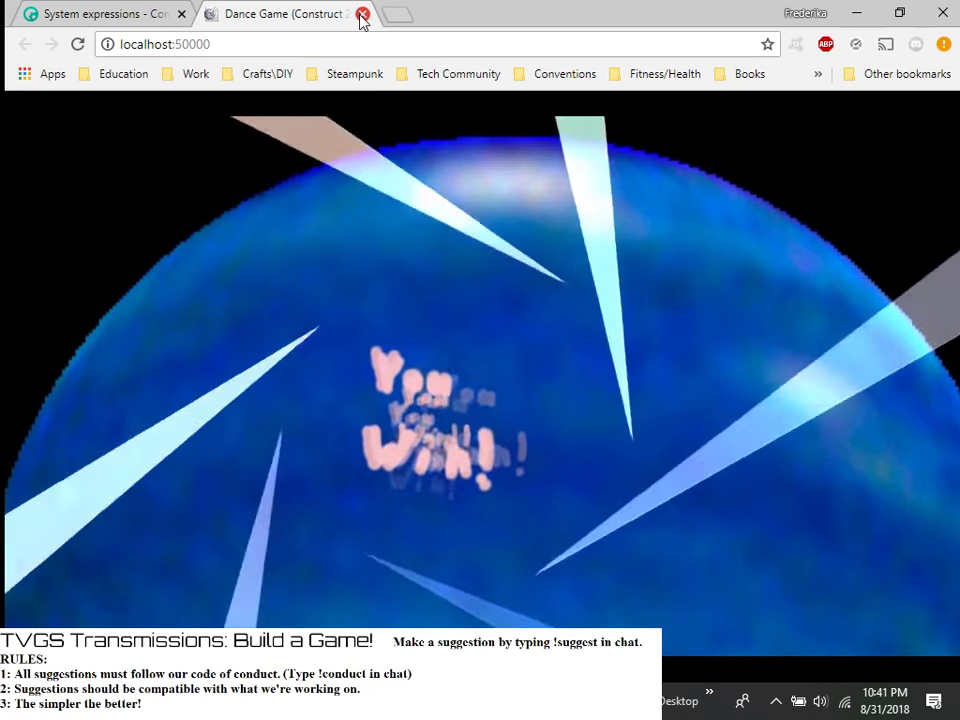
click(362, 14)
click(862, 15)
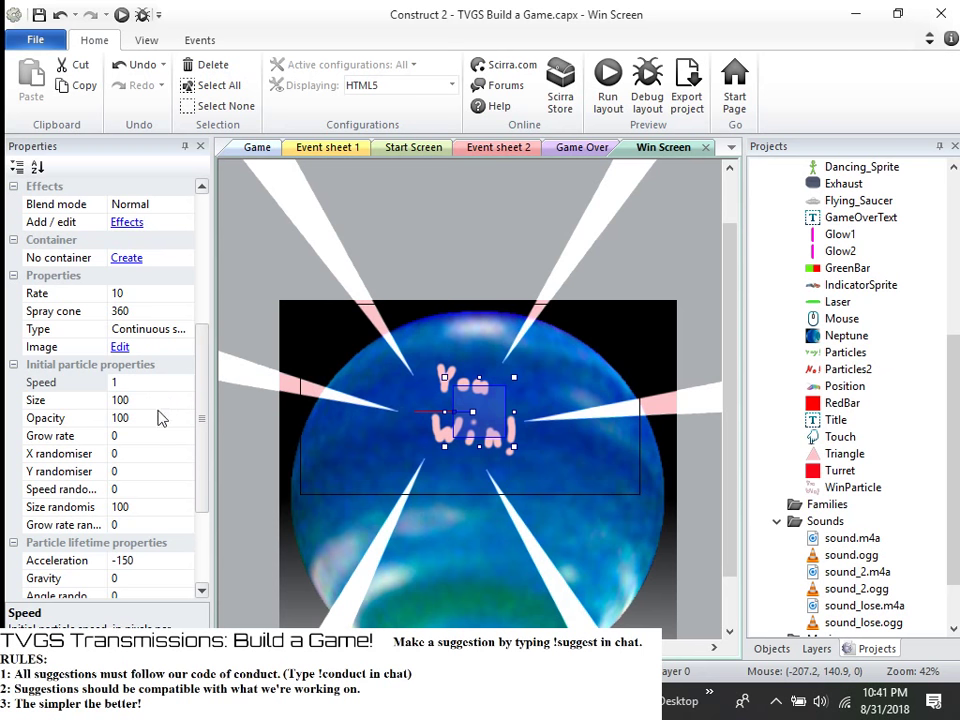
- Set WinParticle's Rate to 1 and check it in a browser preview
click(160, 293)
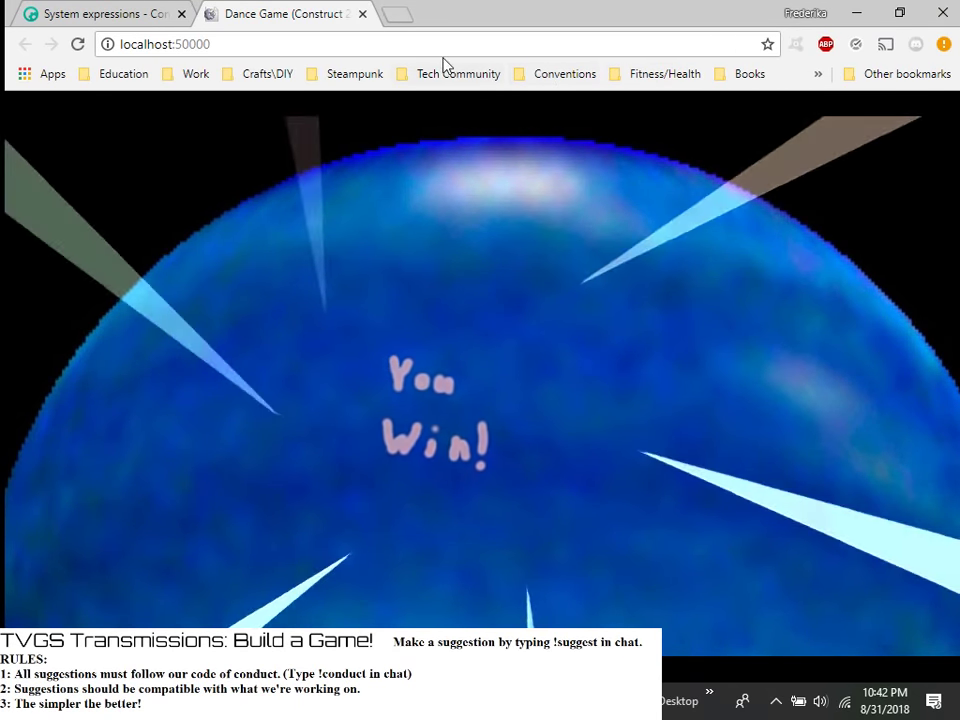
click(362, 14)
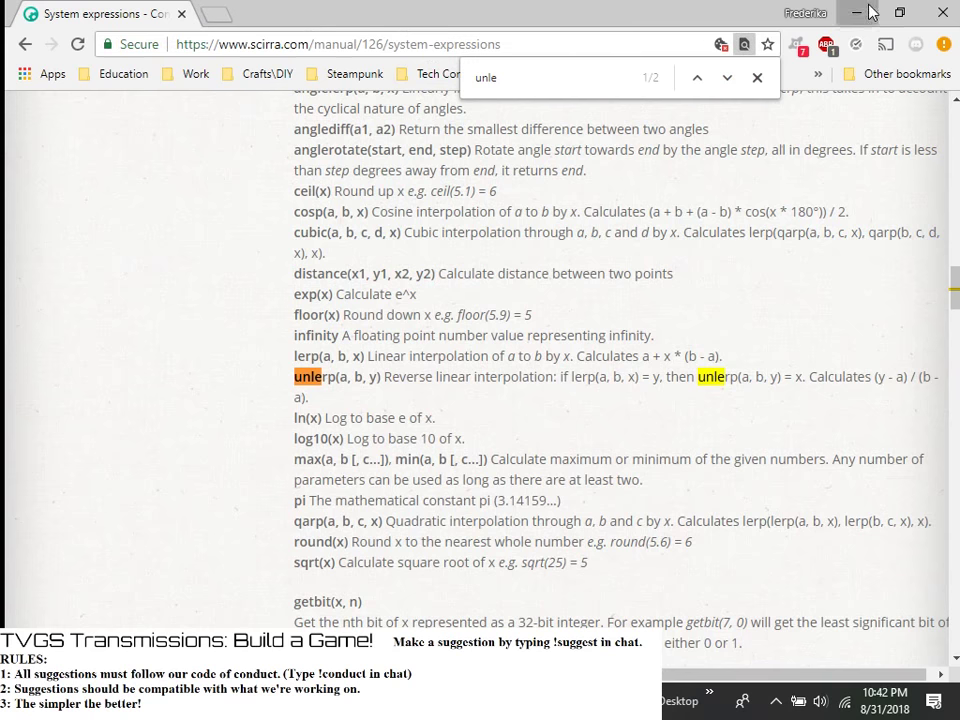
click(866, 13)
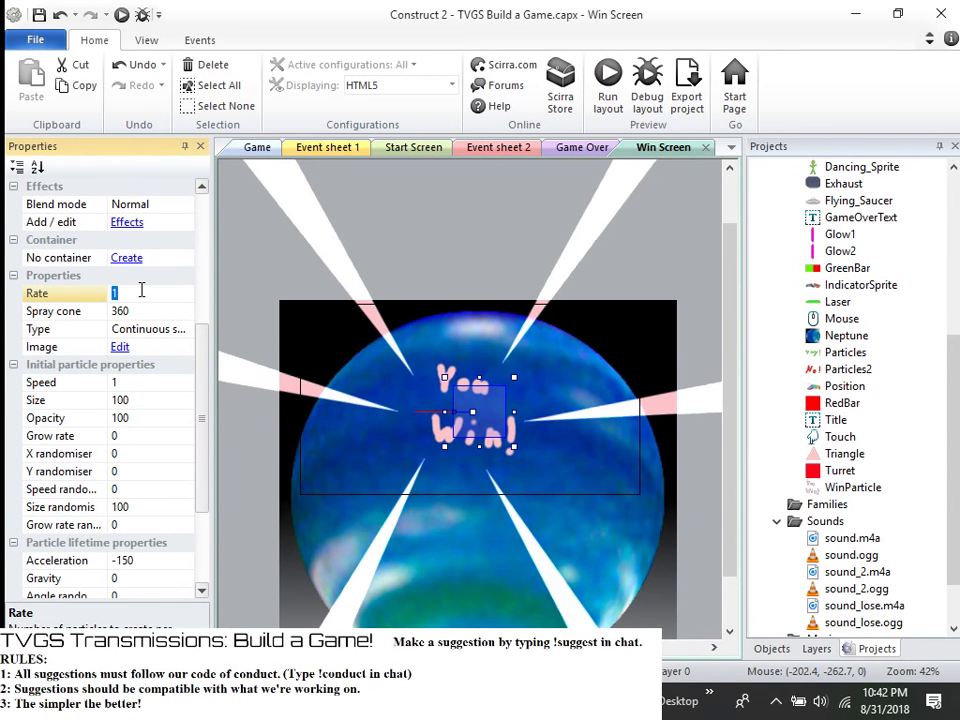
- Set WinParticle's Rate to 3 and check it in a browser preview
click(607, 98)
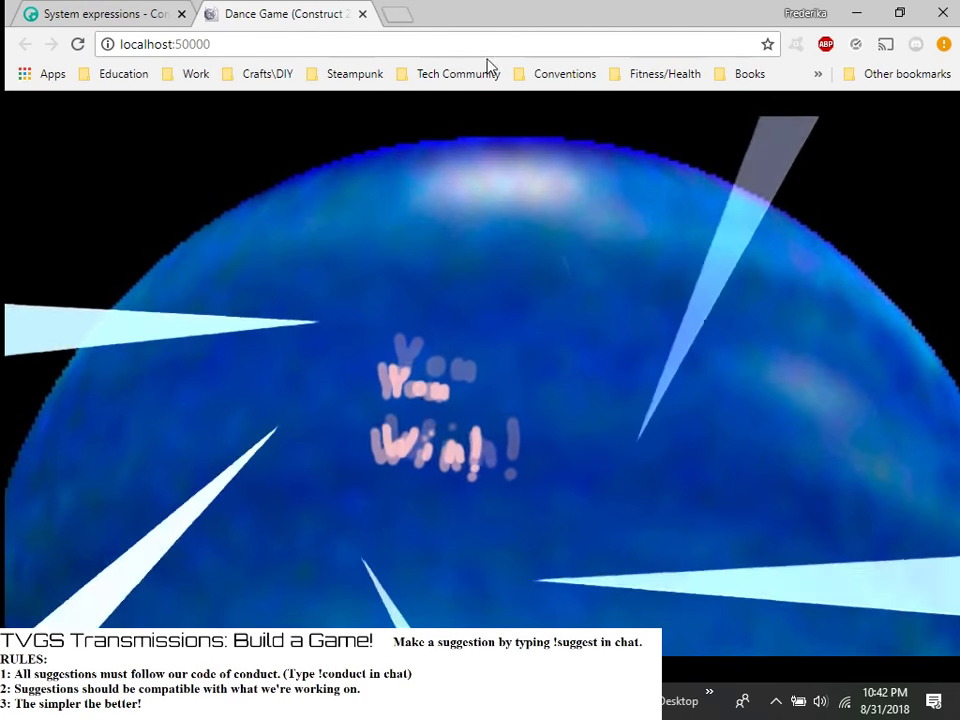
click(363, 15)
click(858, 13)
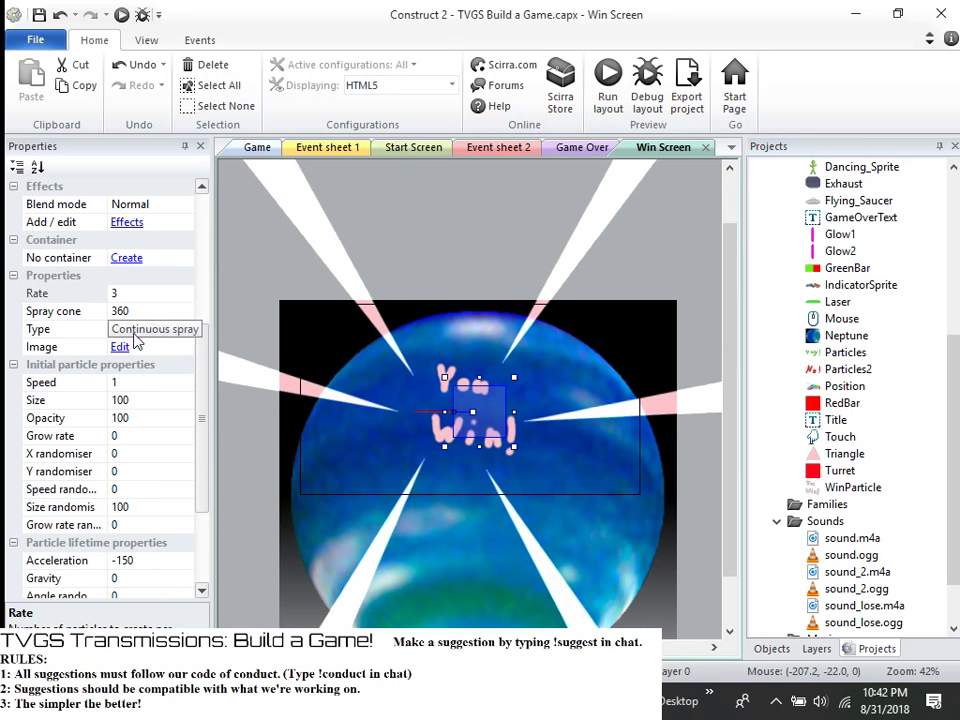
- Add a Sine behavior to WinParticle
scroll(128, 418, down, 1)
scroll(128, 398, up, 3)
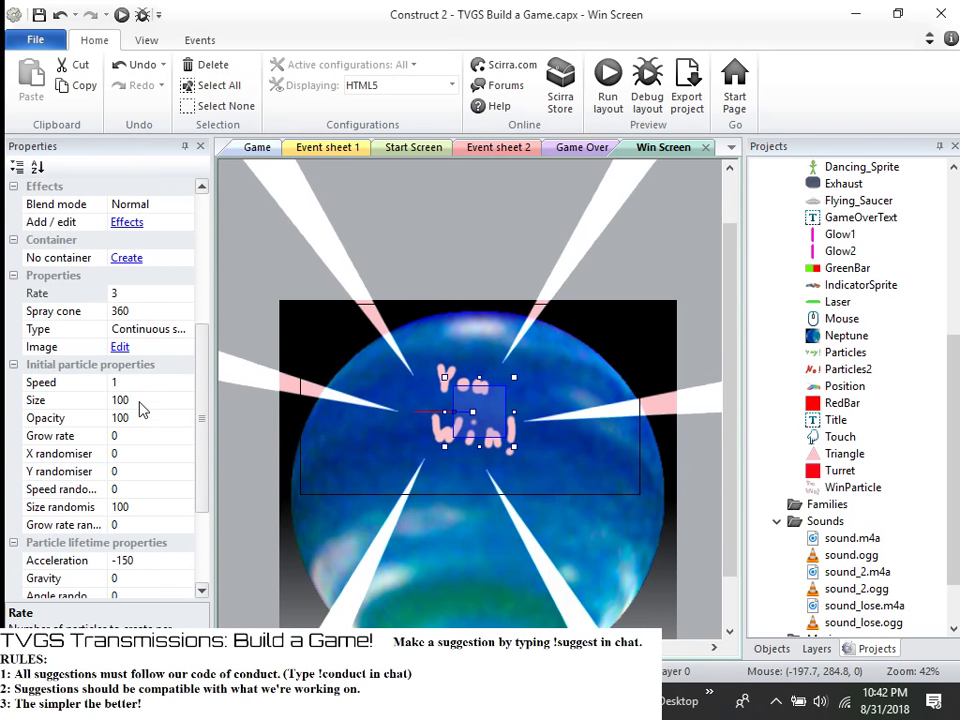
click(134, 258)
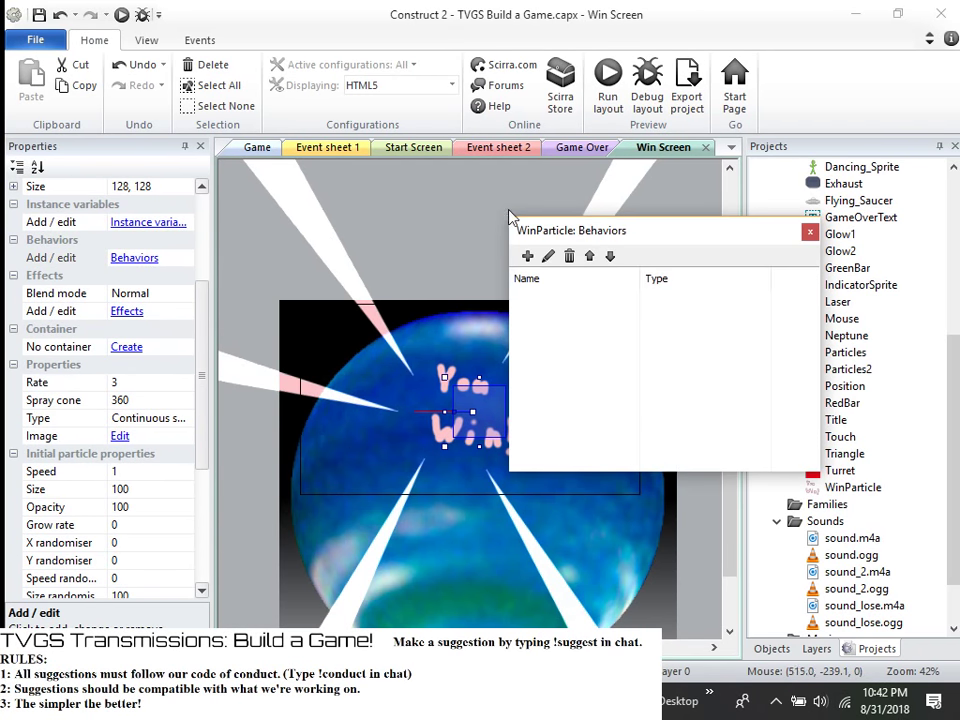
click(530, 255)
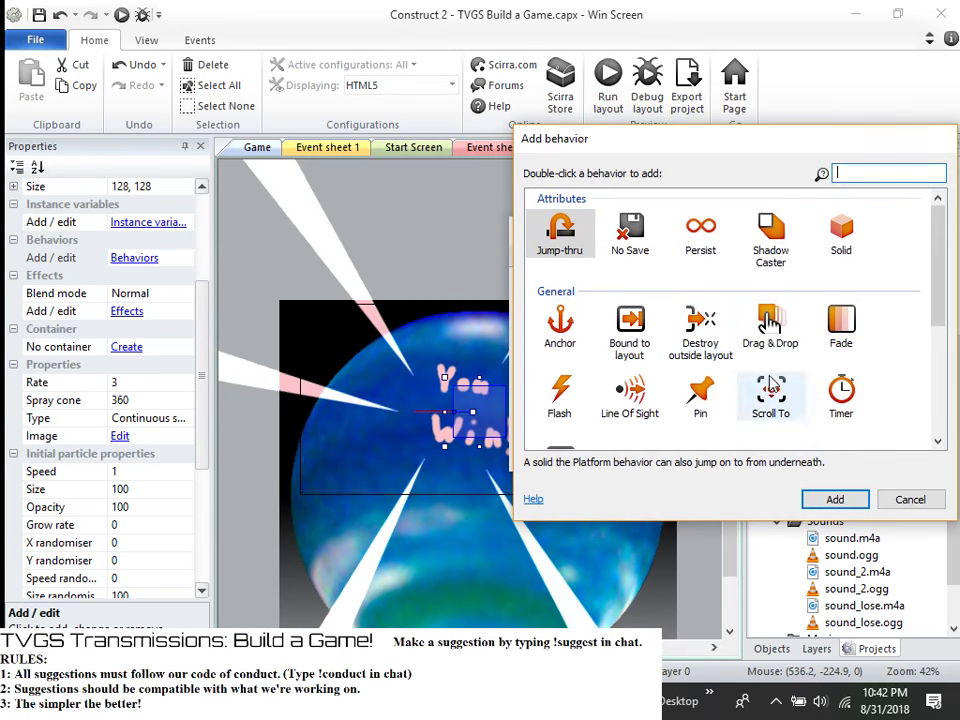
scroll(768, 392, down, 5)
click(755, 388)
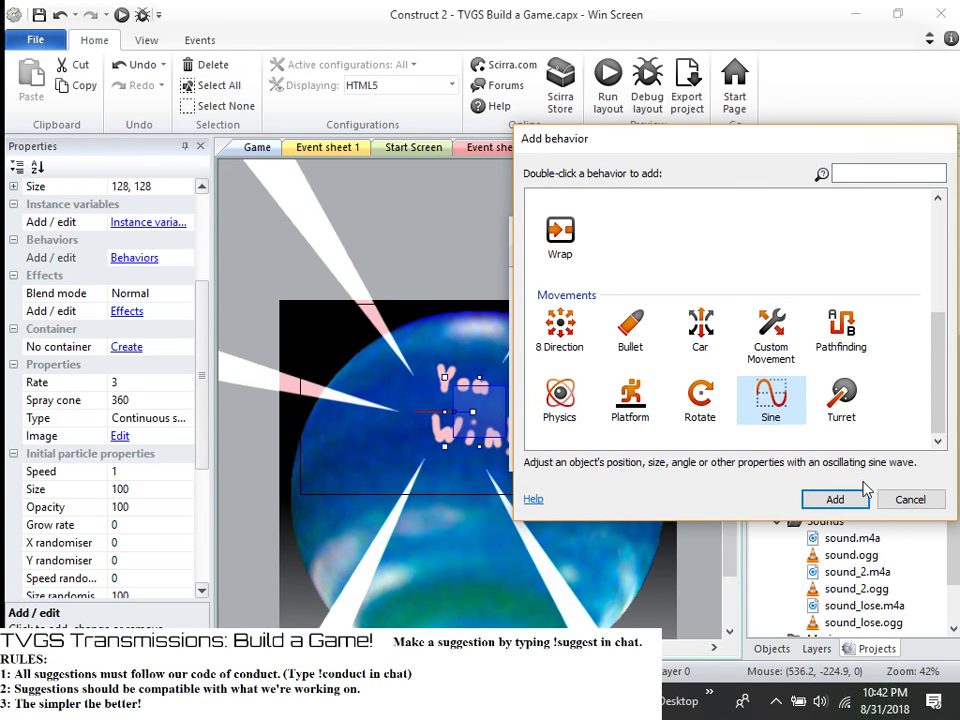
click(835, 500)
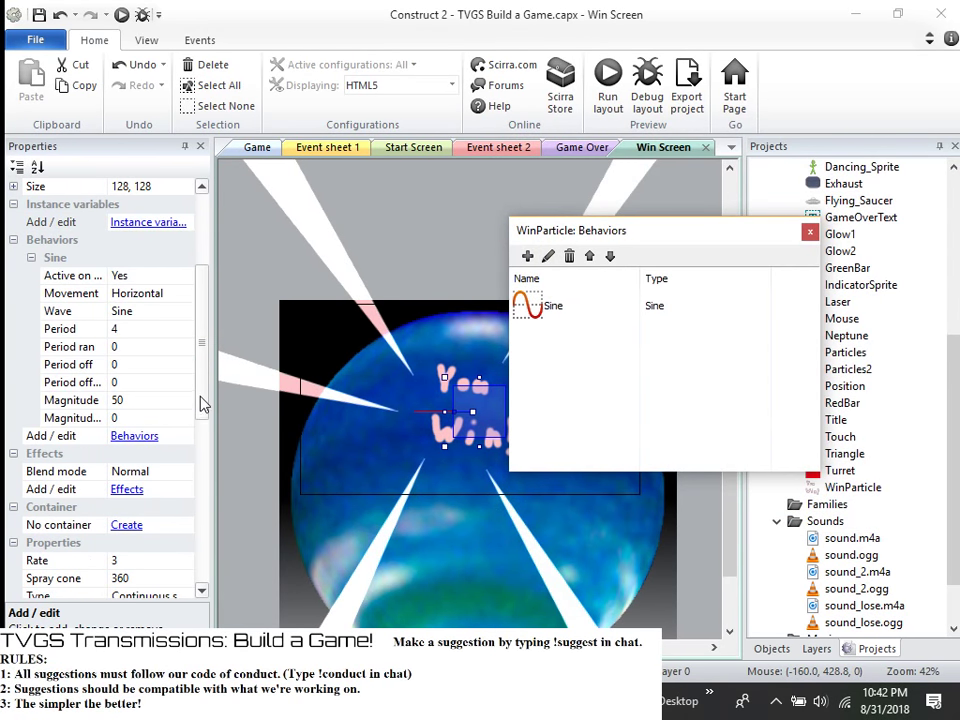
click(806, 232)
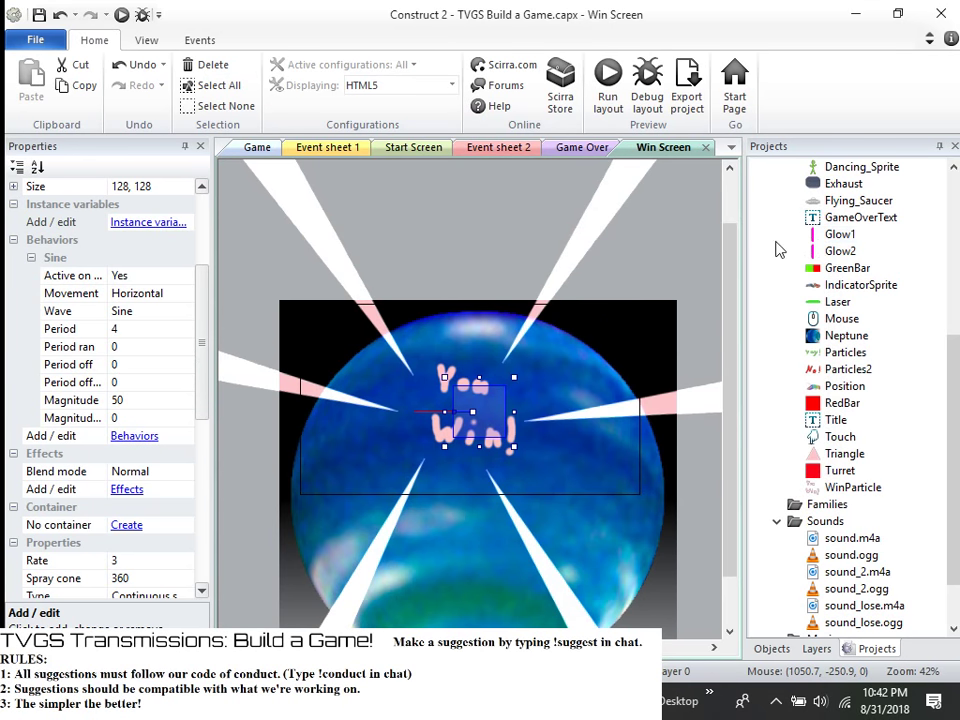
- Run the layout in the browser to check WinParticle's horizontal Sine movement, and return to its properties in Construct 2
click(608, 84)
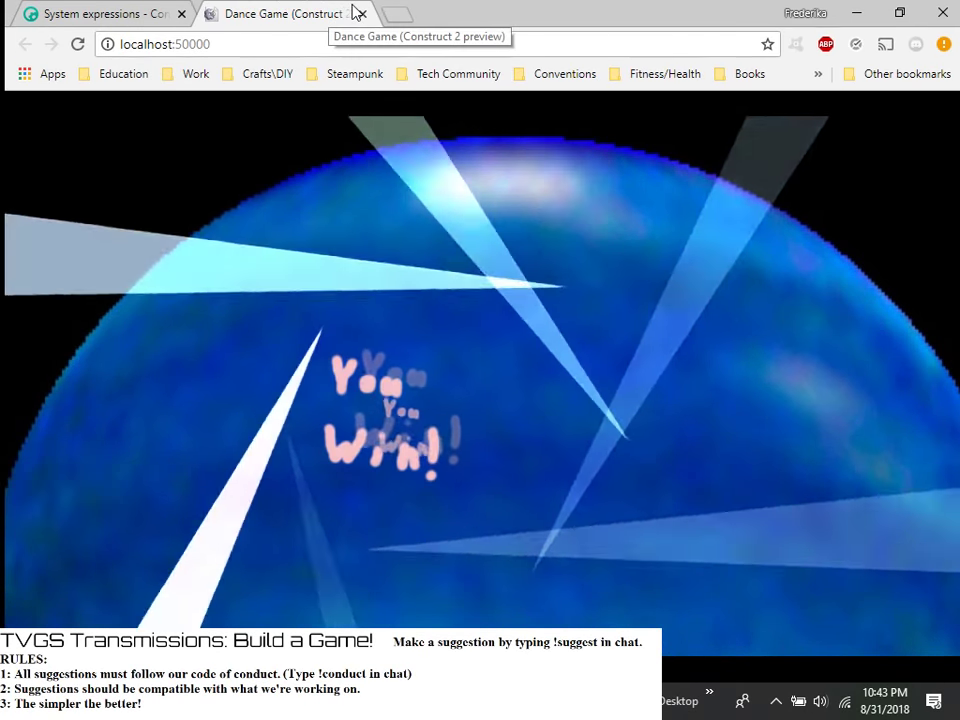
click(361, 14)
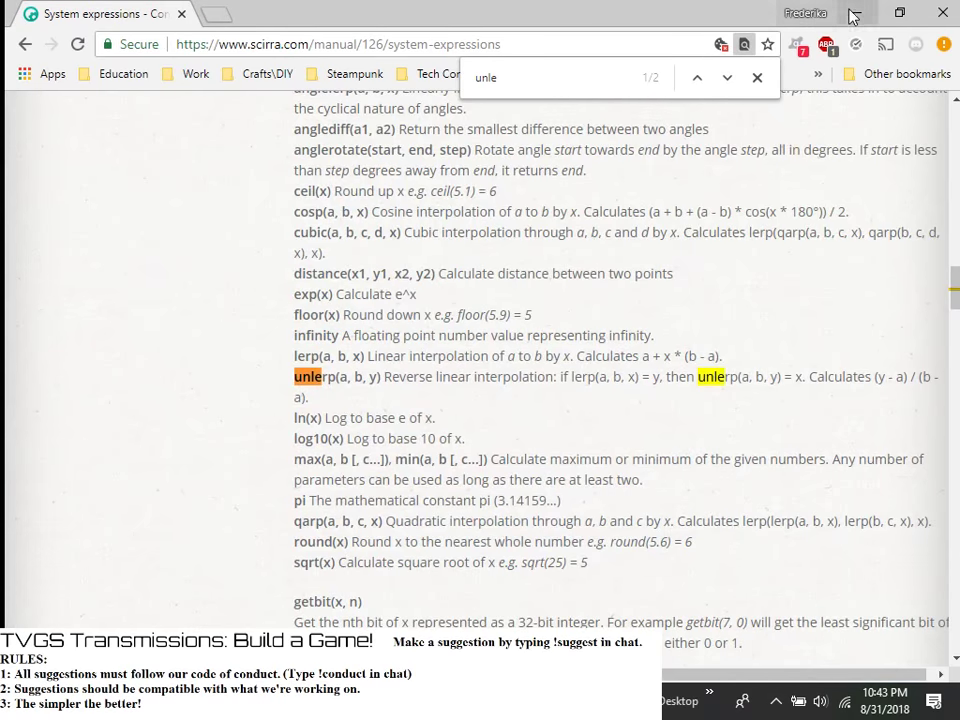
click(853, 14)
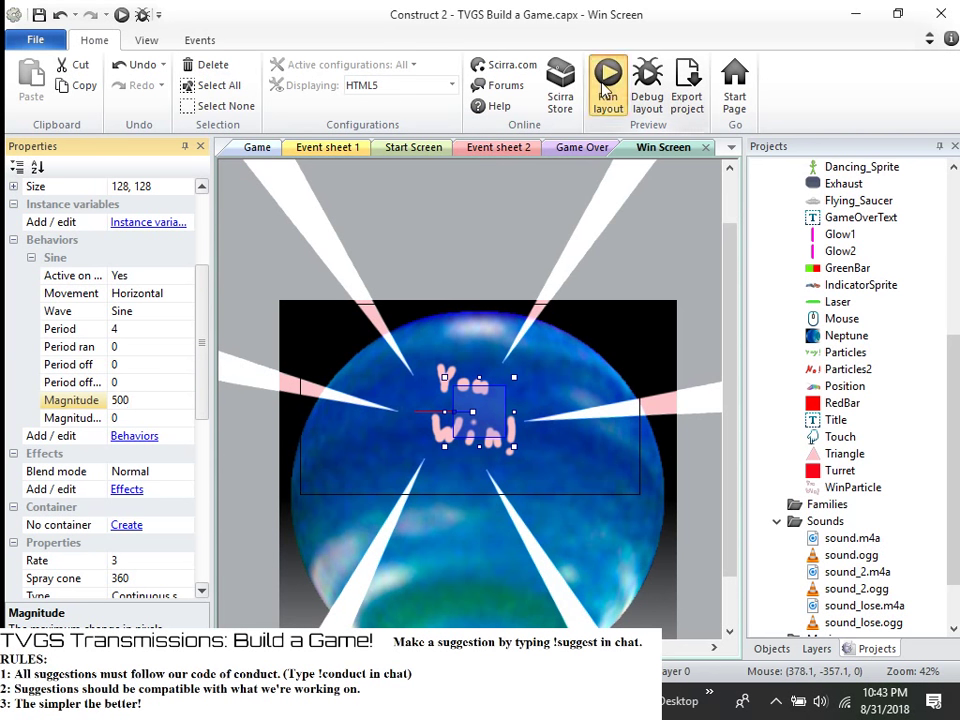
- Set the Magnitude of WinParticle's Sine behavior to 500 and check the wider sway in a browser preview
key(F5)
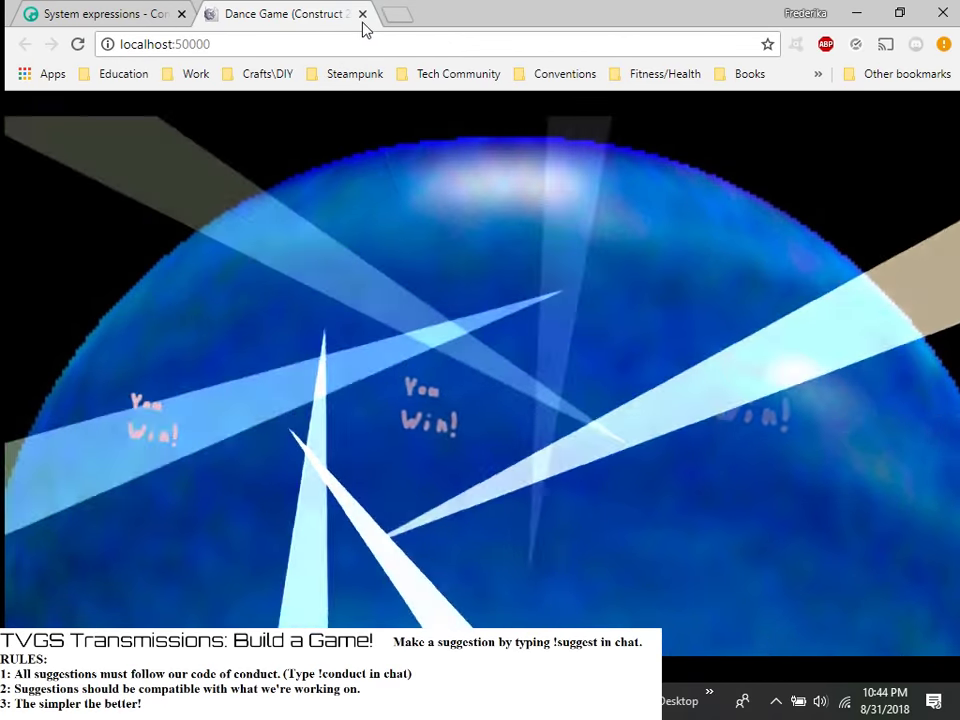
click(362, 14)
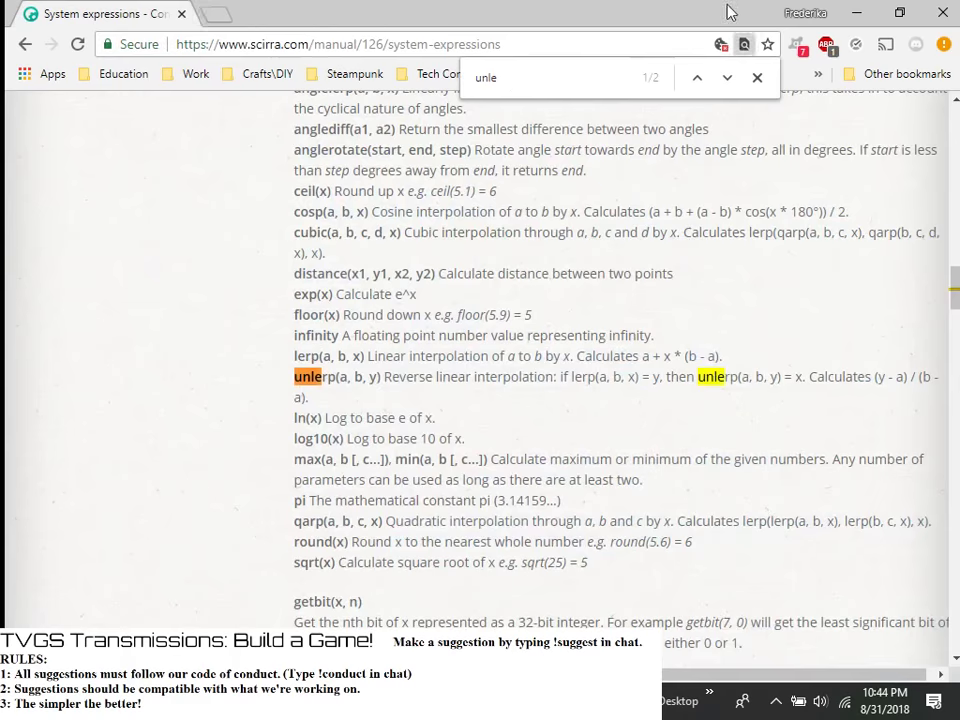
click(852, 14)
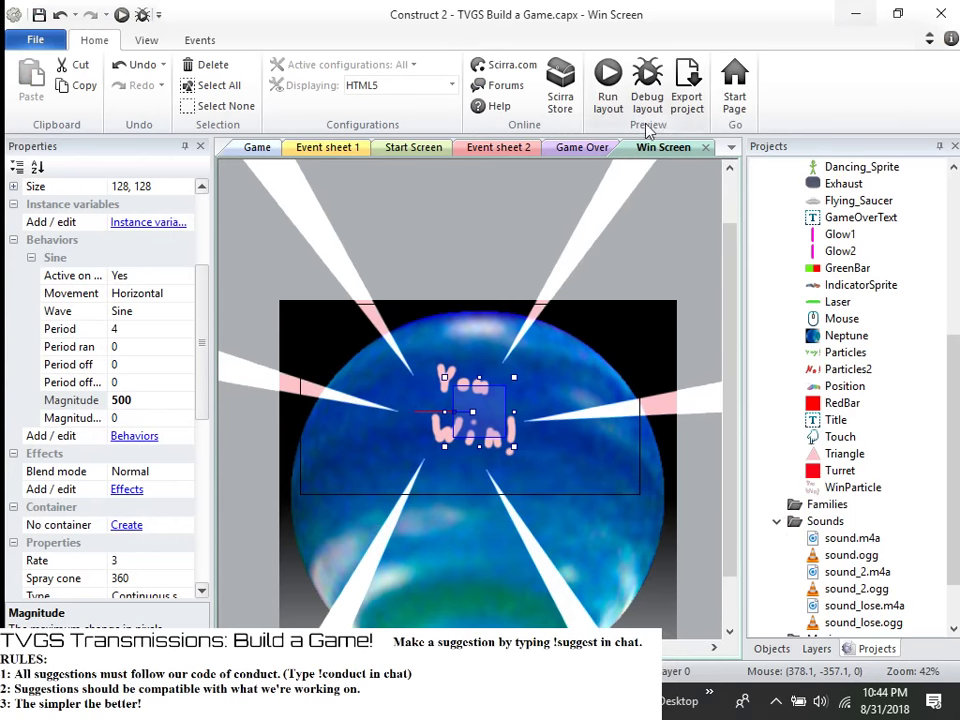
click(155, 294)
click(184, 293)
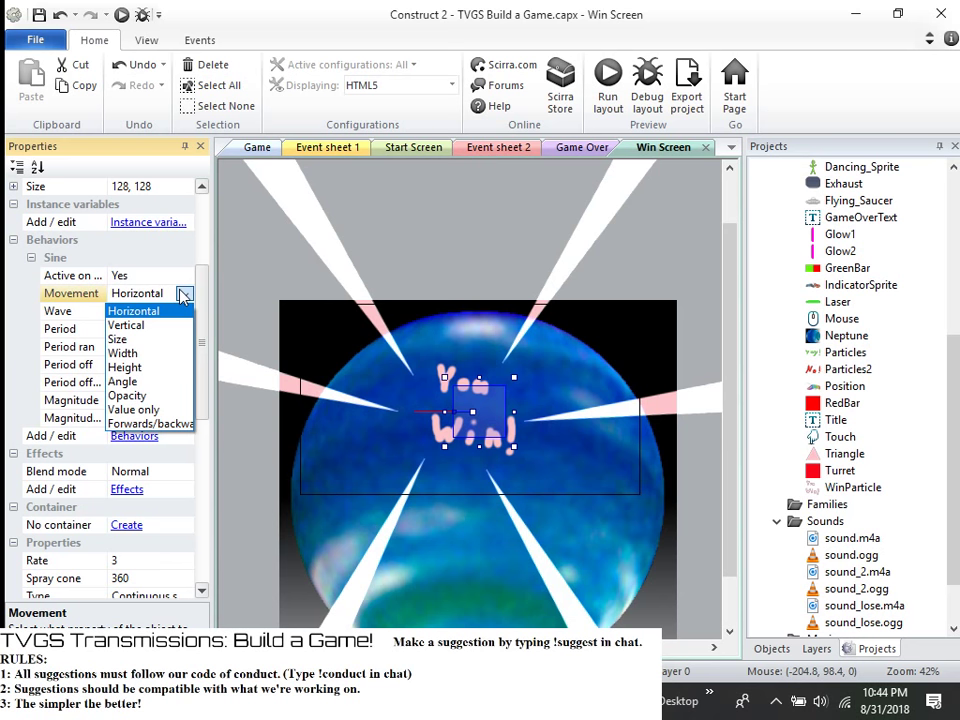
click(184, 294)
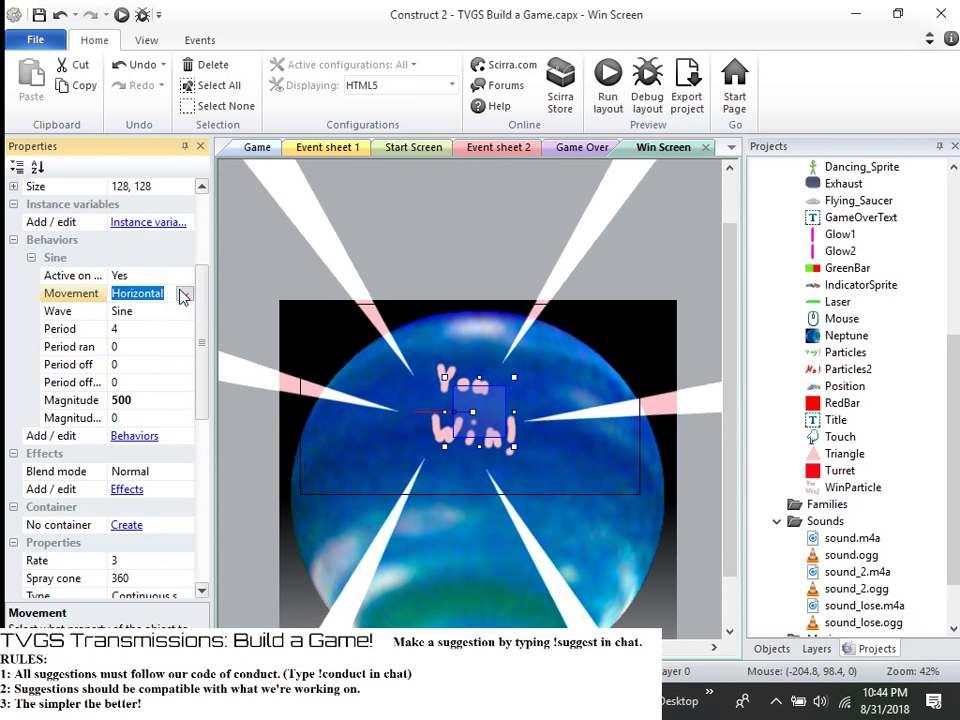
- Add a second Sine behavior to WinParticle
click(134, 437)
click(535, 258)
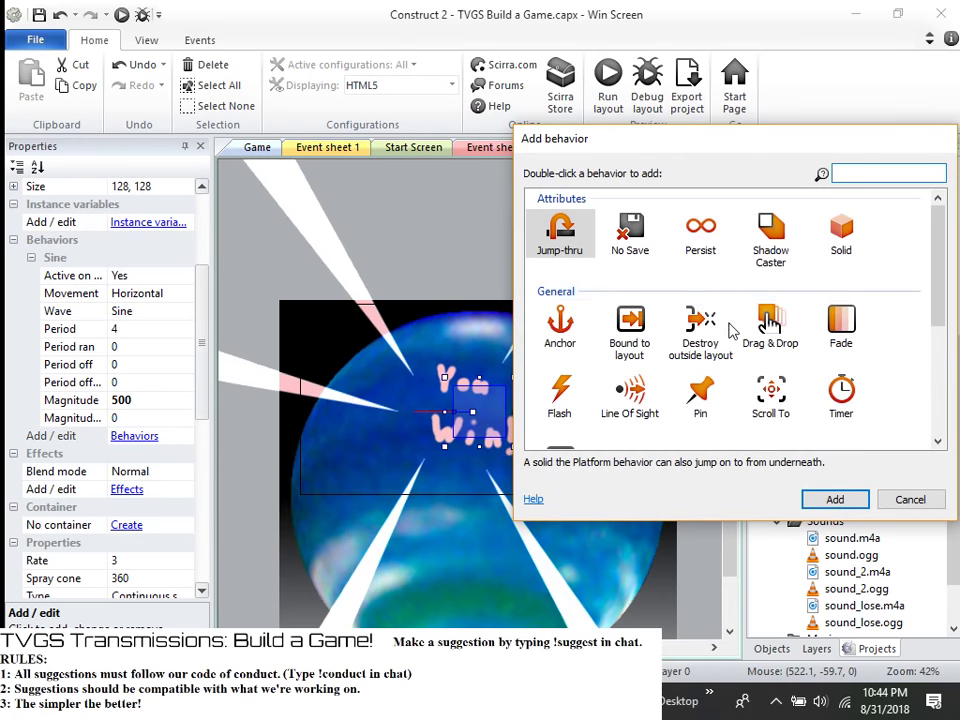
scroll(748, 328, down, 5)
click(776, 410)
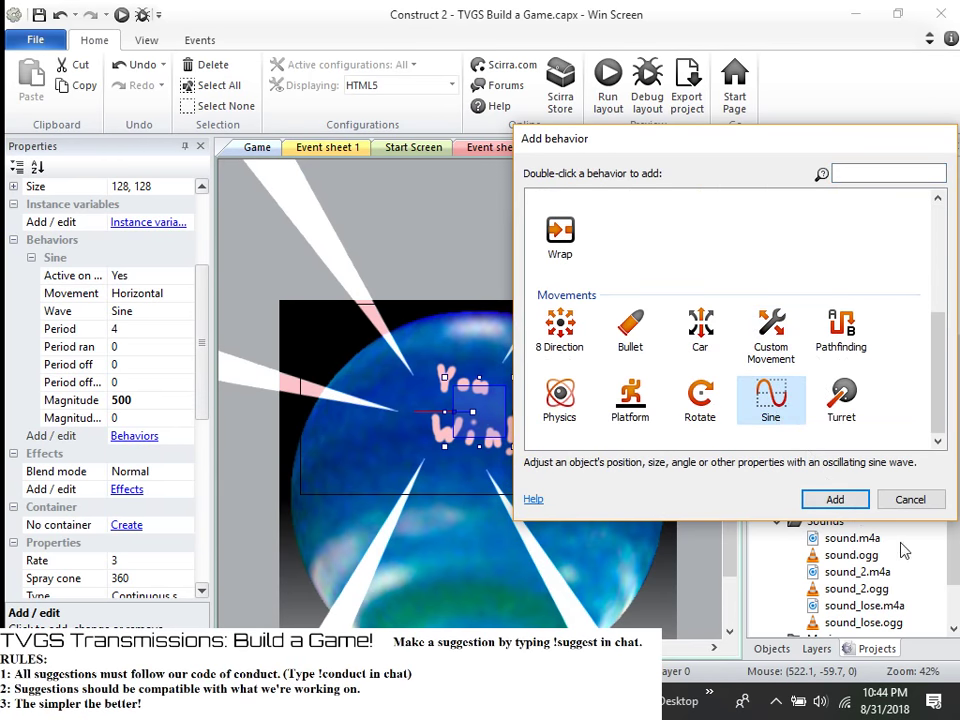
click(836, 499)
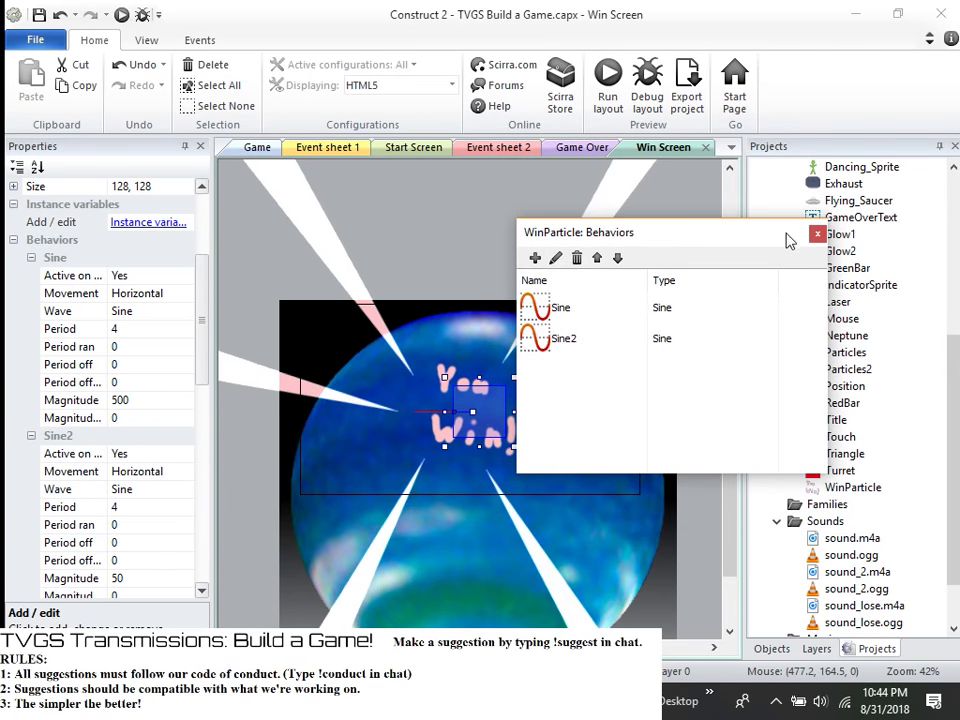
click(816, 236)
- Set the Movement of WinParticle's Sine2 behavior to Vertical
click(157, 458)
click(159, 472)
click(184, 471)
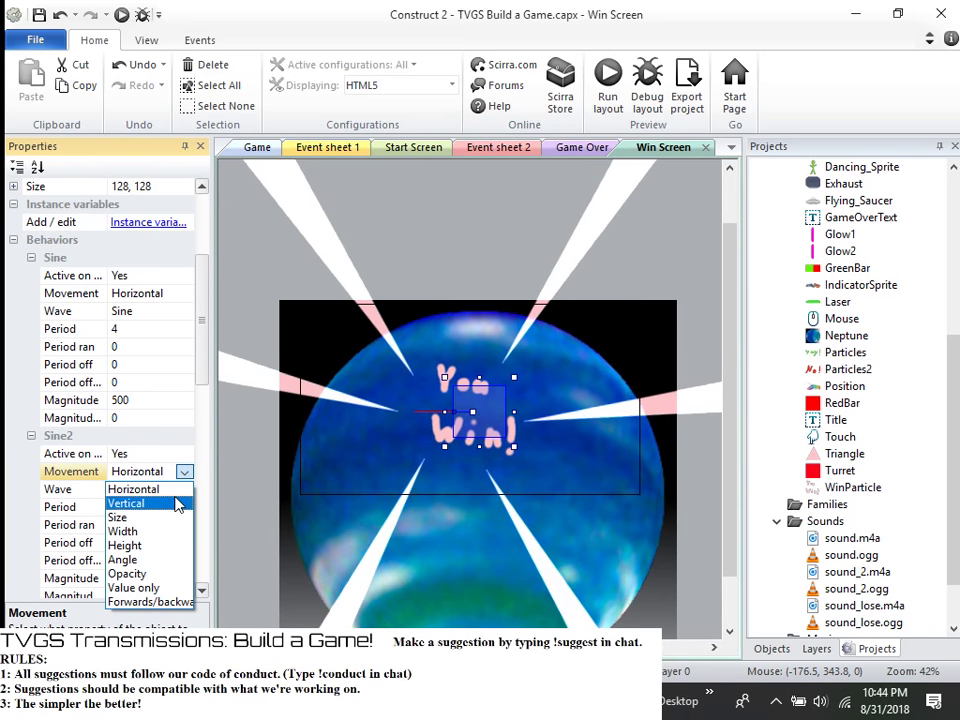
click(176, 503)
scroll(8, 485, down, 1)
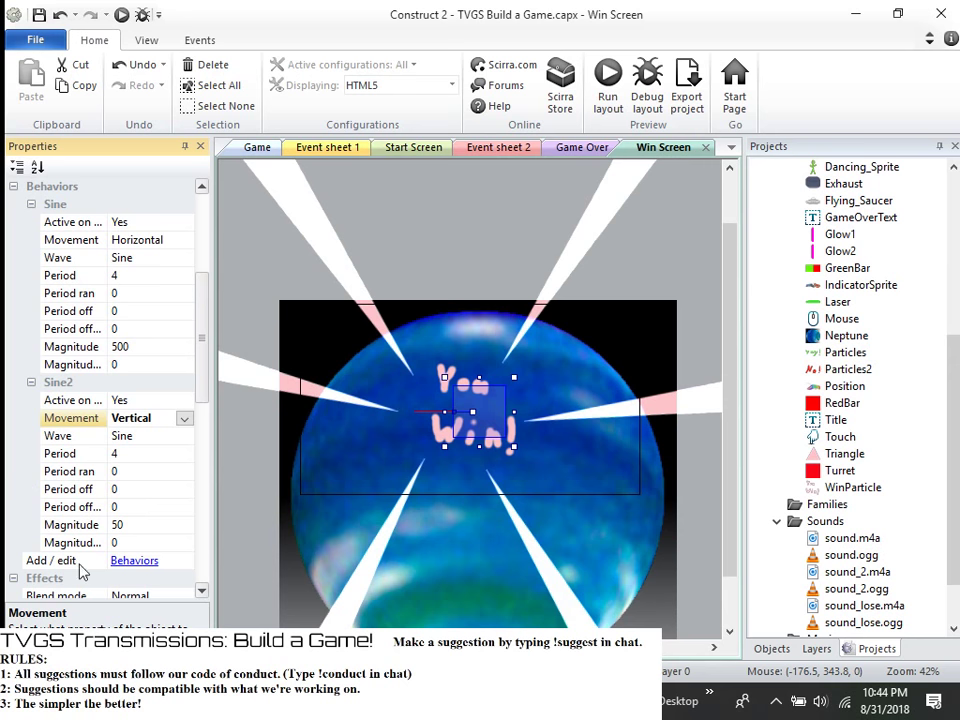